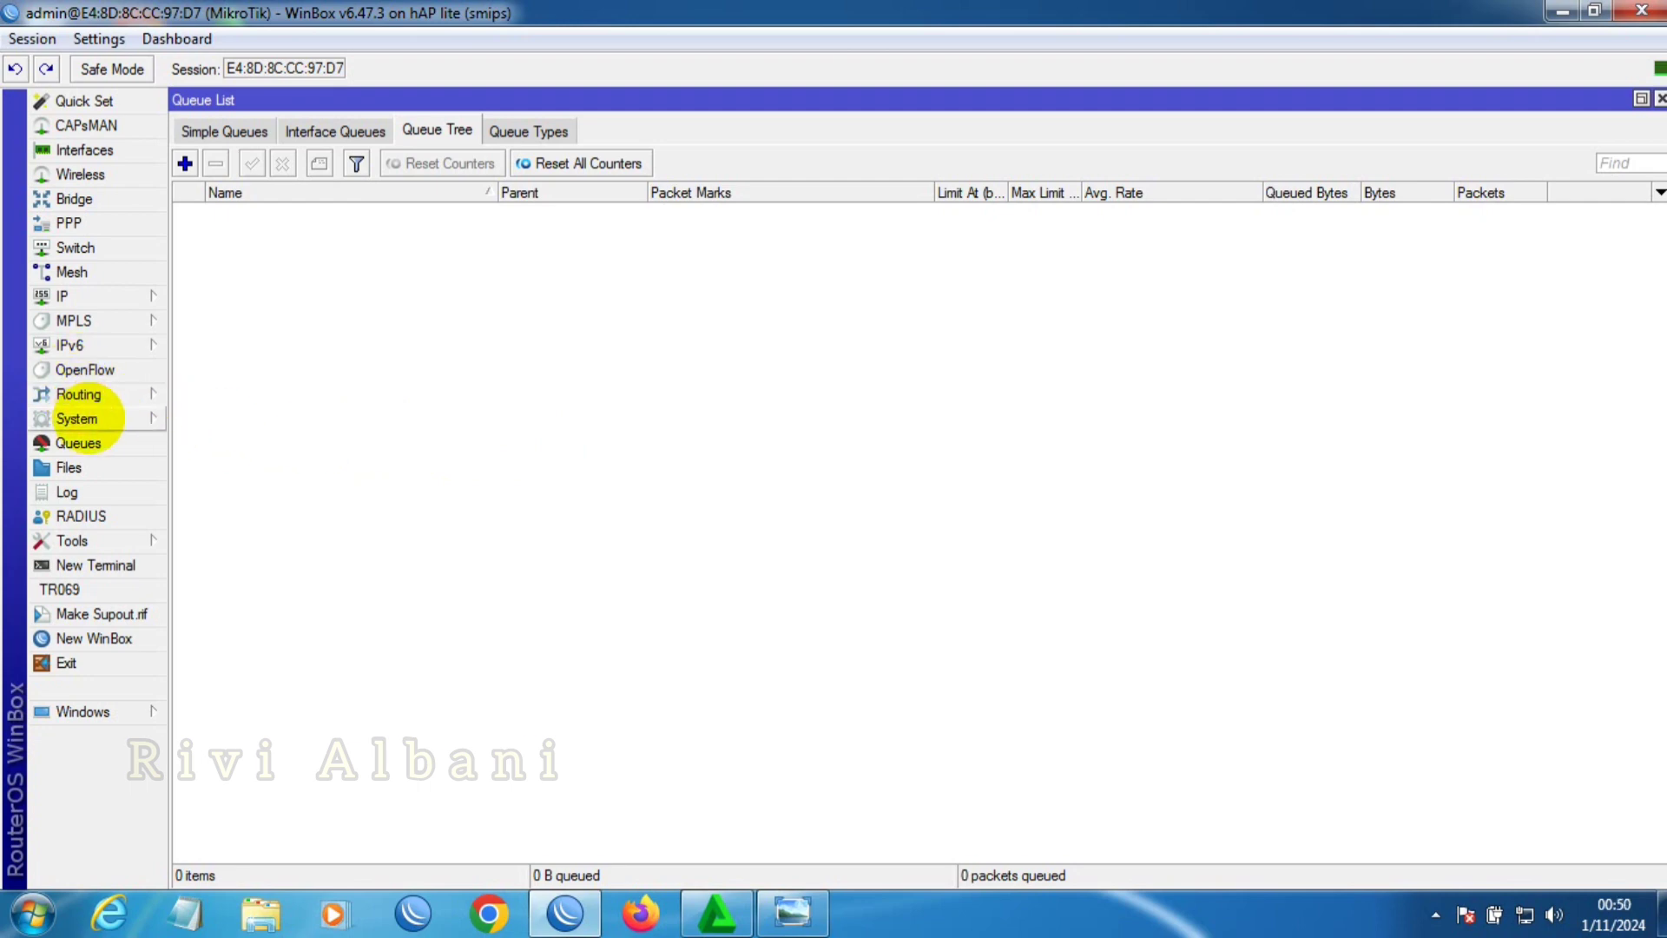
- Review the firewall mangle rules that mark Staff, Ruang Guru and Tamu traffic, and close the list
{"action": "left_click", "coordinate": [90, 295]}
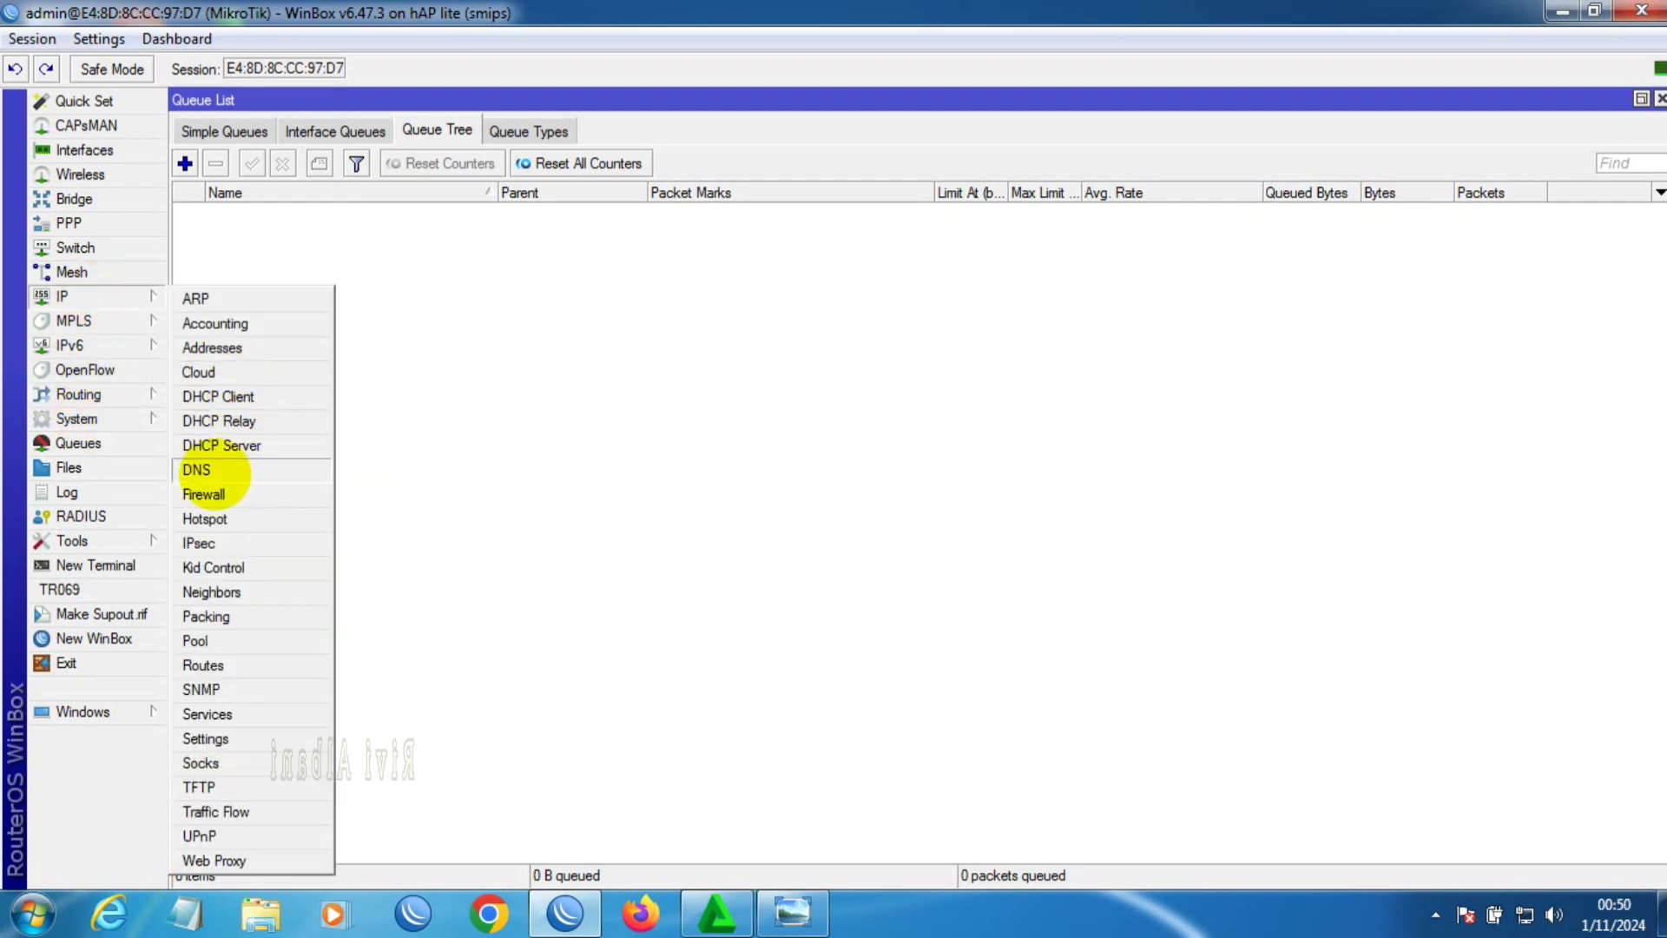
{"action": "left_click", "coordinate": [208, 494]}
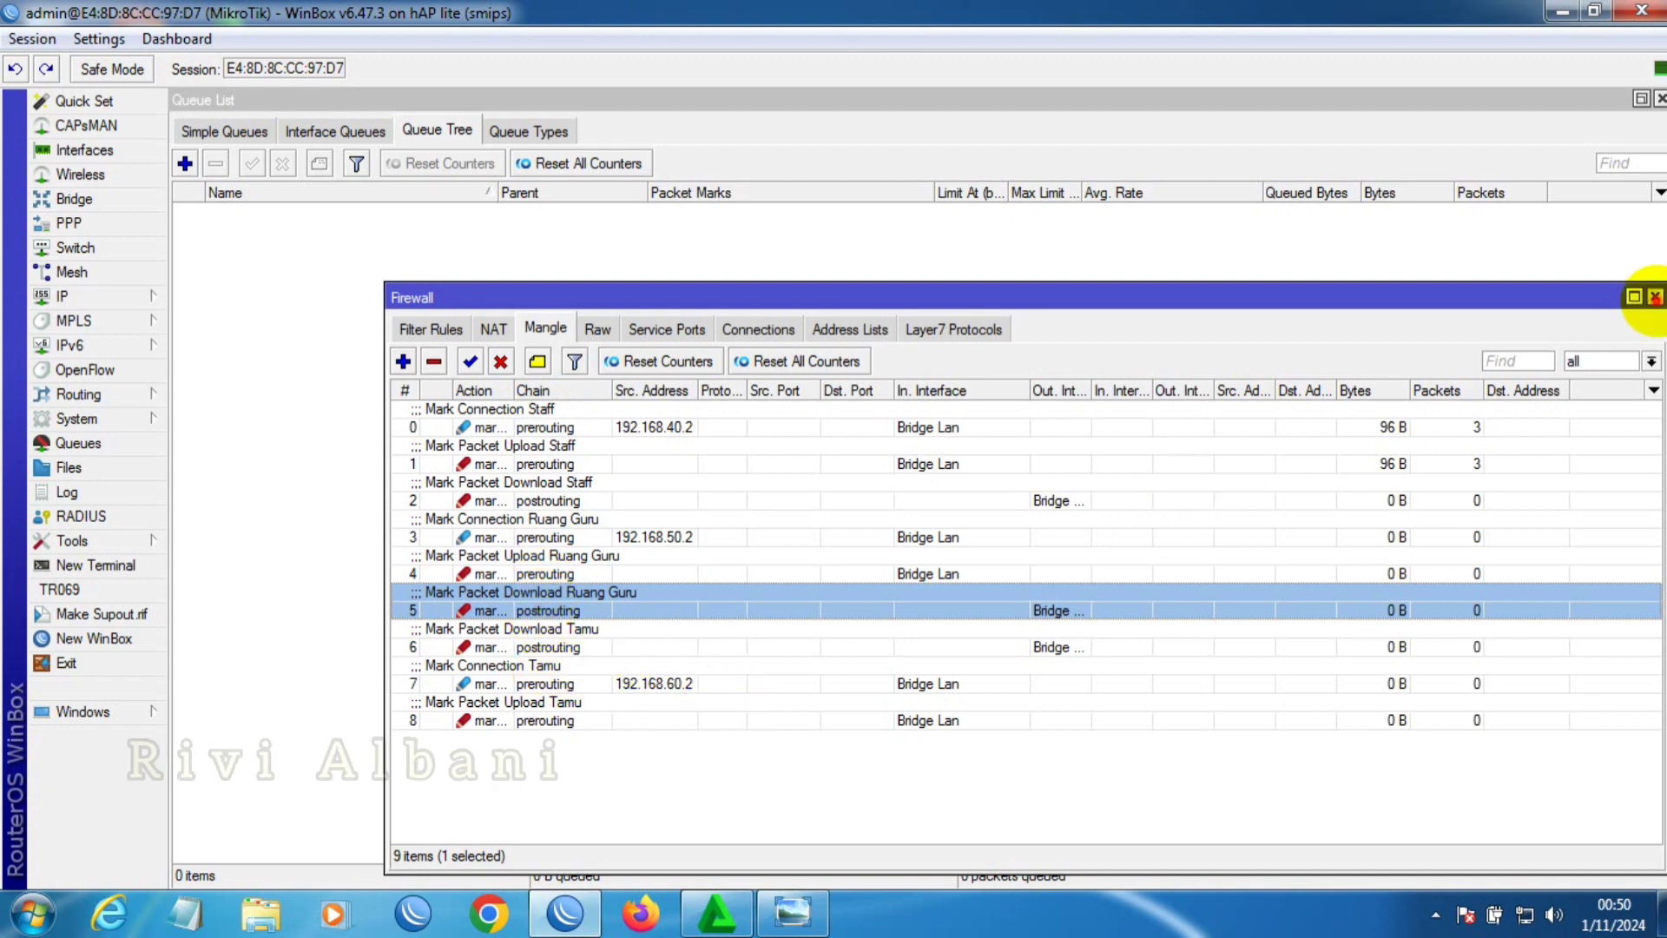
{"action": "left_click", "coordinate": [1655, 297]}
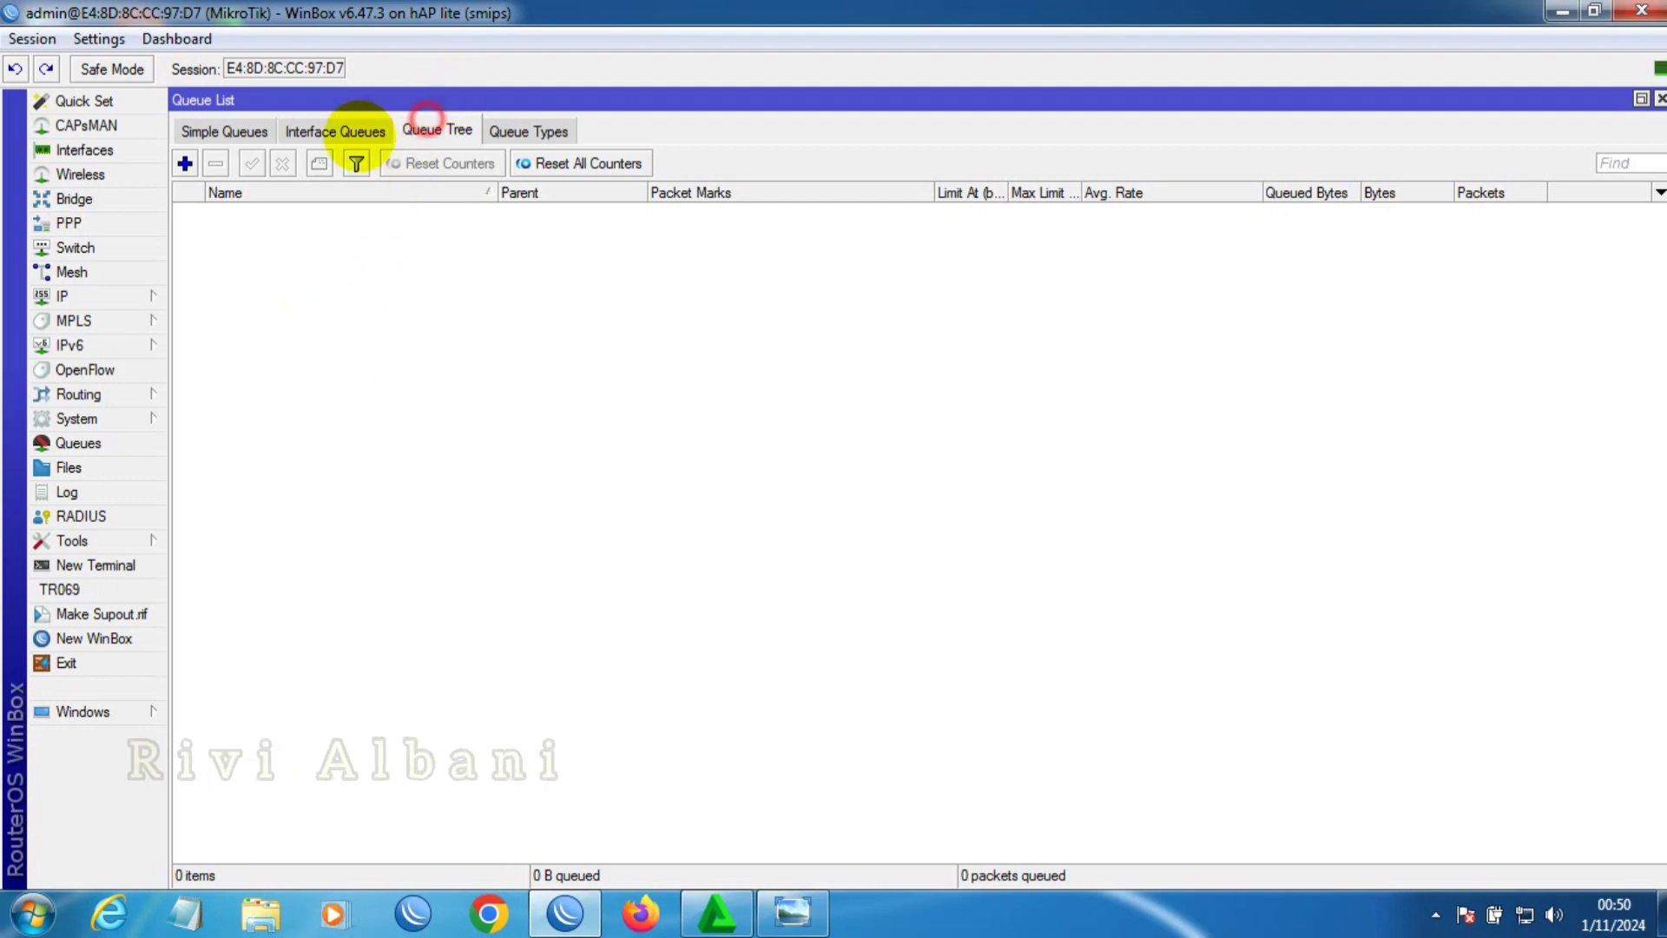
- Start a new queue tree entry named "Parent Download Global" with Bridge Lan as its parent
{"action": "left_click", "coordinate": [184, 164]}
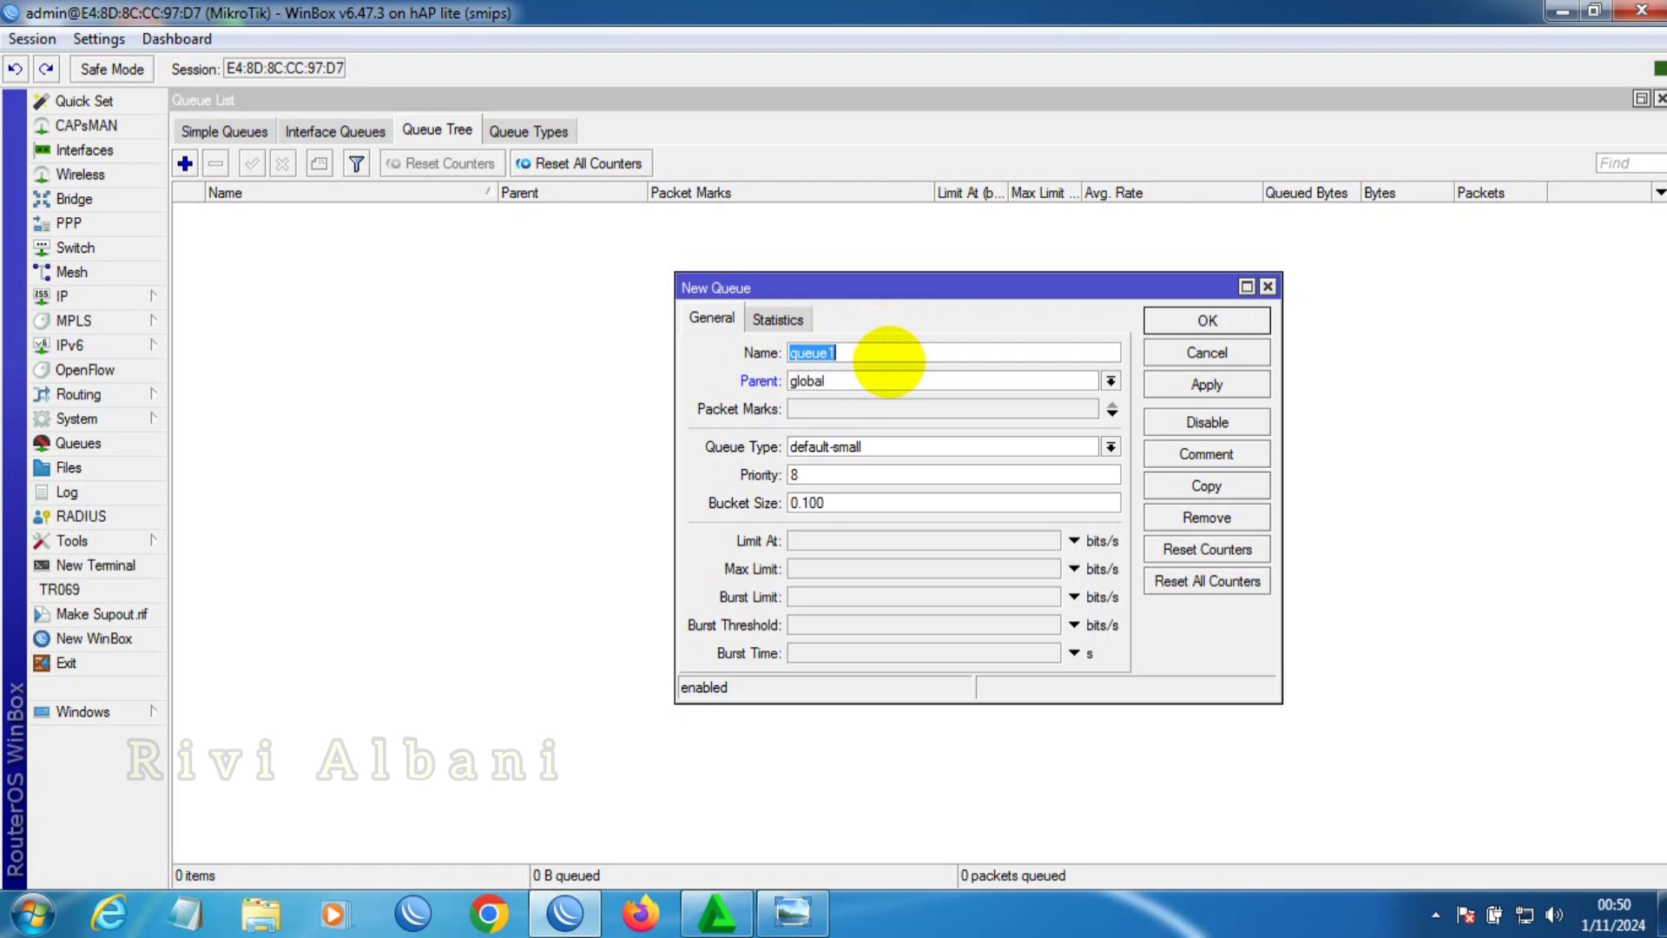
{"action": "type", "text": "Par"}
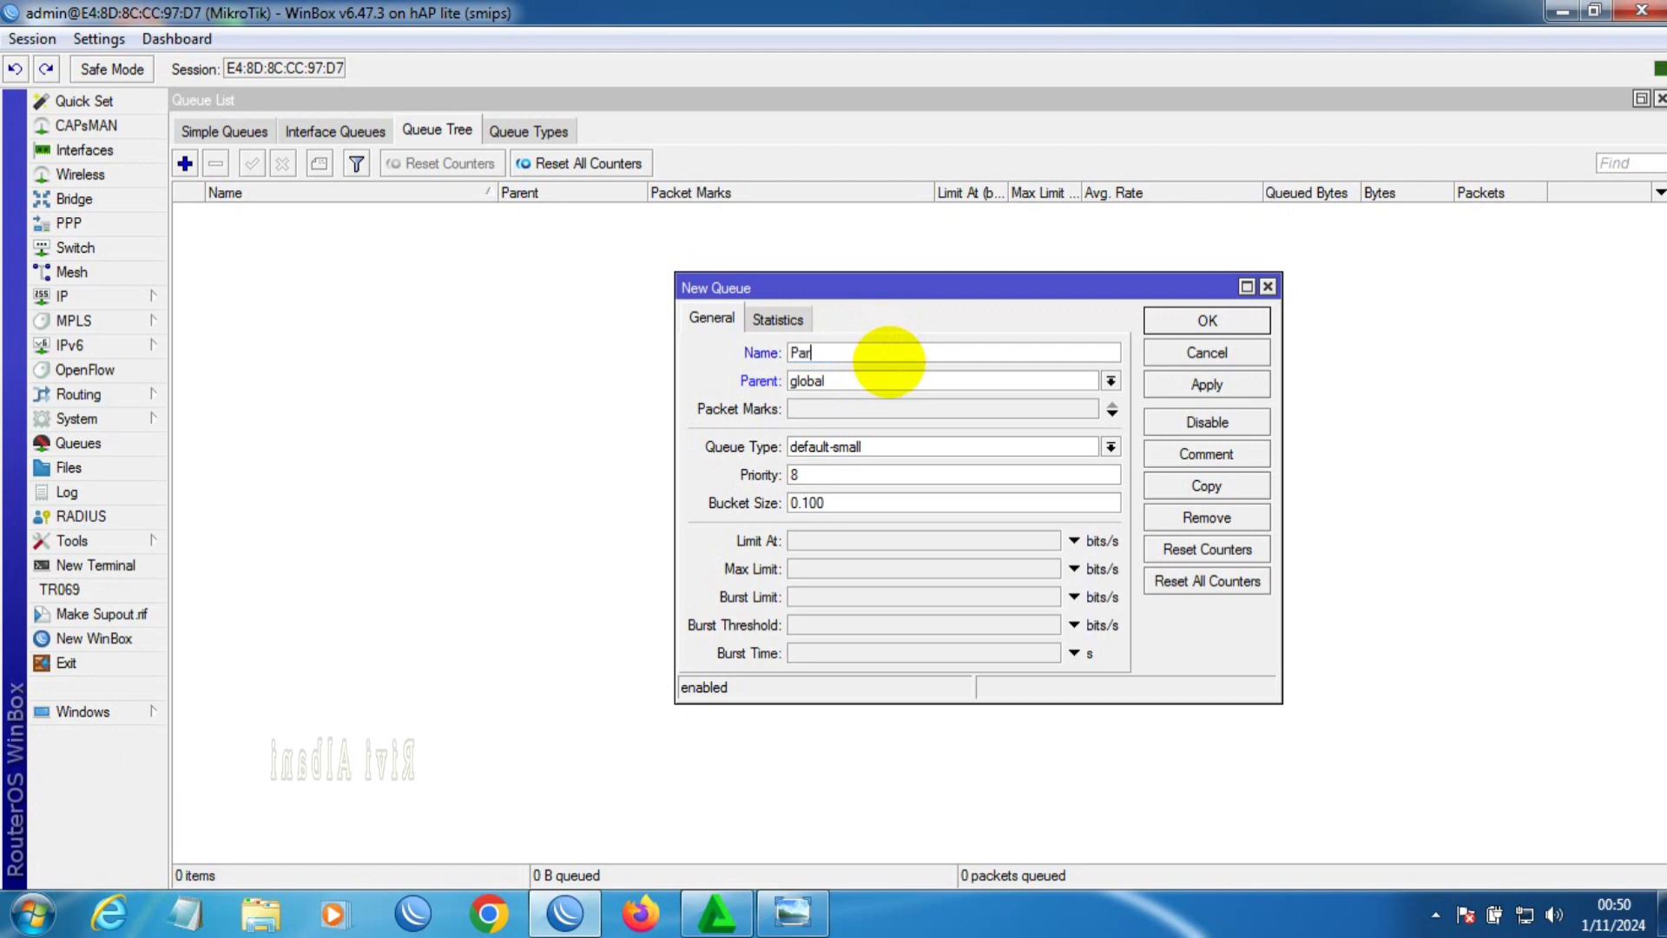
{"action": "type", "text": "ent"}
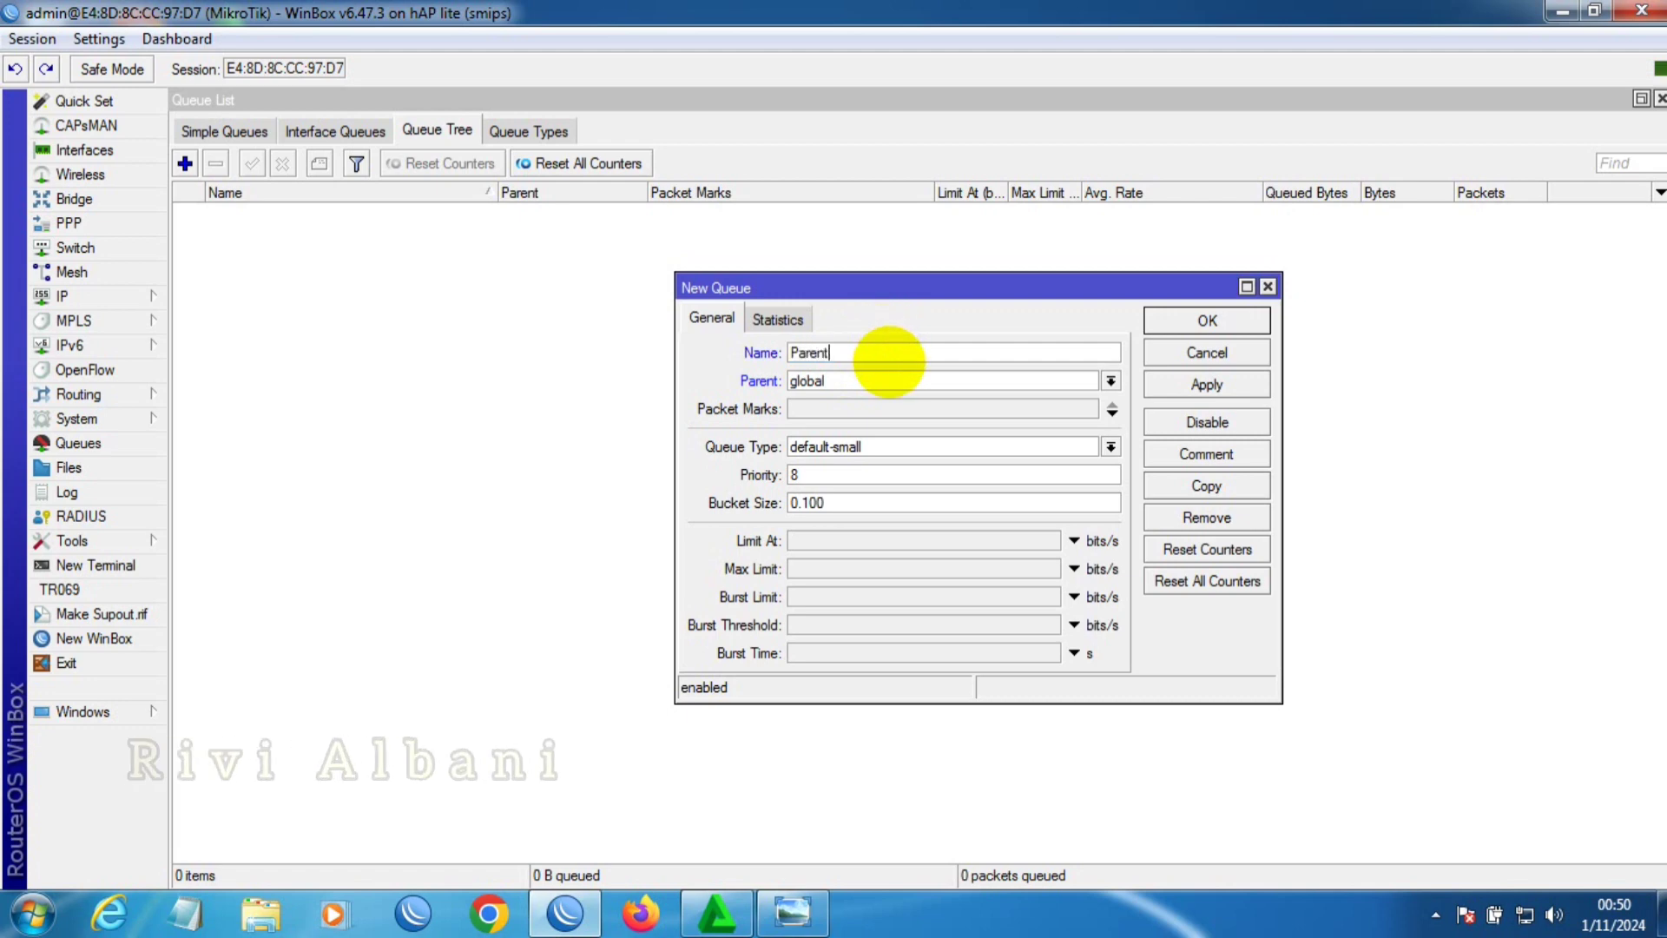
{"action": "type", "text": " Download"}
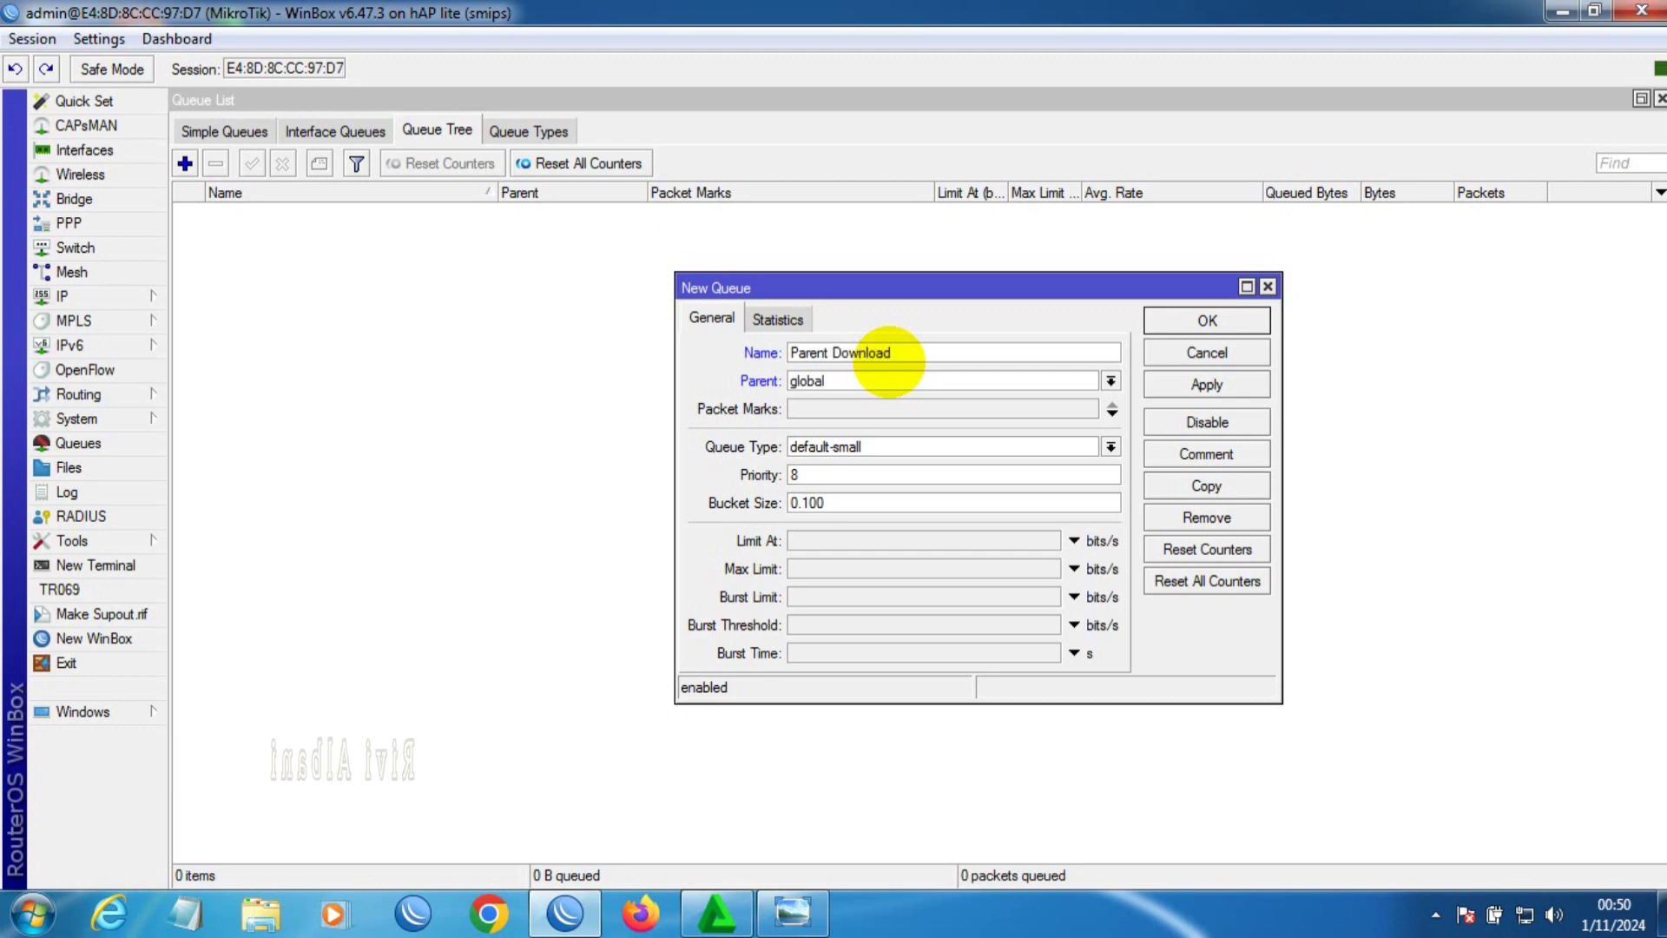
{"action": "type", "text": " Global"}
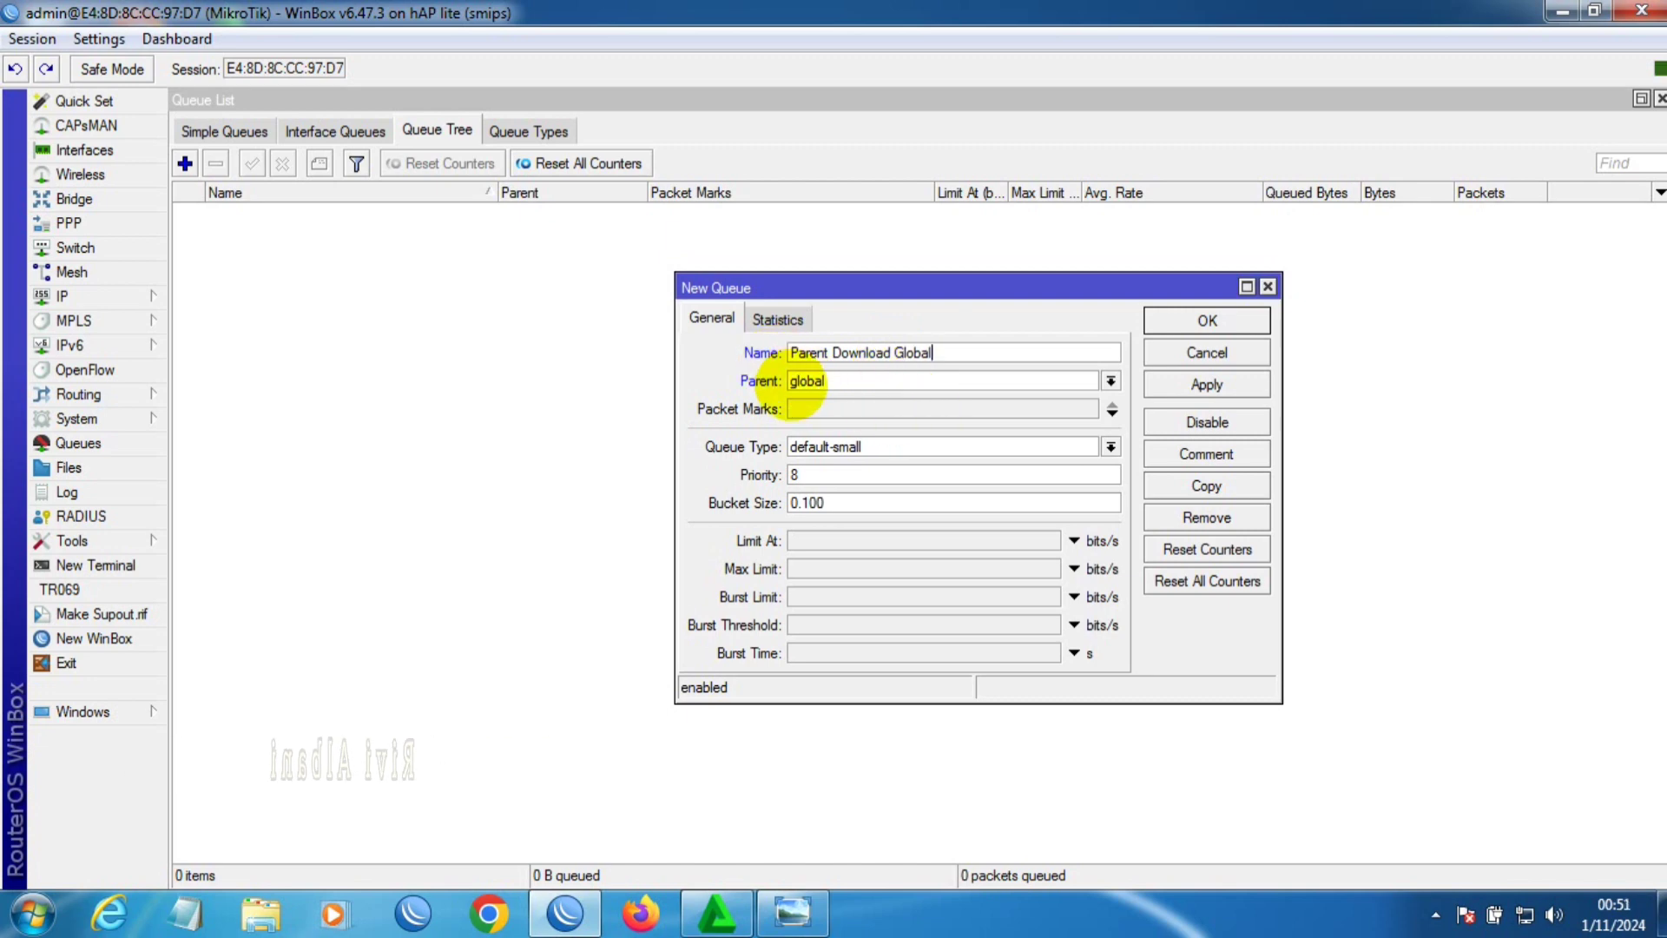
{"action": "left_click", "coordinate": [1112, 382]}
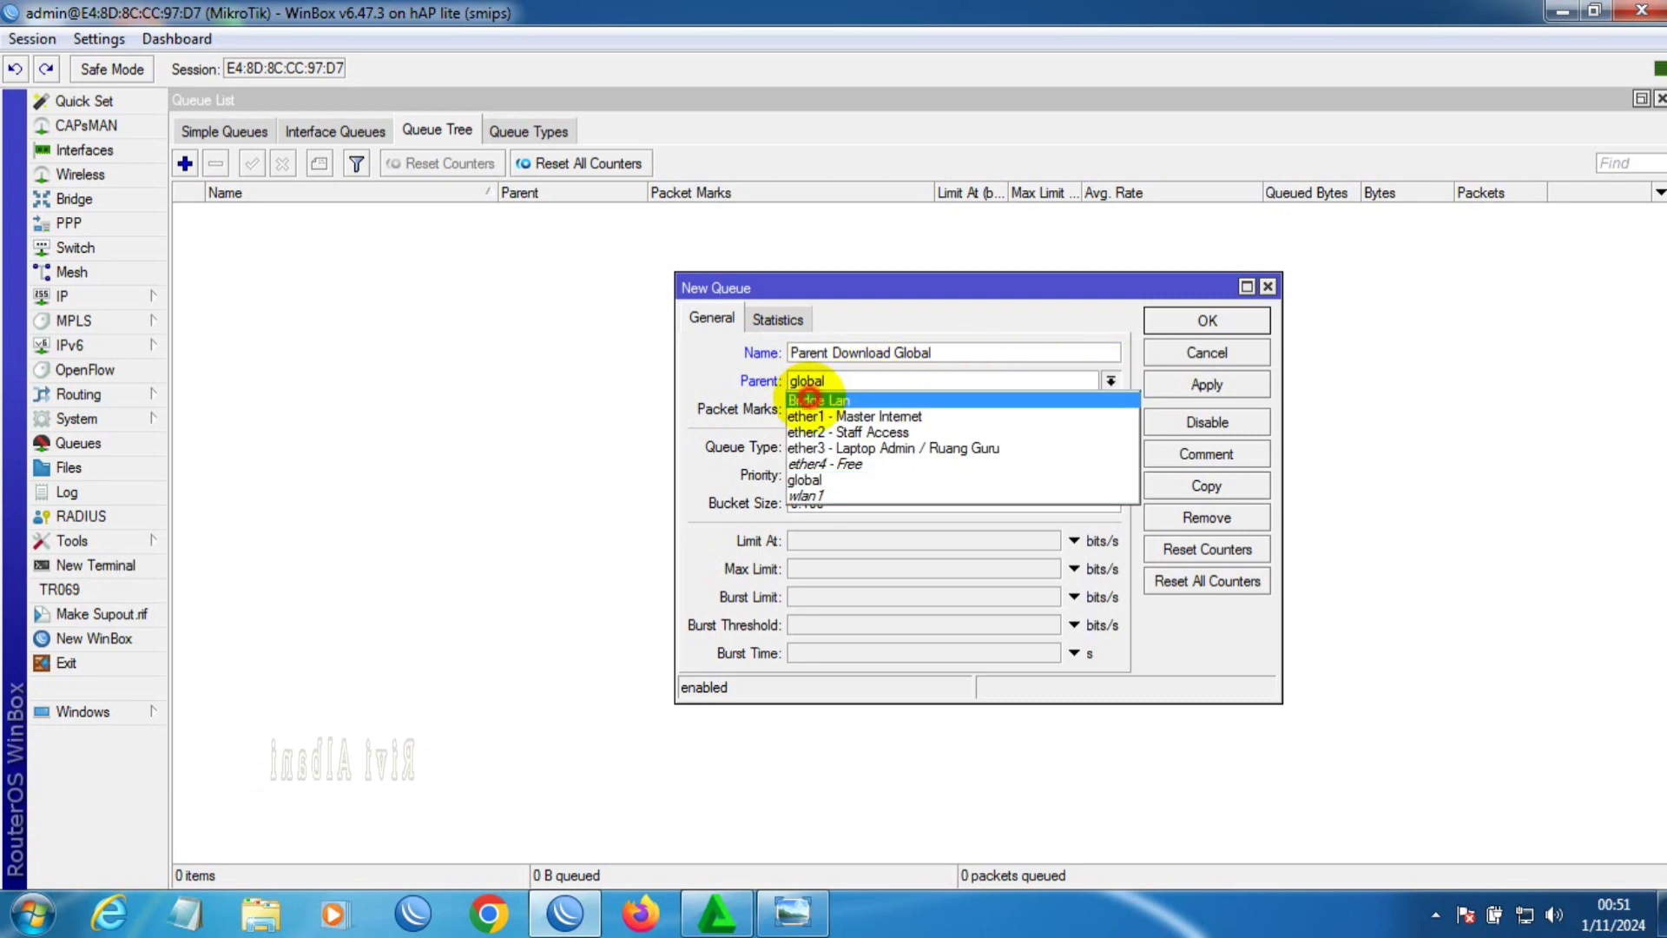
{"action": "left_click", "coordinate": [807, 398]}
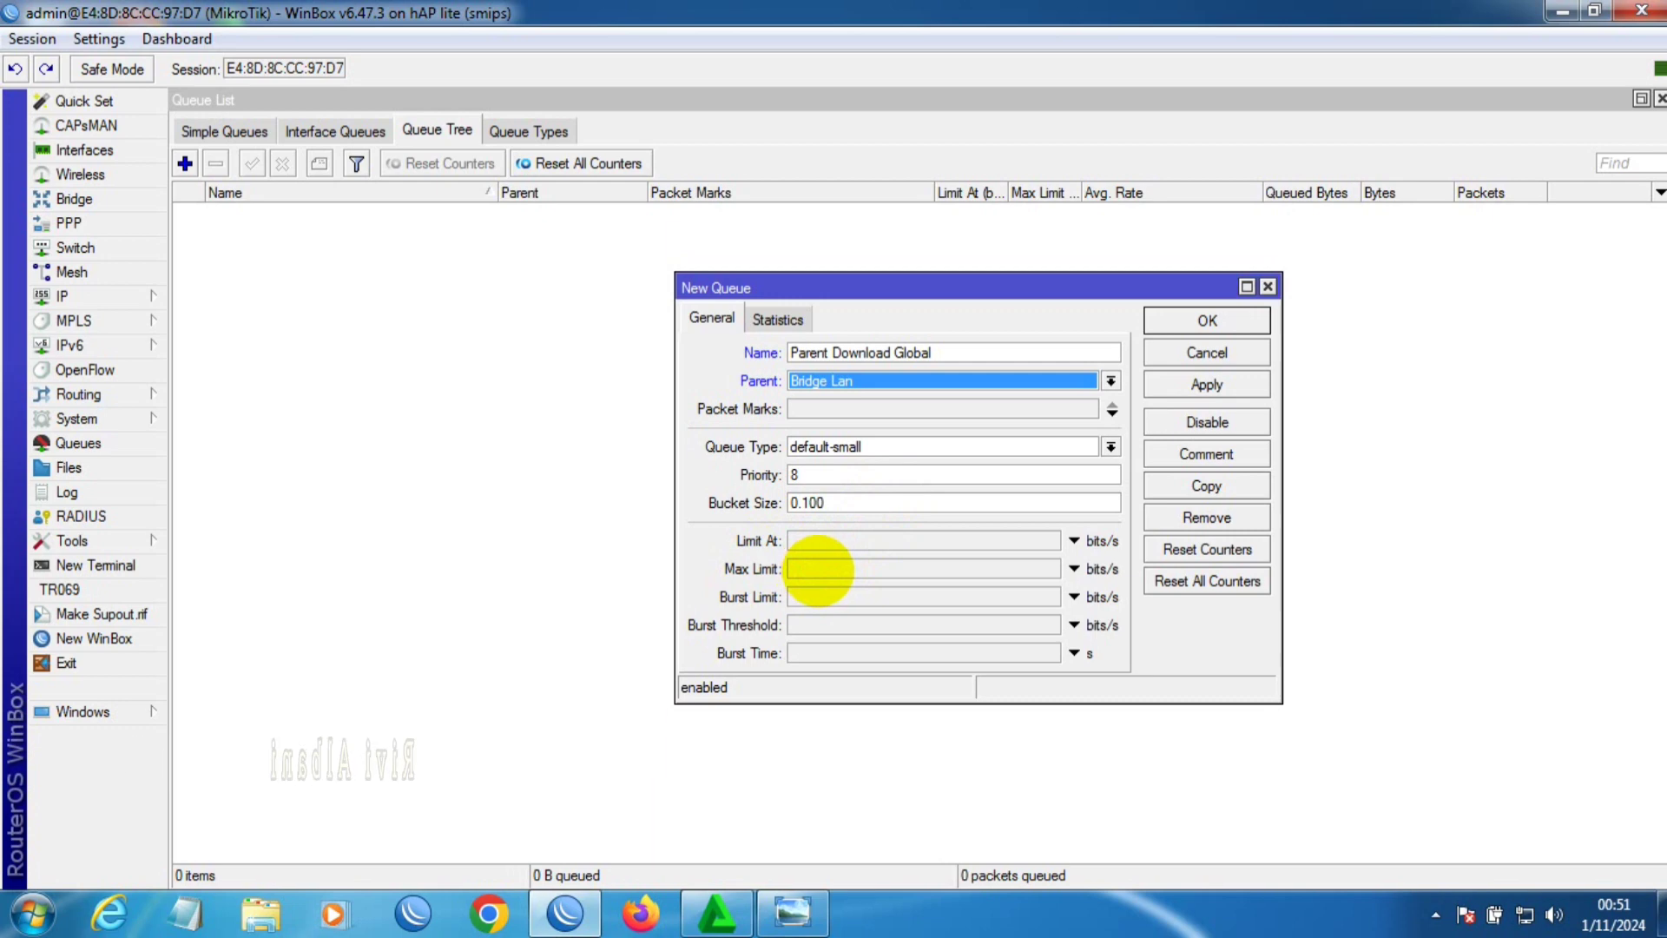
- Set the max limit of the Parent Download Global queue to 10M and save the queue
{"action": "left_click", "coordinate": [827, 565]}
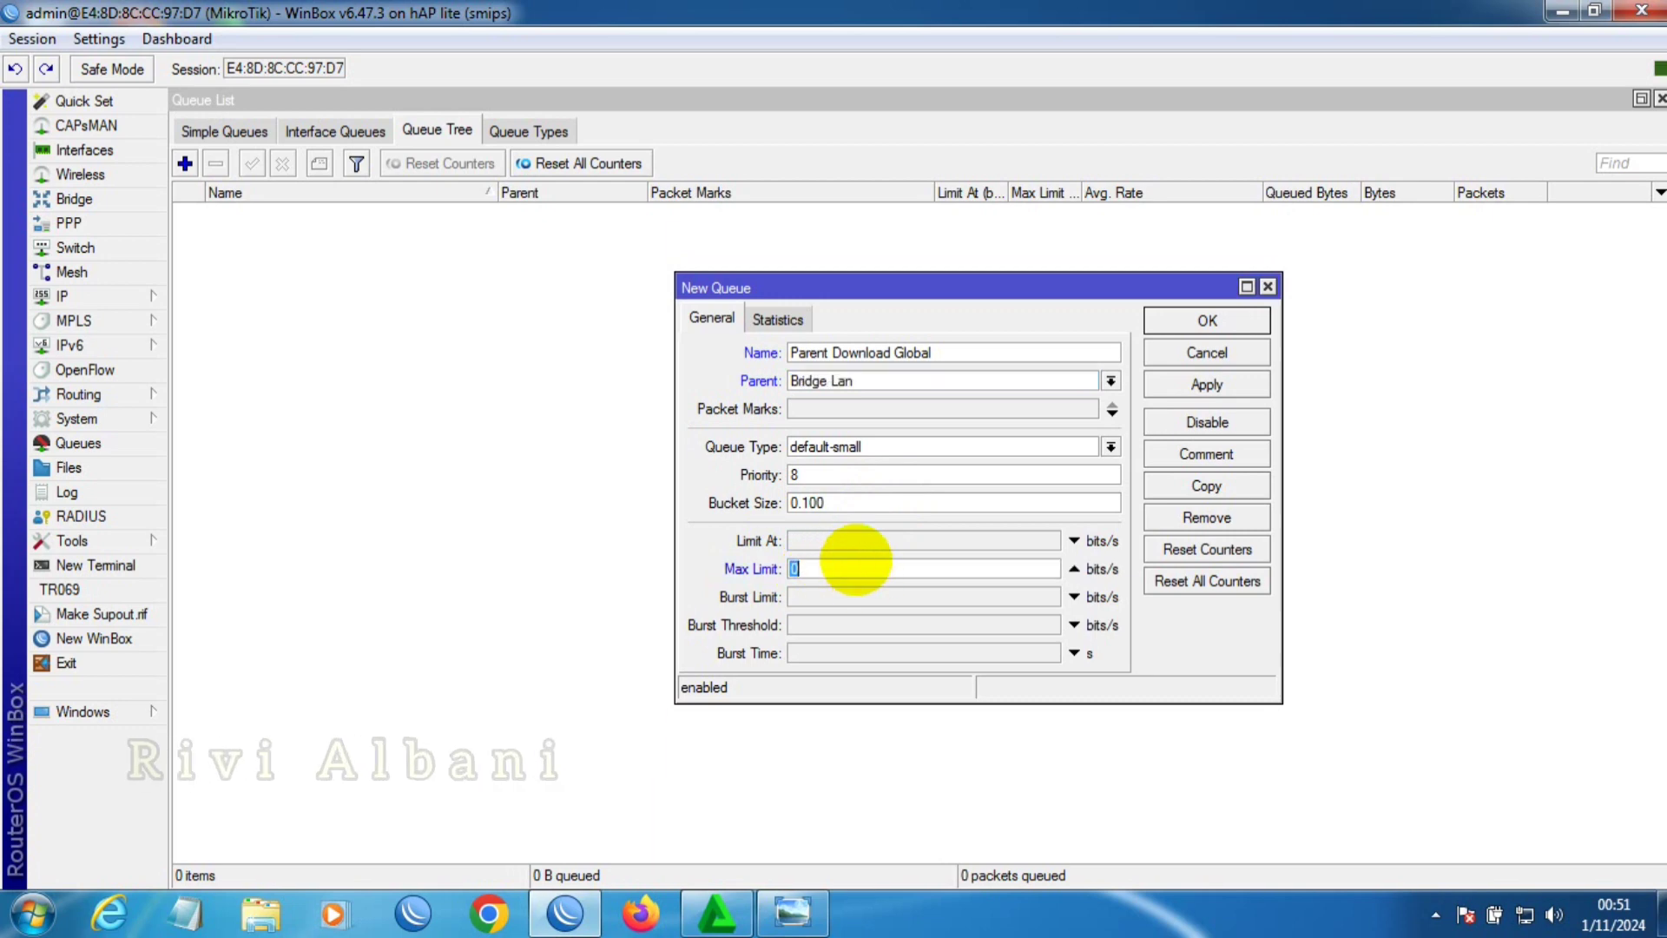
{"action": "type", "text": "1"}
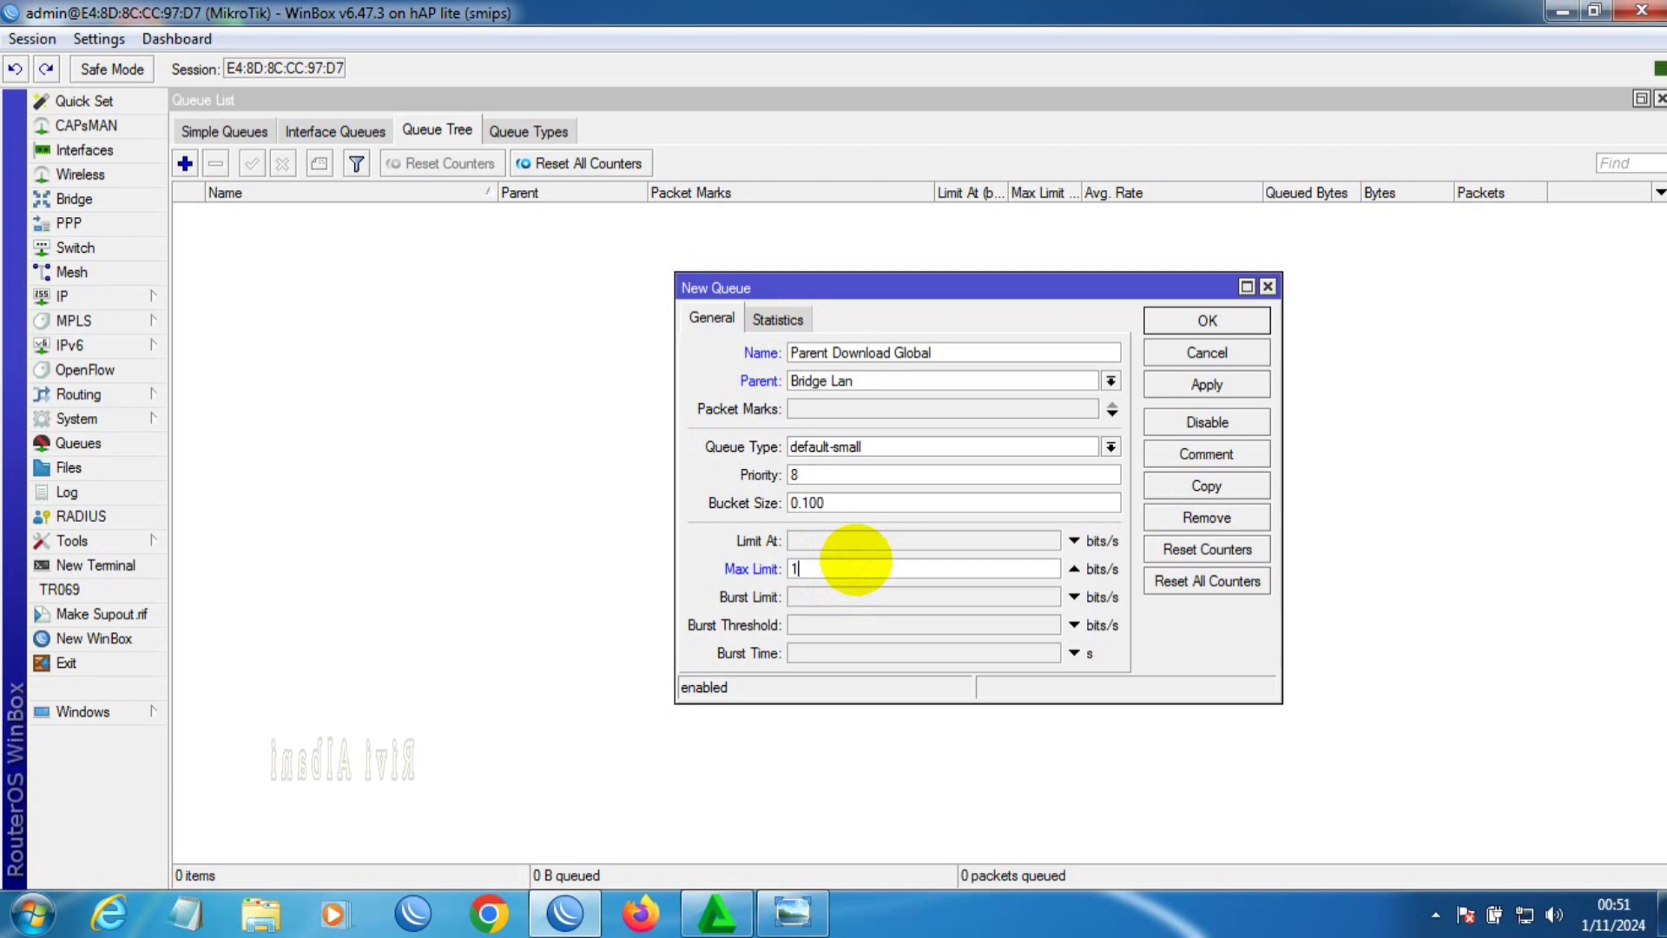
{"action": "type", "text": "0m"}
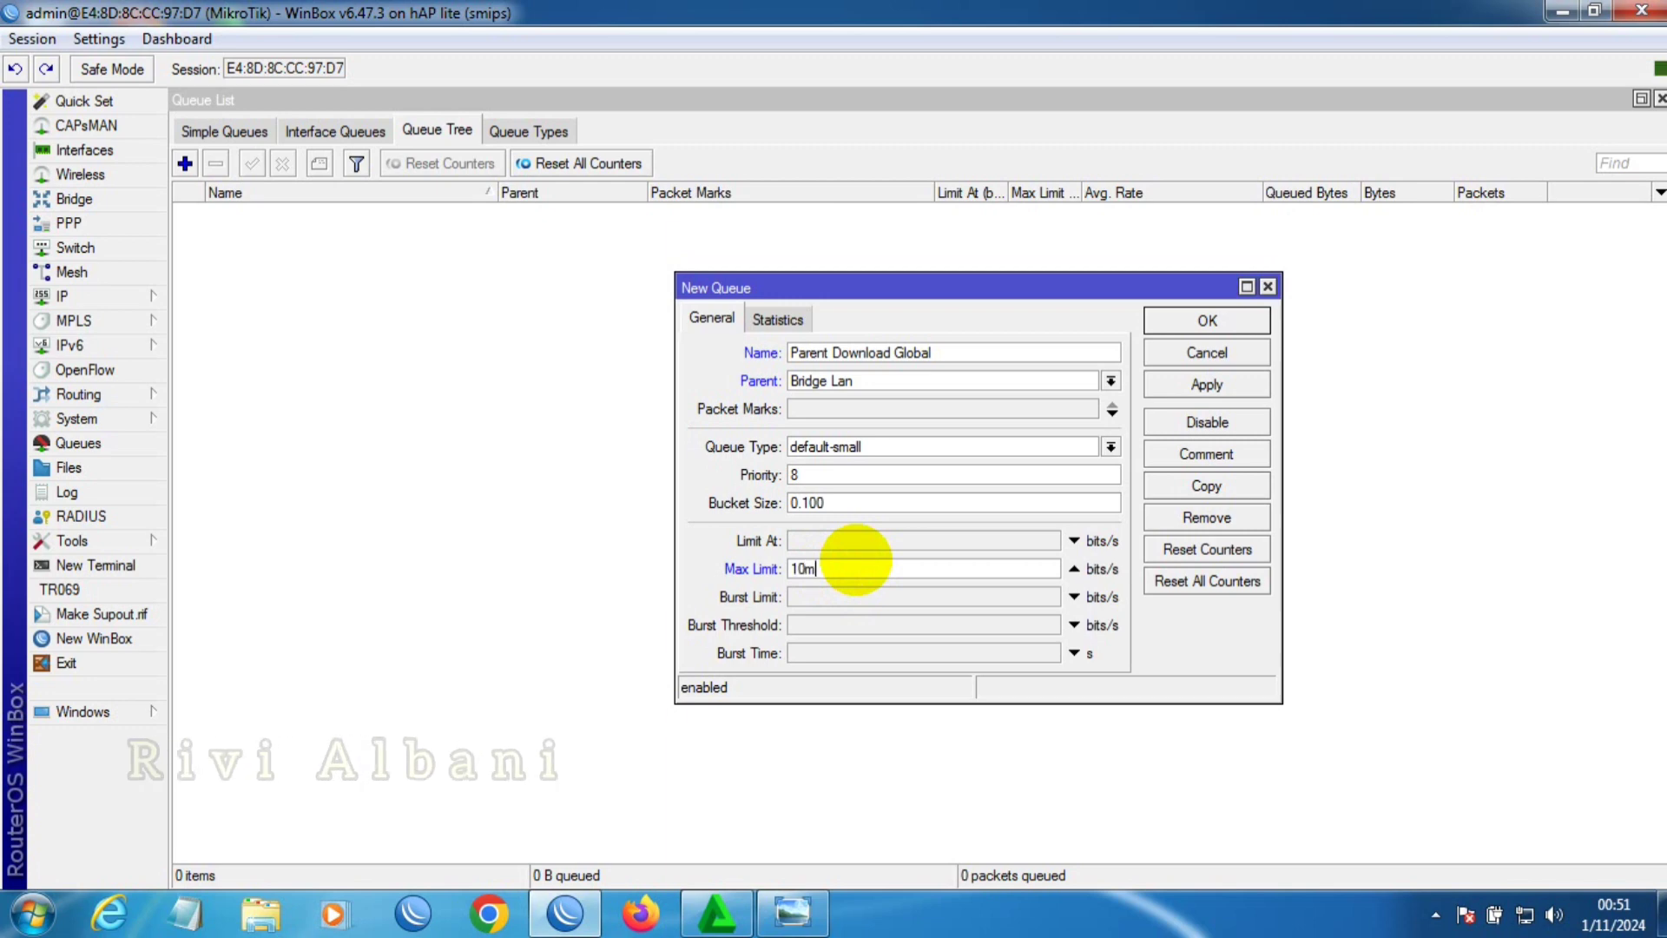
{"action": "left_click", "coordinate": [1166, 383]}
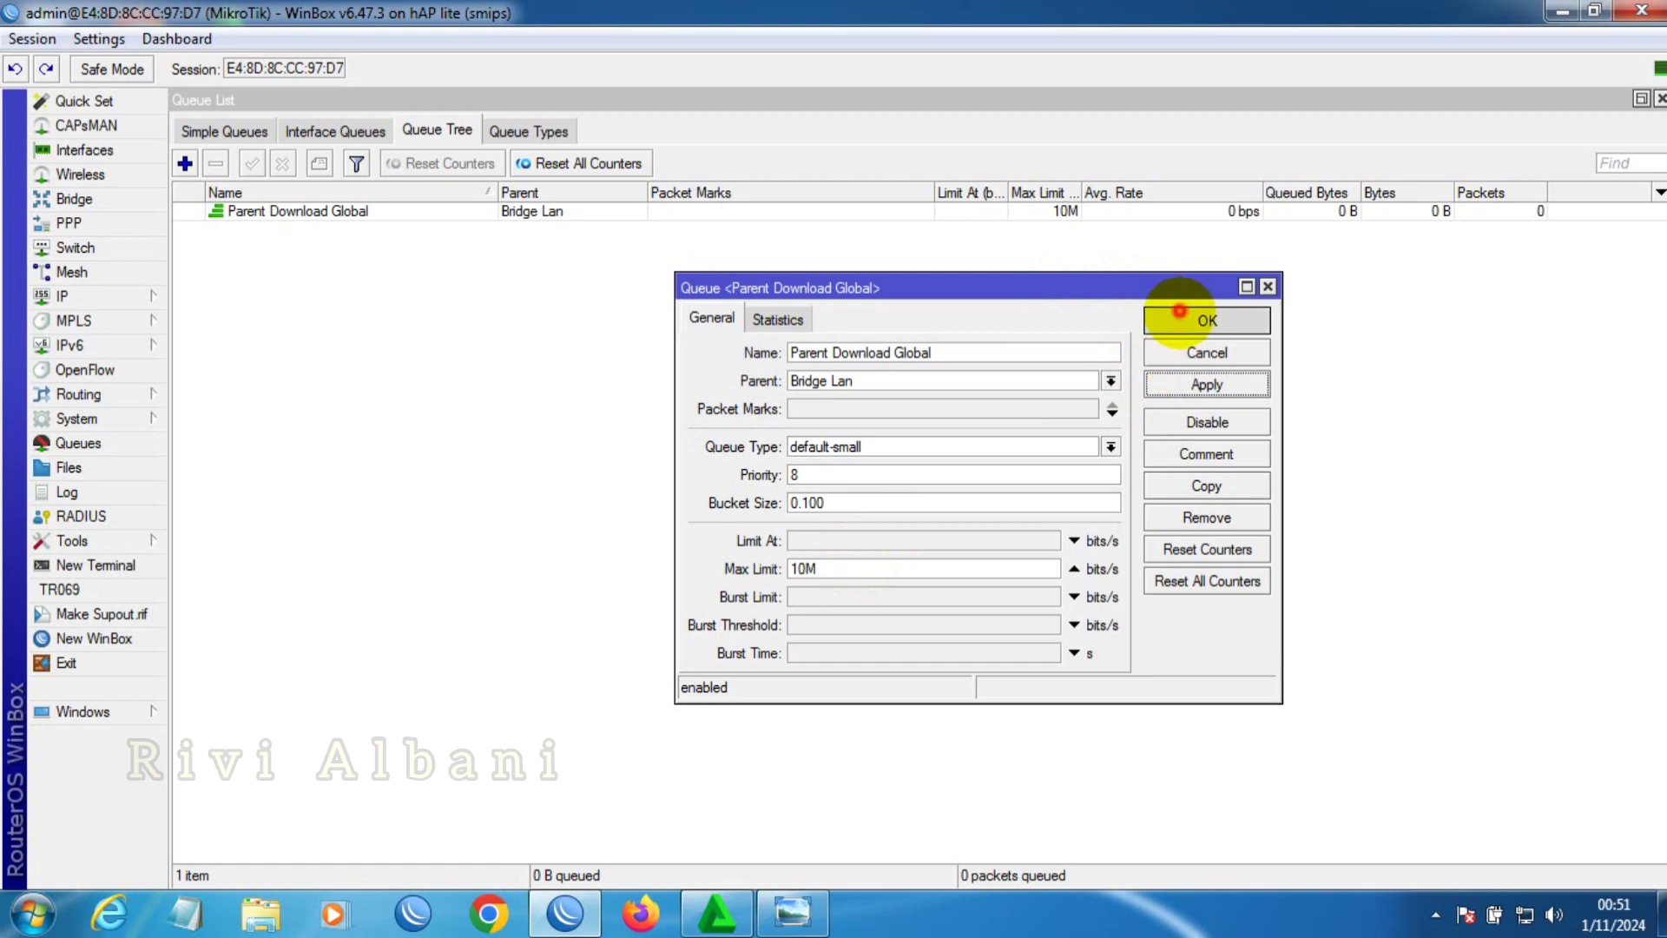
{"action": "left_click", "coordinate": [1179, 311]}
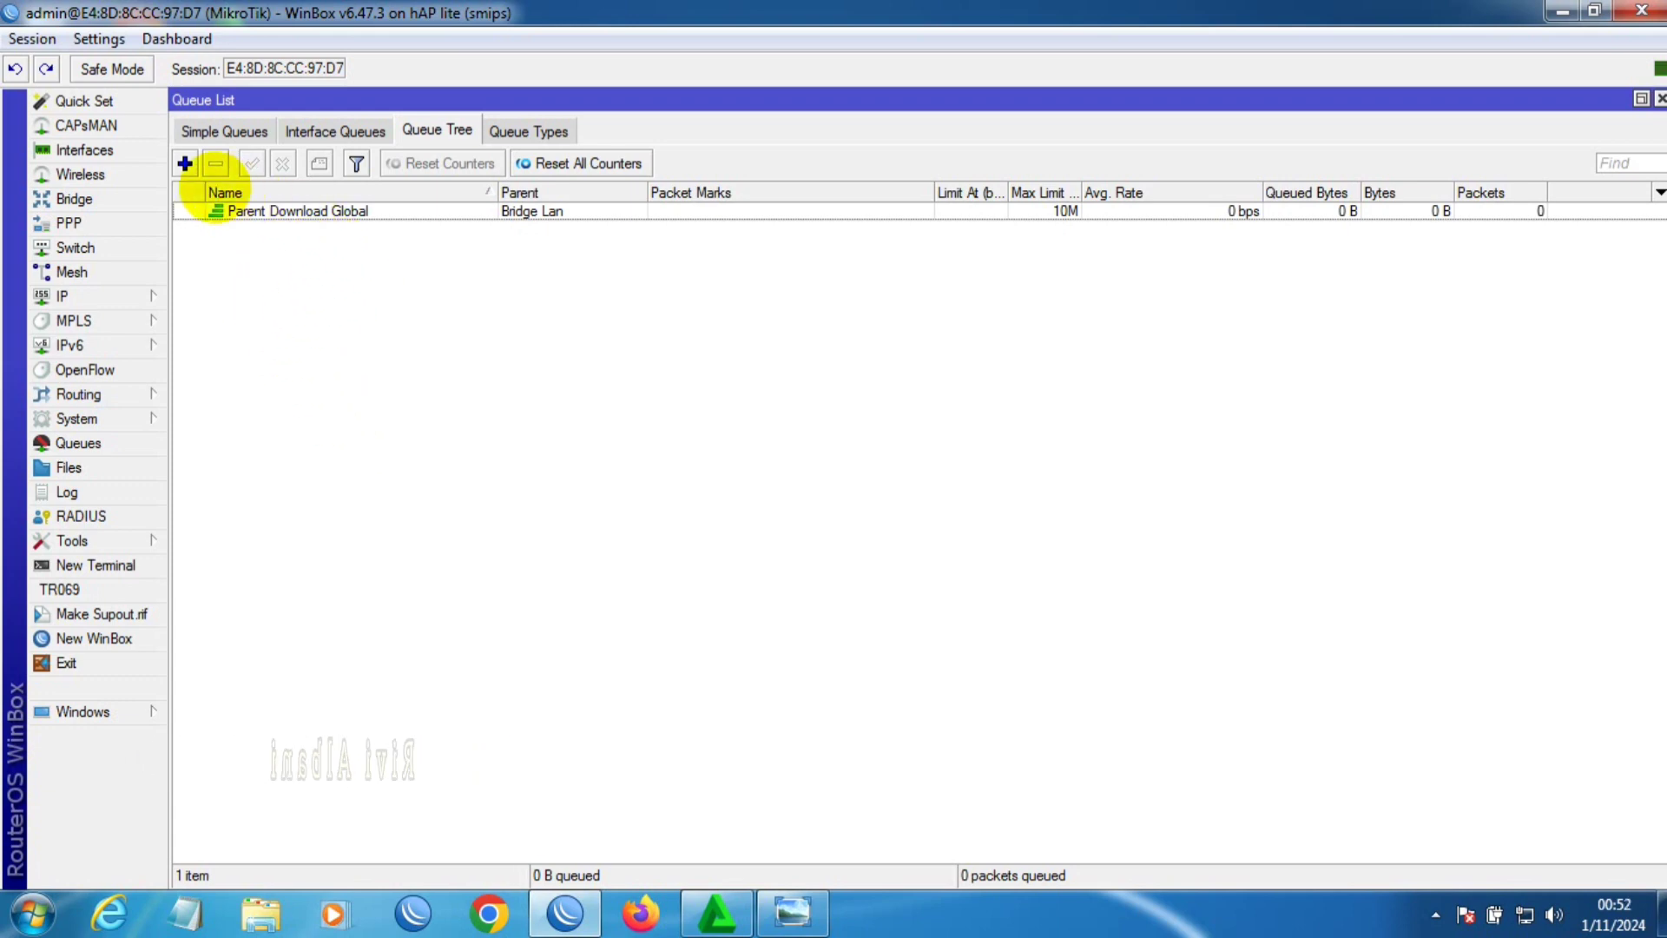
- Start another queue tree entry named "Parent Upload Global"
{"action": "left_click", "coordinate": [184, 163]}
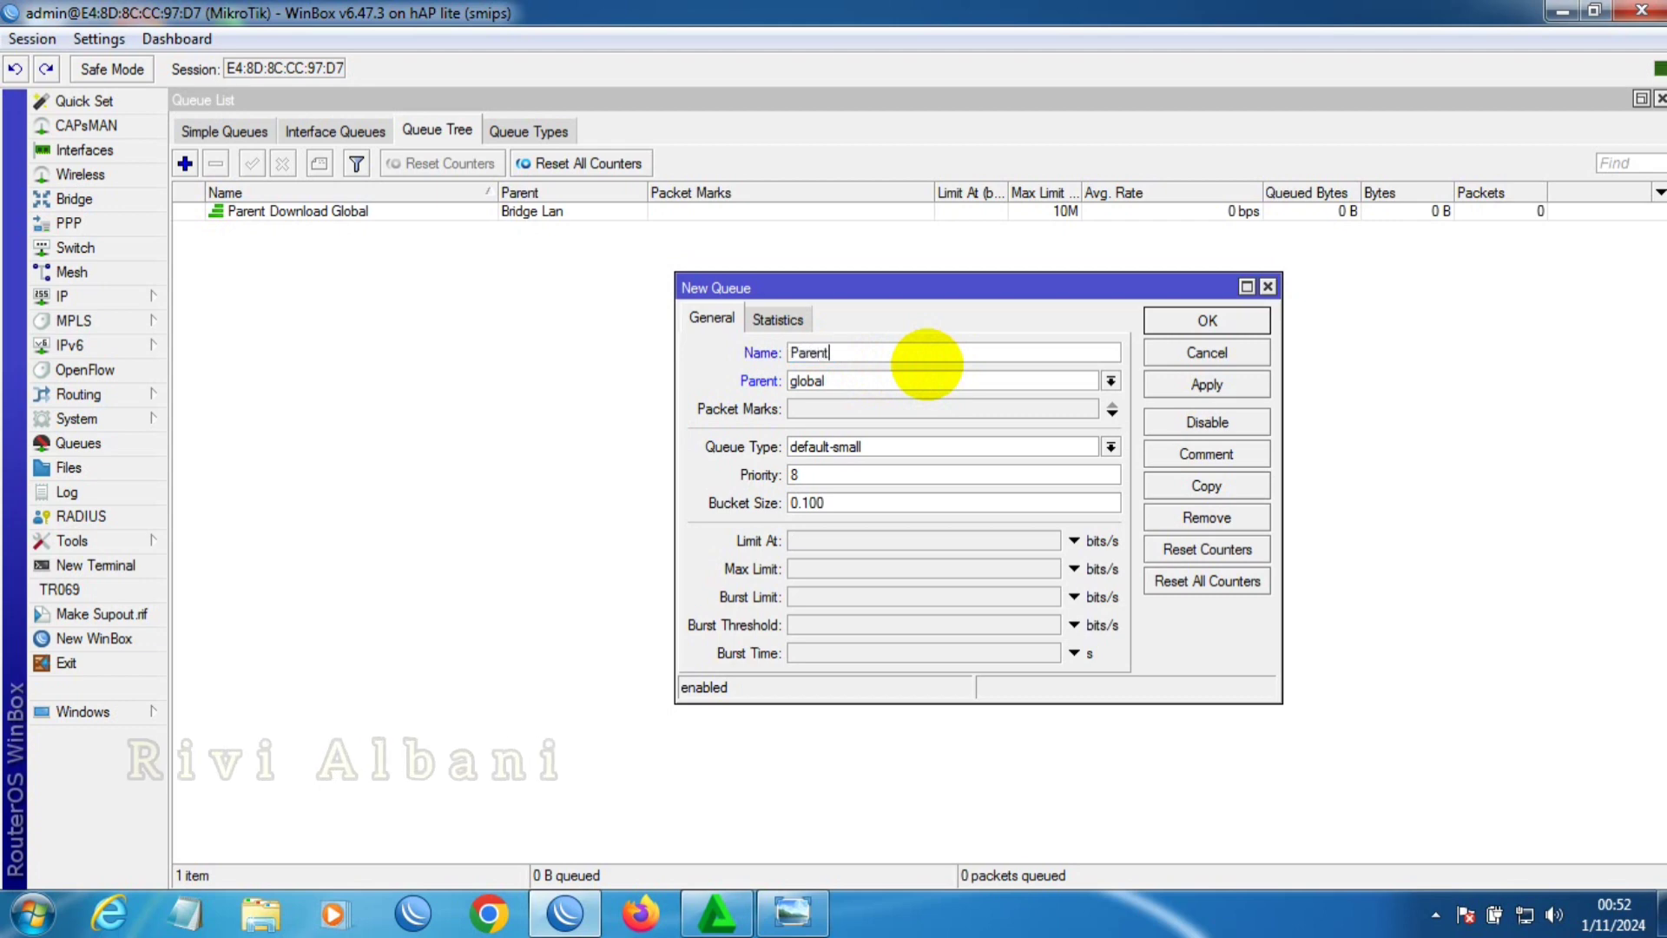
{"action": "type", "text": "Up"}
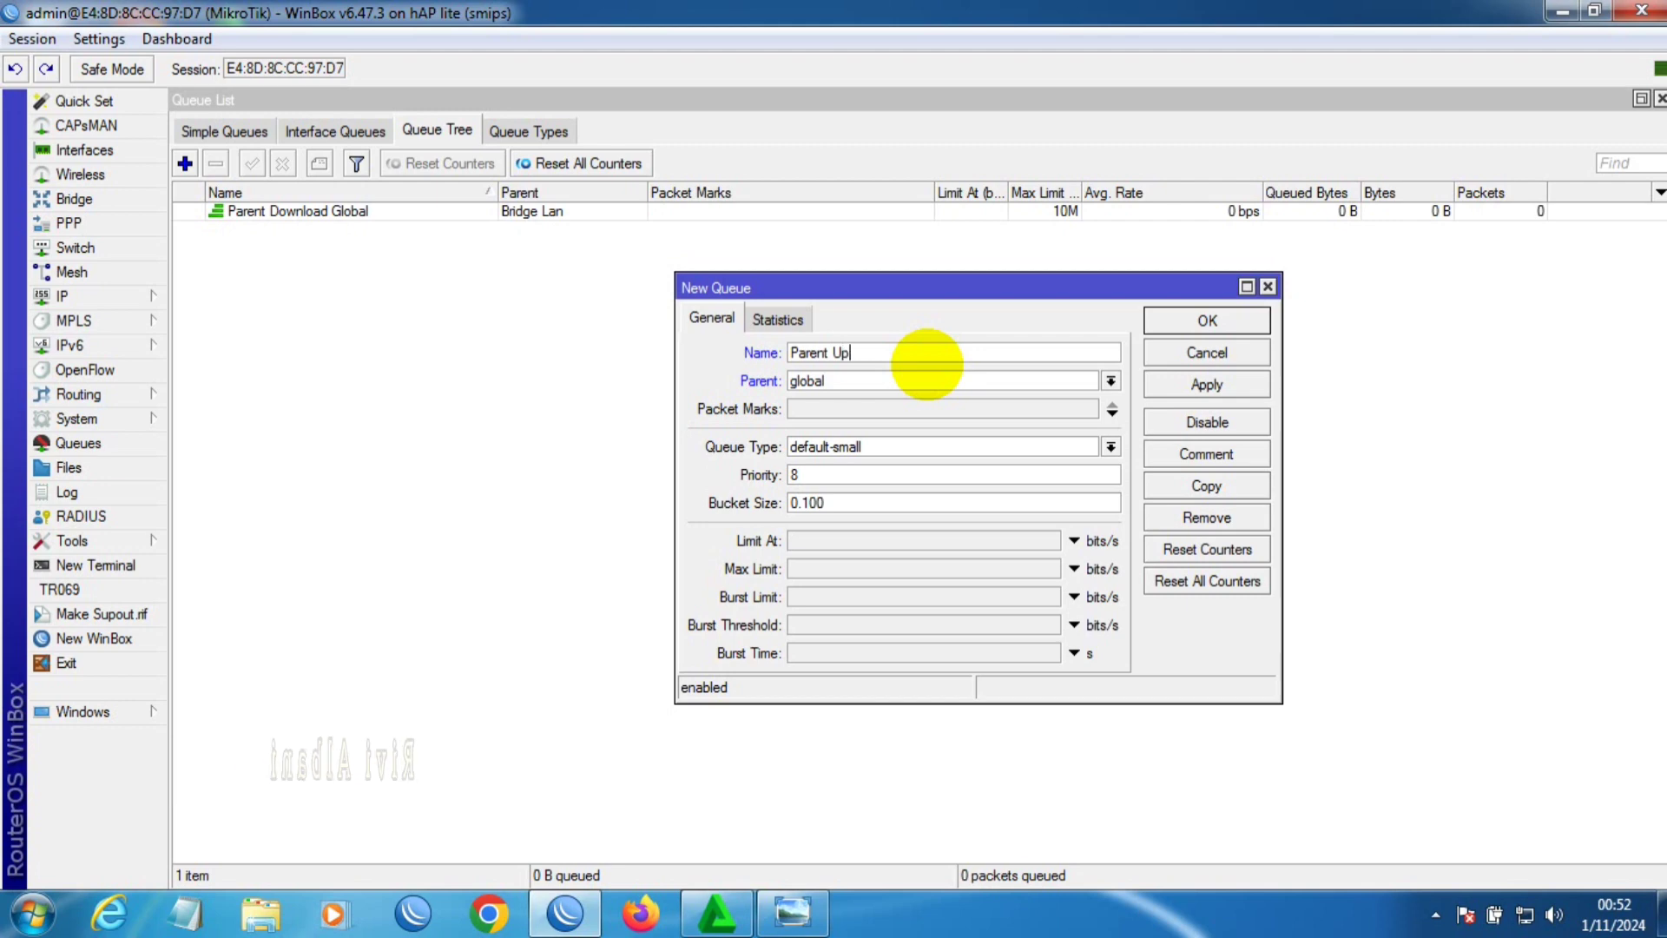
{"action": "type", "text": "load Global"}
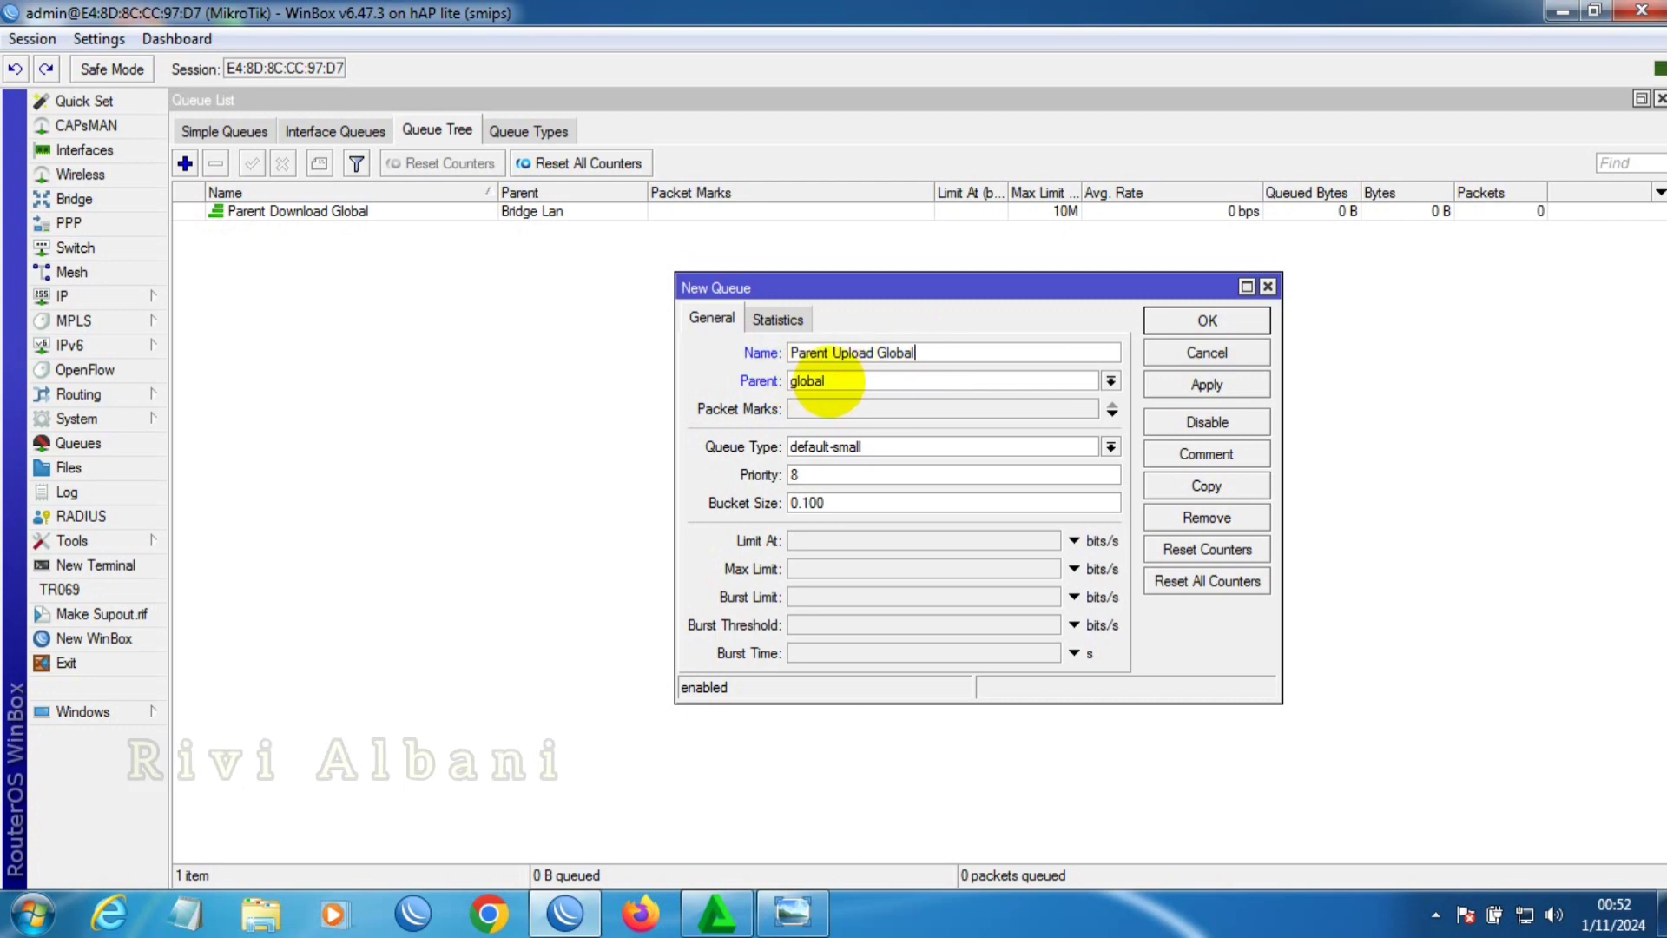
- Check the router's interface list for the internet-facing interface and close the list
{"action": "left_click", "coordinate": [91, 149]}
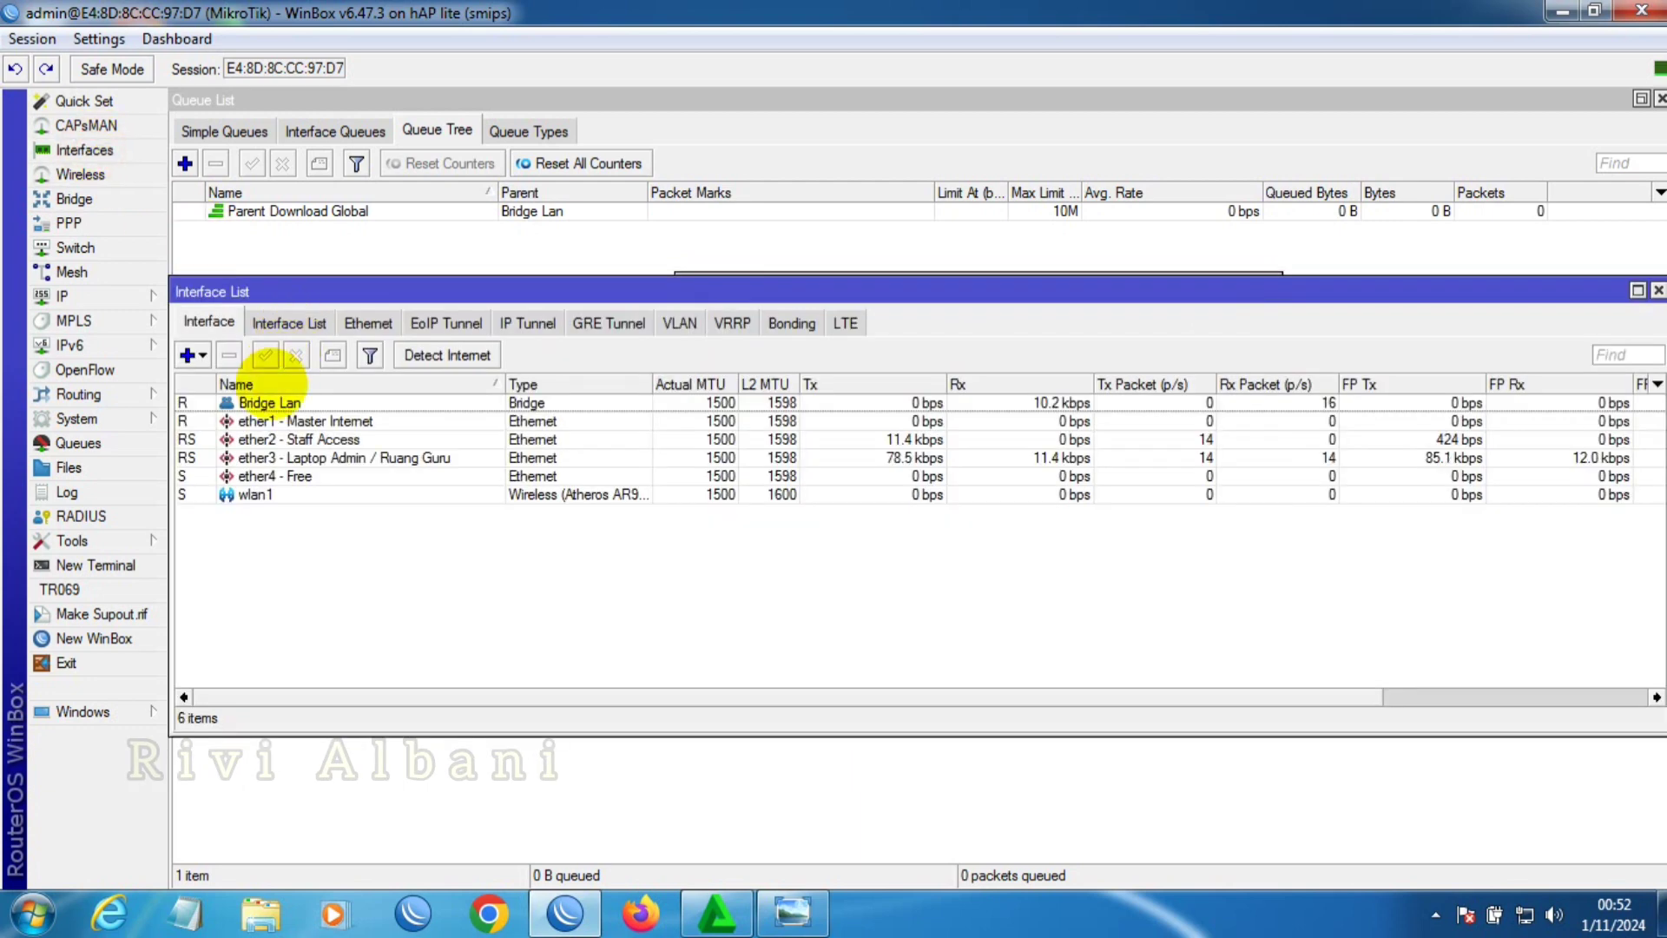
{"action": "left_click", "coordinate": [259, 420]}
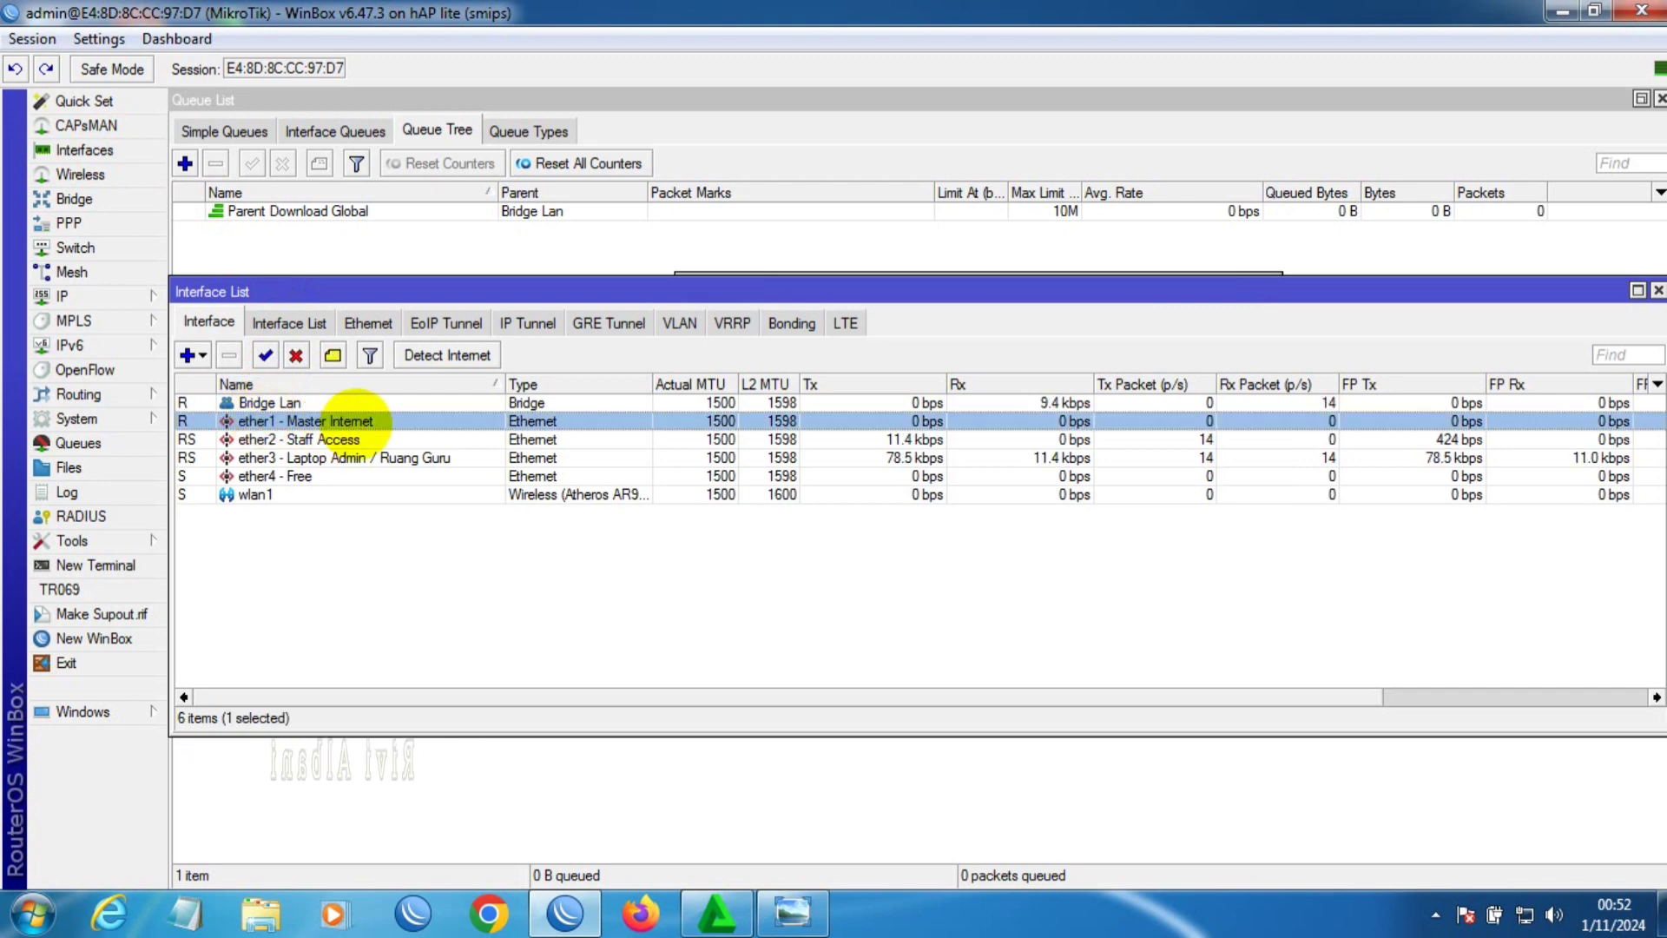
{"action": "left_click", "coordinate": [1657, 290]}
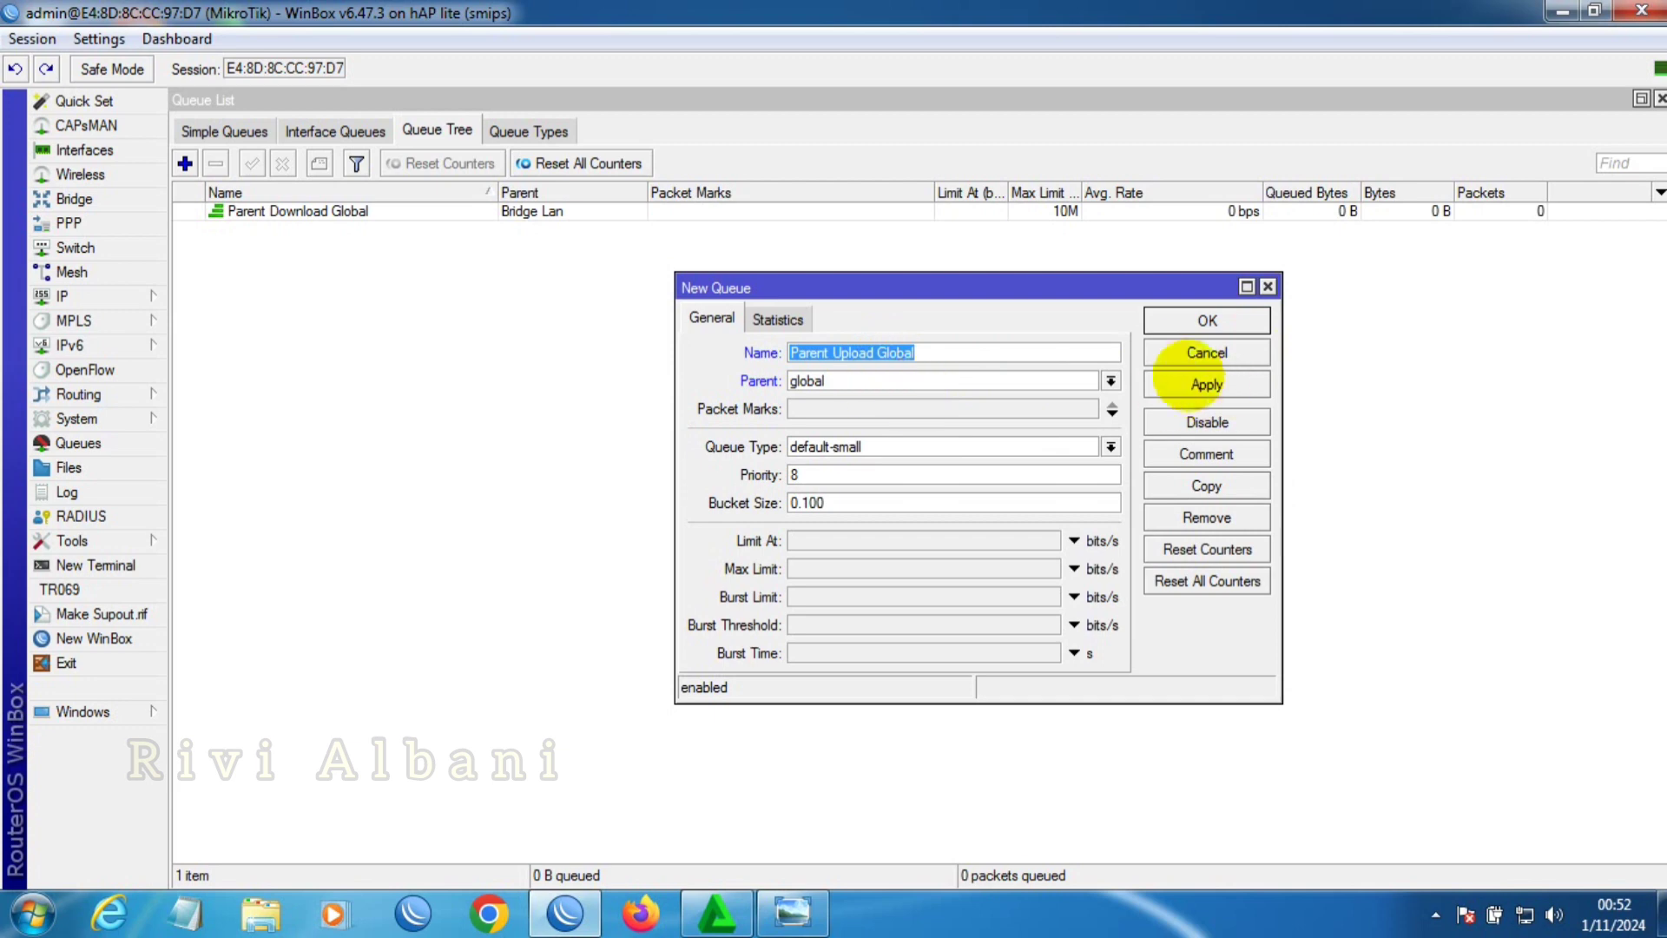
- Set the Parent Upload Global queue's parent to ether1 - Master Internet with a max limit of 10M, and save it
{"action": "left_click", "coordinate": [1110, 380]}
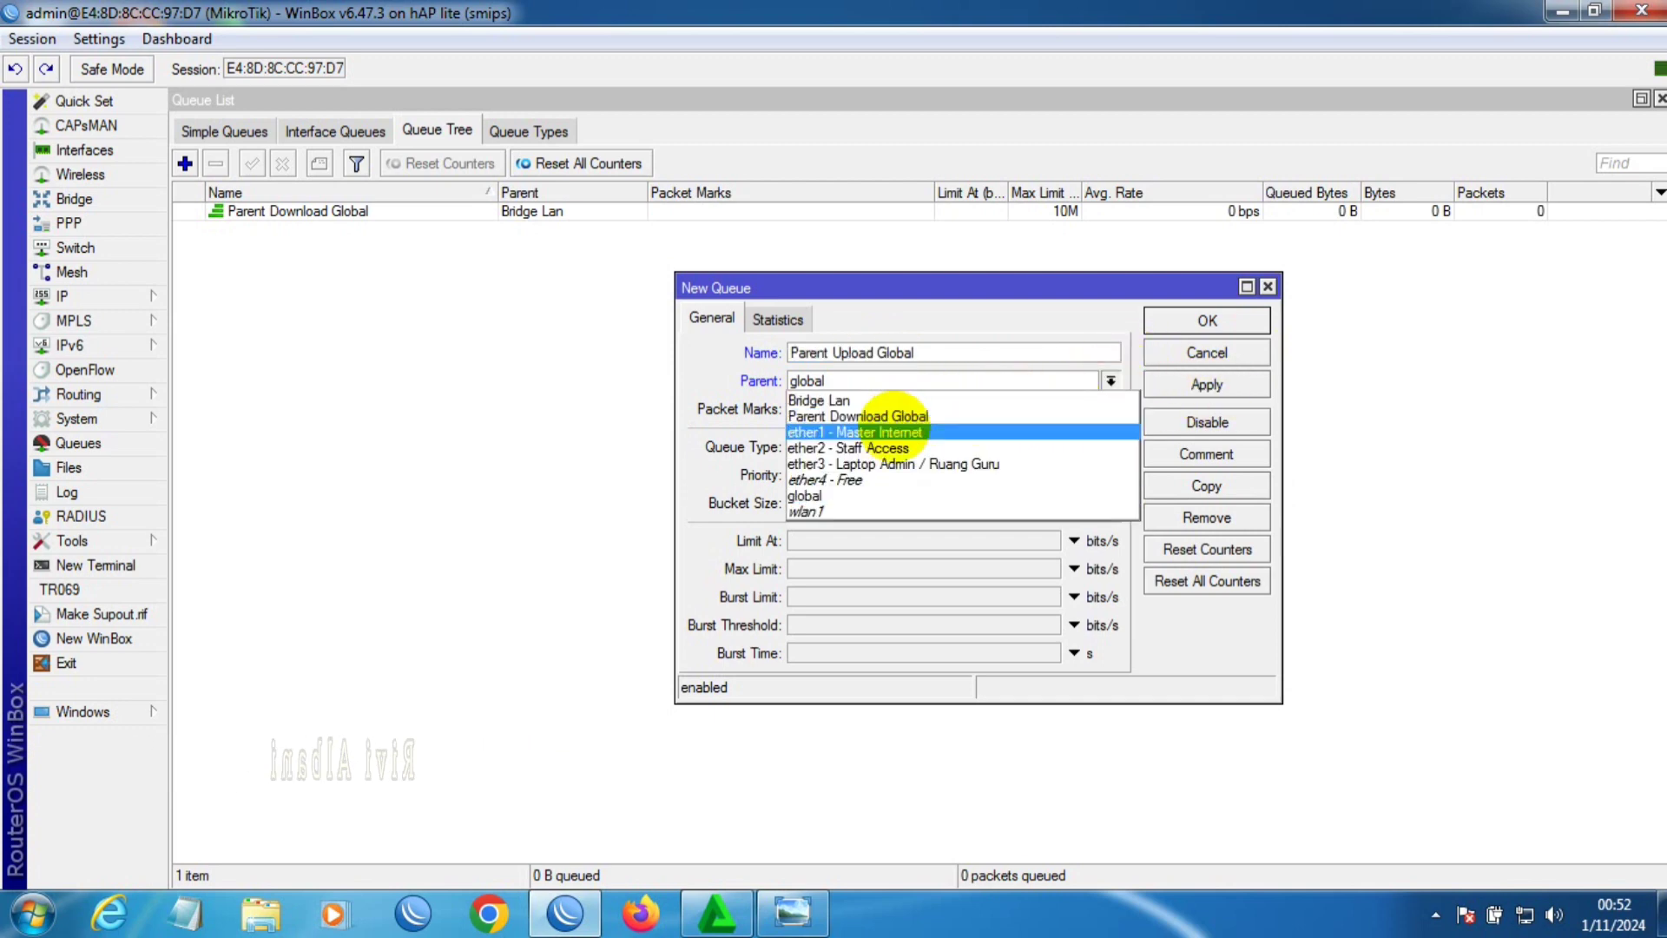
{"action": "left_click", "coordinate": [887, 431]}
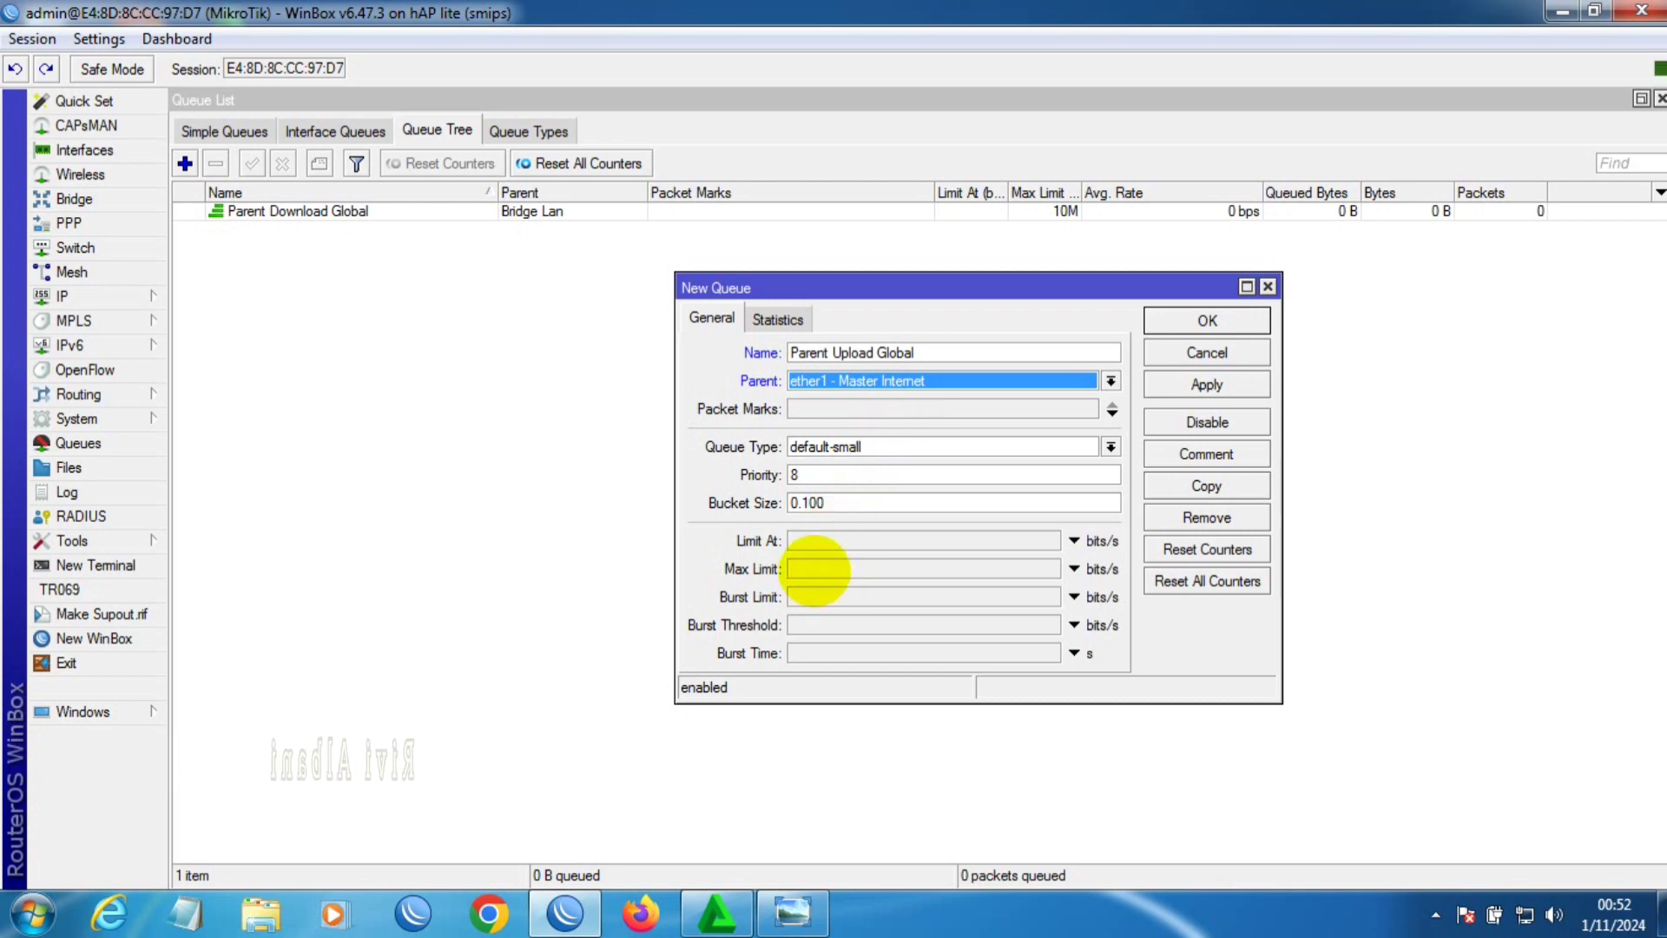
{"action": "left_click", "coordinate": [816, 570]}
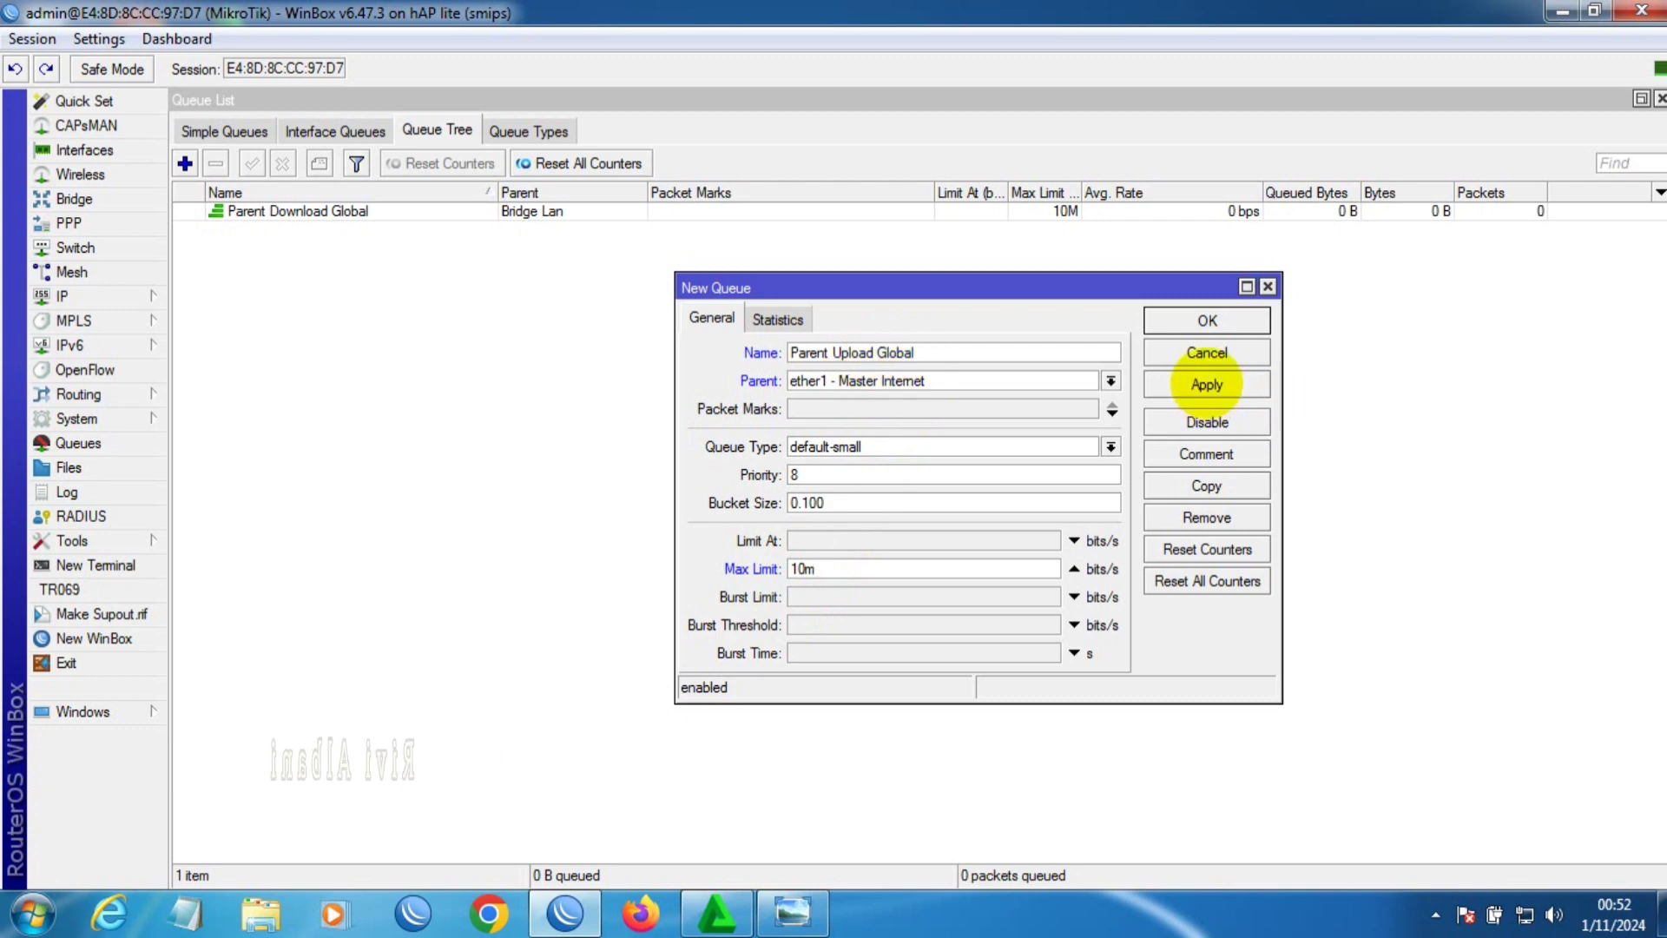
{"action": "left_click", "coordinate": [1207, 384]}
{"action": "left_click", "coordinate": [1207, 320]}
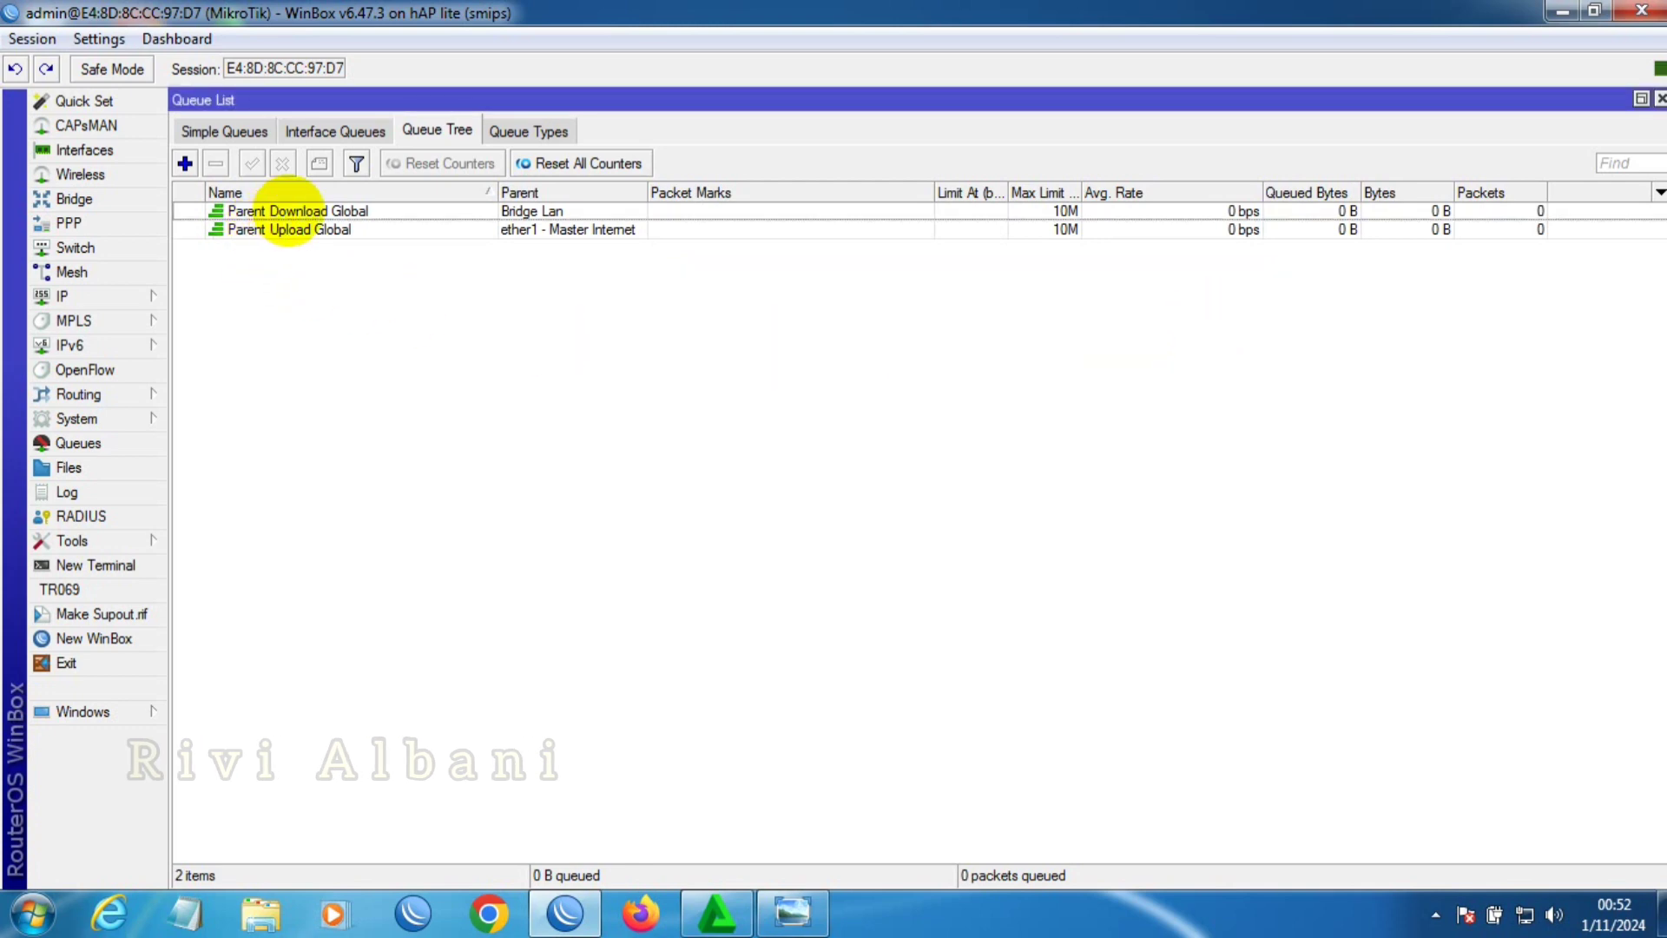
{"action": "left_click", "coordinate": [287, 211]}
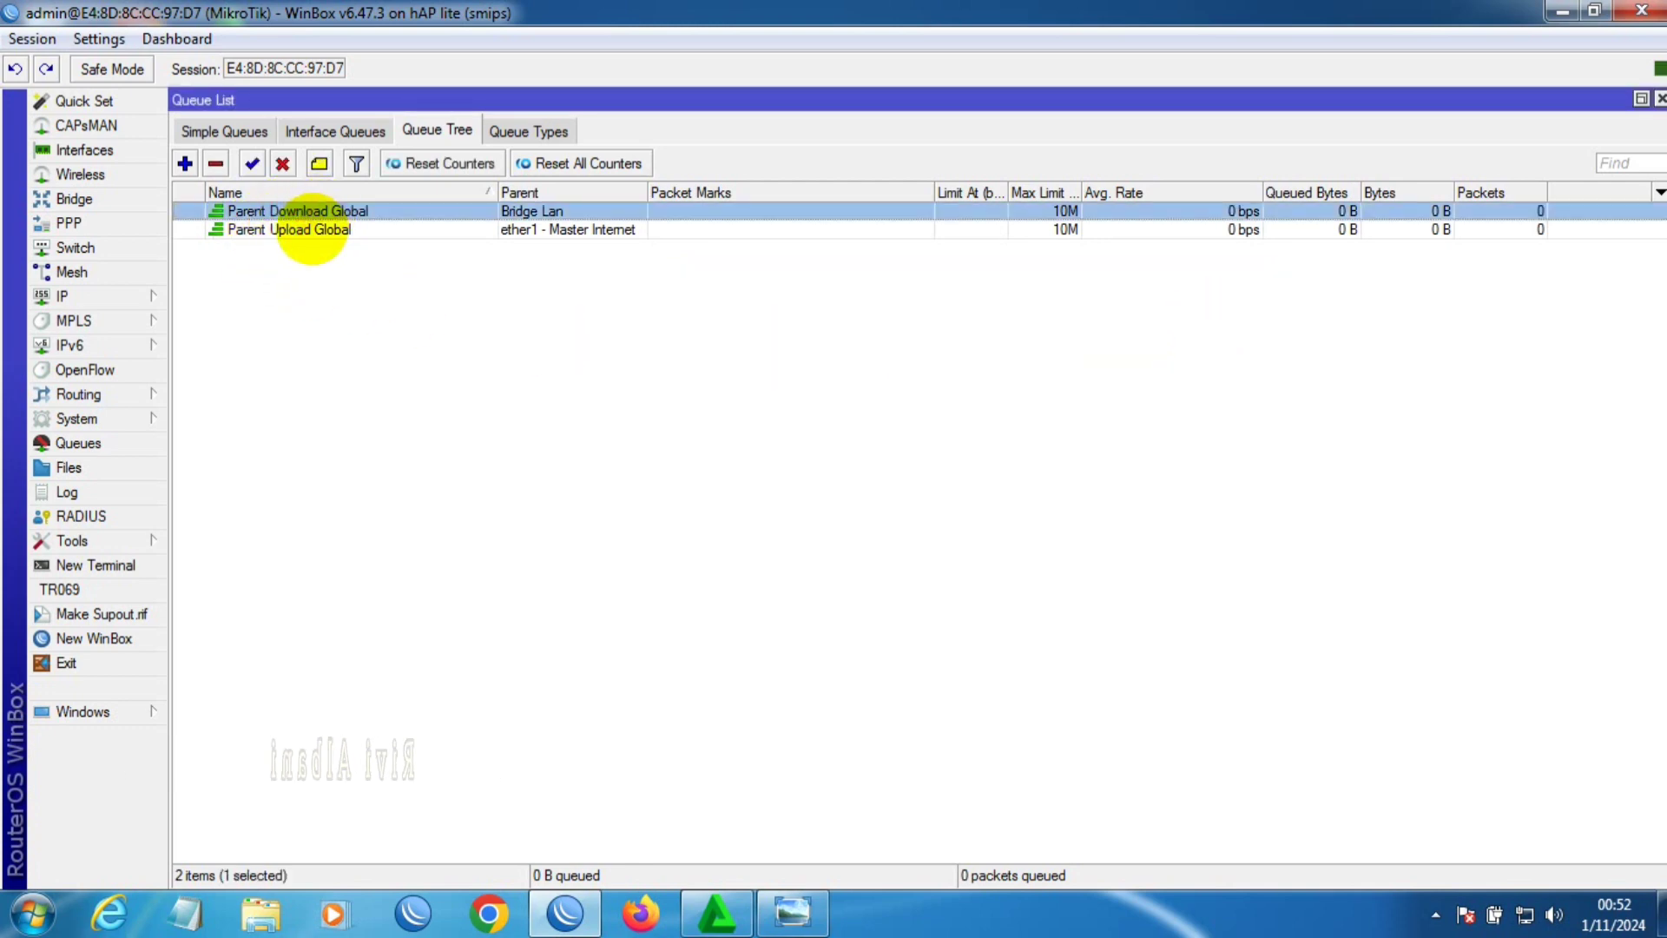
{"action": "left_click", "coordinate": [311, 230]}
{"action": "left_click", "coordinate": [302, 212]}
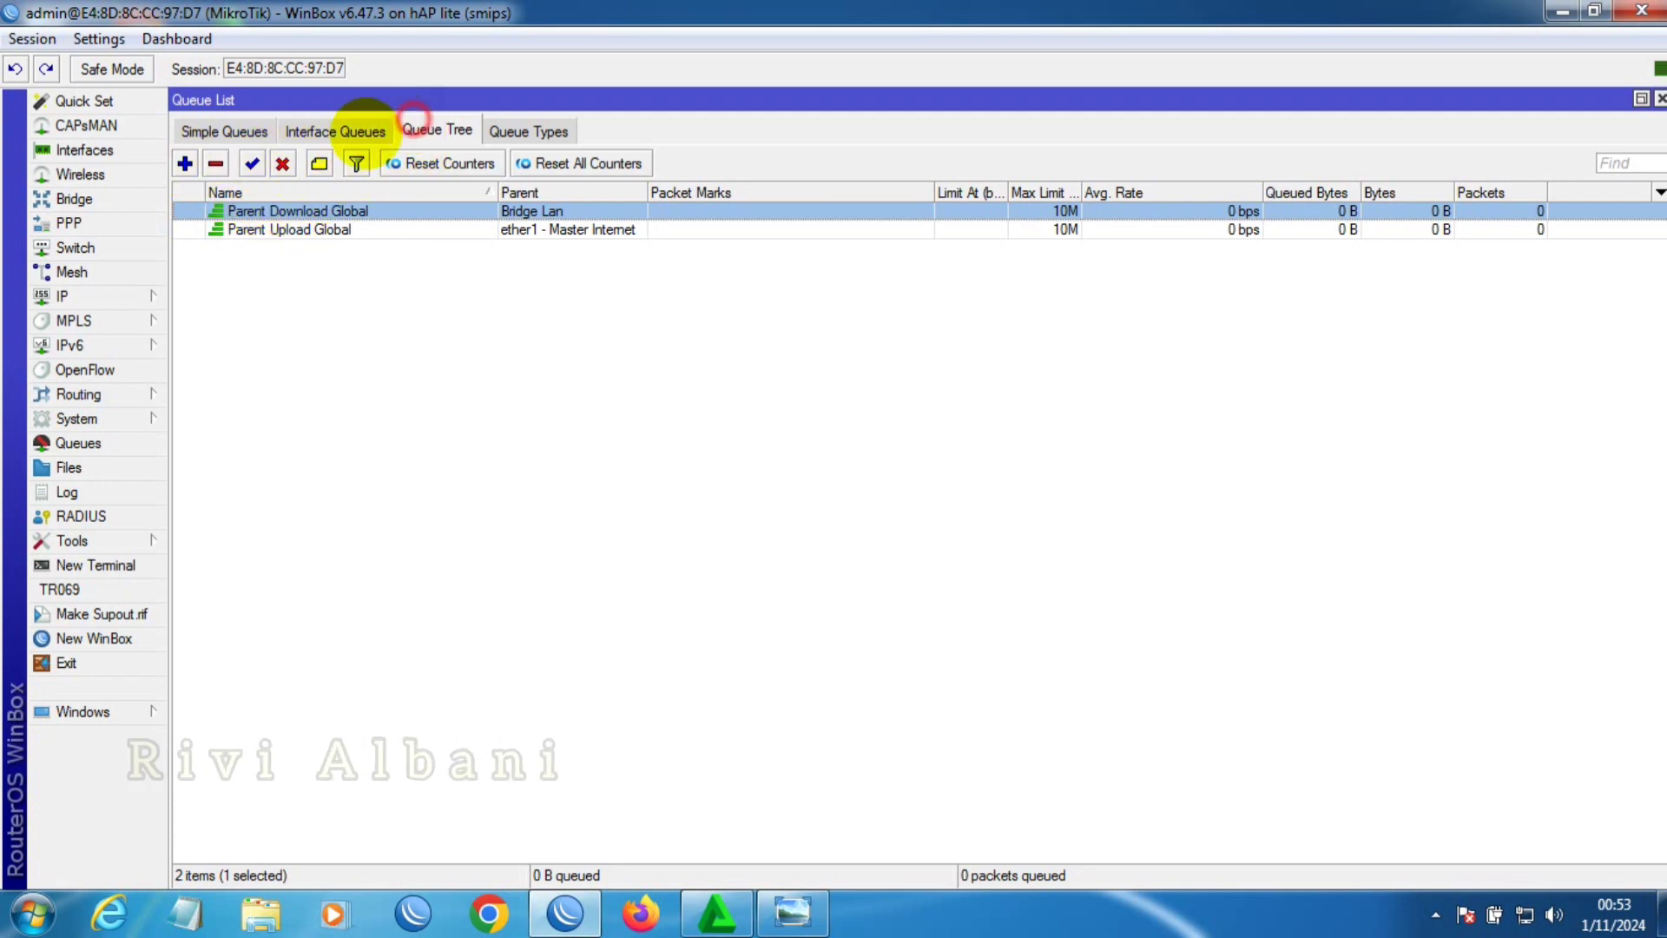
- Start a new queue tree entry named "Staff Access Download"
{"action": "left_click", "coordinate": [184, 163]}
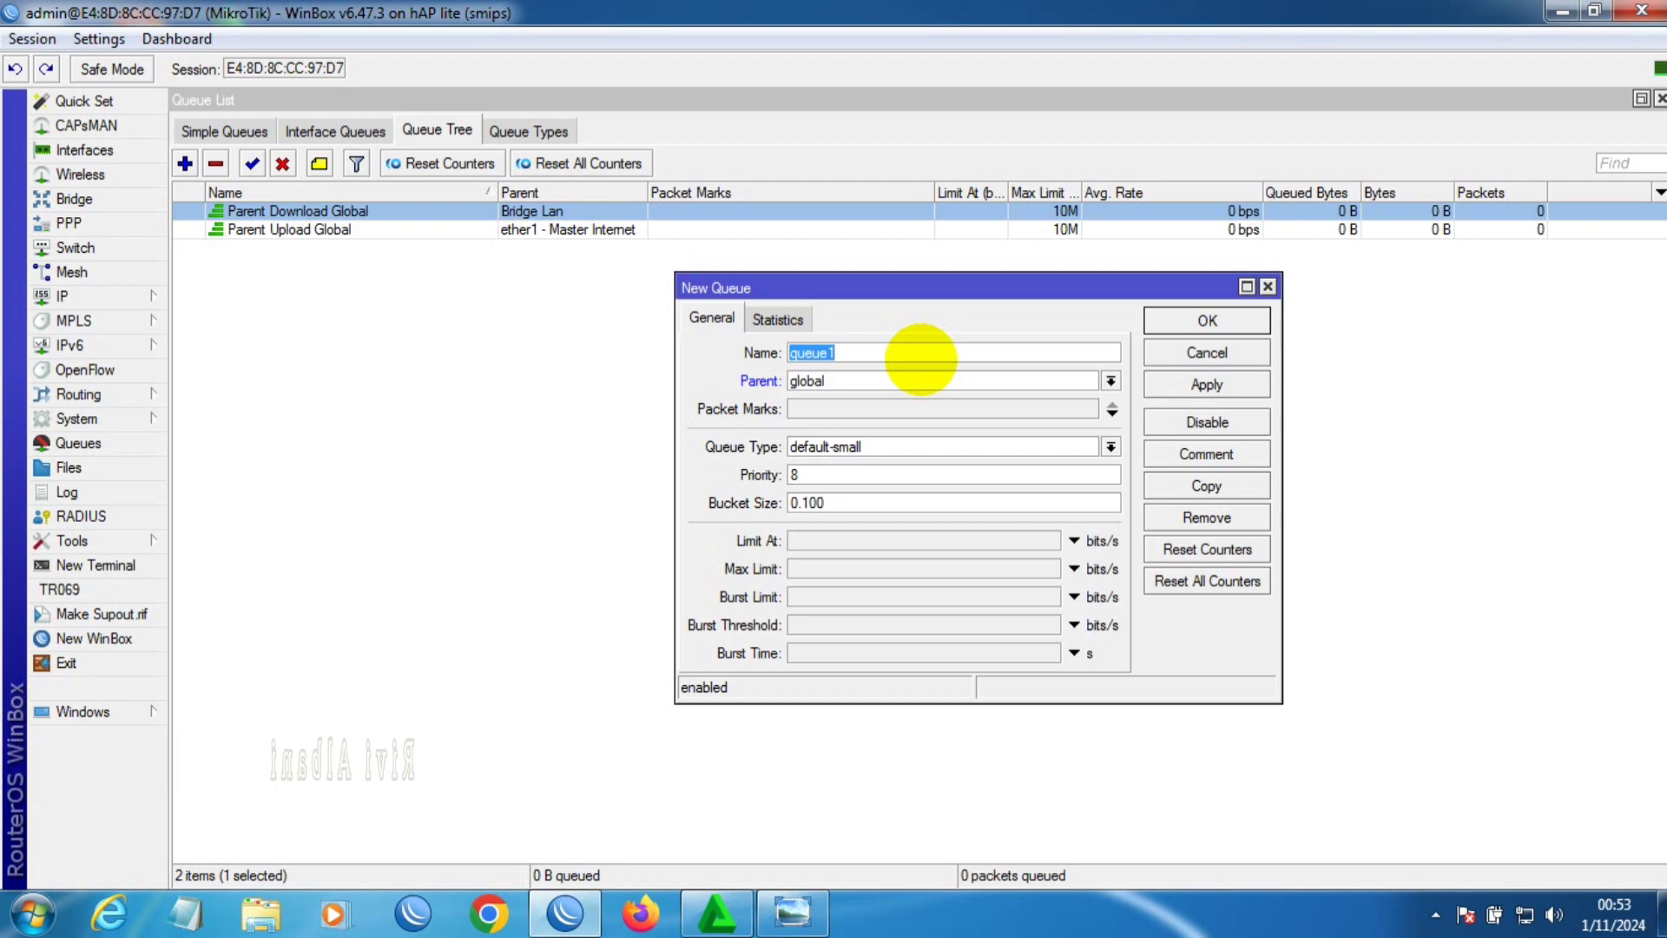
{"action": "type", "text": "Staff"}
{"action": "type", "text": "Acc"}
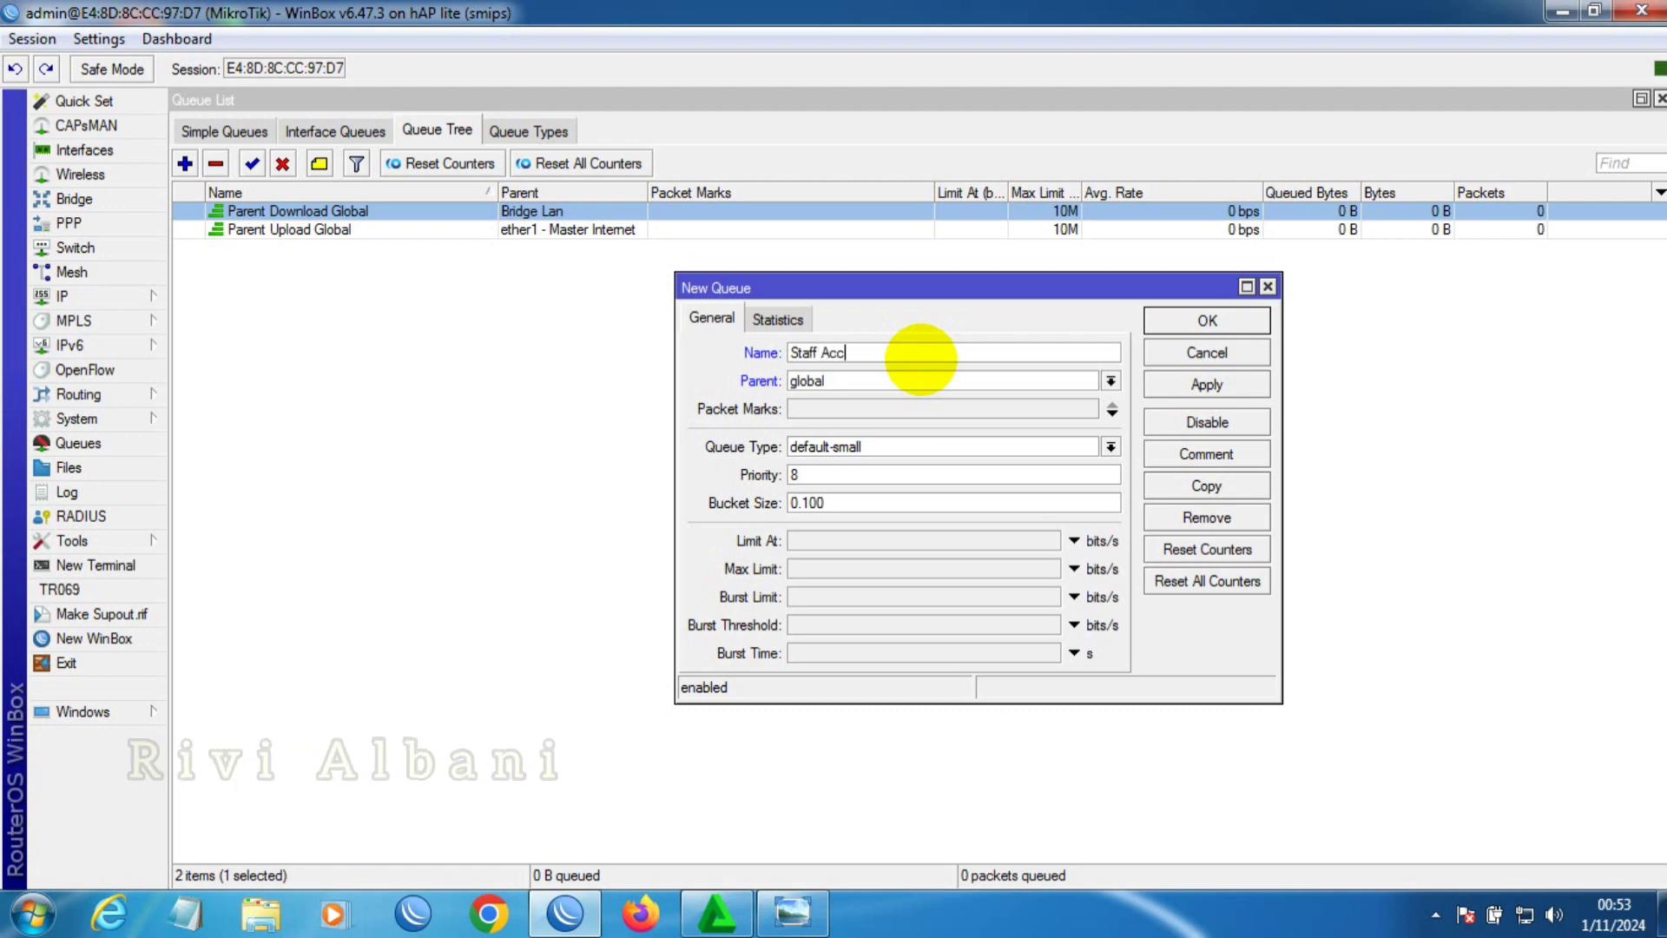
{"action": "type", "text": "ess Do"}
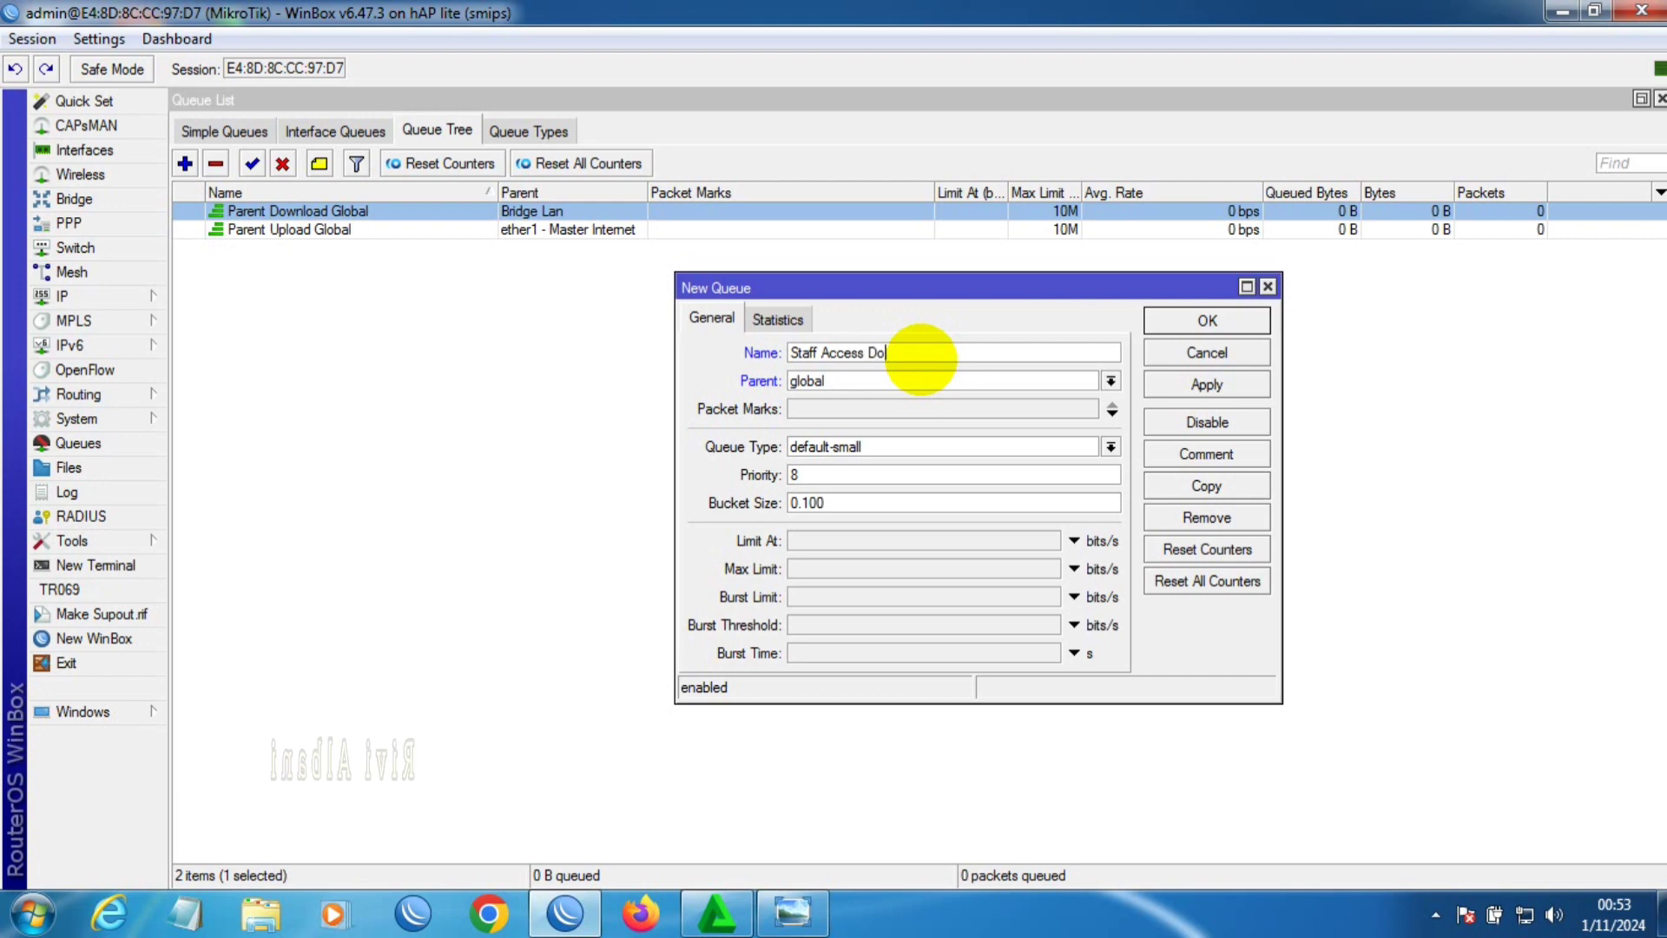
{"action": "type", "text": "wnload"}
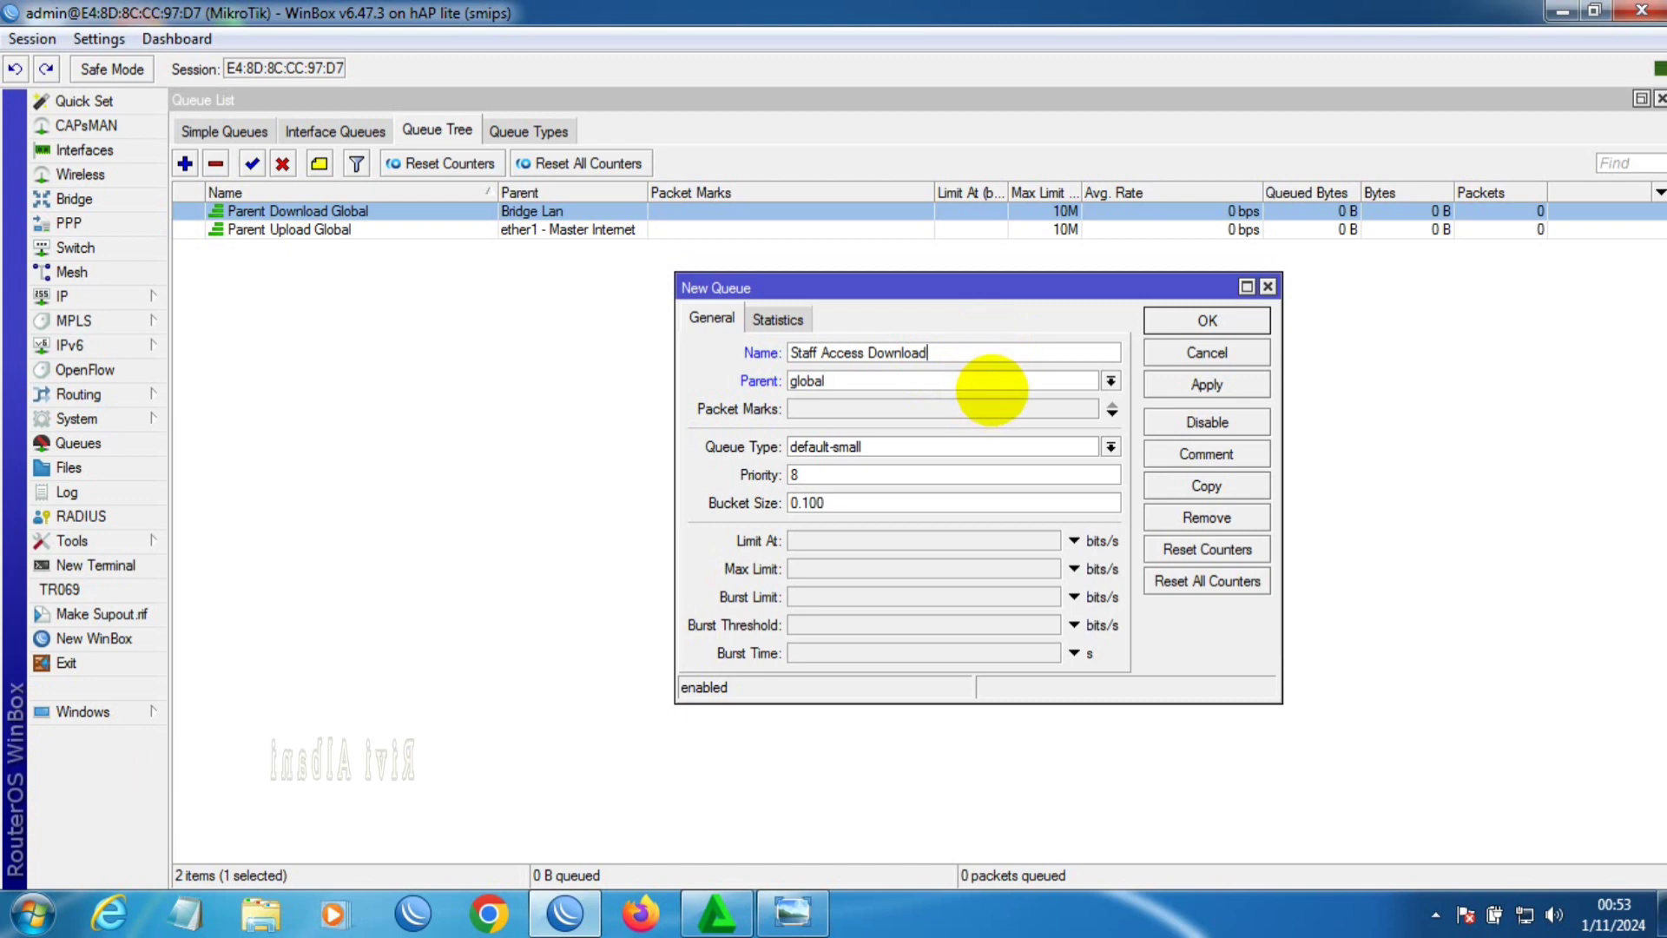
- Assign the Staff Access Download queue to parent Parent Download Global with packet mark "Packet Download Staff 192.168.40.2/24"
{"action": "left_click", "coordinate": [1110, 381]}
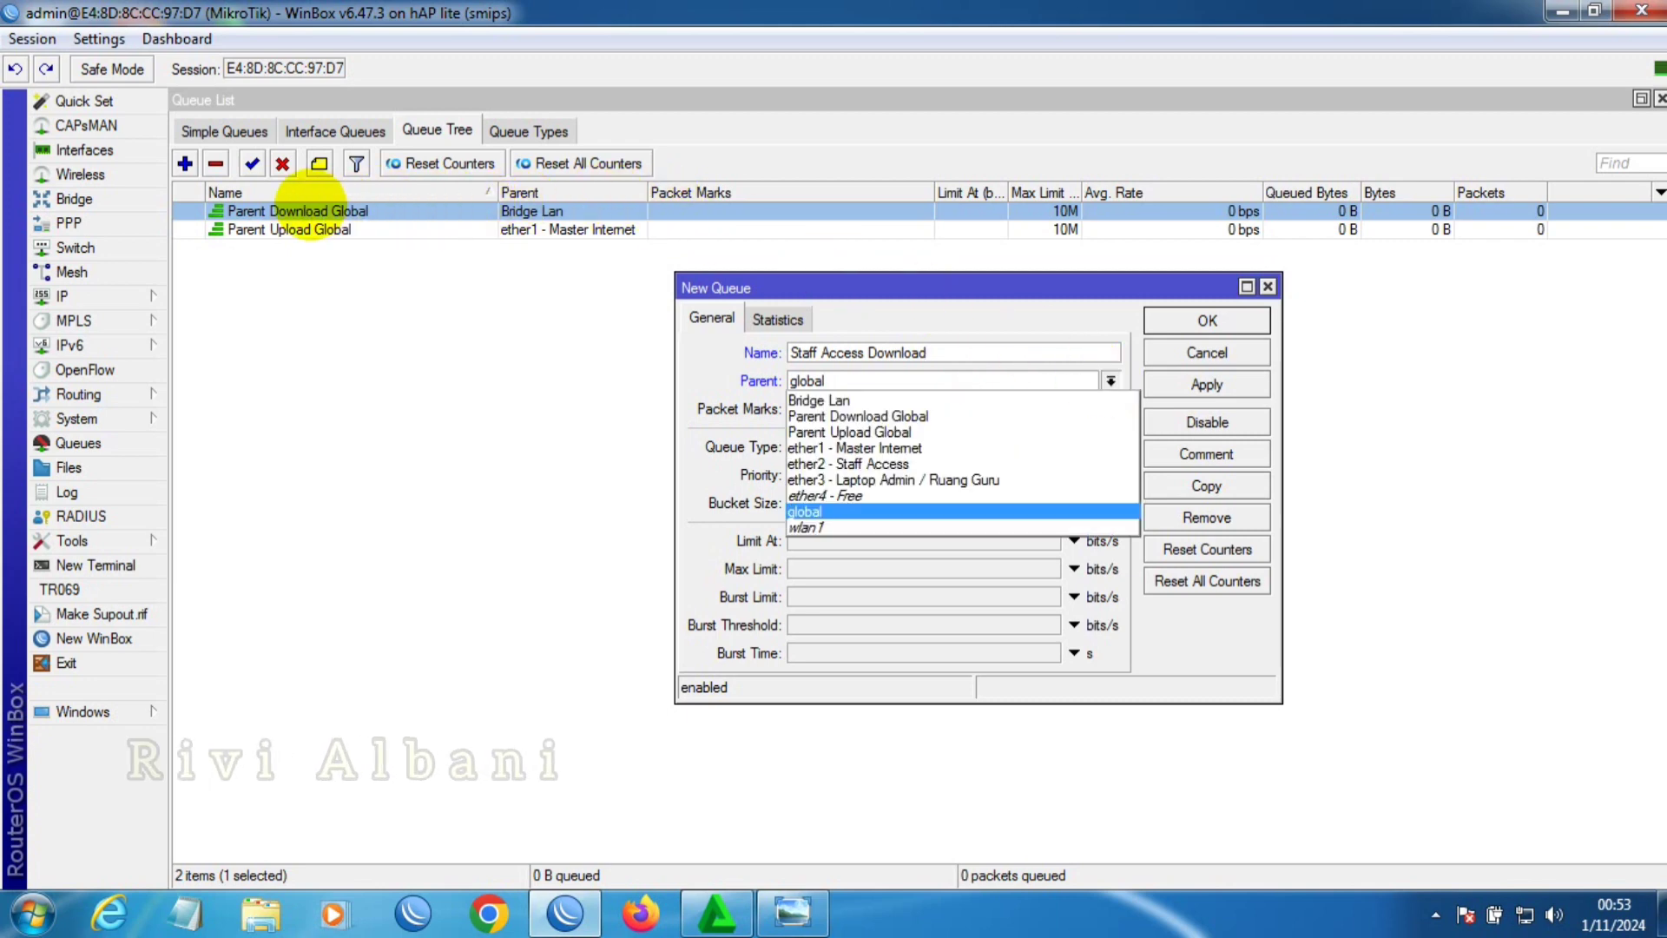
{"action": "left_click", "coordinate": [880, 414]}
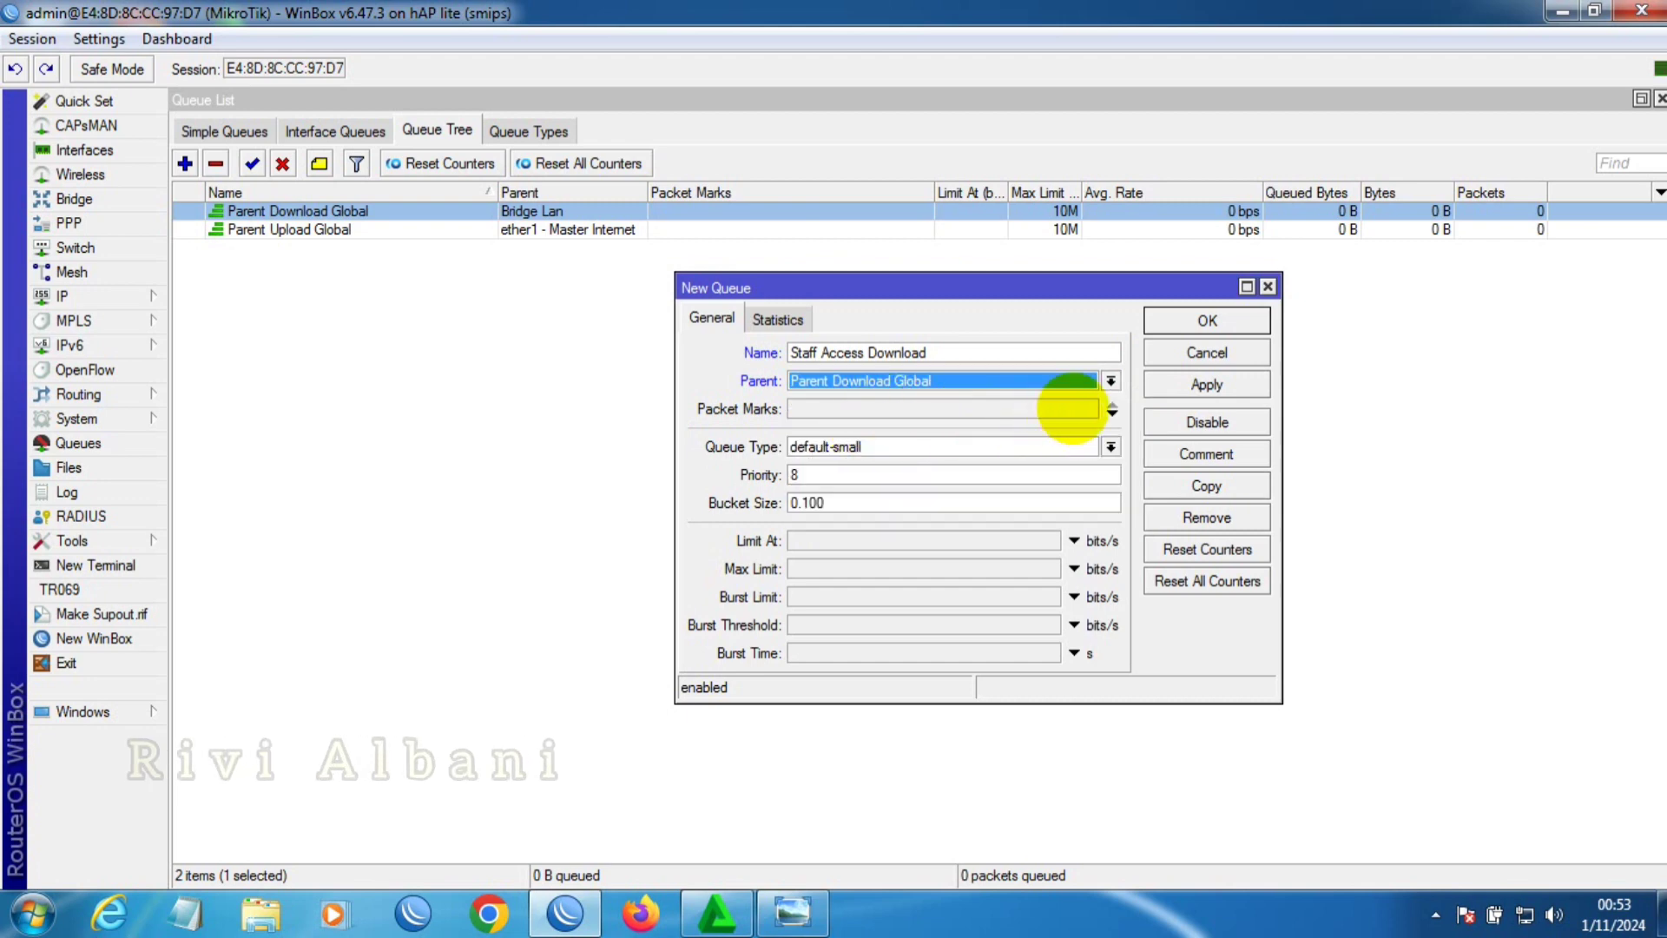
{"action": "left_click", "coordinate": [1081, 408]}
{"action": "left_click", "coordinate": [1114, 409]}
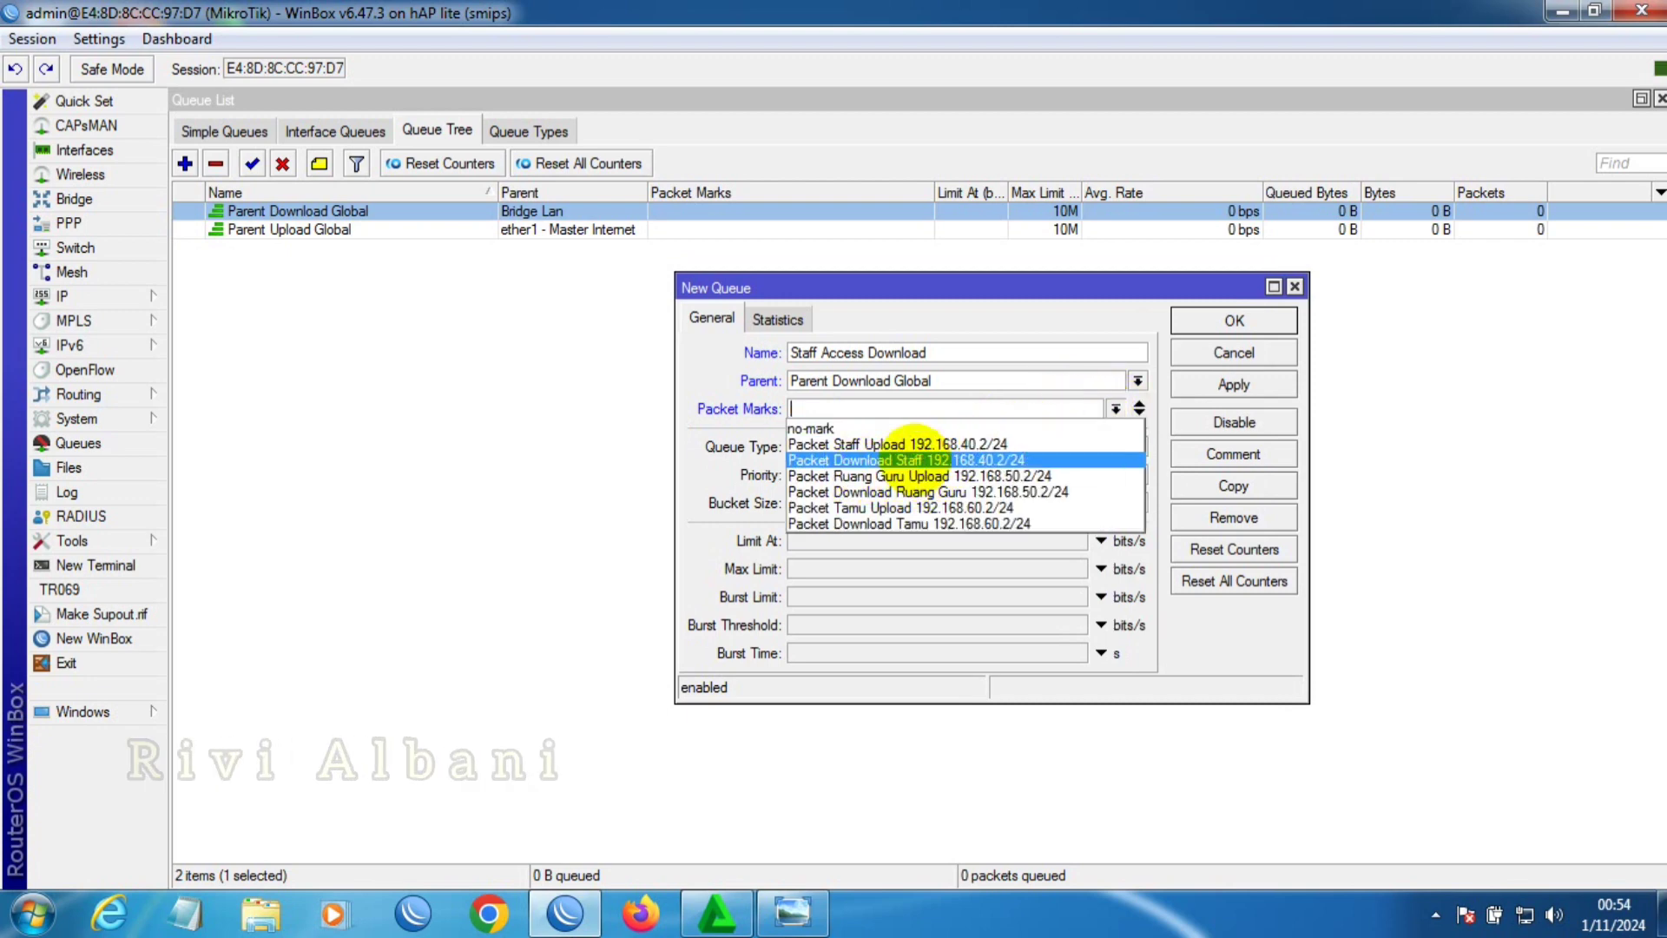
{"action": "left_click", "coordinate": [918, 460]}
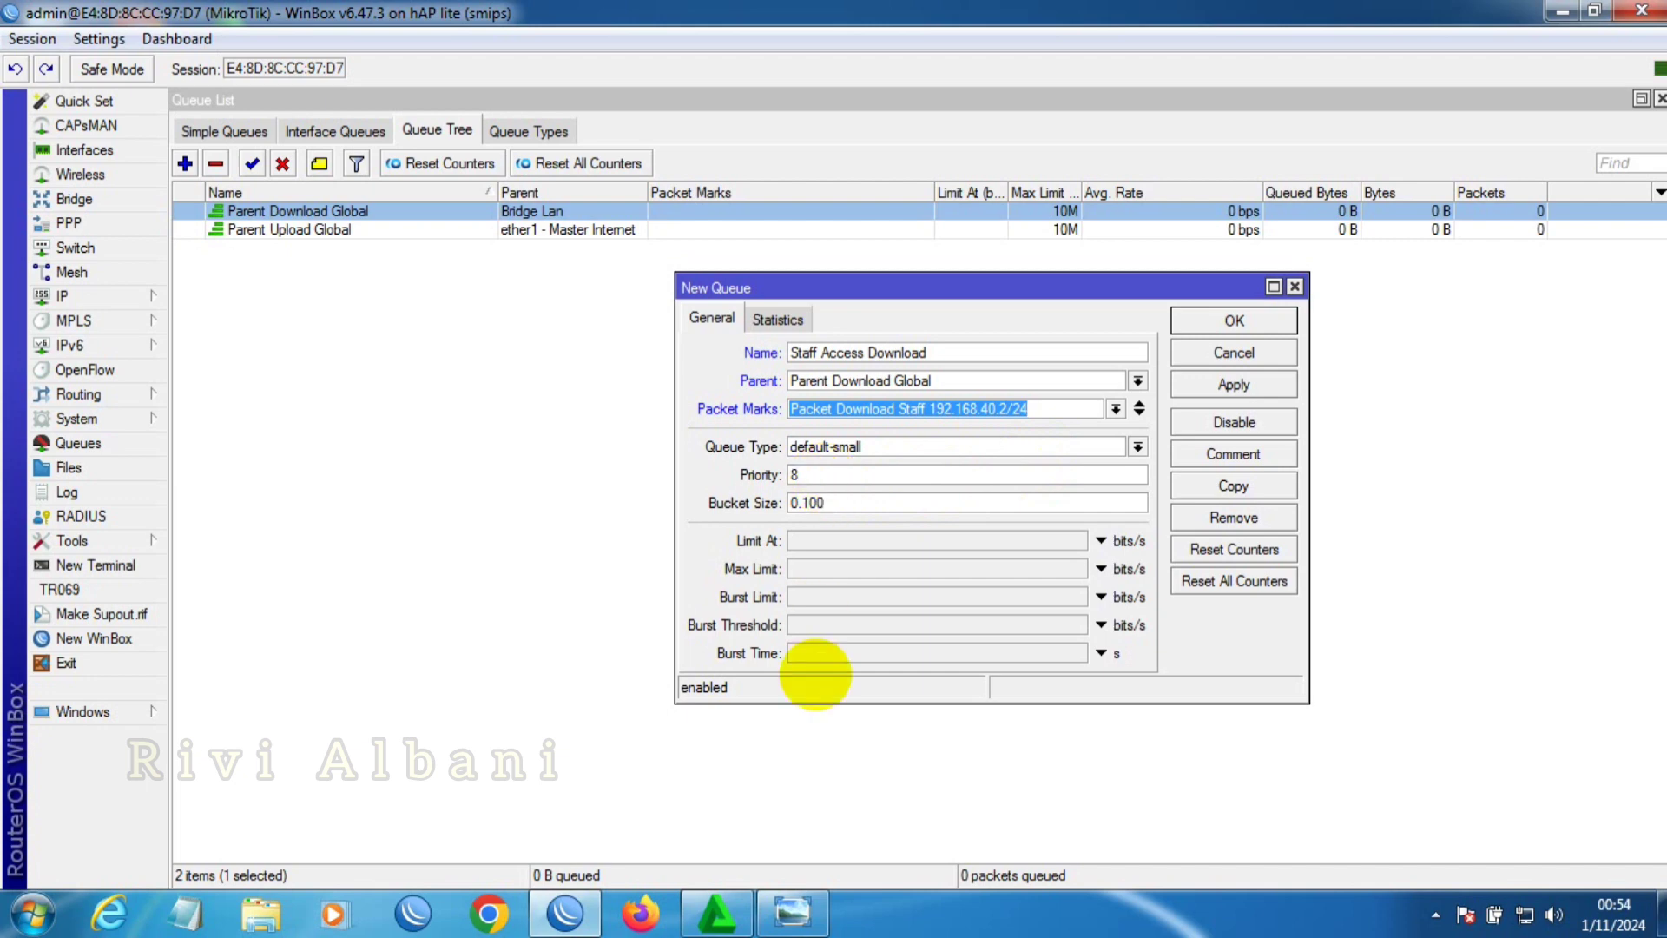
- Consult the "my htb methode" network diagram and set the Staff Access Download queue's priority to 1
{"action": "right_click", "coordinate": [791, 912]}
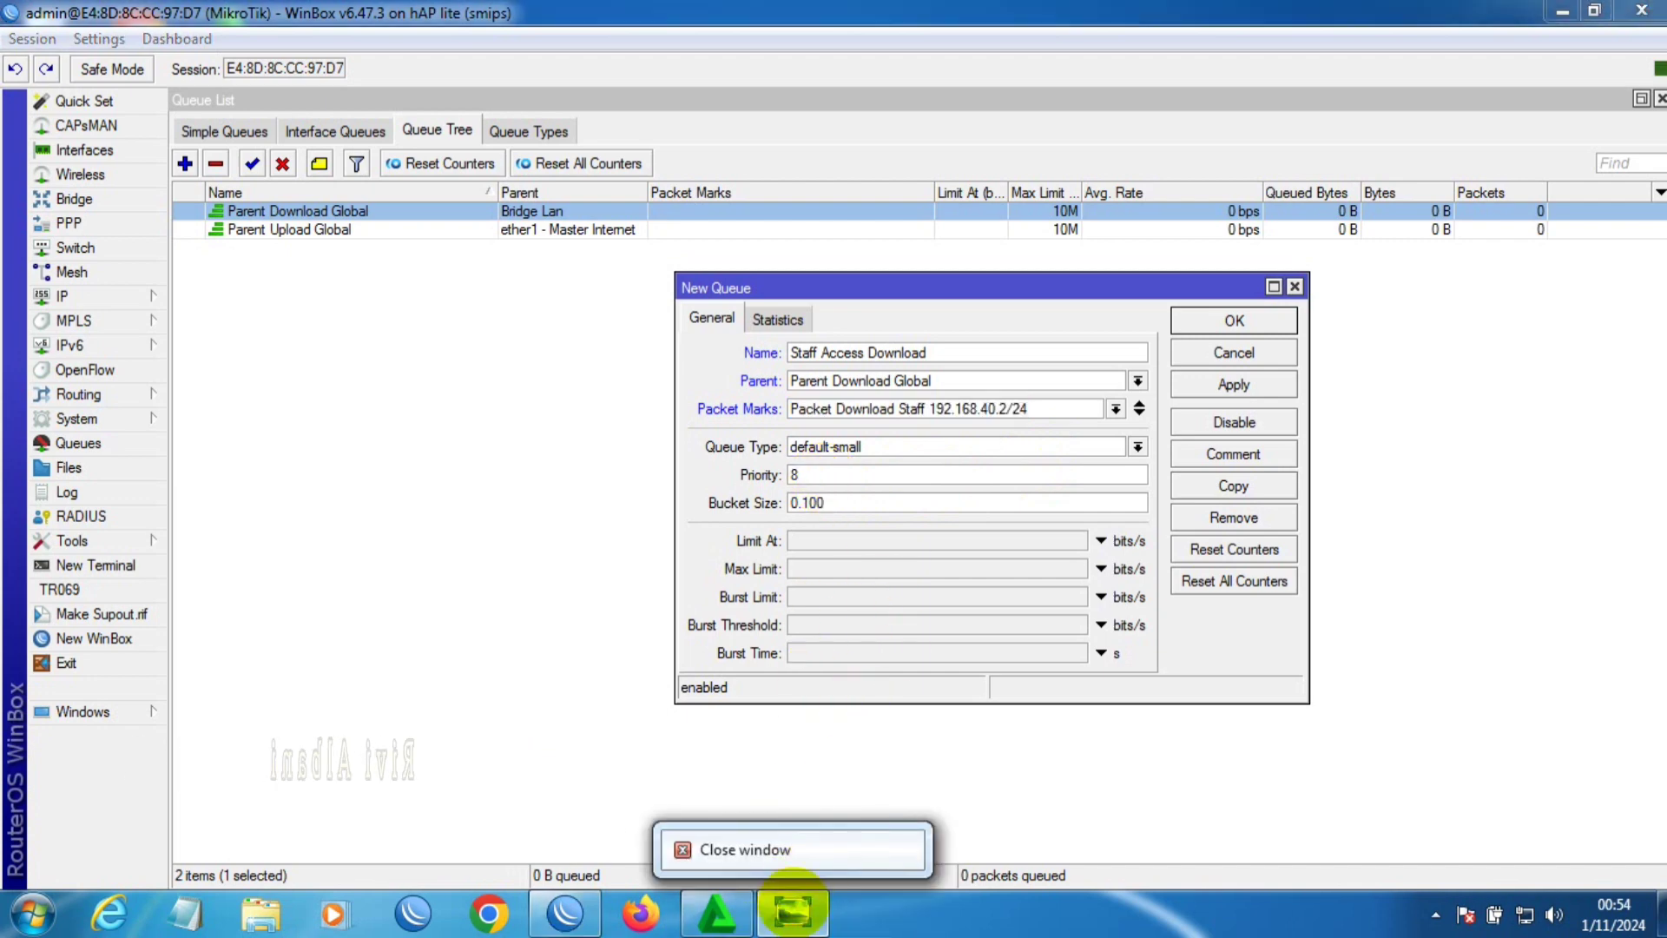
{"action": "left_click", "coordinate": [827, 840]}
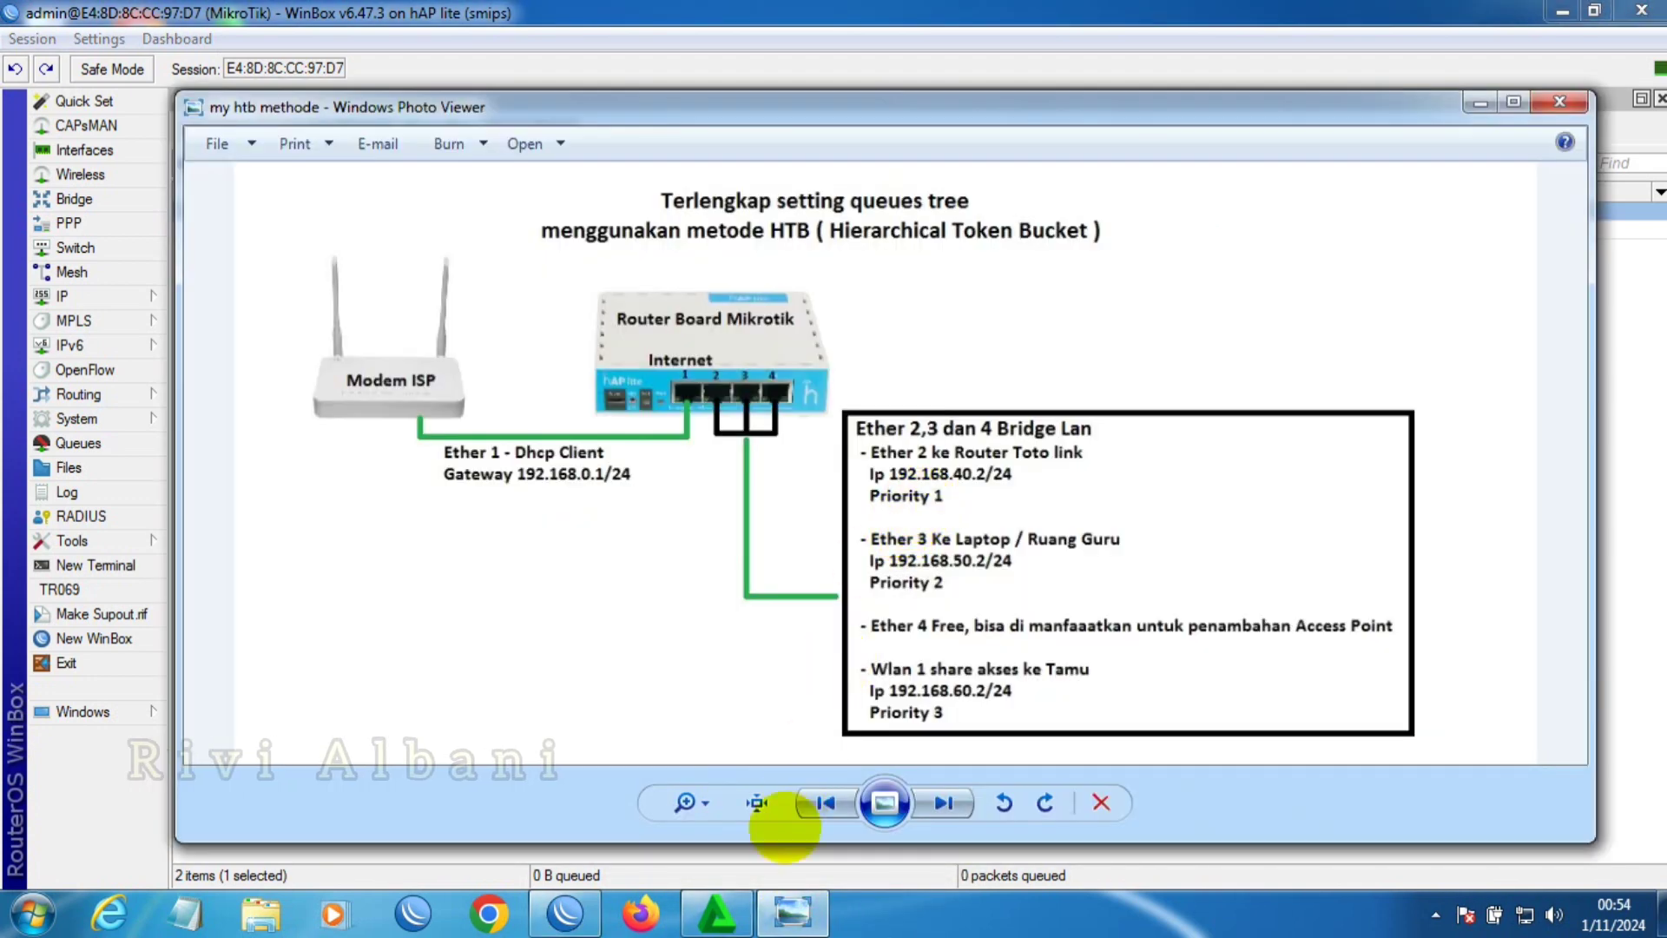
{"action": "left_click", "coordinate": [792, 911]}
{"action": "left_click", "coordinate": [830, 477]}
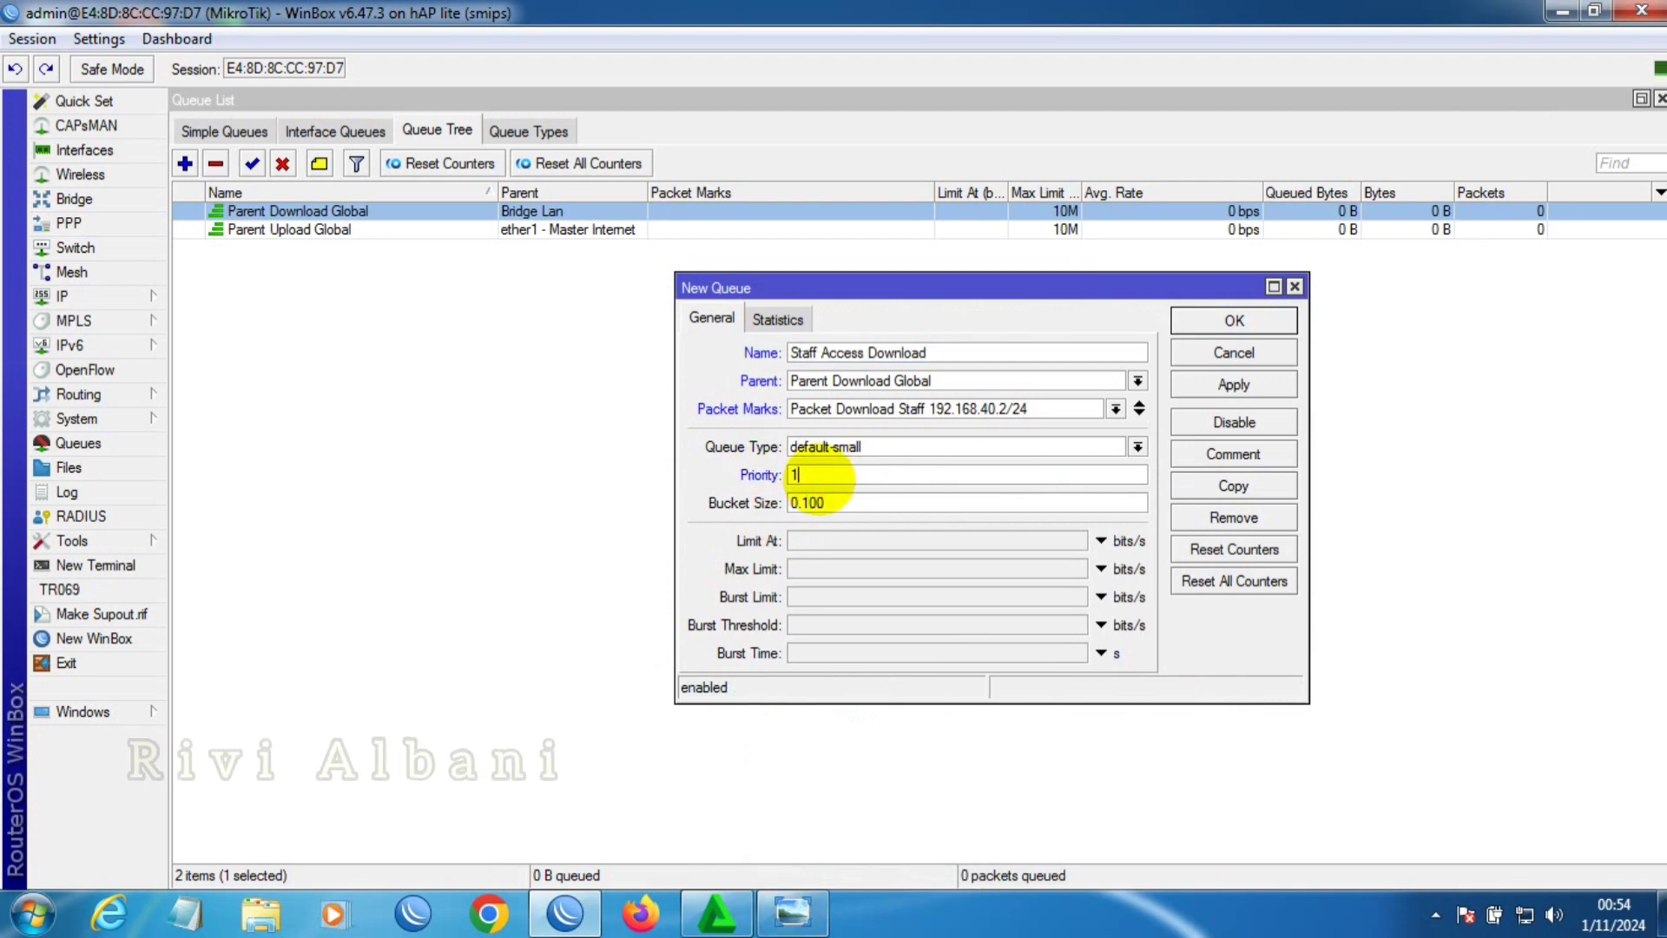
- Give the Staff Access Download queue a guaranteed limit of 2M and a max limit of 10M, and save it
{"action": "left_click", "coordinate": [816, 541]}
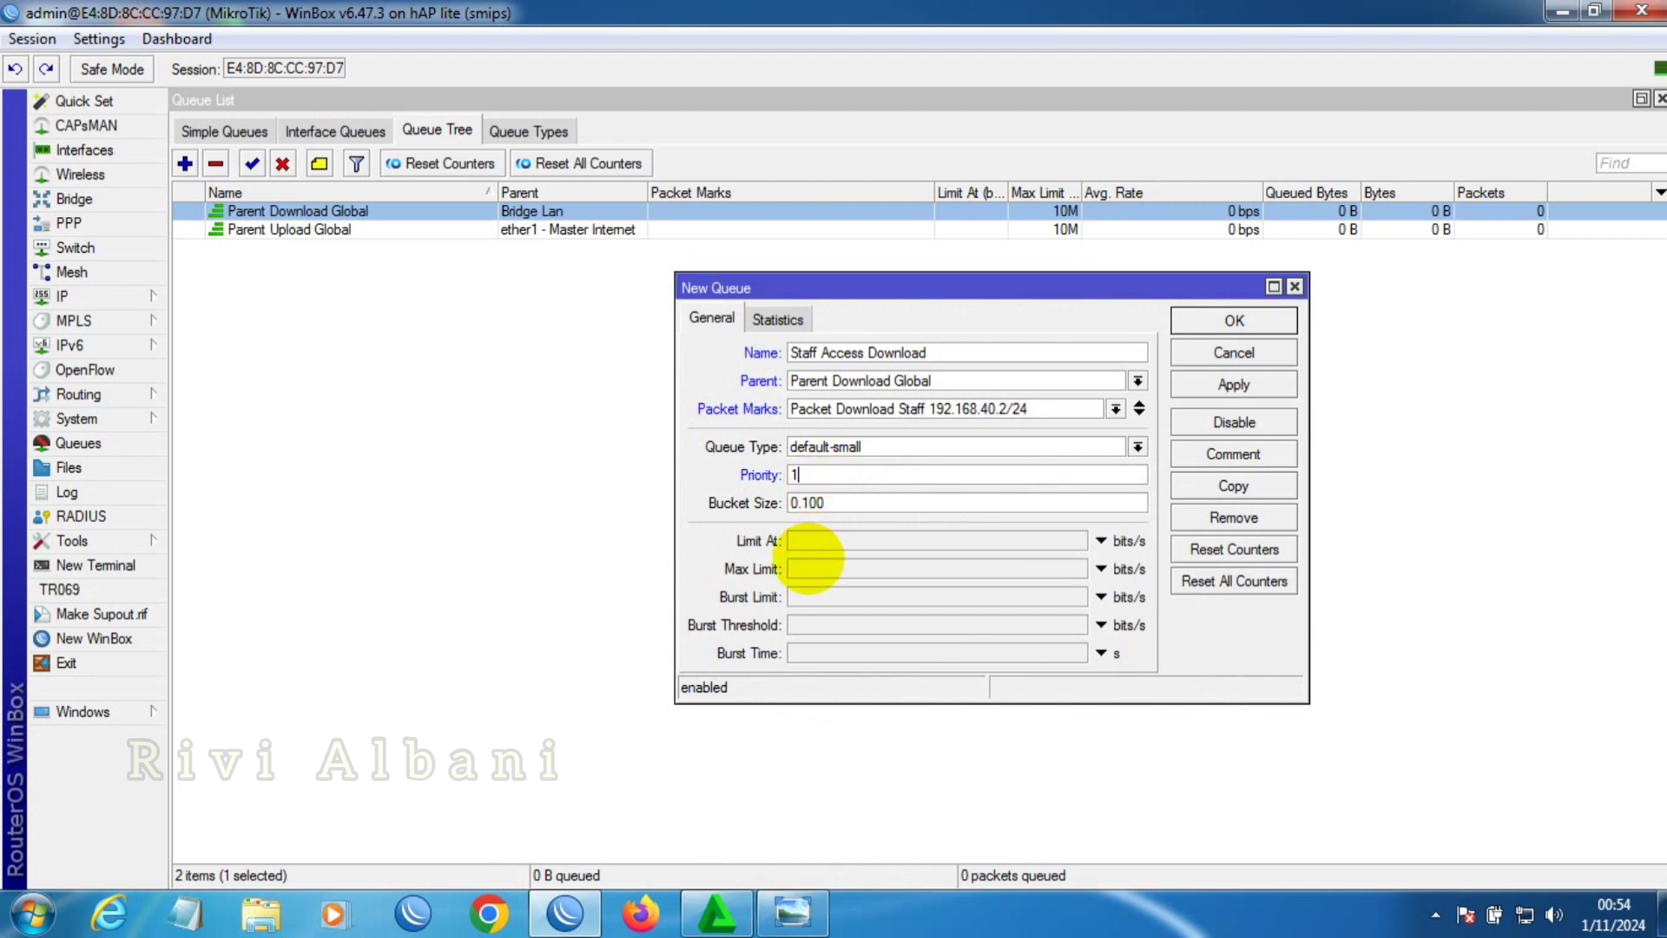
{"action": "left_click", "coordinate": [812, 540]}
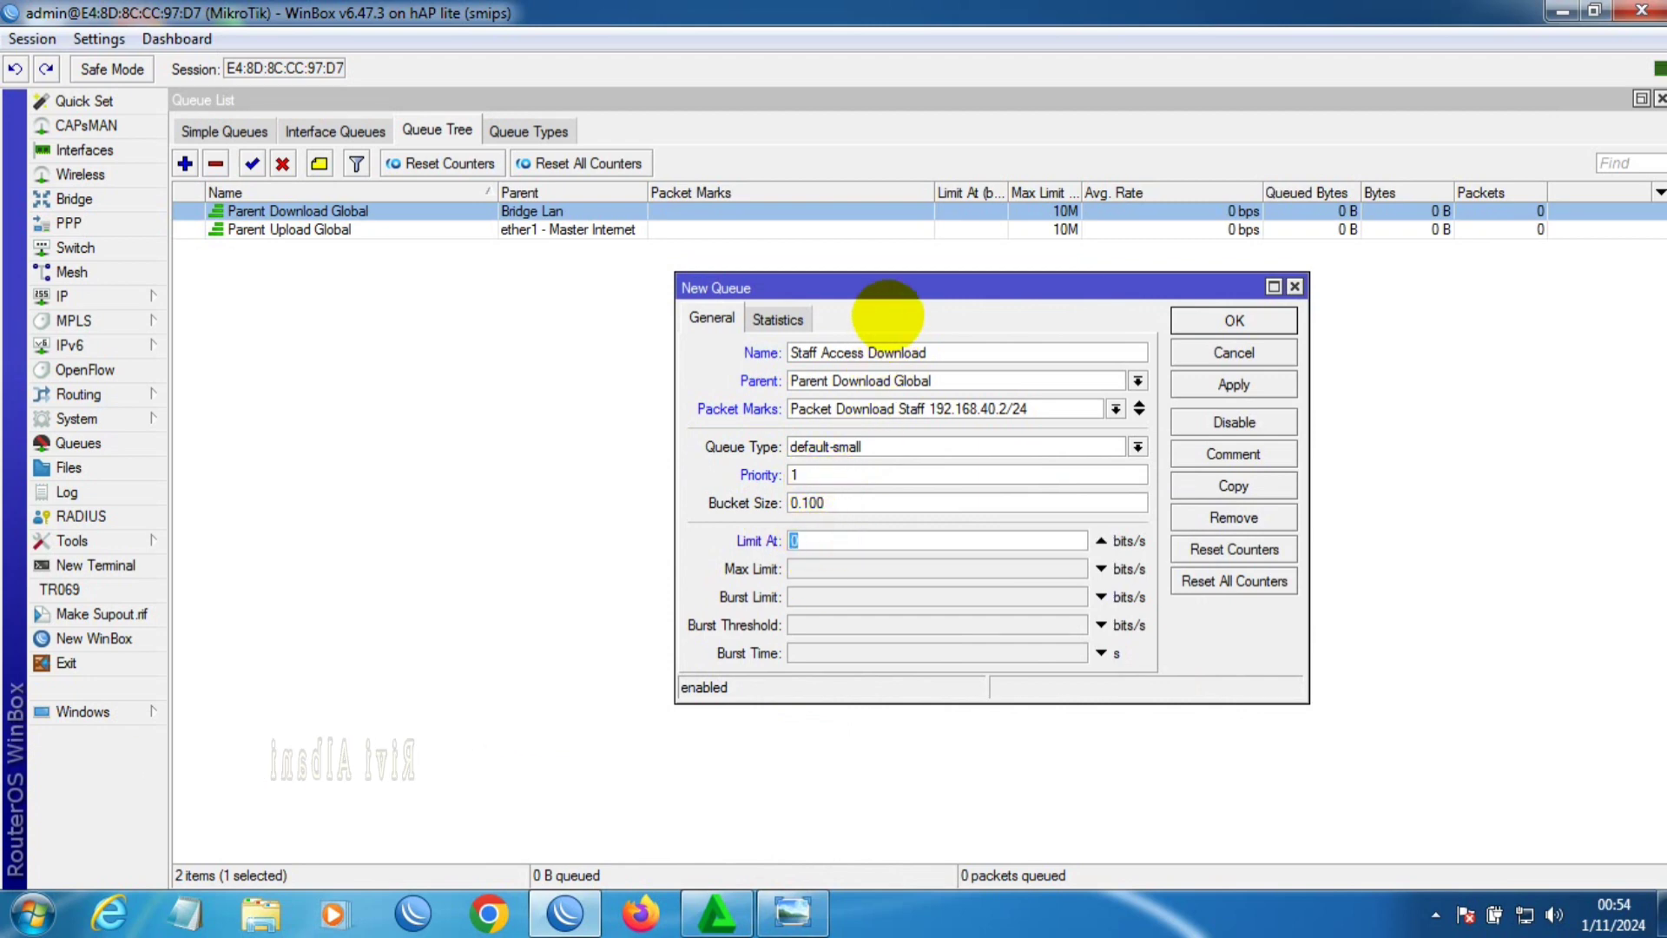
{"action": "left_click_drag", "start_coordinate": [897, 290], "coordinate": [1052, 318]}
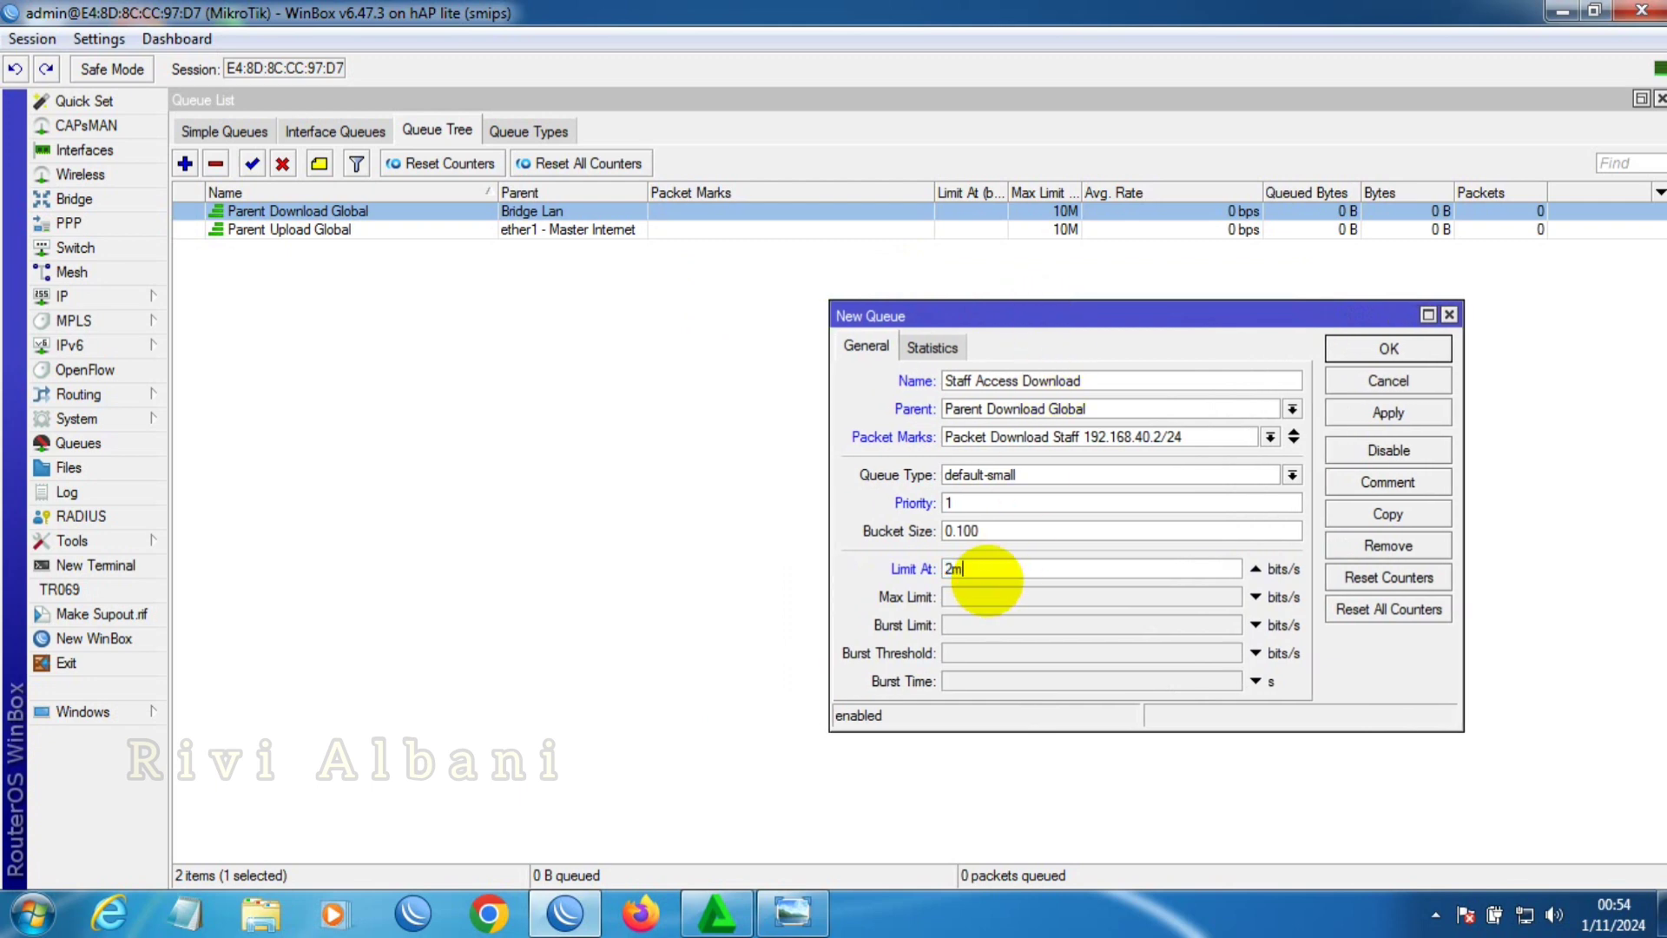
{"action": "type", "text": "2m"}
{"action": "left_click", "coordinate": [975, 595]}
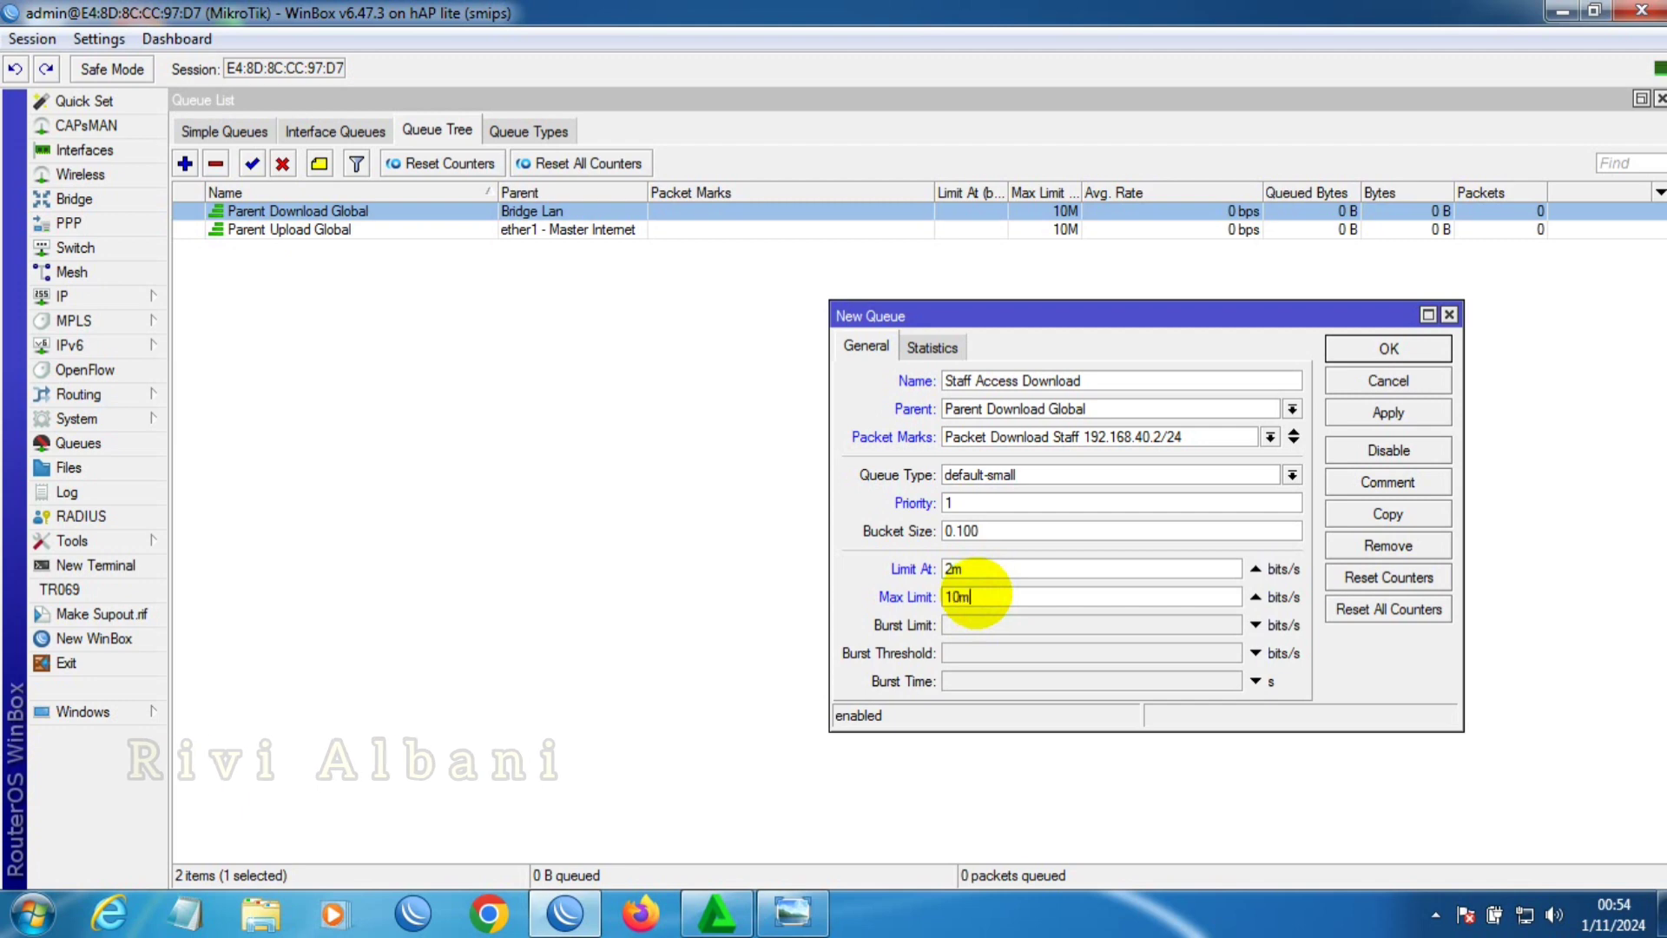
{"action": "left_click", "coordinate": [1353, 412]}
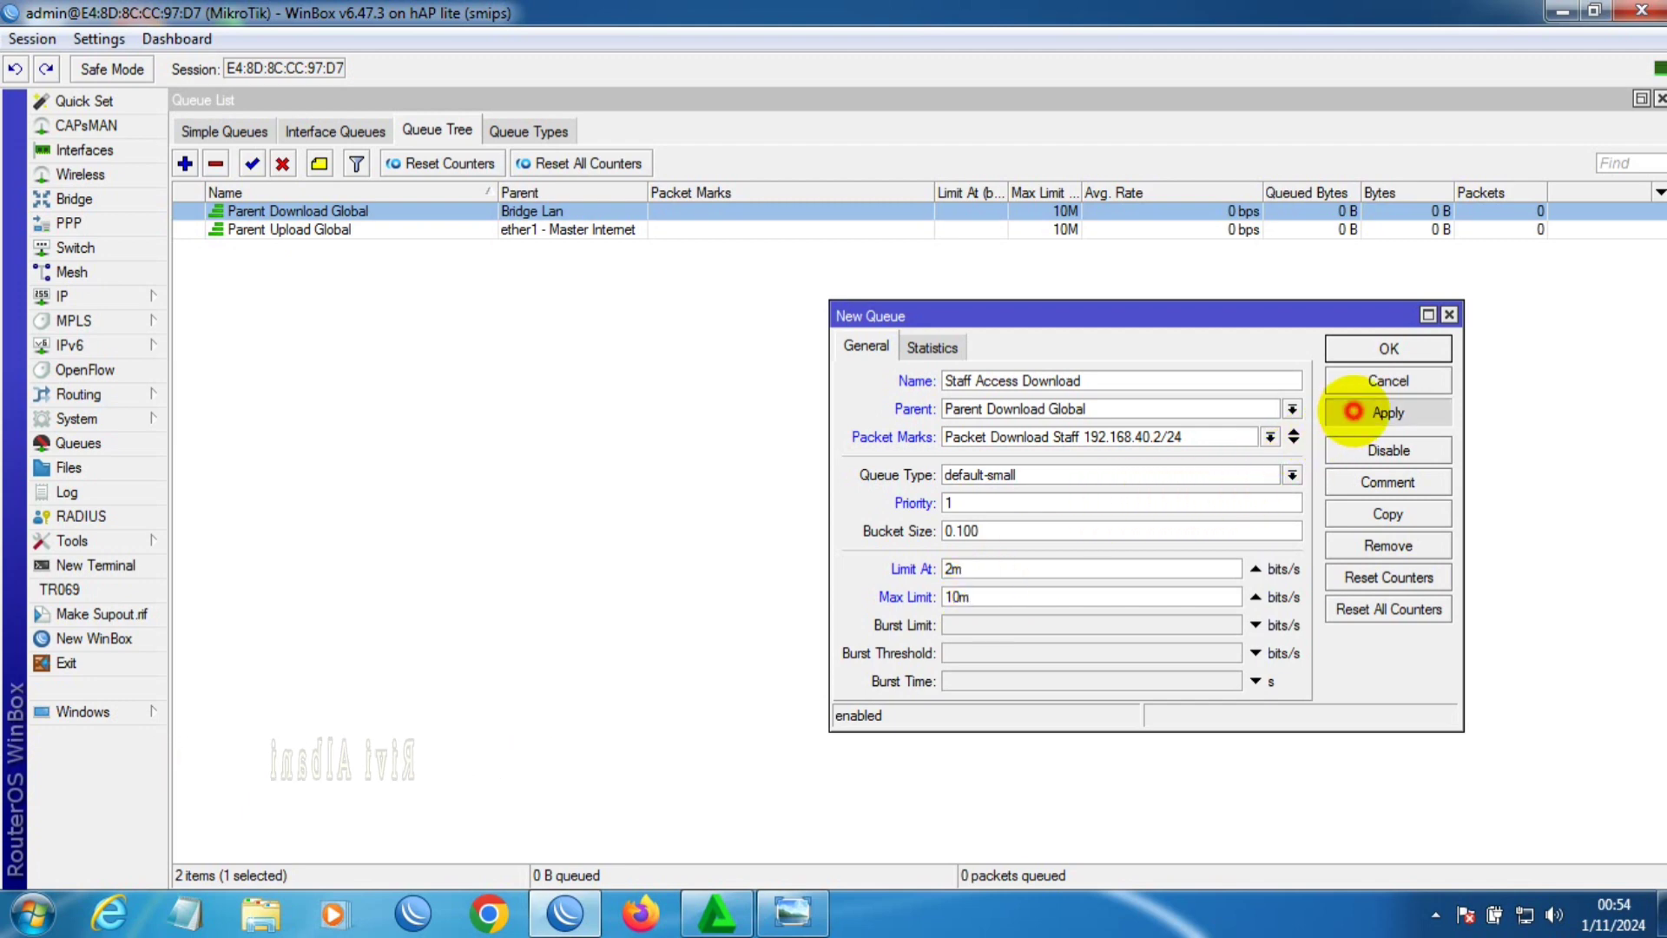
{"action": "left_click", "coordinate": [1352, 348]}
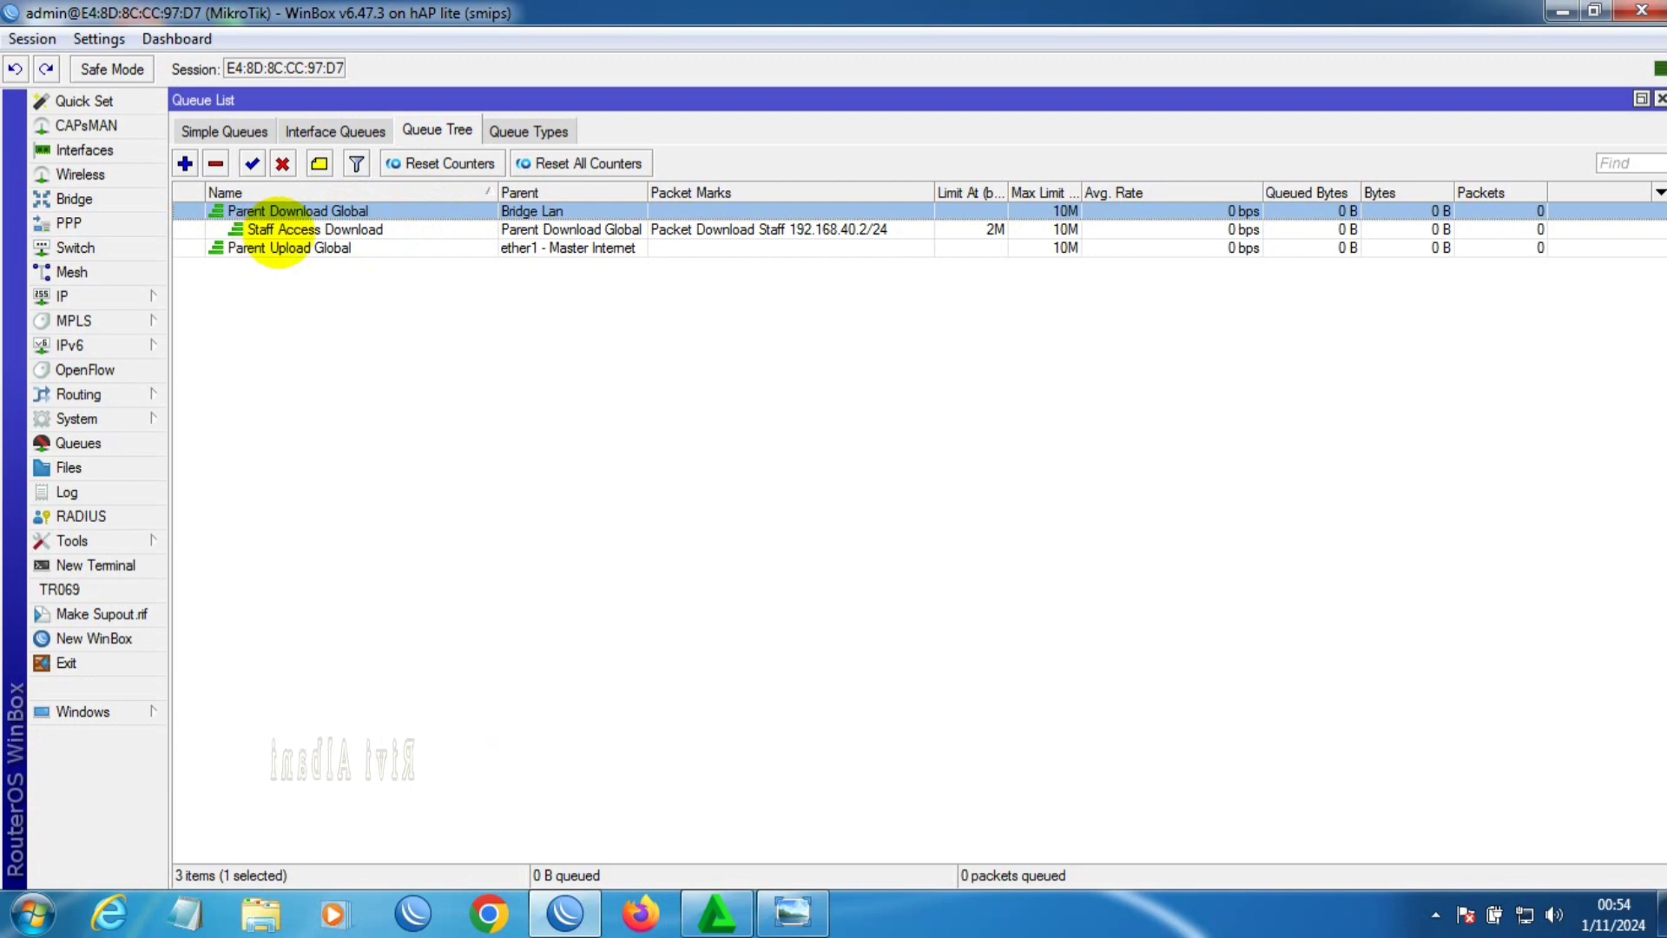
{"action": "left_click", "coordinate": [314, 231]}
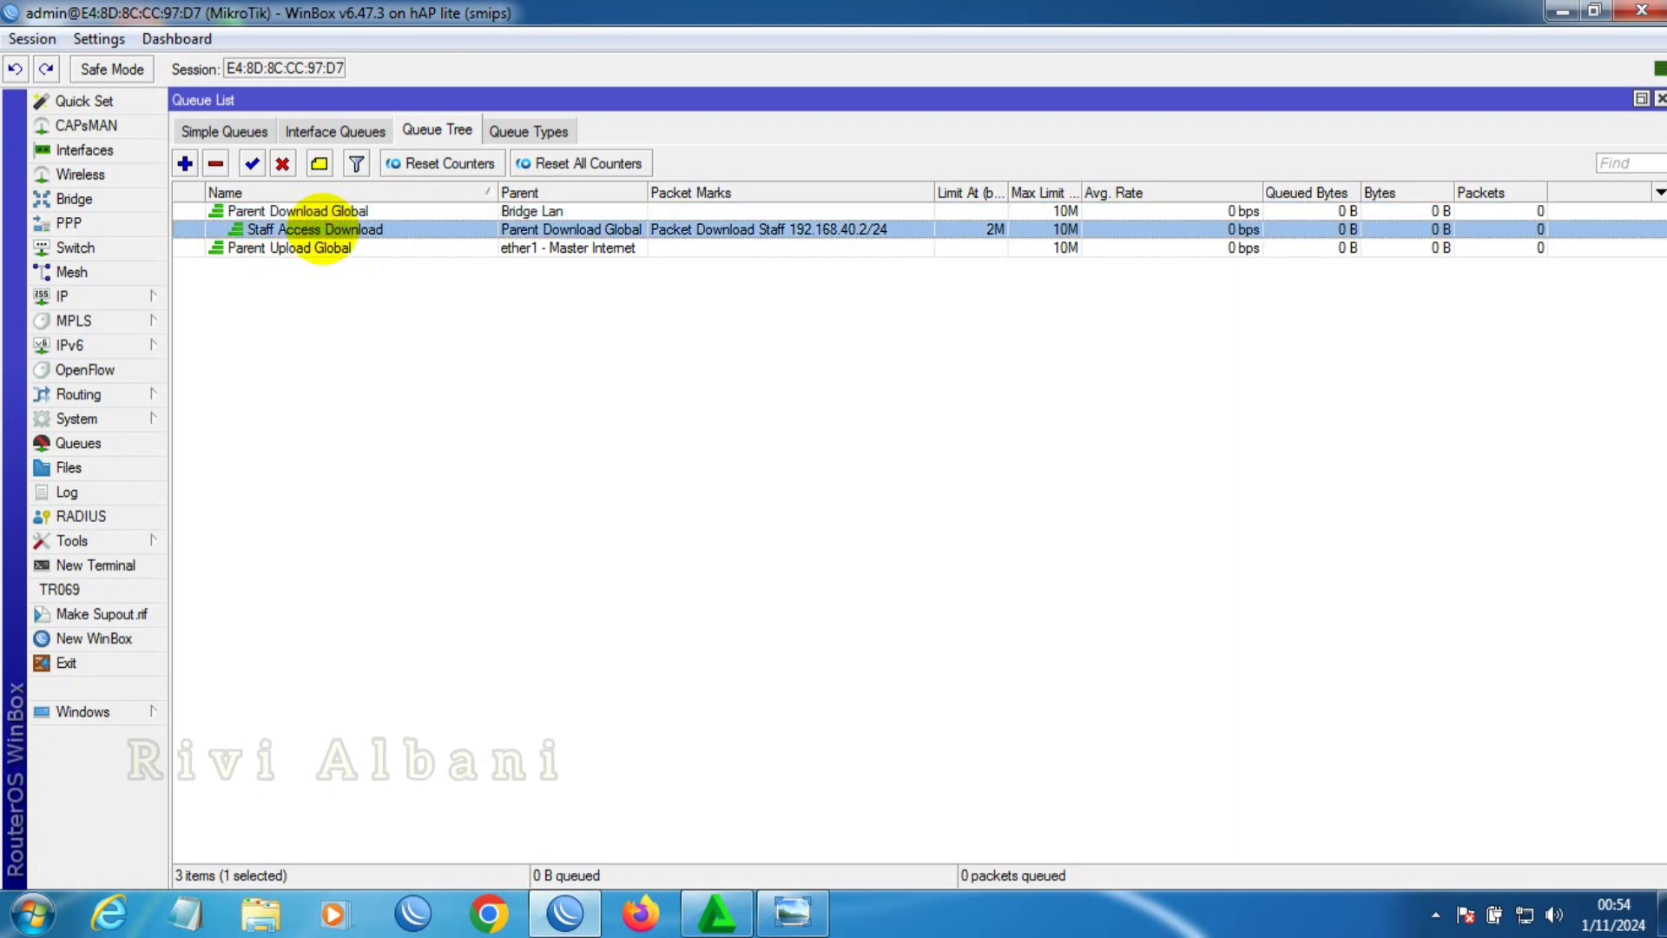
- Check the network diagram for the next user group and start a new queue tree entry named "Ruang Guru Download"
{"action": "left_click", "coordinate": [791, 910]}
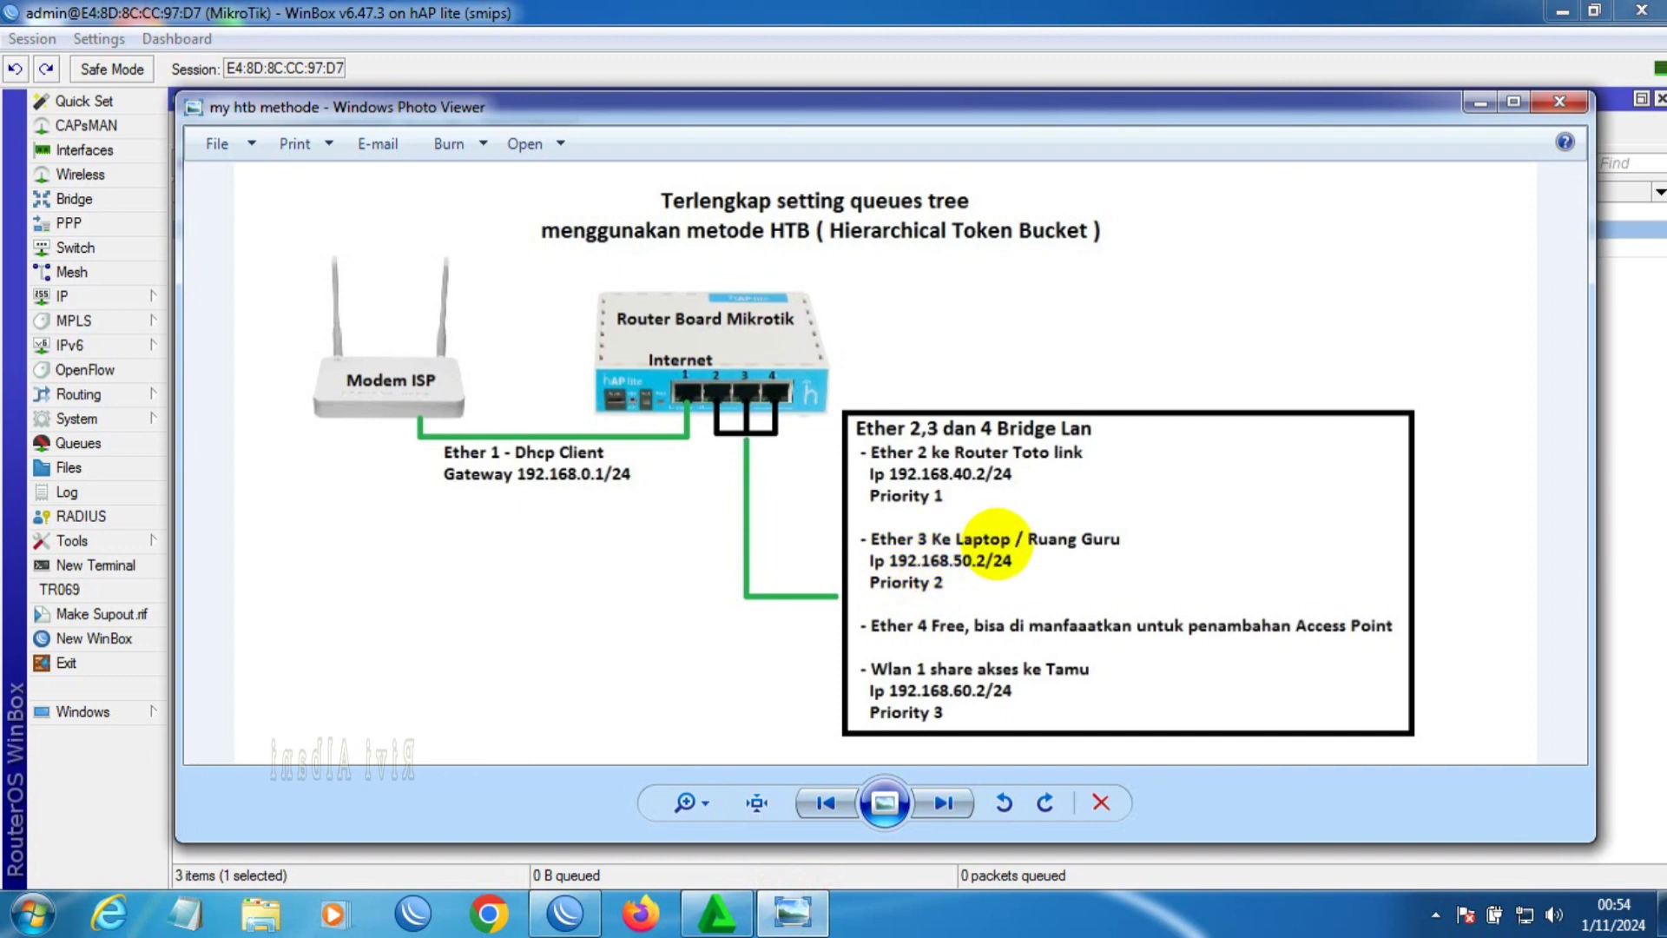
{"action": "left_click", "coordinate": [791, 910]}
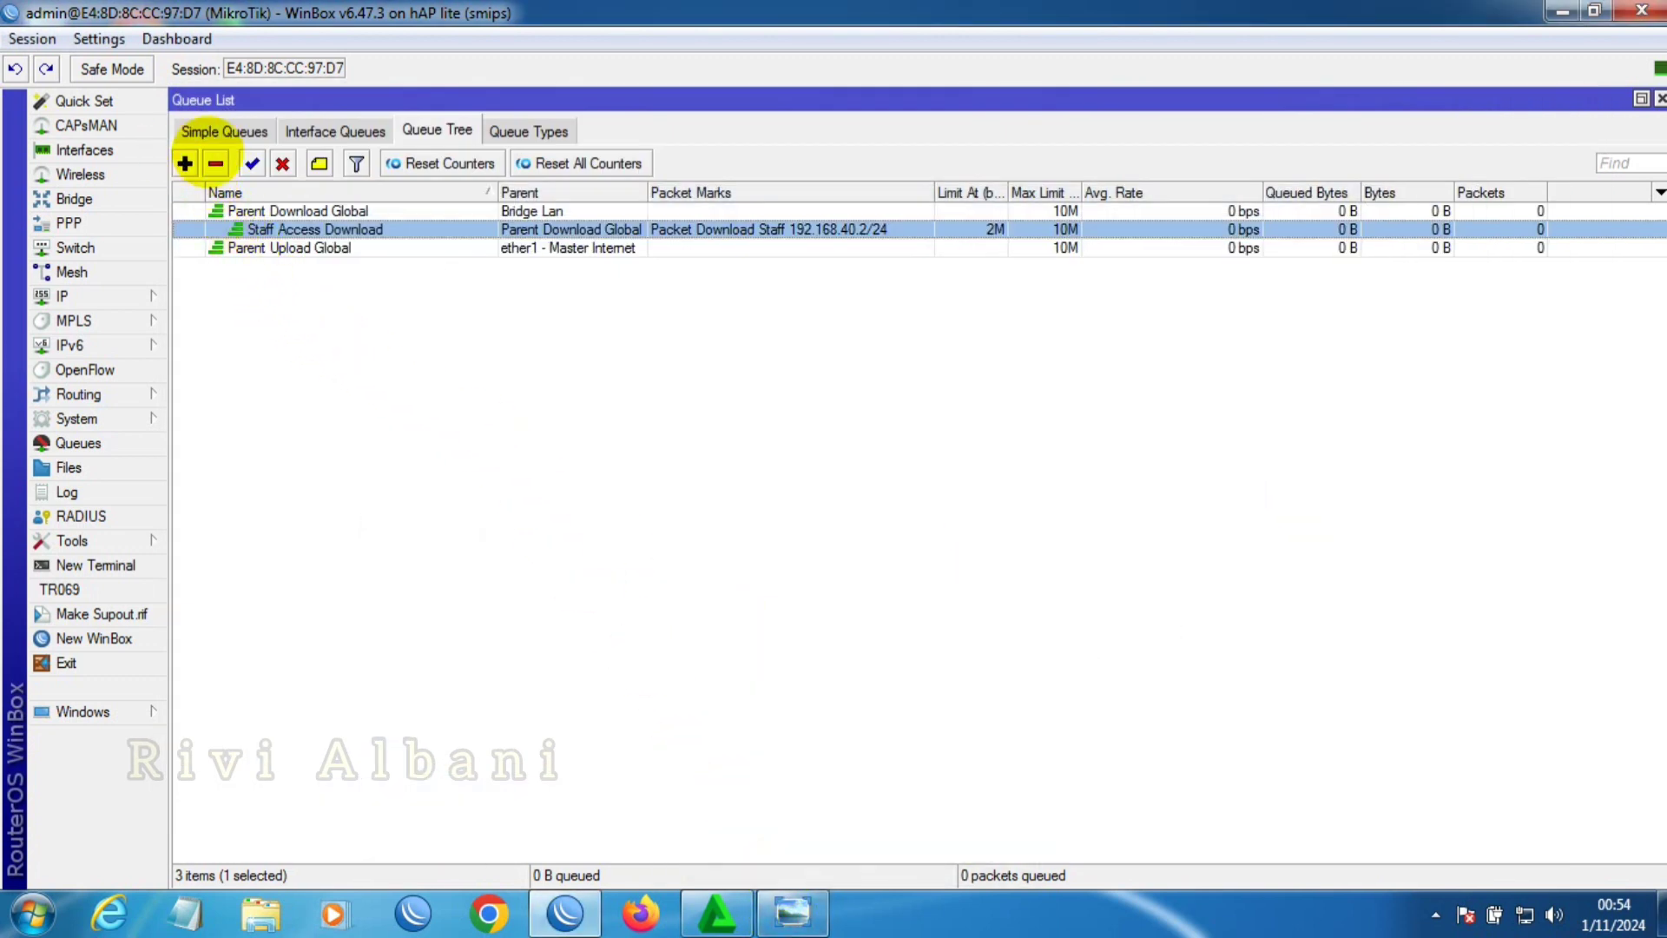
{"action": "left_click", "coordinate": [184, 164]}
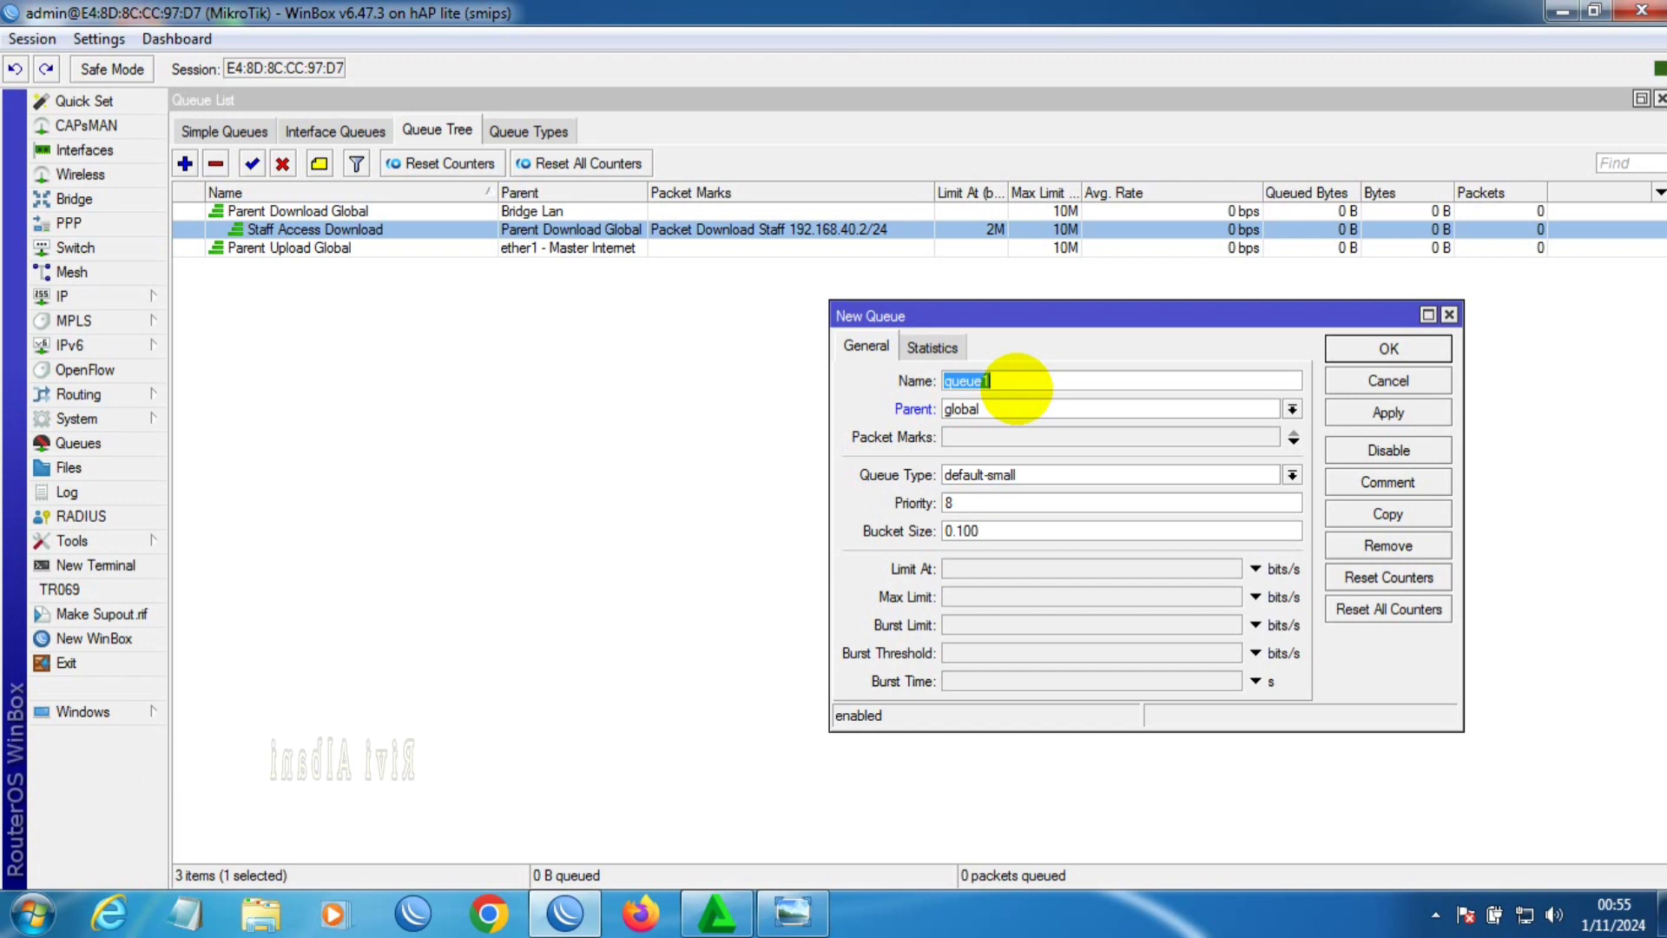
{"action": "type", "text": "R"}
{"action": "type", "text": "uang Guru Download"}
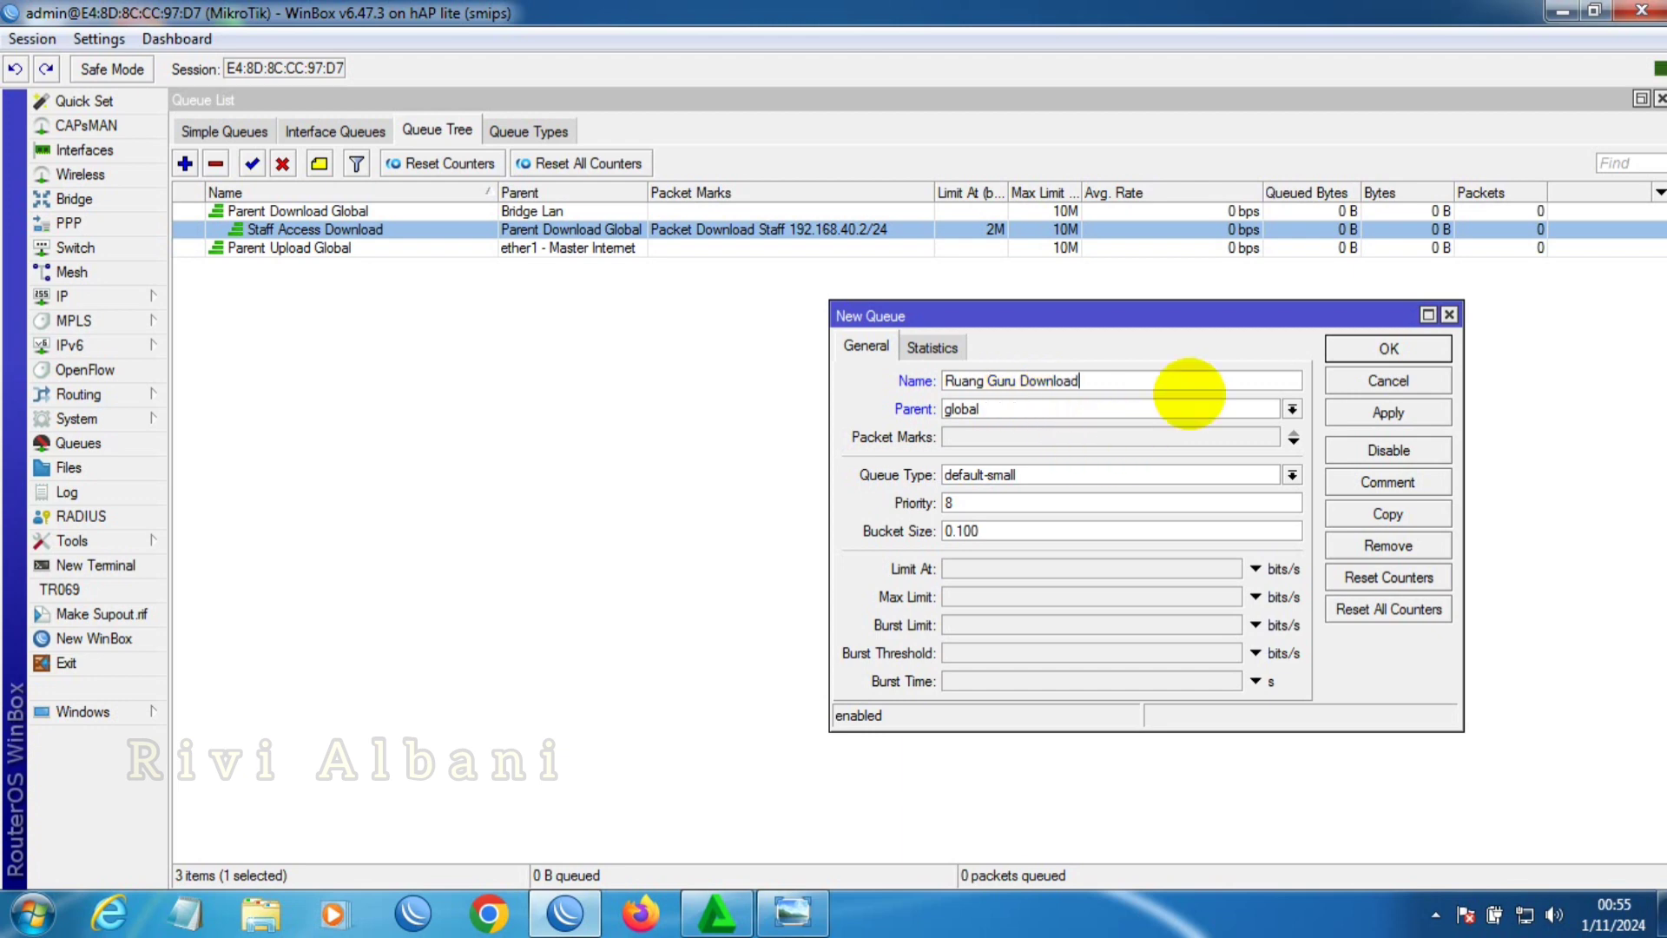
- Assign the Ruang Guru Download queue to parent Parent Download Global with packet mark "Packet Download Ruang Guru 192.168.50.2/24"
{"action": "left_click", "coordinate": [1292, 408]}
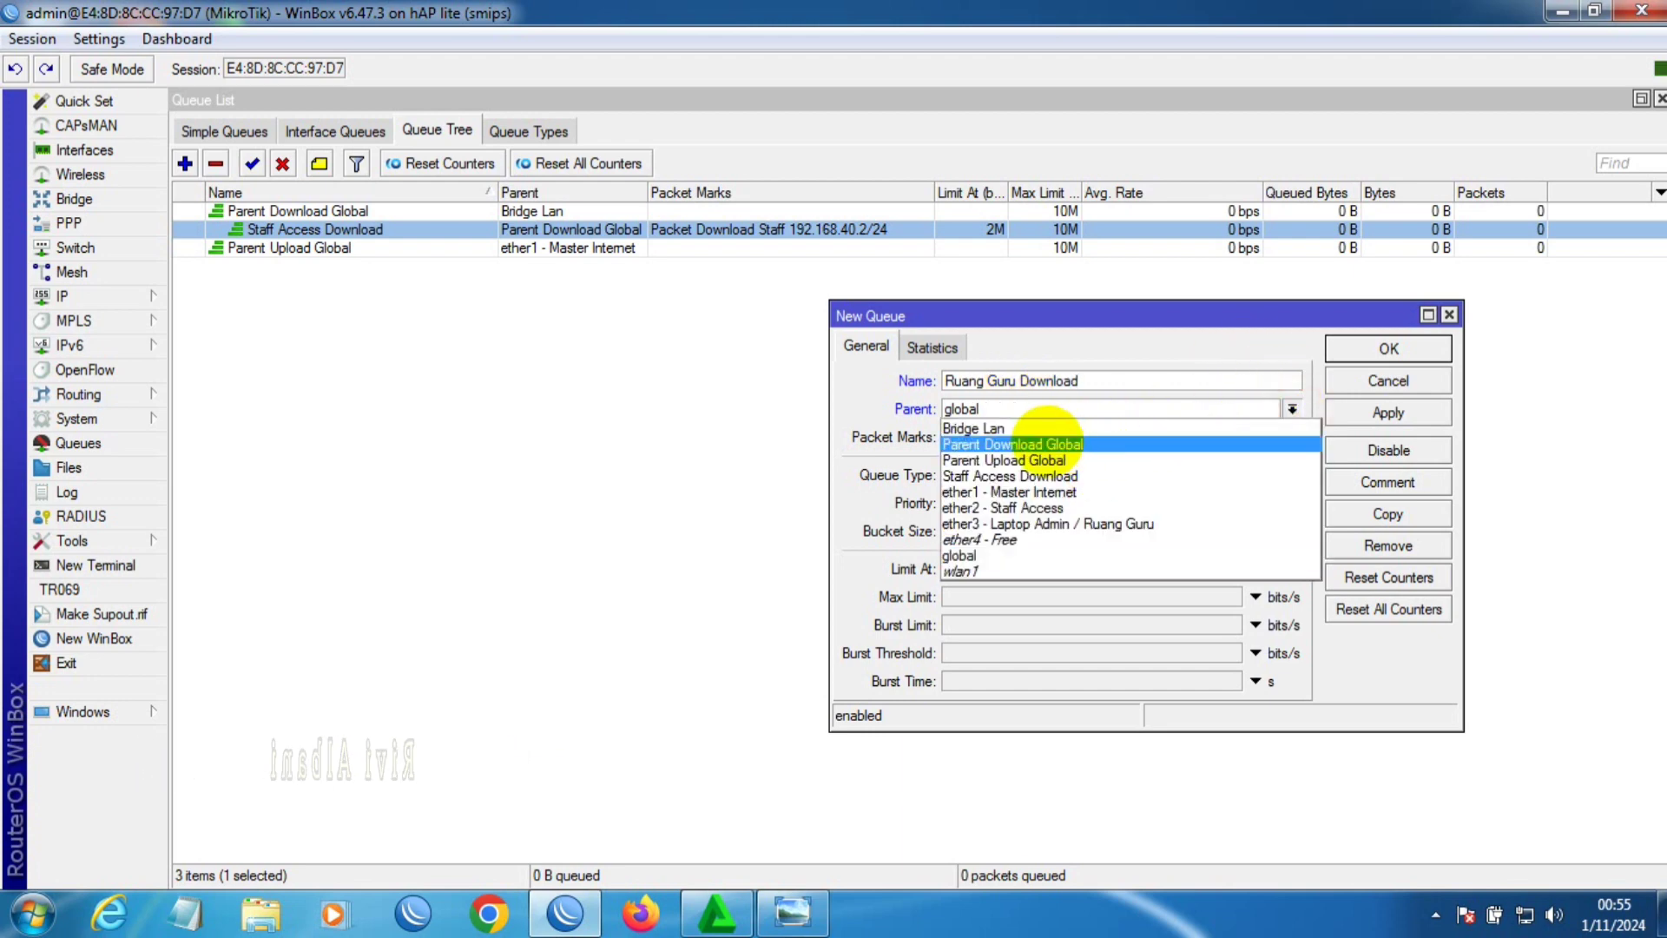
{"action": "left_click", "coordinate": [1046, 443]}
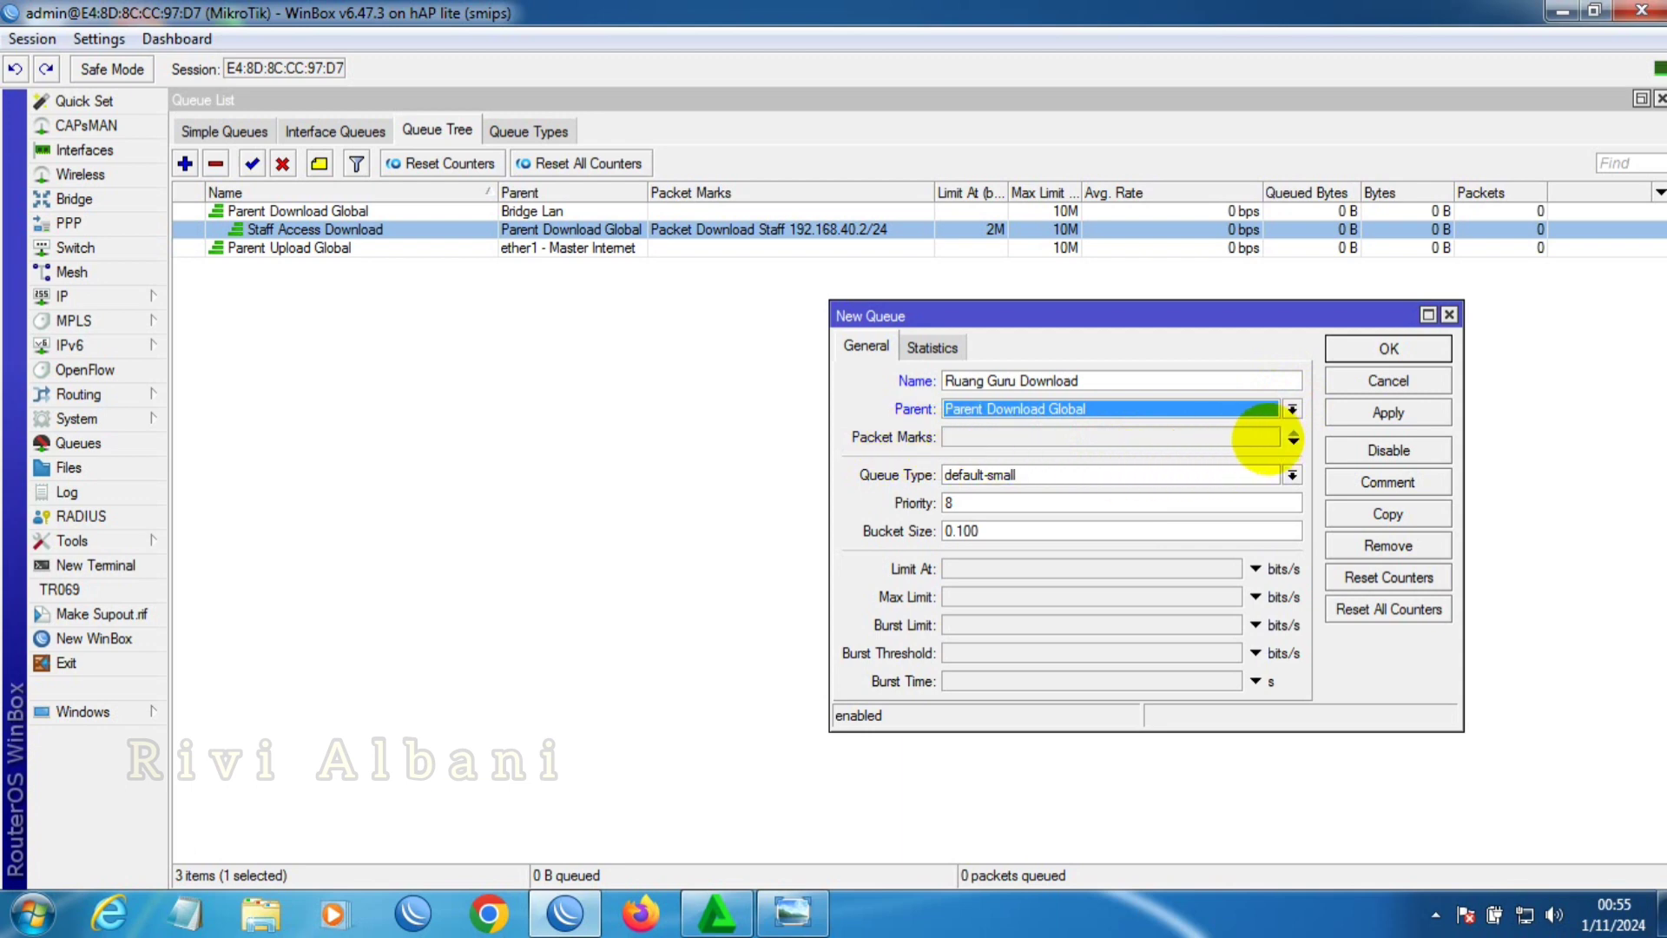
{"action": "left_click", "coordinate": [1266, 438]}
{"action": "left_click", "coordinate": [1269, 437]}
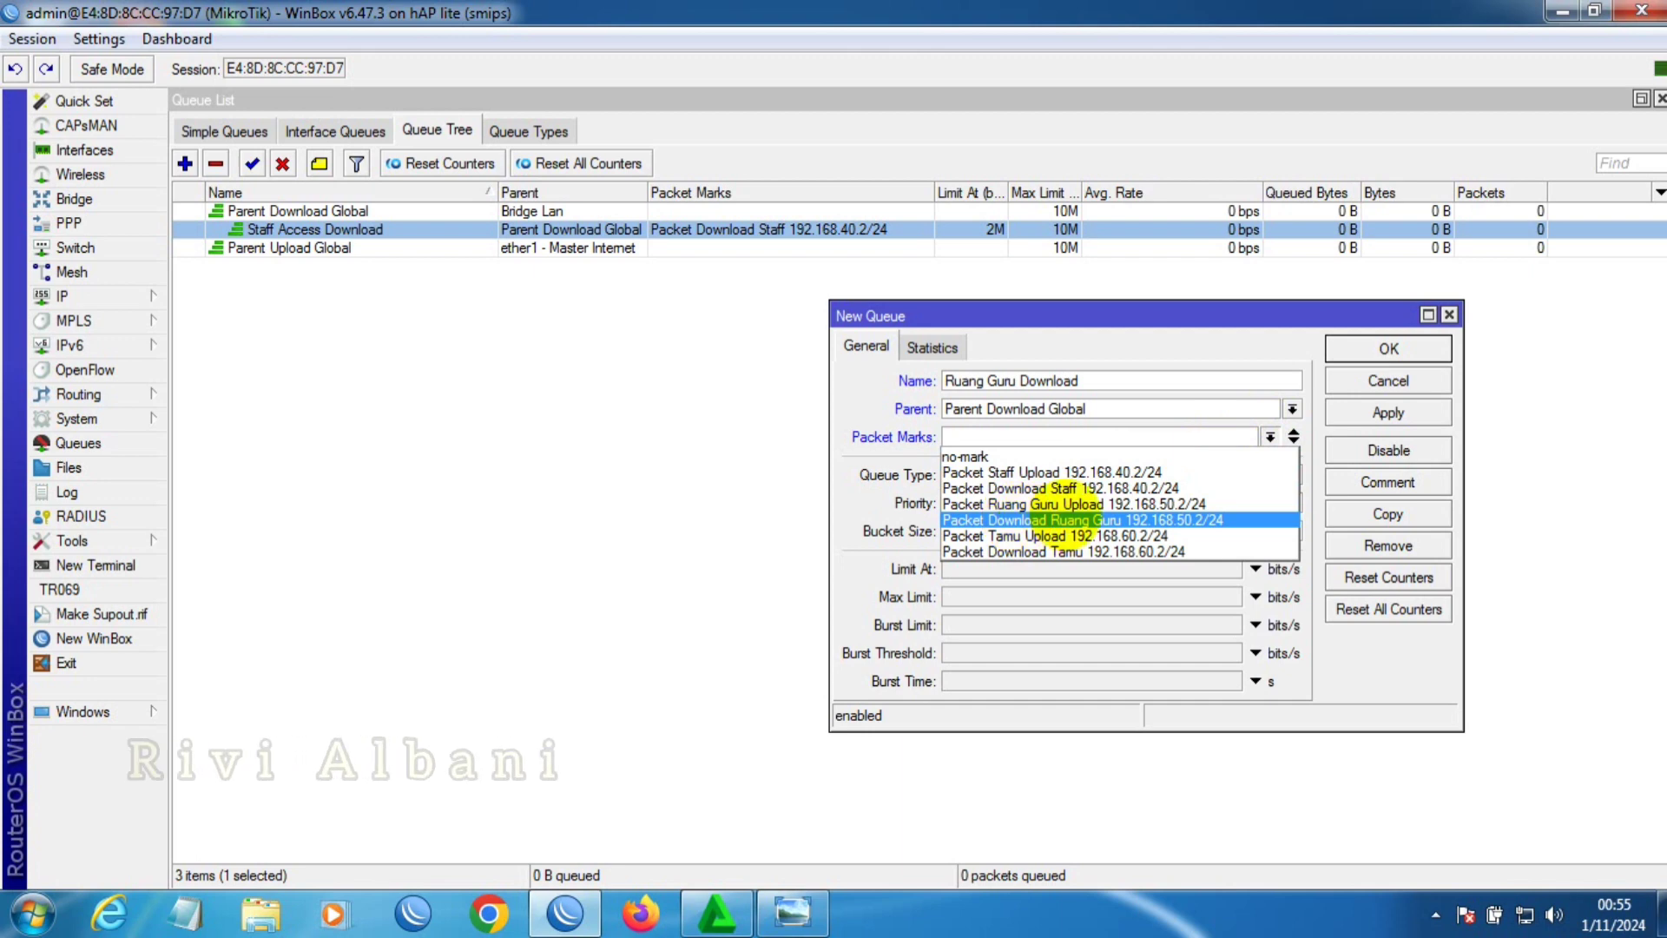
{"action": "left_click", "coordinate": [1065, 518]}
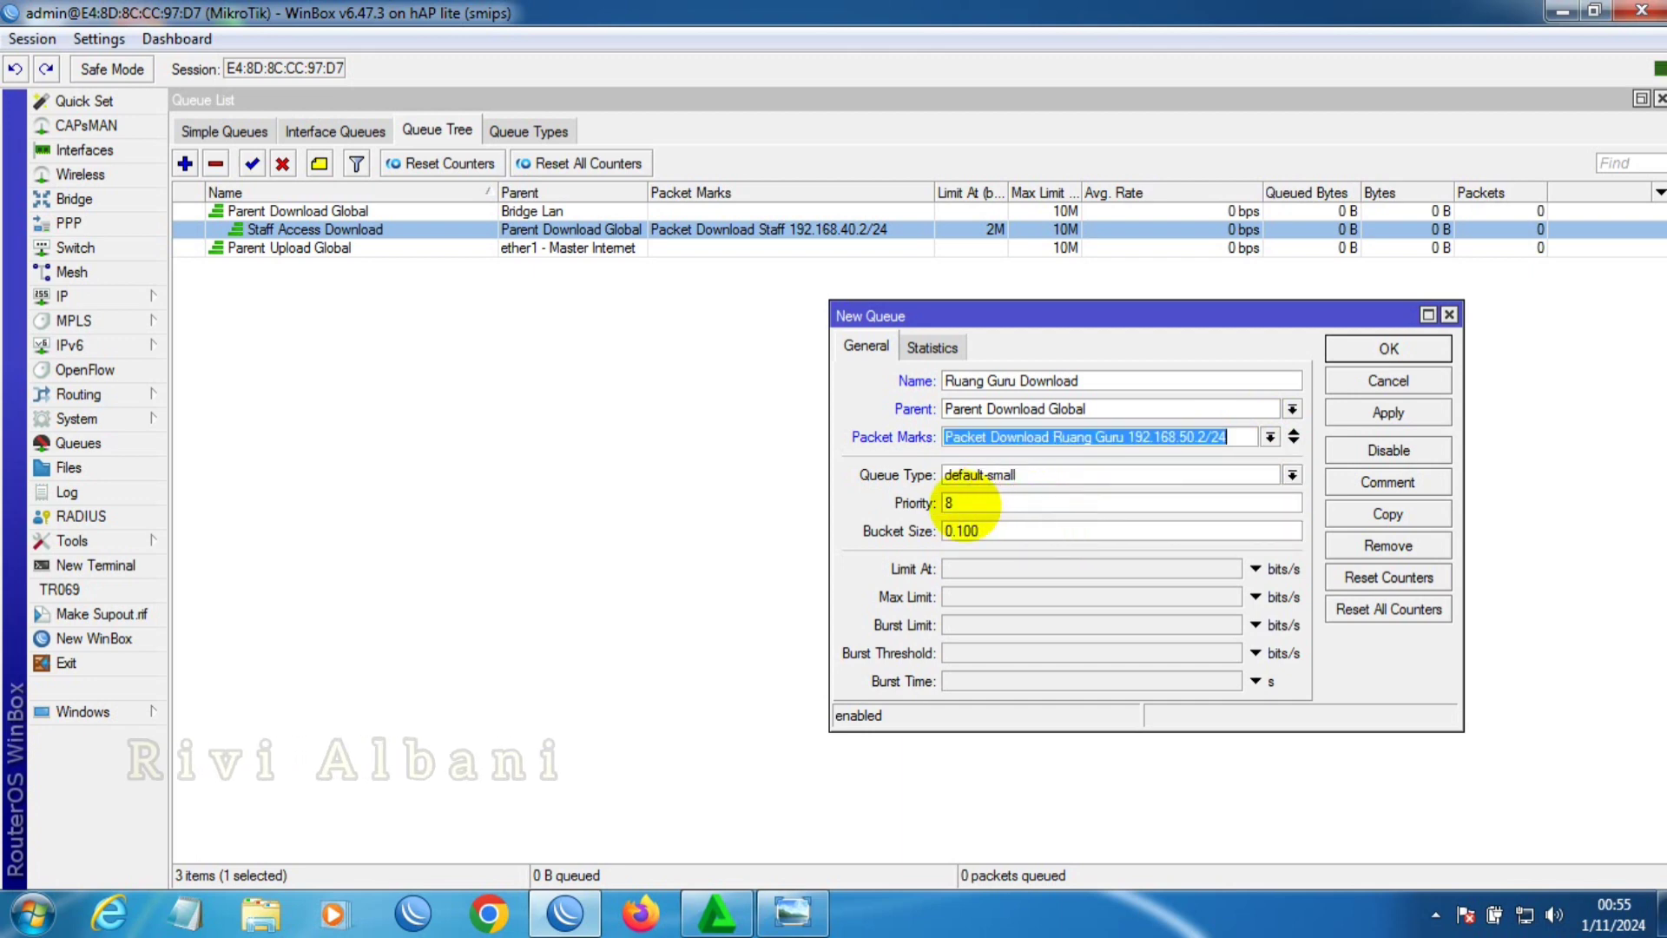
- Look up the Ruang Guru group in the network diagram and set its download queue's priority to 2
{"action": "left_click", "coordinate": [793, 903]}
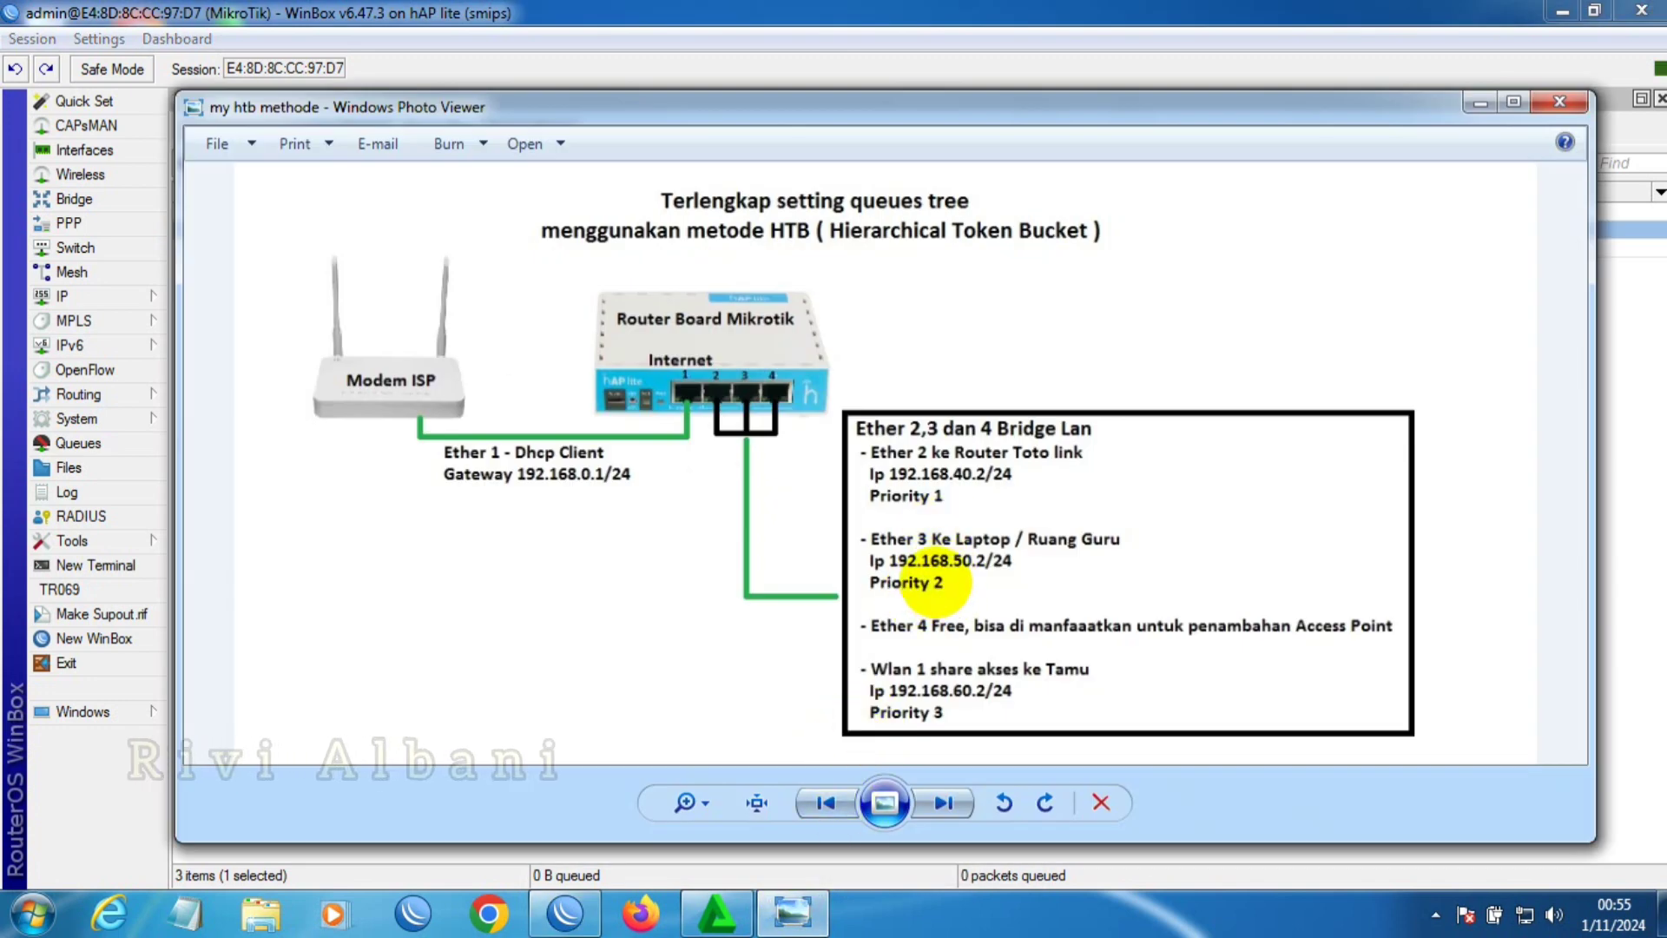
{"action": "left_click", "coordinate": [793, 912]}
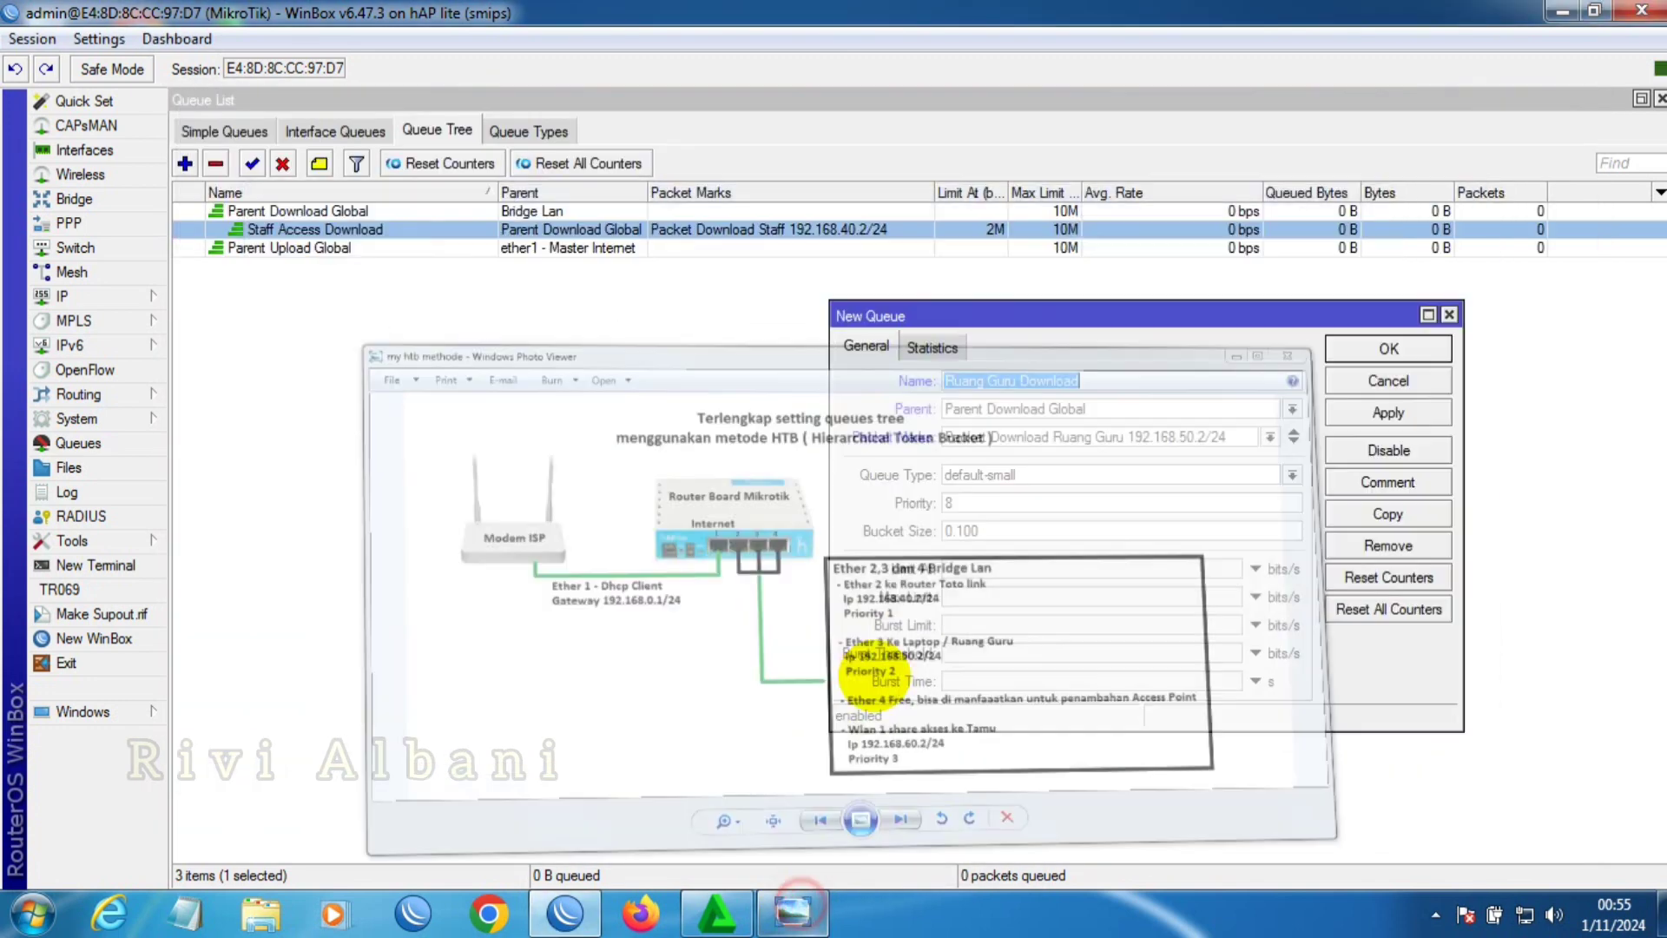
{"action": "double_click", "coordinate": [981, 504]}
{"action": "type", "text": "2"}
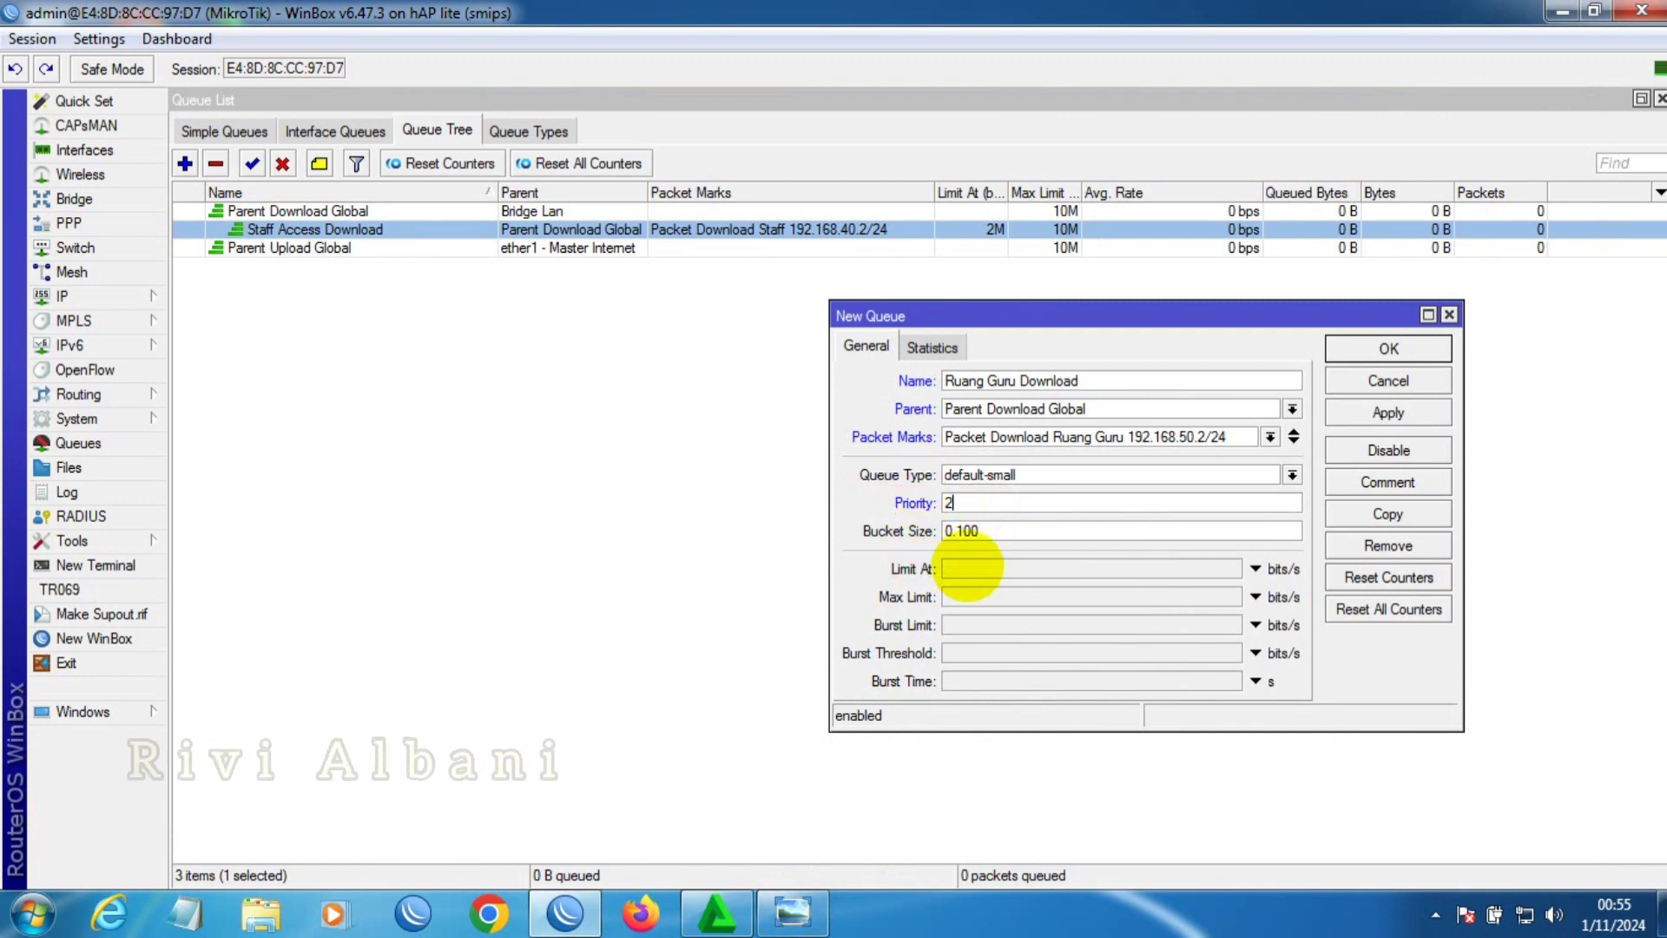
- Give the Ruang Guru Download queue a guaranteed limit of 2M and a max limit of 10M, and save it
{"action": "left_click", "coordinate": [968, 567]}
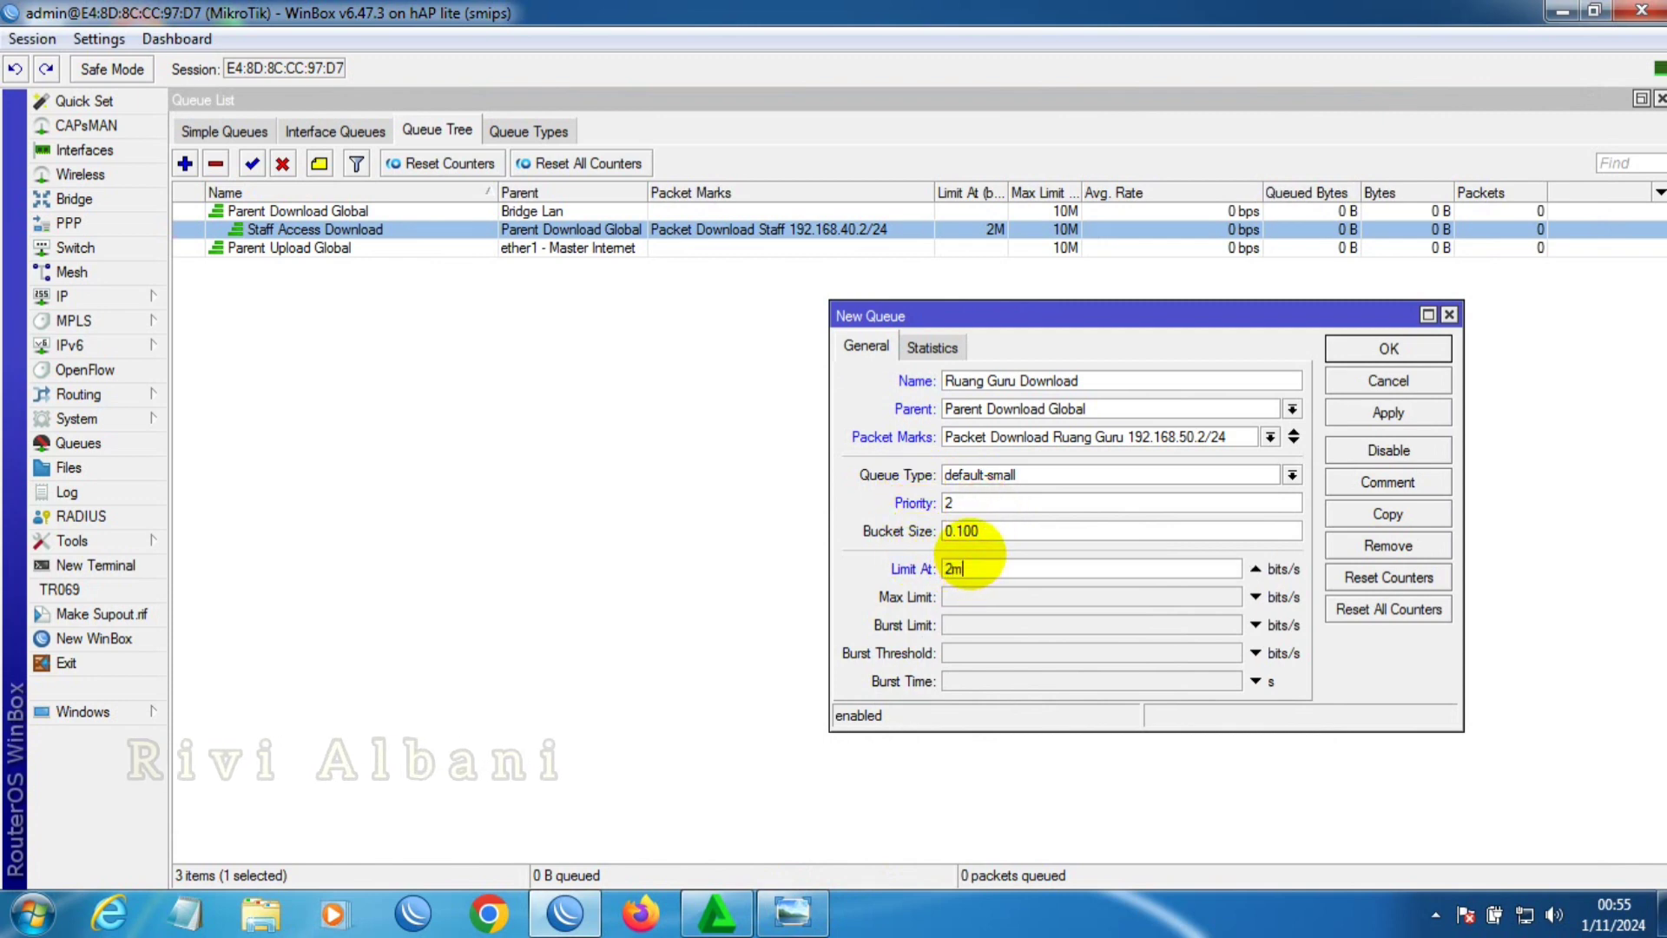
{"action": "left_click", "coordinate": [967, 597]}
{"action": "type", "text": "10m"}
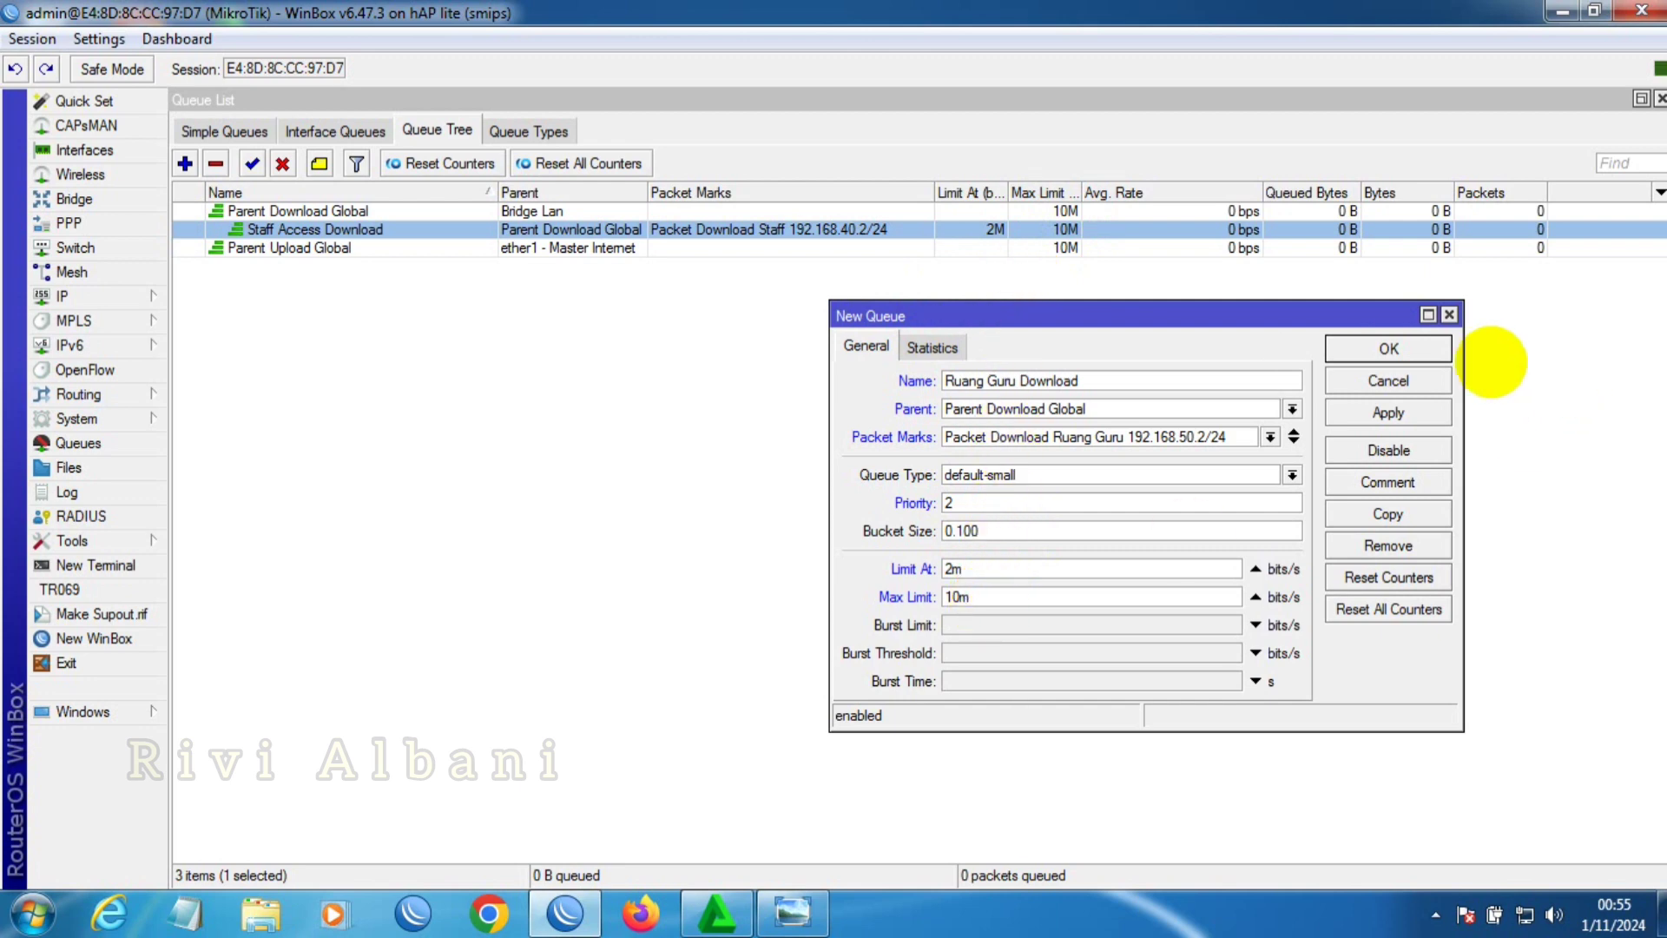
{"action": "left_click", "coordinate": [1389, 412]}
{"action": "left_click", "coordinate": [1387, 348]}
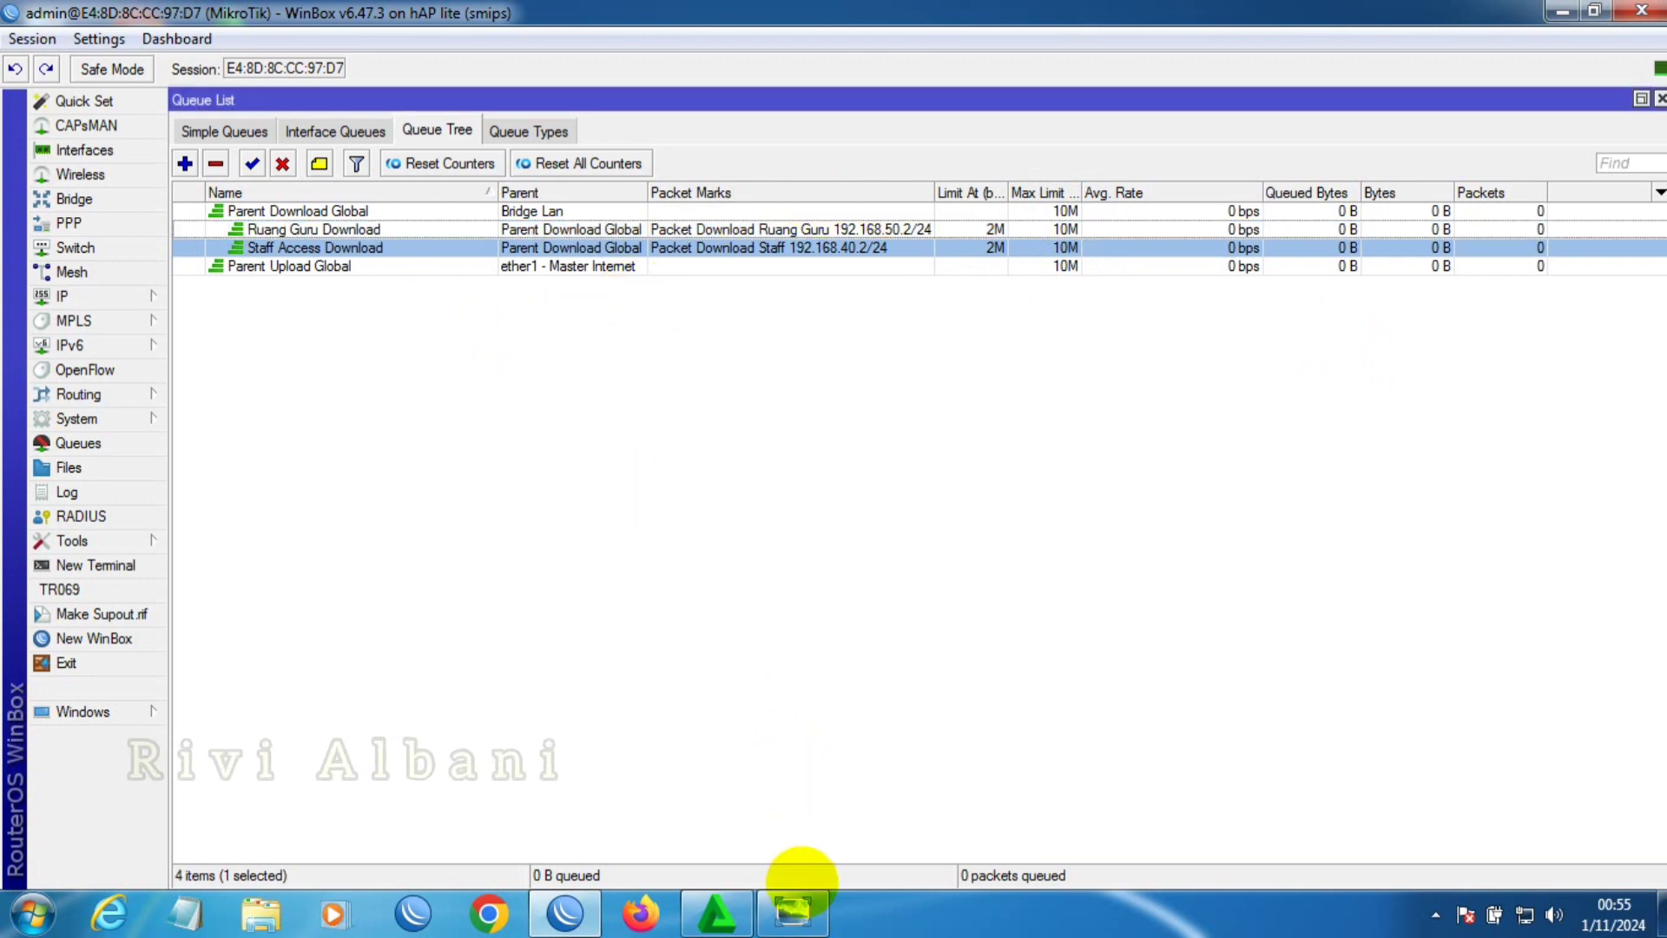
- Check the guest group in the network diagram and start a new queue tree entry named "Tamu Access Download"
{"action": "left_click", "coordinate": [804, 908]}
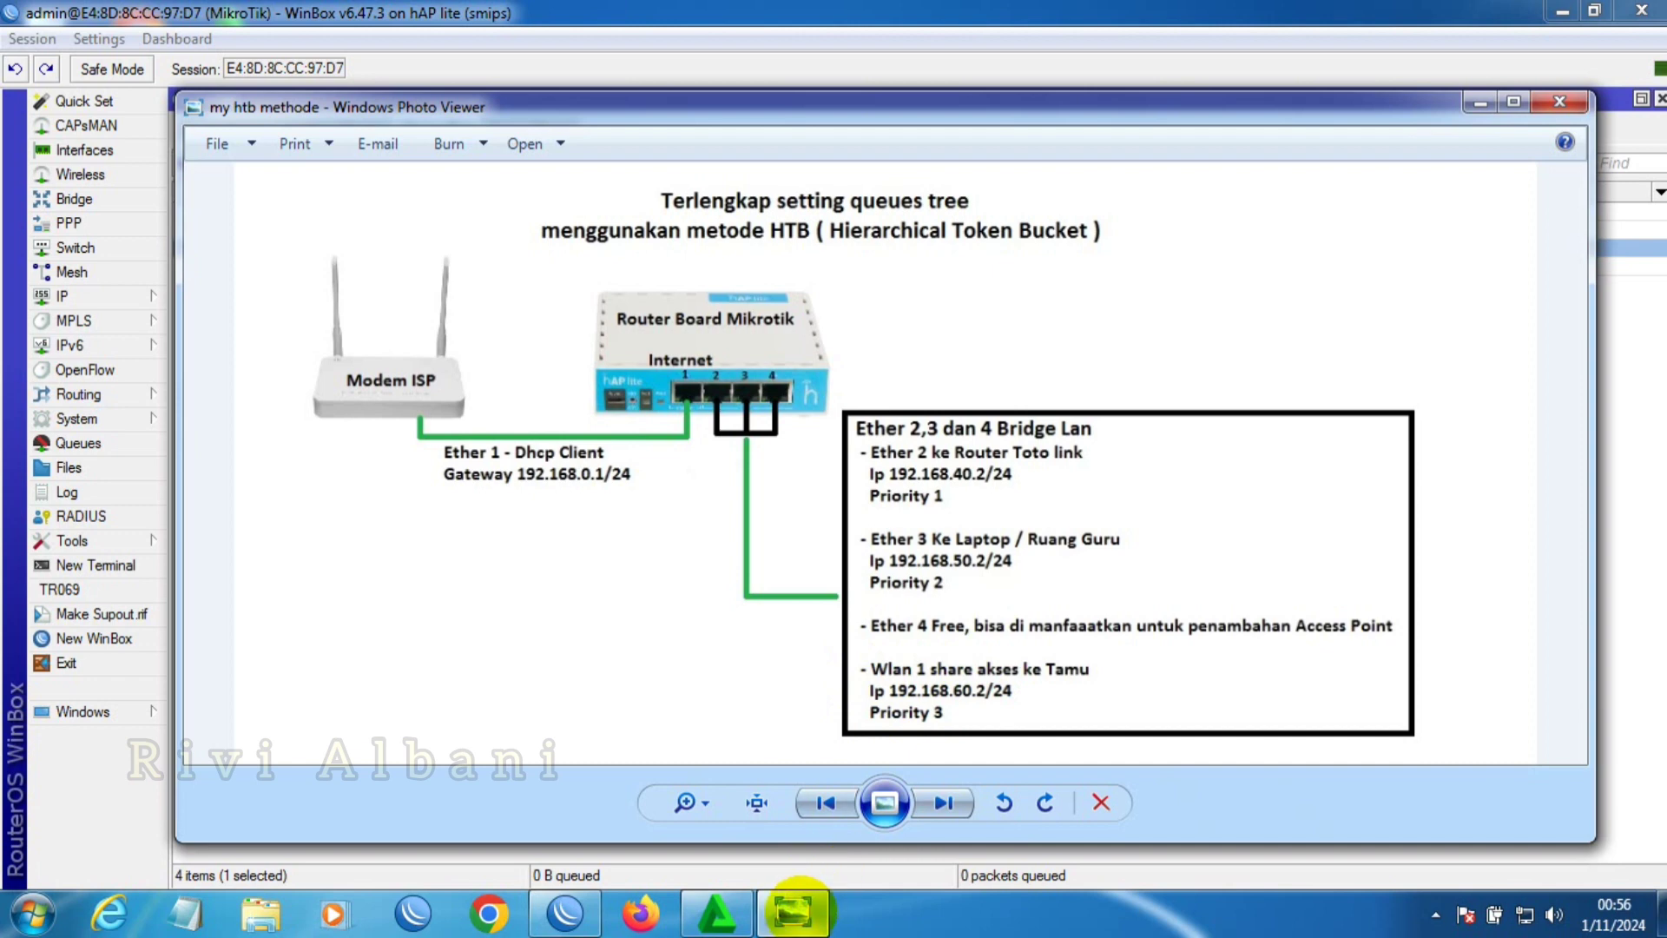
{"action": "left_click", "coordinate": [792, 911]}
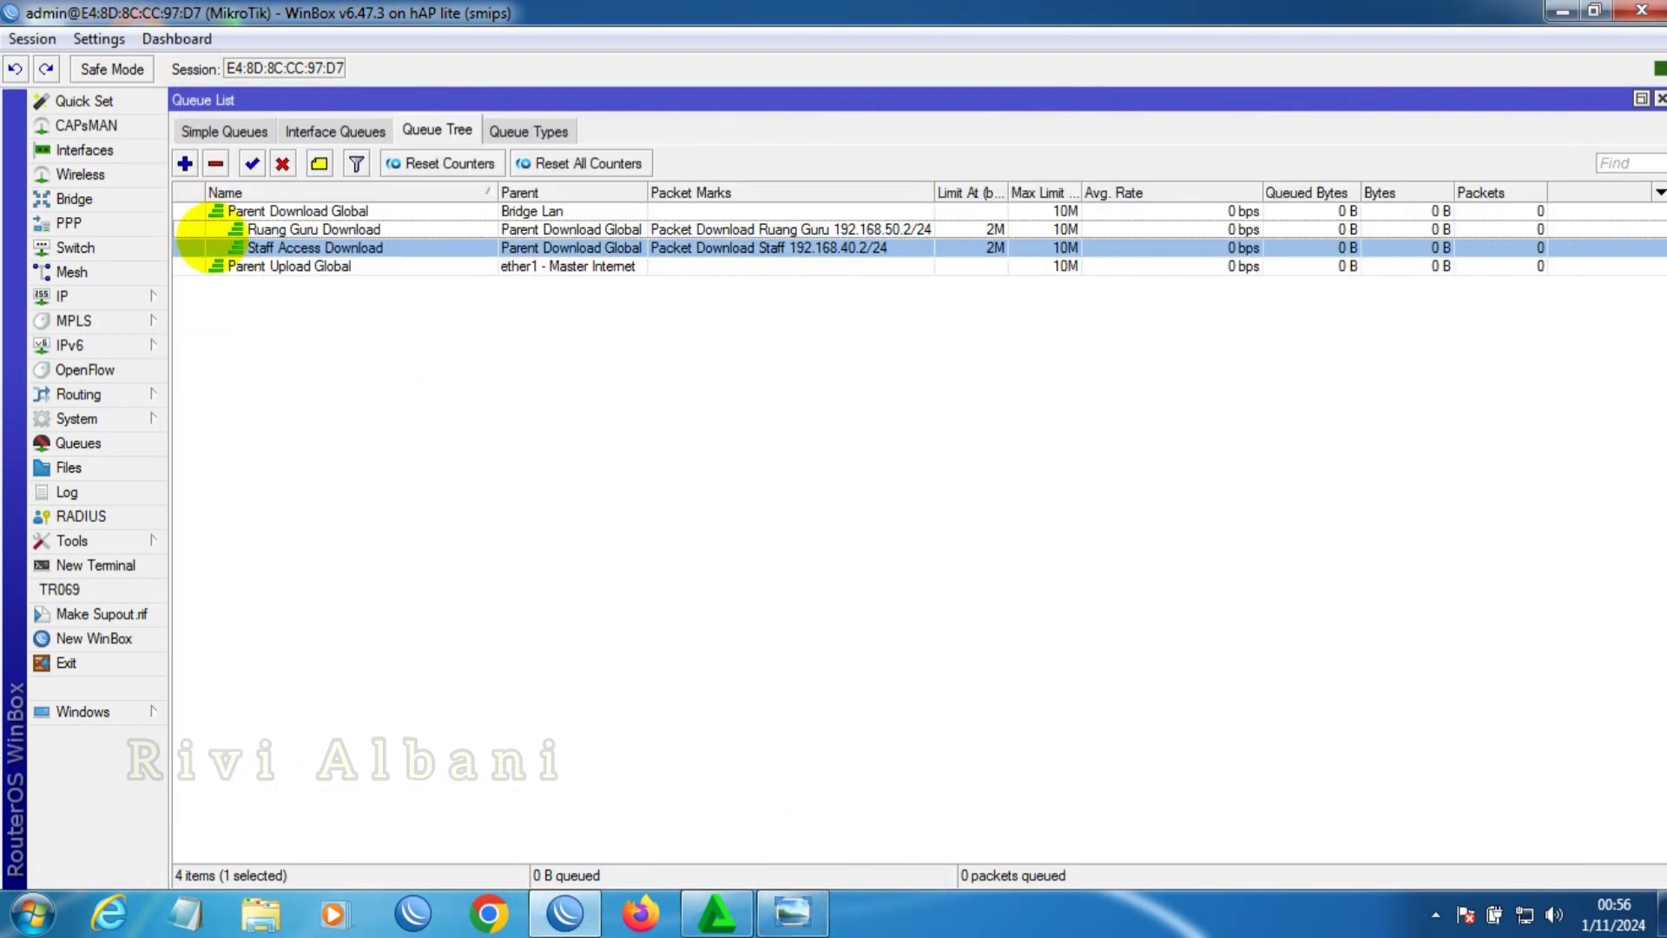
{"action": "left_click", "coordinate": [184, 163]}
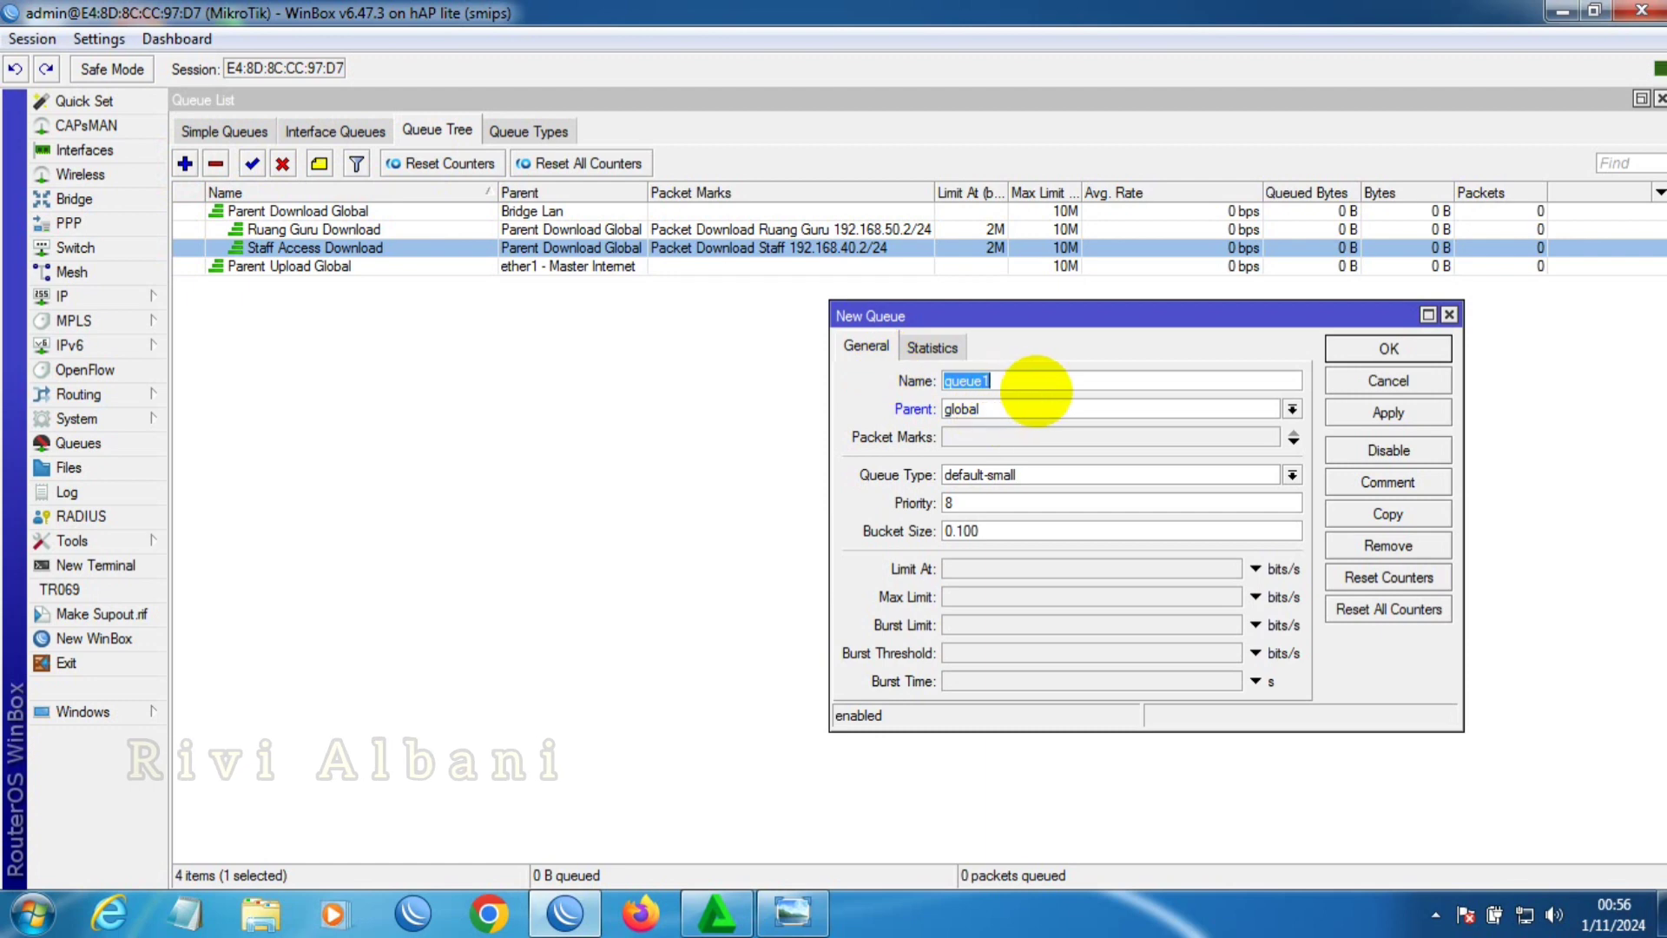
{"action": "type", "text": "T "}
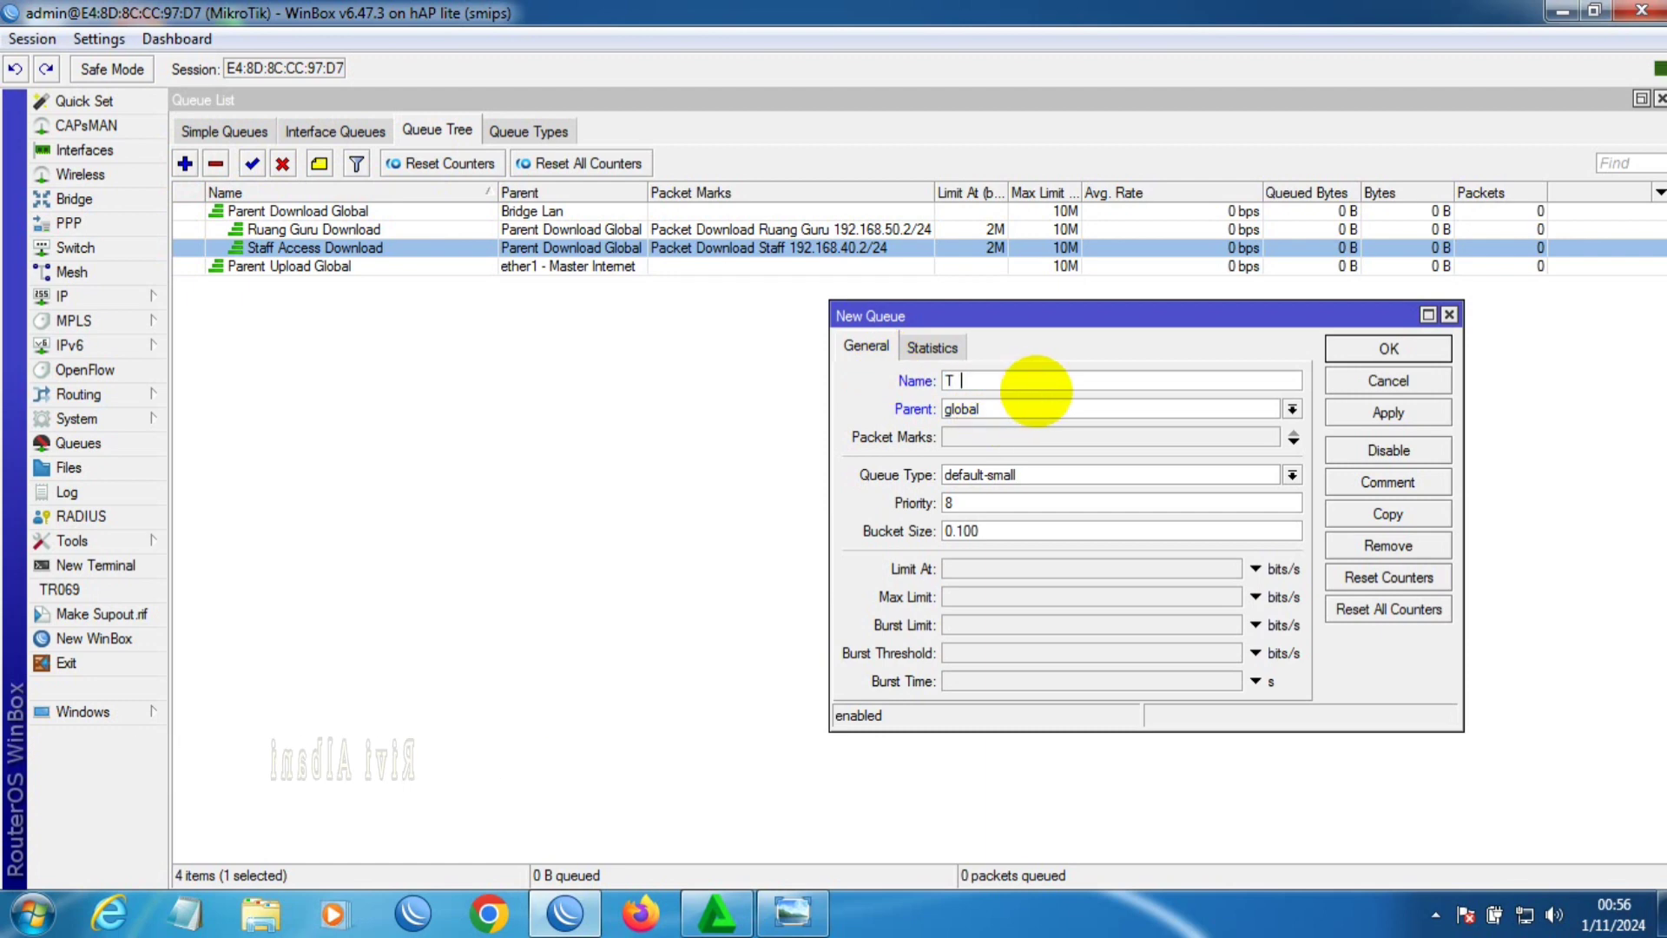
{"action": "type", "text": "mu "}
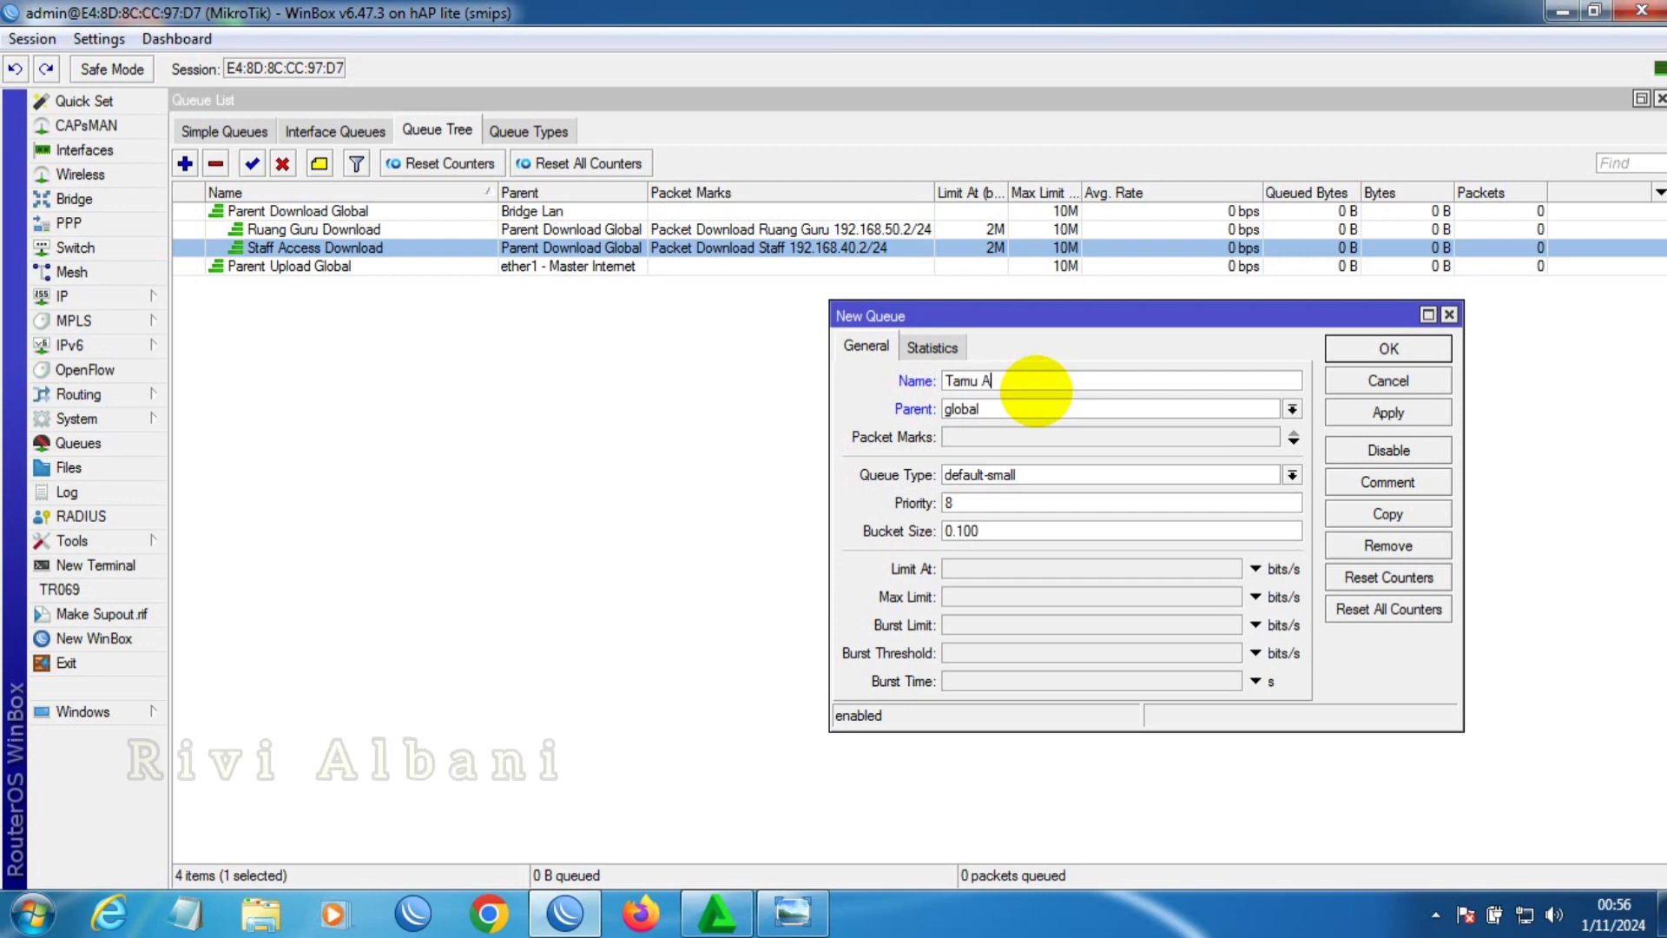
{"action": "type", "text": "Access Downloa"}
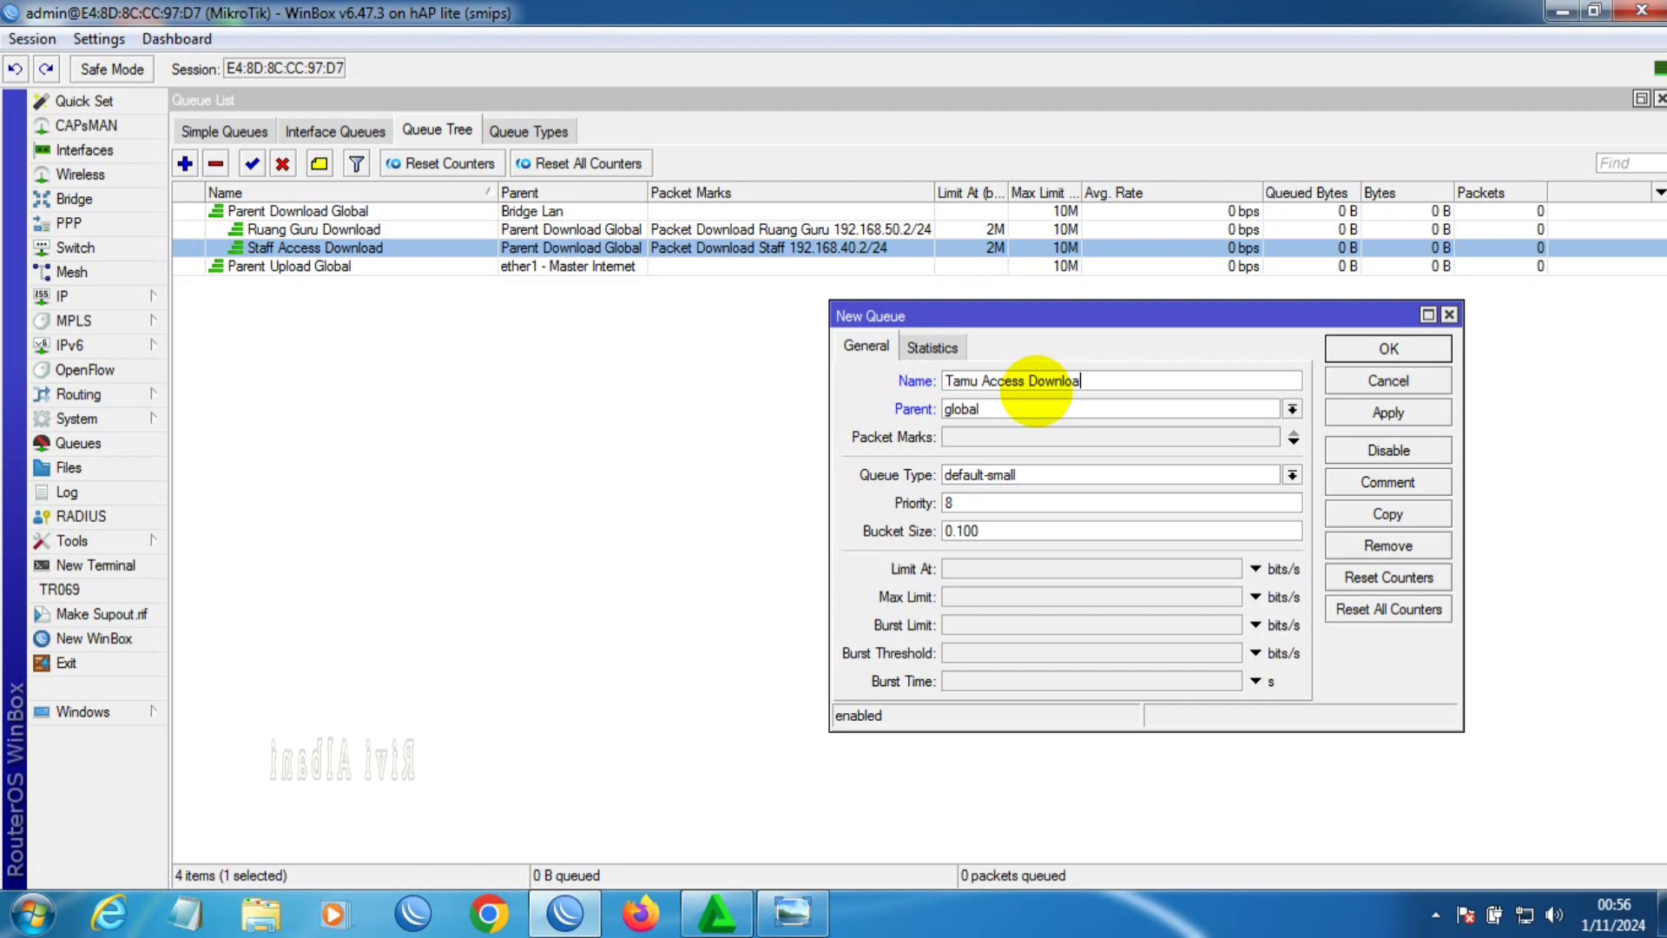
{"action": "type", "text": "d"}
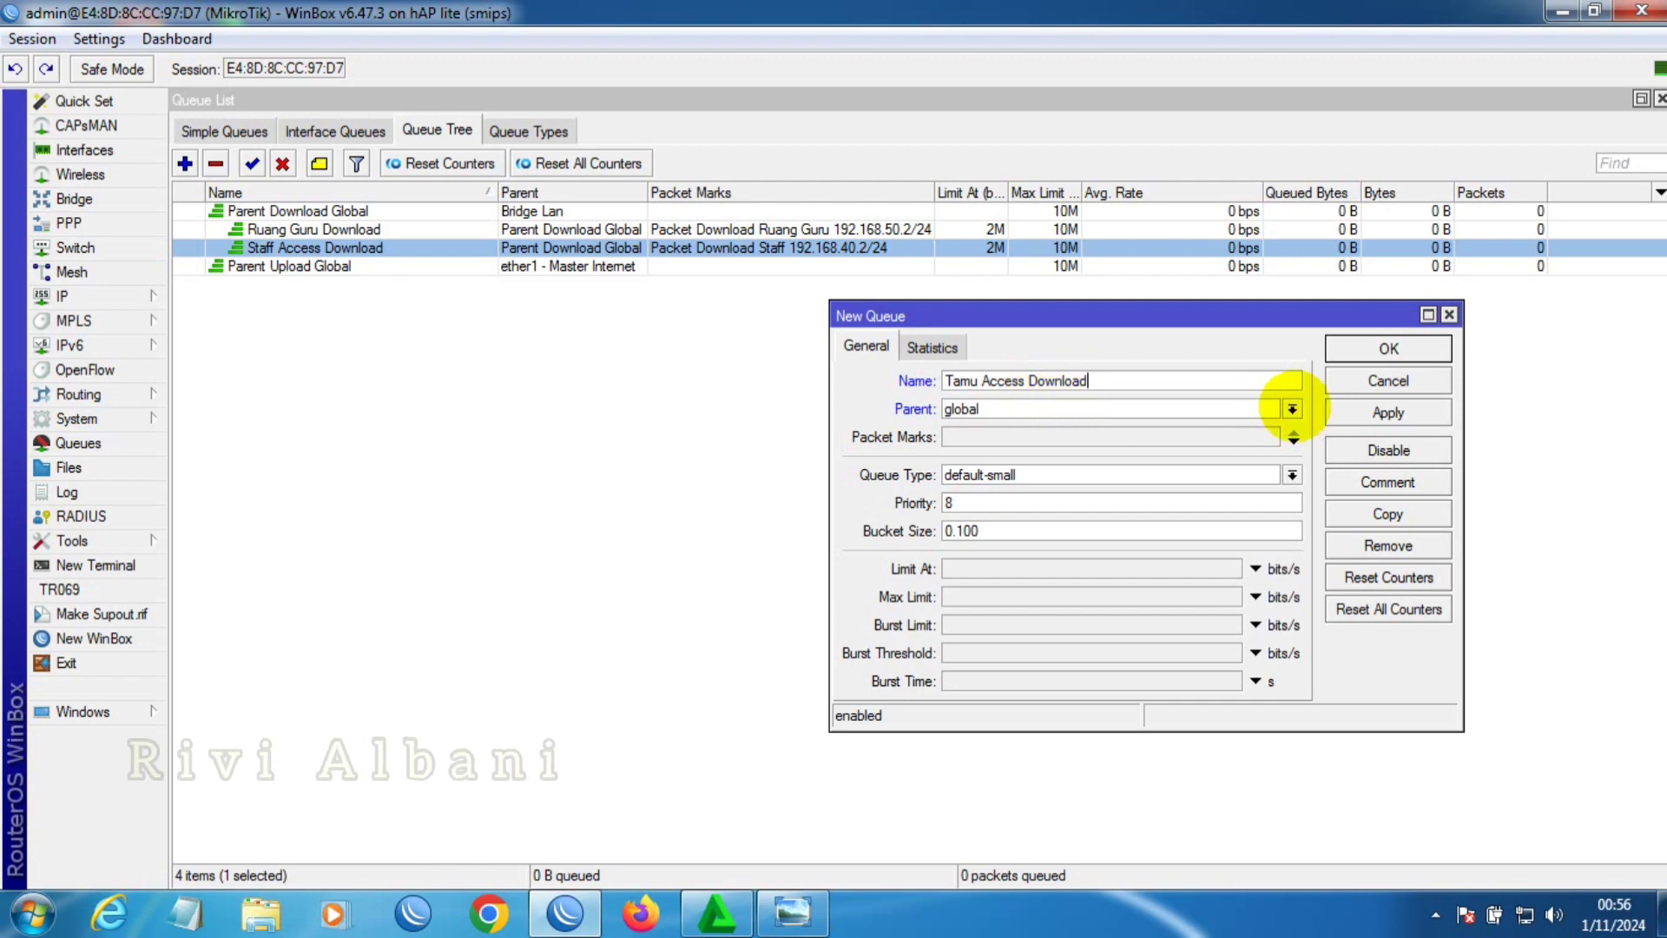
- Assign the Tamu Access Download queue to parent Parent Download Global with packet mark "Packet Download Tamu 192.168.60.2/24"
{"action": "left_click", "coordinate": [1292, 408]}
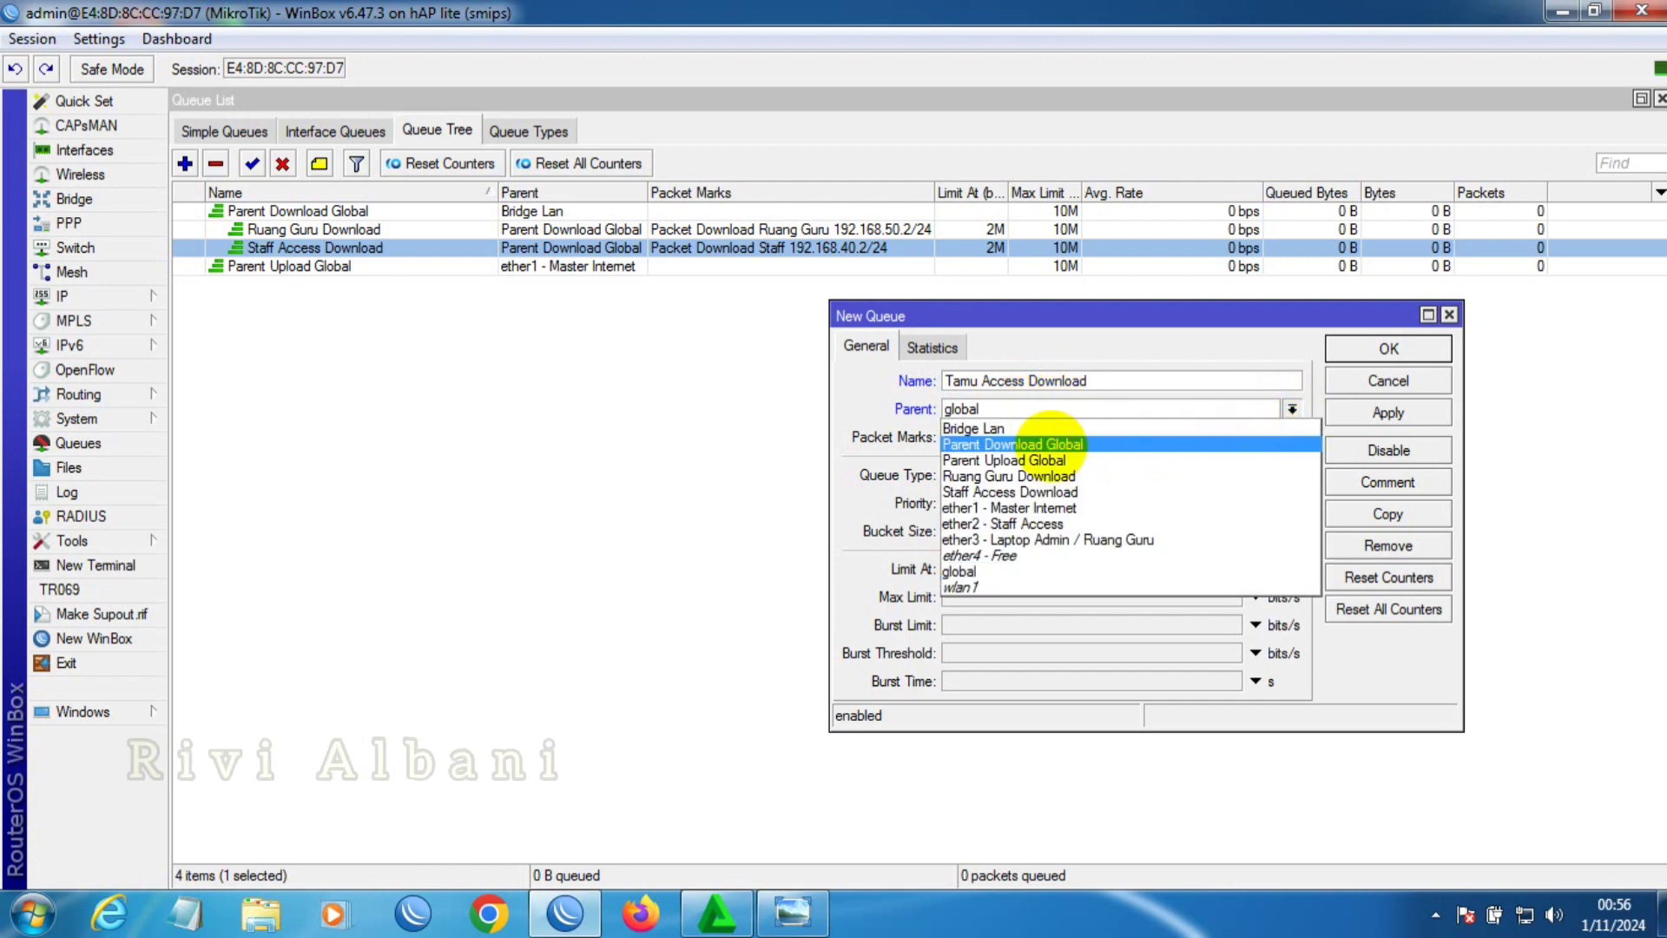
{"action": "left_click", "coordinate": [1051, 444]}
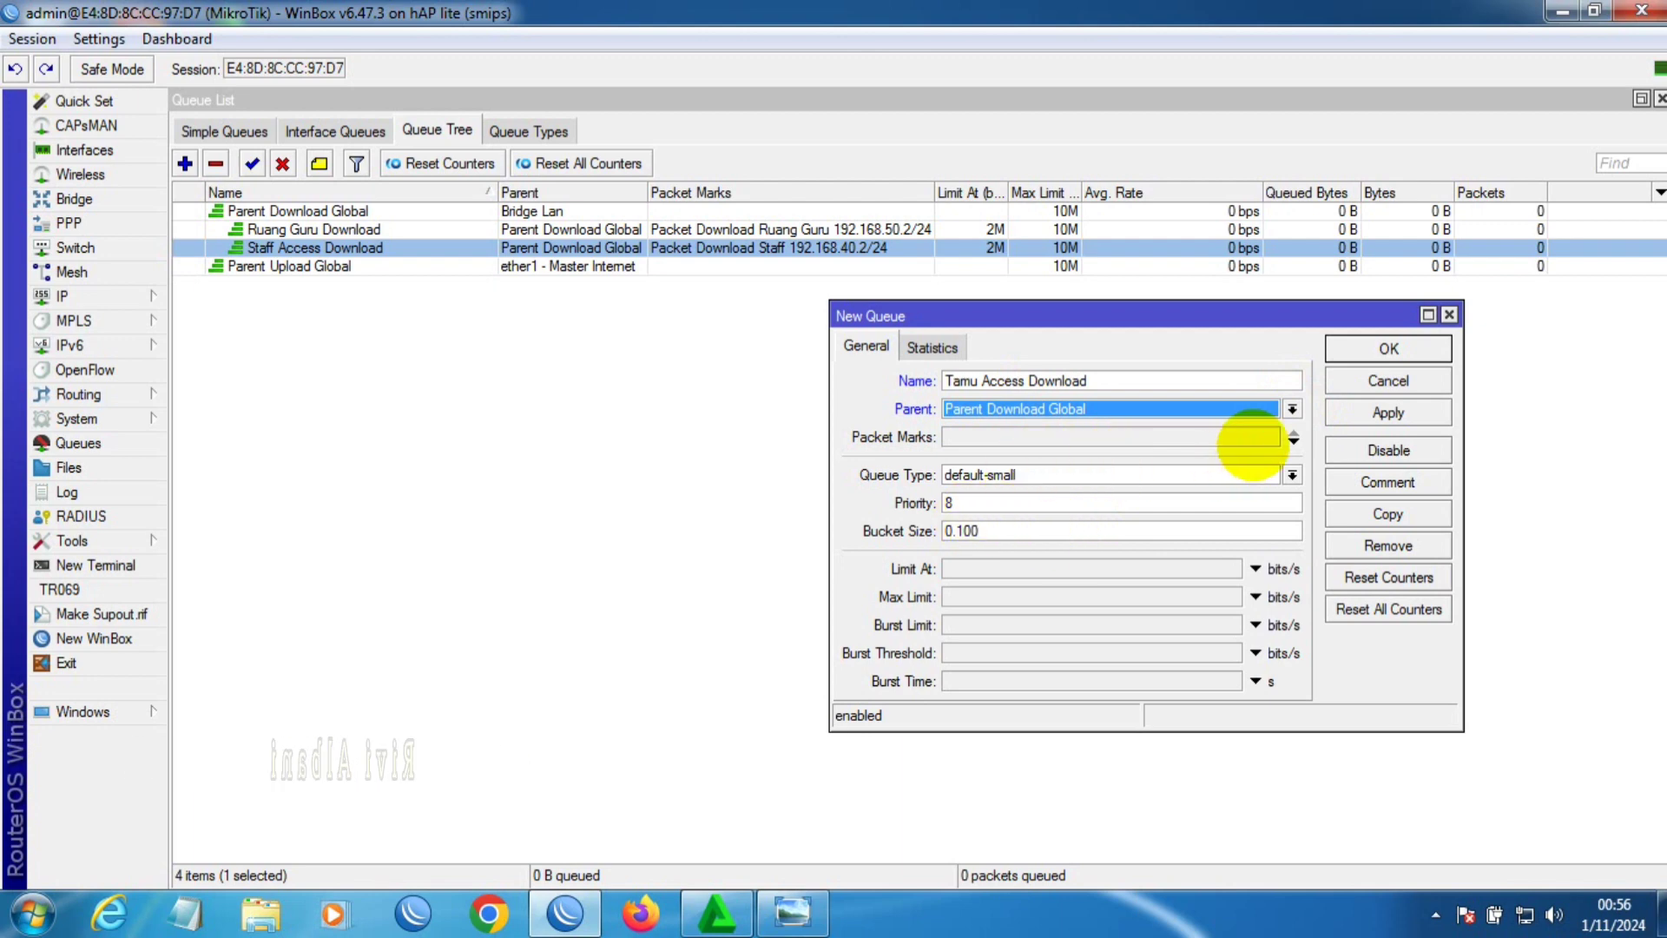
{"action": "left_click", "coordinate": [1254, 438]}
{"action": "left_click", "coordinate": [1268, 437]}
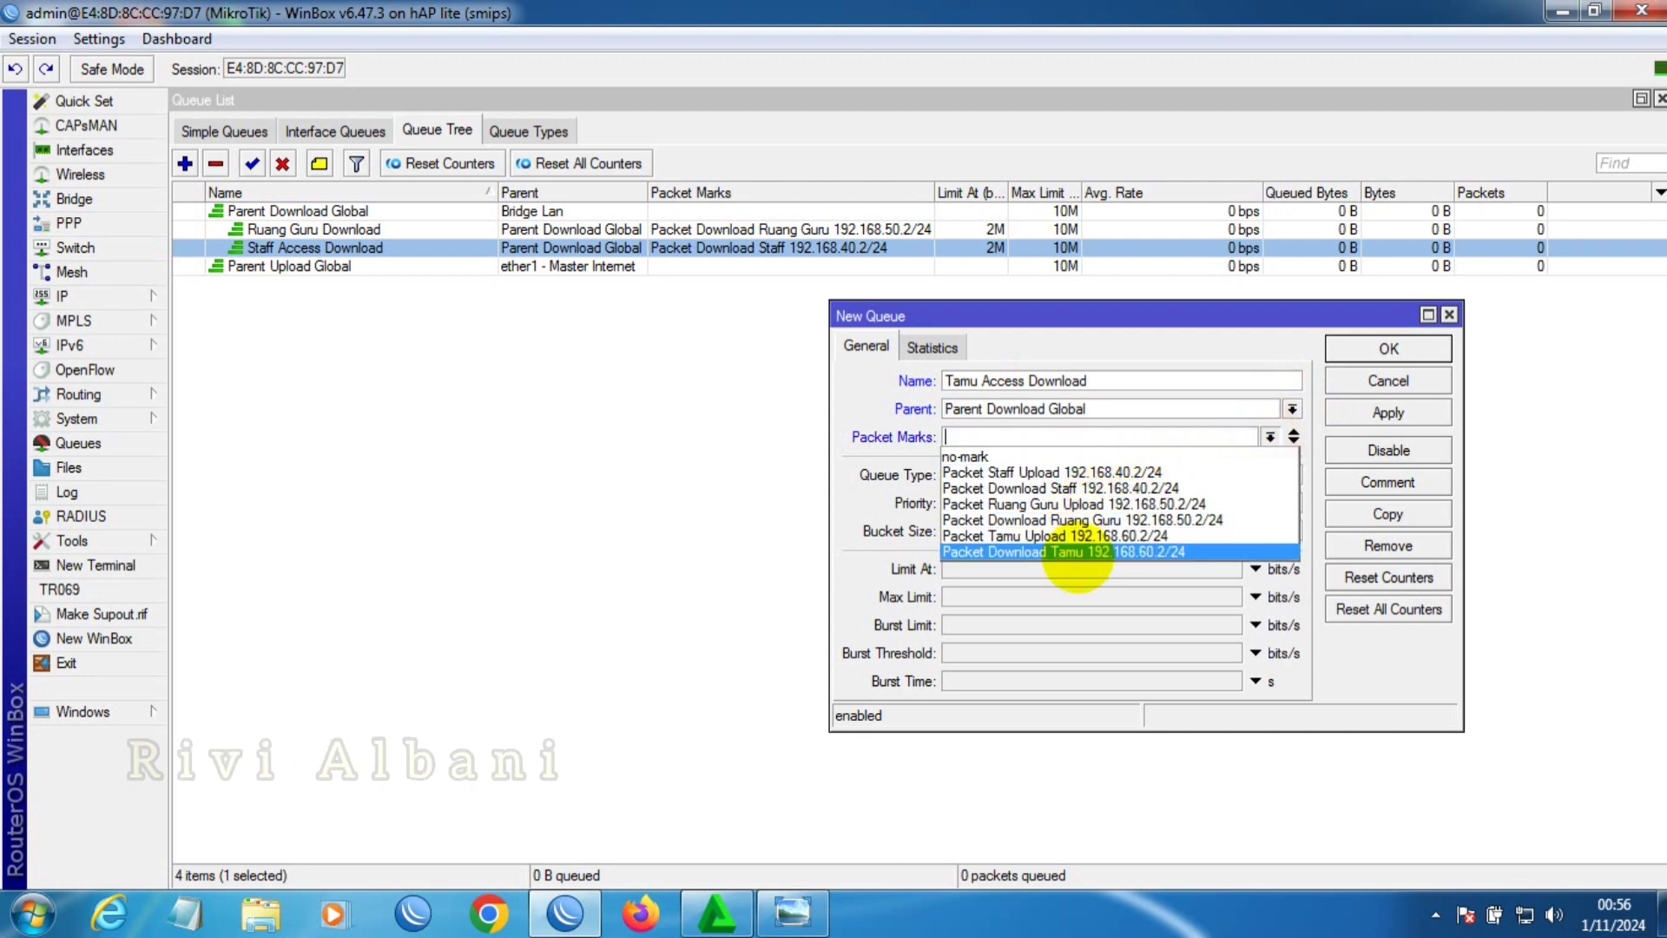
{"action": "left_click", "coordinate": [1075, 552]}
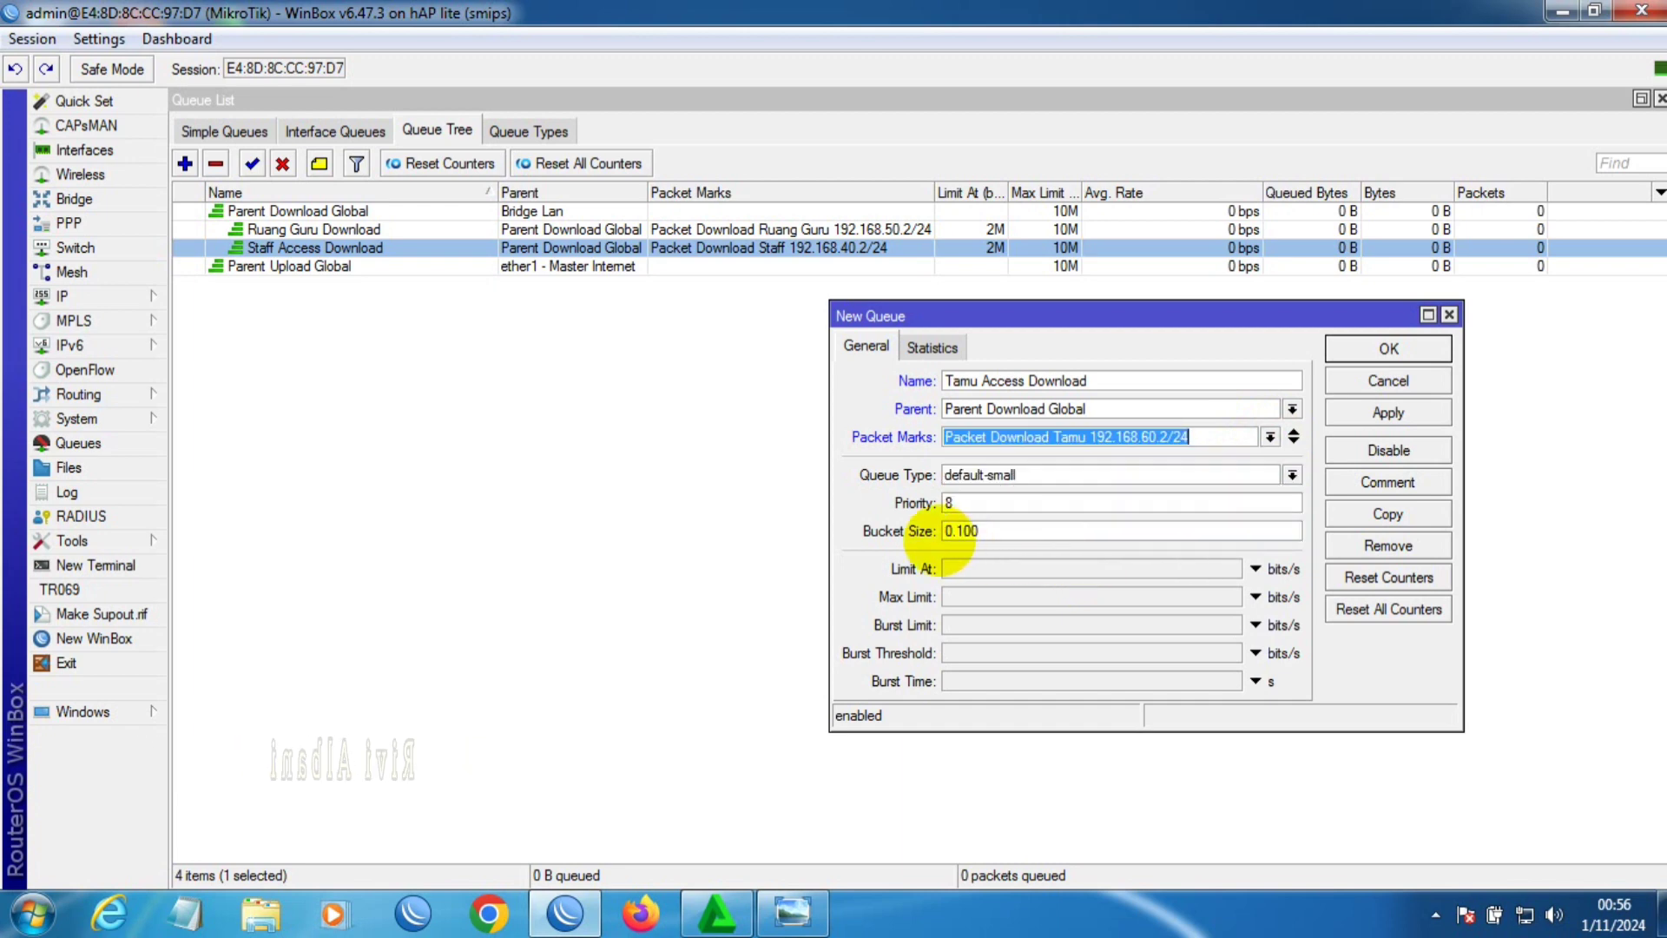
- Check the guest group's priority in the network diagram and set the Tamu Access Download queue's priority to 3
{"action": "left_click", "coordinate": [964, 503]}
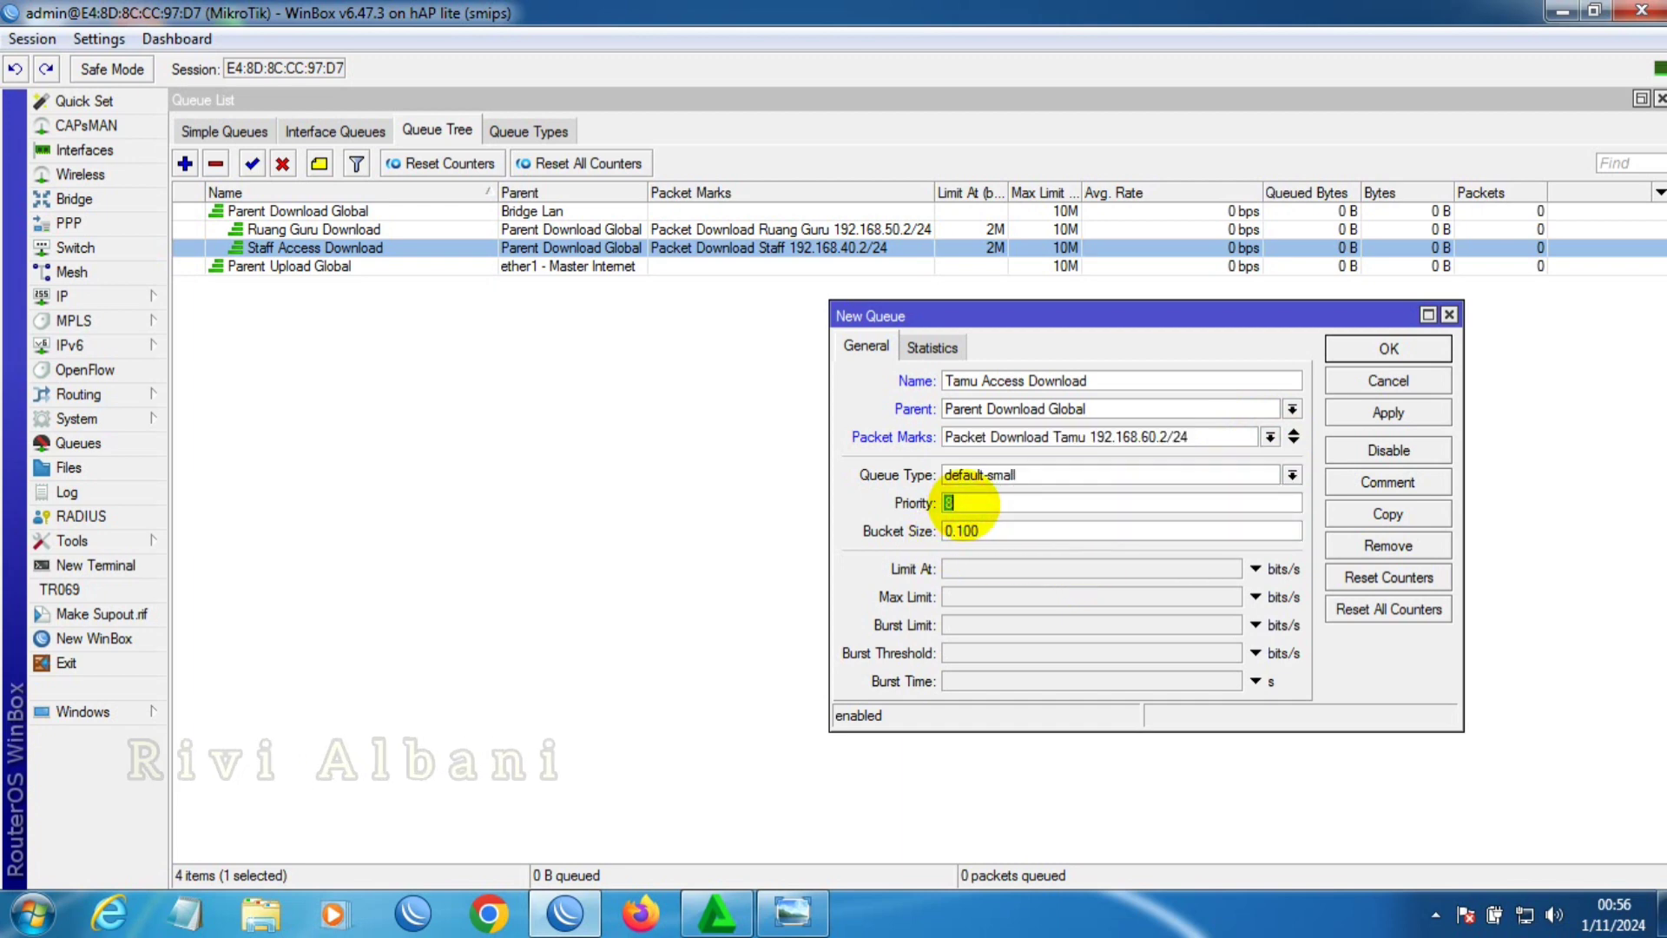
{"action": "left_click", "coordinate": [792, 912]}
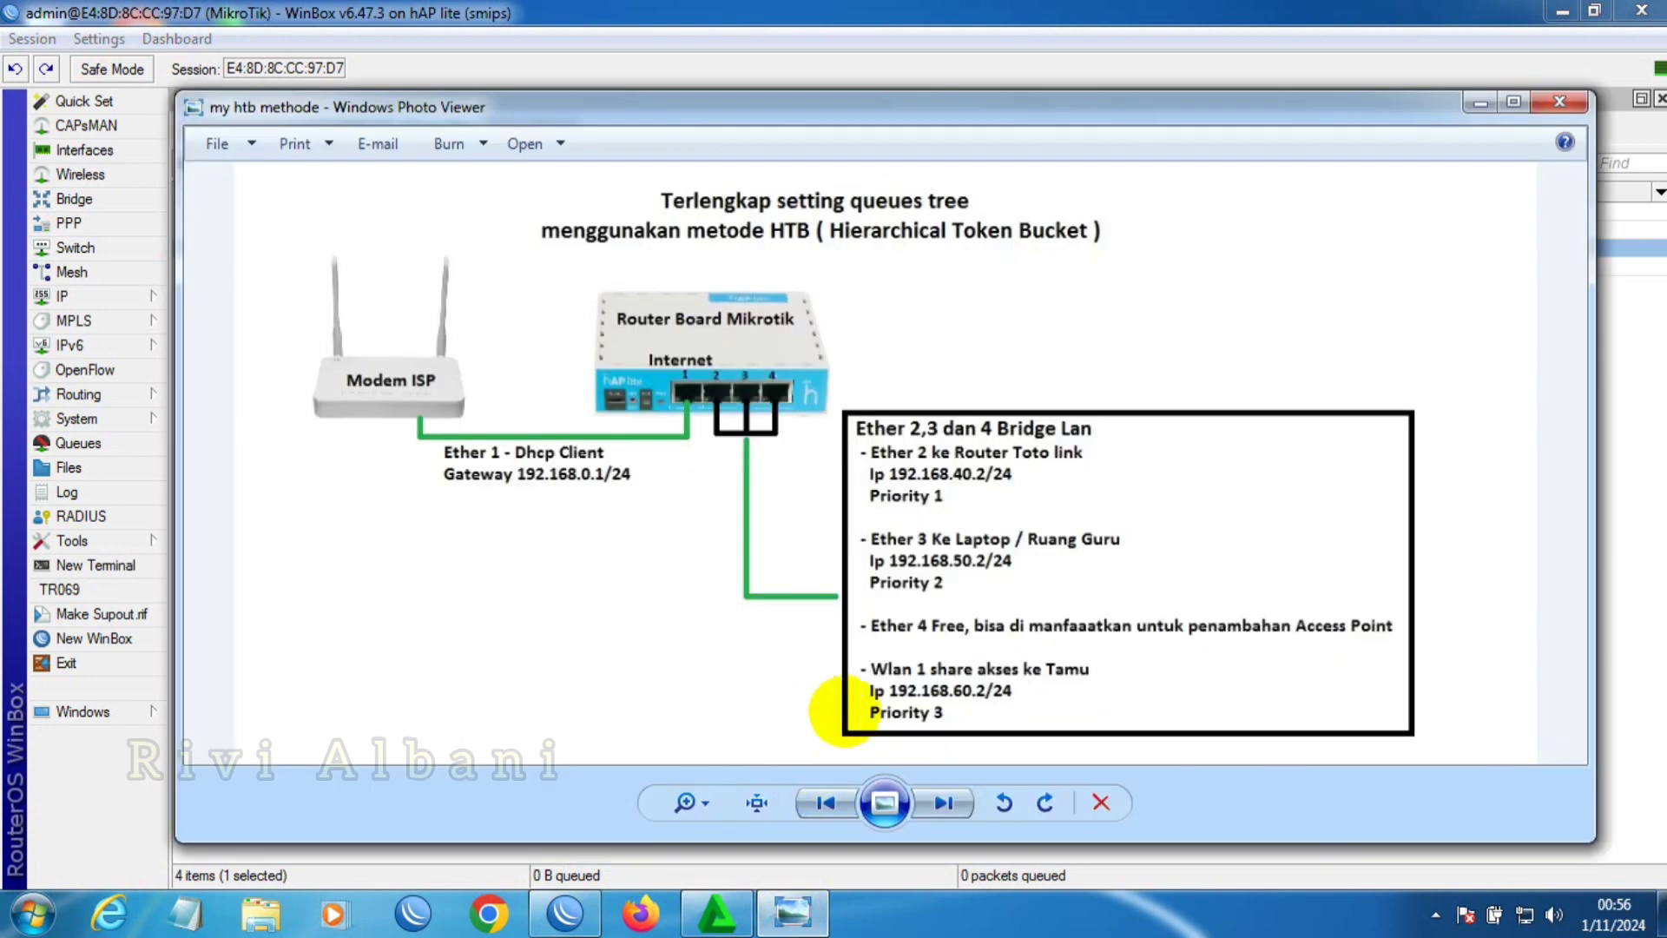
{"action": "left_click", "coordinate": [792, 910]}
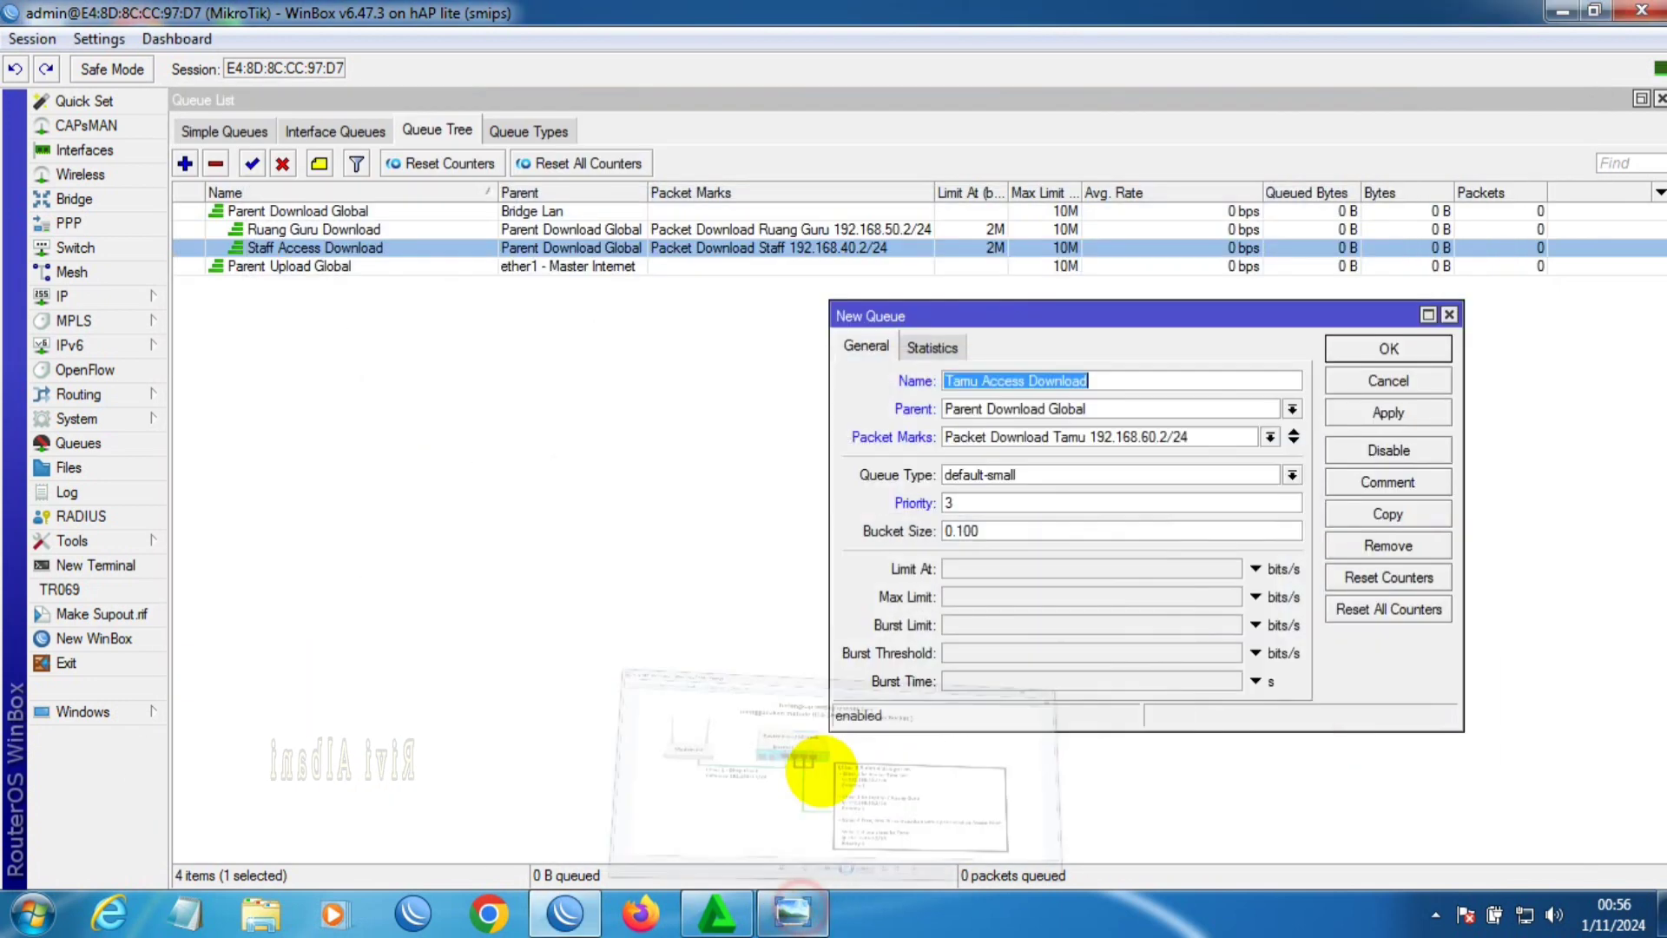
- Give the Tamu Access Download queue a guaranteed limit of 2M and a max limit of 10M, and save it
{"action": "left_click", "coordinate": [996, 567]}
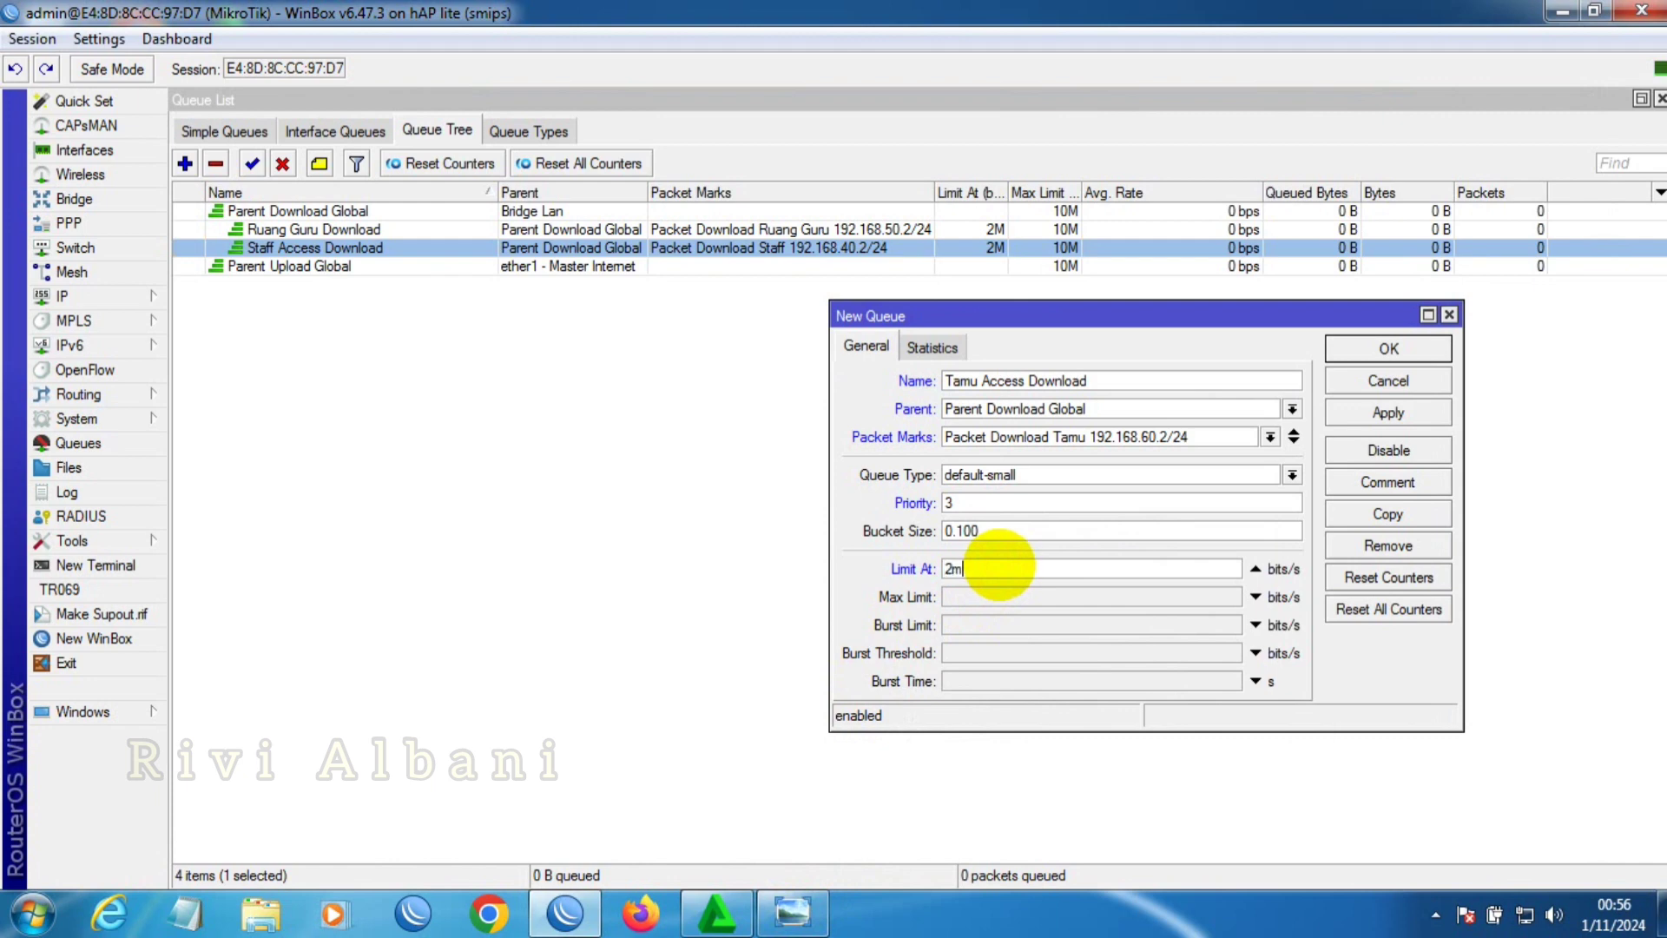
{"action": "left_click", "coordinate": [981, 597]}
{"action": "type", "text": "1"}
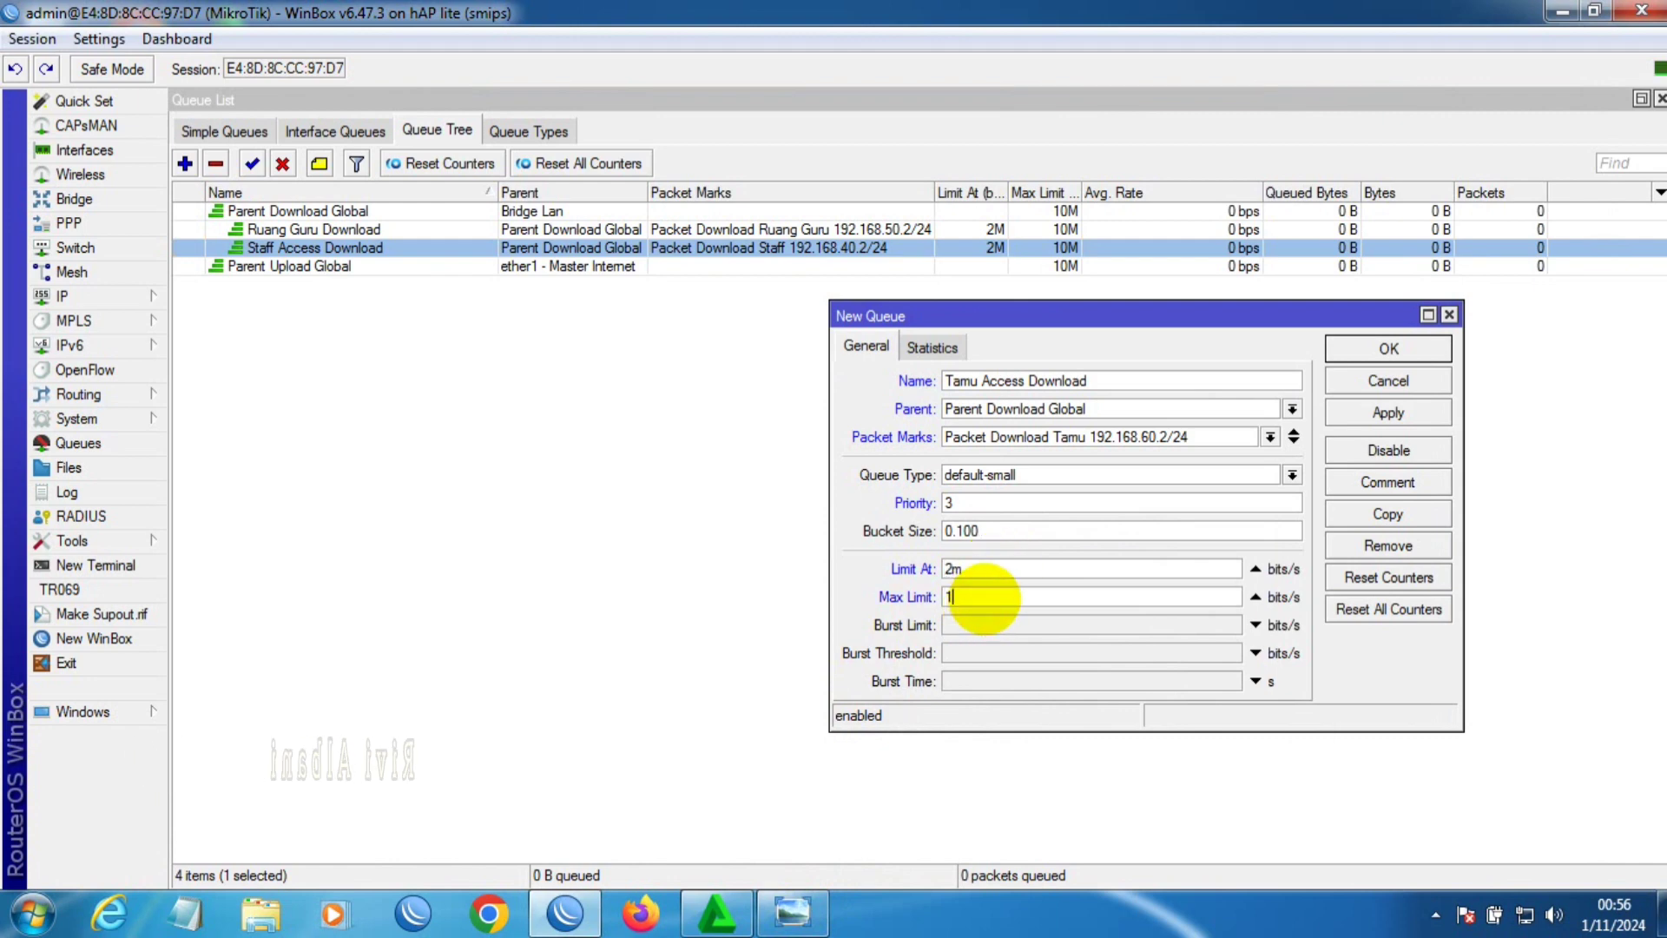
{"action": "type", "text": "0m"}
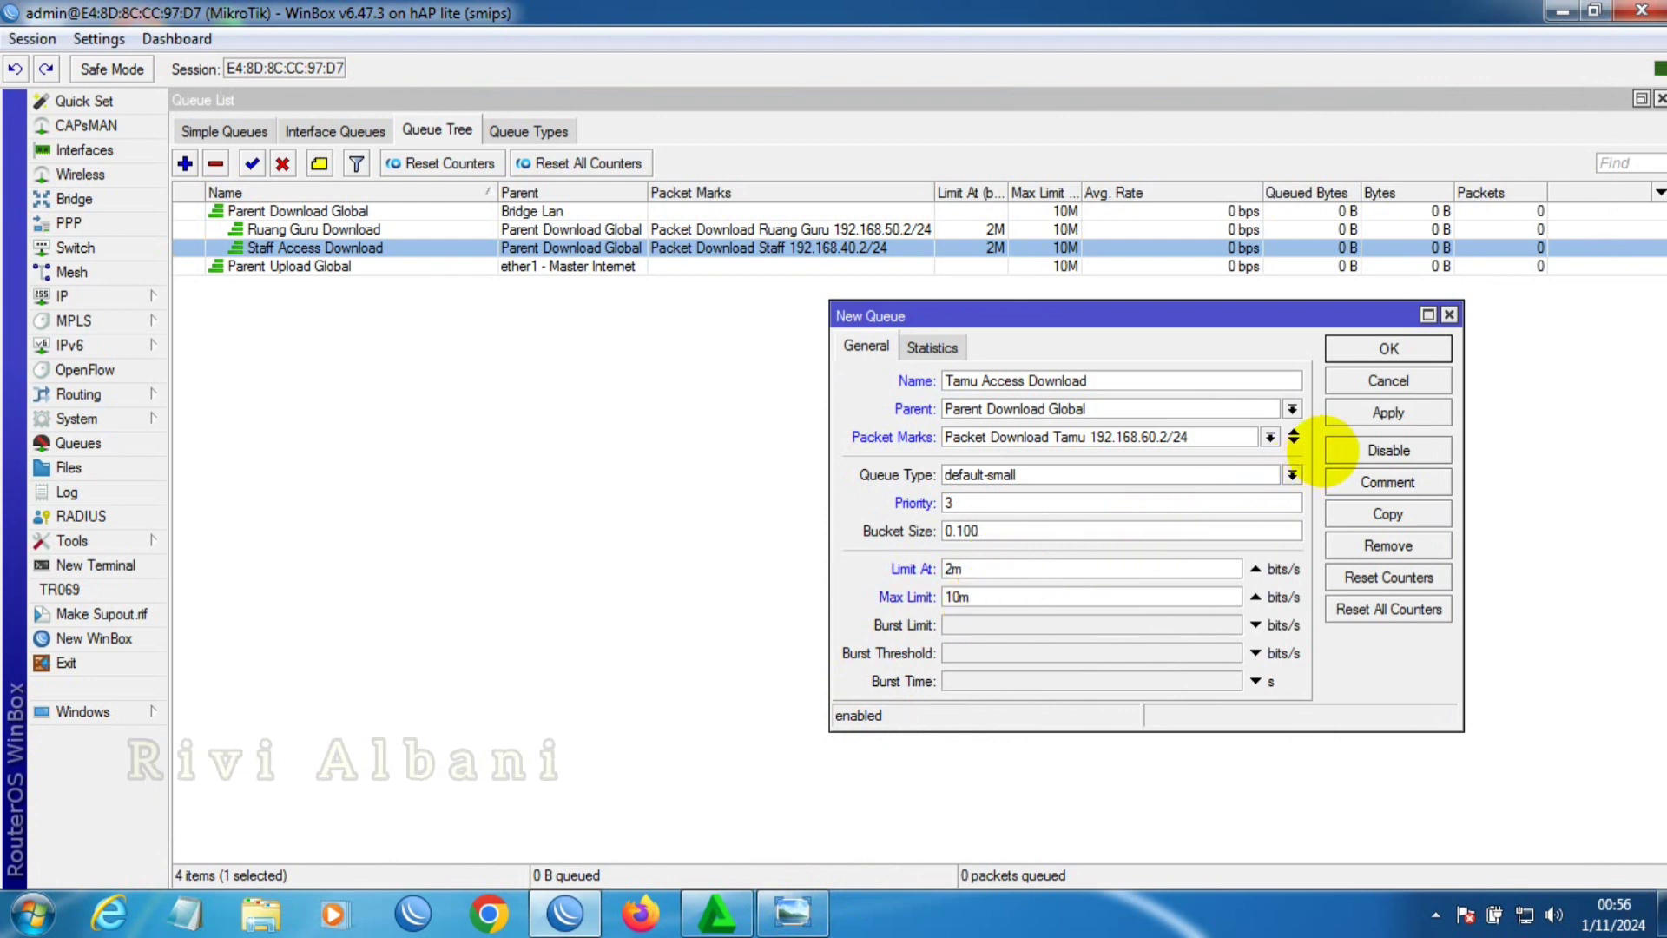
{"action": "left_click", "coordinate": [1388, 414]}
{"action": "left_click", "coordinate": [1358, 348]}
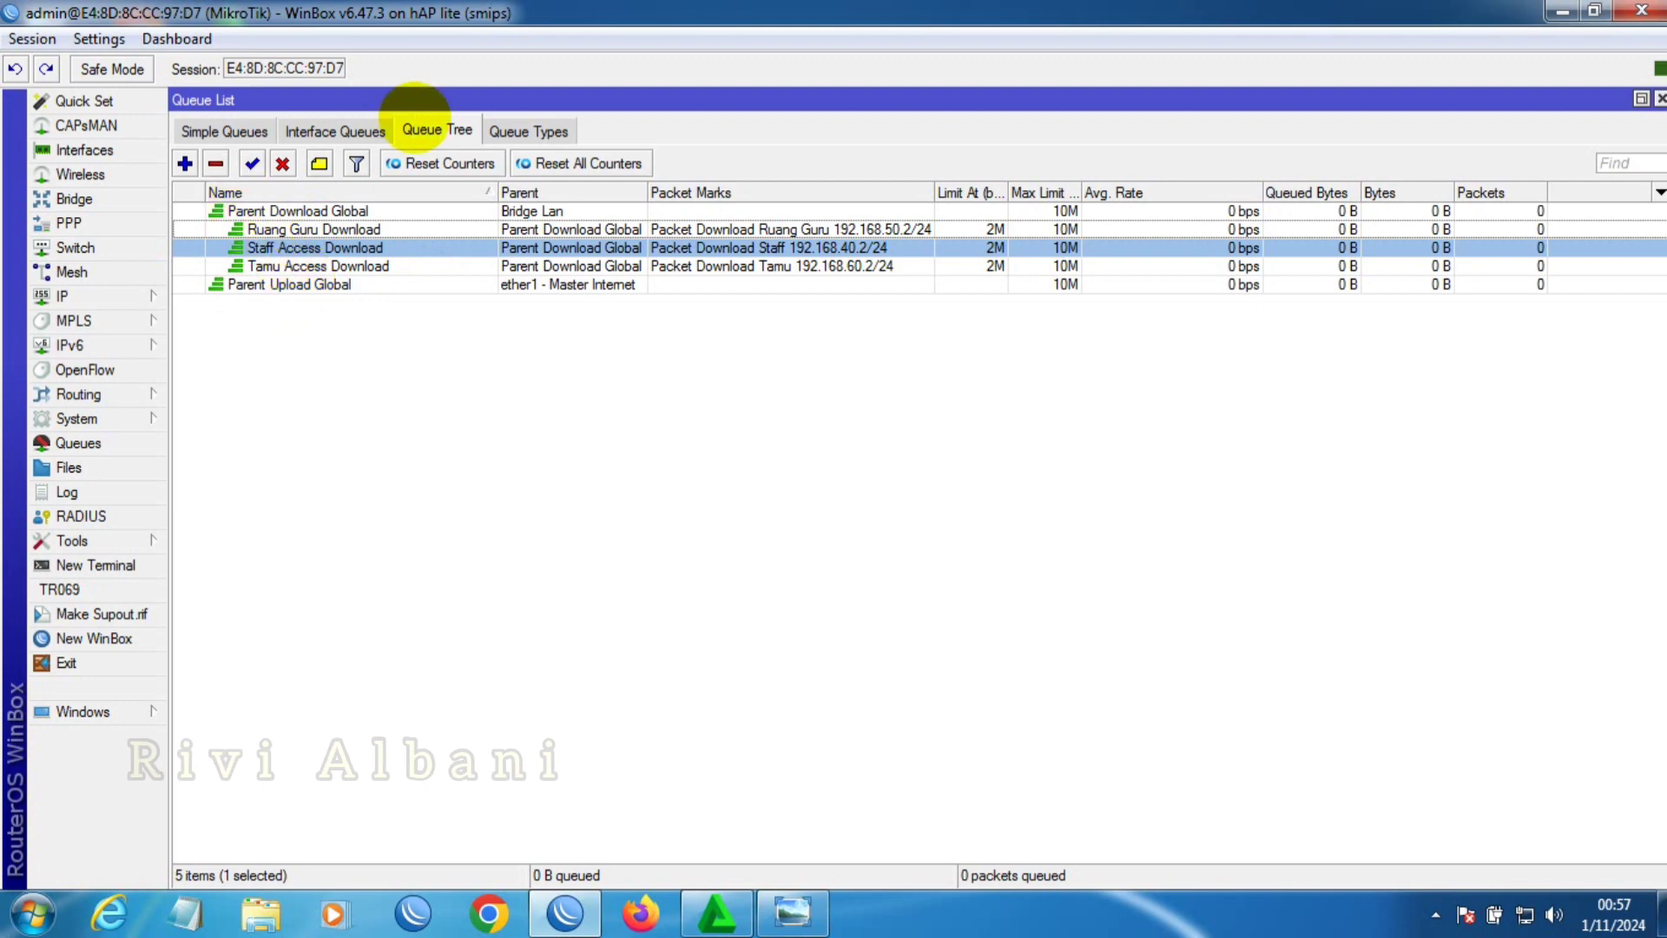
- Start a new queue tree entry named "Staff Upload" under the parent Parent Upload Global
{"action": "left_click", "coordinate": [431, 126]}
{"action": "left_click", "coordinate": [184, 163]}
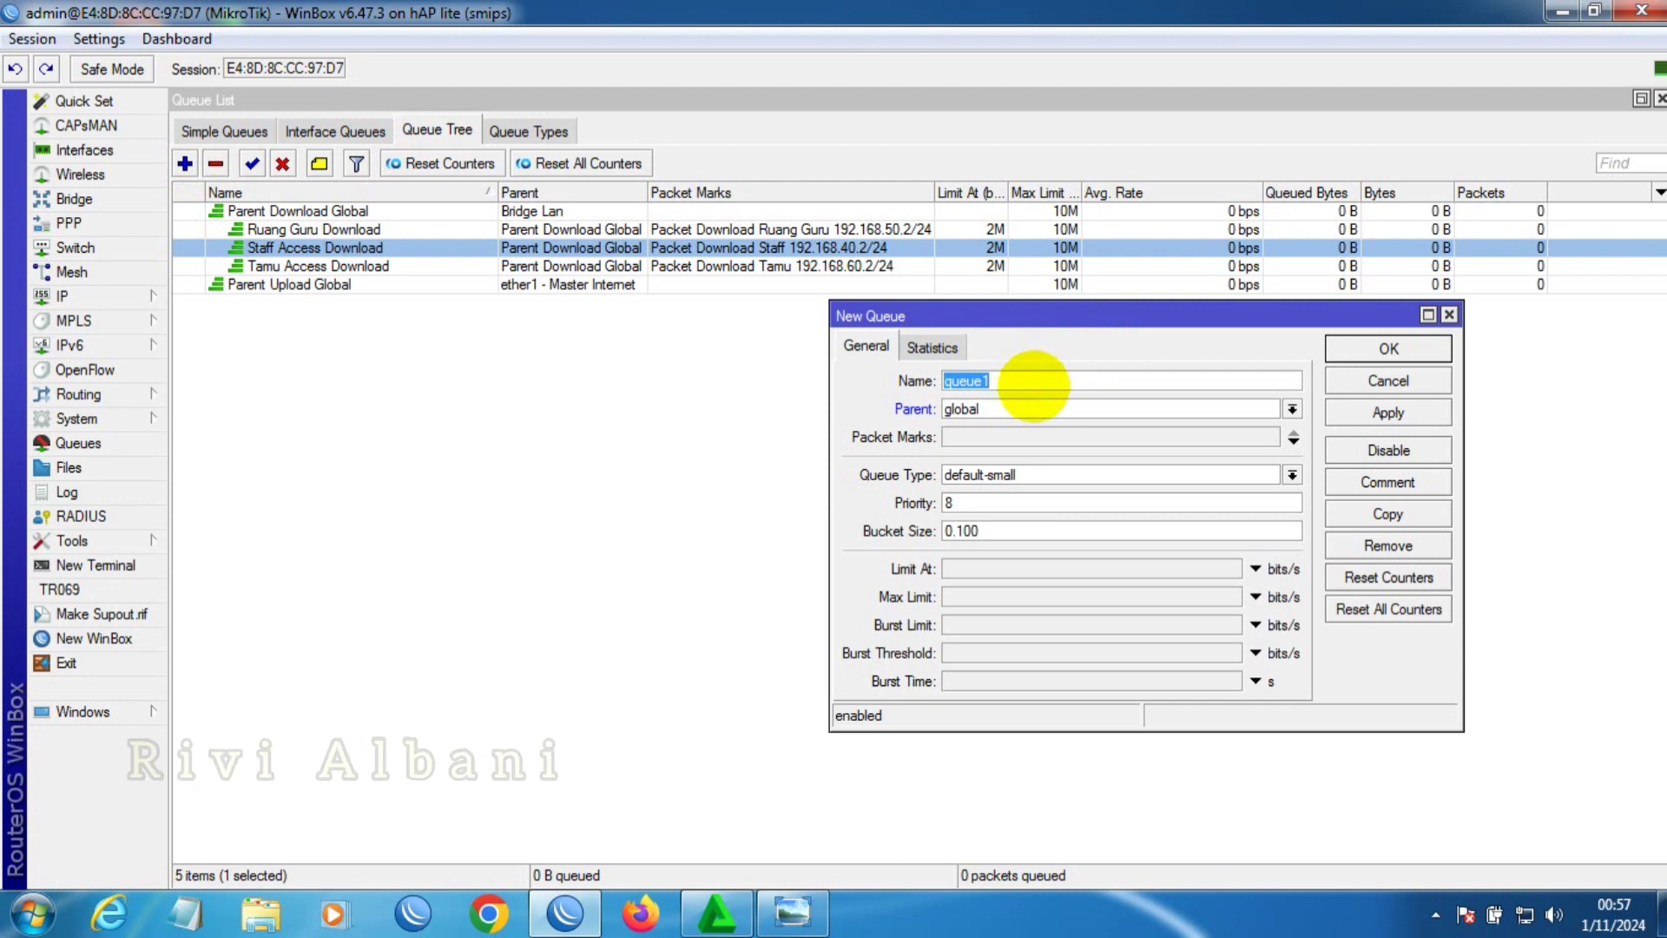
{"action": "type", "text": "Staff Upload"}
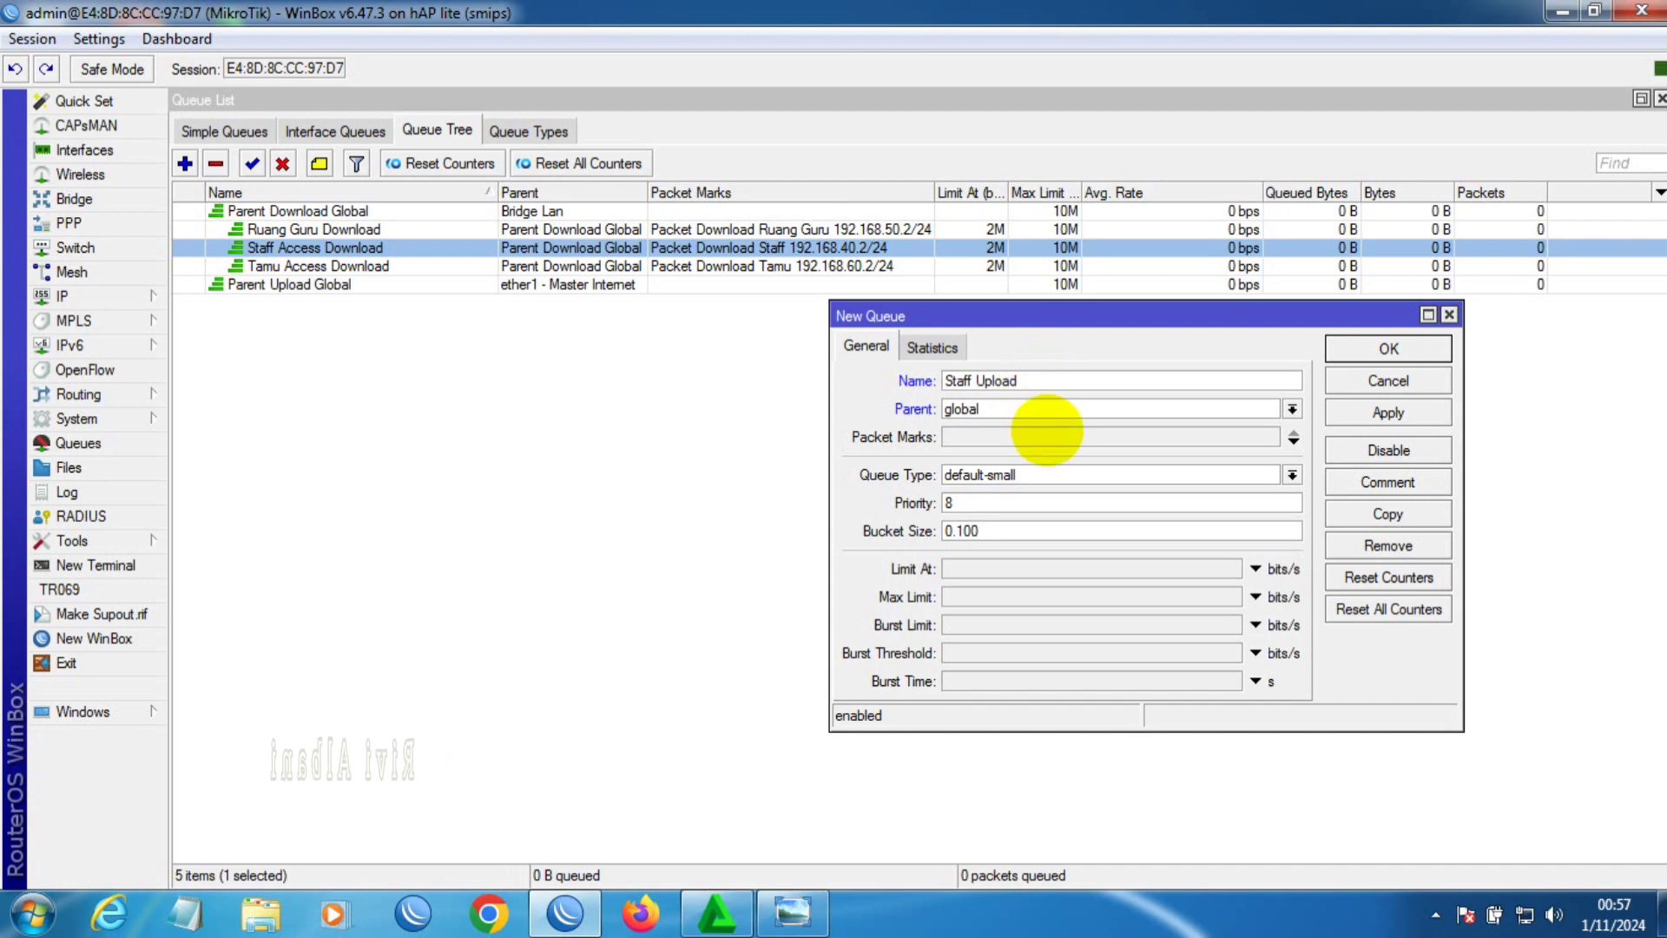
{"action": "left_click", "coordinate": [1291, 408]}
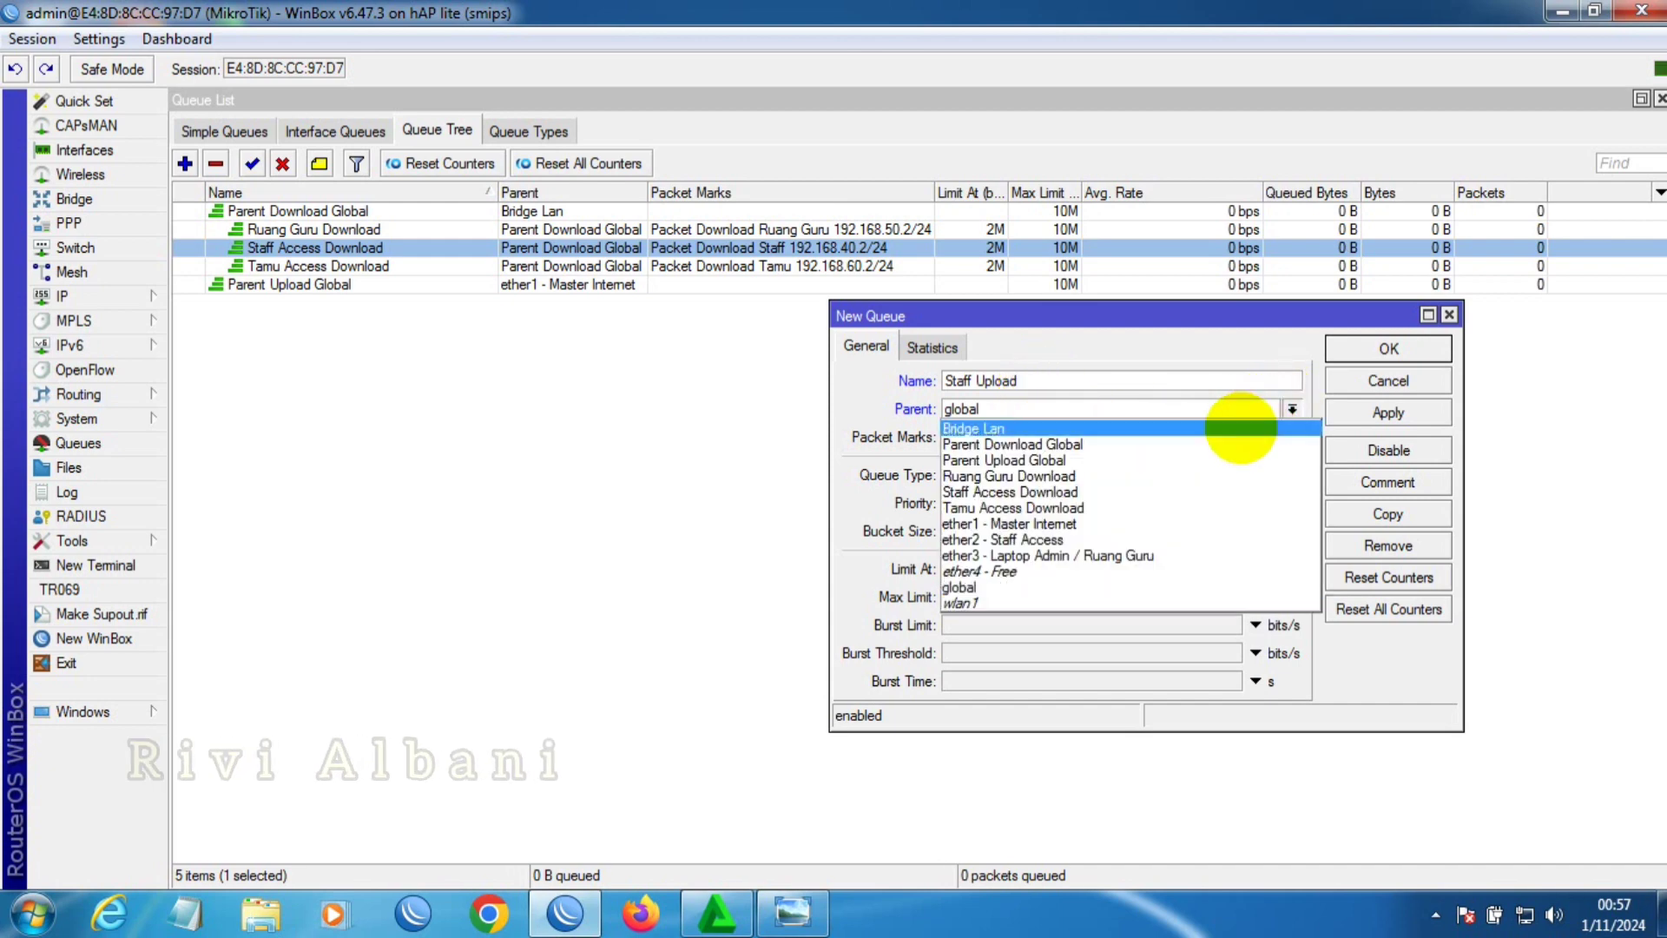
{"action": "left_click", "coordinate": [1048, 458]}
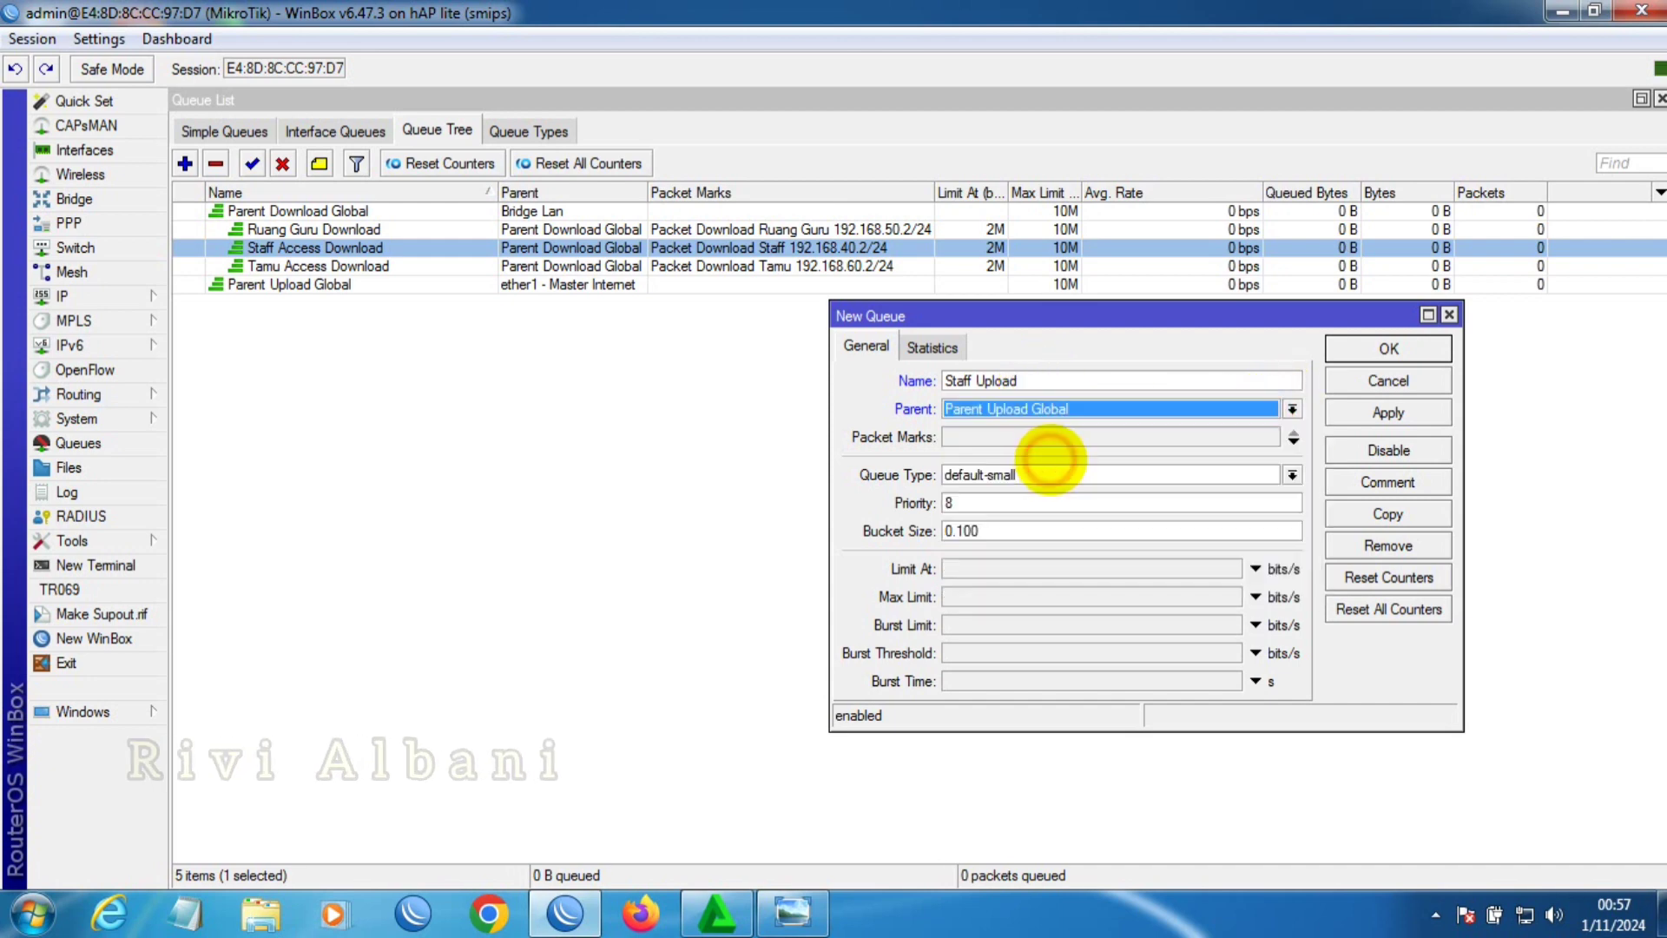
- Assign packet mark "Packet Staff Upload 192.168.40.2/24" to the Staff Upload queue and set its priority to 1, following the network diagram
{"action": "left_click", "coordinate": [1269, 437]}
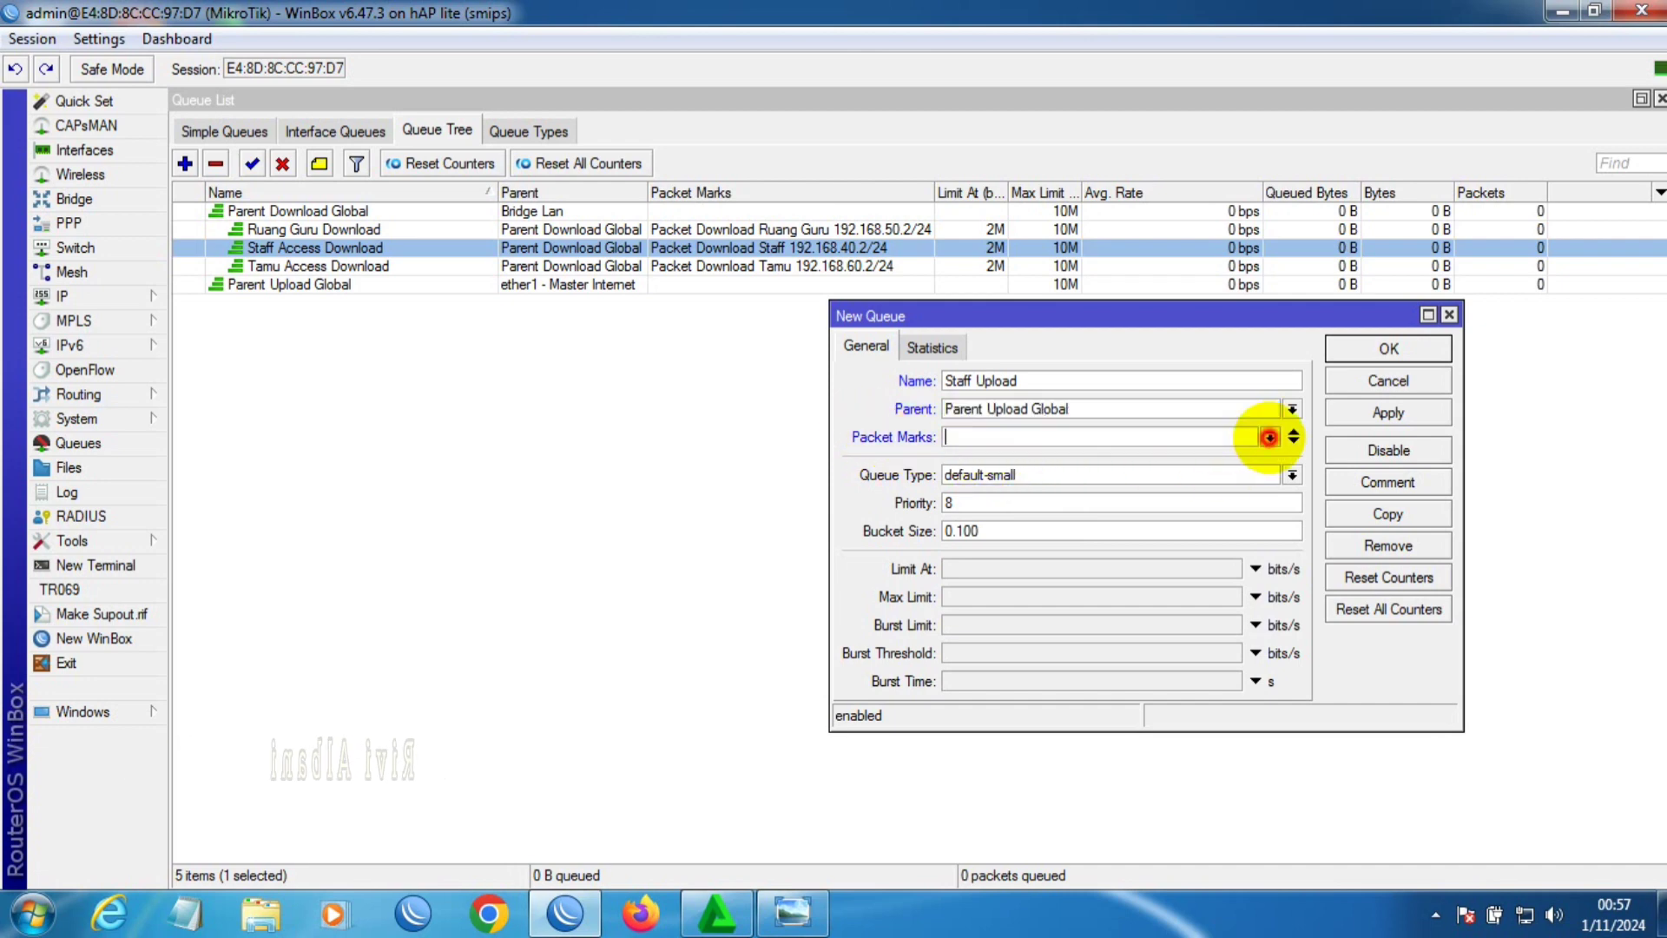
{"action": "left_click", "coordinate": [1269, 437]}
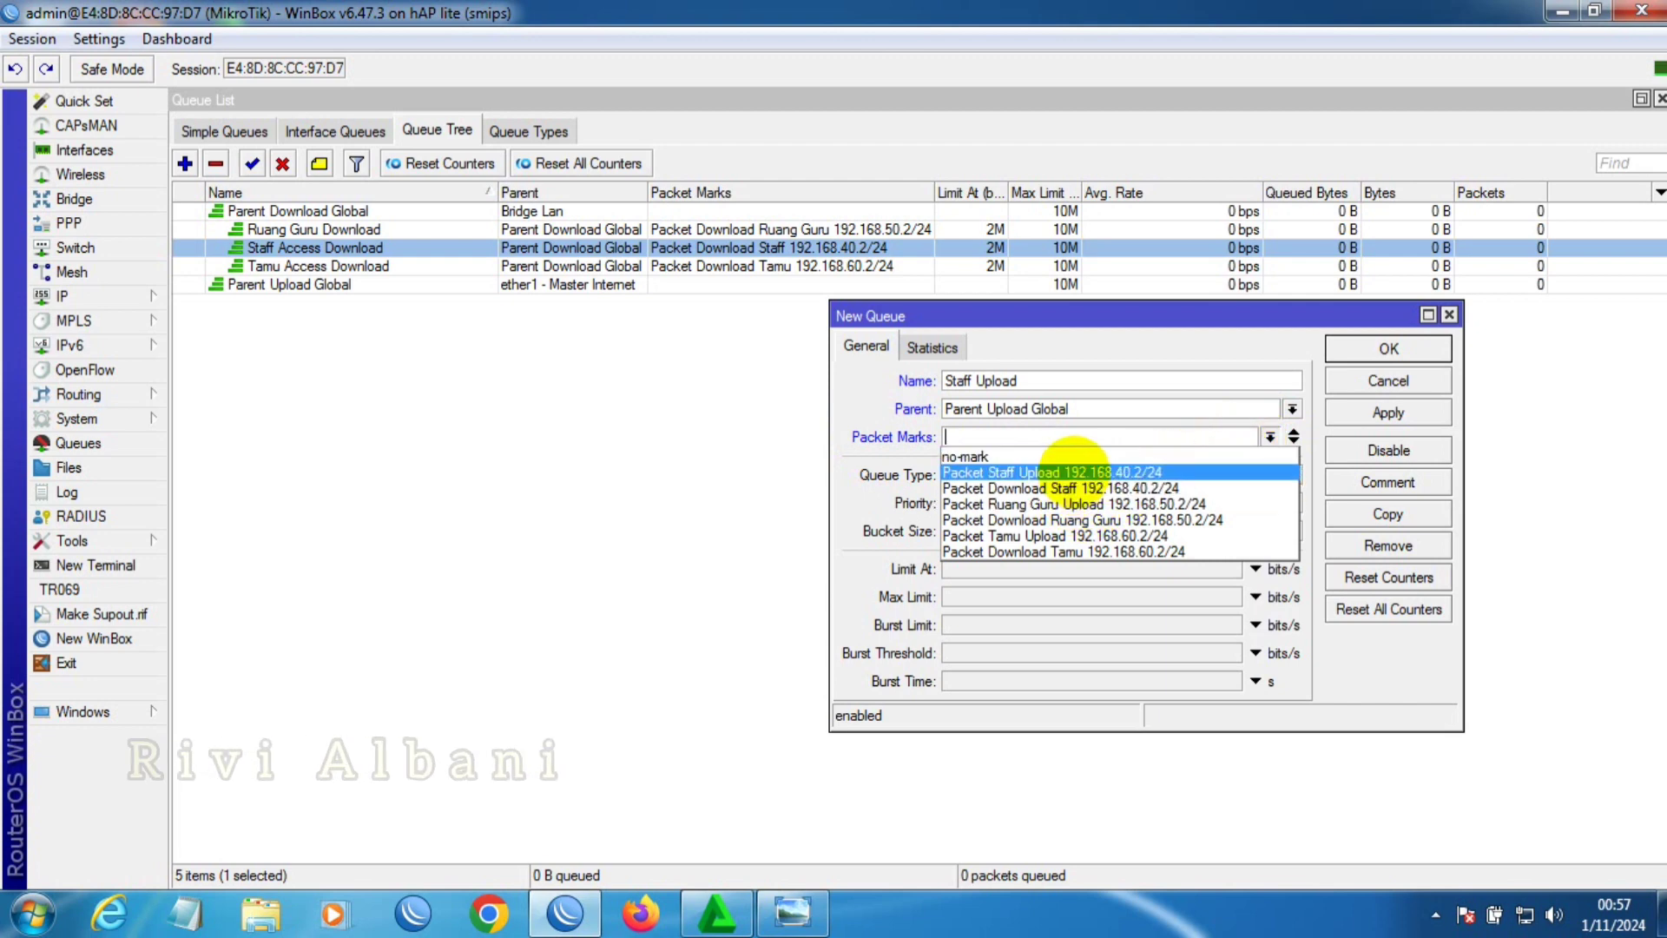
{"action": "left_click", "coordinate": [1074, 471]}
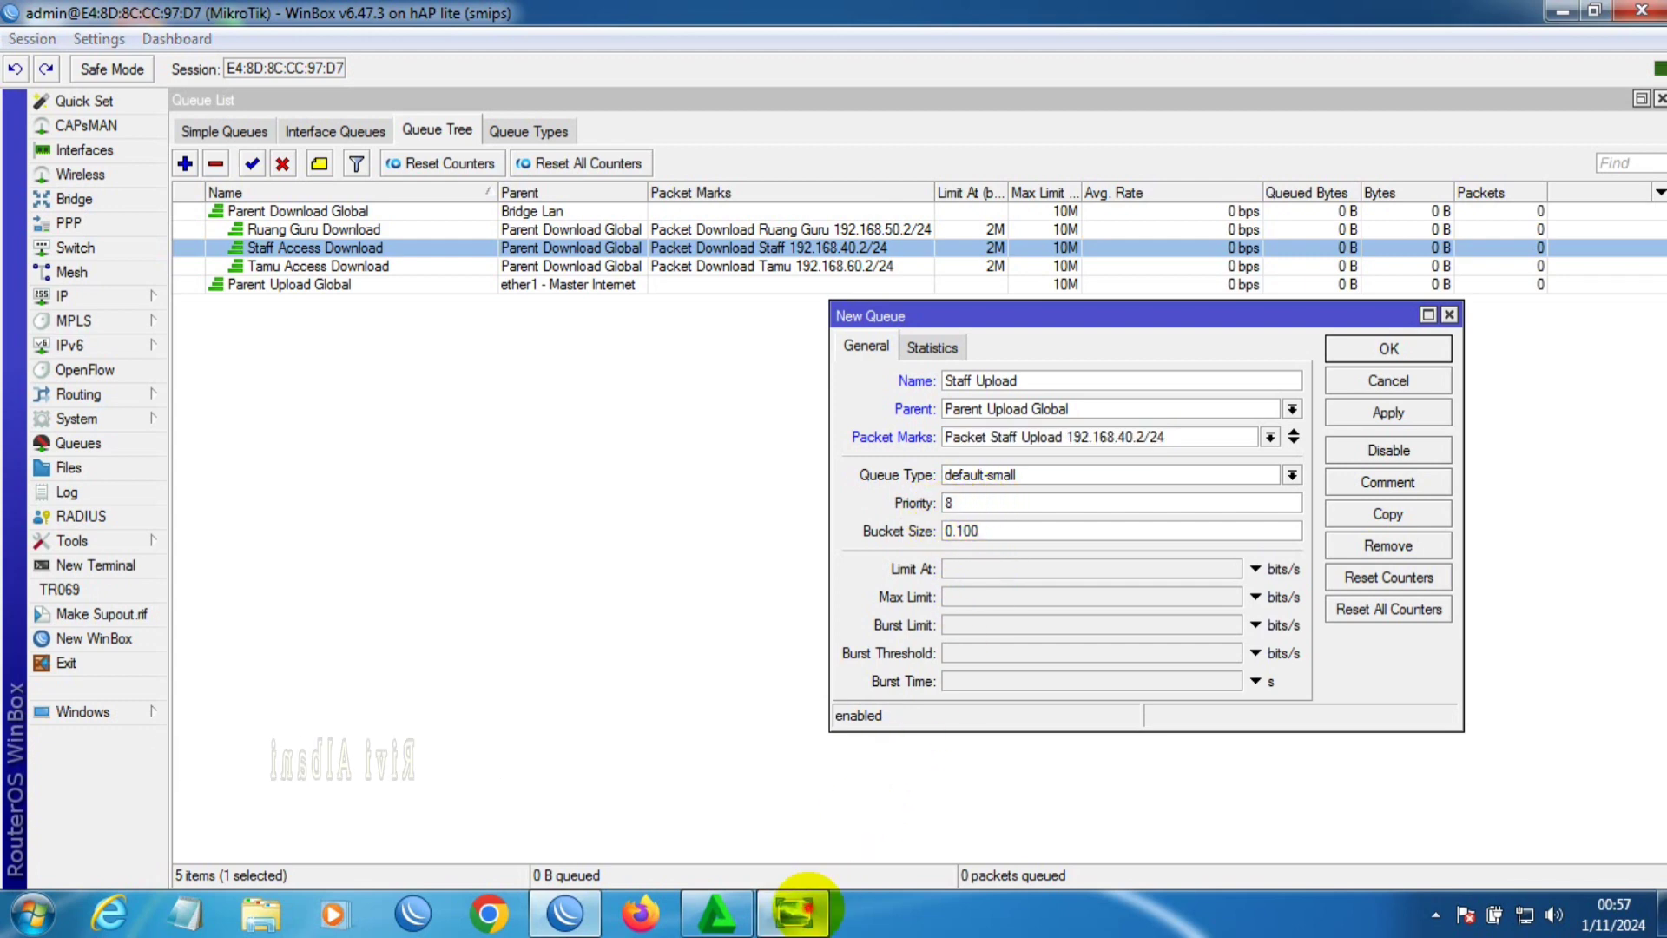
{"action": "left_click", "coordinate": [804, 909]}
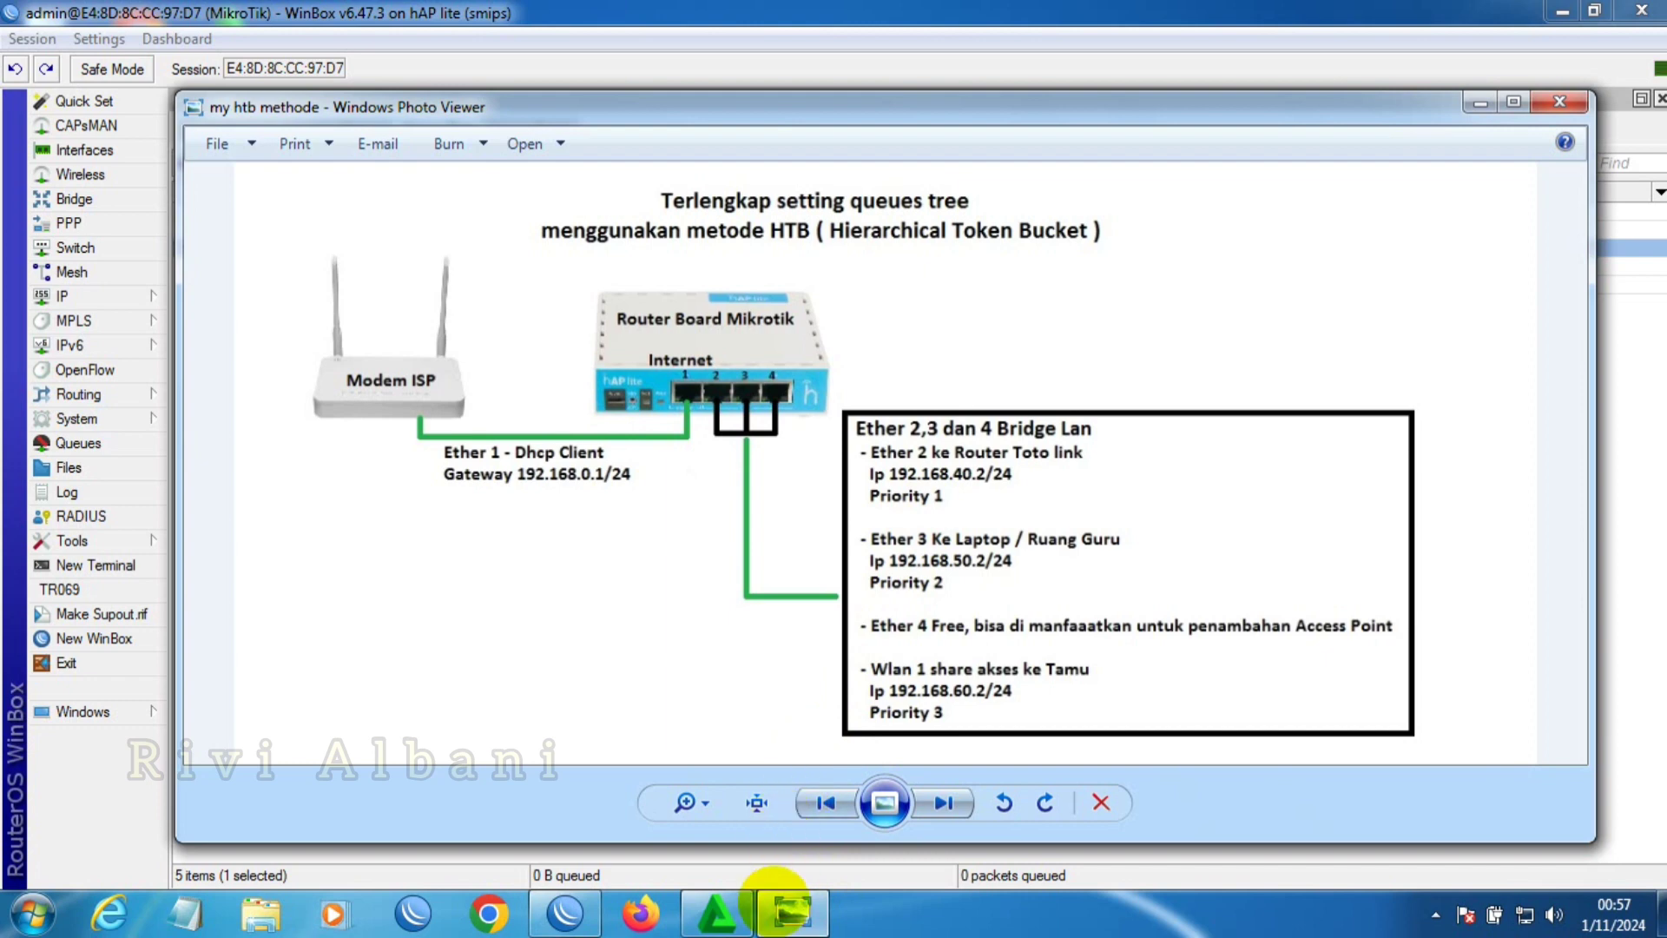
{"action": "left_click", "coordinate": [777, 903]}
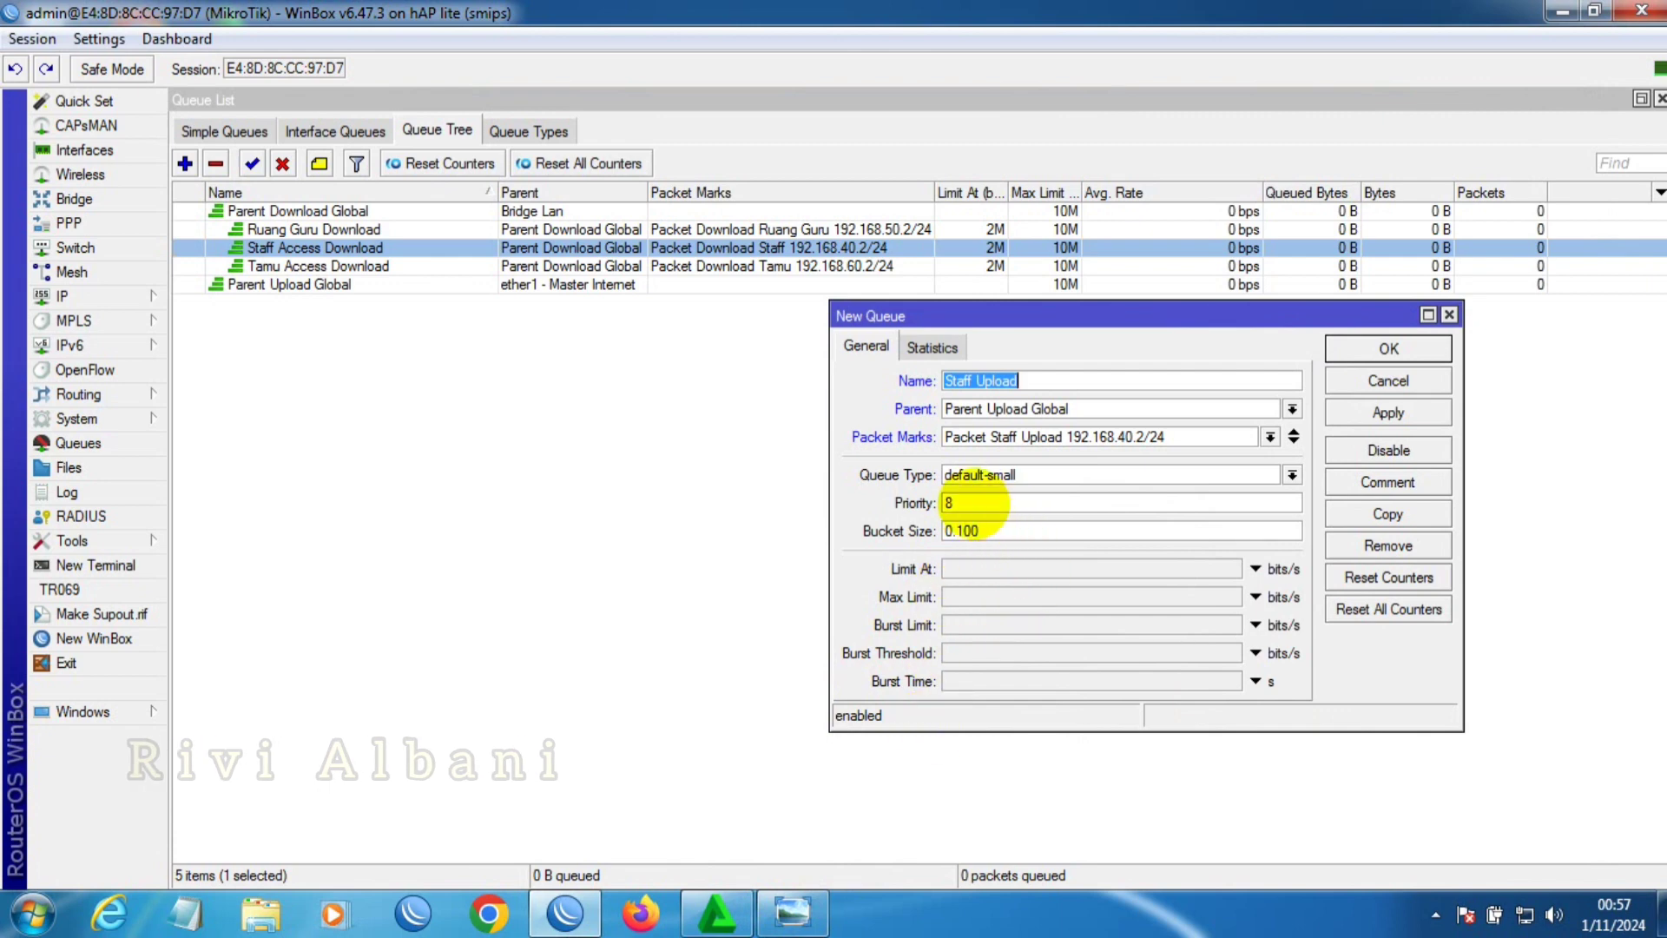
{"action": "double_click", "coordinate": [950, 503]}
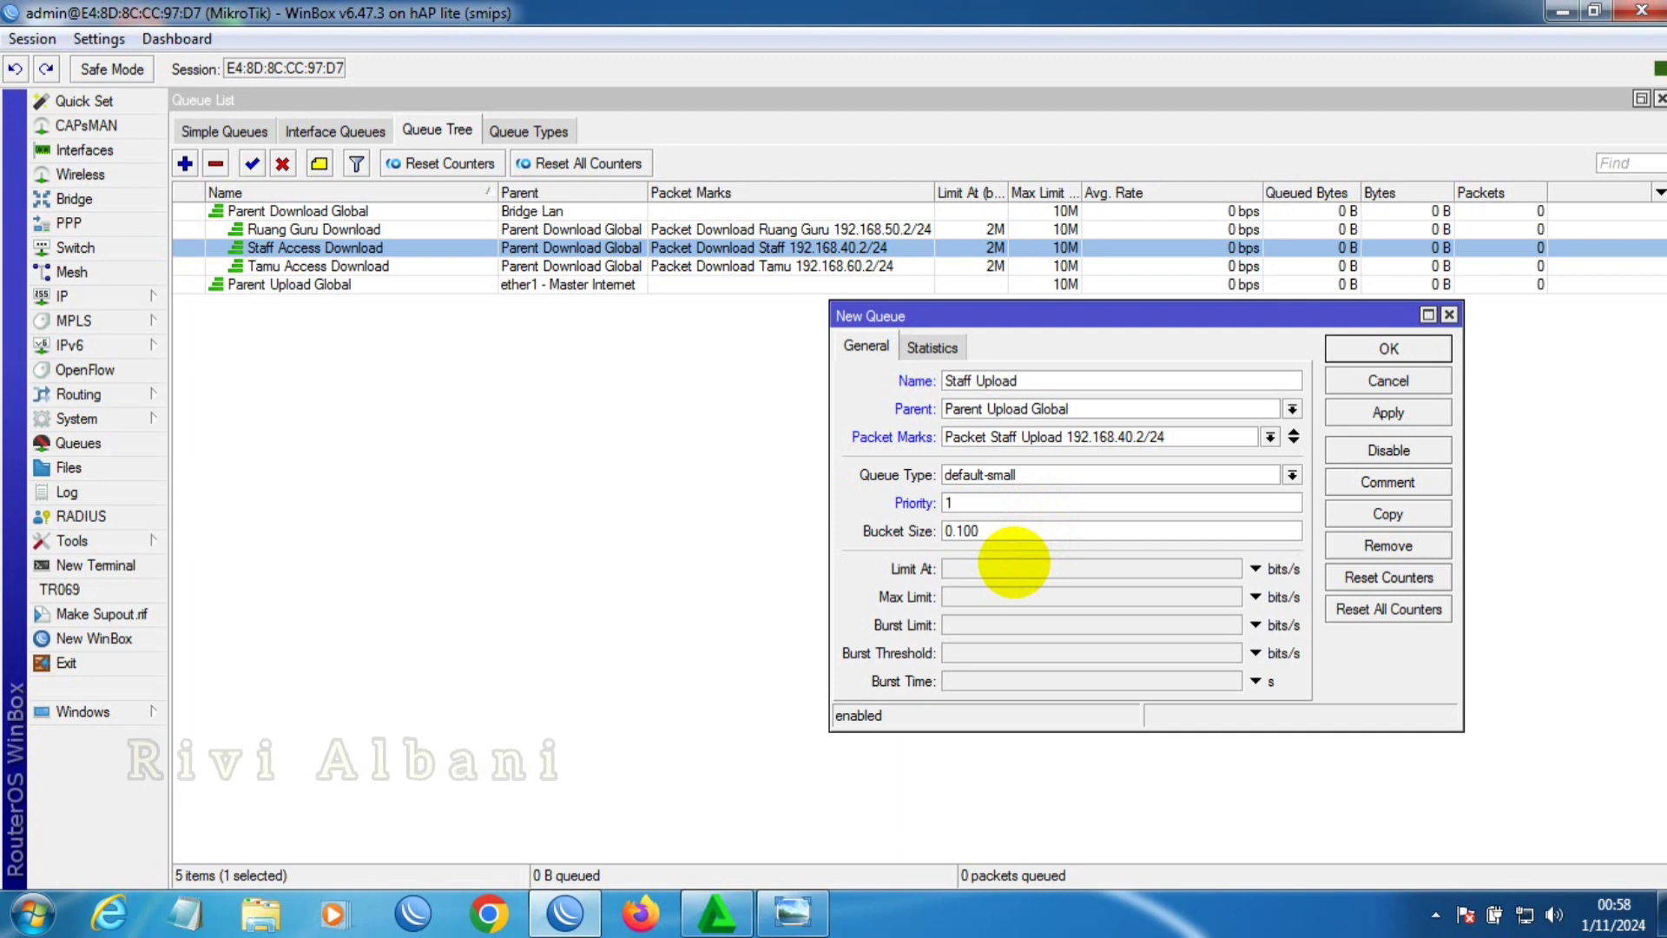
- Give the Staff Upload queue a guaranteed limit of 2M and a max limit of 10M, and save it
{"action": "left_click", "coordinate": [981, 566]}
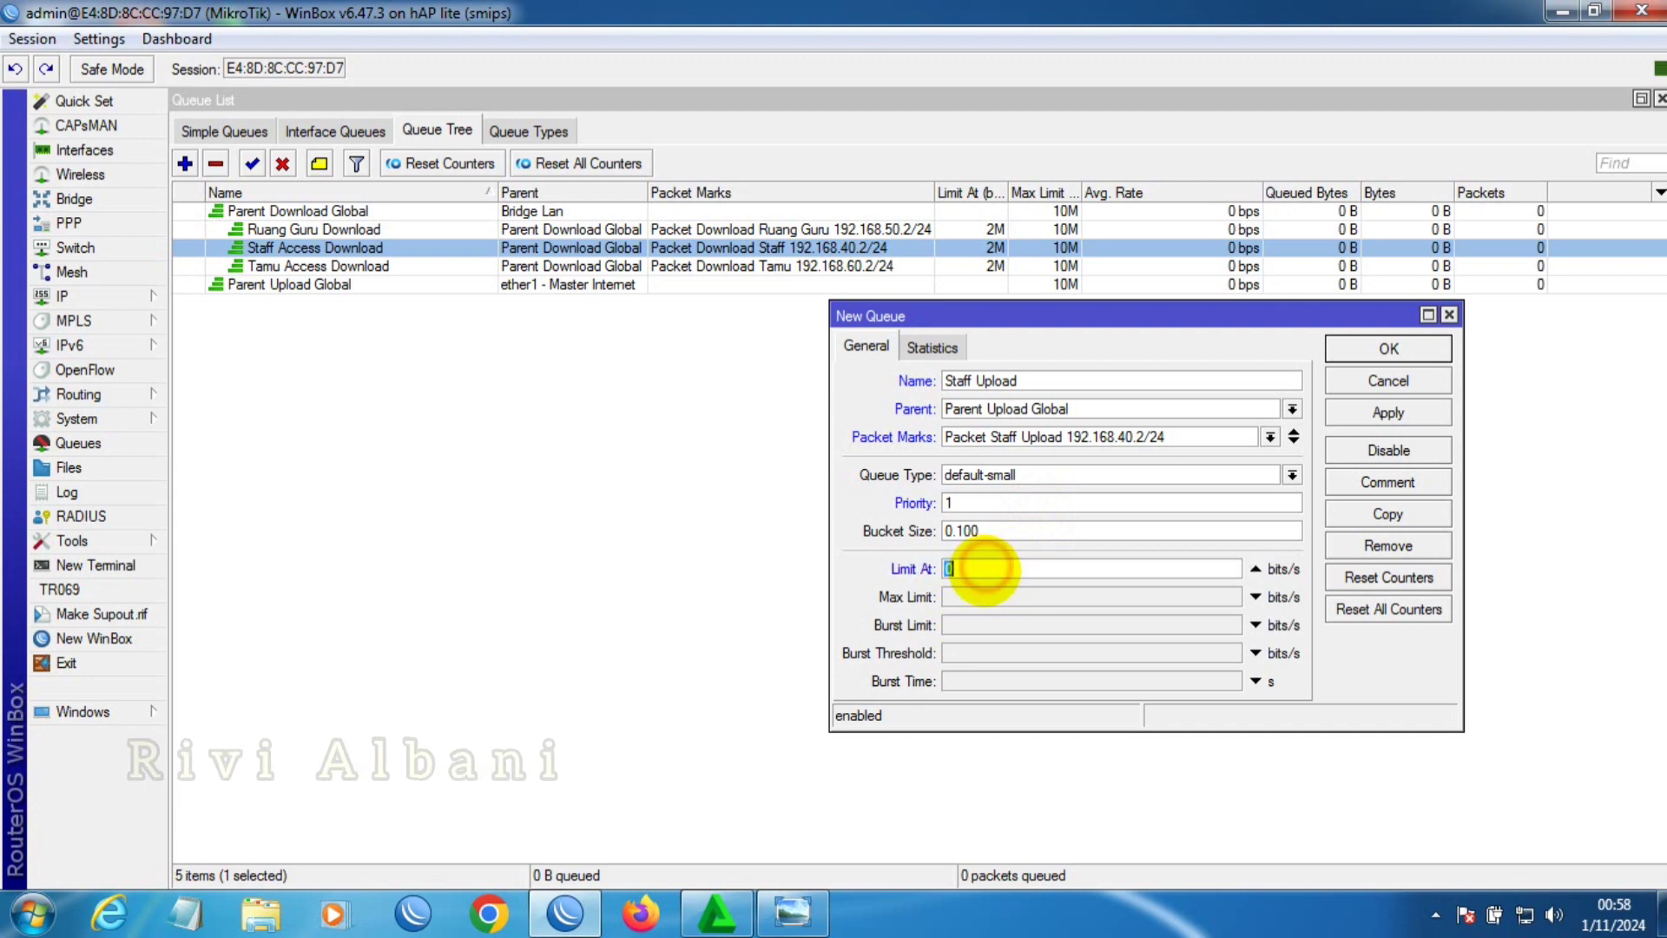
{"action": "type", "text": "2m"}
{"action": "left_click", "coordinate": [994, 595]}
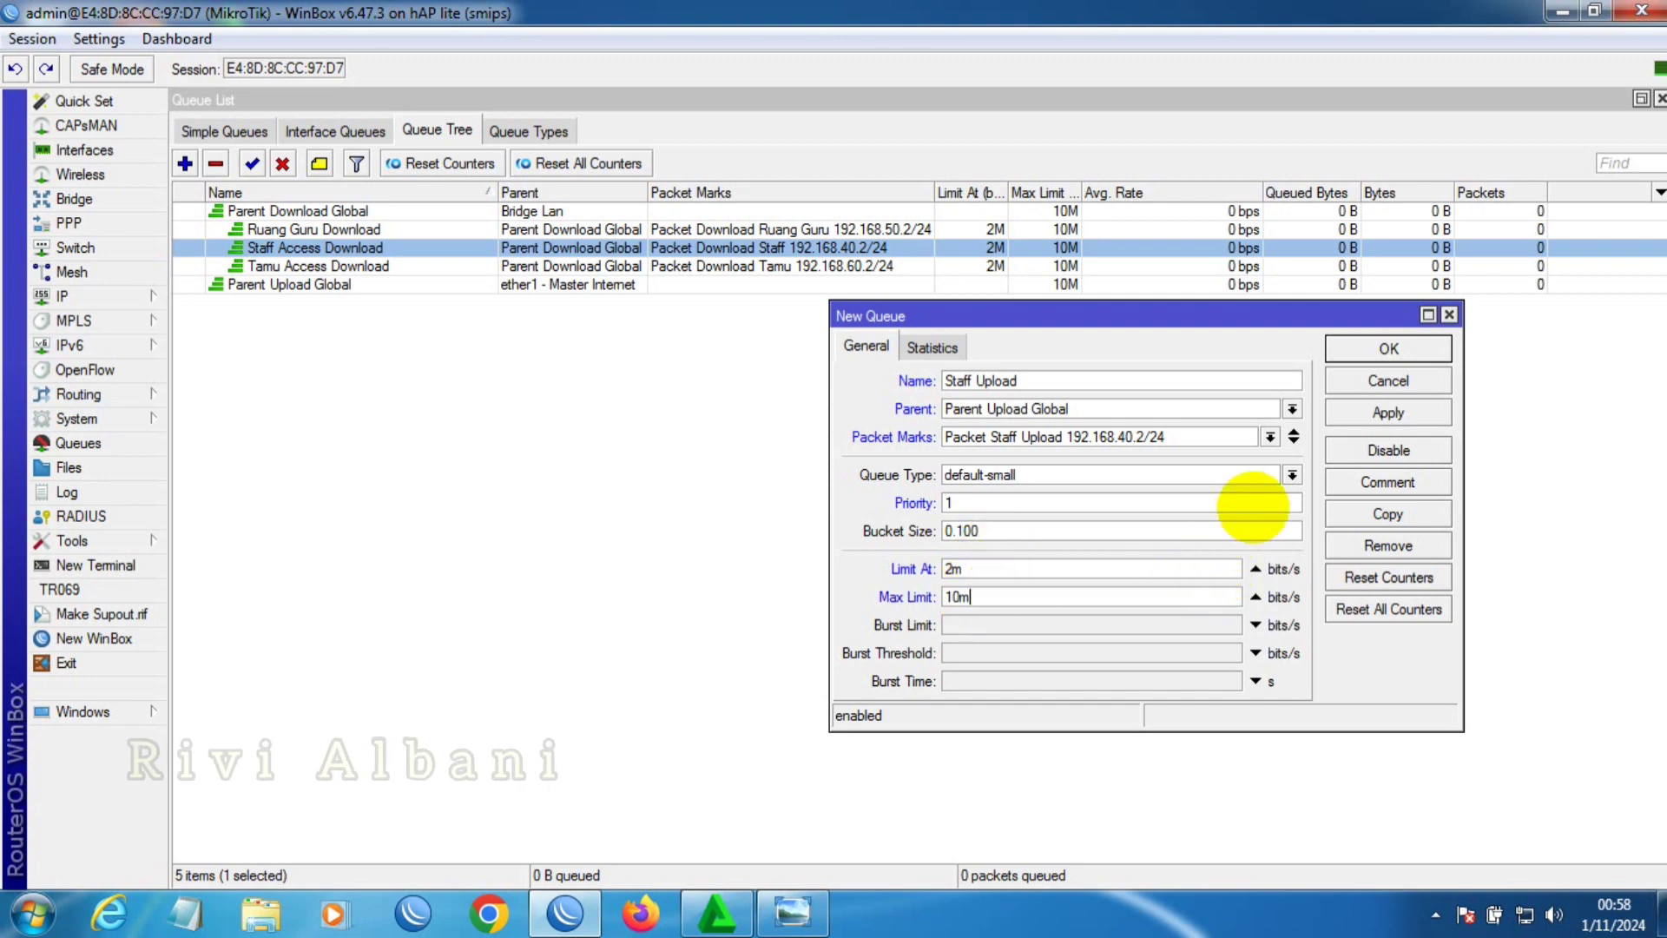
{"action": "left_click", "coordinate": [1388, 413]}
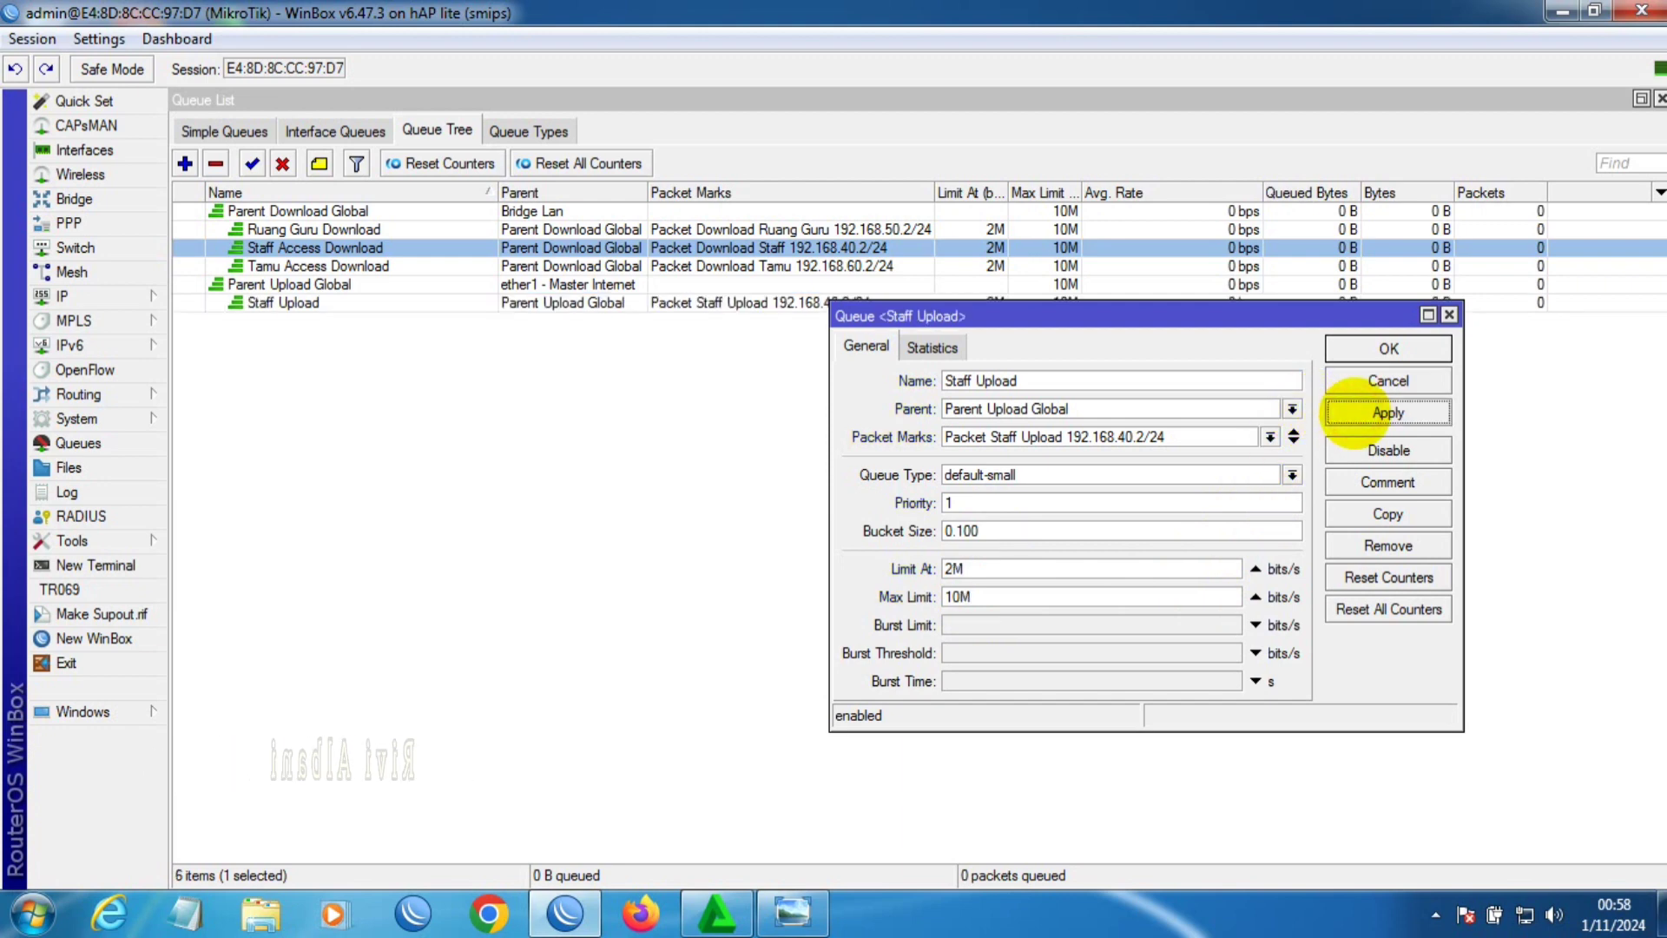
{"action": "left_click", "coordinate": [1362, 346]}
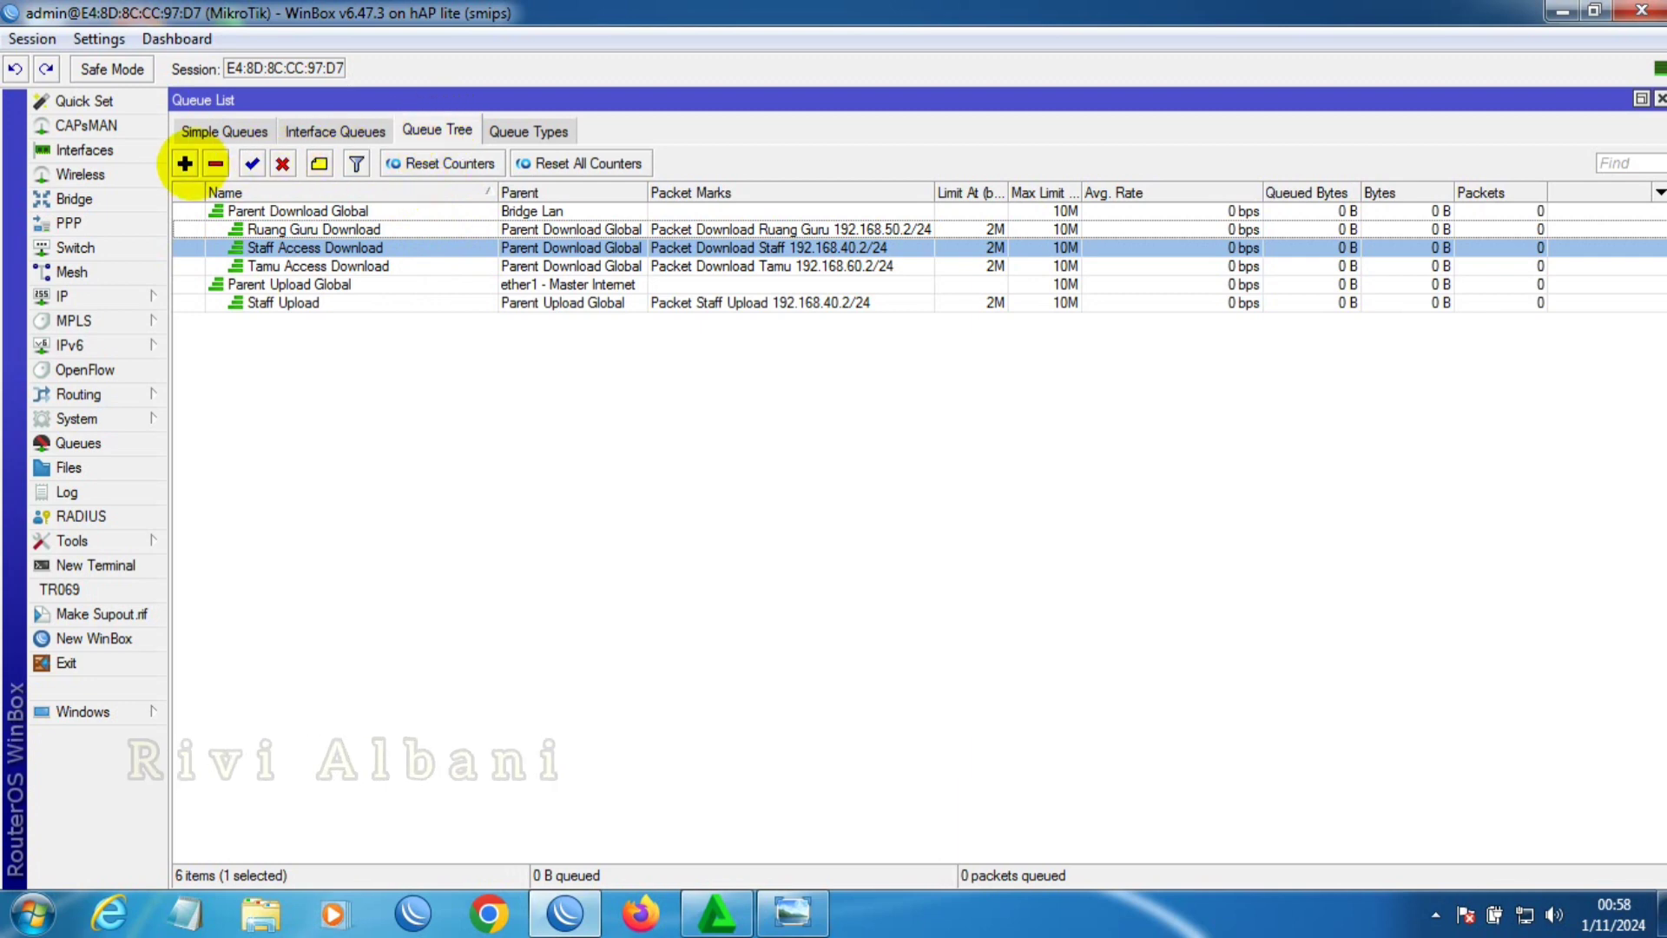
- Start a new queue tree entry named "Ruang Guru Upload" under the parent Parent Upload Global
{"action": "left_click", "coordinate": [185, 164]}
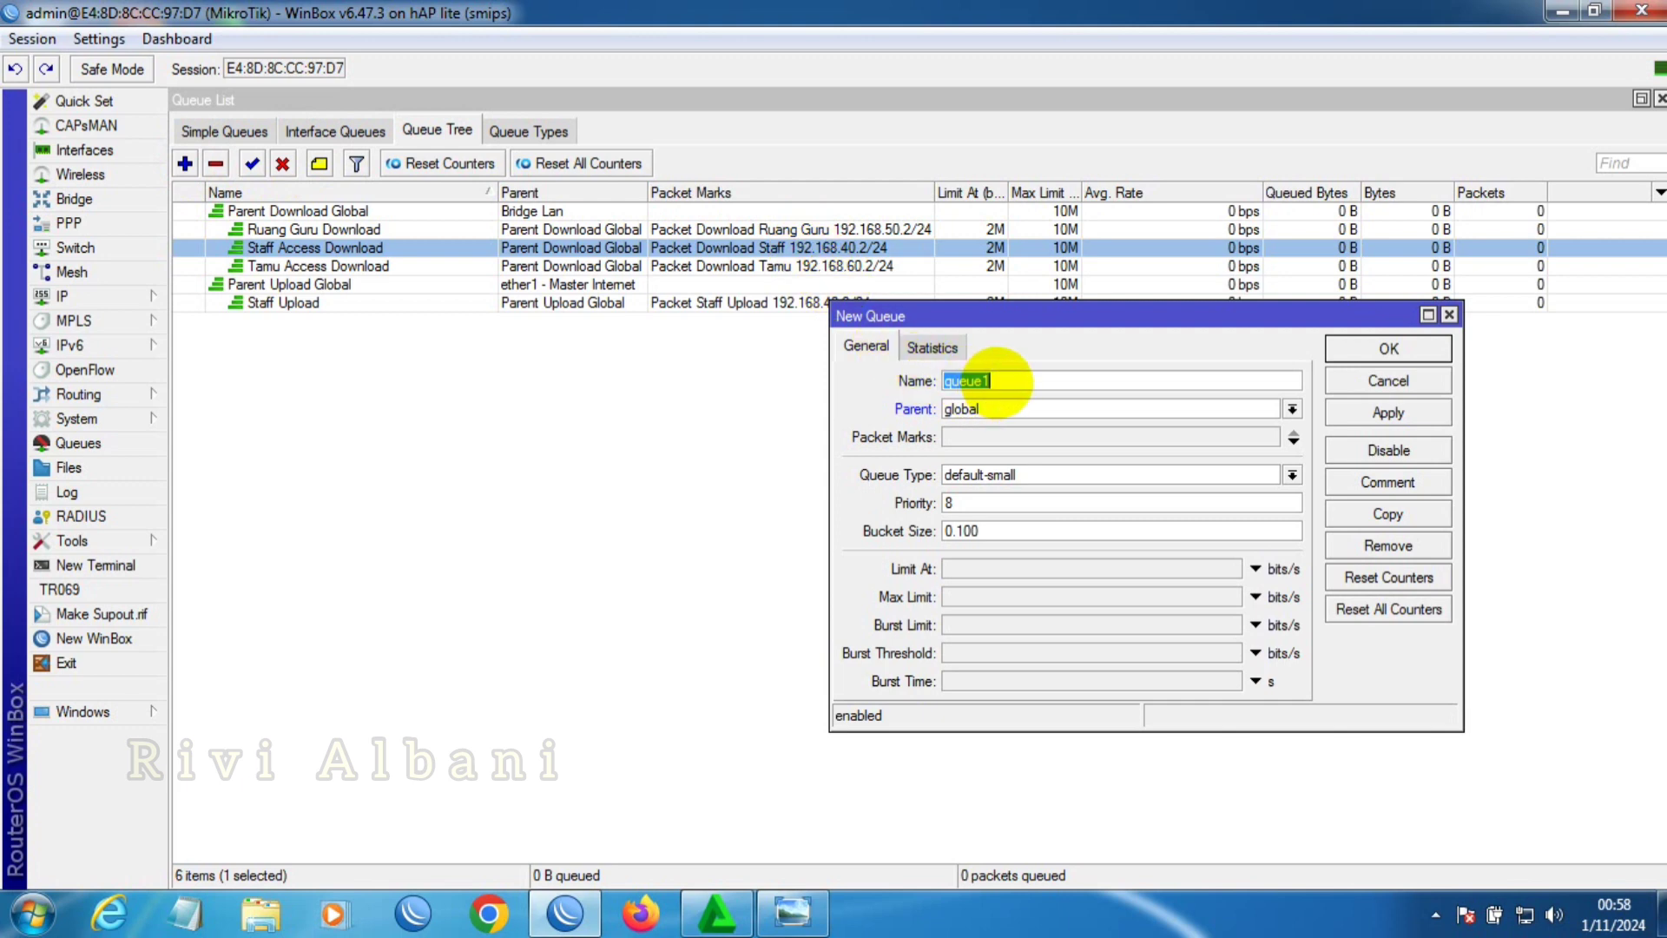
{"action": "type", "text": "R"}
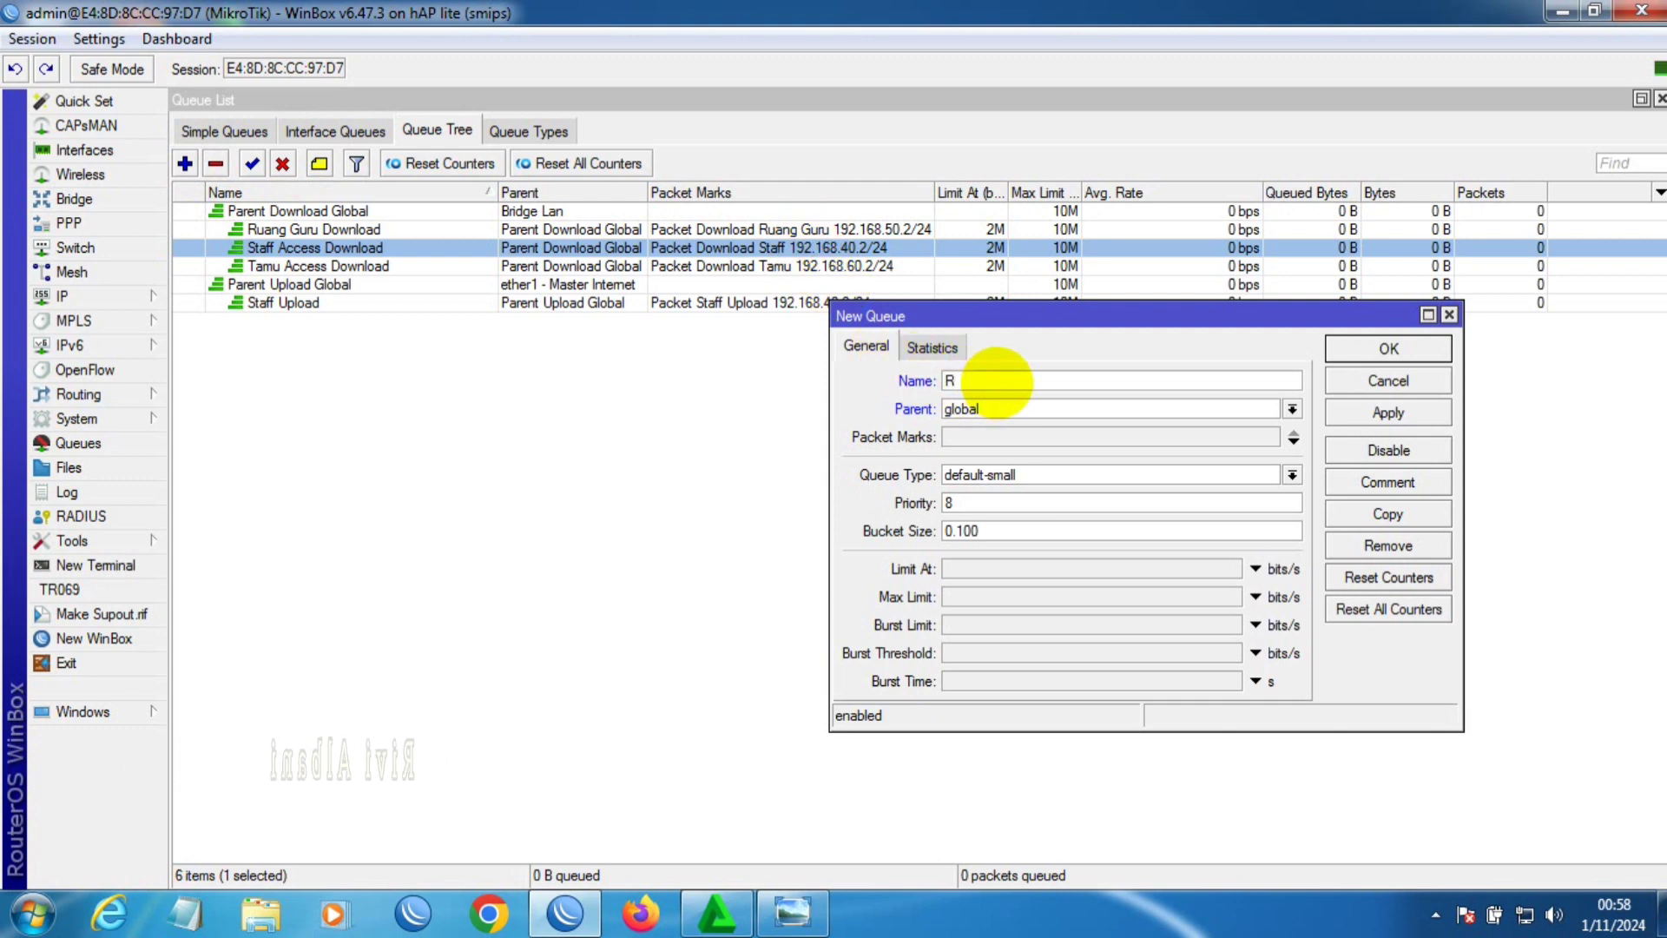
{"action": "type", "text": "uang G"}
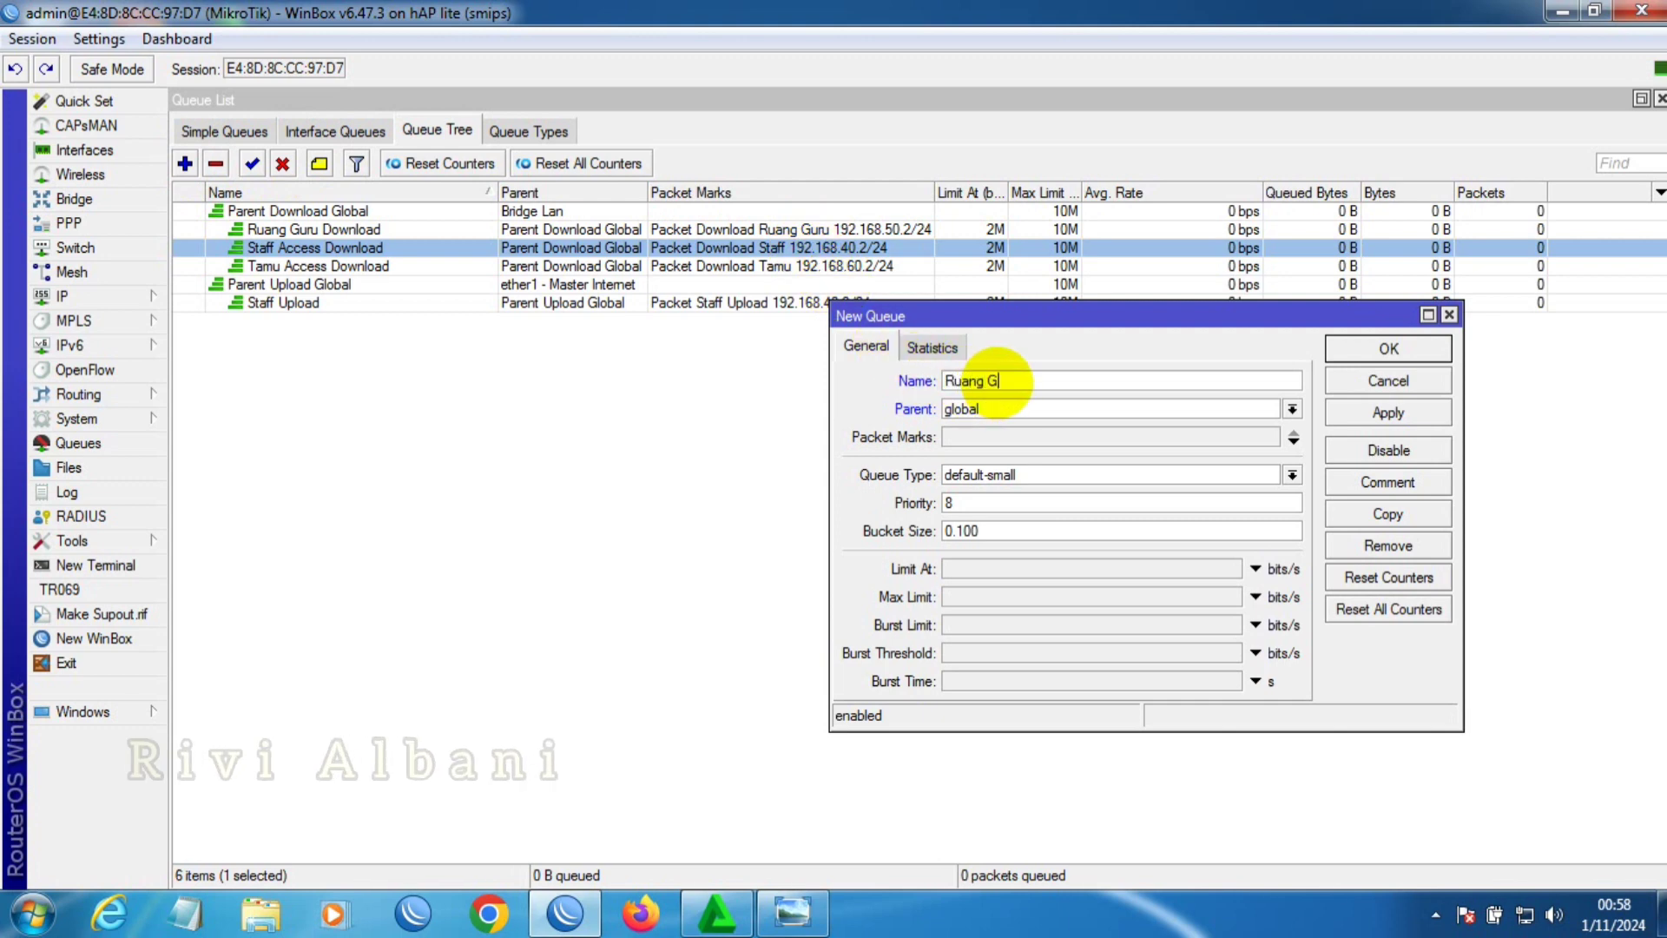
{"action": "type", "text": "uru Upload"}
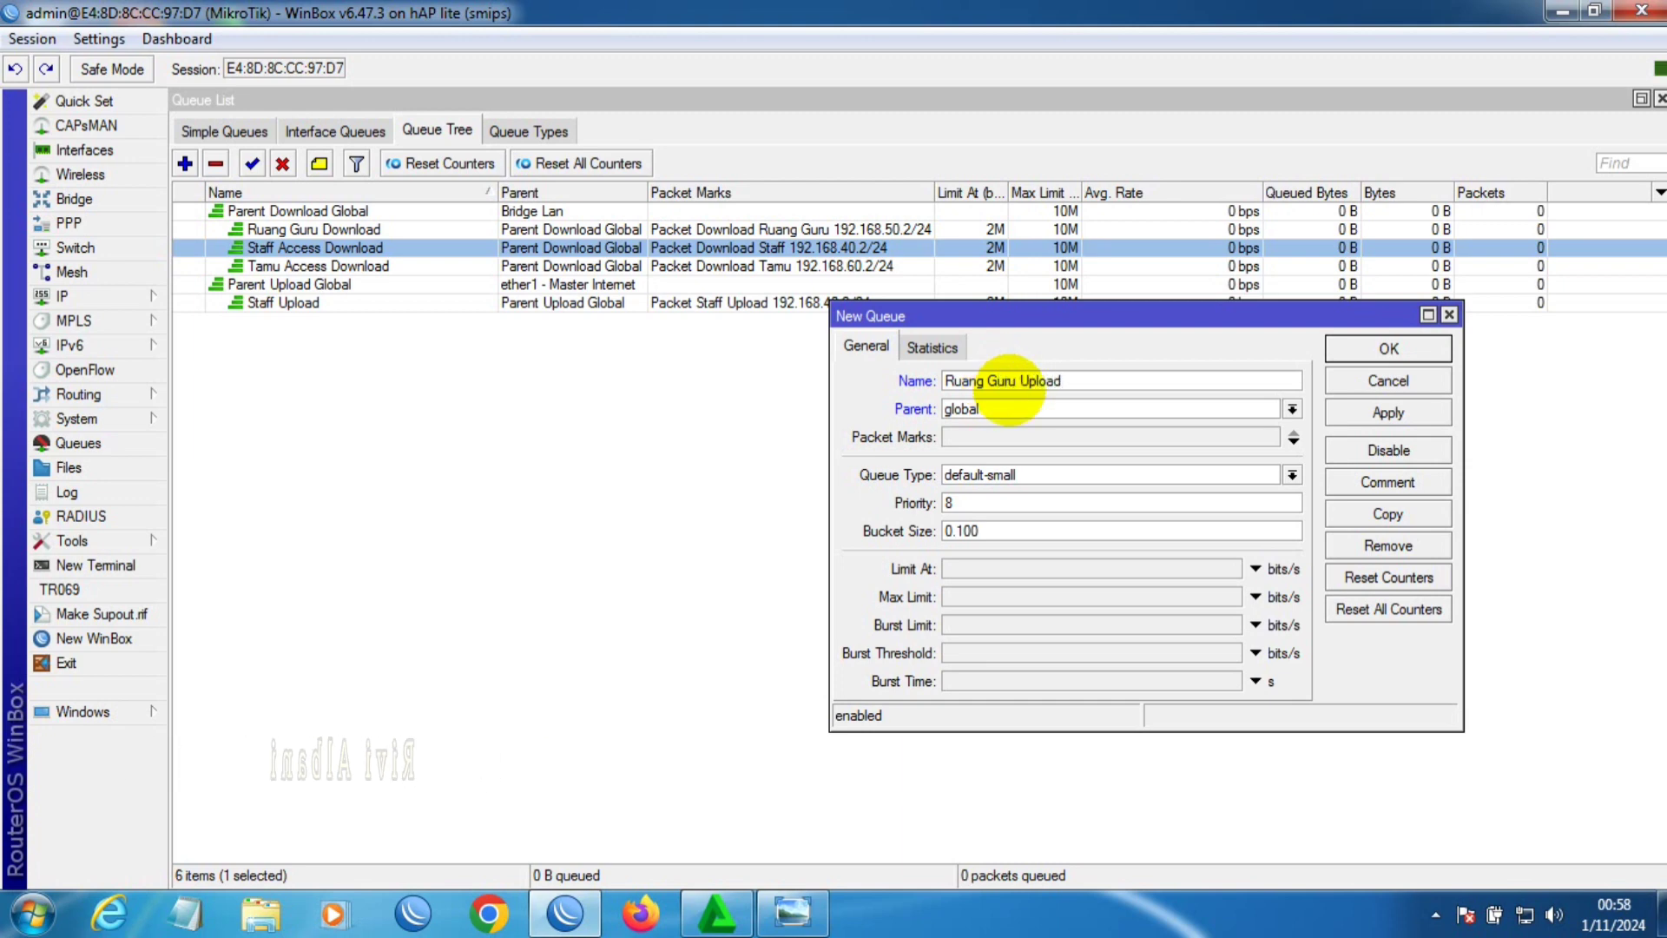
{"action": "left_click", "coordinate": [1158, 415]}
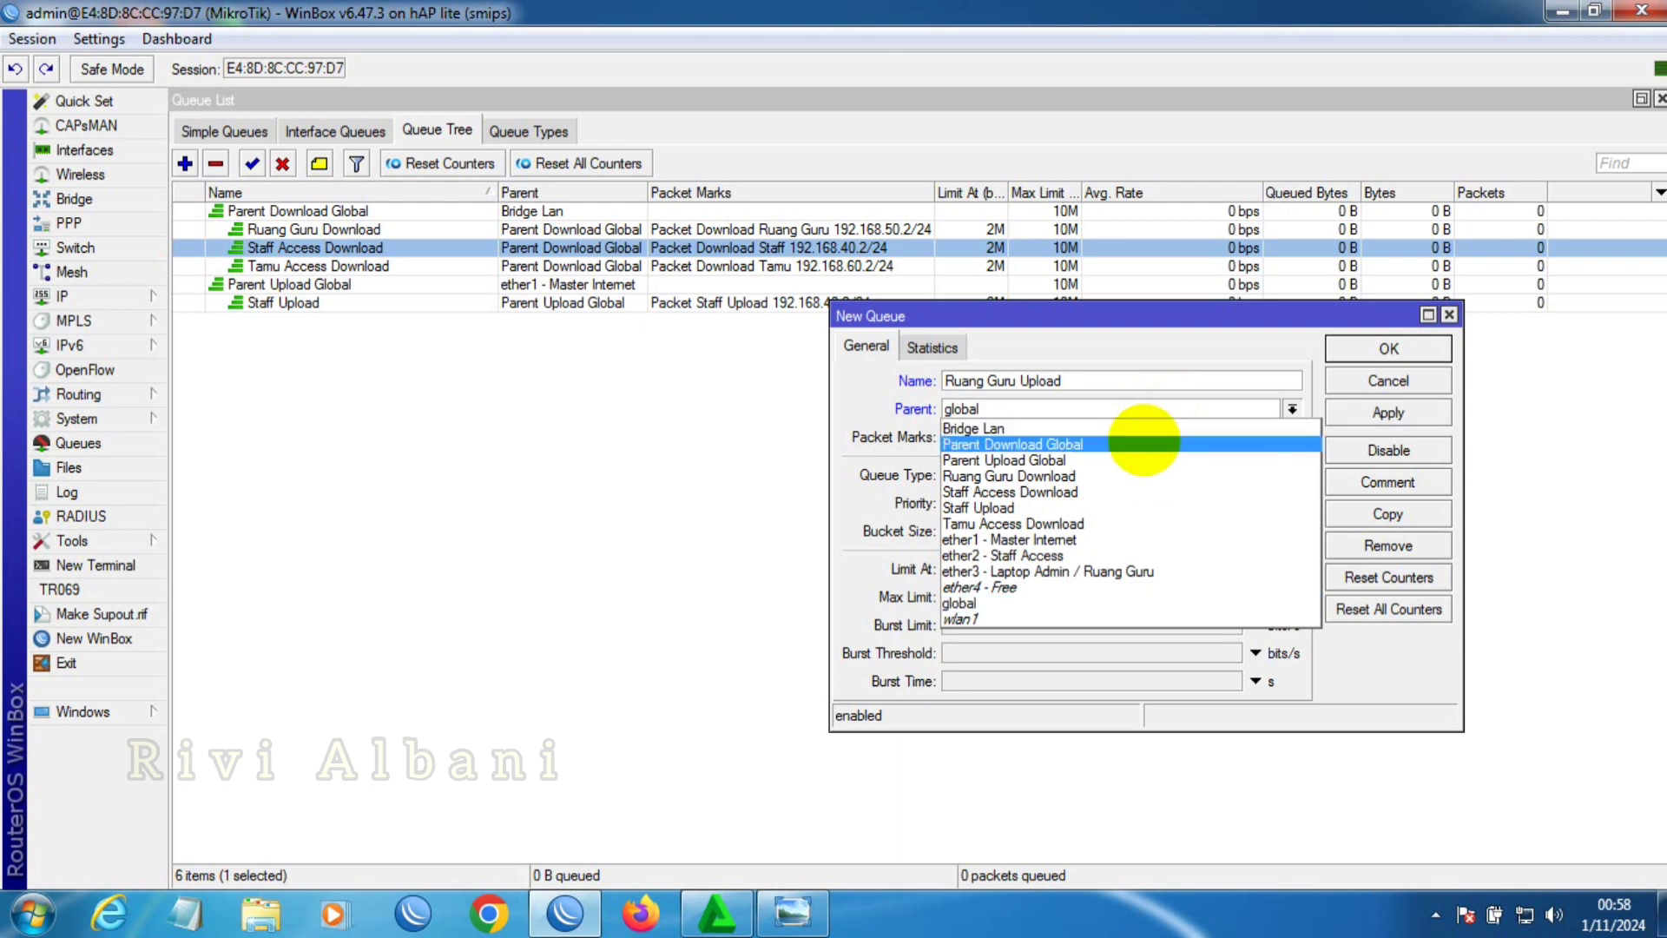
{"action": "left_click", "coordinate": [1068, 455]}
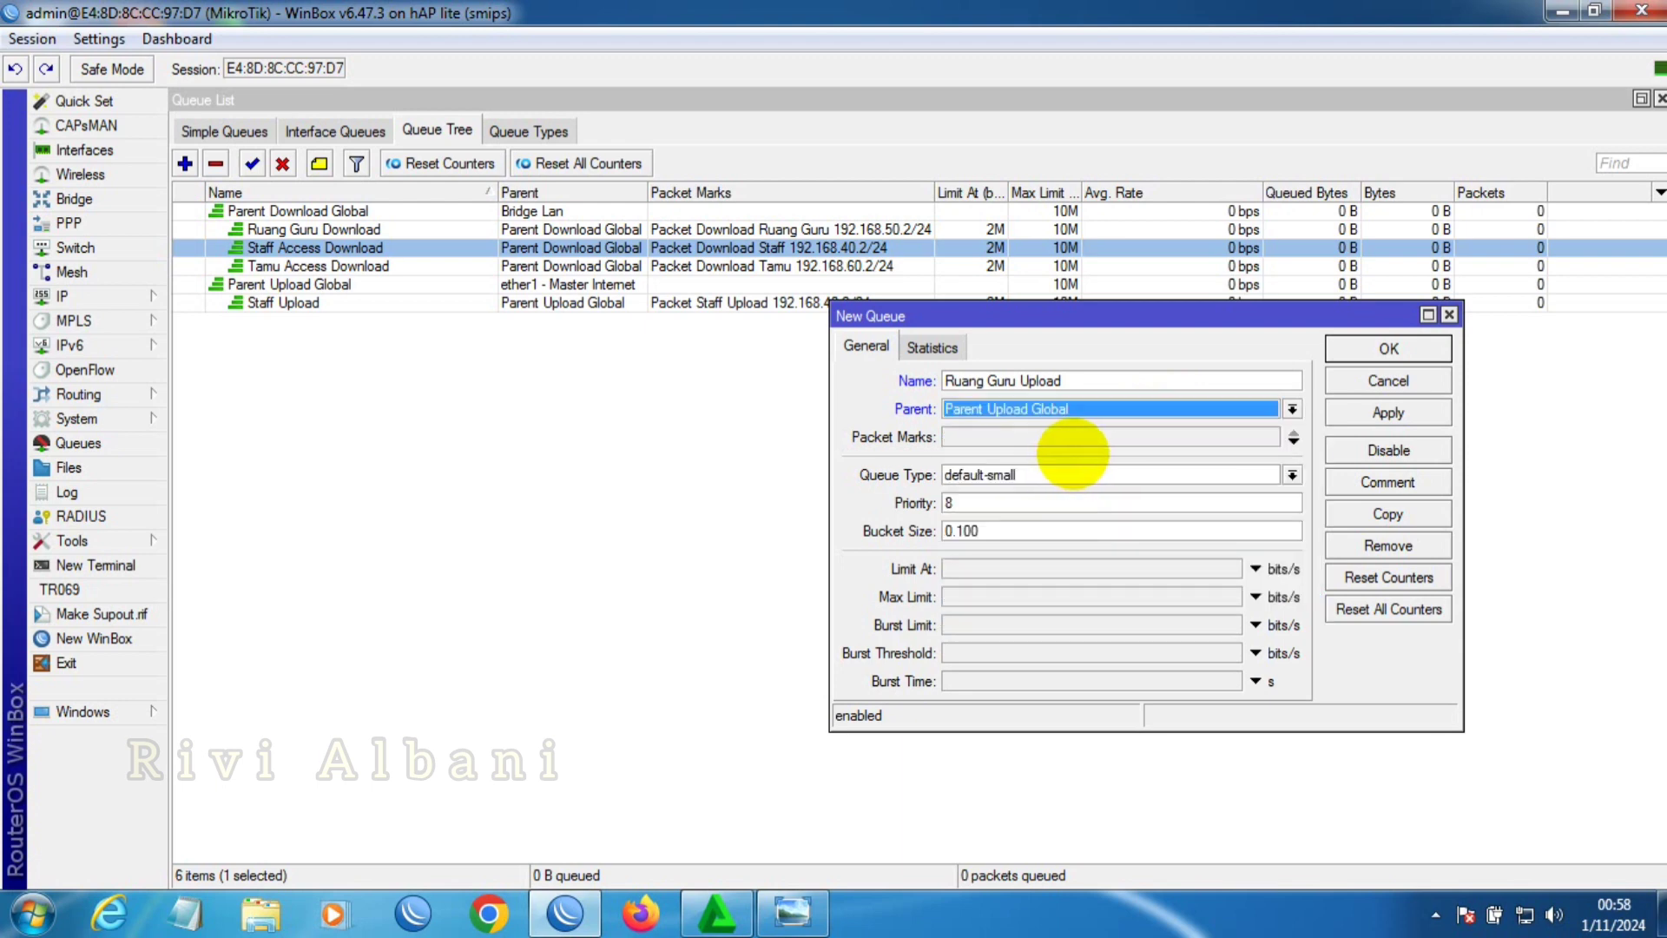
- Assign packet mark "Packet Ruang Guru Upload 192.168.50.2/24" to the Ruang Guru Upload queue and set its priority to 2
{"action": "left_click", "coordinate": [1081, 436]}
{"action": "left_click", "coordinate": [1269, 437]}
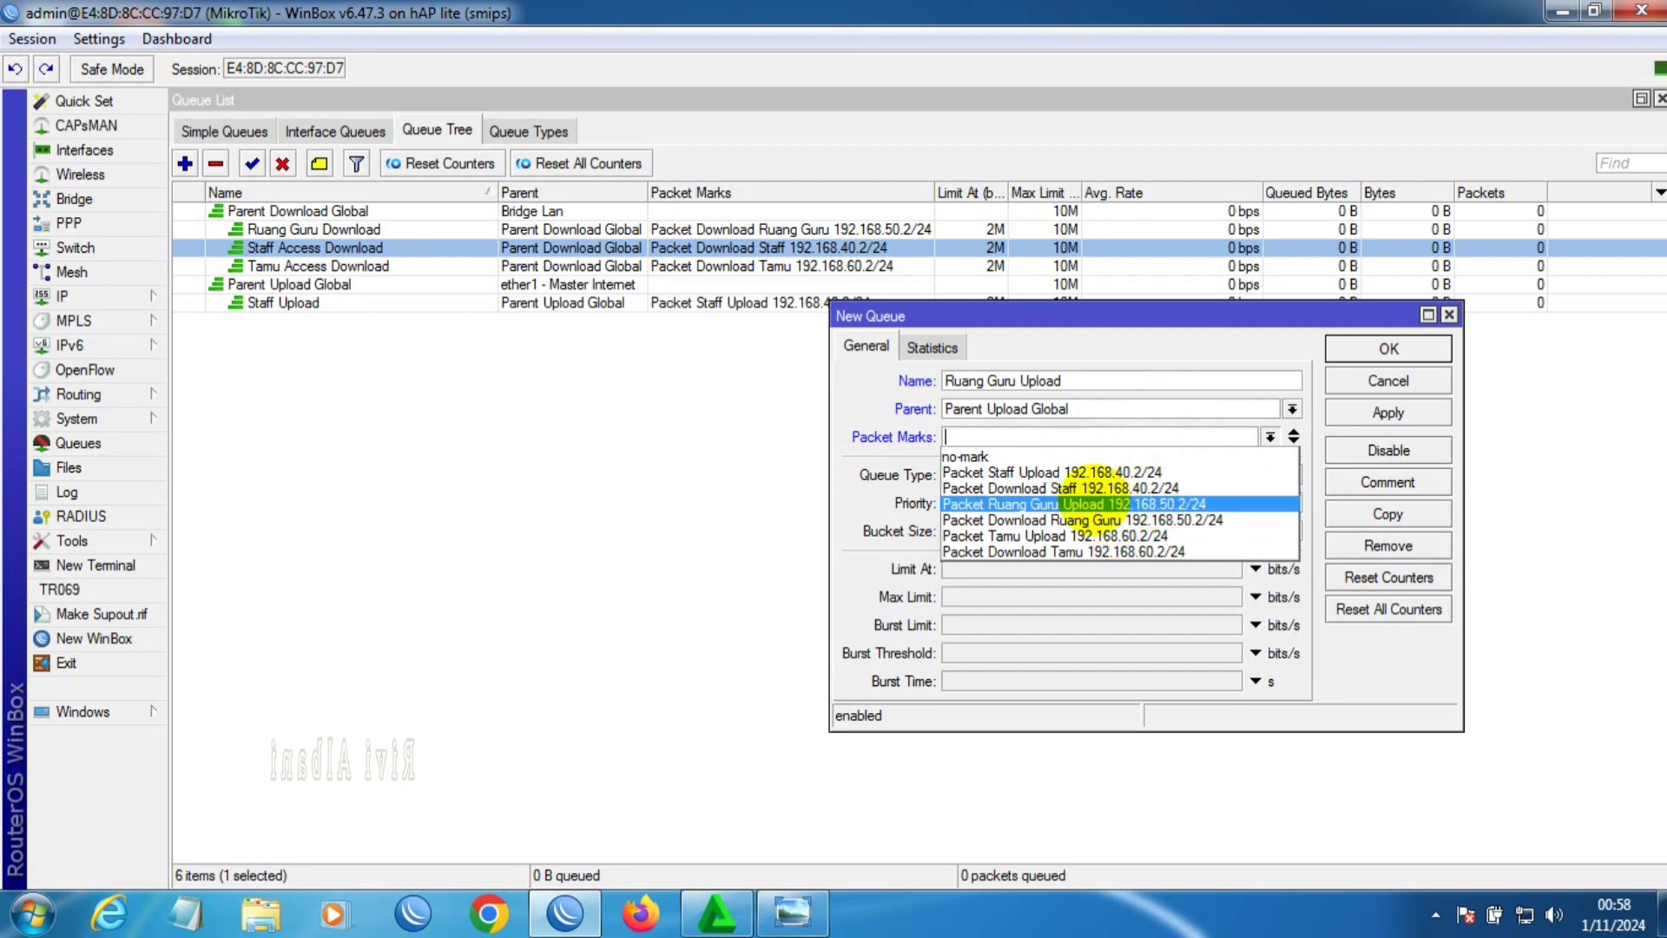
{"action": "left_click", "coordinate": [1090, 505]}
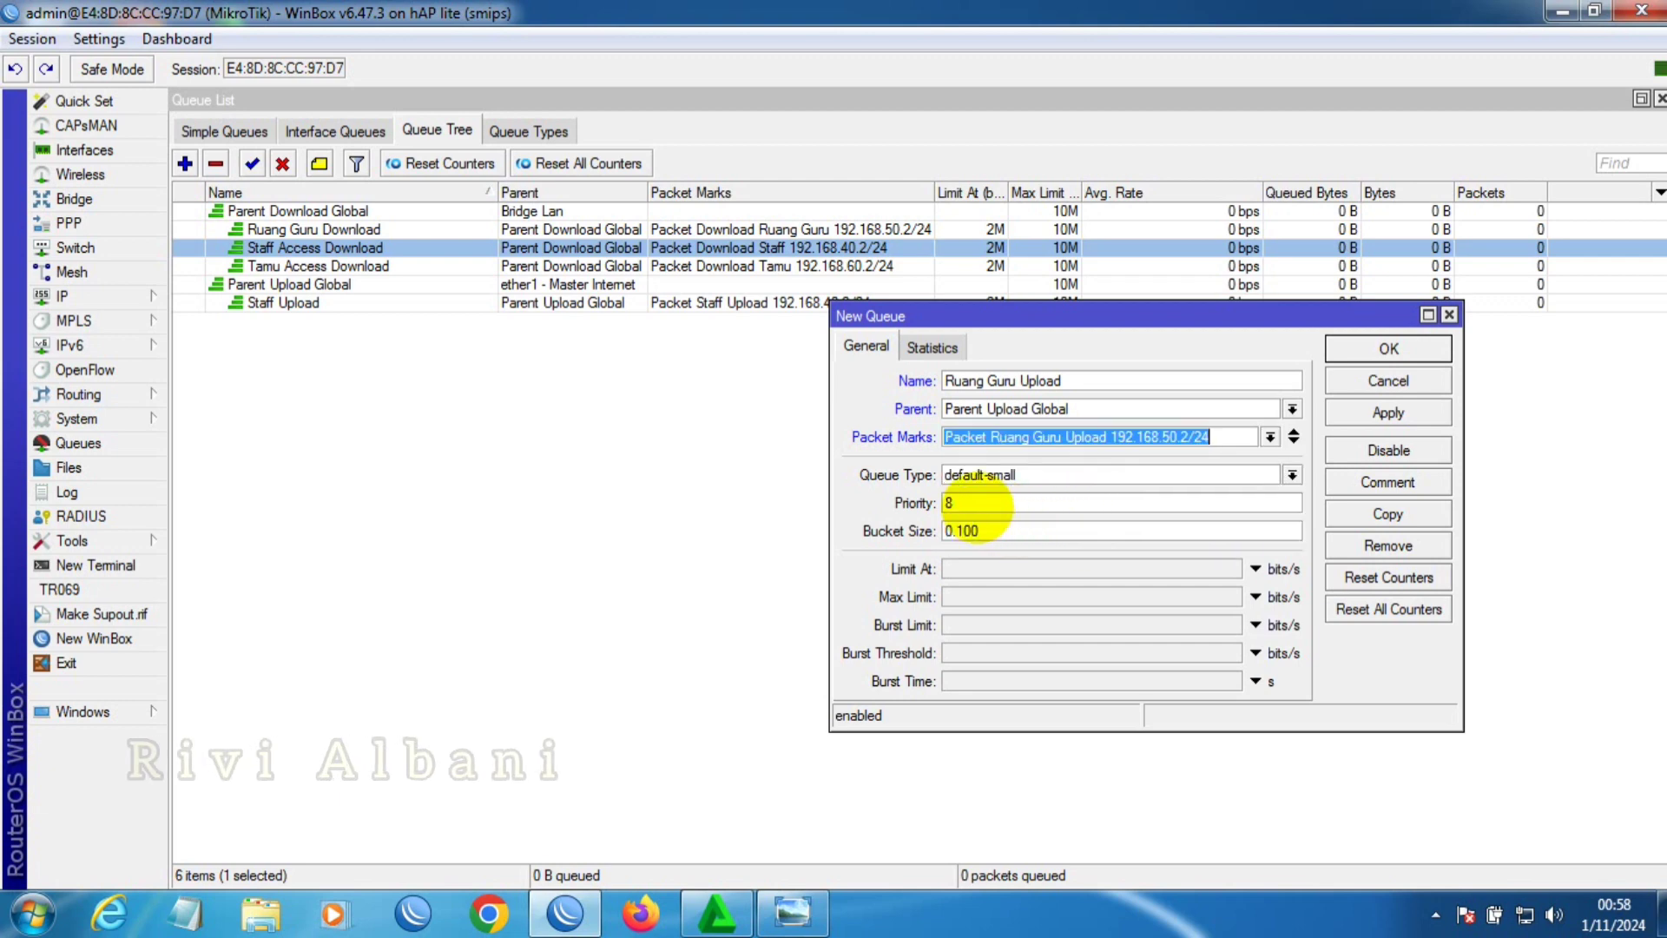
{"action": "double_click", "coordinate": [979, 506]}
{"action": "type", "text": "2"}
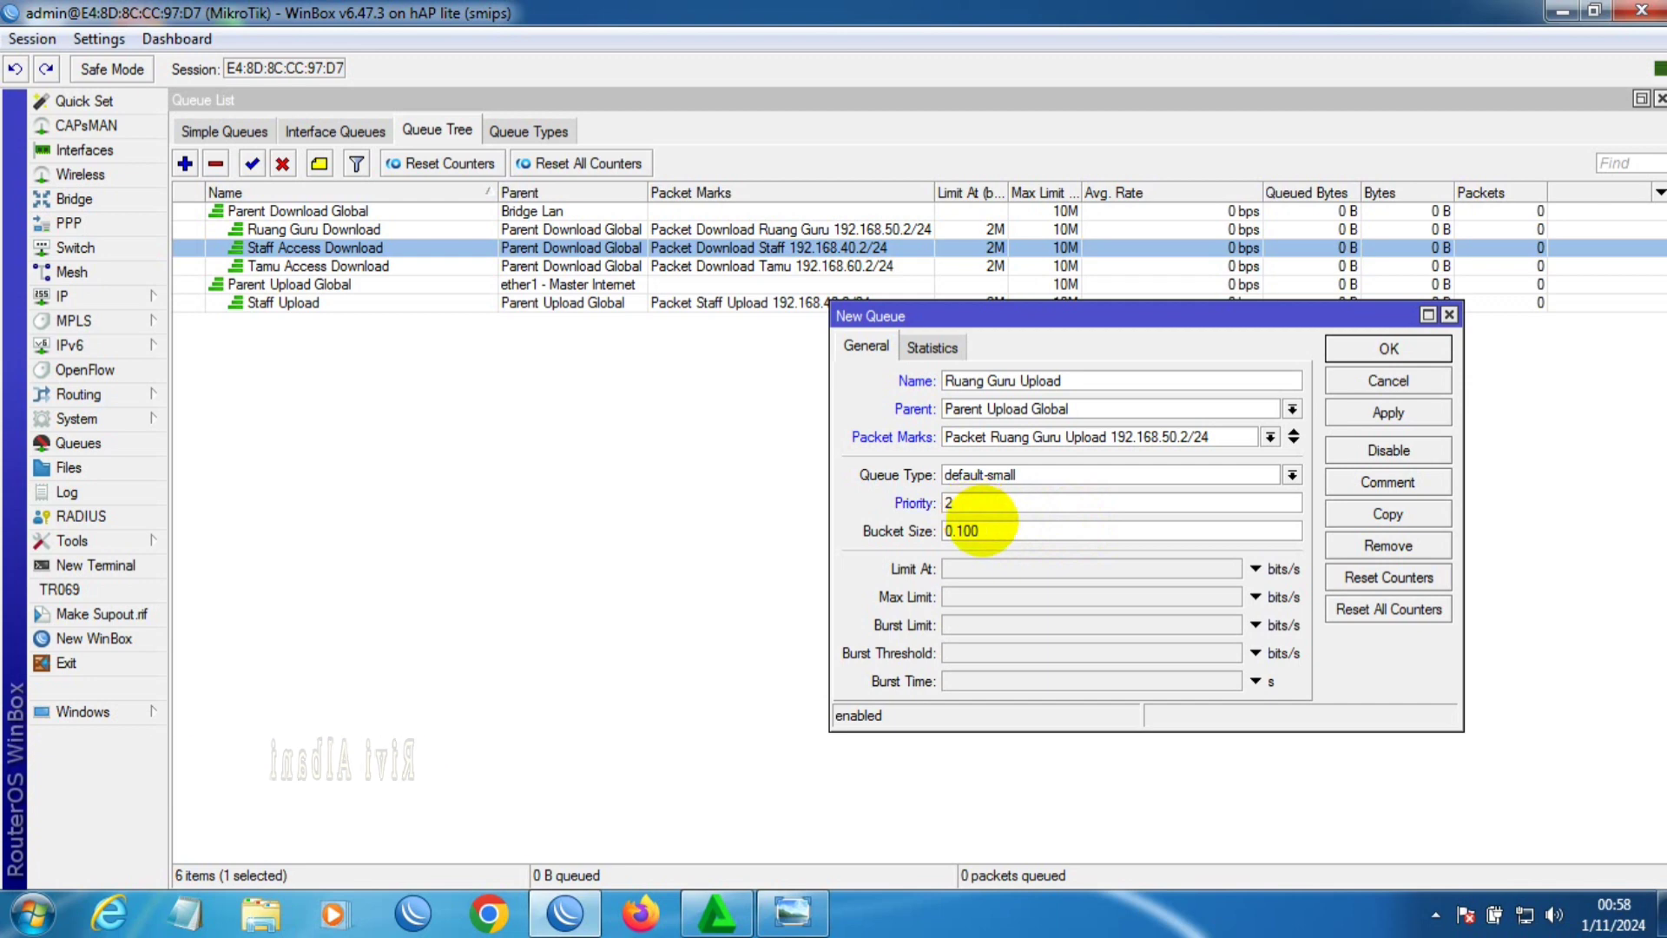
- Give the Ruang Guru Upload queue a guaranteed limit of 2M and a max limit of 10M, and save it
{"action": "left_click", "coordinate": [977, 568]}
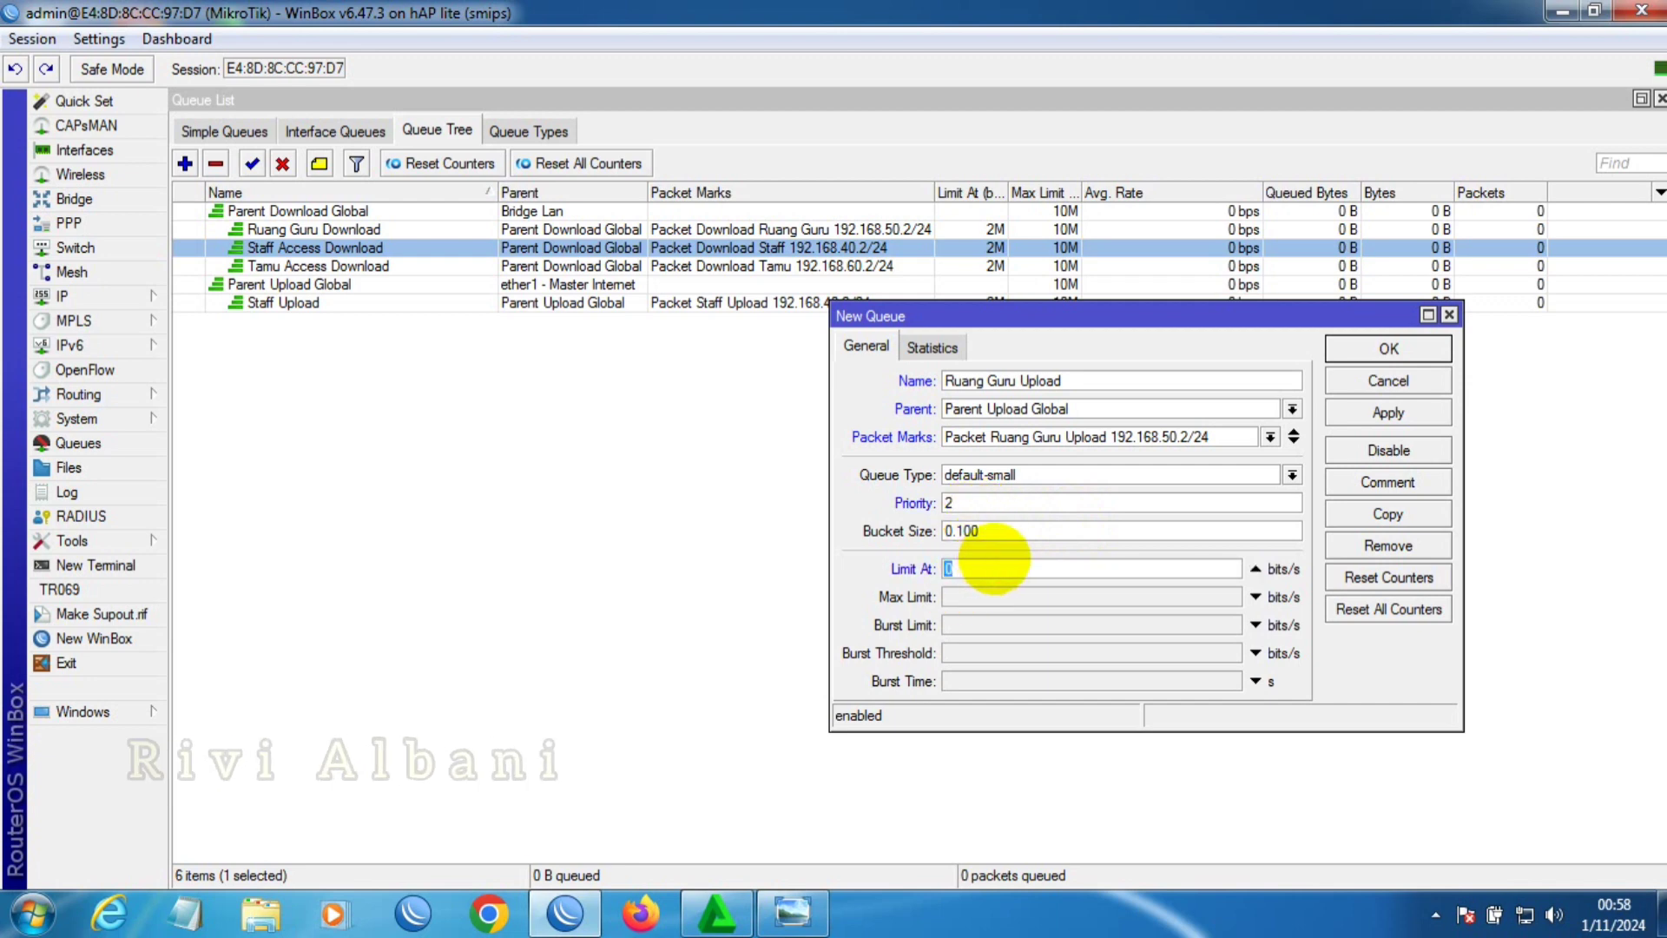
{"action": "left_click", "coordinate": [982, 595]}
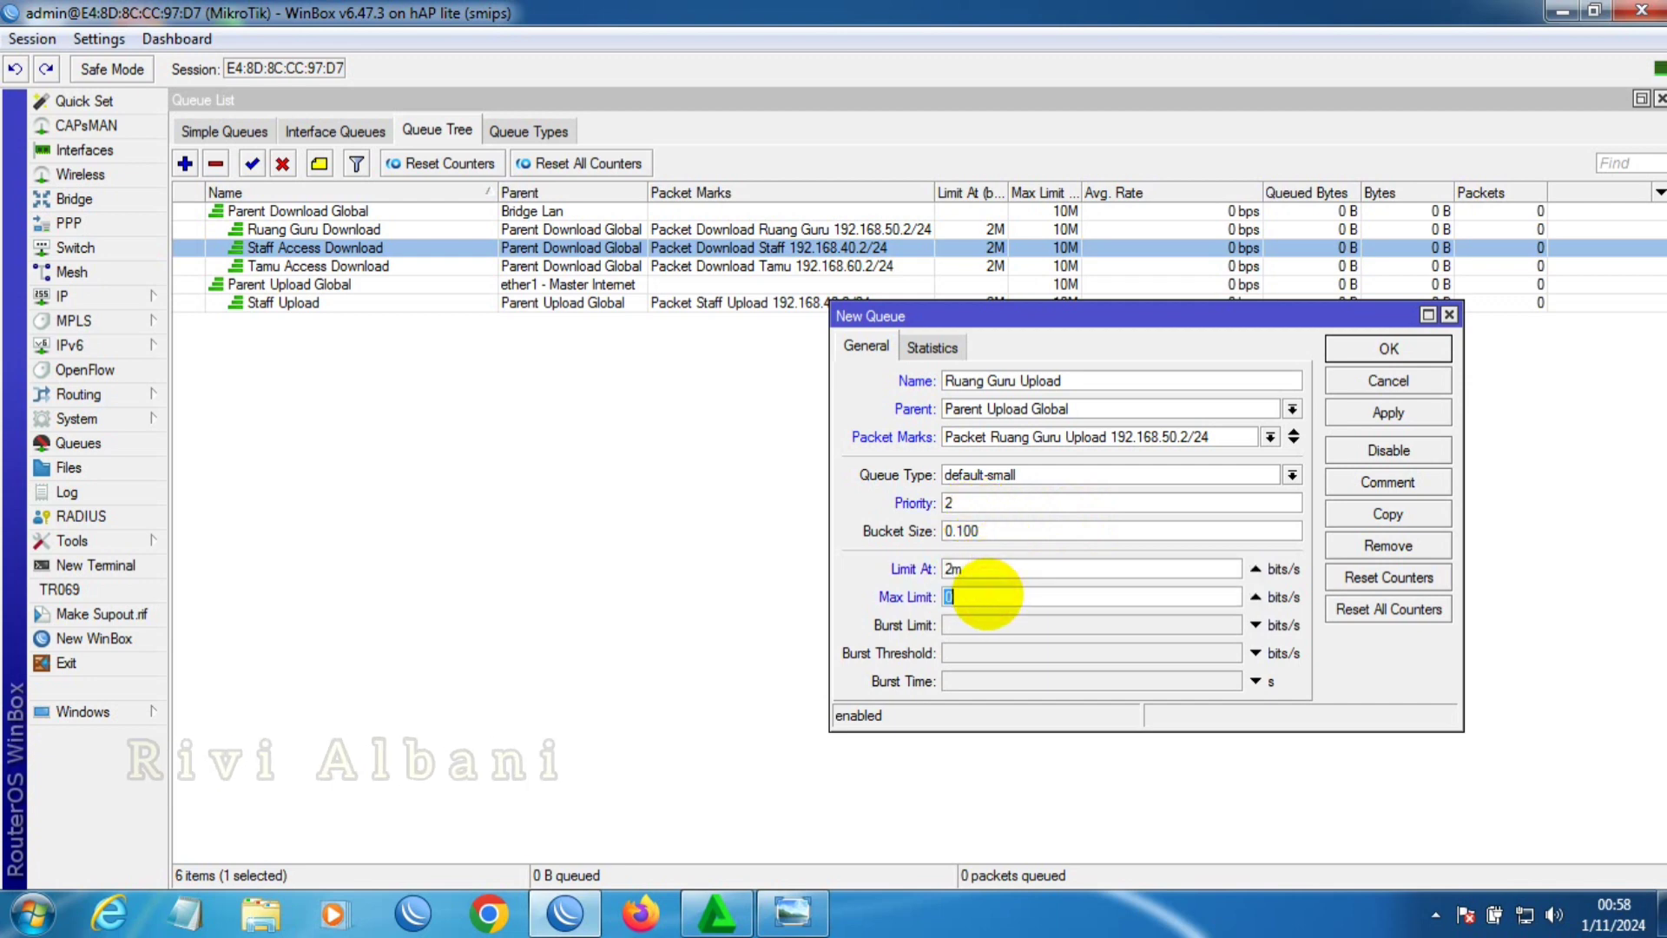
{"action": "type", "text": "10m"}
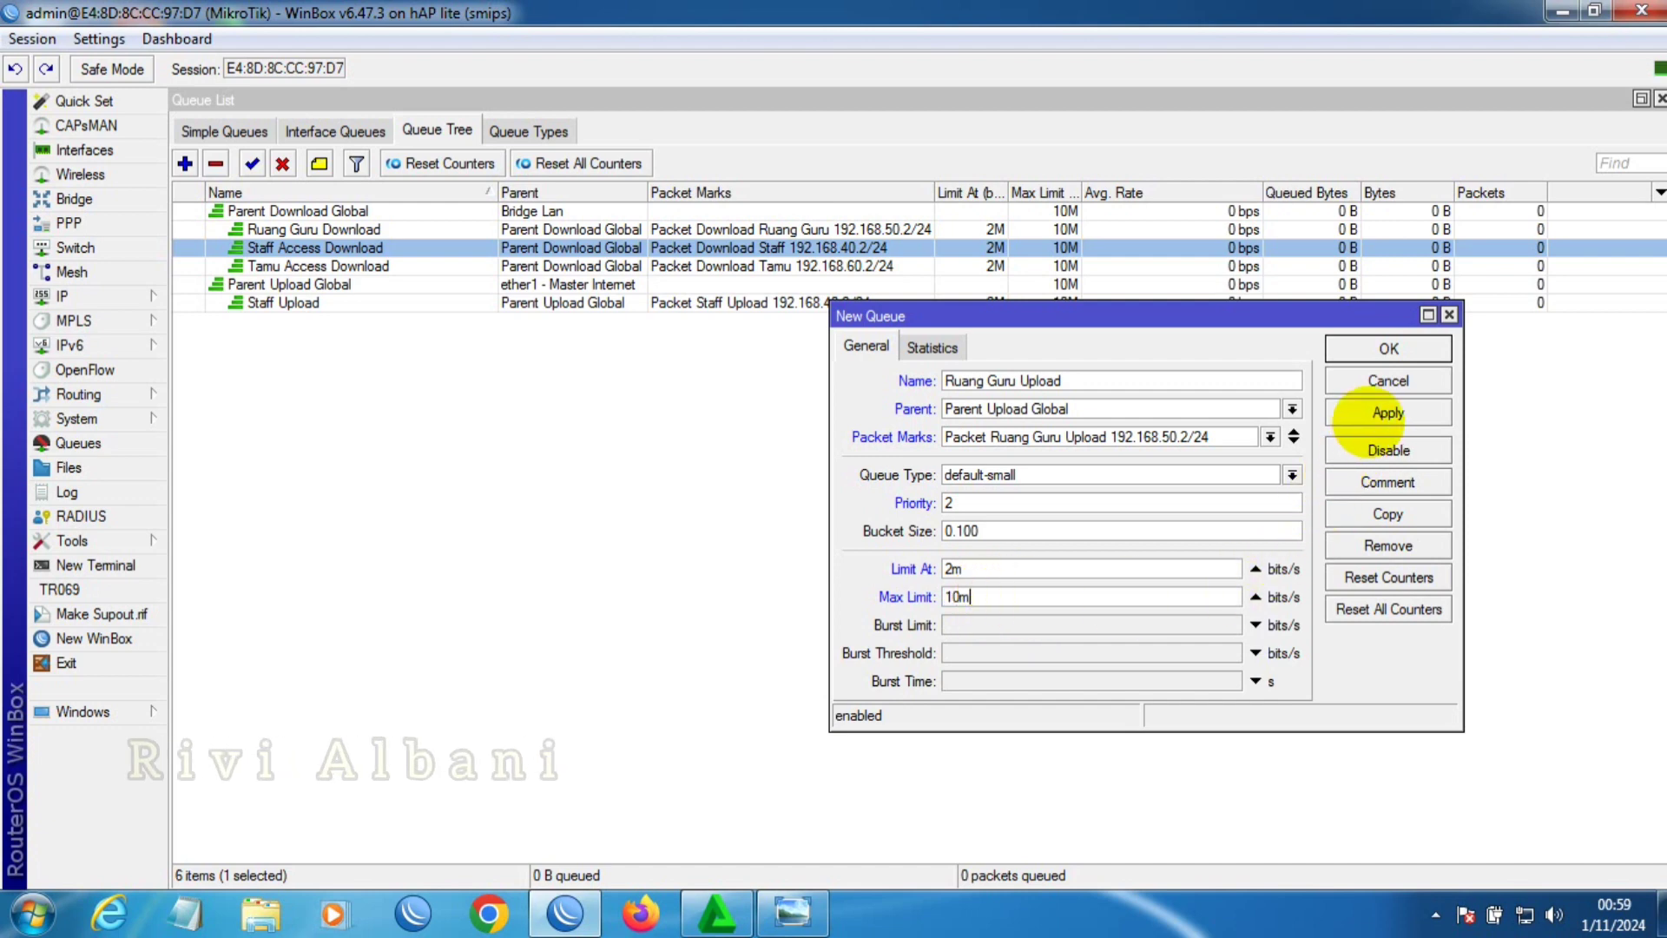
{"action": "left_click", "coordinate": [1388, 413]}
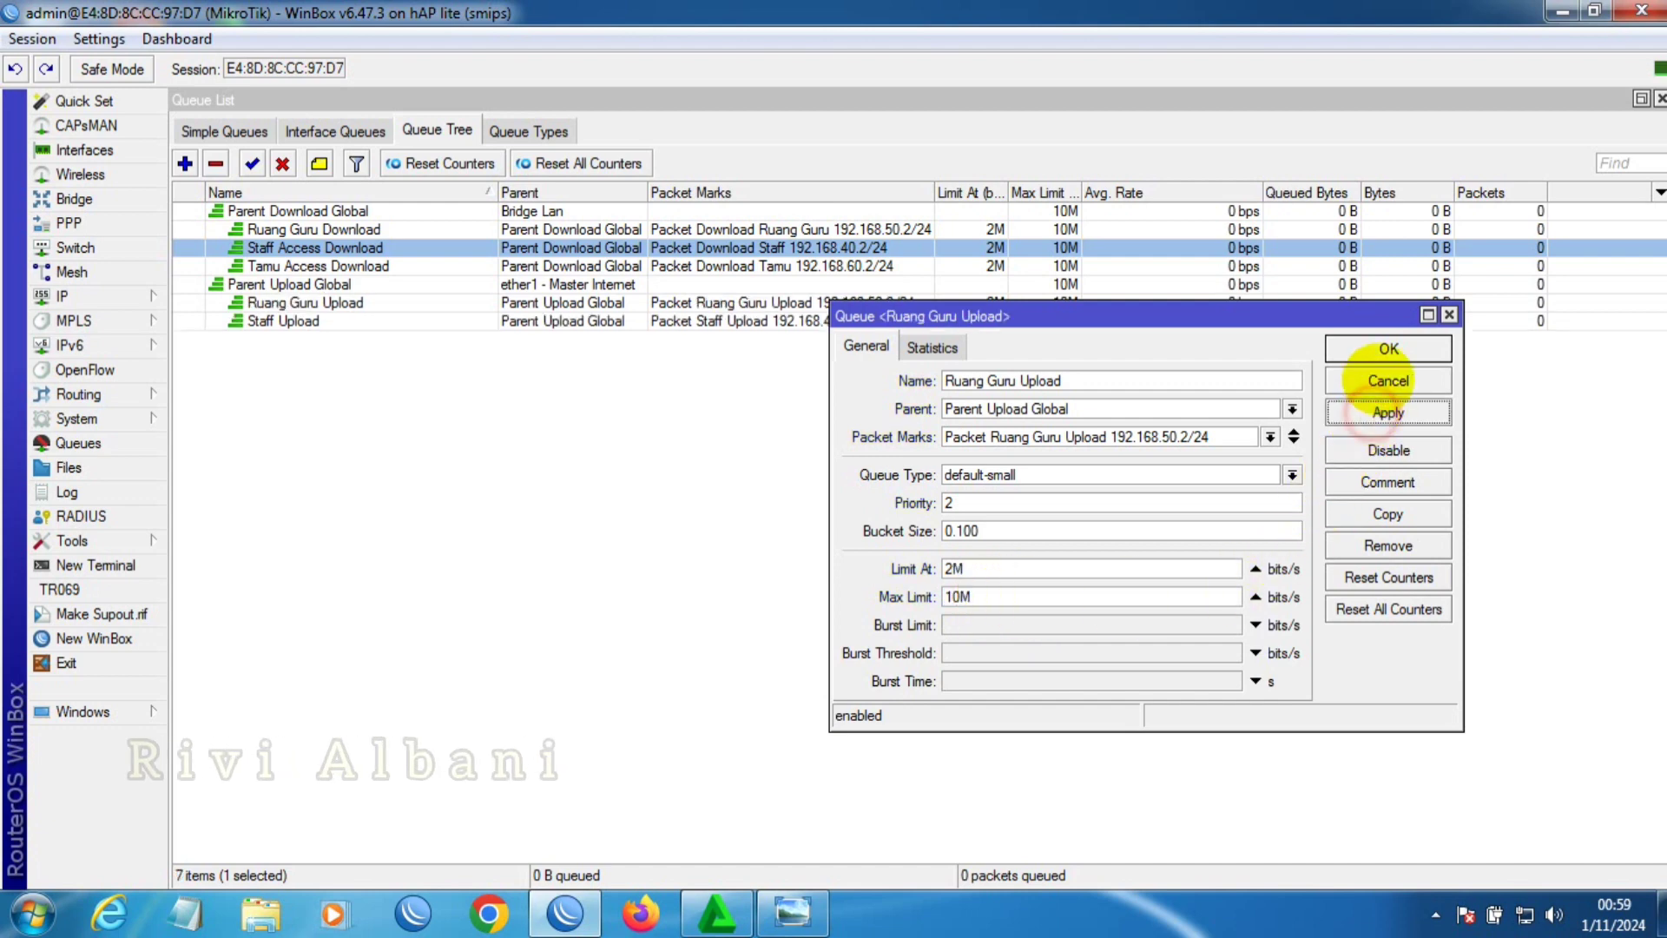
{"action": "left_click", "coordinate": [1388, 349]}
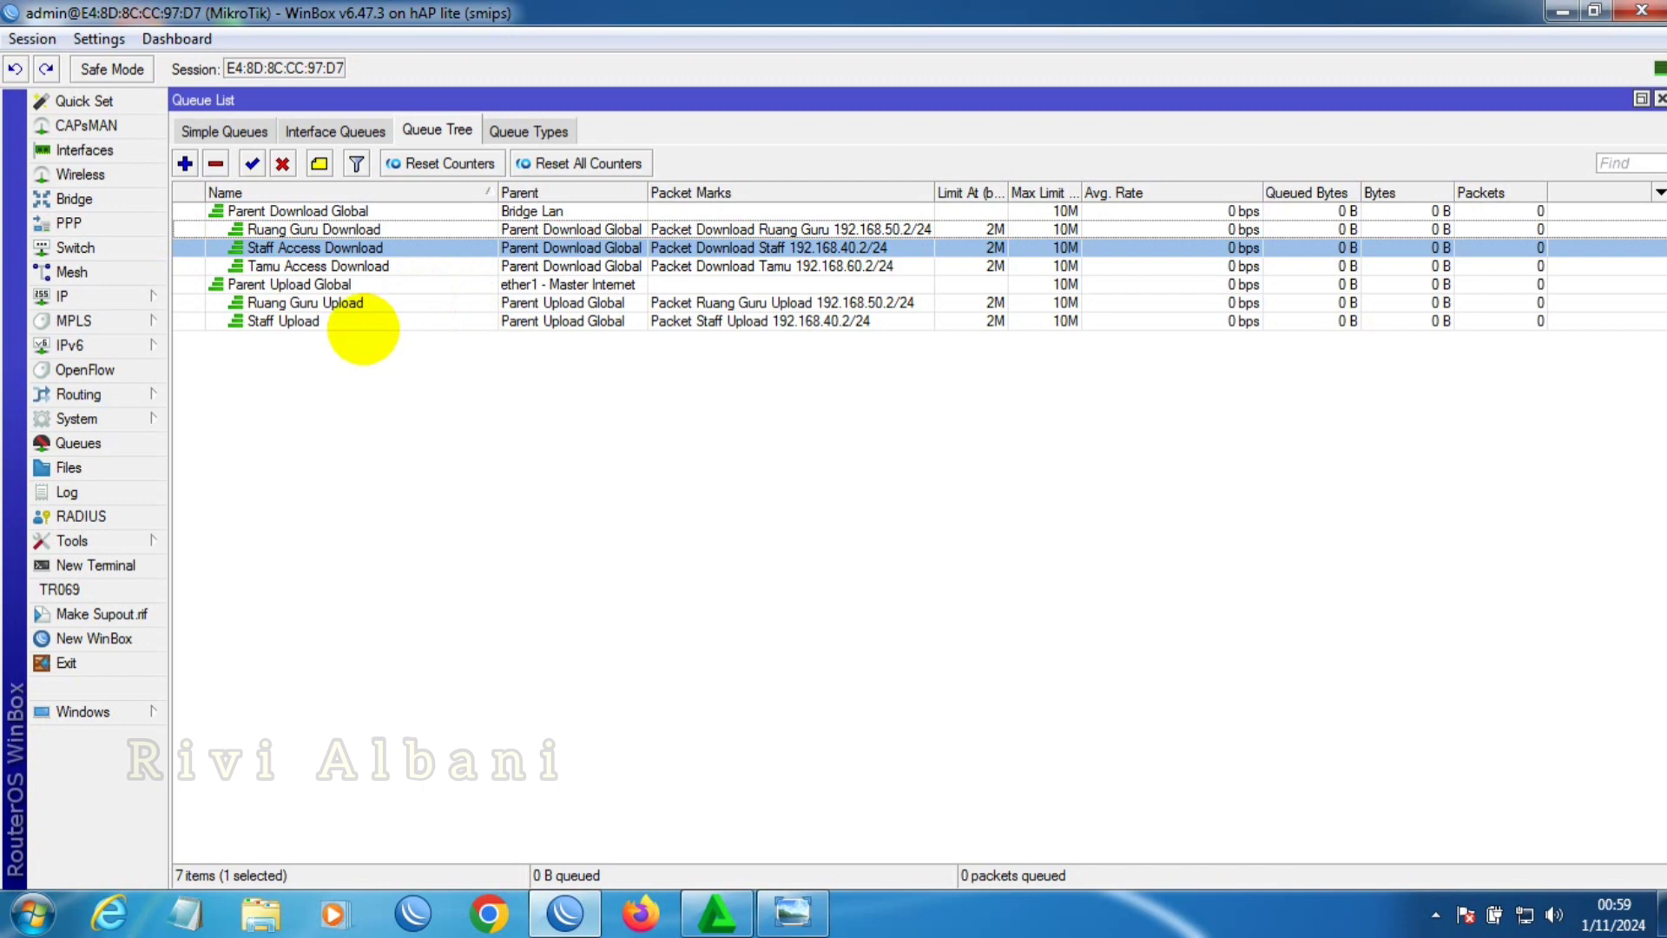
- Start a new queue tree entry named "Tamu Access Upload" under the parent Parent Upload Global
{"action": "left_click", "coordinate": [185, 163]}
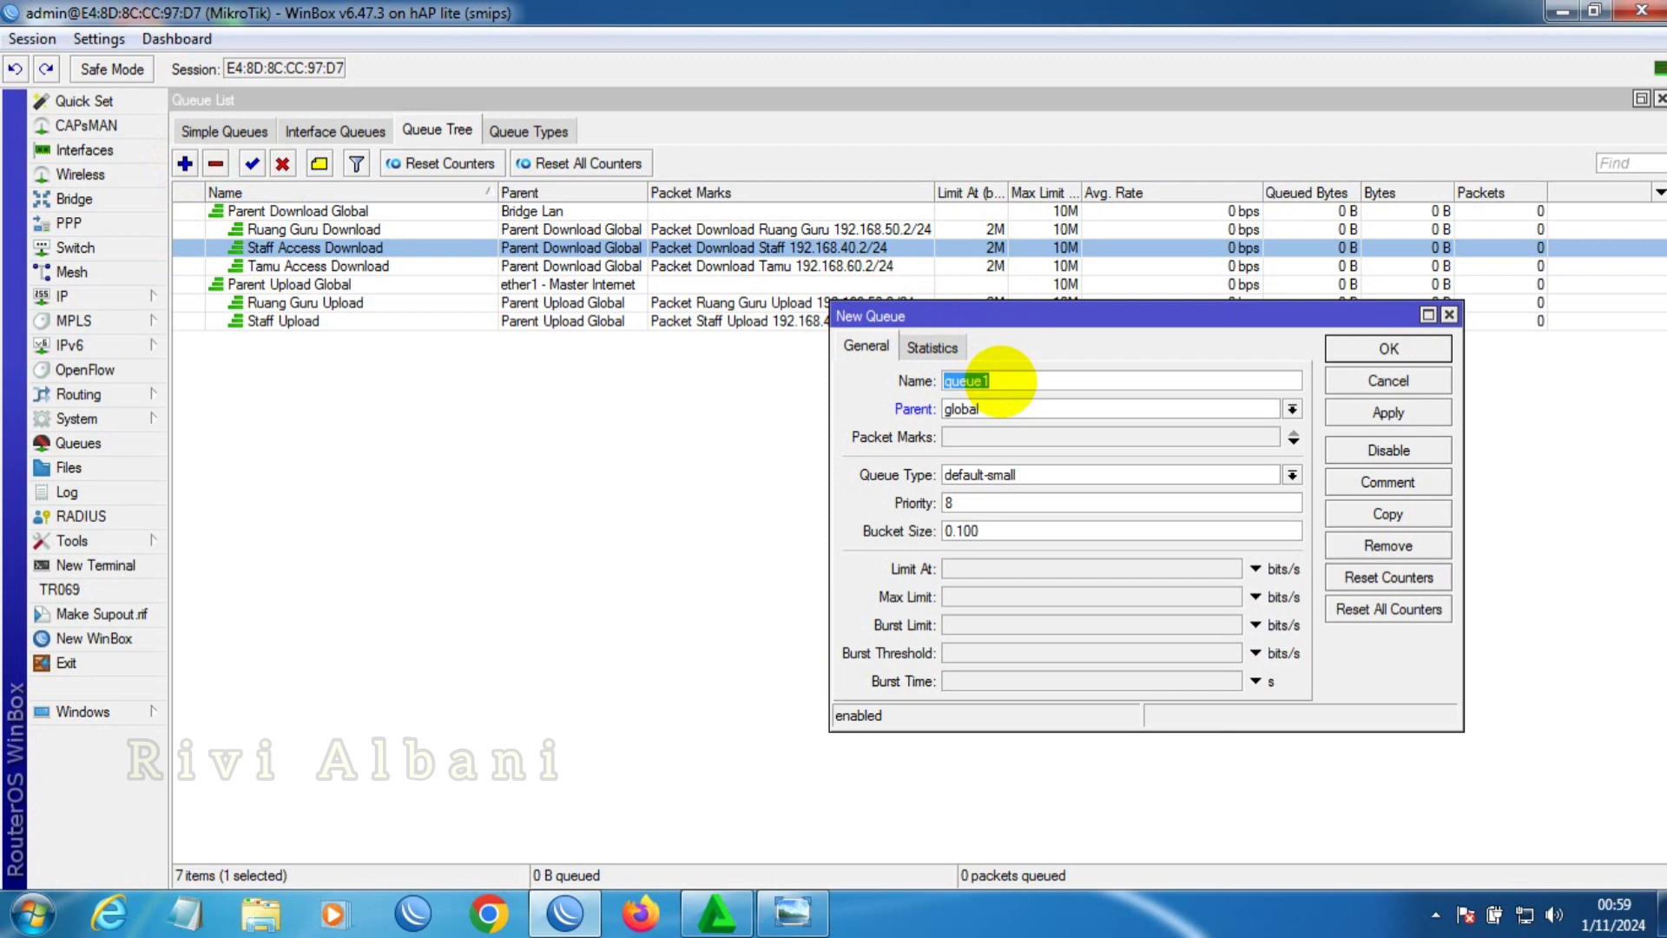
{"action": "type", "text": "Tamu"}
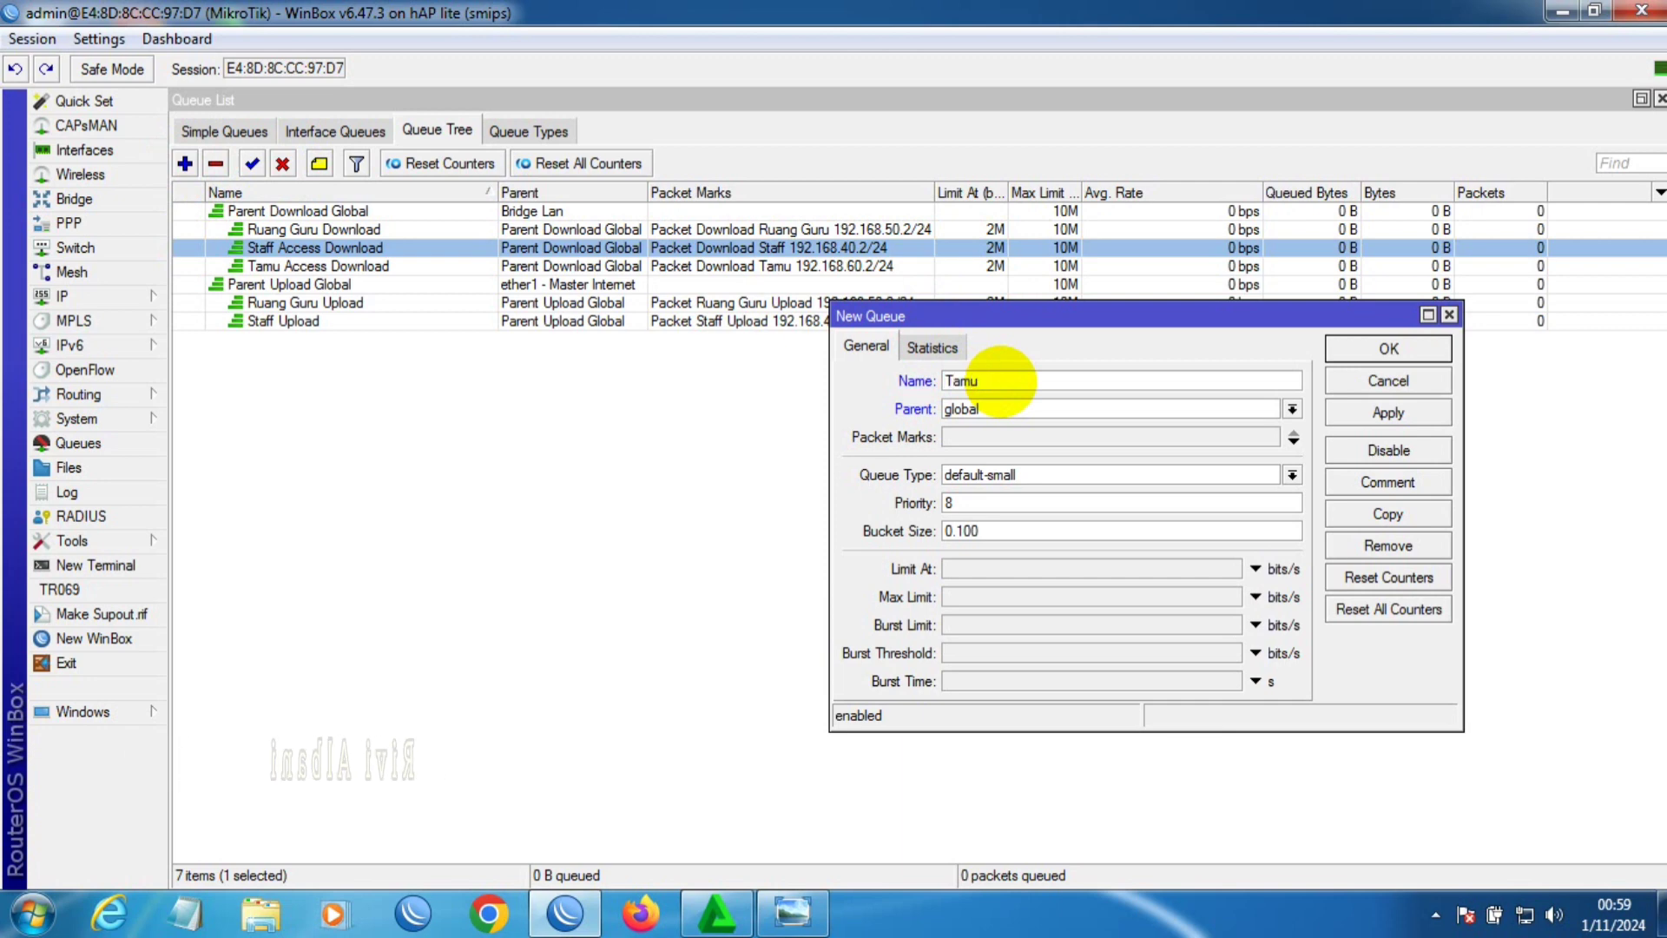
{"action": "type", "text": " Access"}
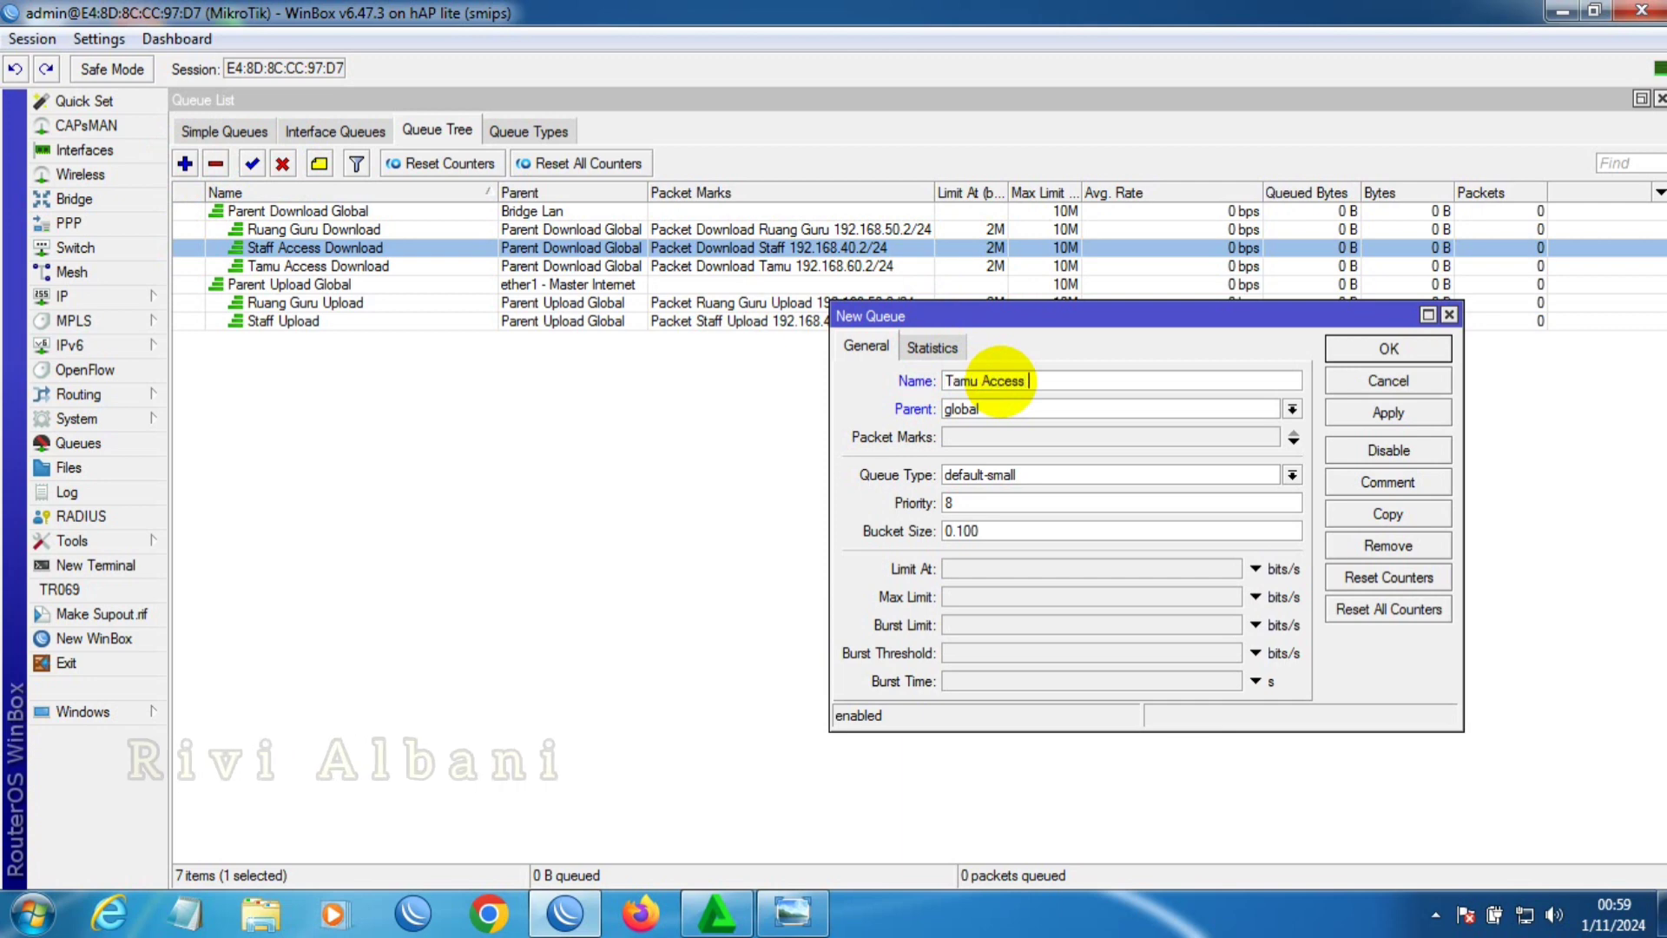
{"action": "type", "text": " Upload"}
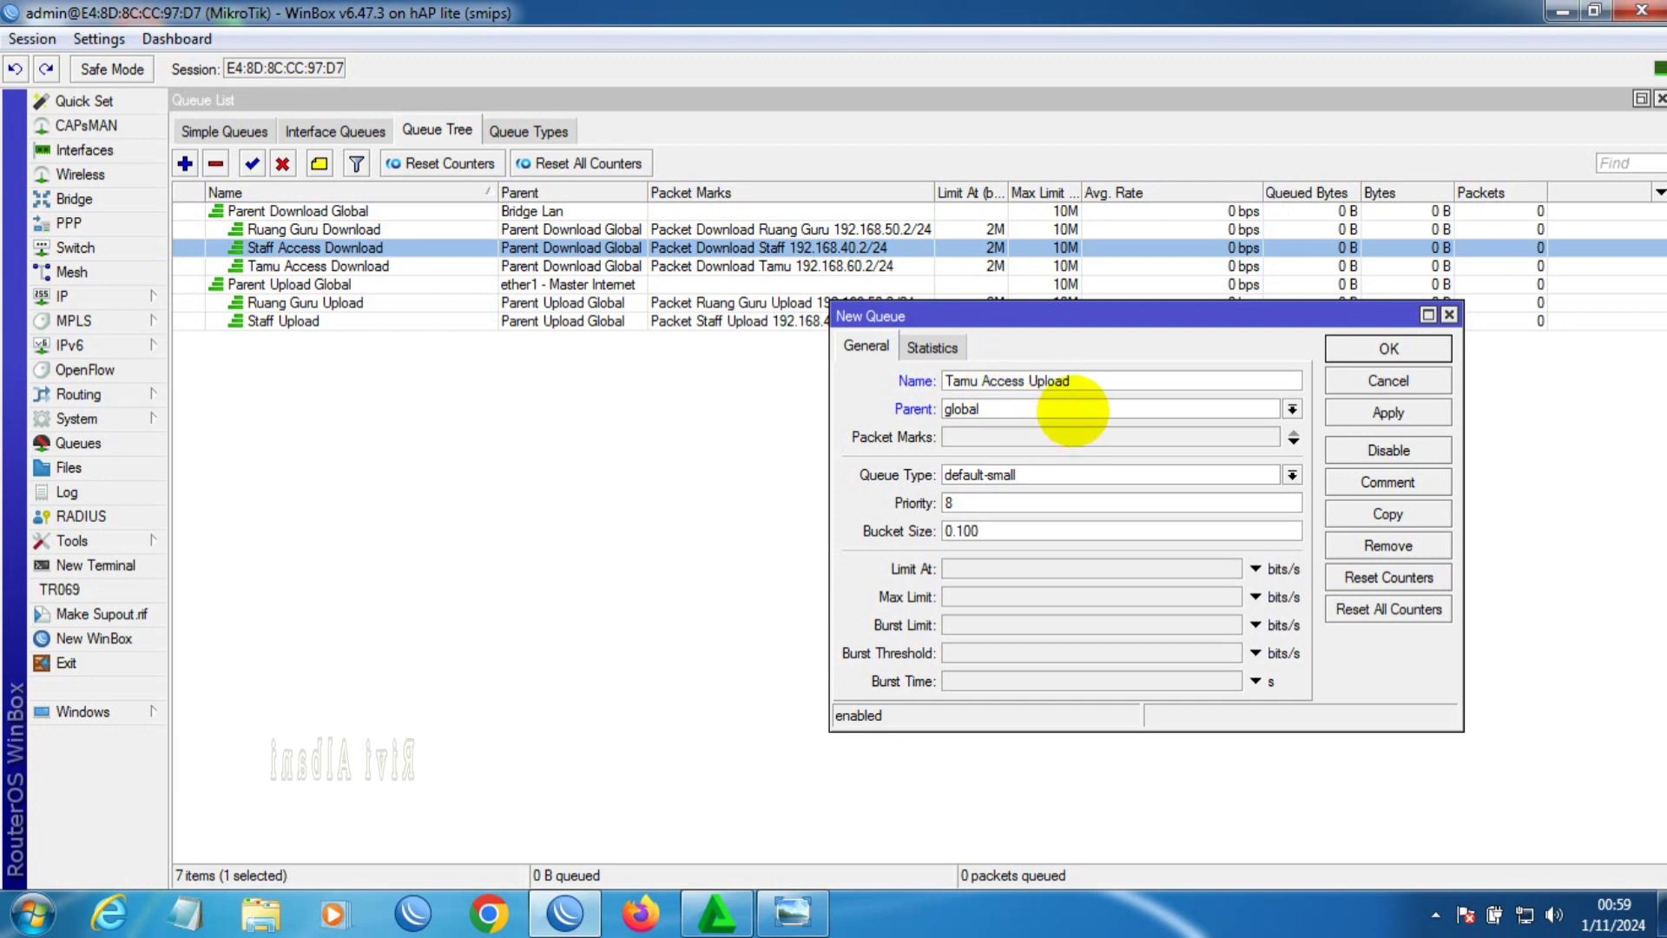
{"action": "left_click", "coordinate": [1232, 407]}
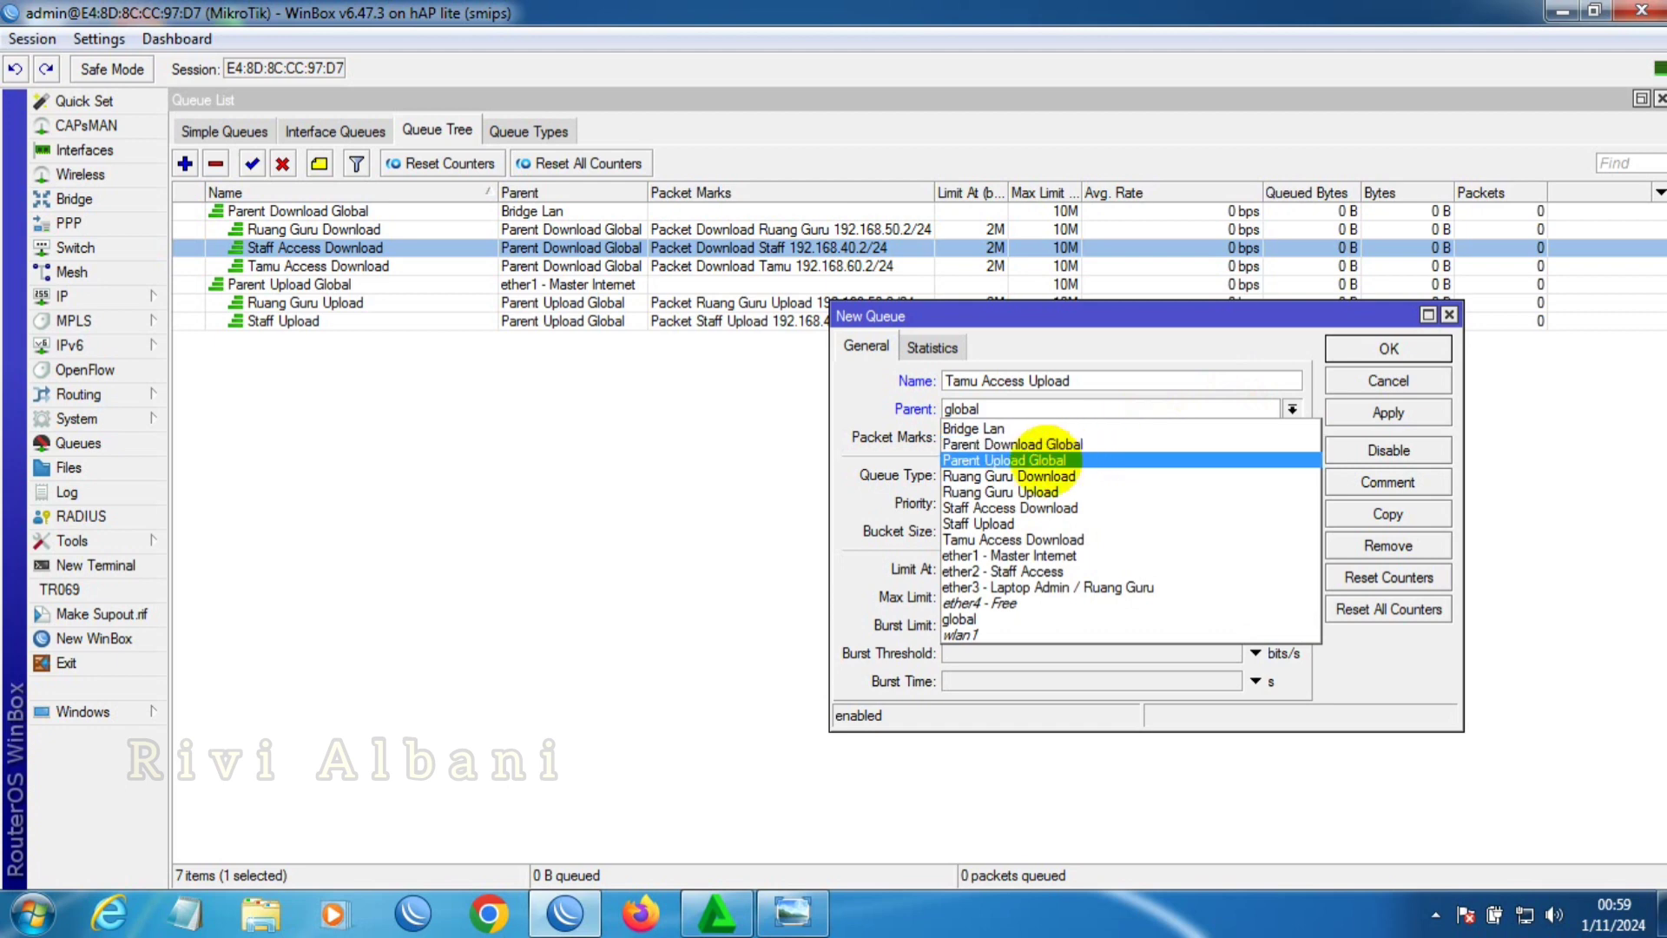
{"action": "left_click", "coordinate": [1046, 460]}
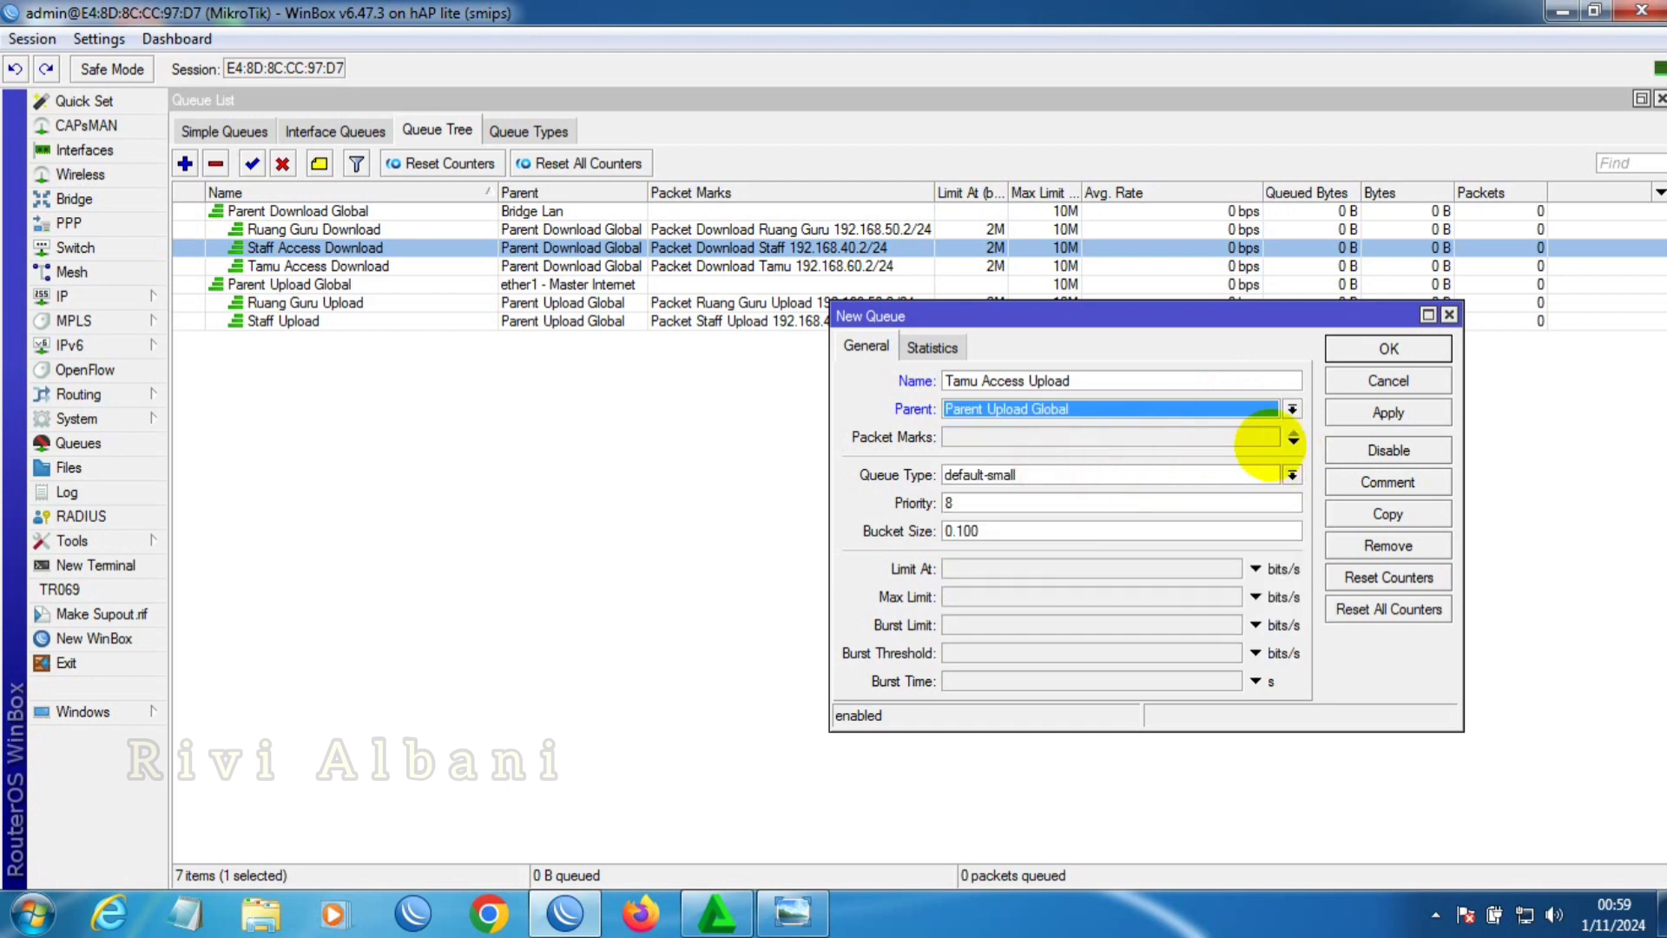
- Assign packet mark "Packet Tamu Upload 192.168.60.2/24" to the Tamu Access Upload queue and set its priority to 3
{"action": "left_click", "coordinate": [1293, 440]}
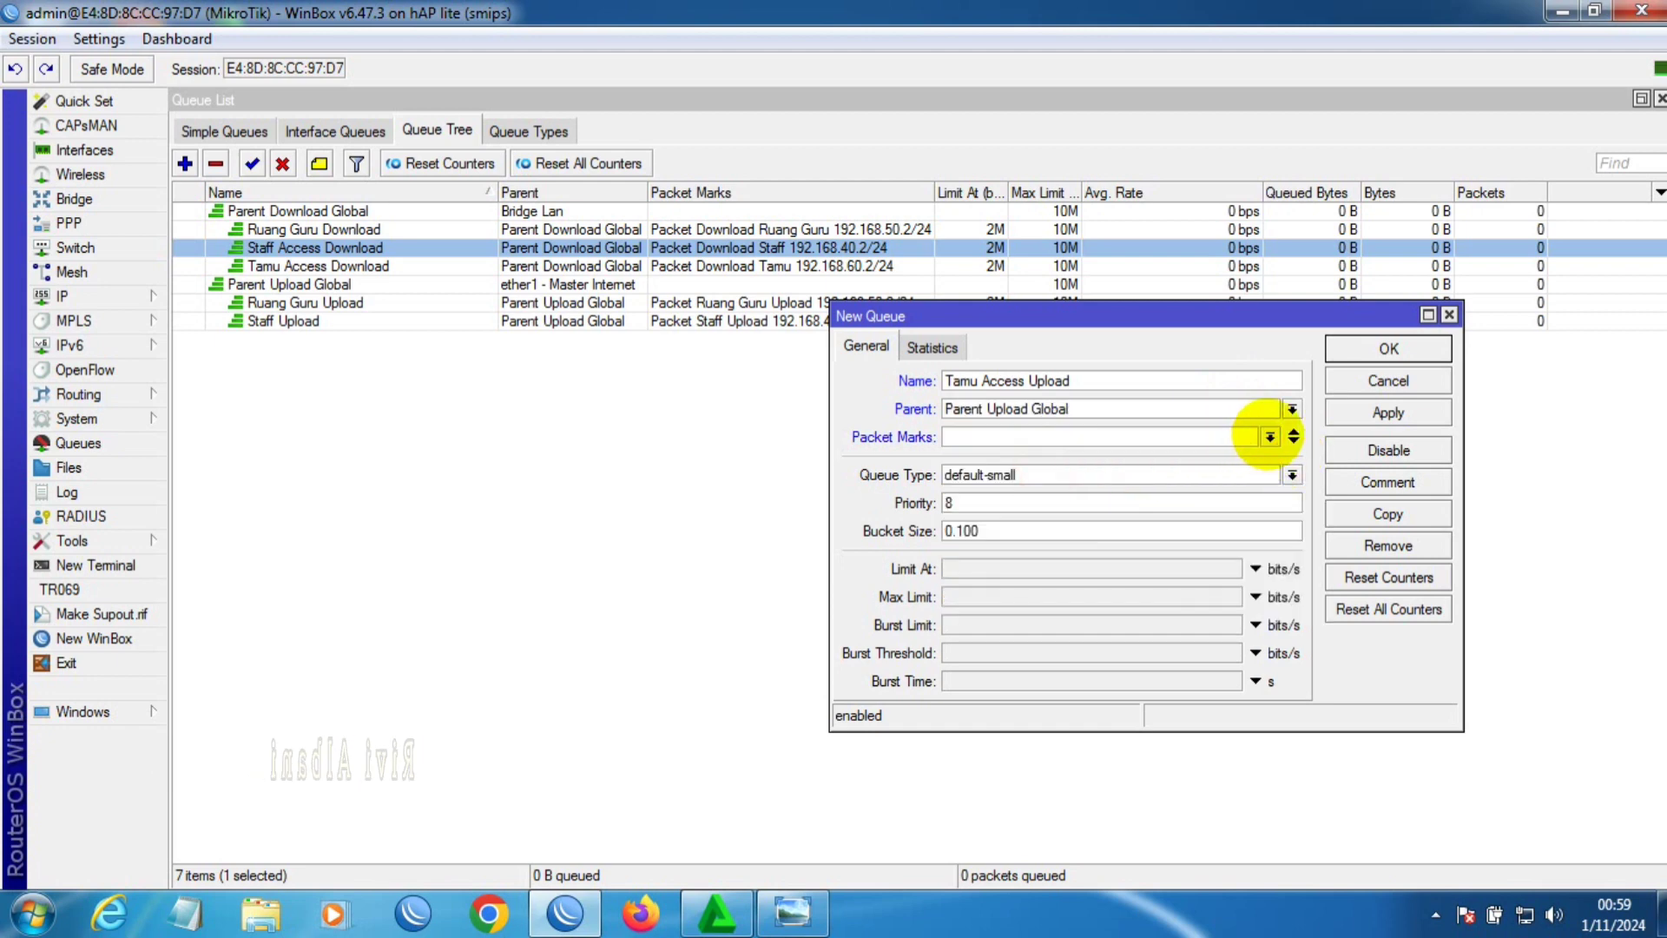
{"action": "left_click", "coordinate": [1269, 437]}
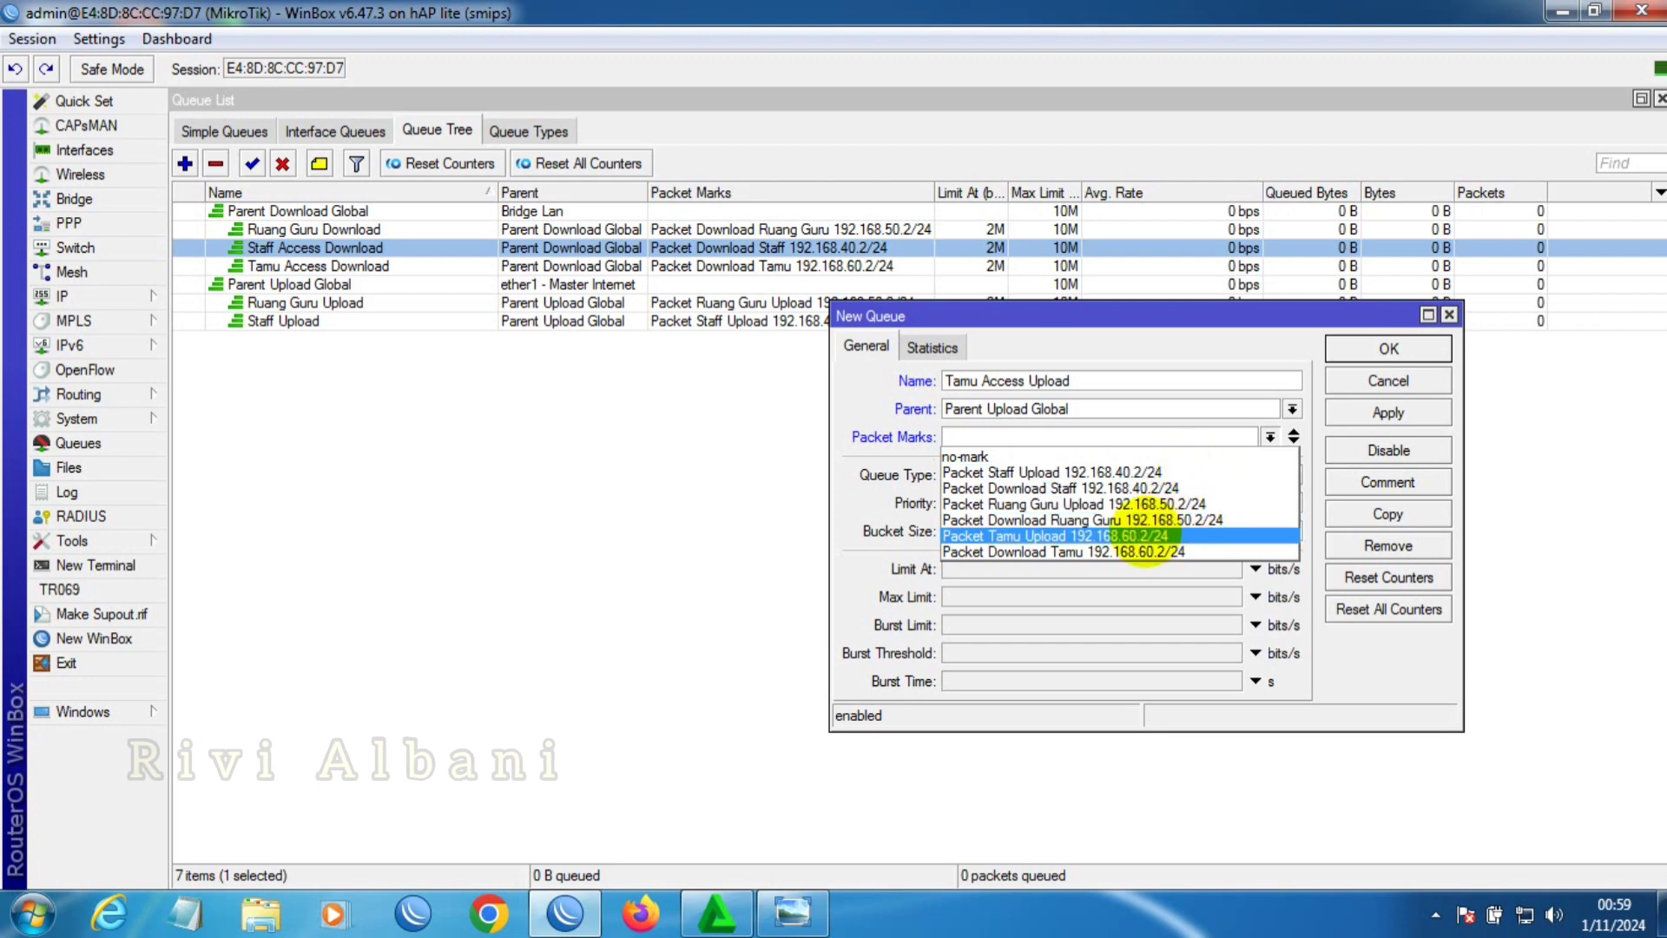
{"action": "left_click", "coordinate": [1145, 538]}
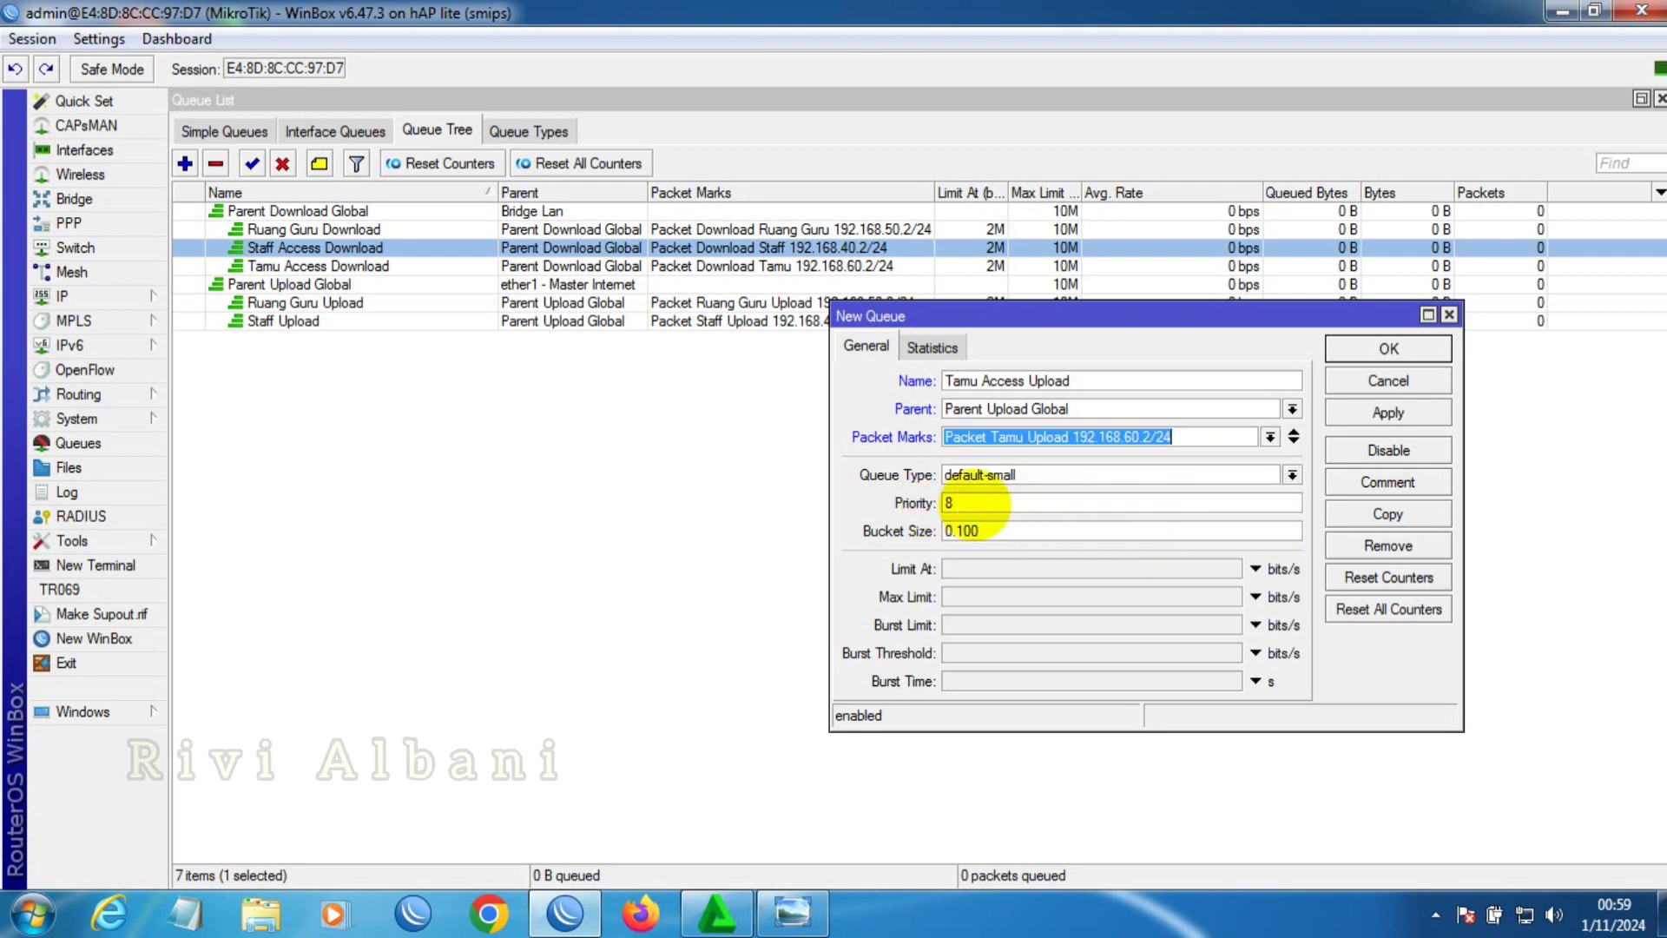
{"action": "double_click", "coordinate": [963, 503]}
{"action": "type", "text": "3"}
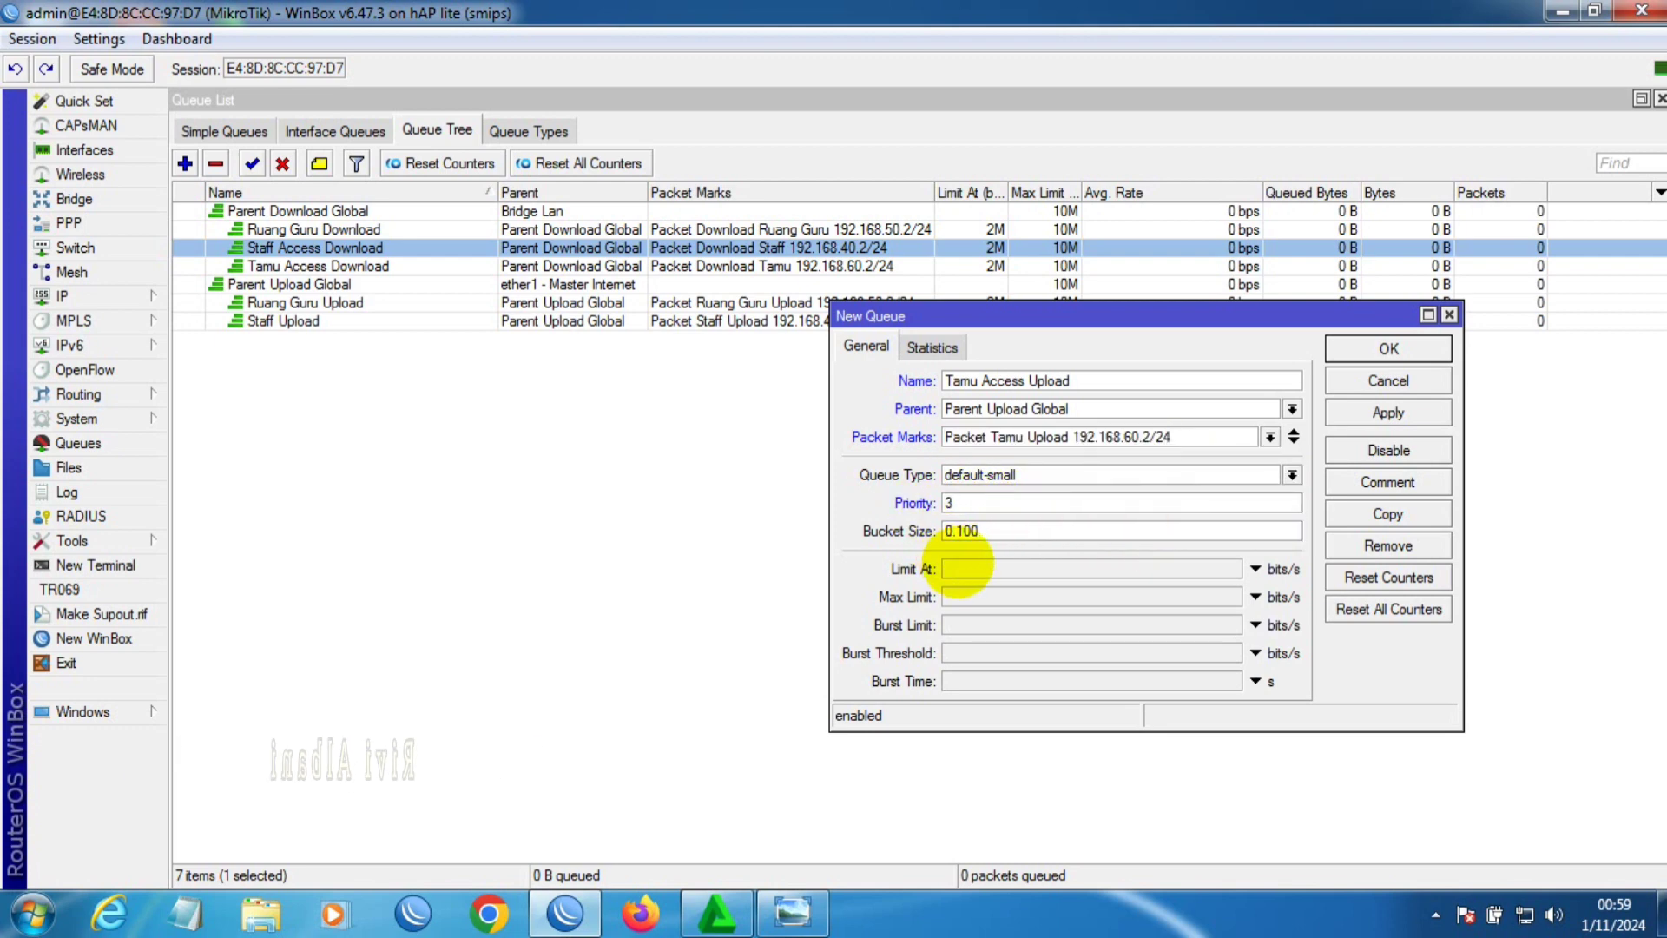
- Give the Tamu Access Upload queue a guaranteed limit of 2M and a max limit of 10M, and save it
{"action": "left_click", "coordinate": [959, 567]}
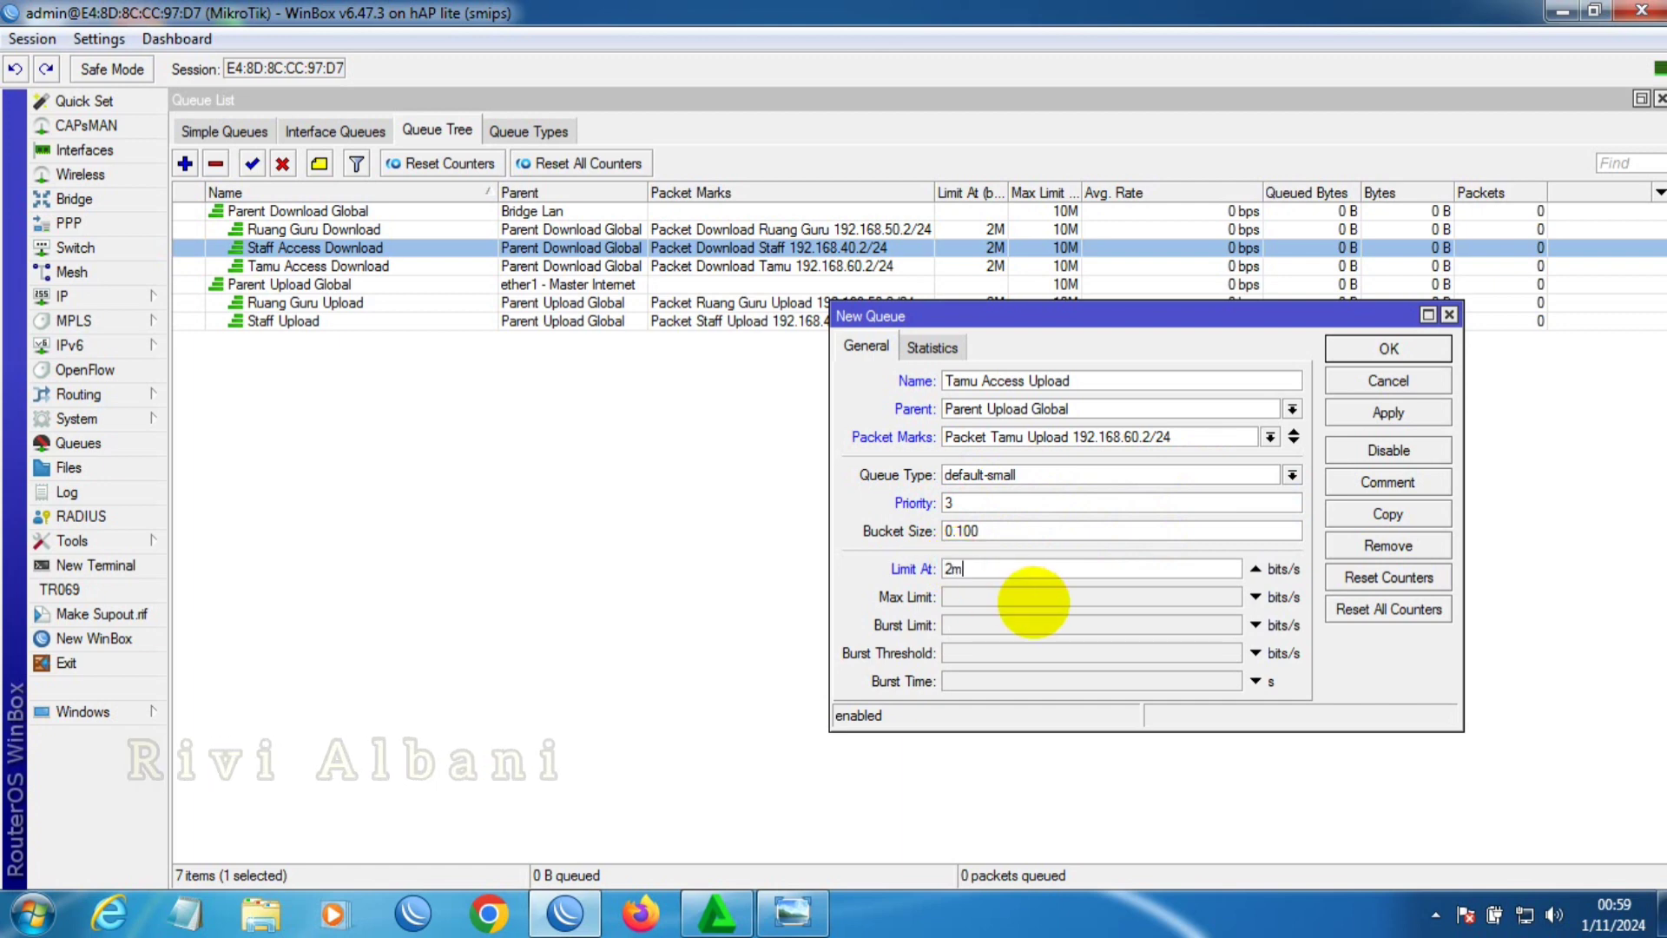
{"action": "left_click", "coordinate": [998, 598]}
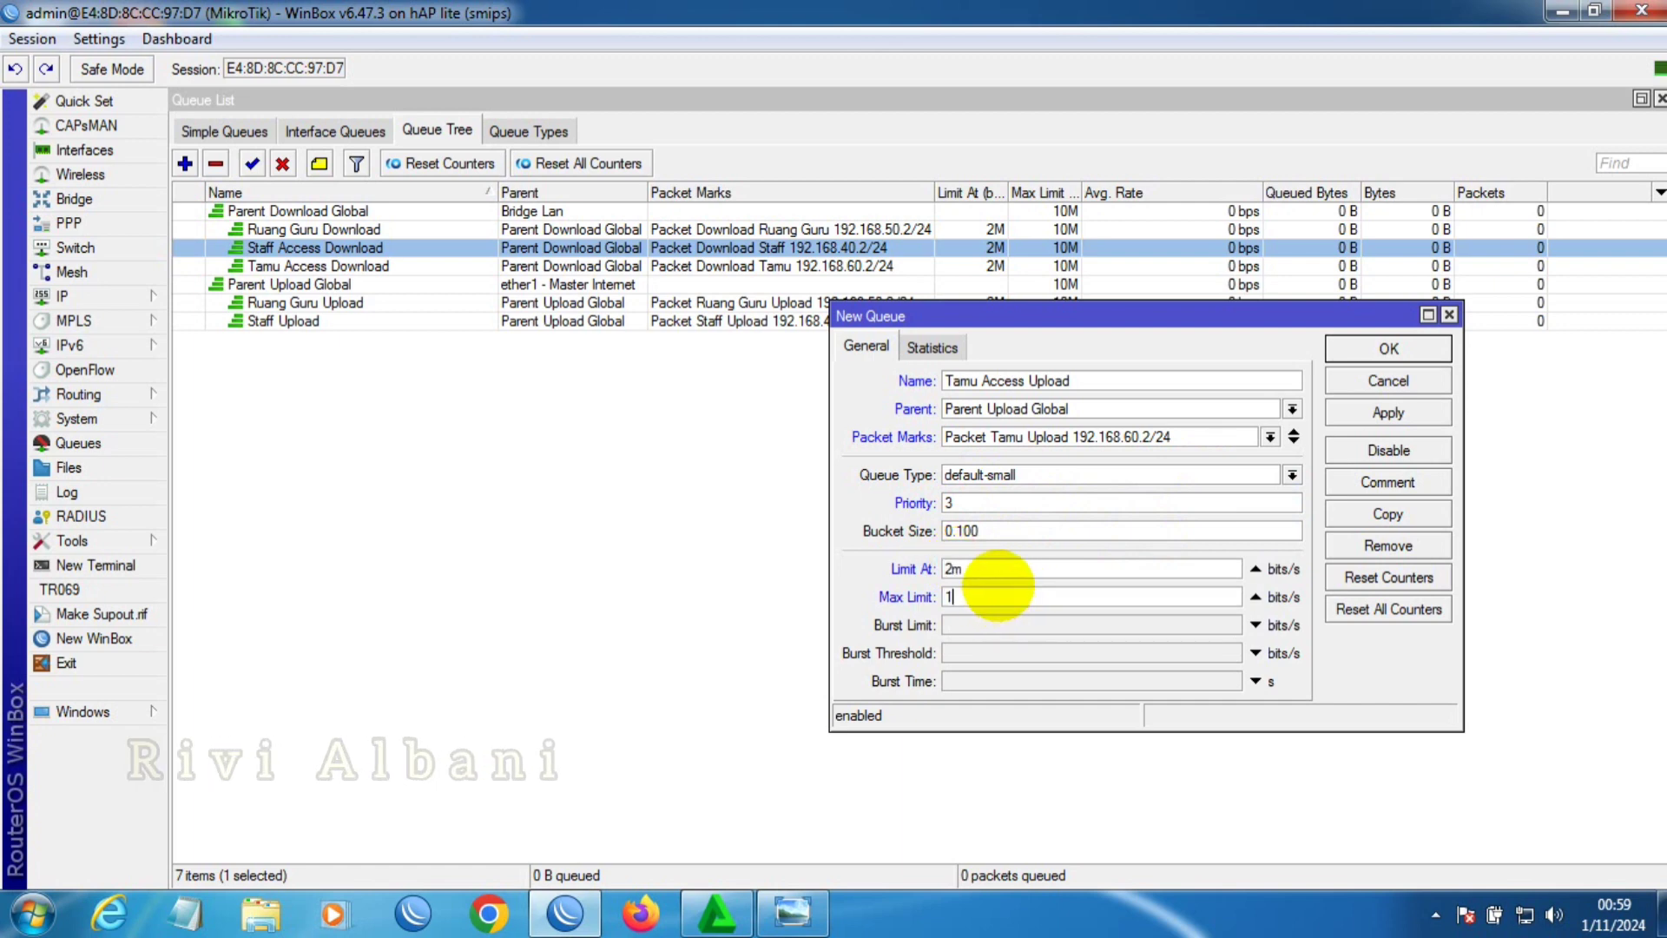
{"action": "type", "text": "10m"}
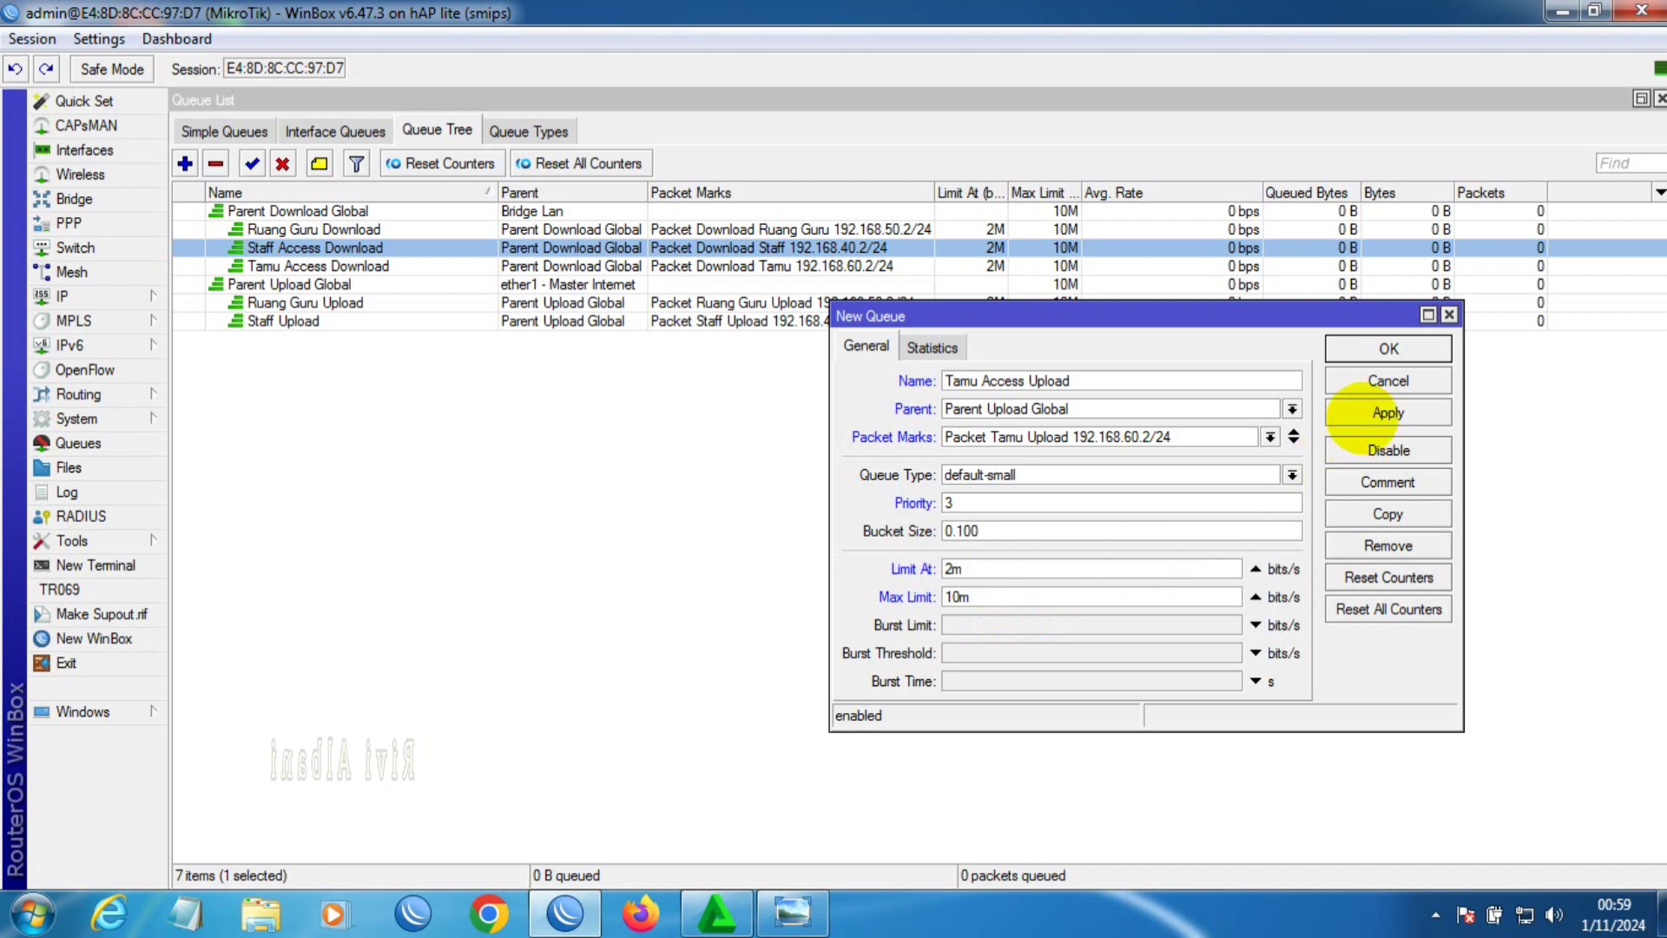
{"action": "left_click", "coordinate": [1387, 413]}
{"action": "left_click", "coordinate": [1382, 349]}
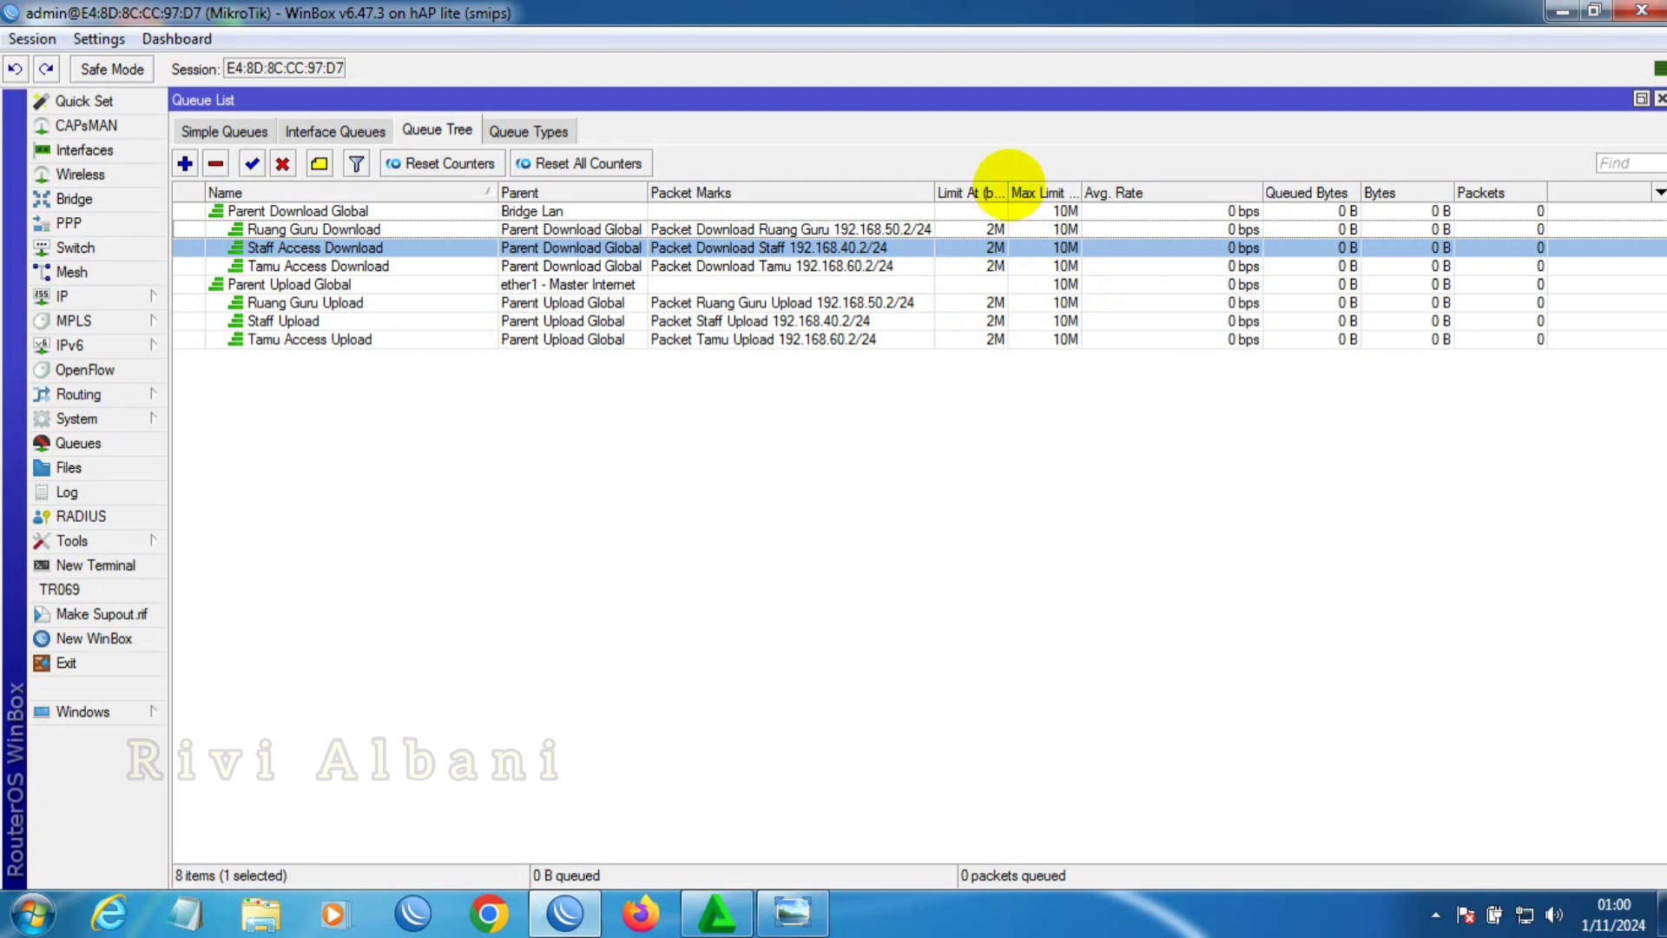
- Widen the Limit At column and review the bandwidth limits of Parent Download Global and its three child queues
{"action": "double_click", "coordinate": [1007, 192]}
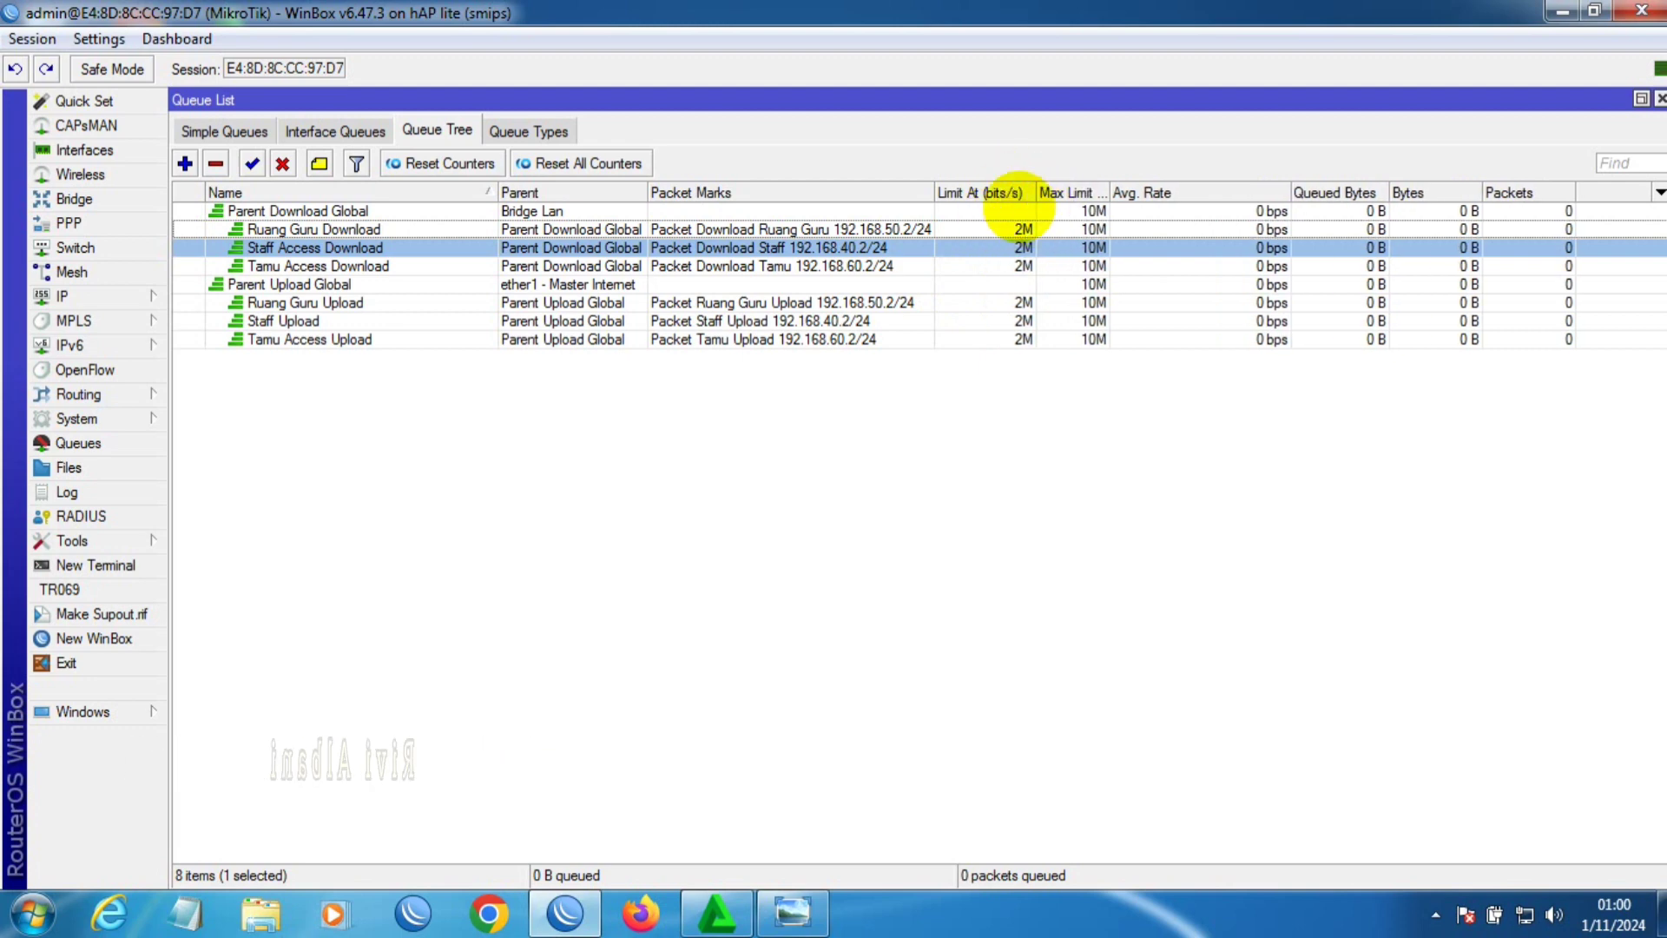
{"action": "double_click", "coordinate": [1086, 211]}
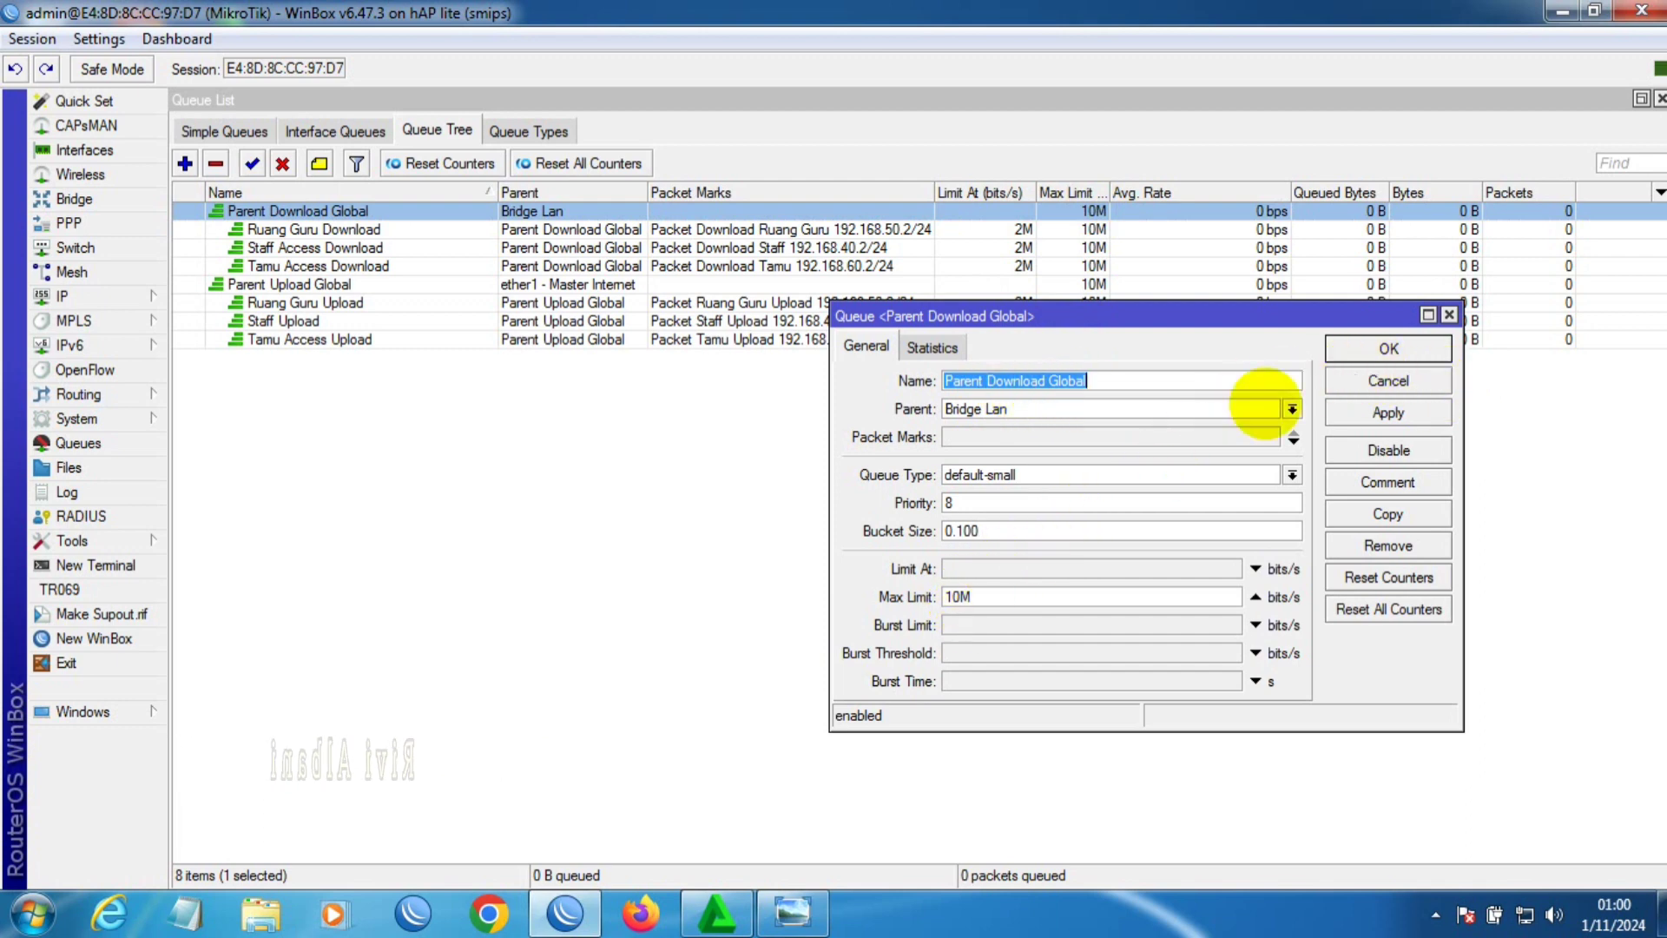
{"action": "left_click", "coordinate": [1381, 349]}
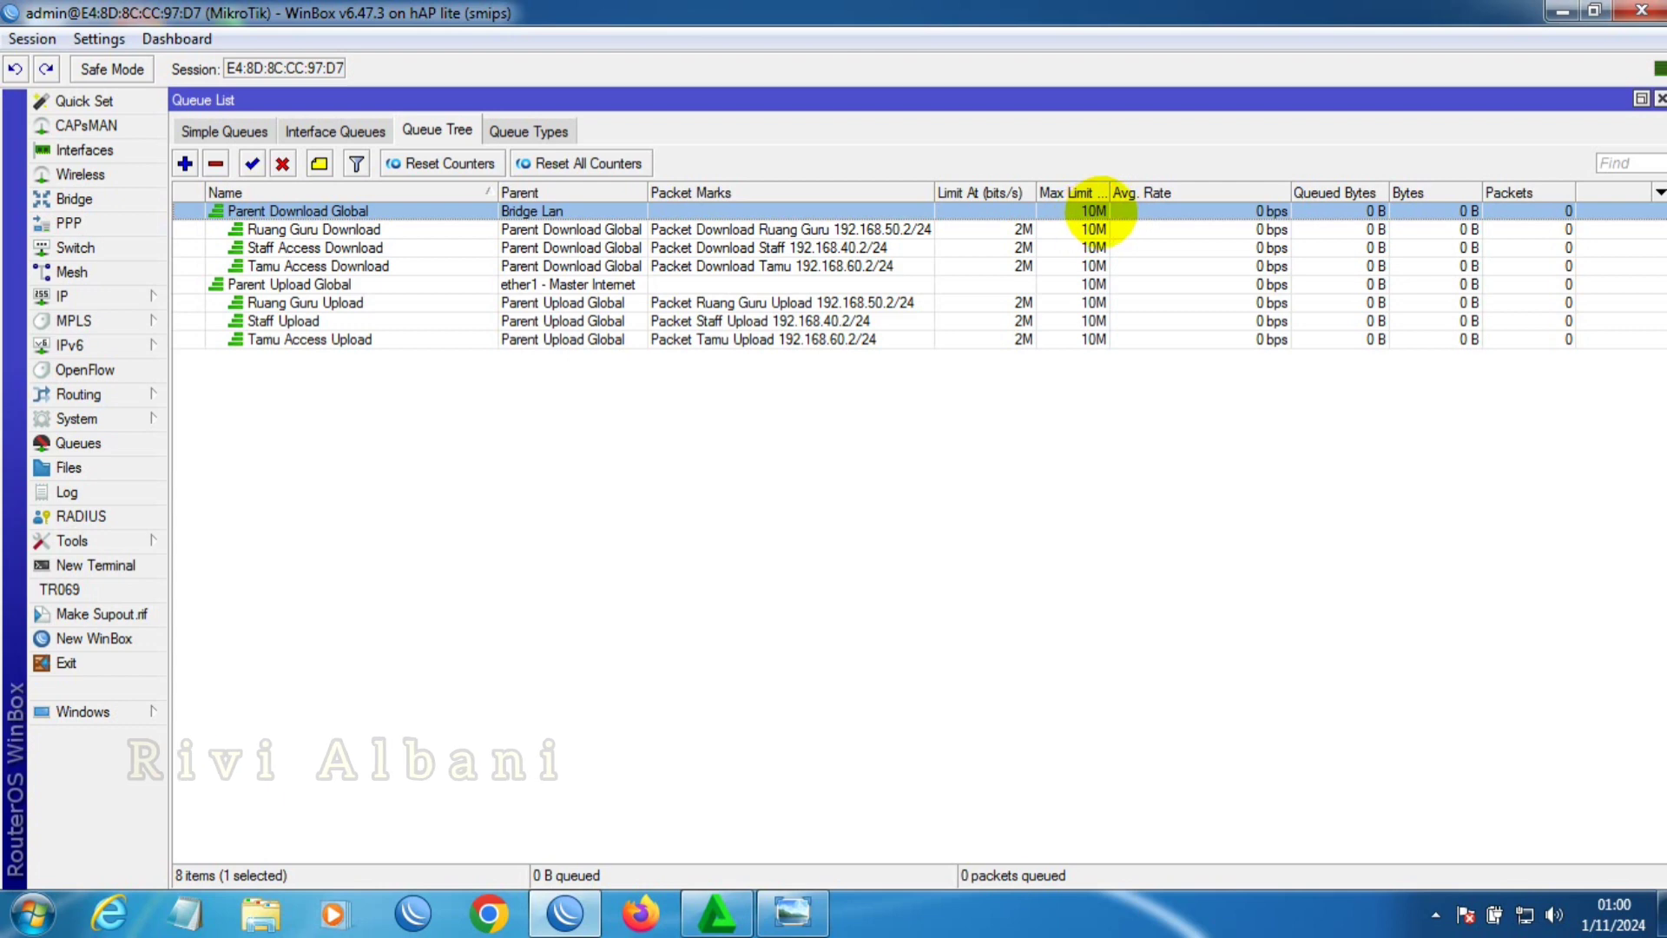
{"action": "double_click", "coordinate": [1097, 211]}
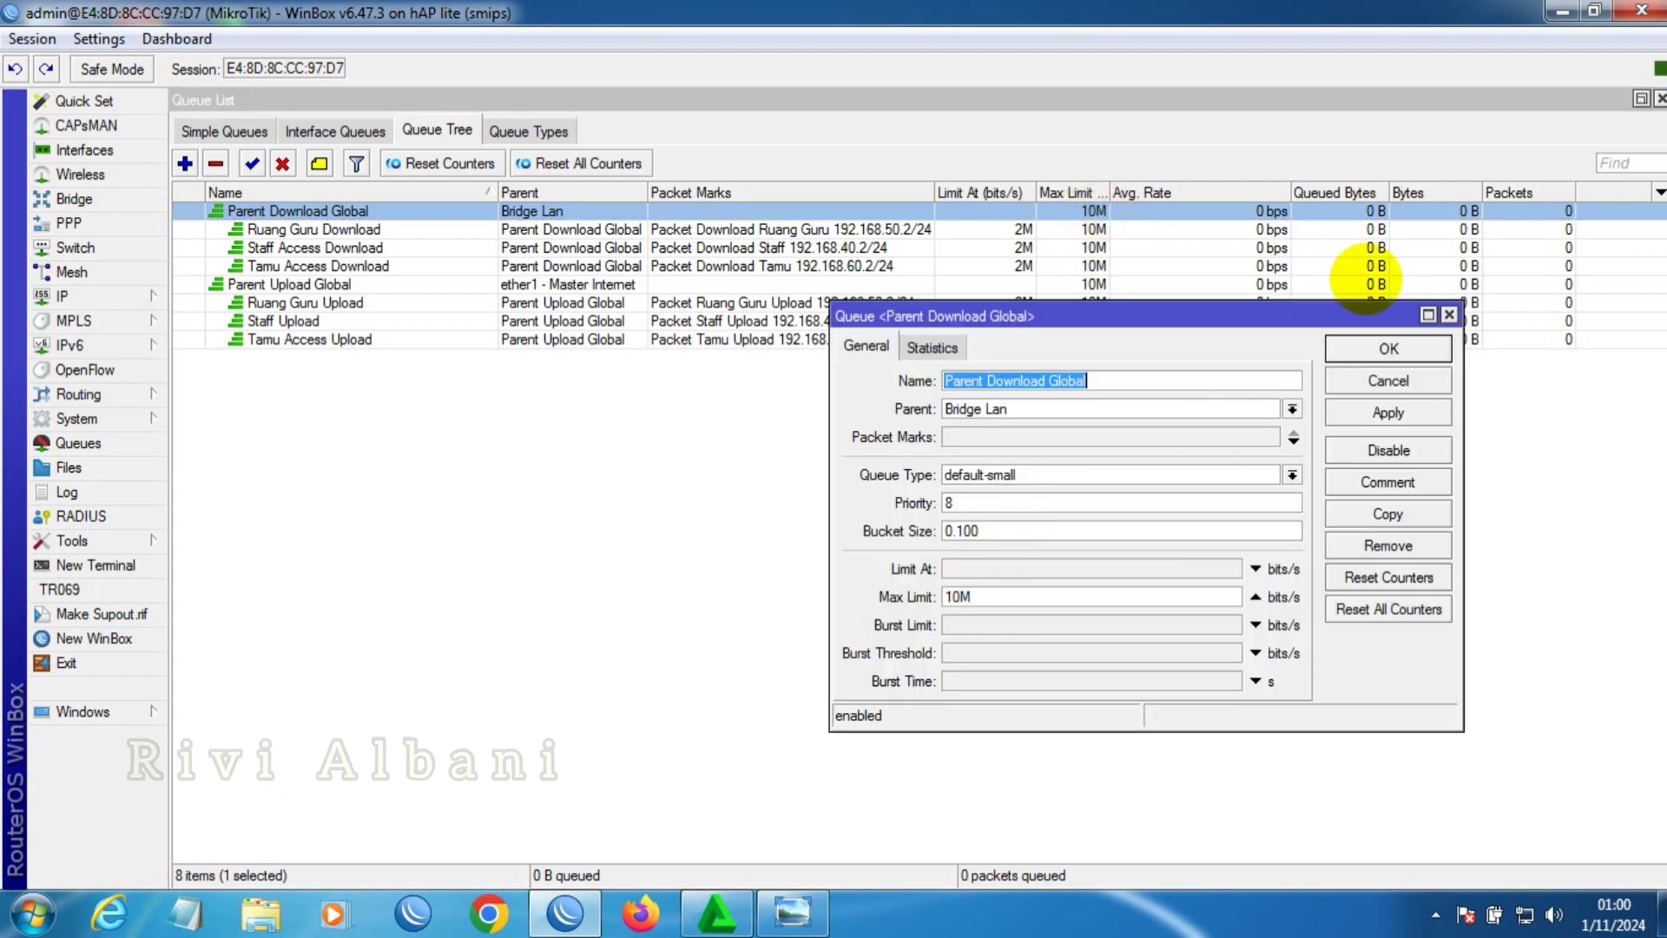
{"action": "left_click", "coordinate": [1382, 349]}
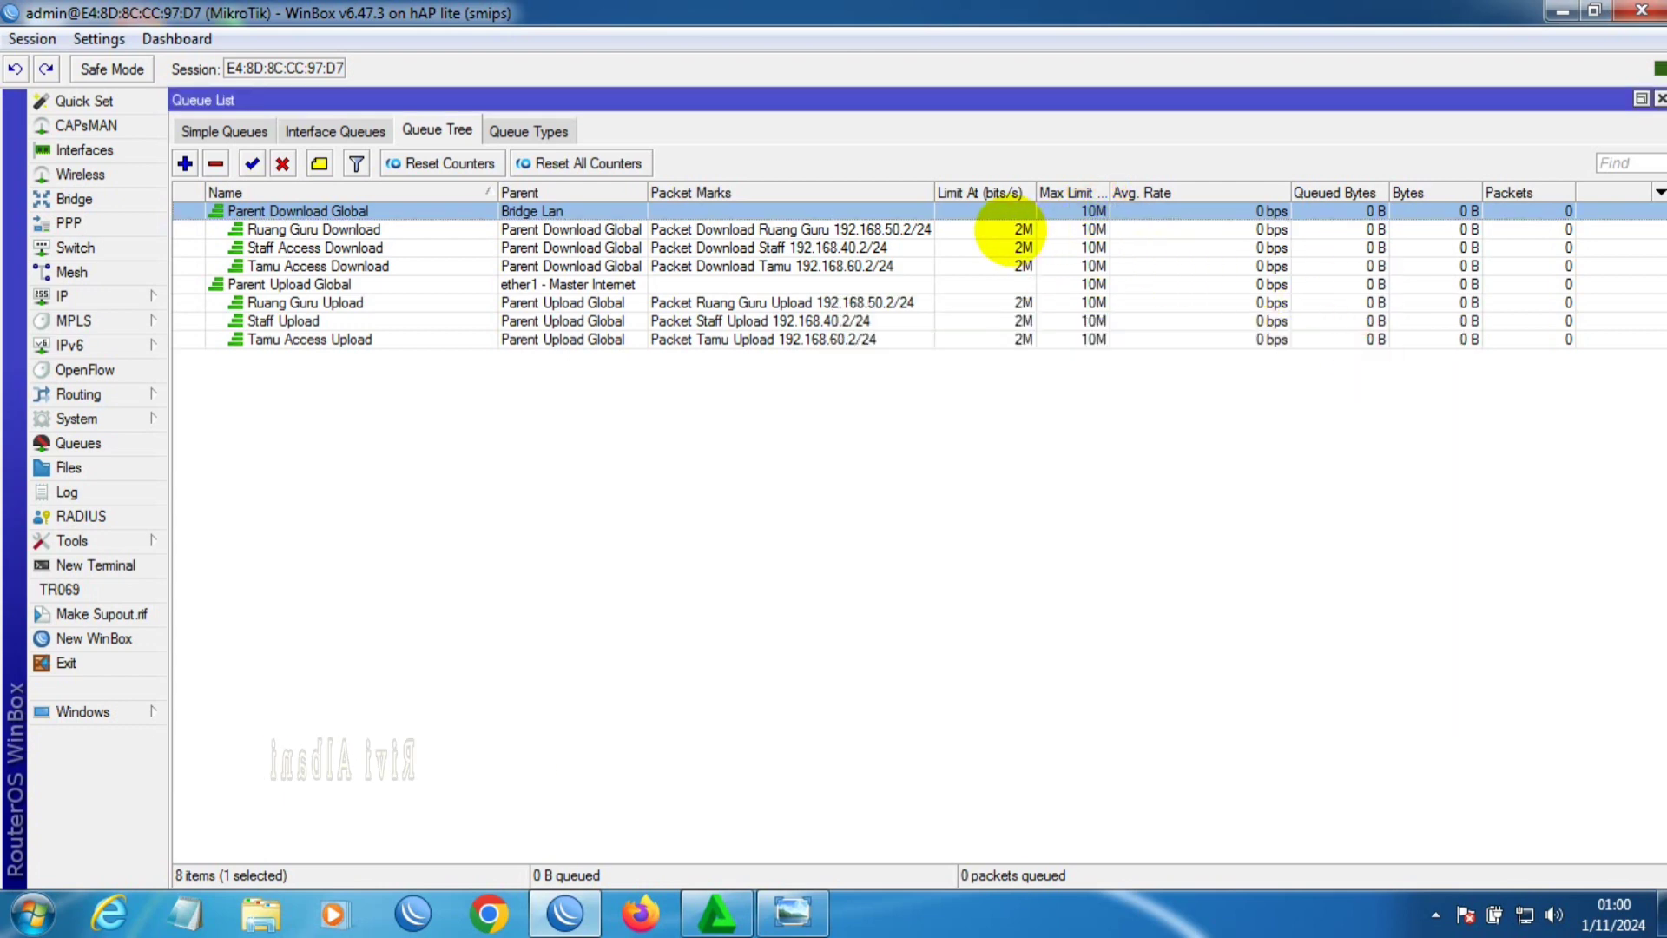
{"action": "left_click", "coordinate": [1024, 229]}
{"action": "left_click", "coordinate": [1025, 248]}
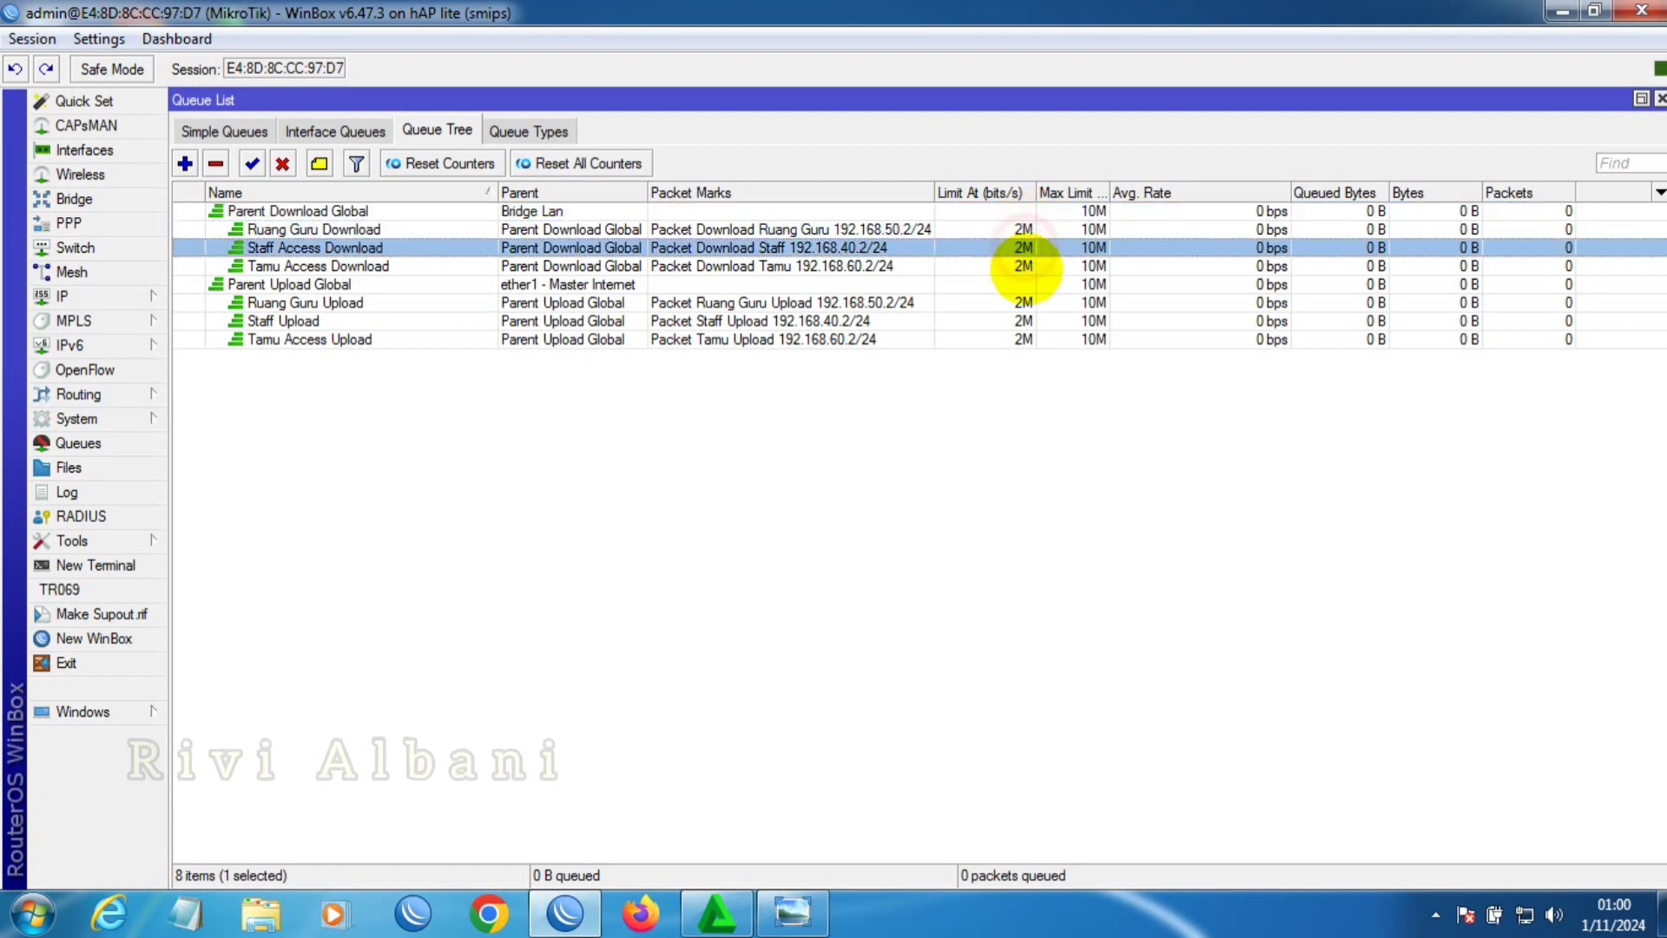
{"action": "left_click", "coordinate": [1027, 266]}
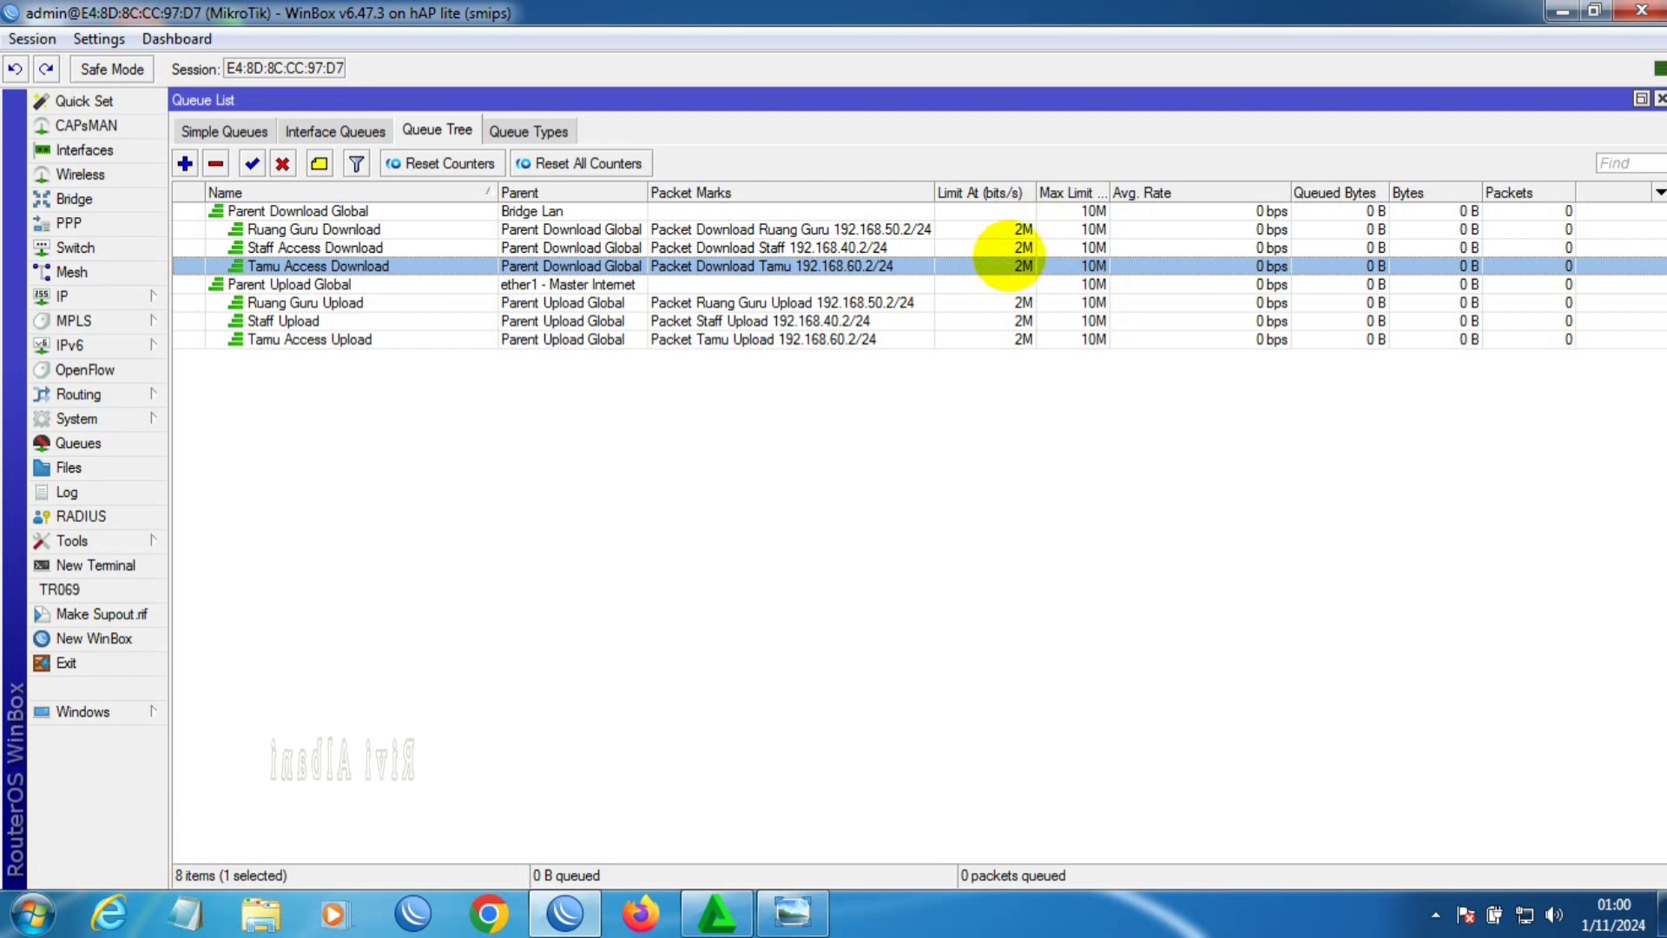
- Set the Staff Access Download queue's guaranteed limit to 7M and save it
{"action": "left_click", "coordinate": [1011, 248]}
{"action": "double_click", "coordinate": [1010, 247]}
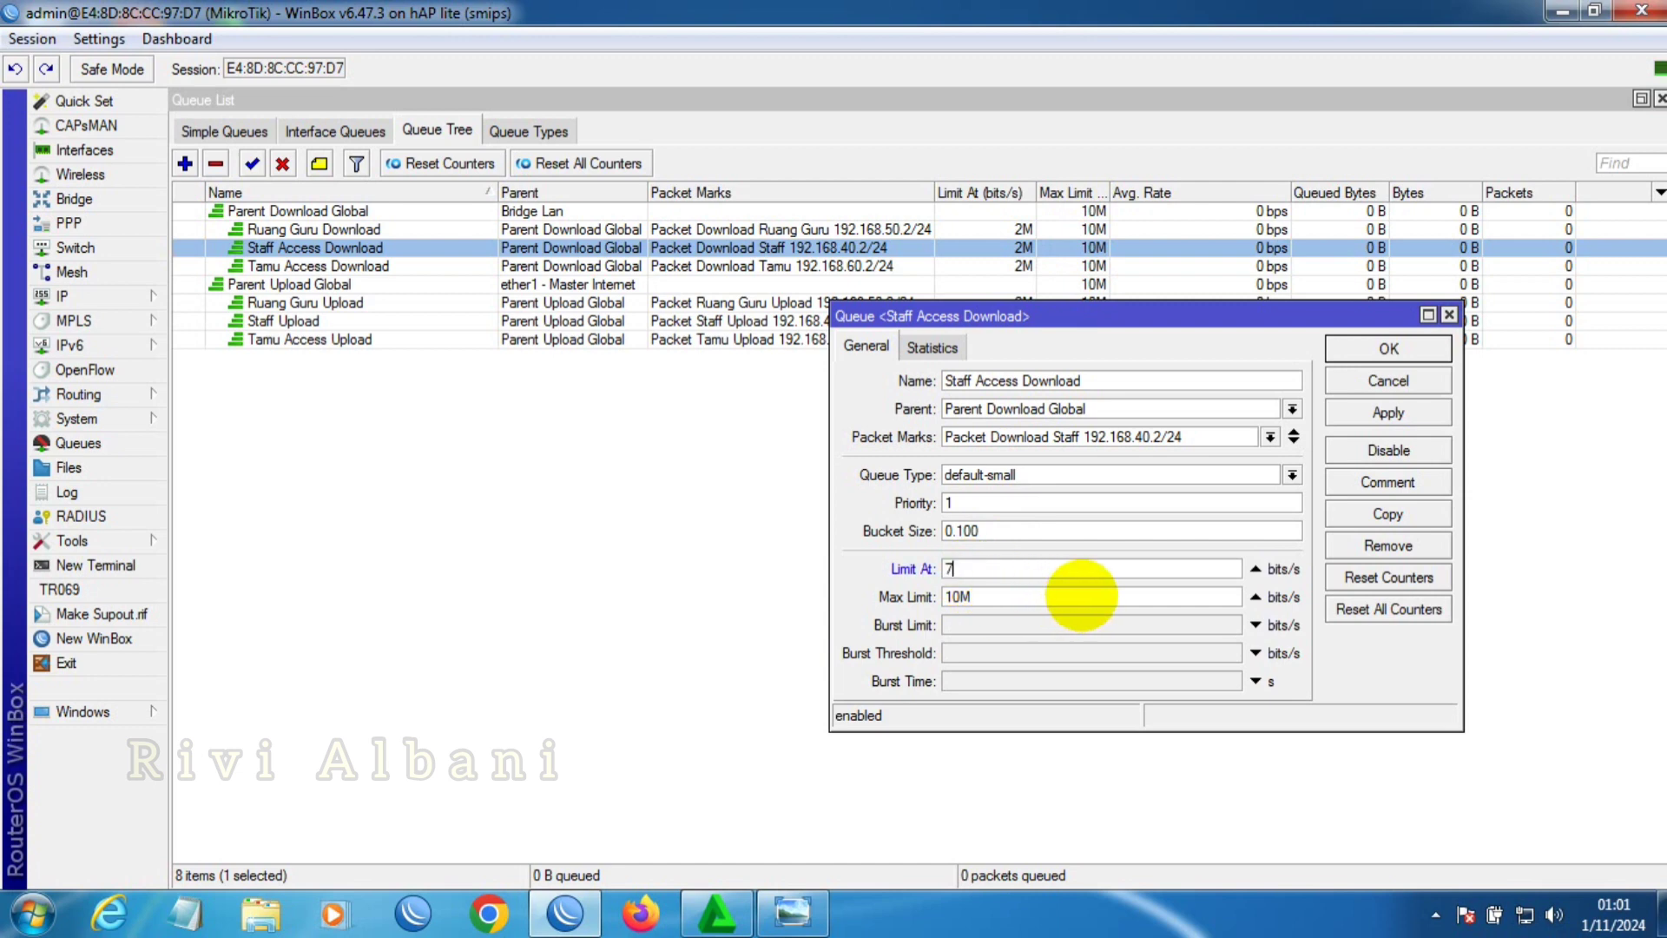
{"action": "type", "text": "7m"}
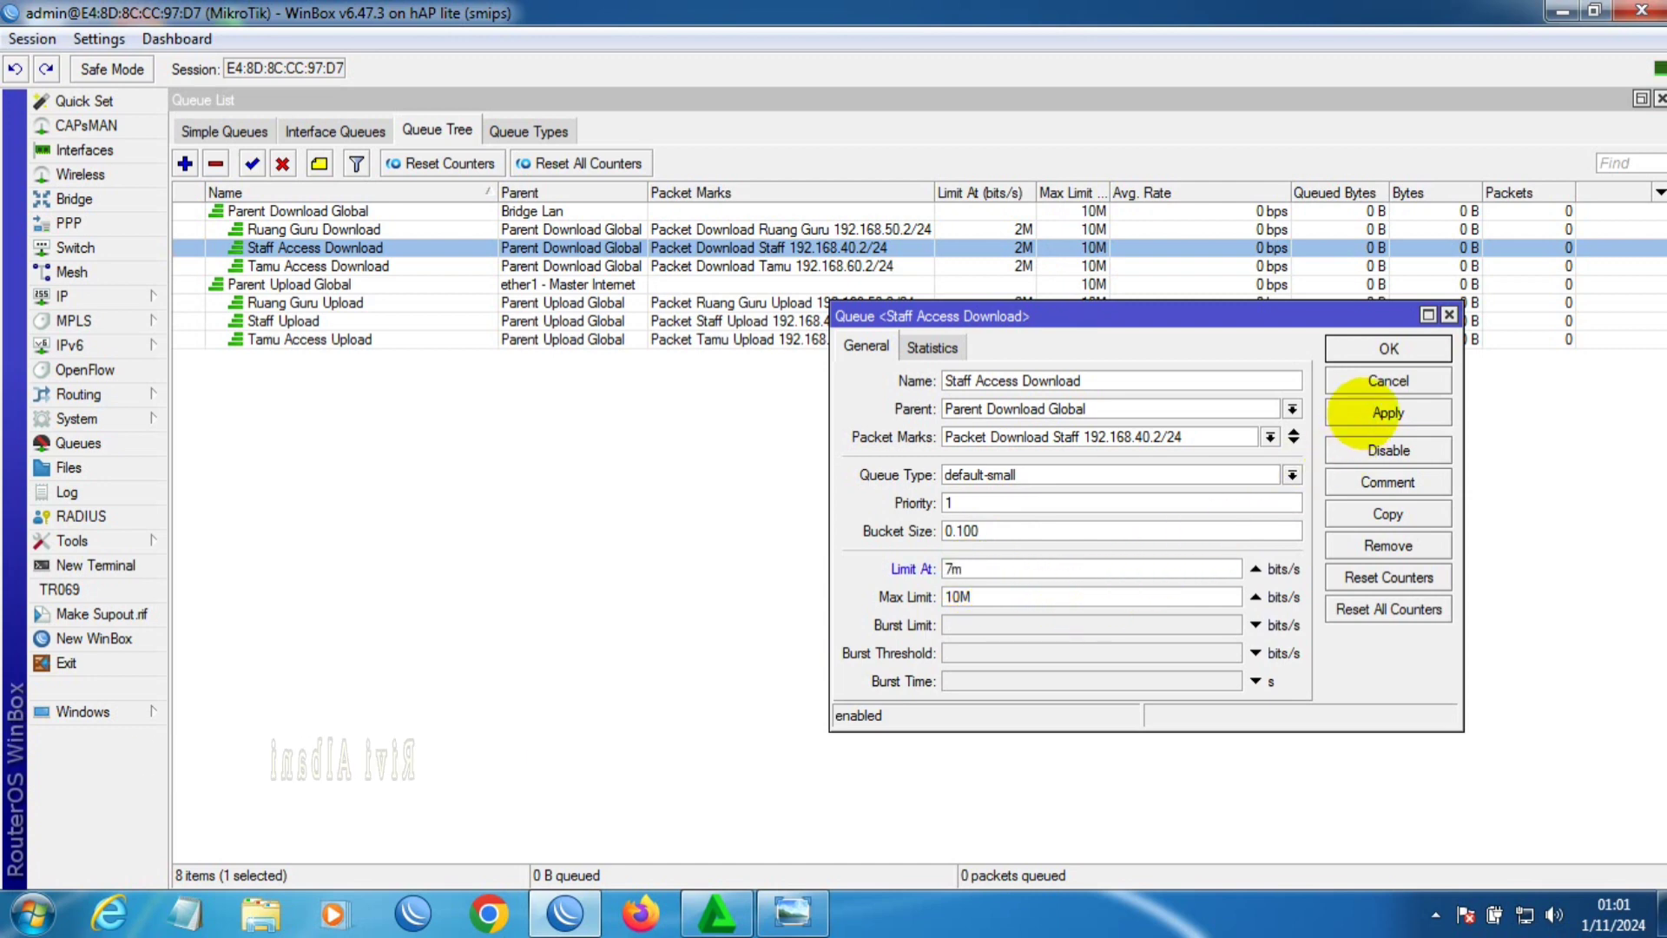
{"action": "left_click", "coordinate": [1381, 350]}
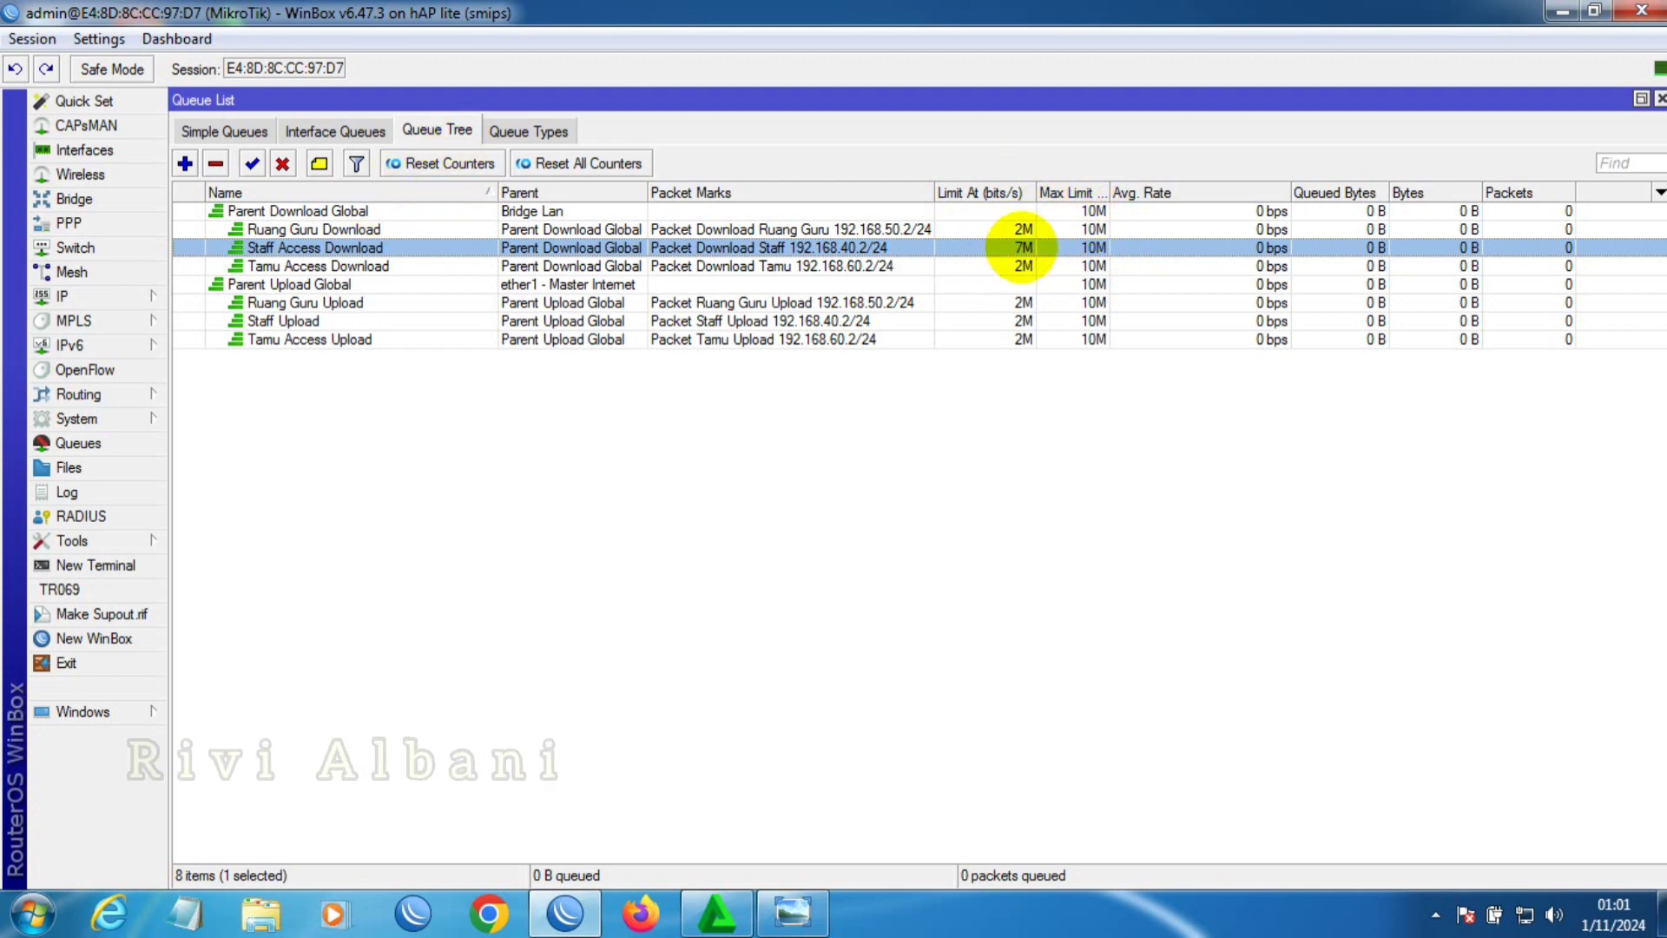
- Return the Staff Access Download queue's guaranteed limit to 2M and save it
{"action": "double_click", "coordinate": [1018, 245]}
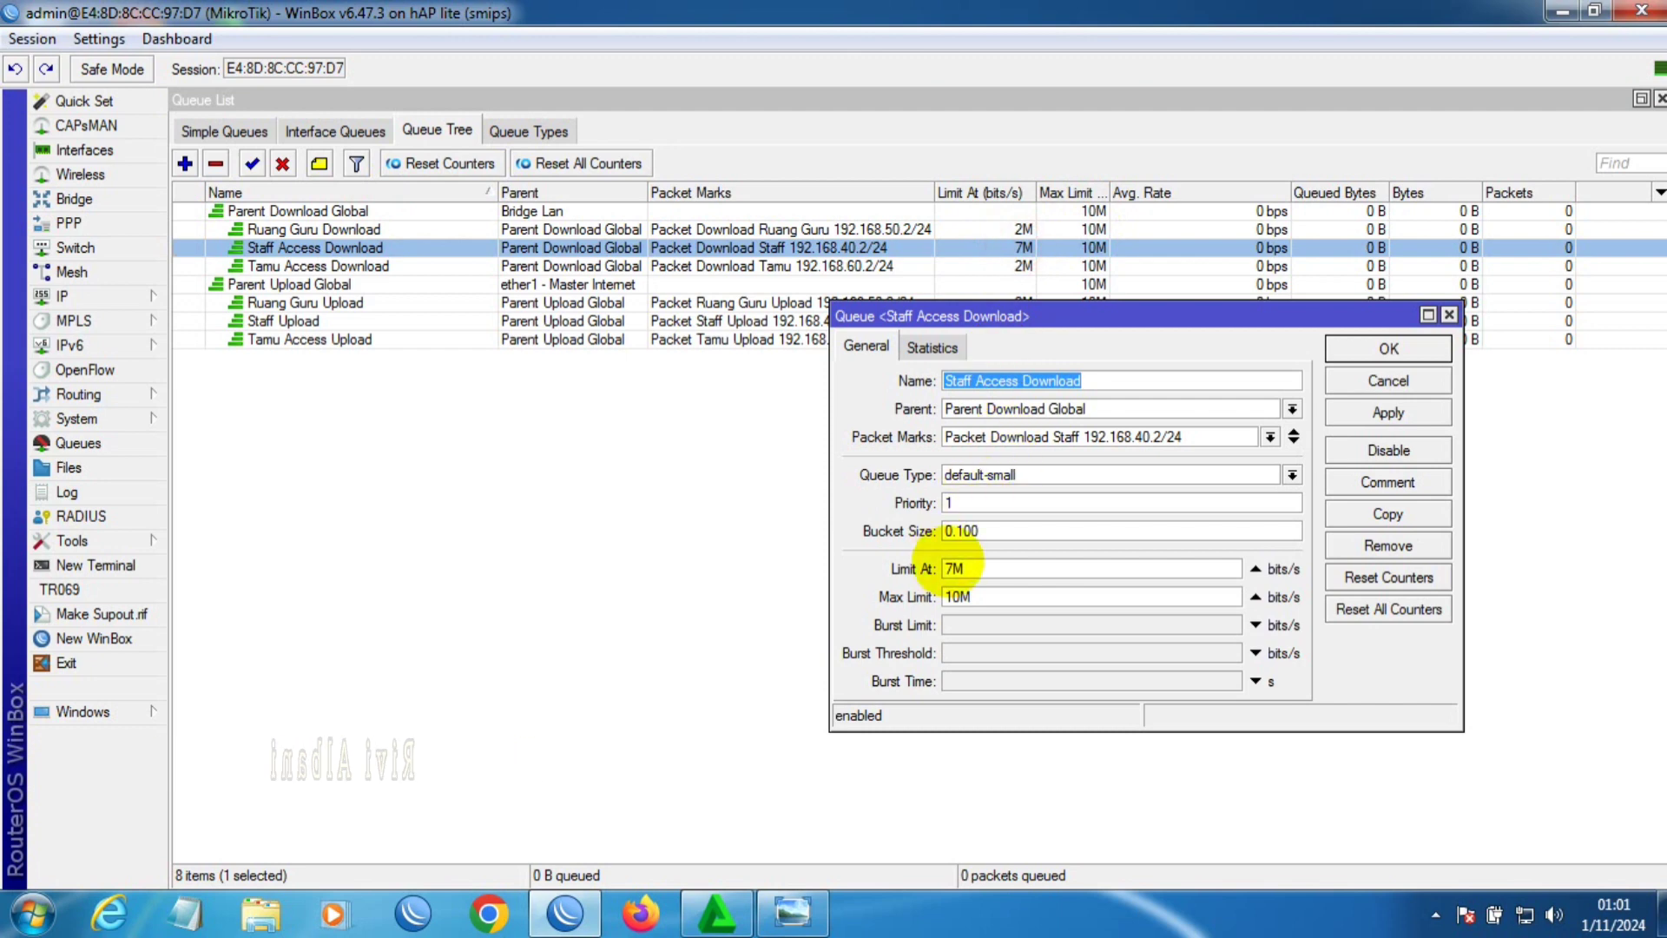
{"action": "left_click", "coordinate": [951, 567]}
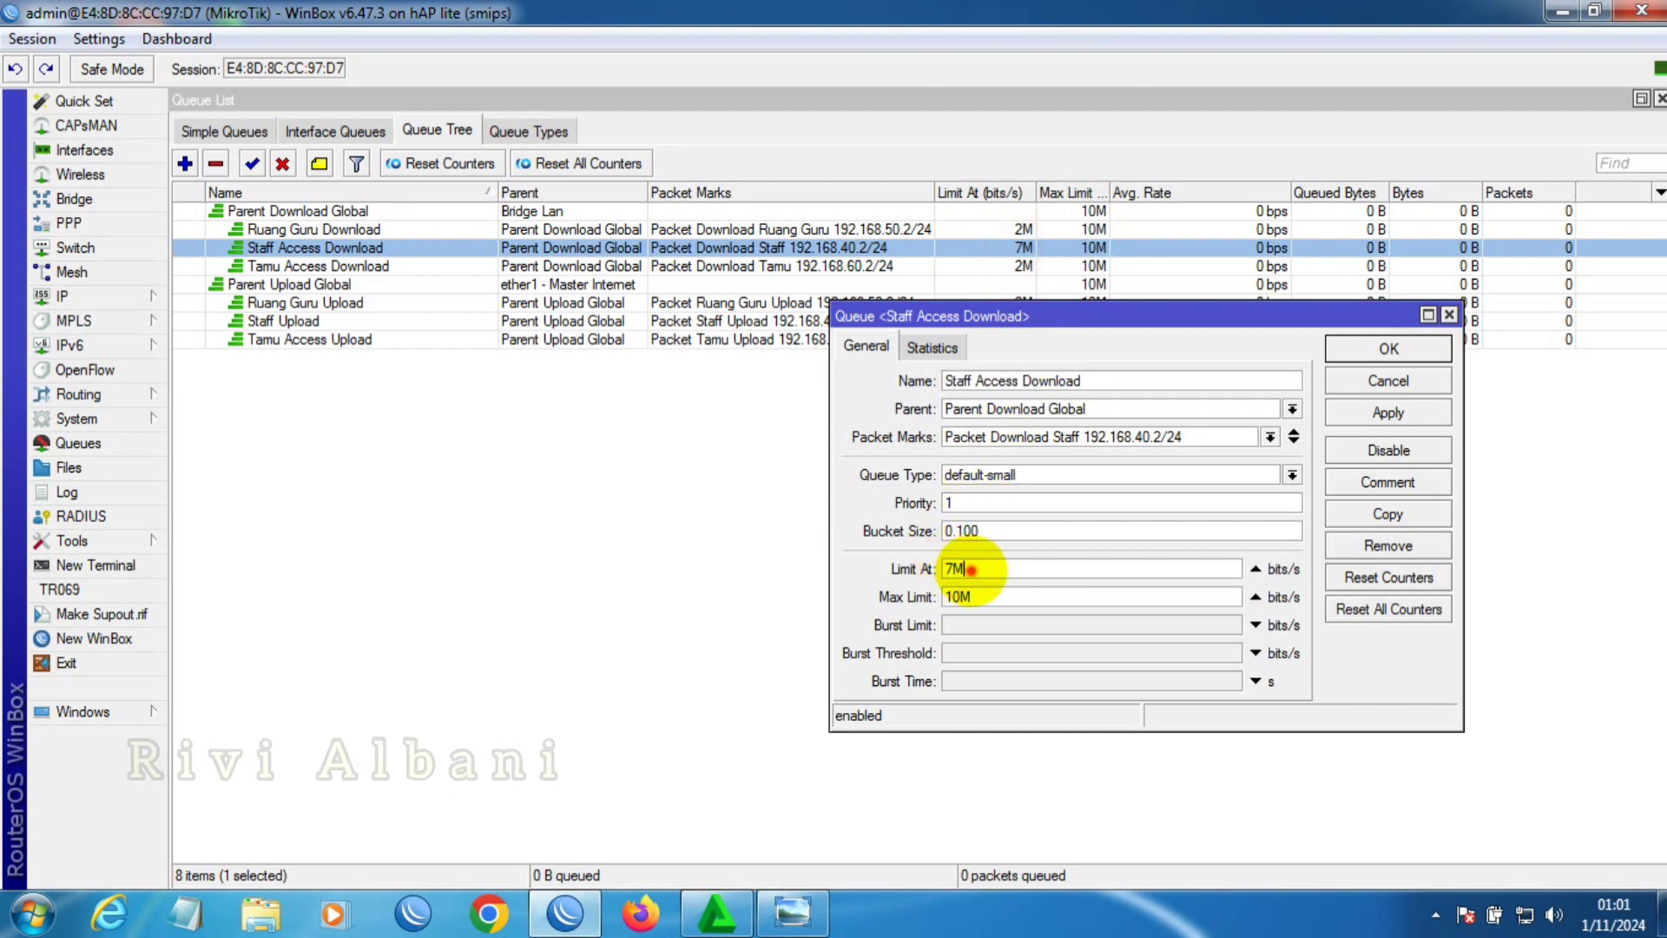
{"action": "type", "text": "2M"}
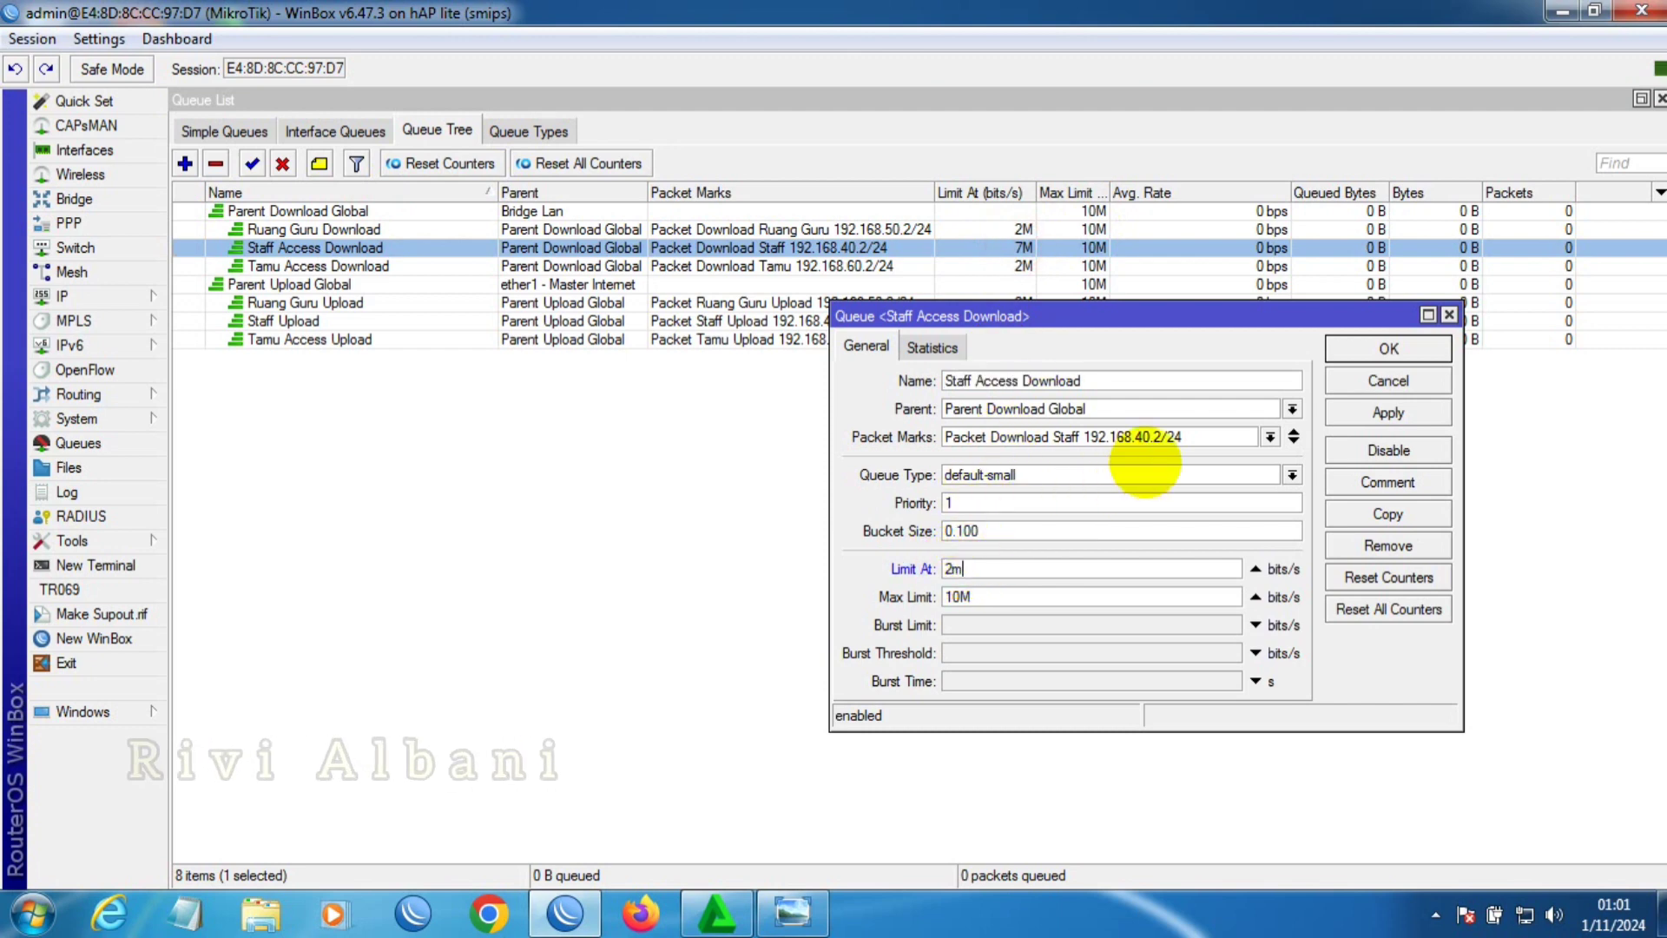
{"action": "left_click", "coordinate": [1376, 348]}
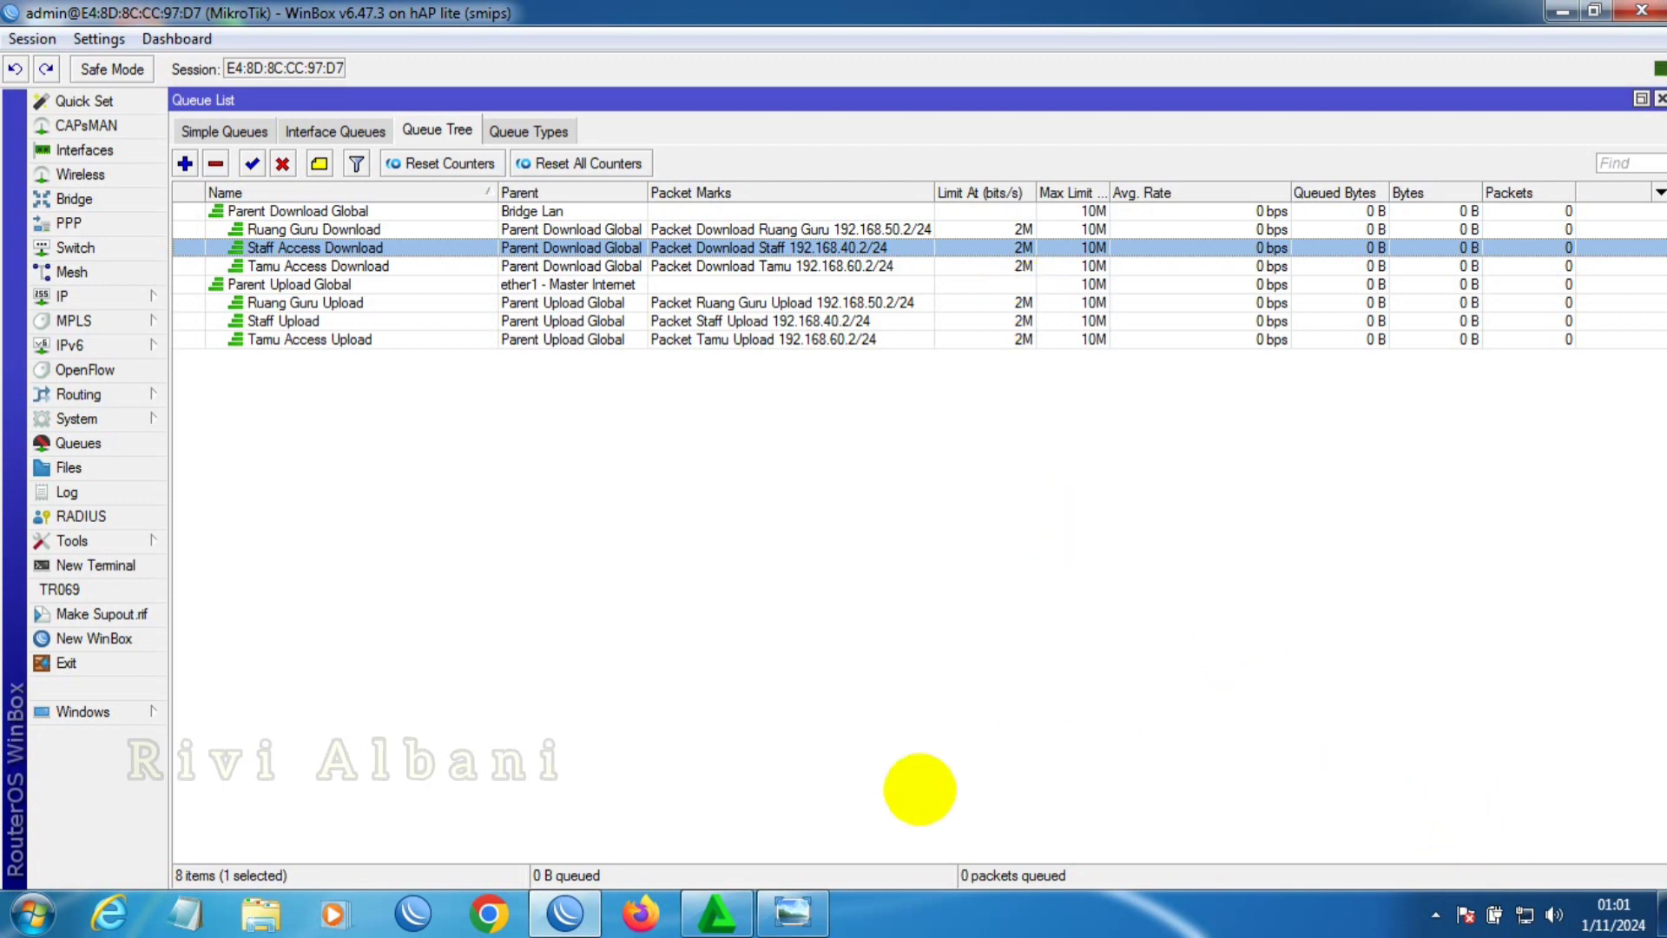
- Switch to the HTB network diagram in Windows Photo Viewer and compare its user groups with the available wireless networks
{"action": "left_click", "coordinate": [786, 912]}
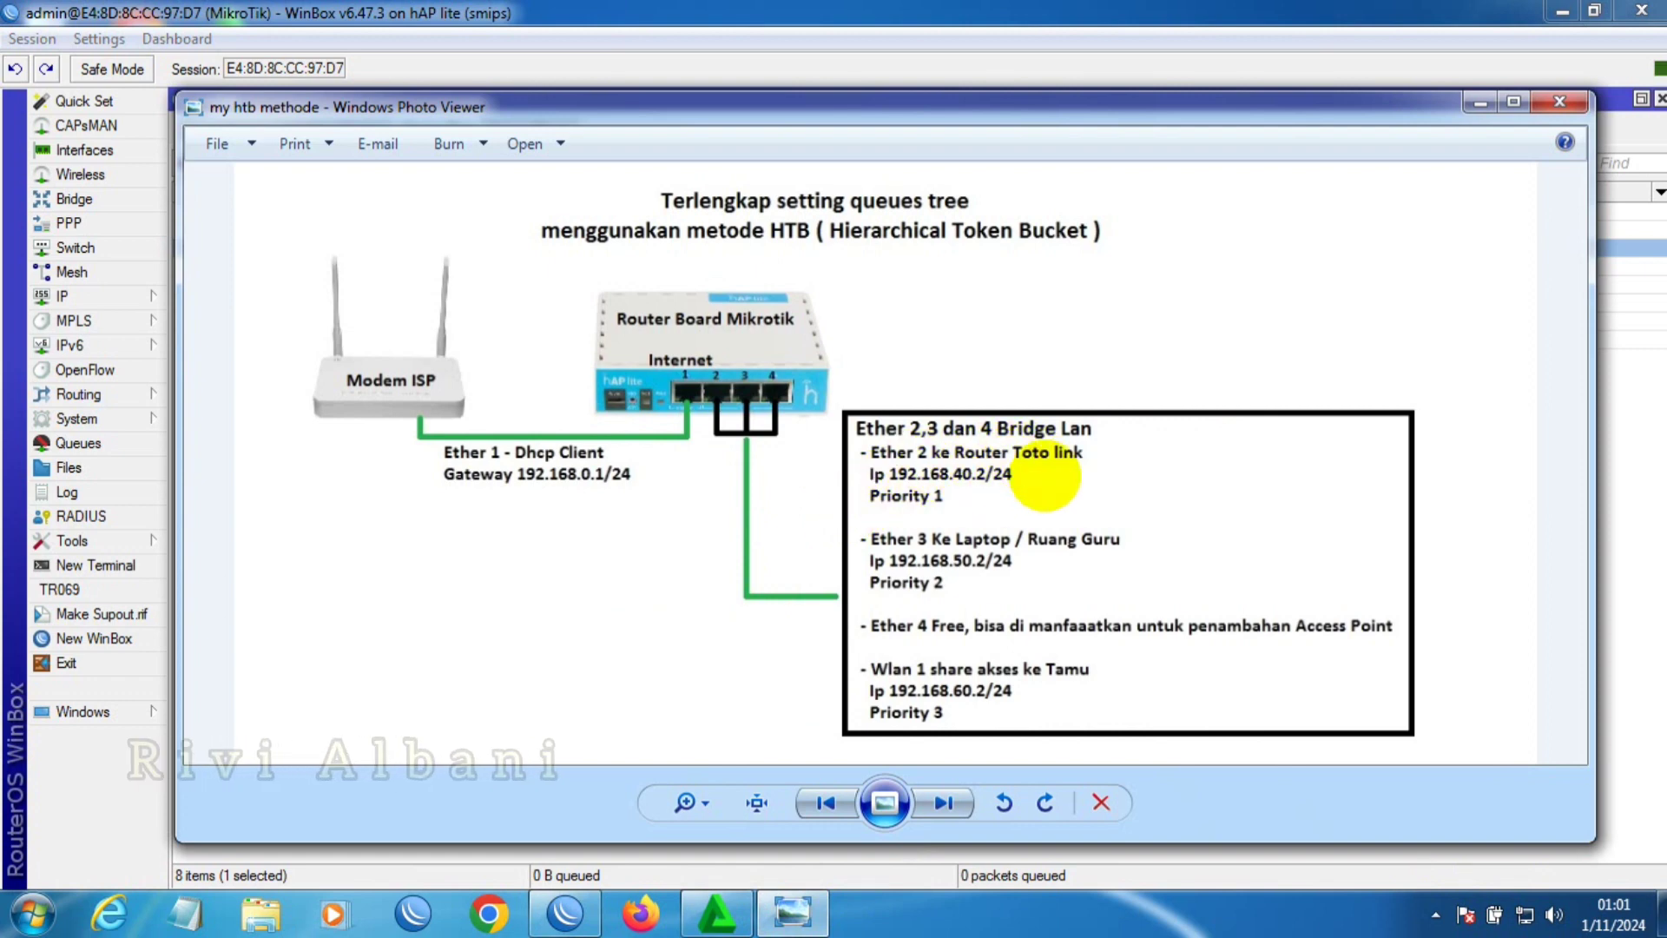
{"action": "left_click", "coordinate": [1525, 914]}
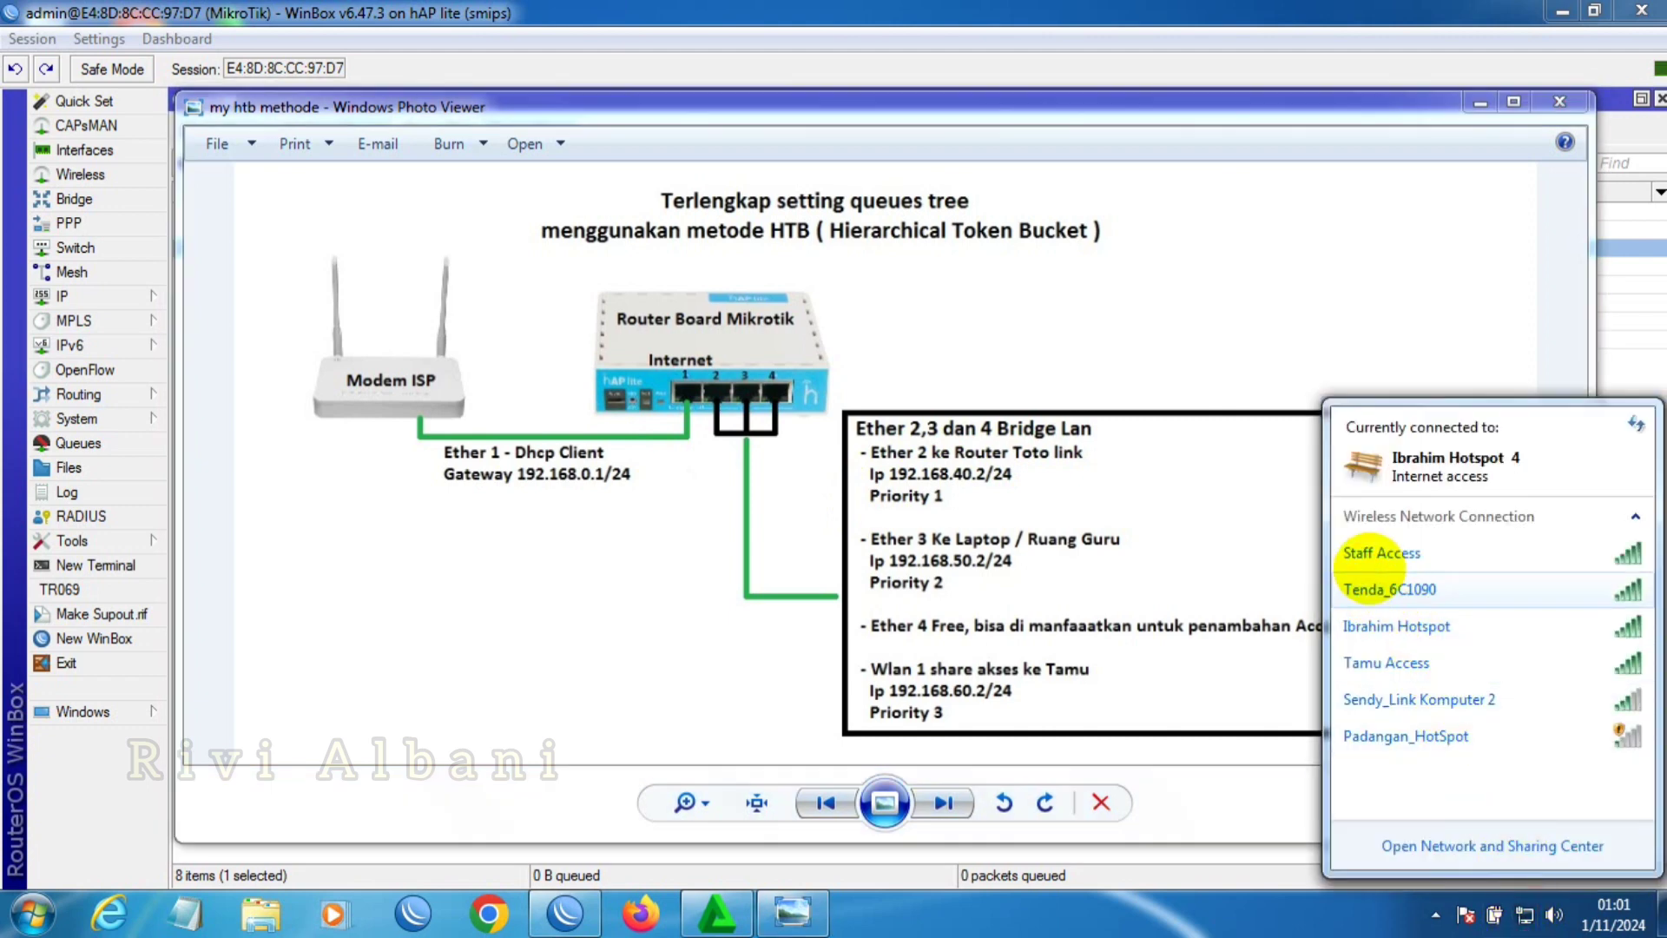
{"action": "mouse_move", "coordinate": [1383, 552]}
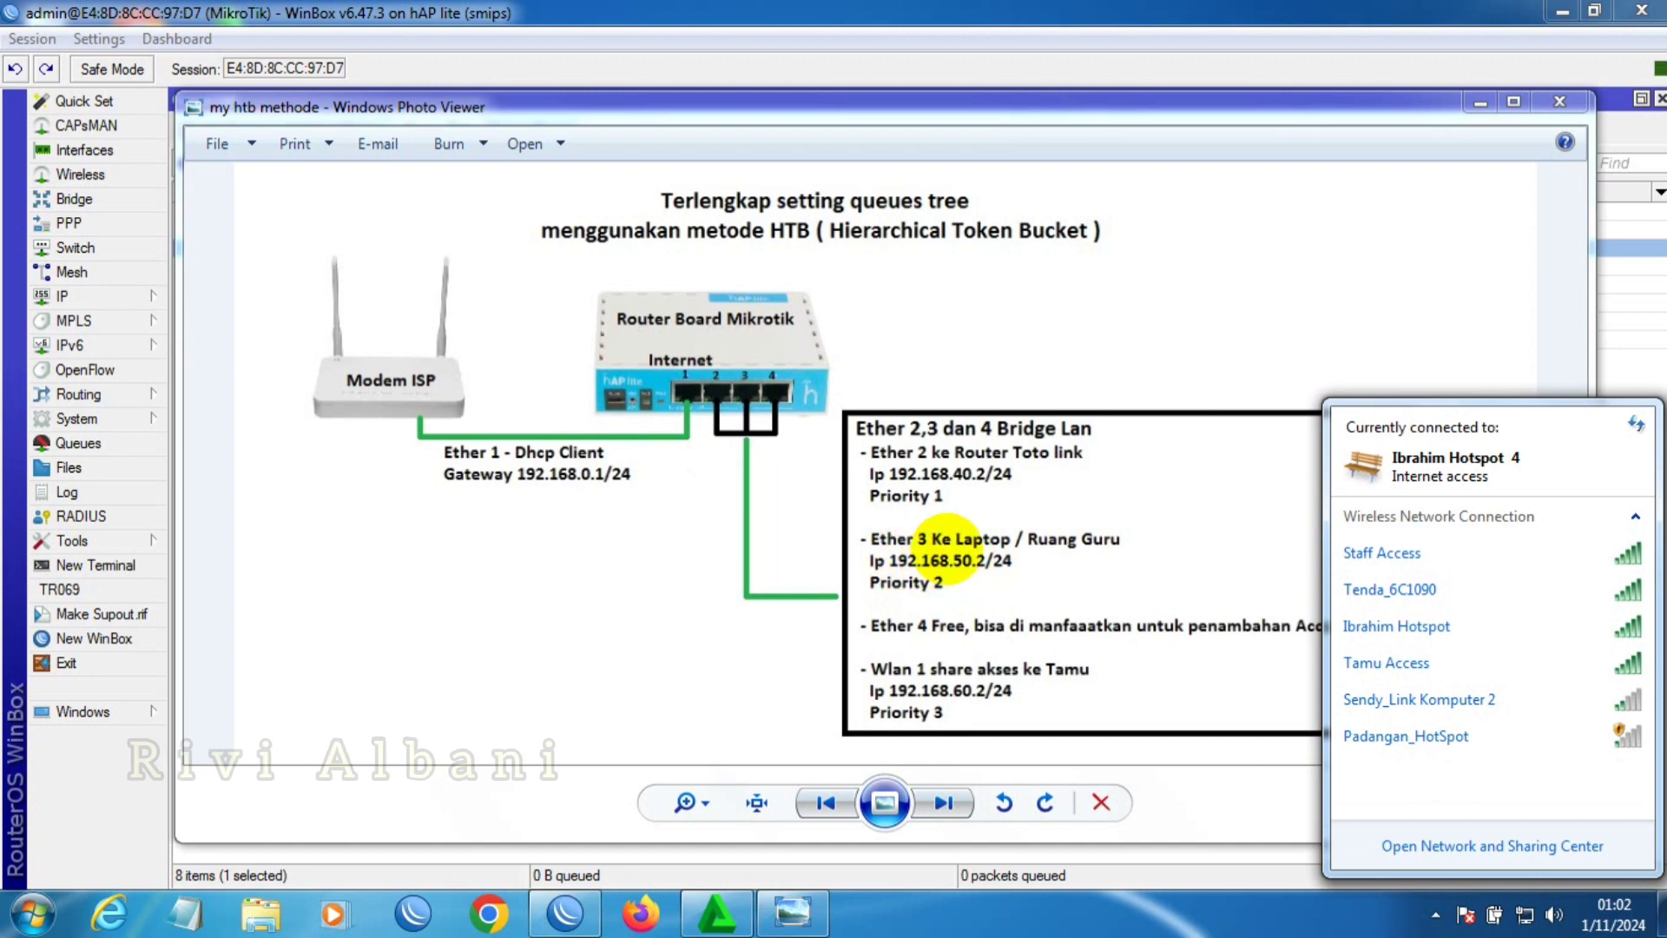
{"action": "left_click", "coordinate": [944, 542]}
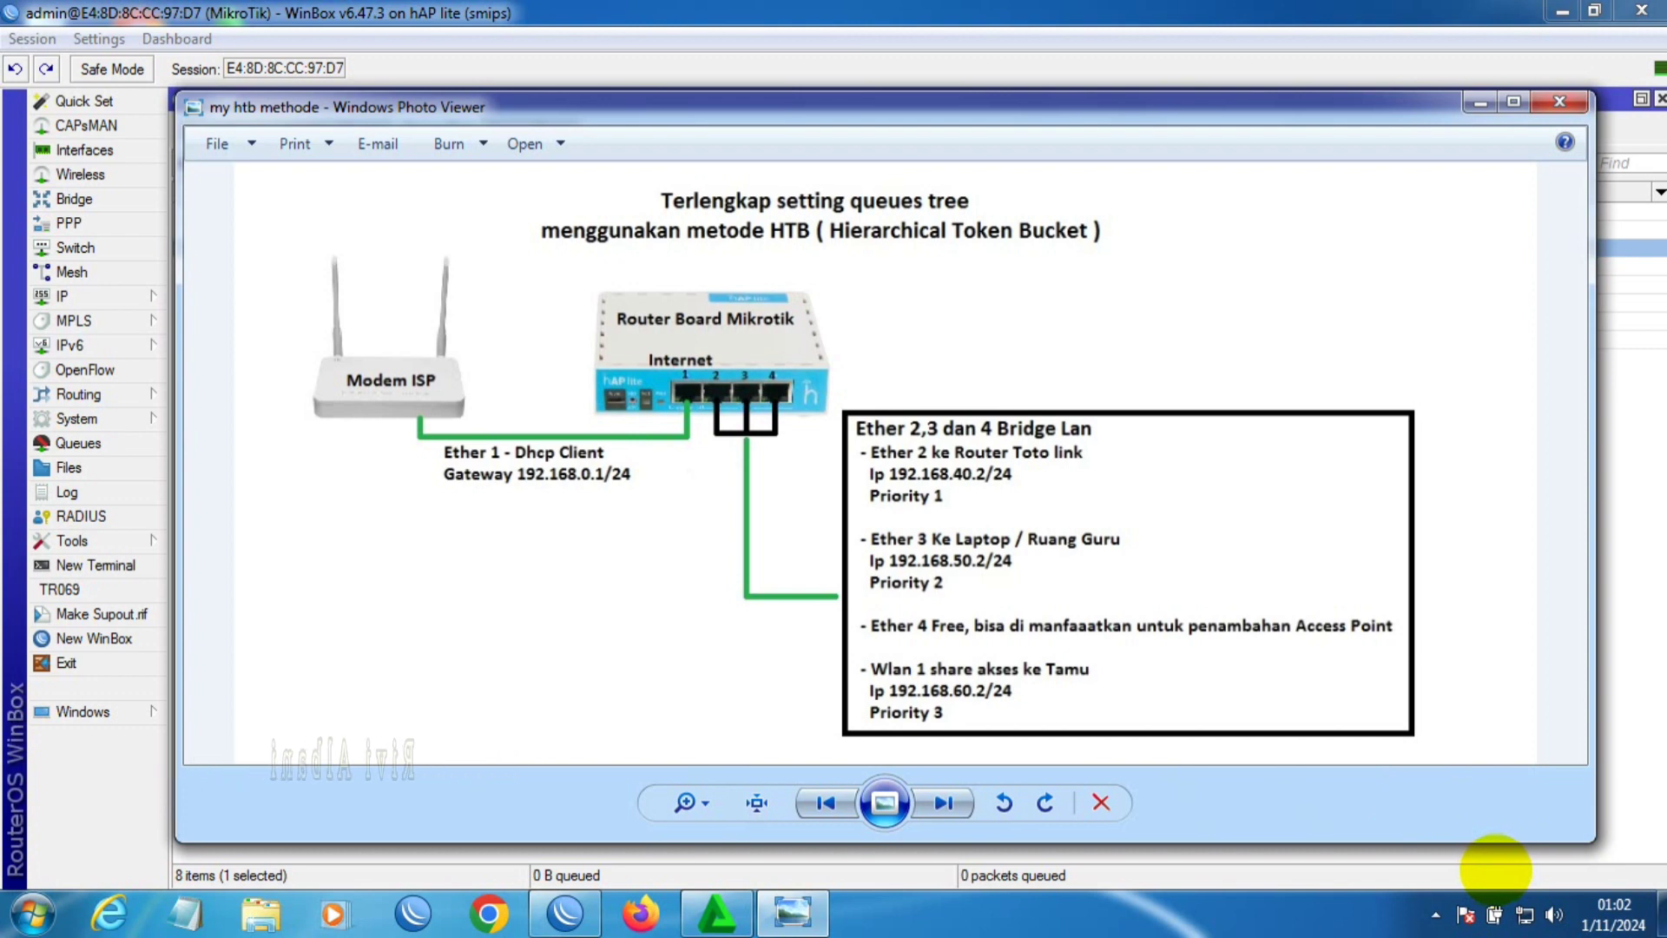
- Give the Local Area Connection's IPv4 settings the static IP address 192.168.50.2 with subnet mask 255.255.255.0
{"action": "left_click", "coordinate": [1524, 915]}
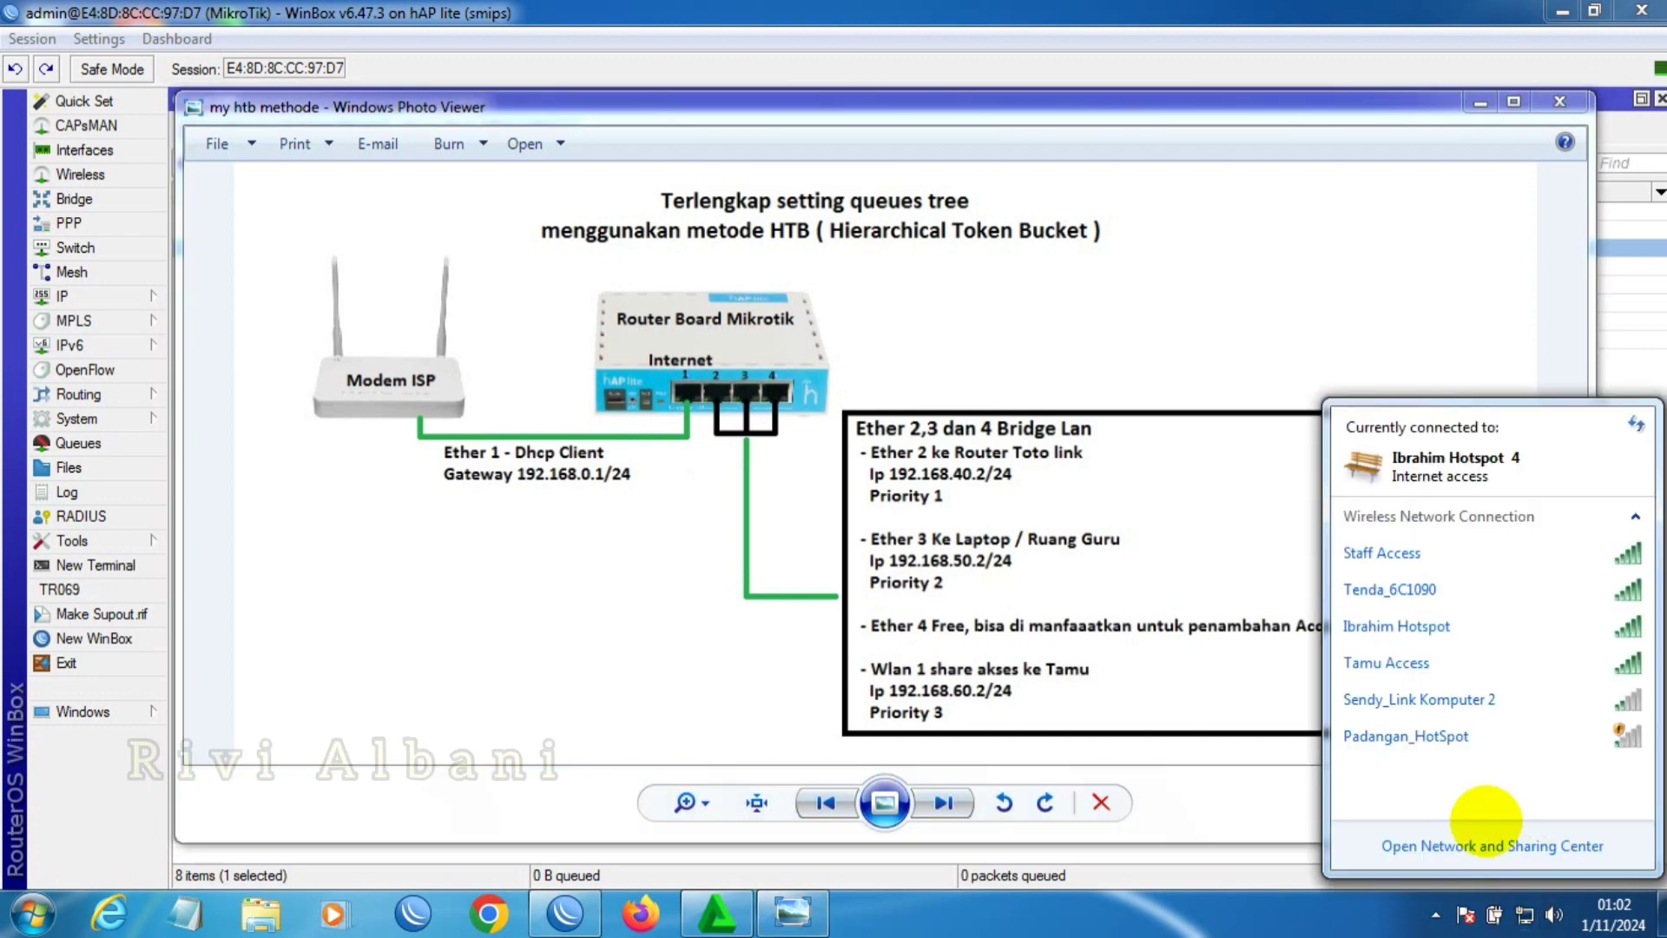
{"action": "left_click", "coordinate": [1487, 844]}
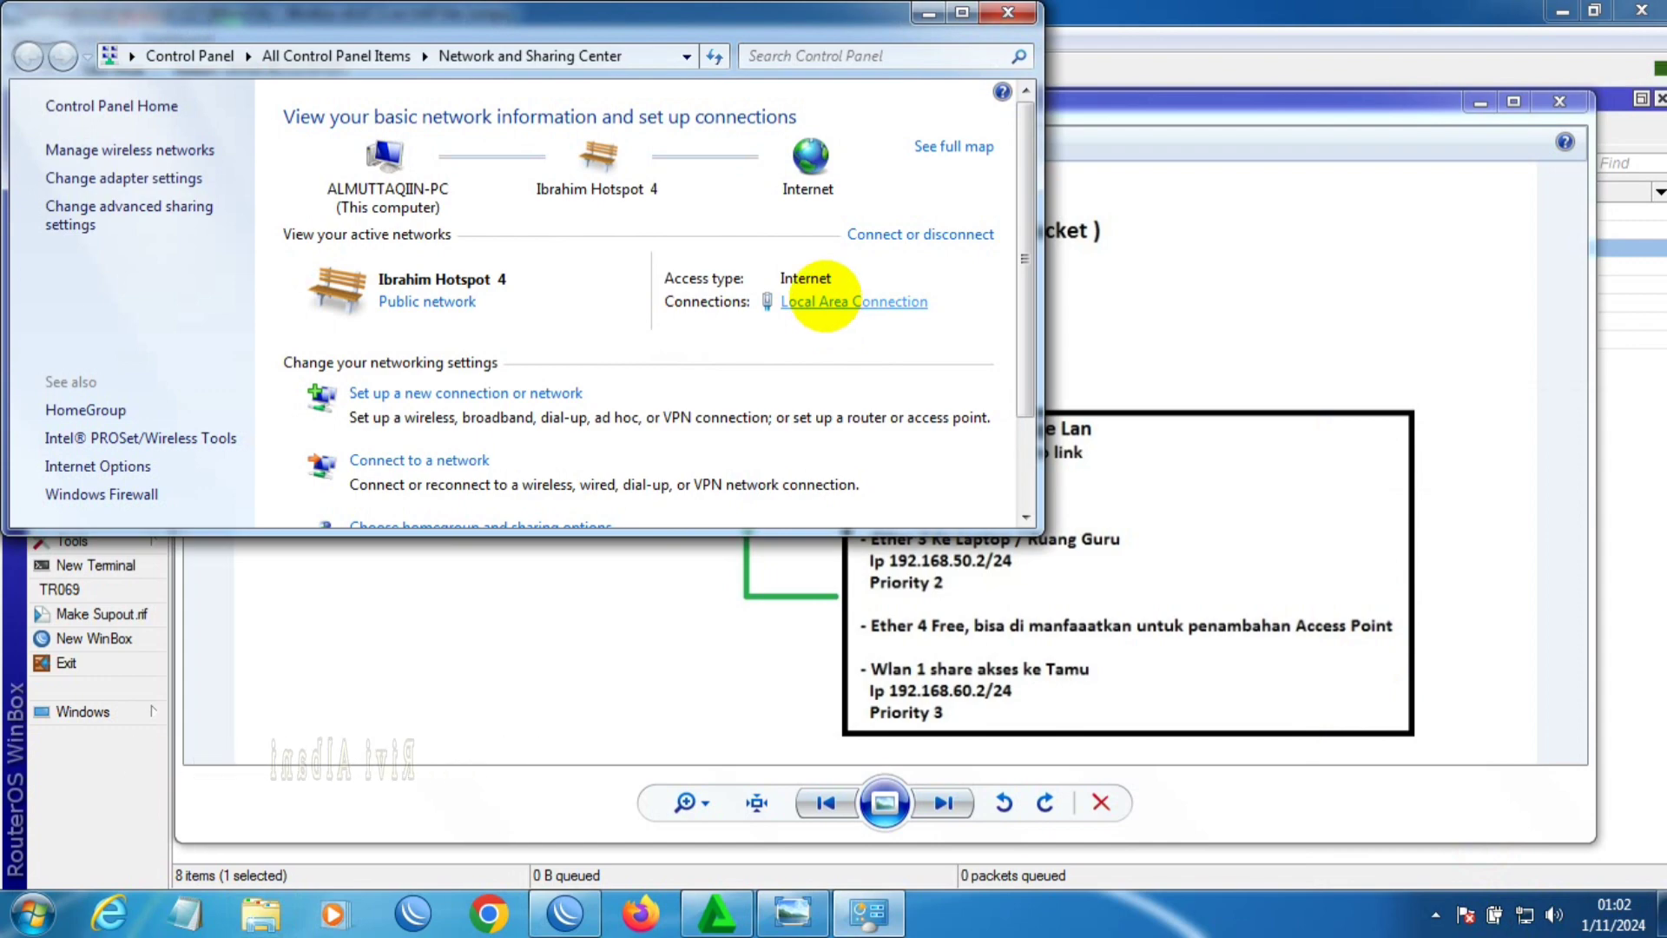
{"action": "left_click", "coordinate": [822, 299]}
{"action": "left_click", "coordinate": [692, 658]}
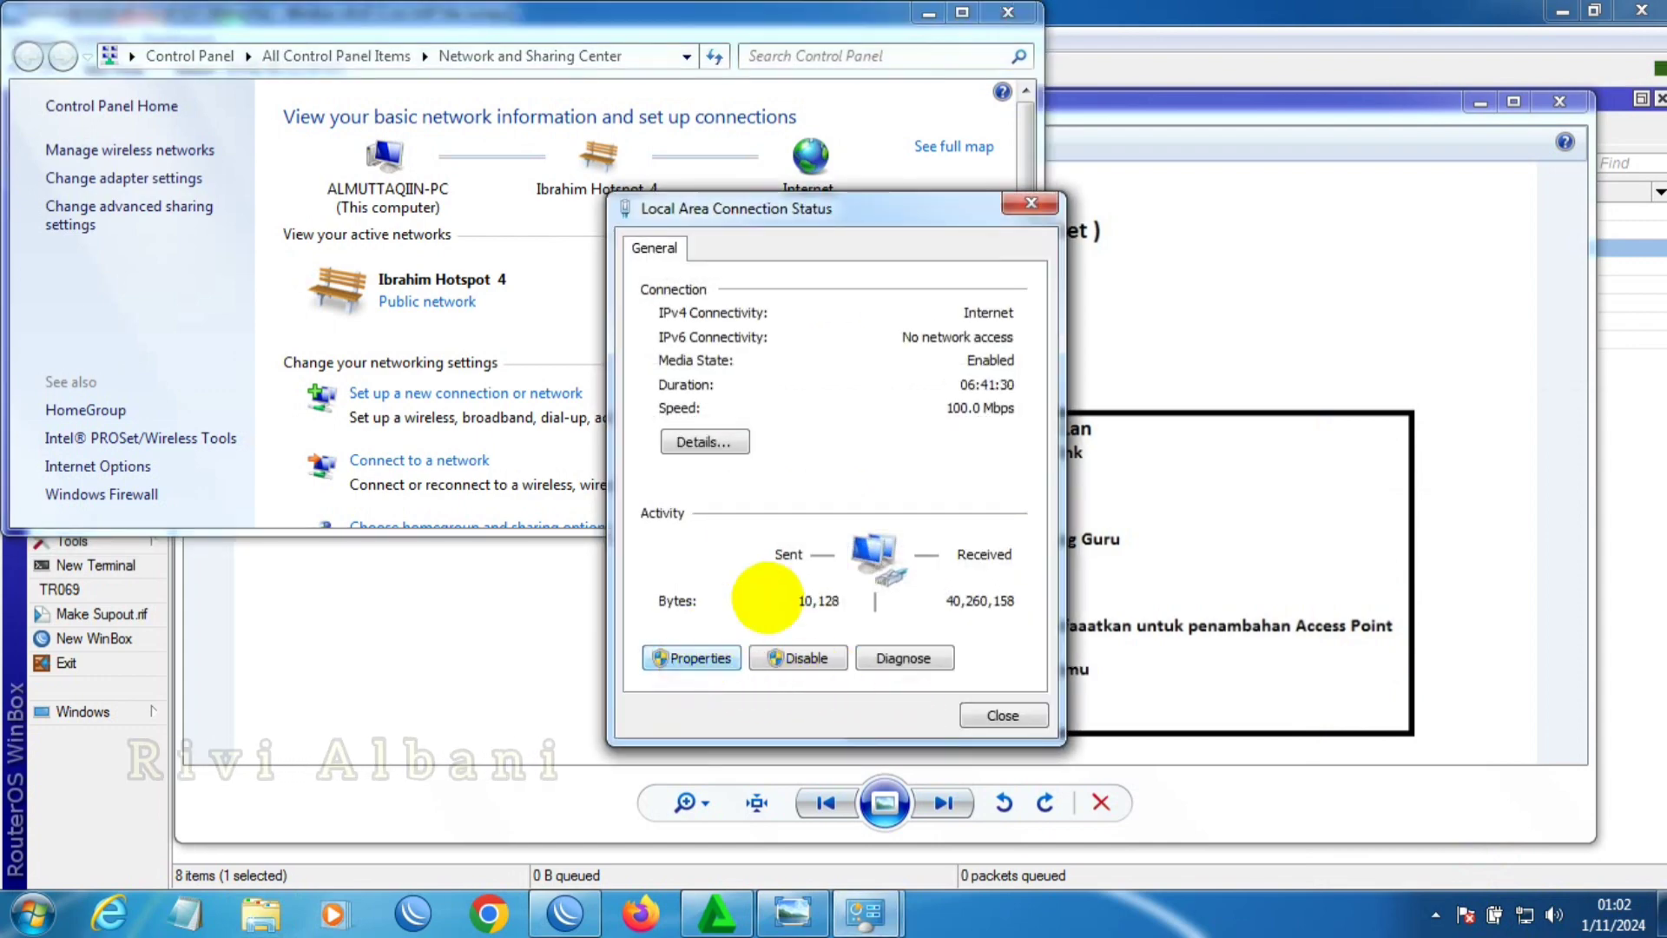
{"action": "double_click", "coordinate": [877, 510]}
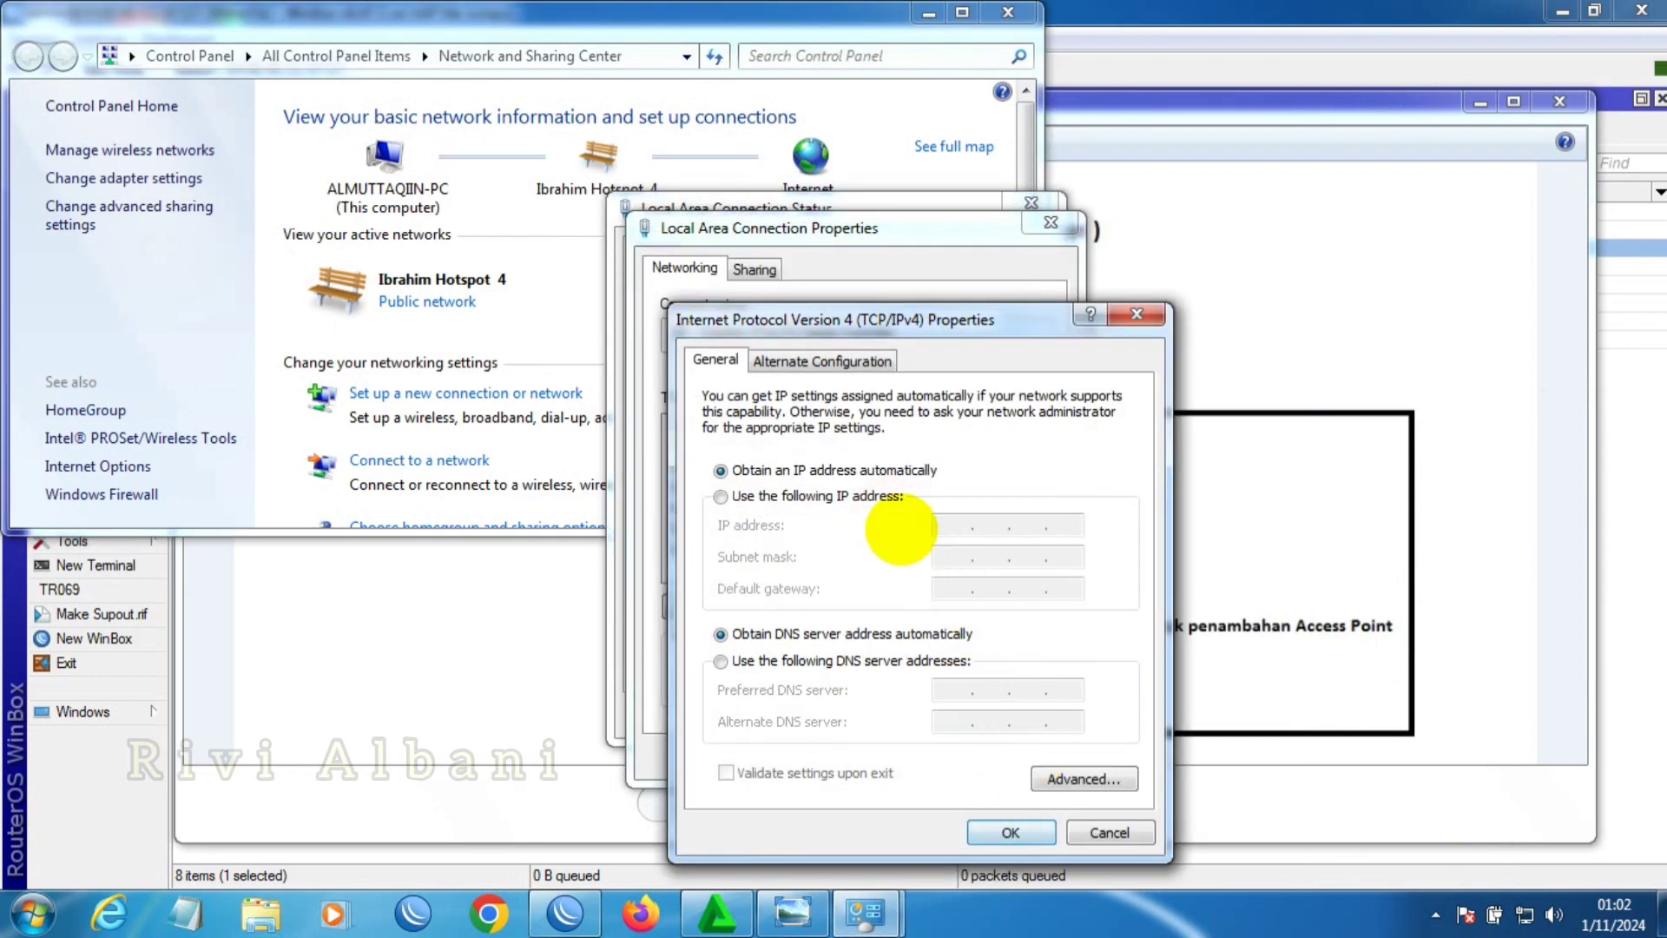
{"action": "left_click", "coordinate": [795, 495]}
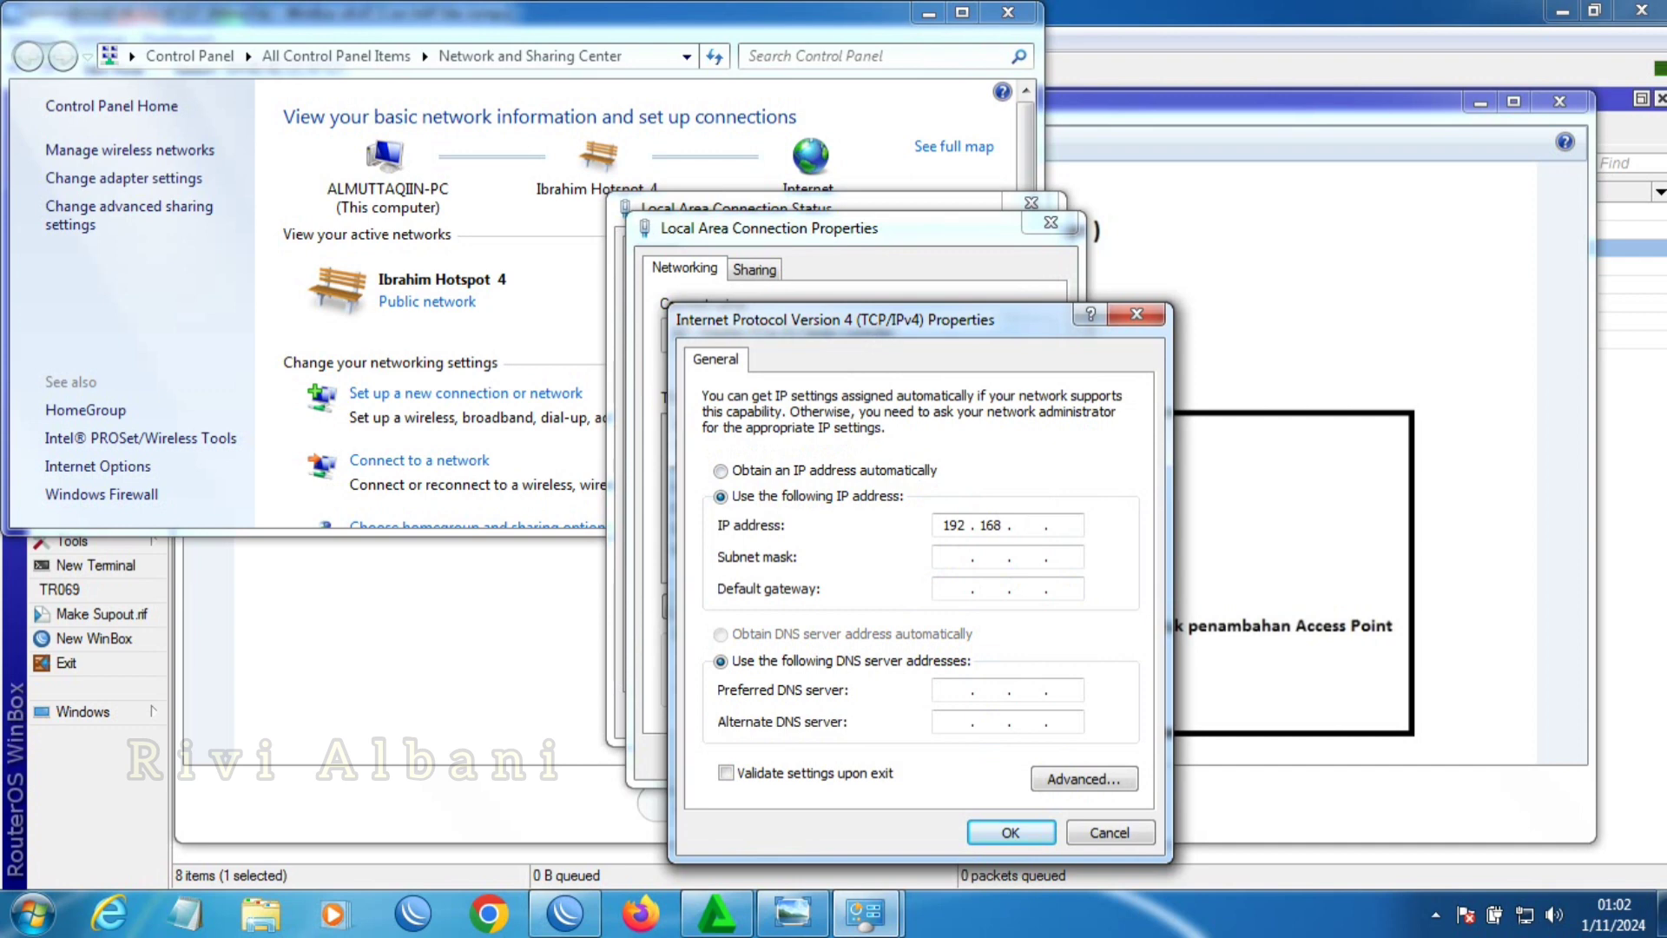
{"action": "type", "text": "50 . 2"}
{"action": "key", "text": "Tab"}
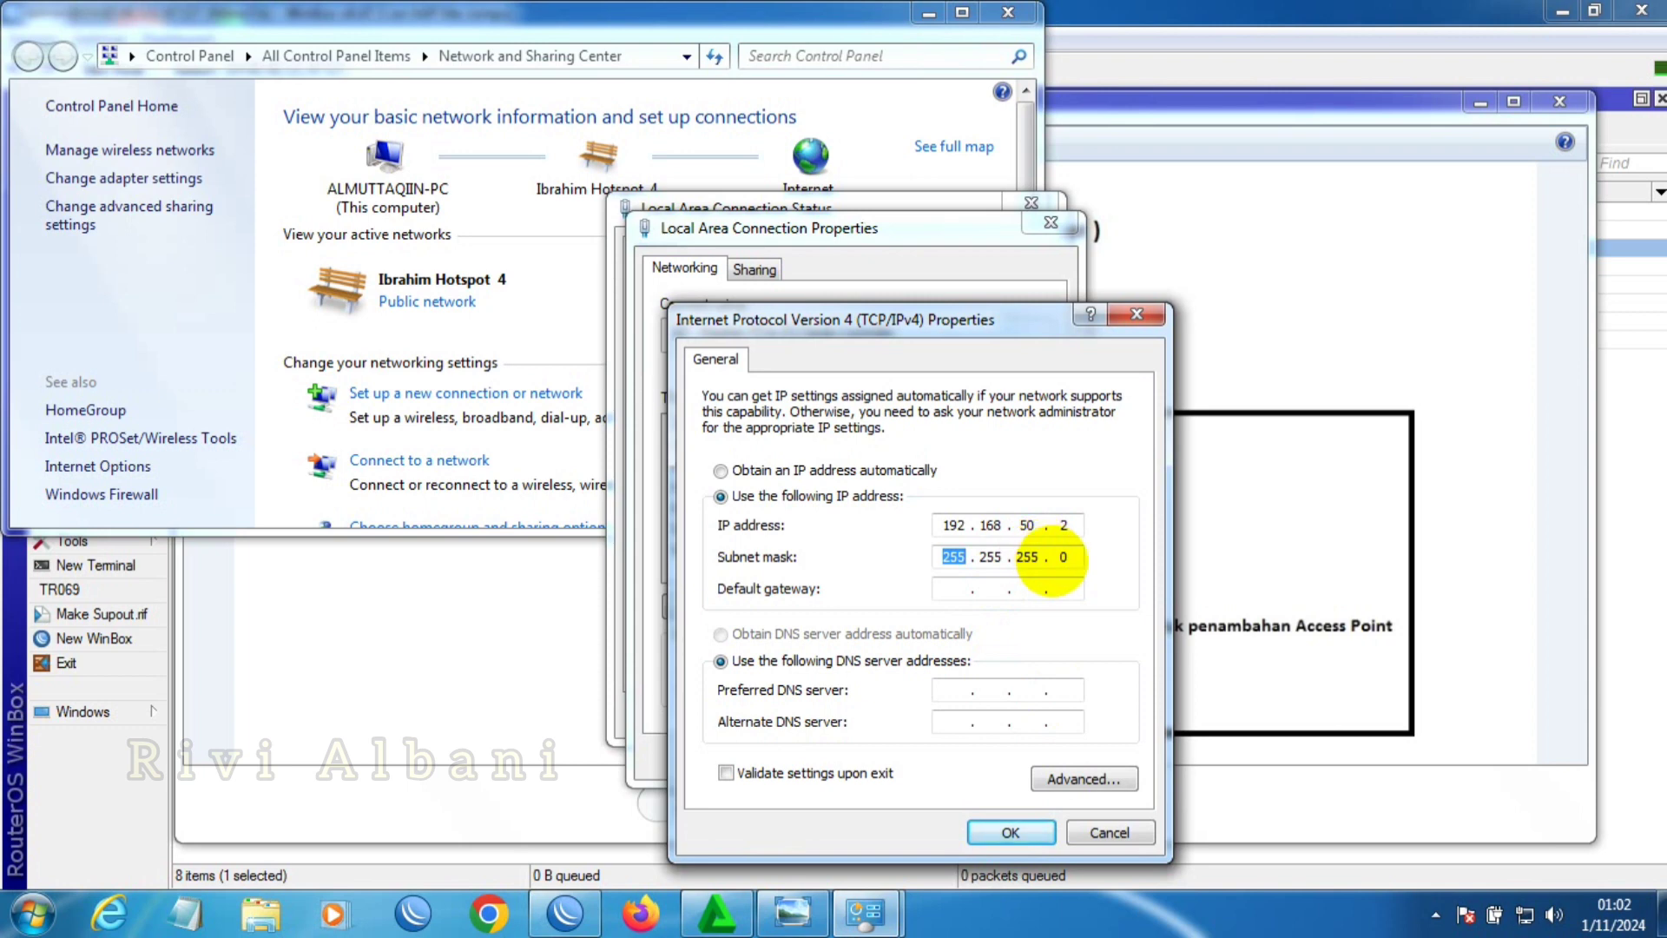
- Enter the default gateway in the 192.168.50 network and the preferred DNS server, save the IPv4 settings and close the network windows
{"action": "left_click", "coordinate": [1073, 557]}
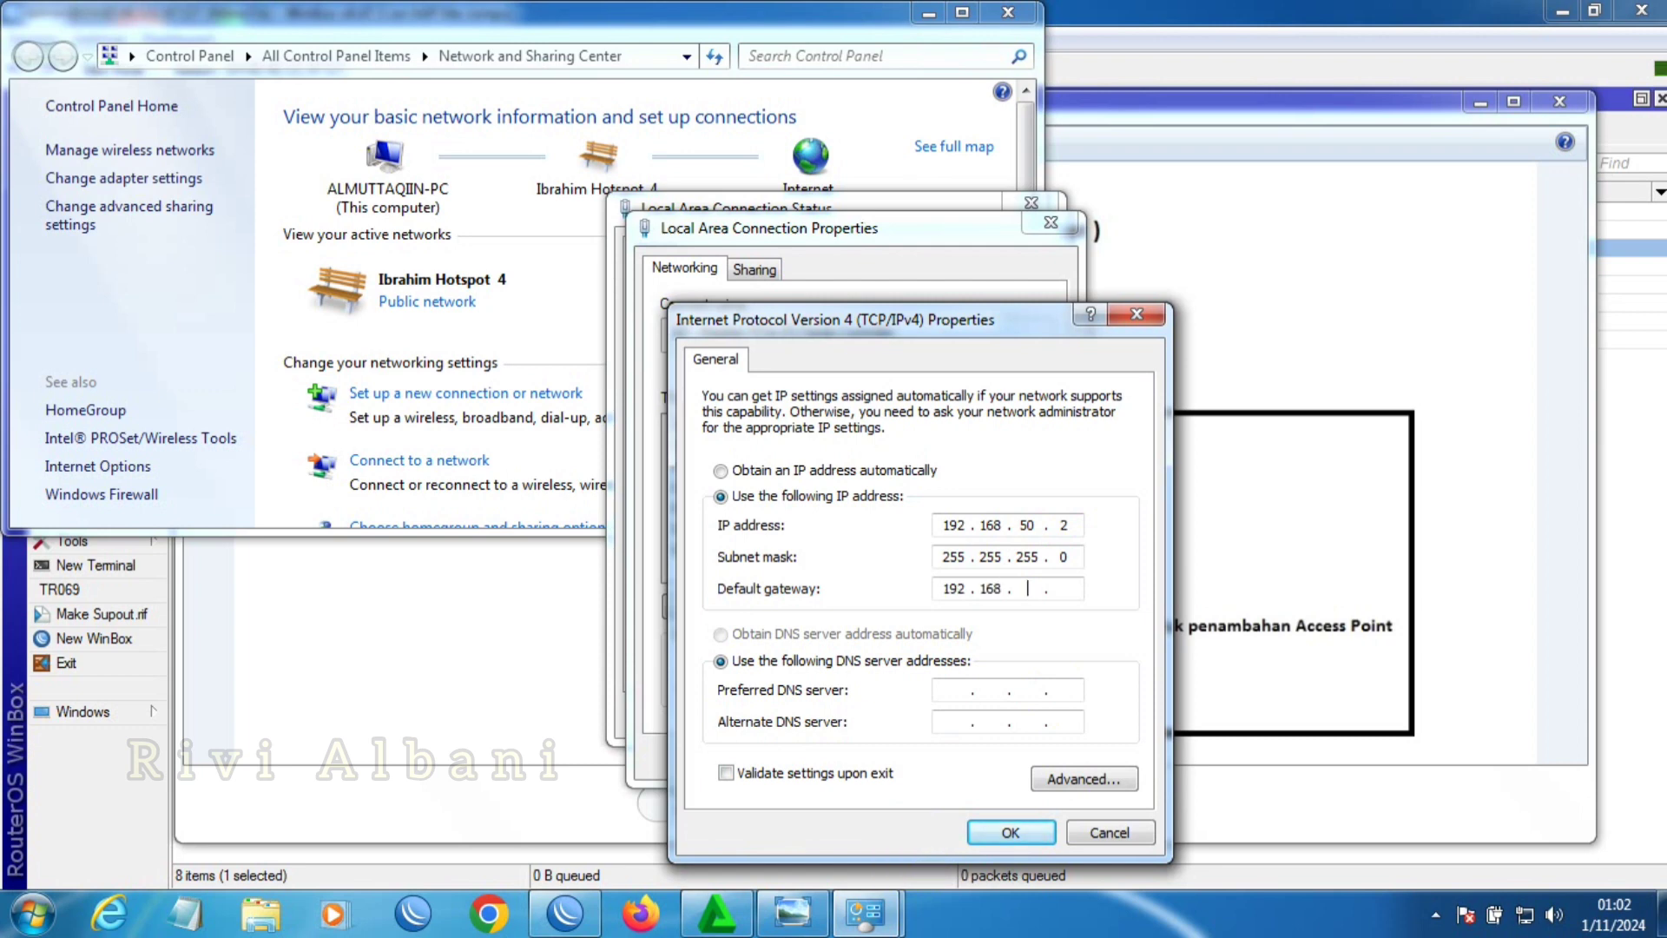
{"action": "type", "text": "50"}
{"action": "left_click", "coordinate": [954, 689]}
{"action": "type", "text": "192 . 168"}
{"action": "left_click", "coordinate": [1011, 832]}
{"action": "left_click", "coordinate": [913, 853]}
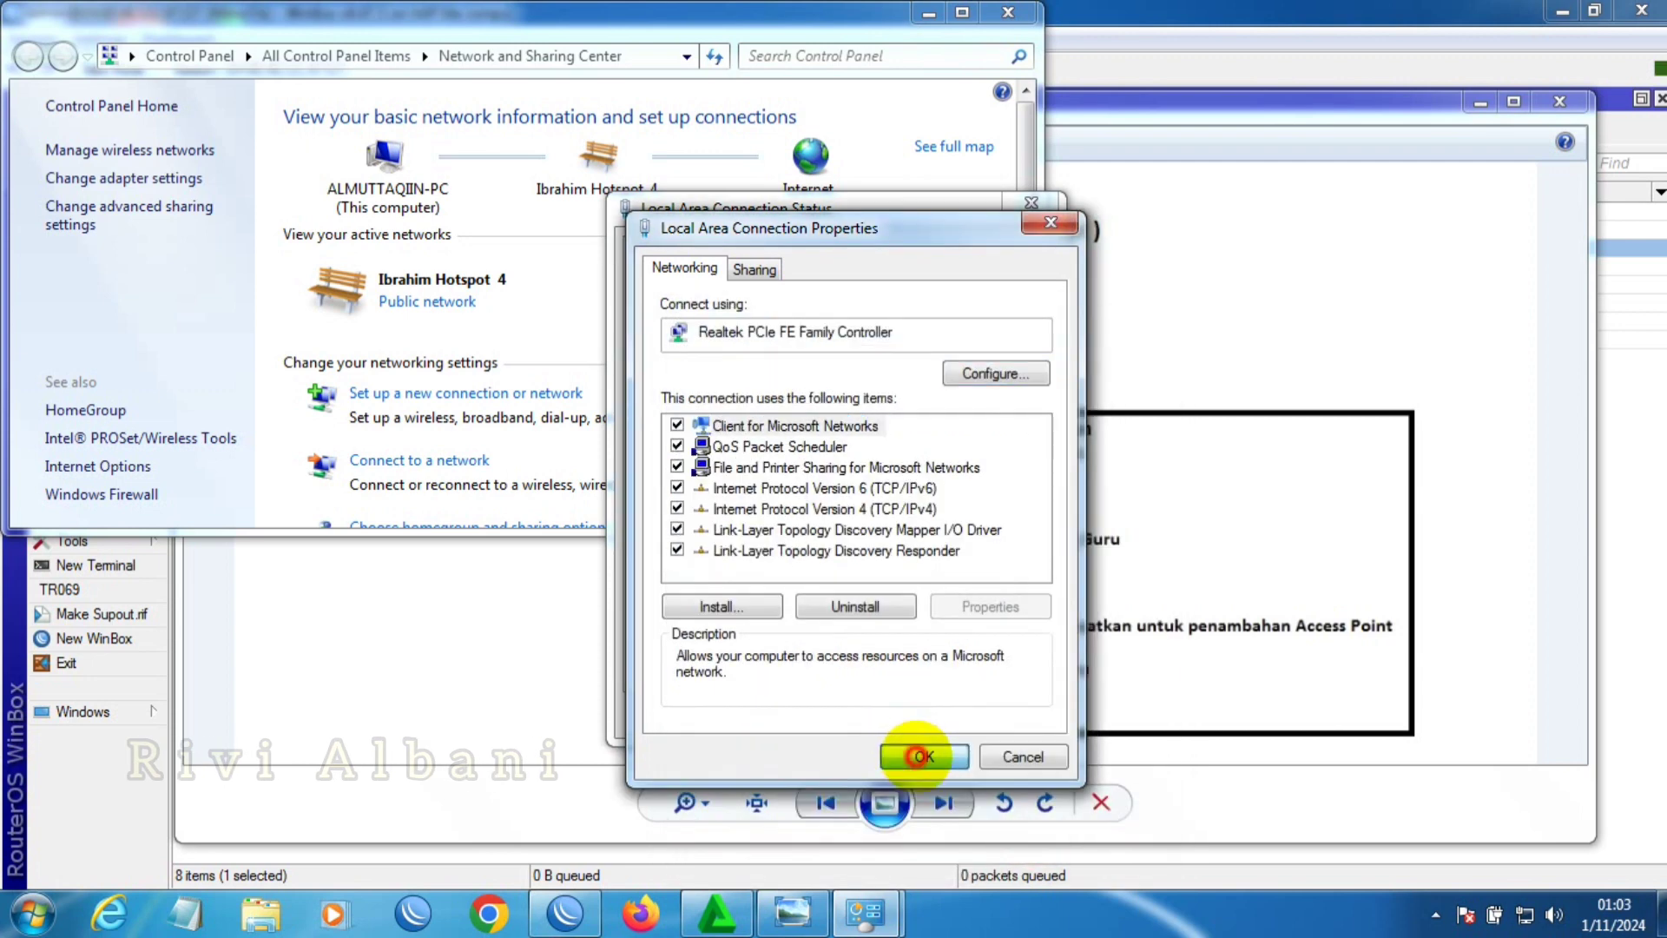
{"action": "left_click", "coordinate": [982, 712]}
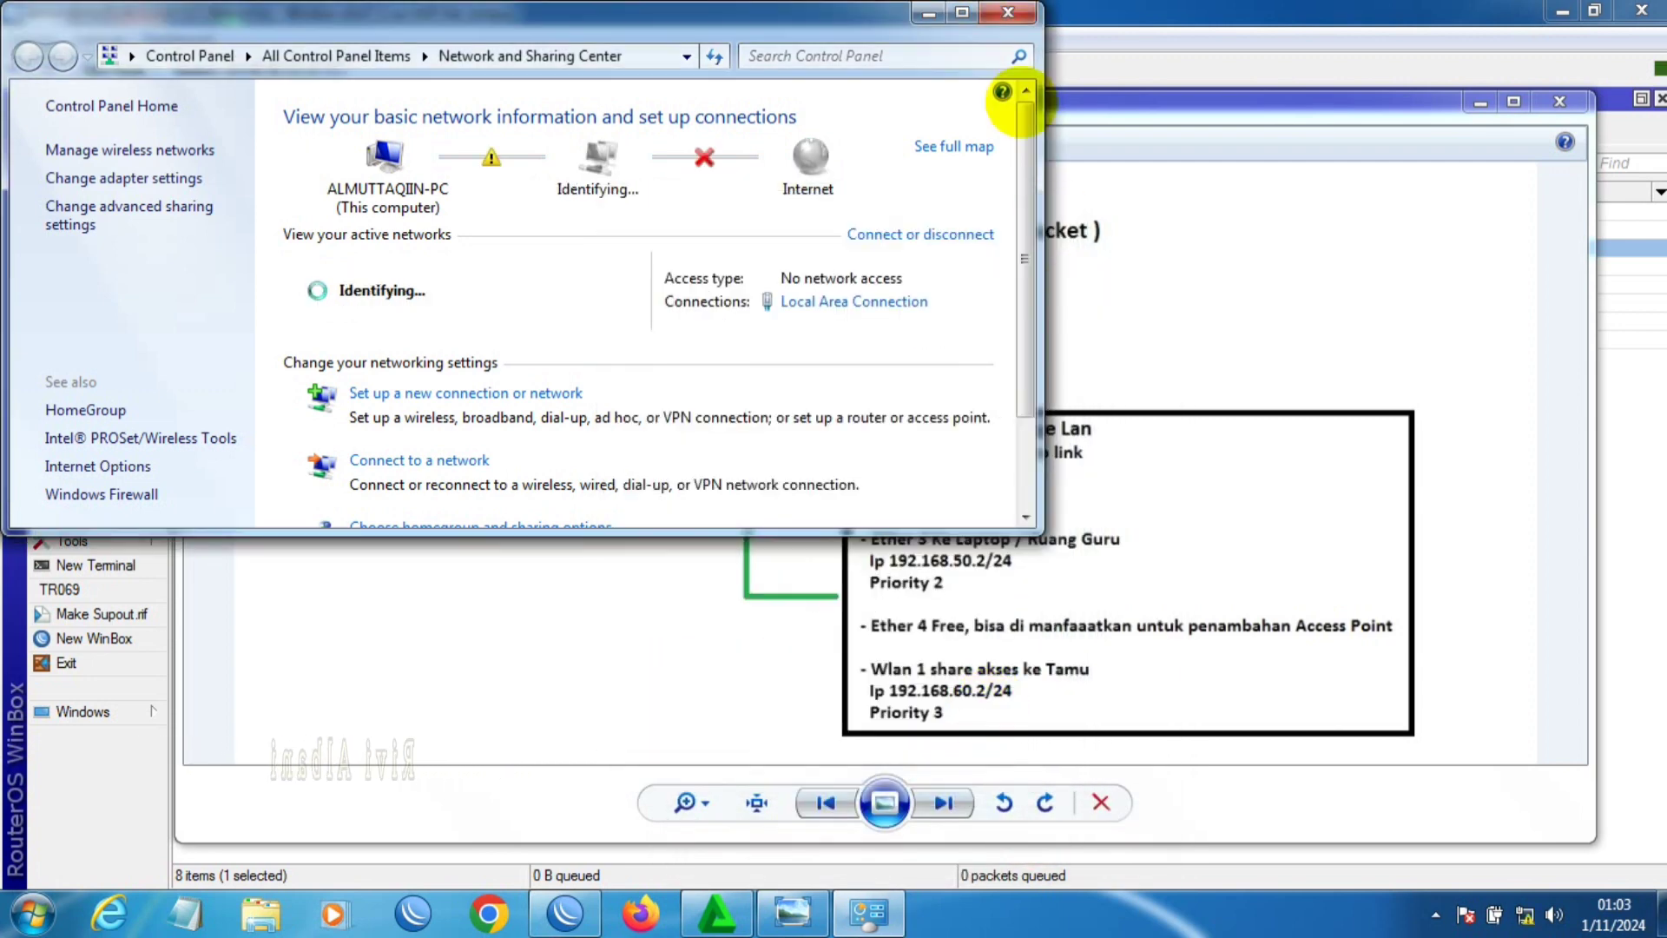
{"action": "left_click", "coordinate": [1007, 12]}
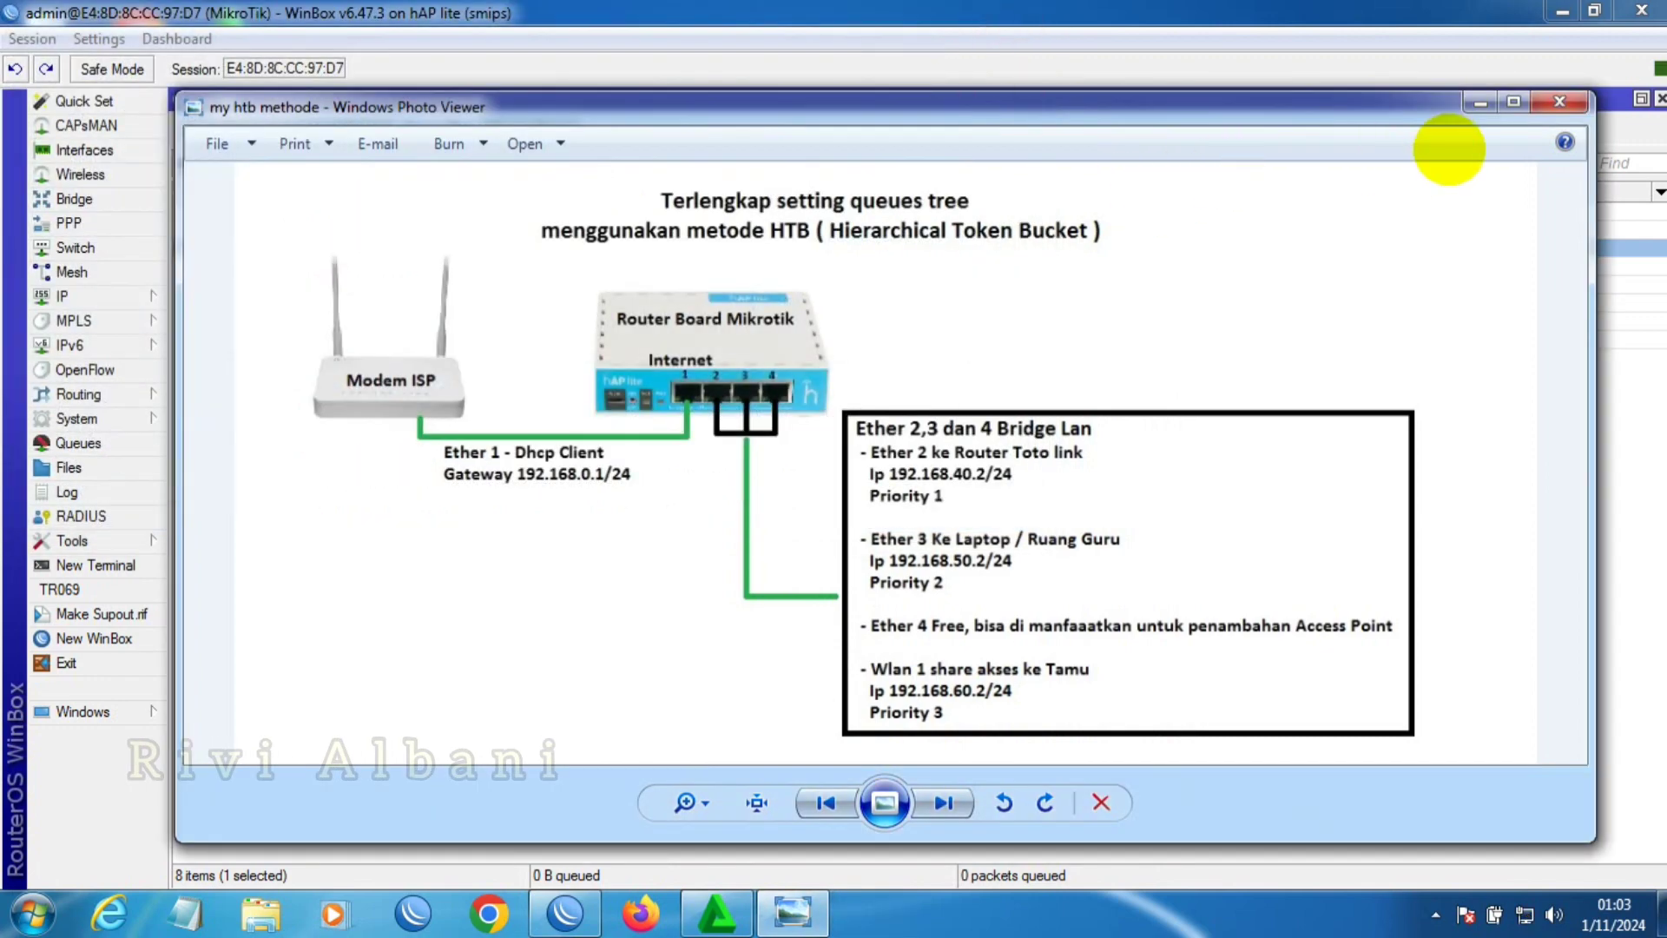
- Check the traffic on the Ruang Guru Download queue in the queue tree and compare it with the HTB network diagram
{"action": "left_click", "coordinate": [1478, 102]}
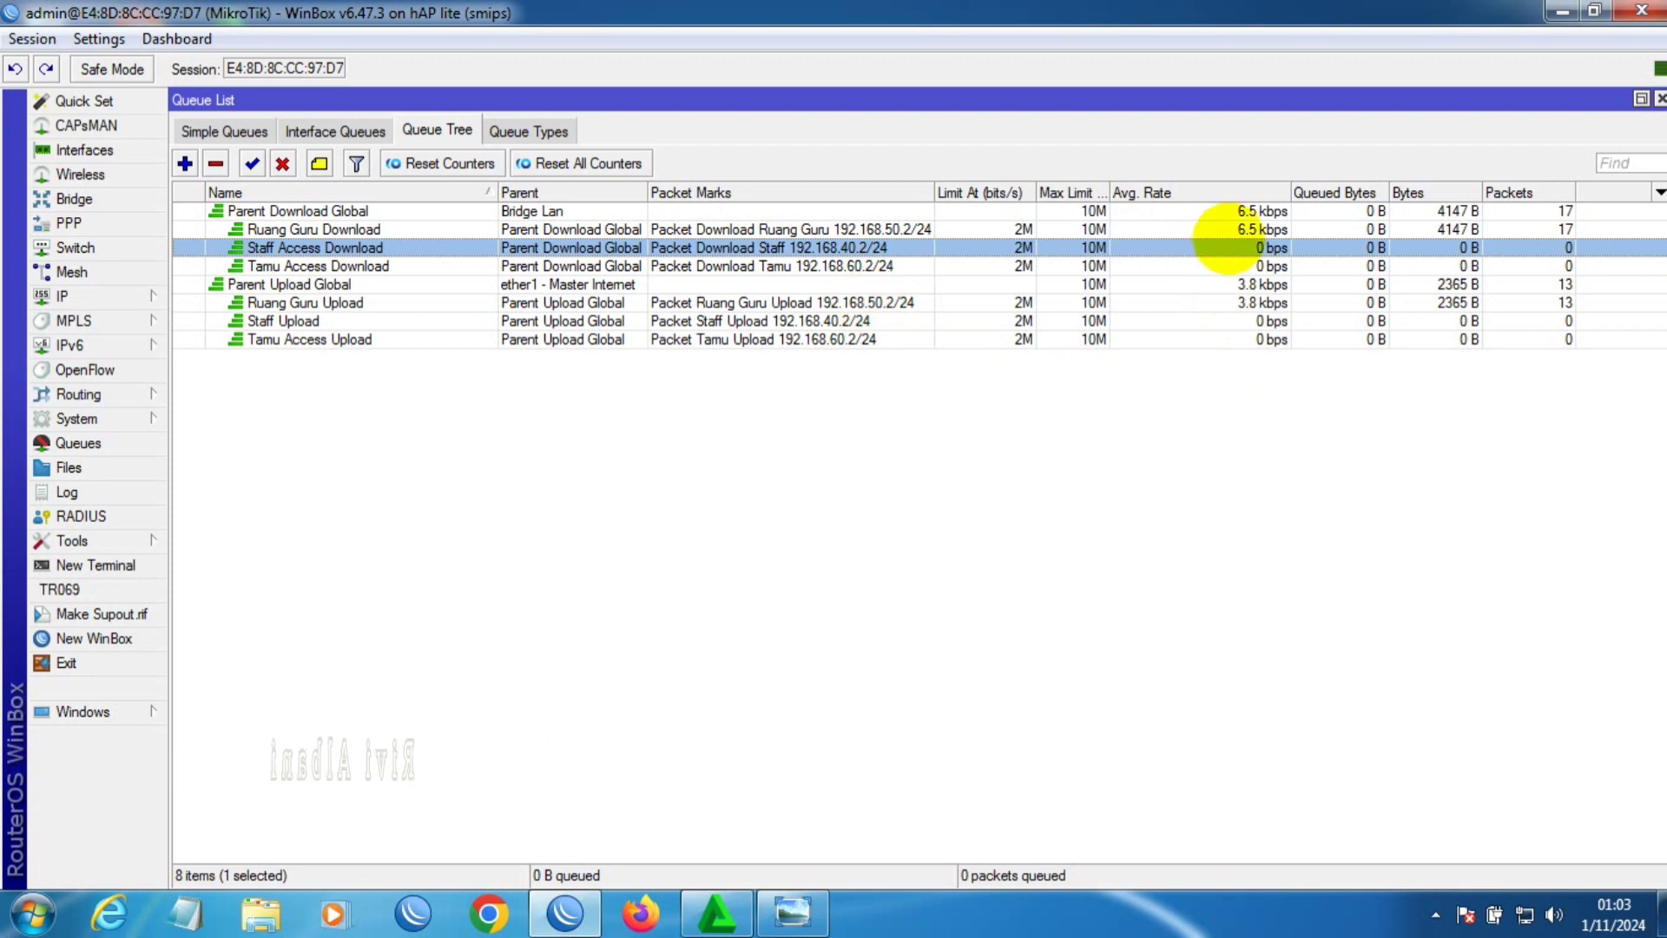
{"action": "left_click", "coordinate": [1233, 227]}
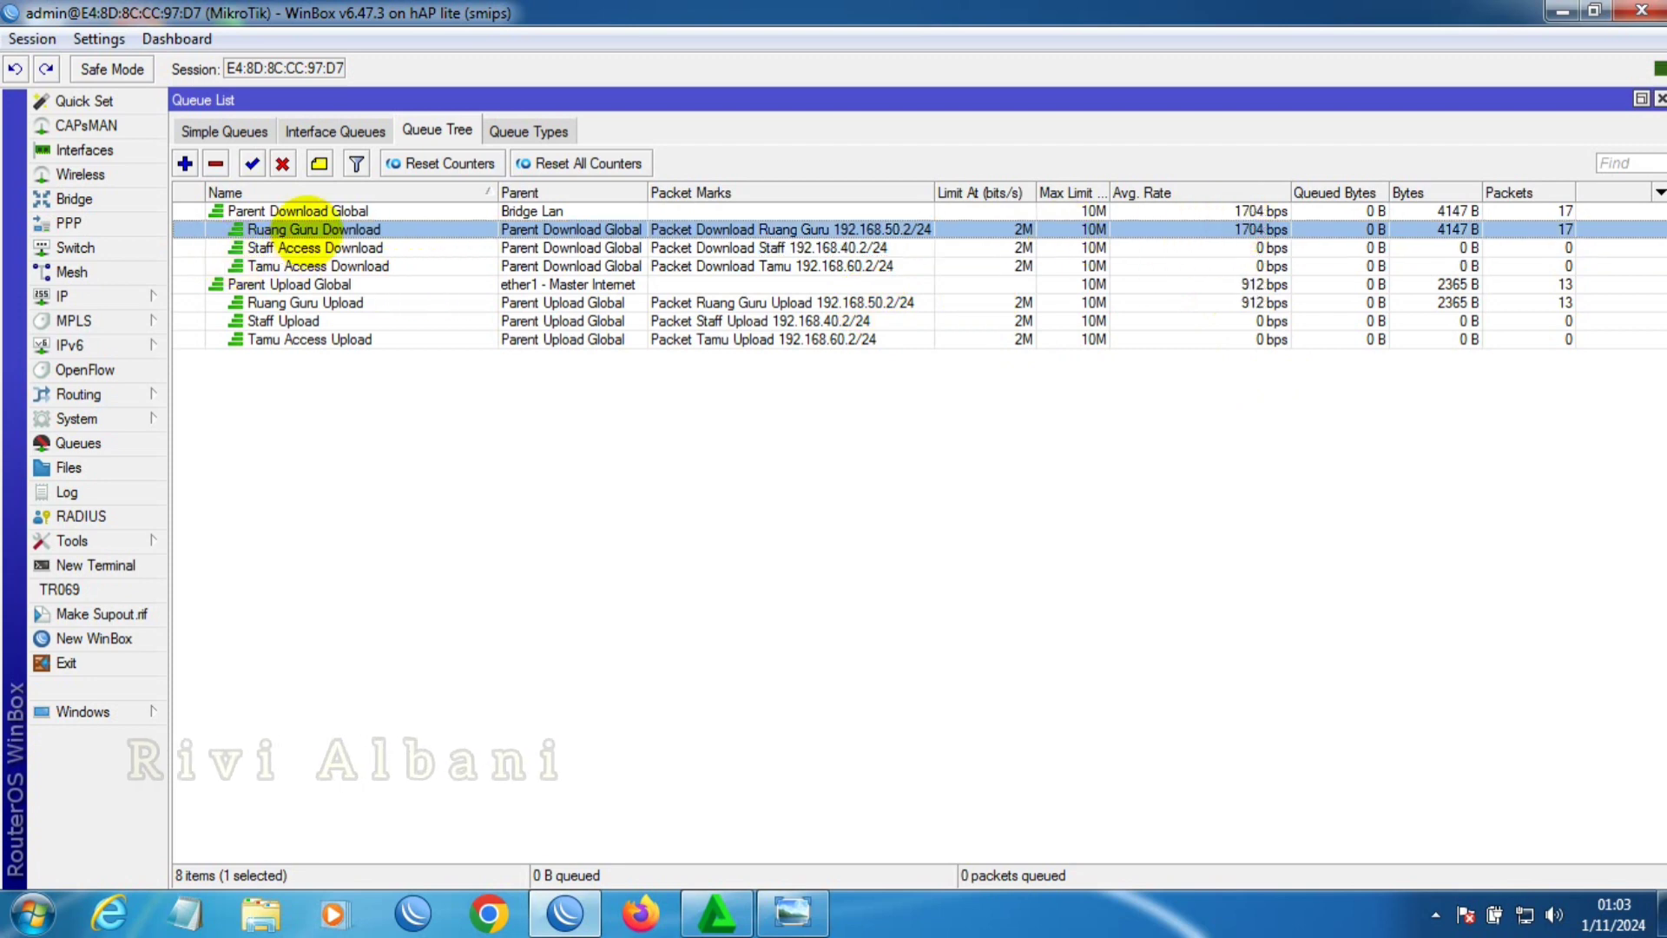
{"action": "left_click", "coordinate": [793, 912]}
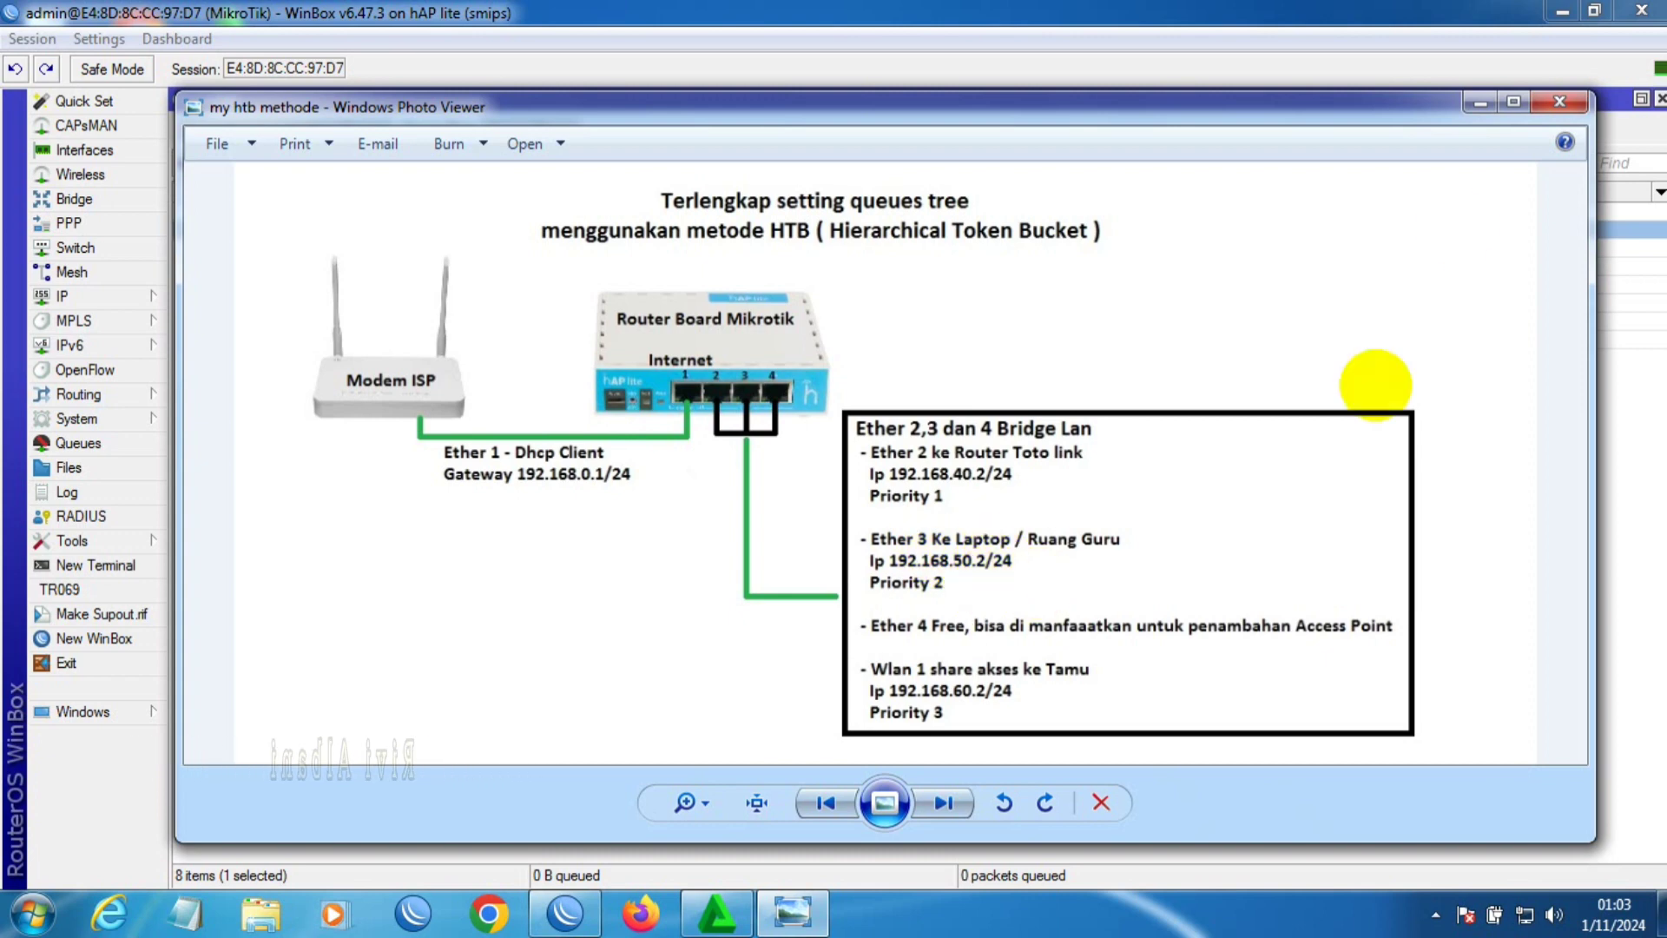
{"action": "left_click", "coordinate": [1479, 102]}
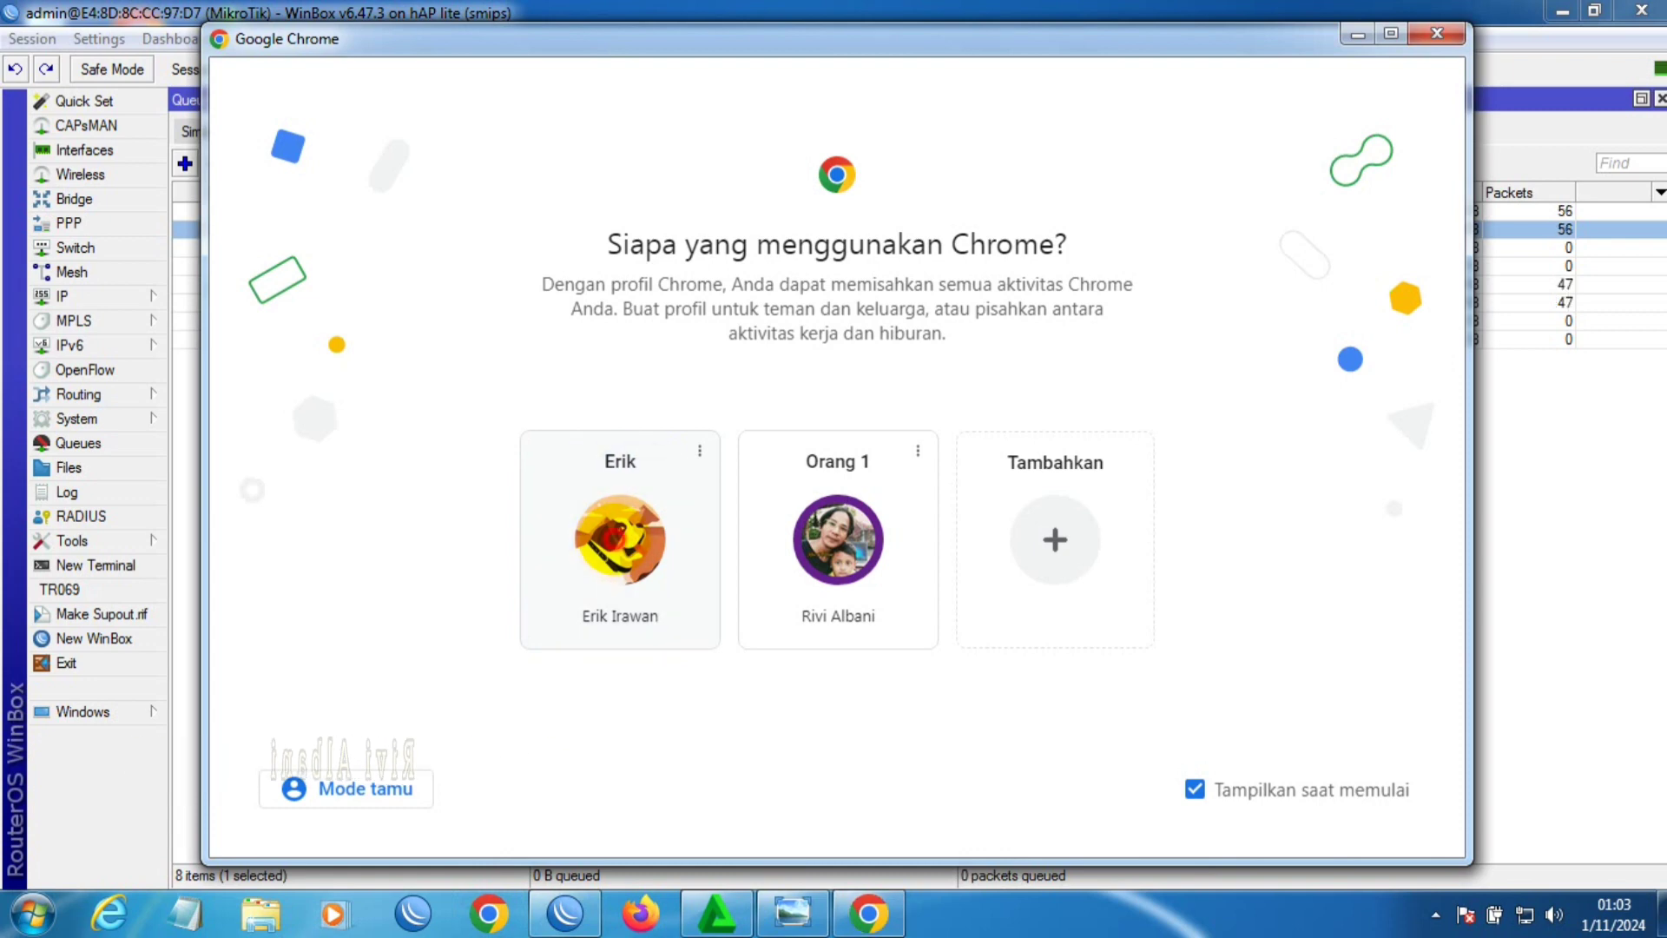
- Switch to Google Chrome with the first profile, dismiss the update notice and search for "speed tet"
{"action": "left_click", "coordinate": [618, 538]}
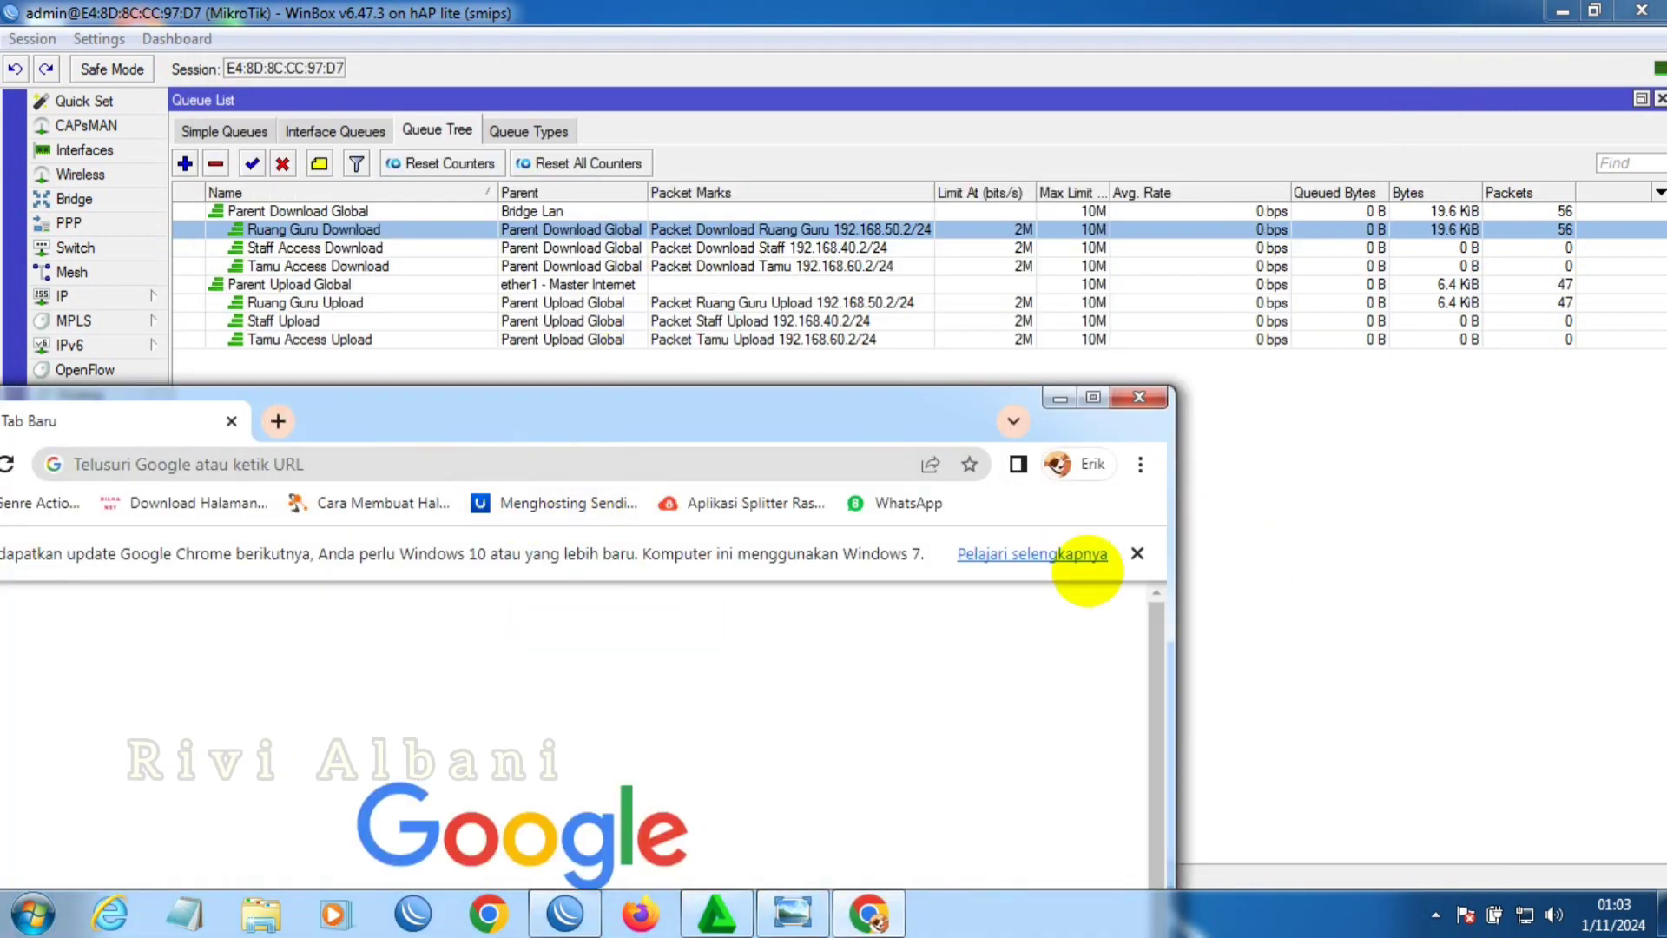
{"action": "left_click", "coordinate": [1137, 554]}
{"action": "left_click", "coordinate": [781, 465]}
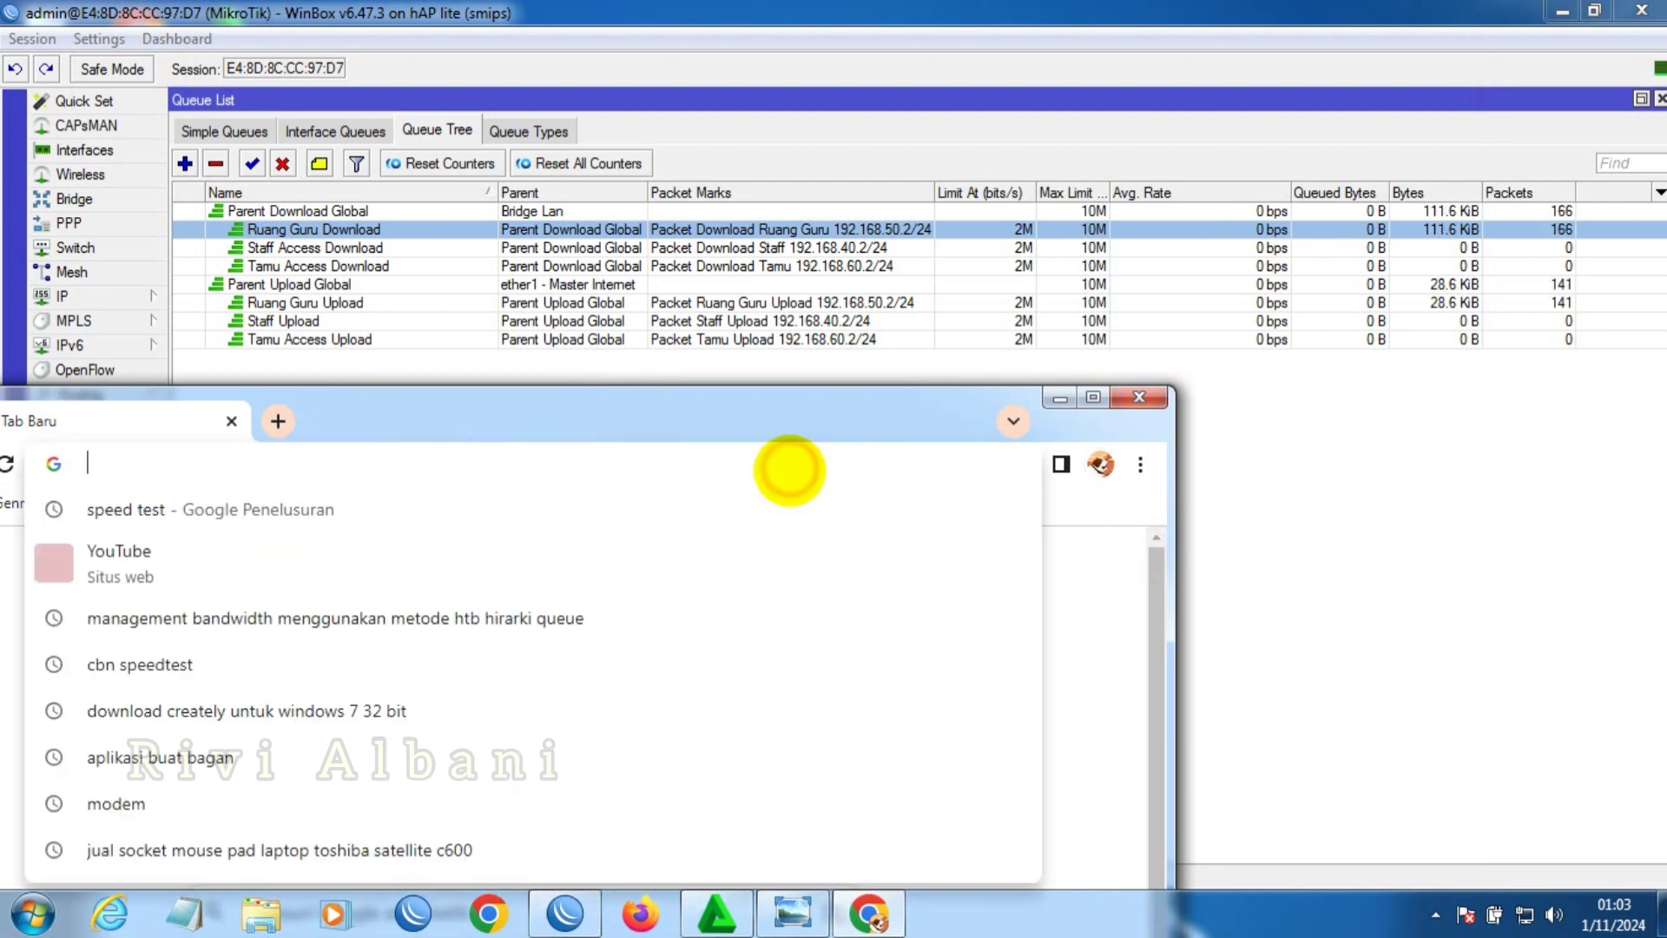
{"action": "type", "text": "speedtest.net"}
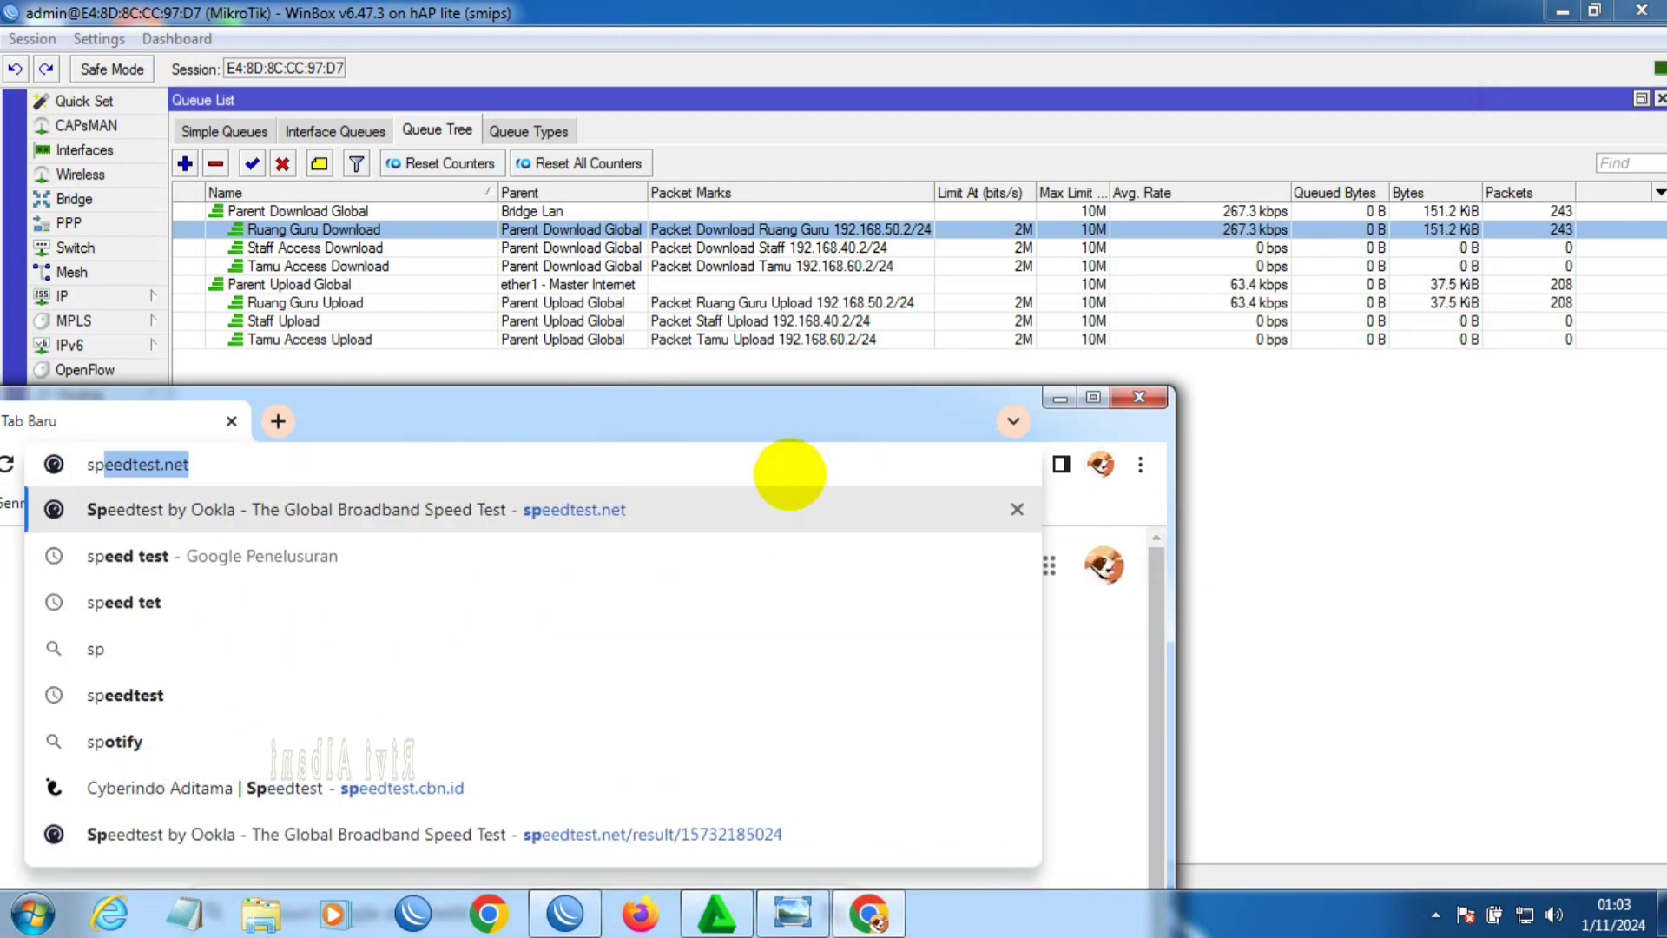
{"action": "left_click", "coordinate": [130, 603]}
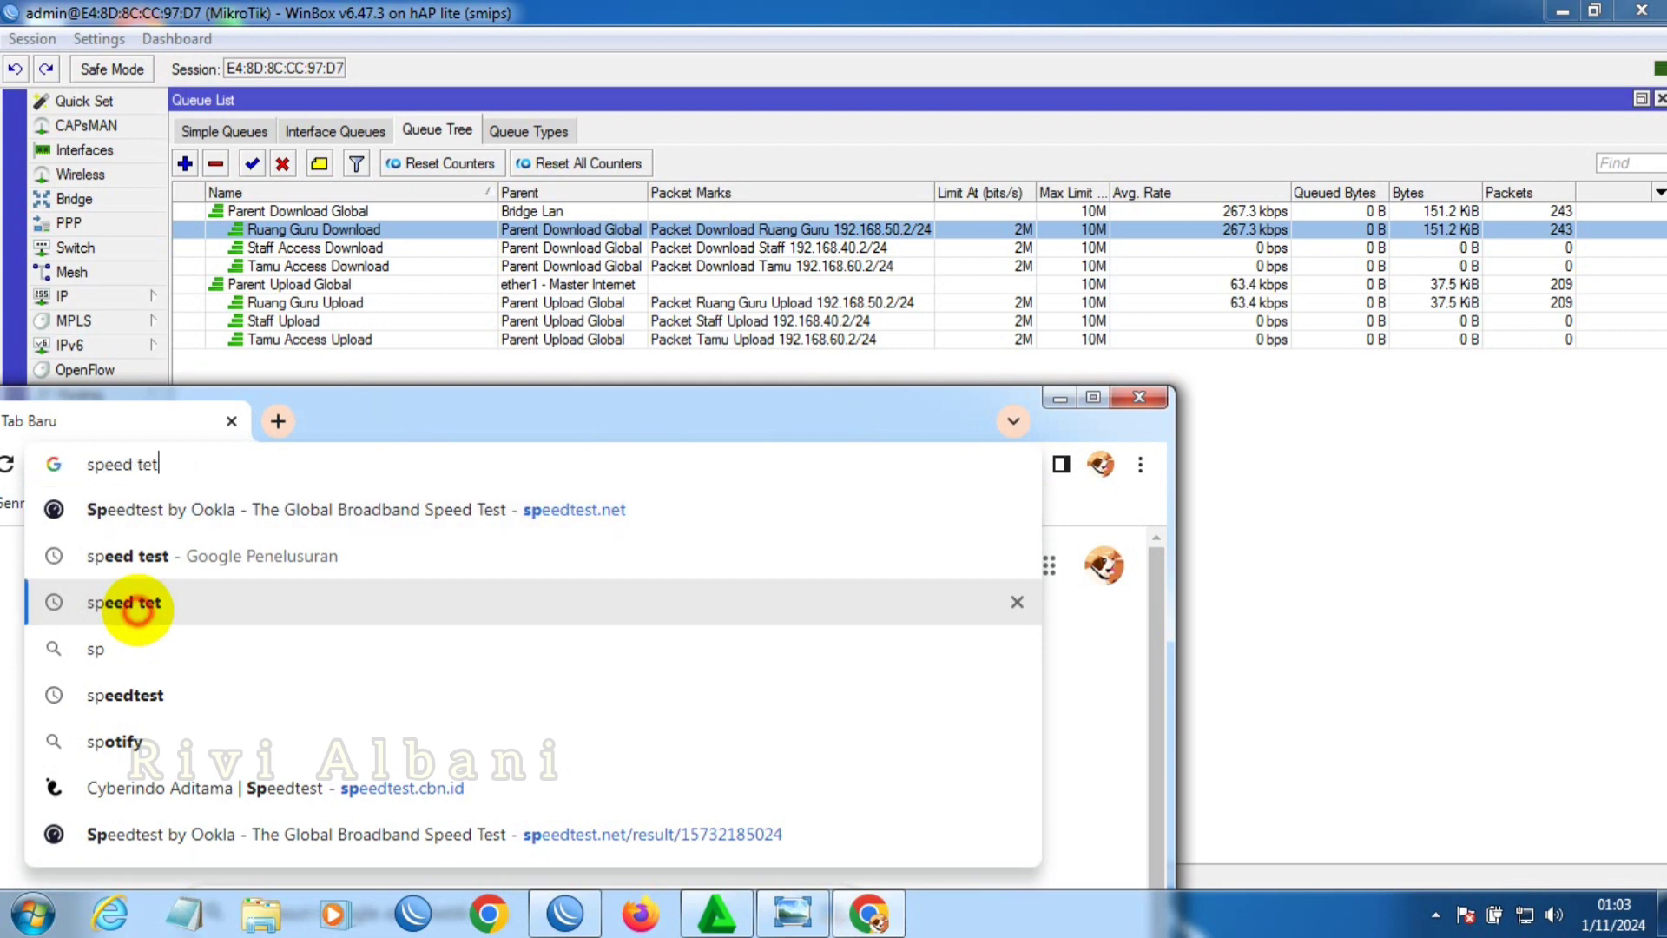
- Open the Cyberindo Aditama speed test (speedtest.cbn.id) from the results and run it with the queue tree rates still in view
{"action": "scroll", "coordinate": [443, 617], "scroll_direction": "down", "scroll_amount": 2}
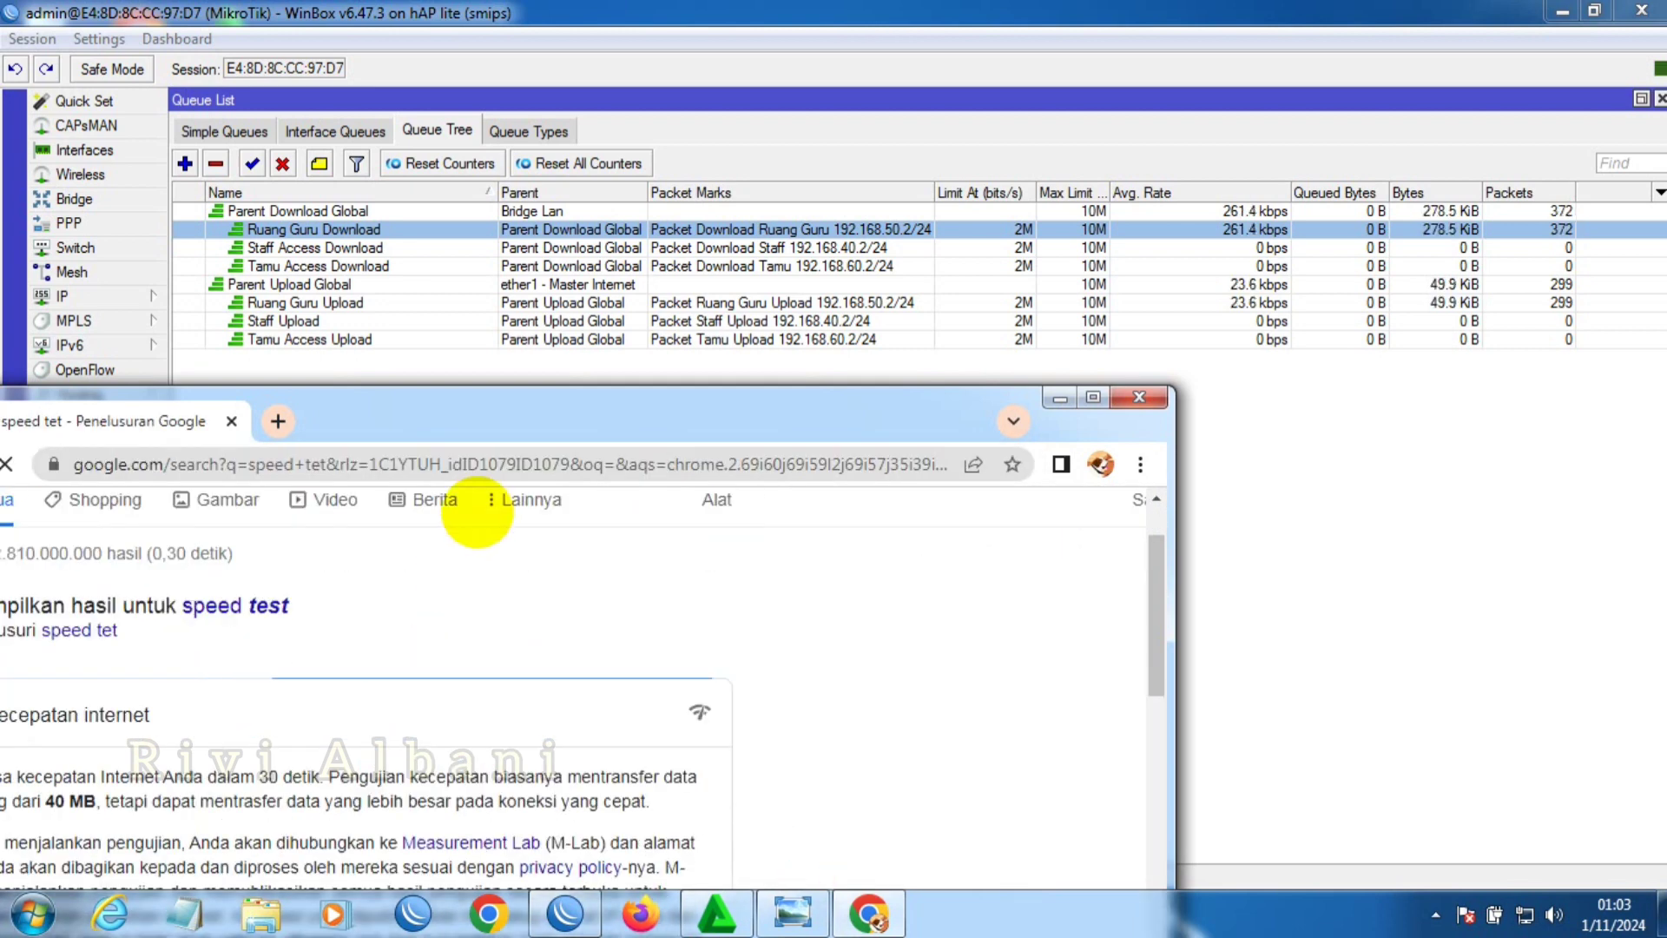
{"action": "left_click_drag", "start_coordinate": [502, 420], "coordinate": [719, 363]}
{"action": "scroll", "coordinate": [539, 707], "scroll_direction": "down", "scroll_amount": 10}
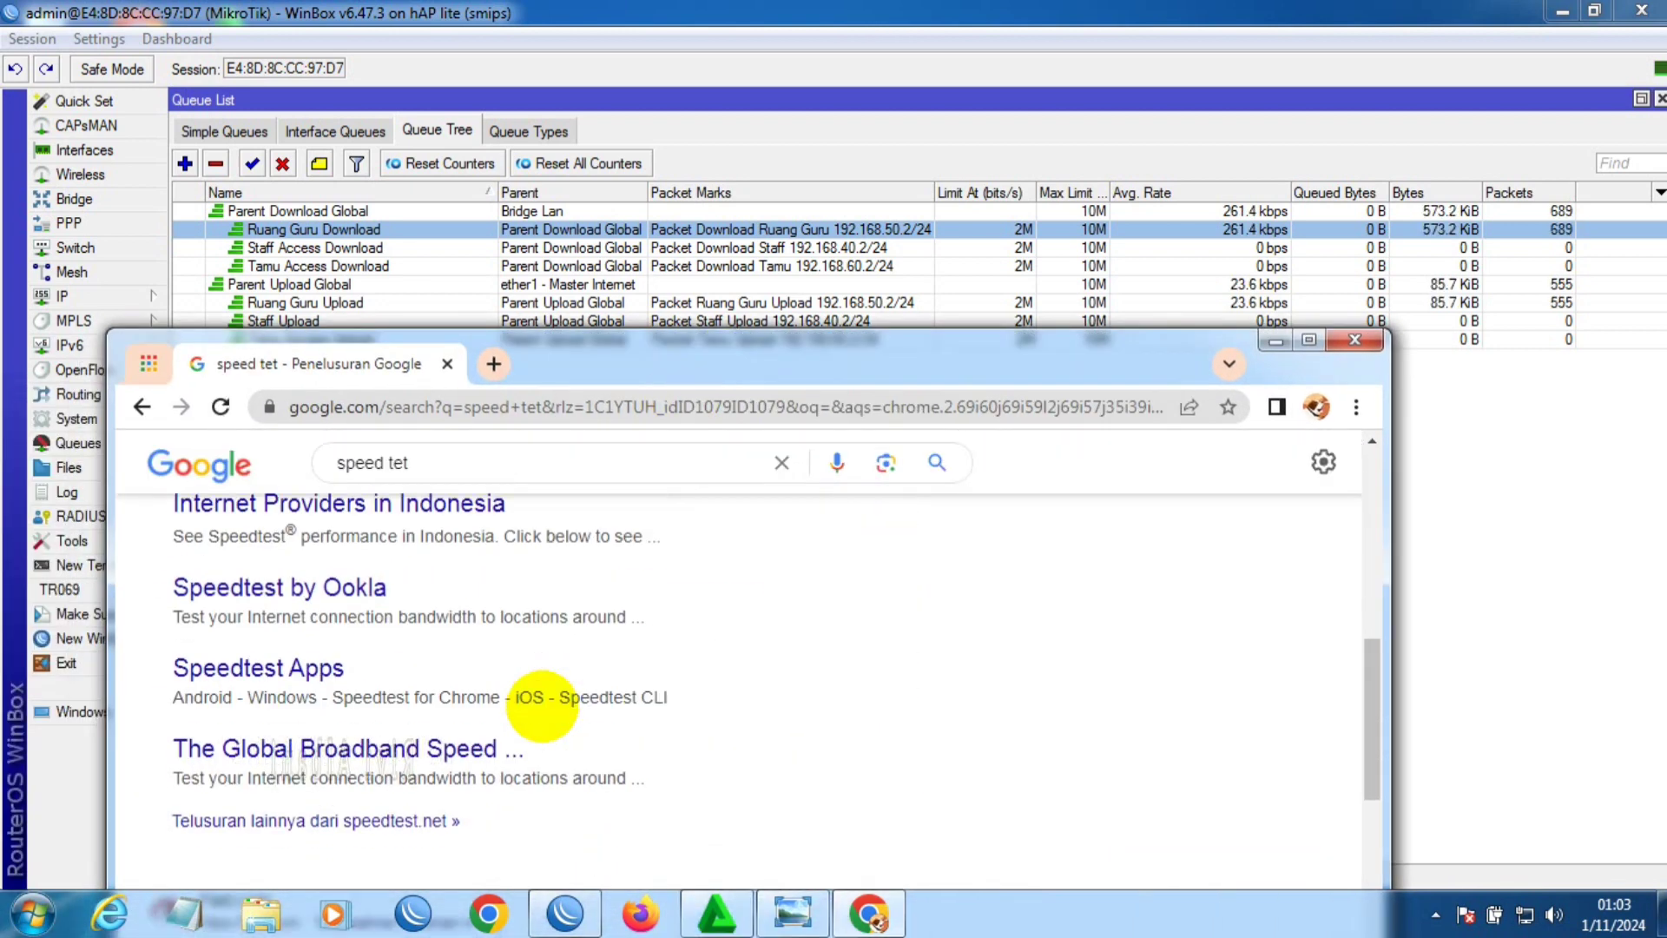
{"action": "scroll", "coordinate": [546, 706], "scroll_direction": "down", "scroll_amount": 4}
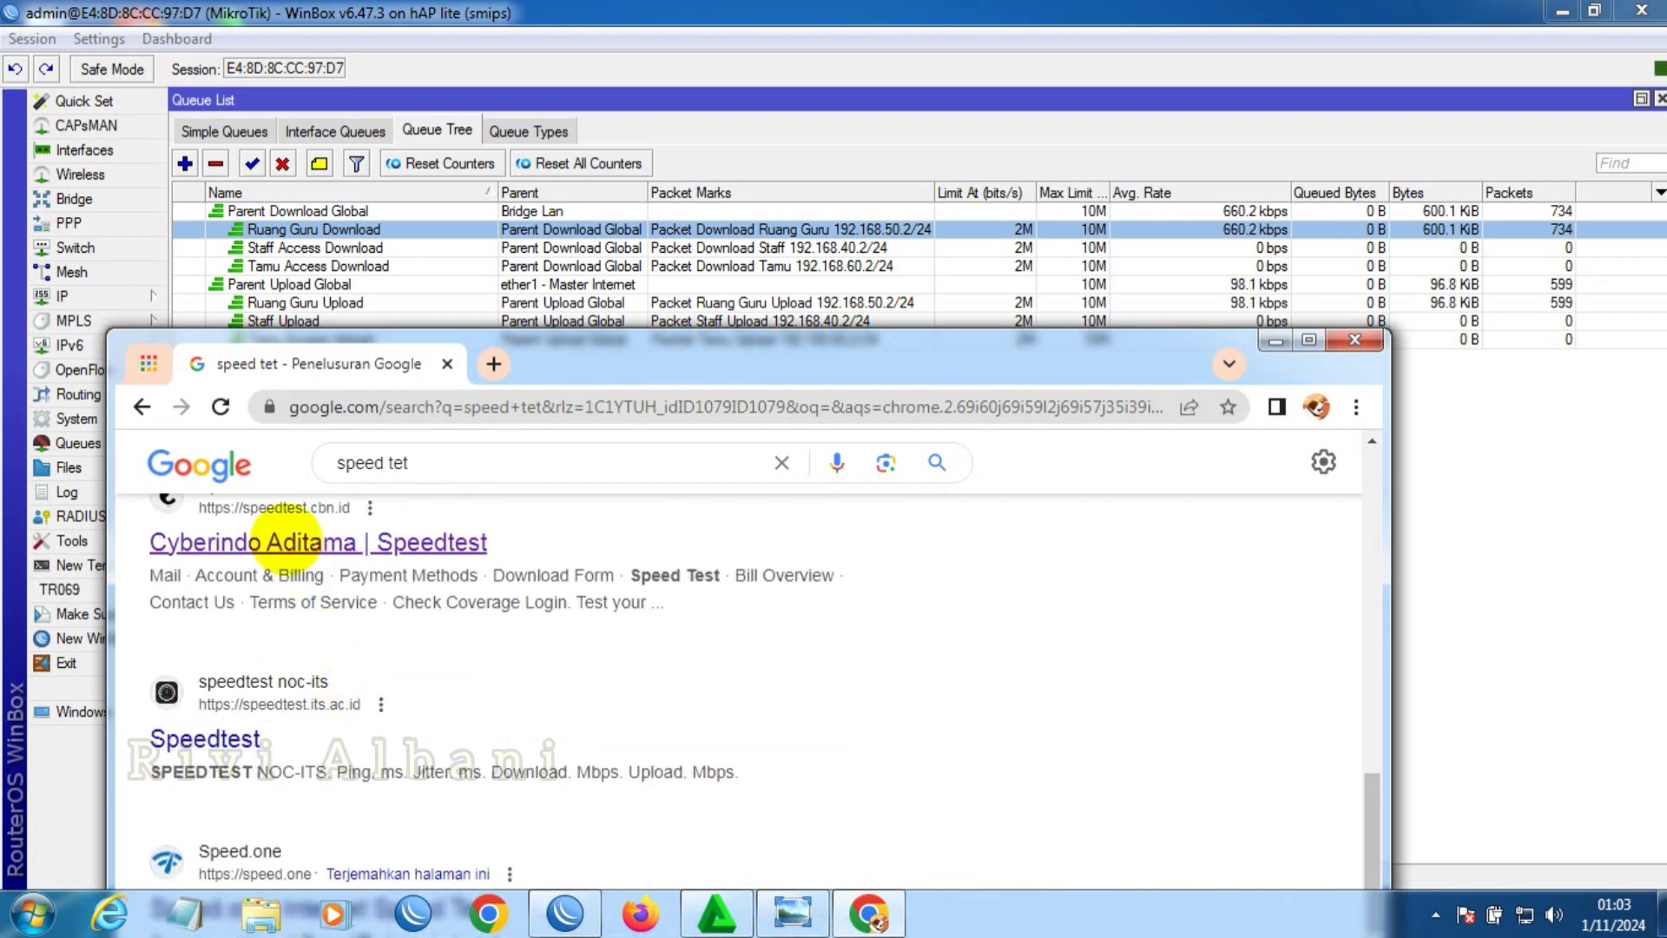
{"action": "left_click", "coordinate": [278, 540]}
{"action": "left_click_drag", "start_coordinate": [669, 361], "coordinate": [565, 414]}
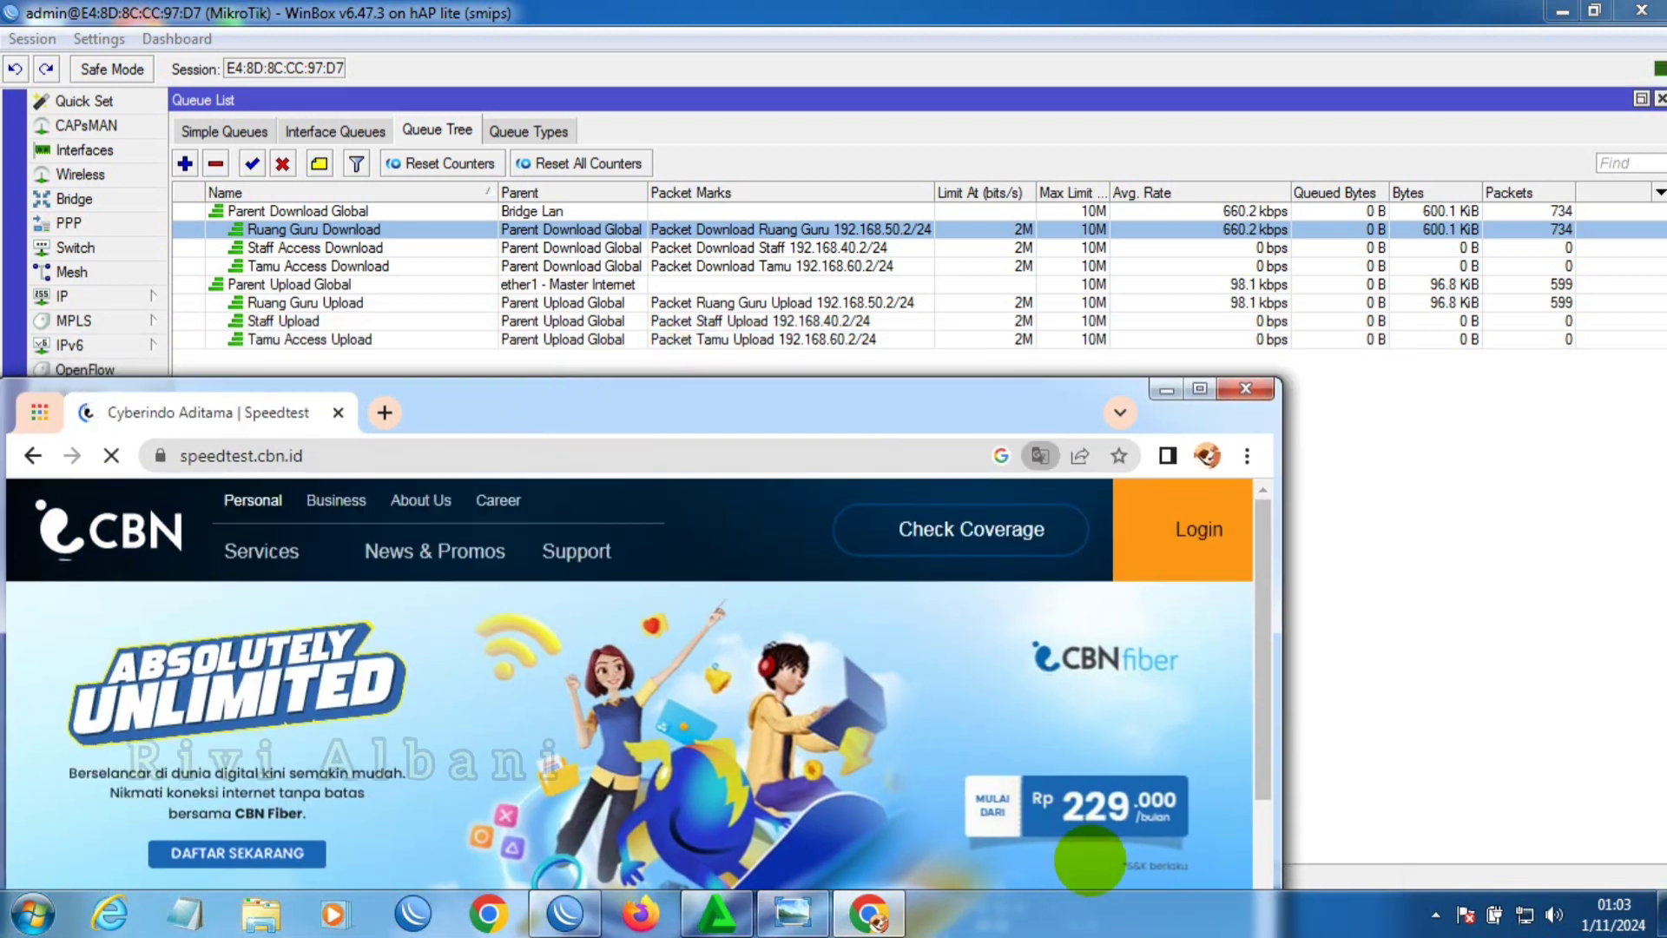
{"action": "scroll", "coordinate": [1086, 861], "scroll_direction": "down", "scroll_amount": 3}
{"action": "scroll", "coordinate": [1086, 861], "scroll_direction": "down", "scroll_amount": 3}
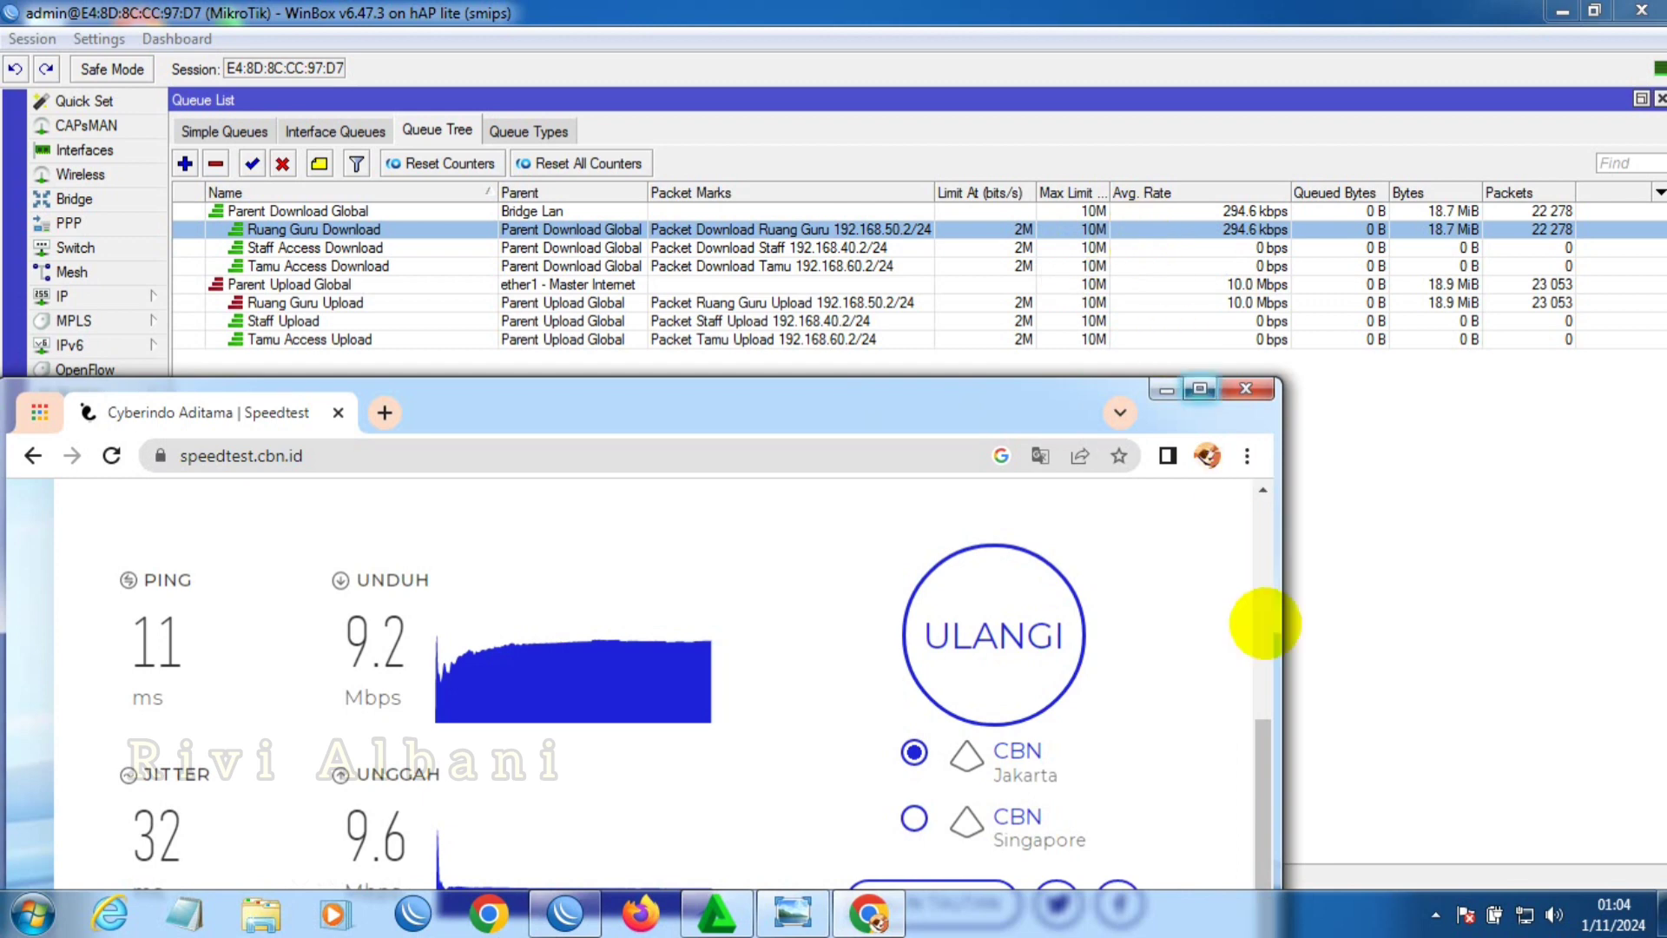
- Switch to the HTB network diagram and locate the Tamu Access group among the available wireless networks
{"action": "left_click", "coordinate": [797, 905]}
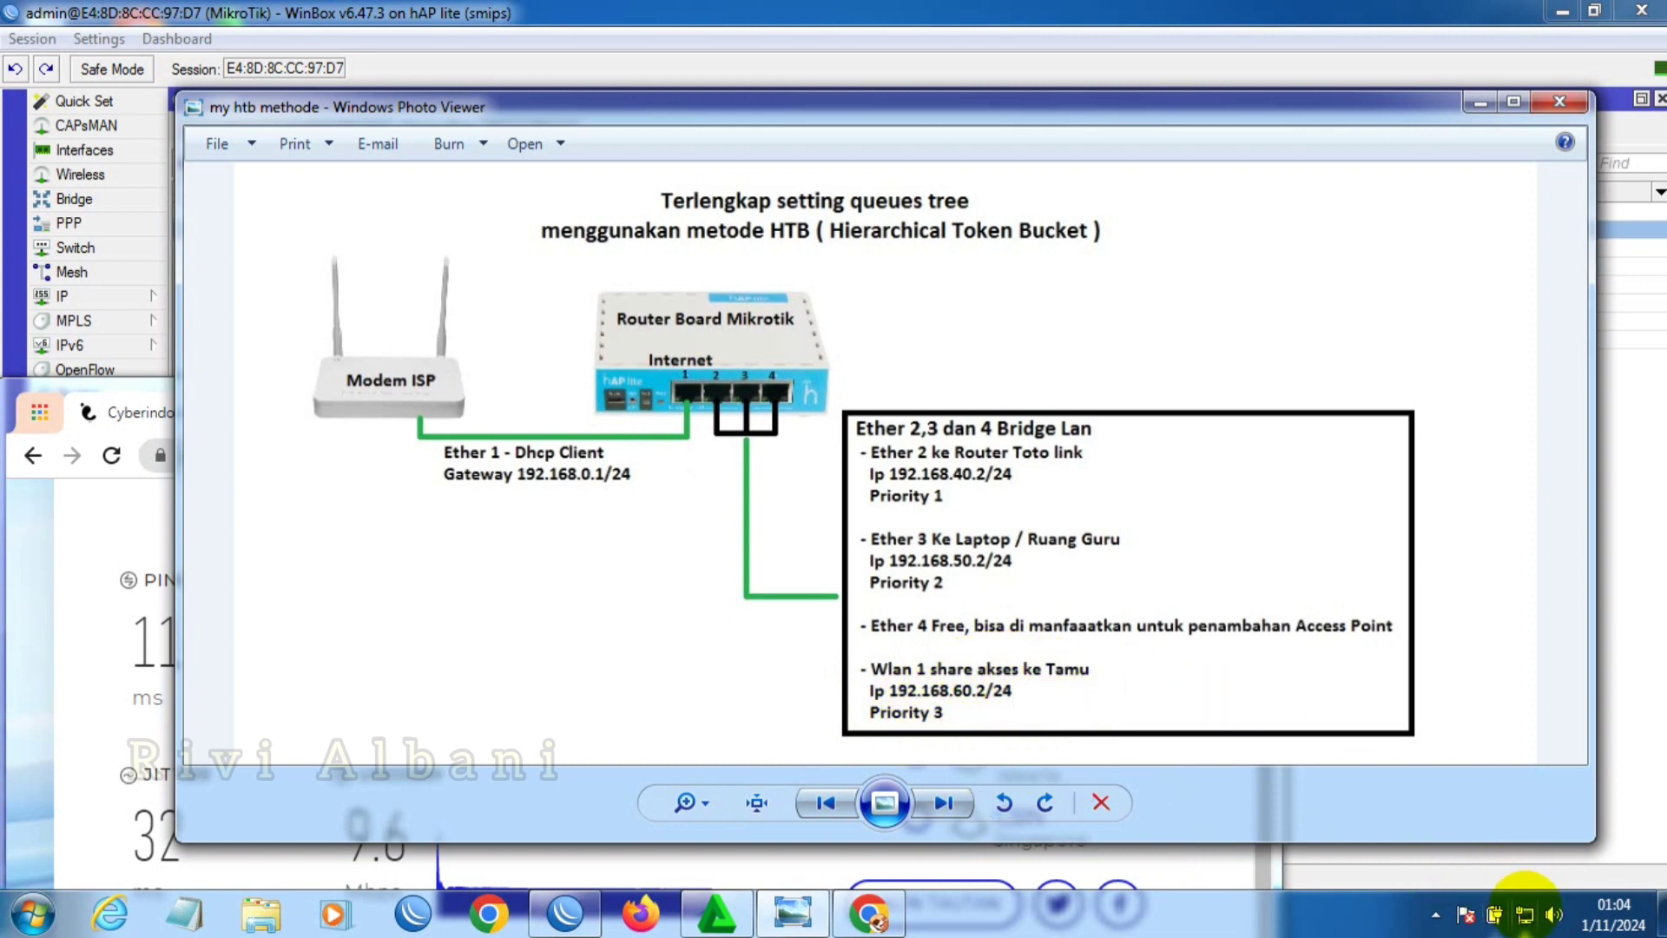
{"action": "left_click", "coordinate": [1525, 912]}
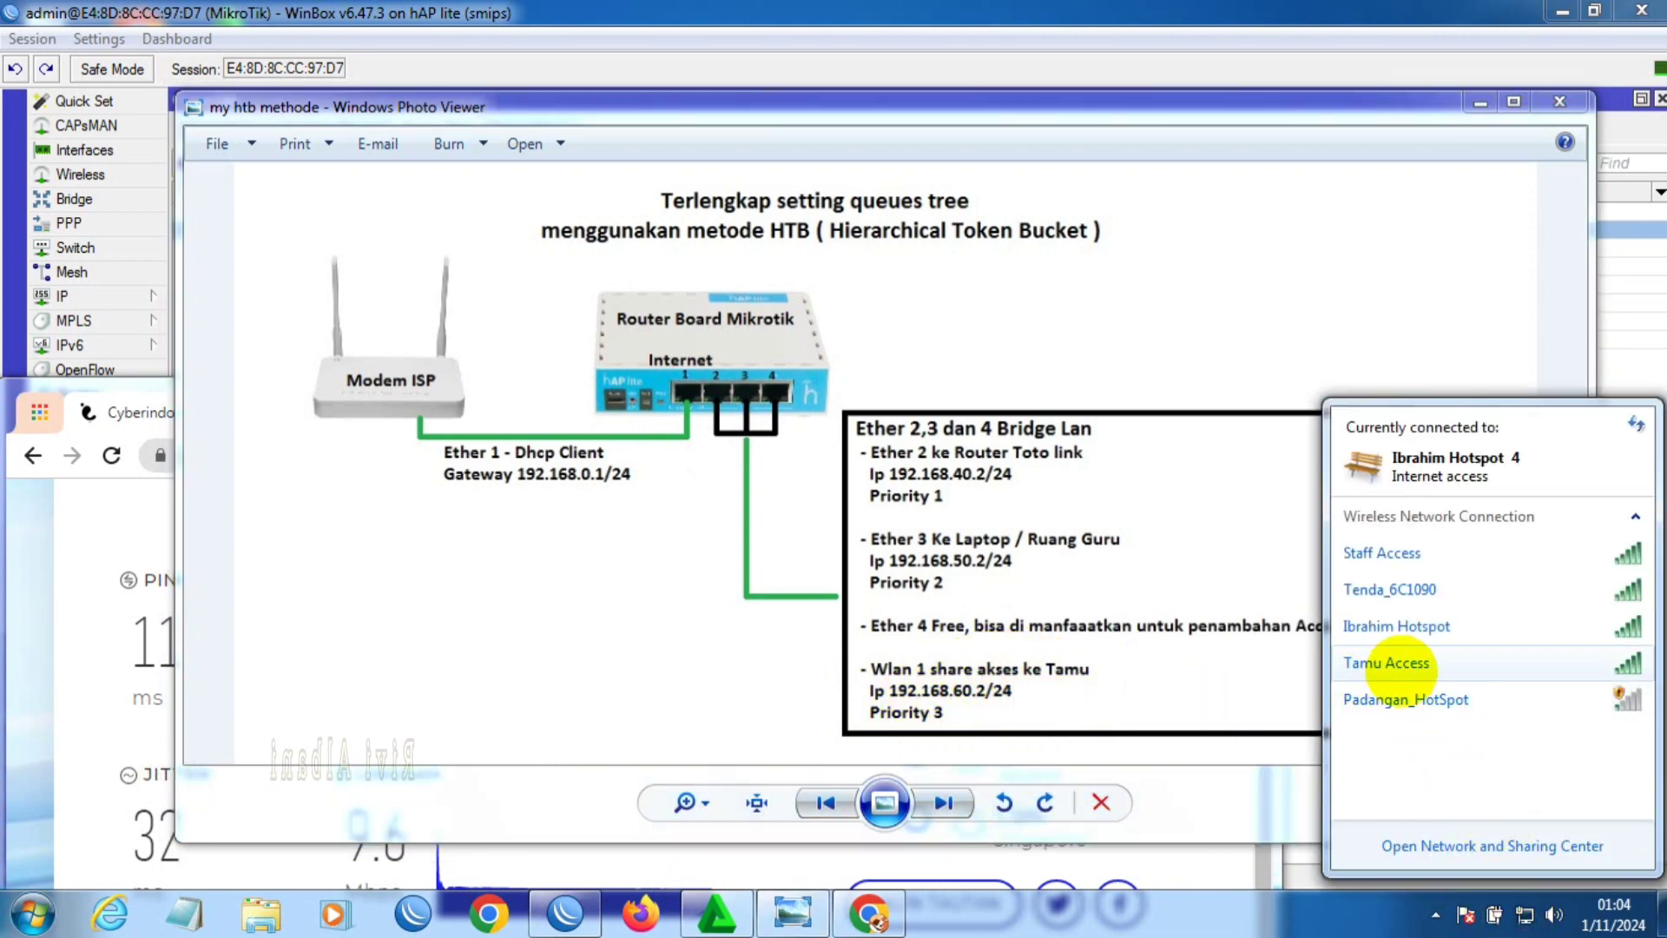
{"action": "mouse_move", "coordinate": [1399, 665]}
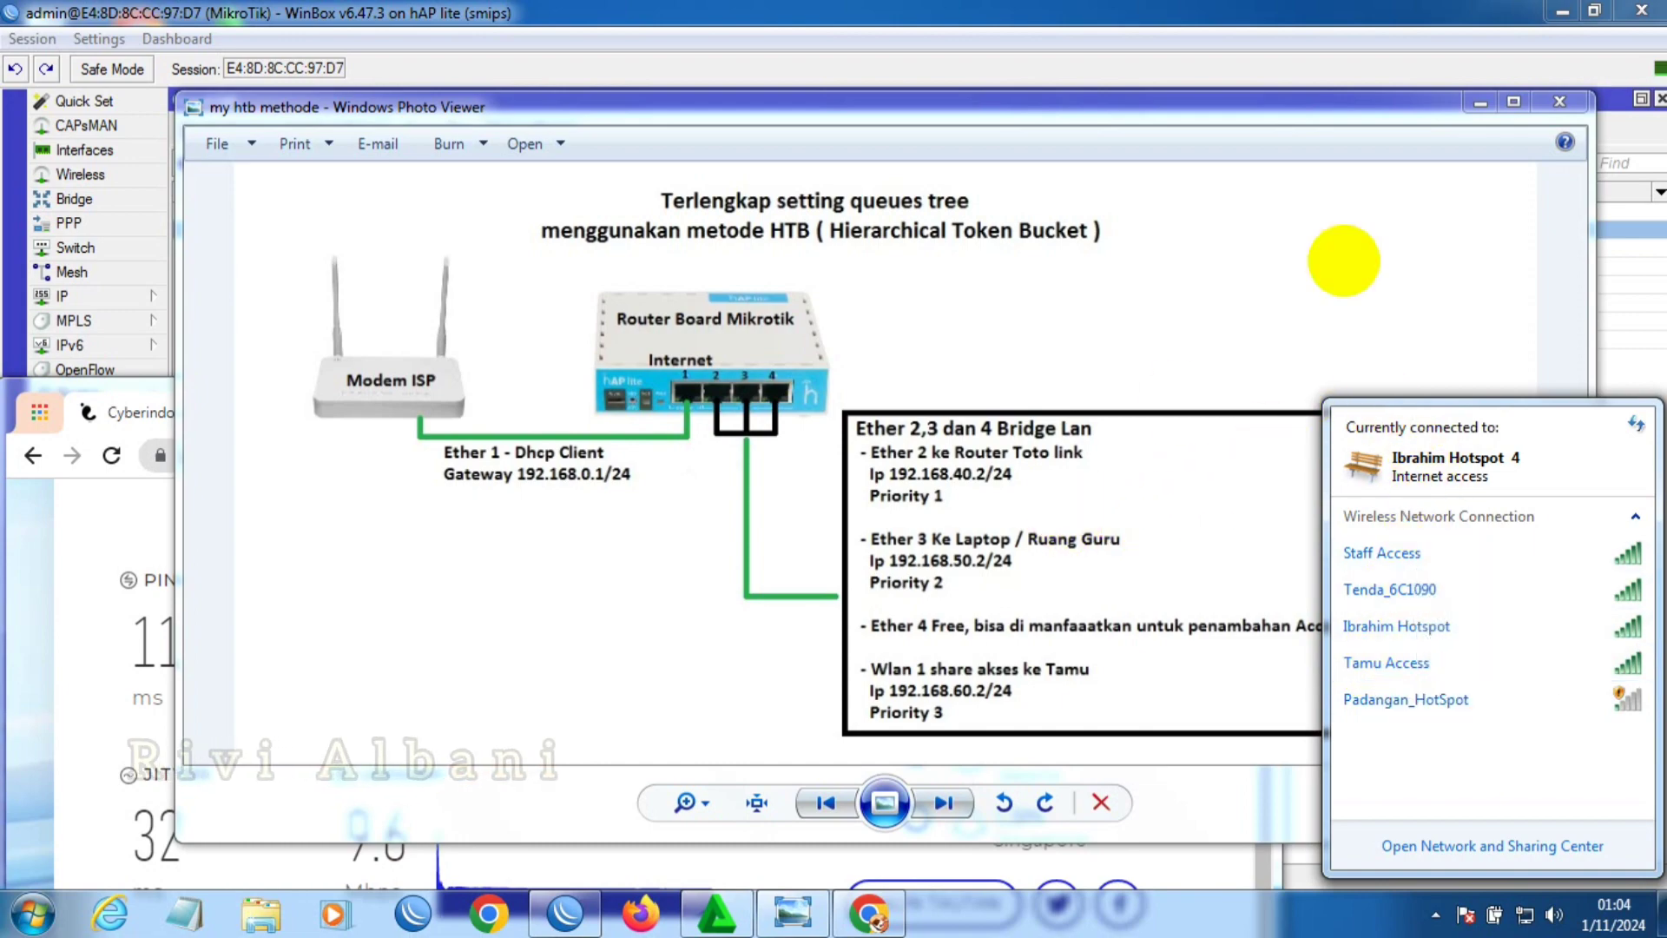
{"action": "left_click", "coordinate": [1479, 103]}
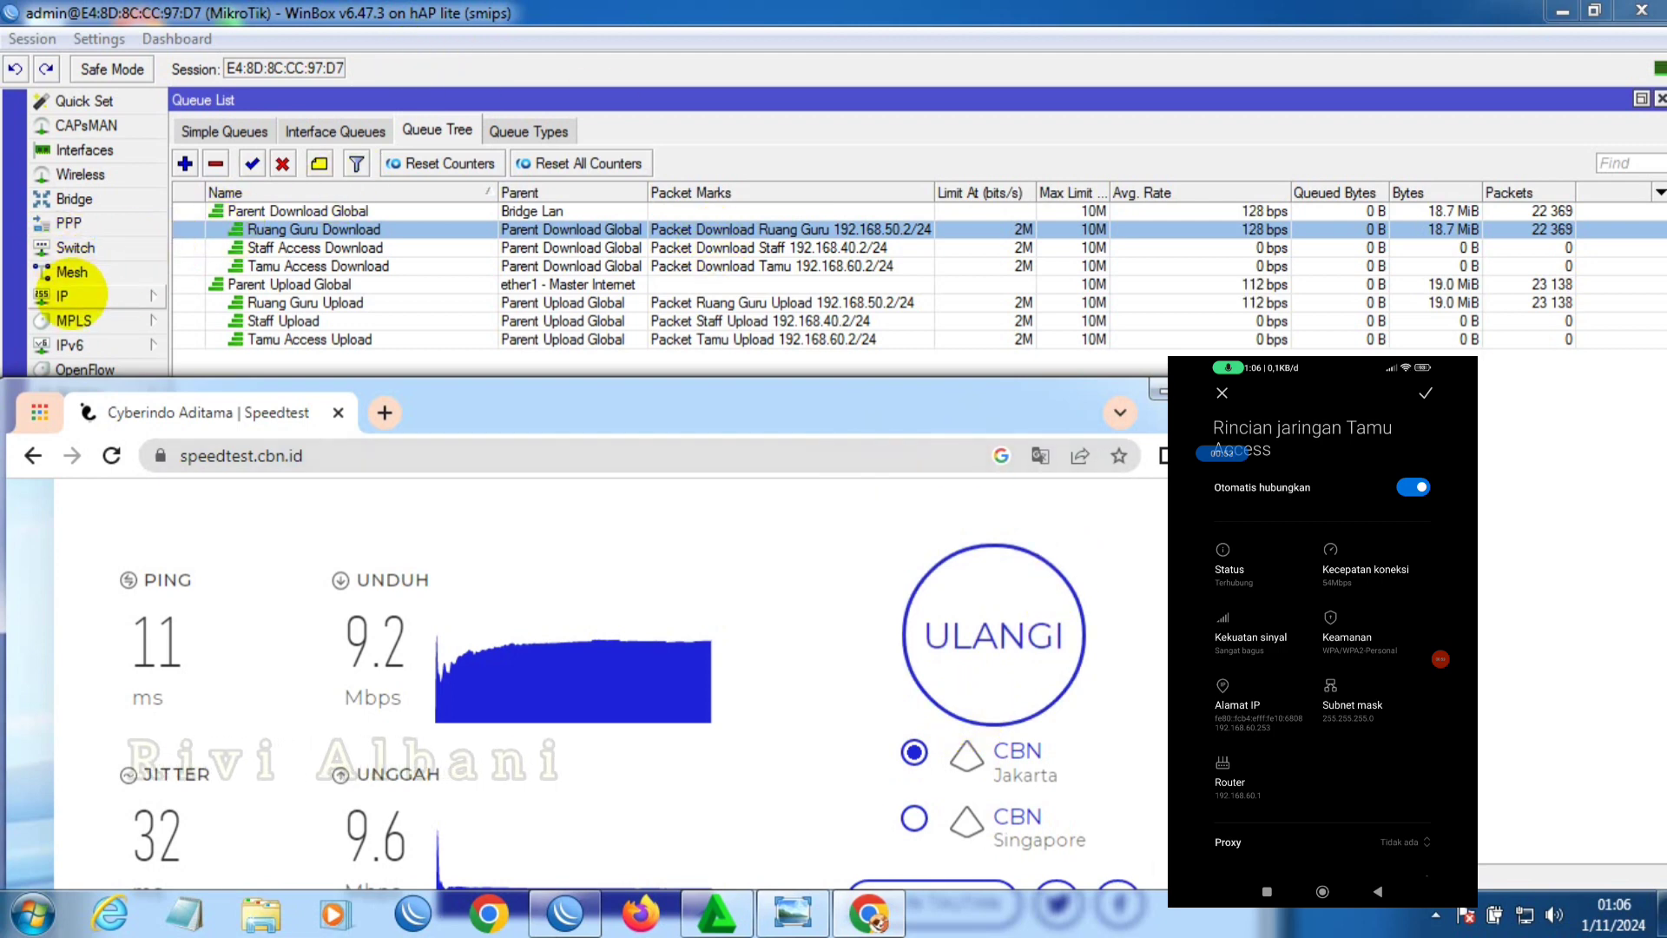
- Open the IP pool list in WinBox and examine the address range of dhcp_pool0 beside the phone's Tamu Access network details
{"action": "left_click", "coordinate": [70, 295]}
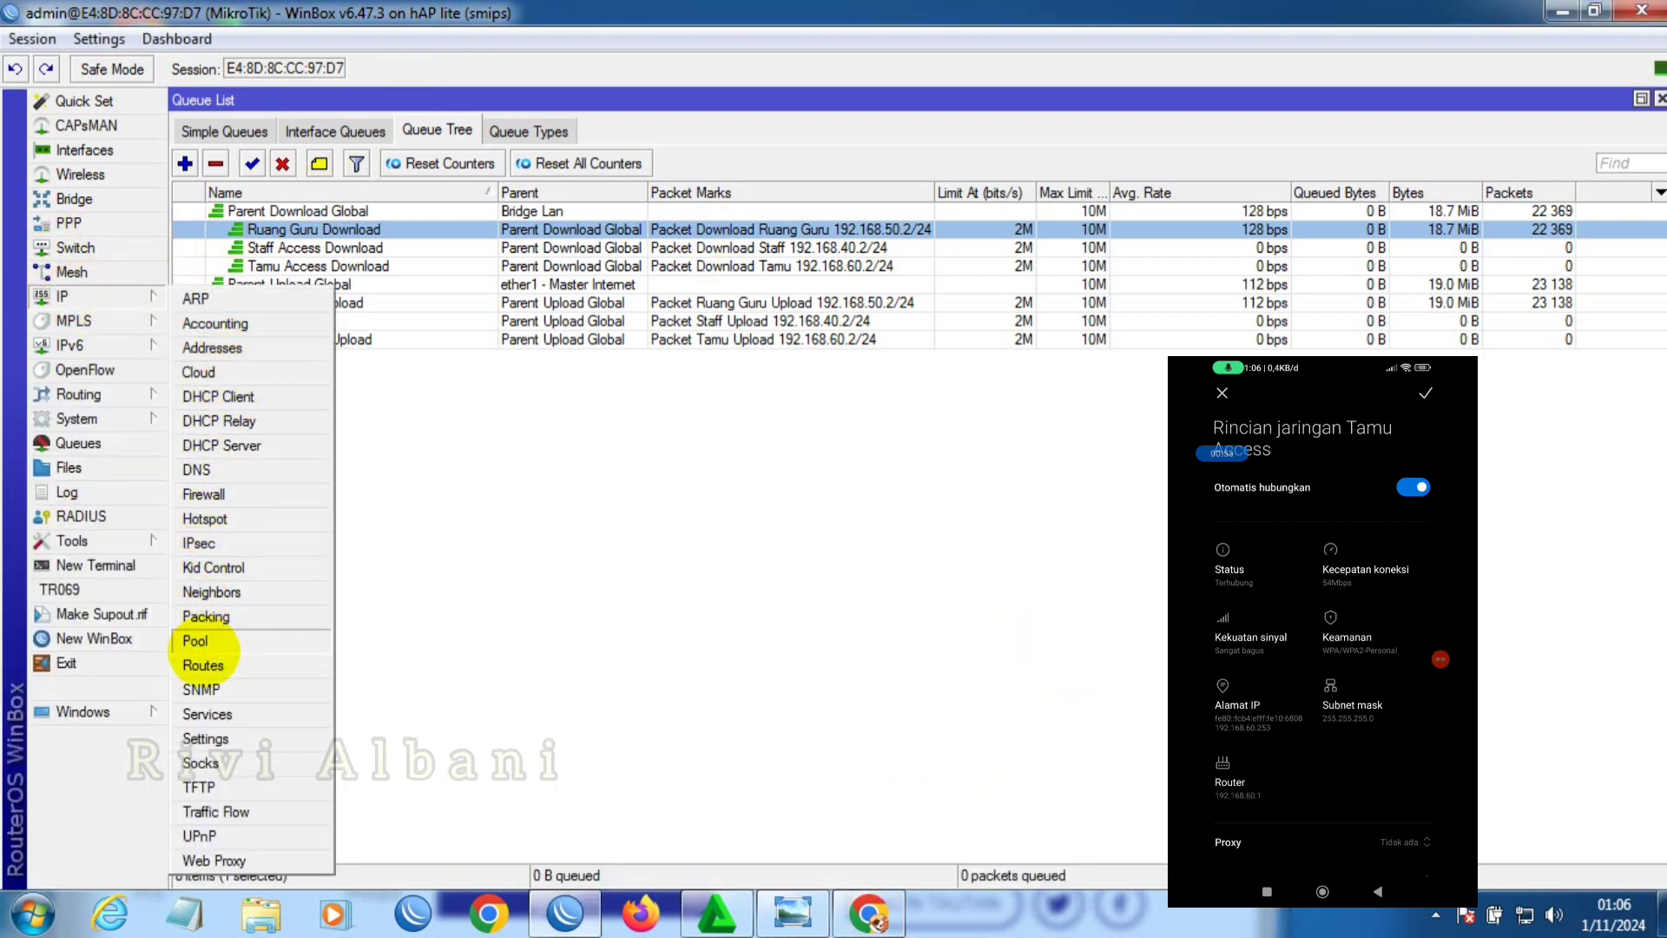
{"action": "left_click", "coordinate": [215, 641]}
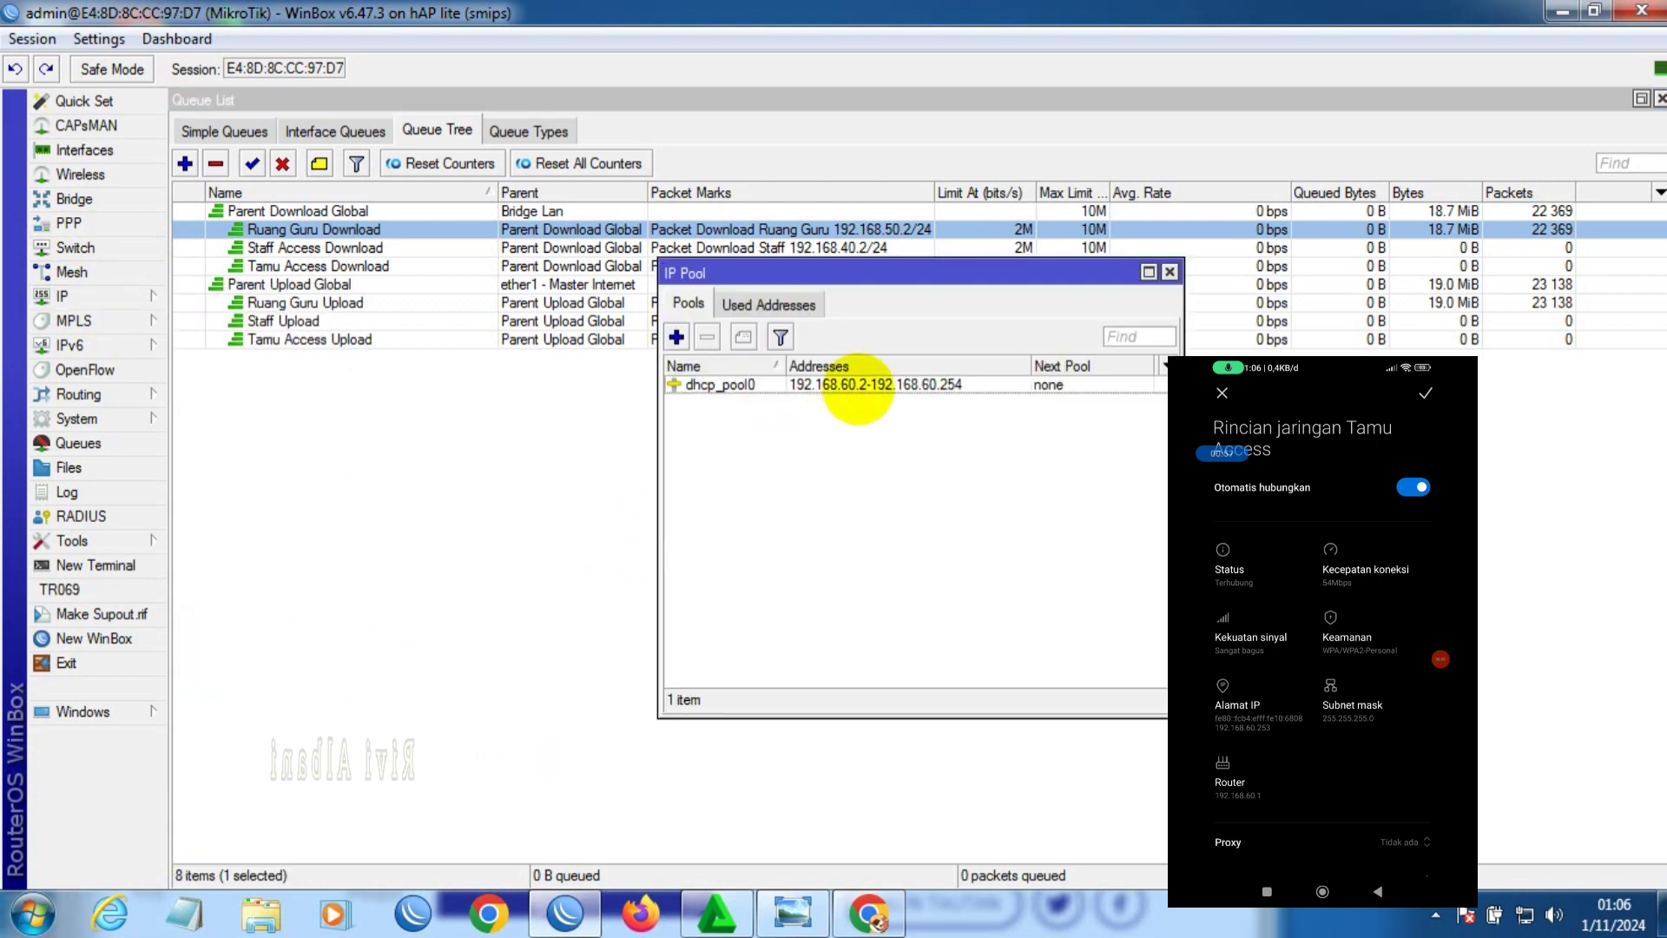
{"action": "left_click", "coordinate": [881, 386]}
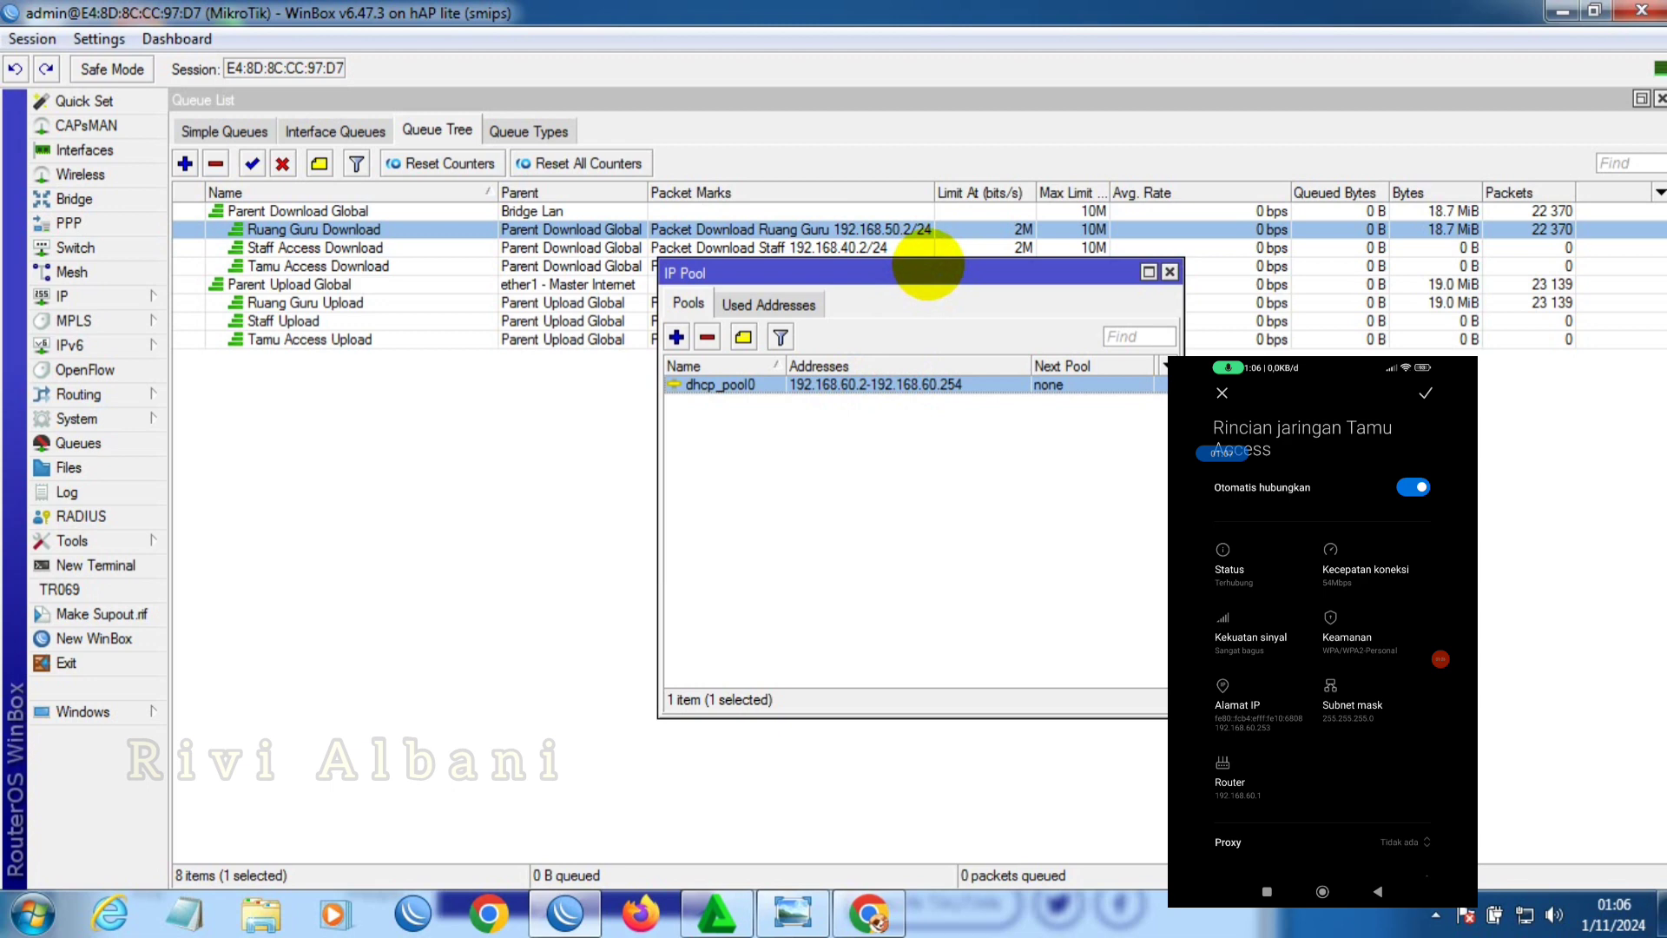
{"action": "left_click_drag", "start_coordinate": [928, 264], "coordinate": [860, 406]}
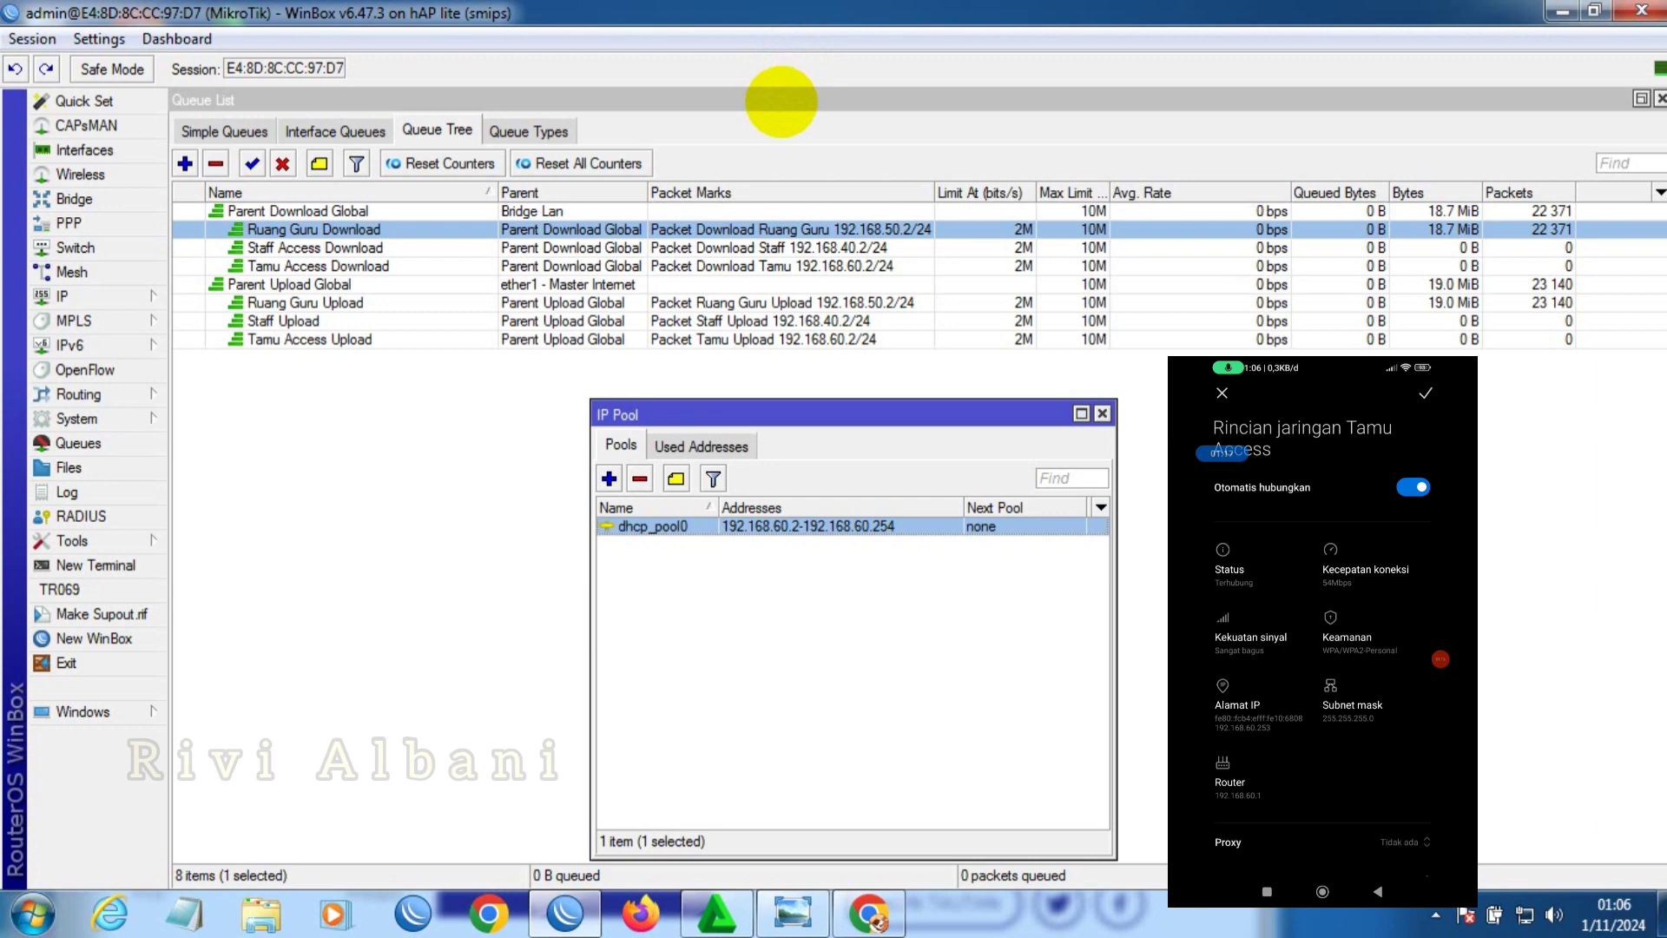
- Open the firewall mangle rules and move the Mark Packet Download Tamu rule below Mark Packet Upload Tamu
{"action": "left_click", "coordinate": [105, 296]}
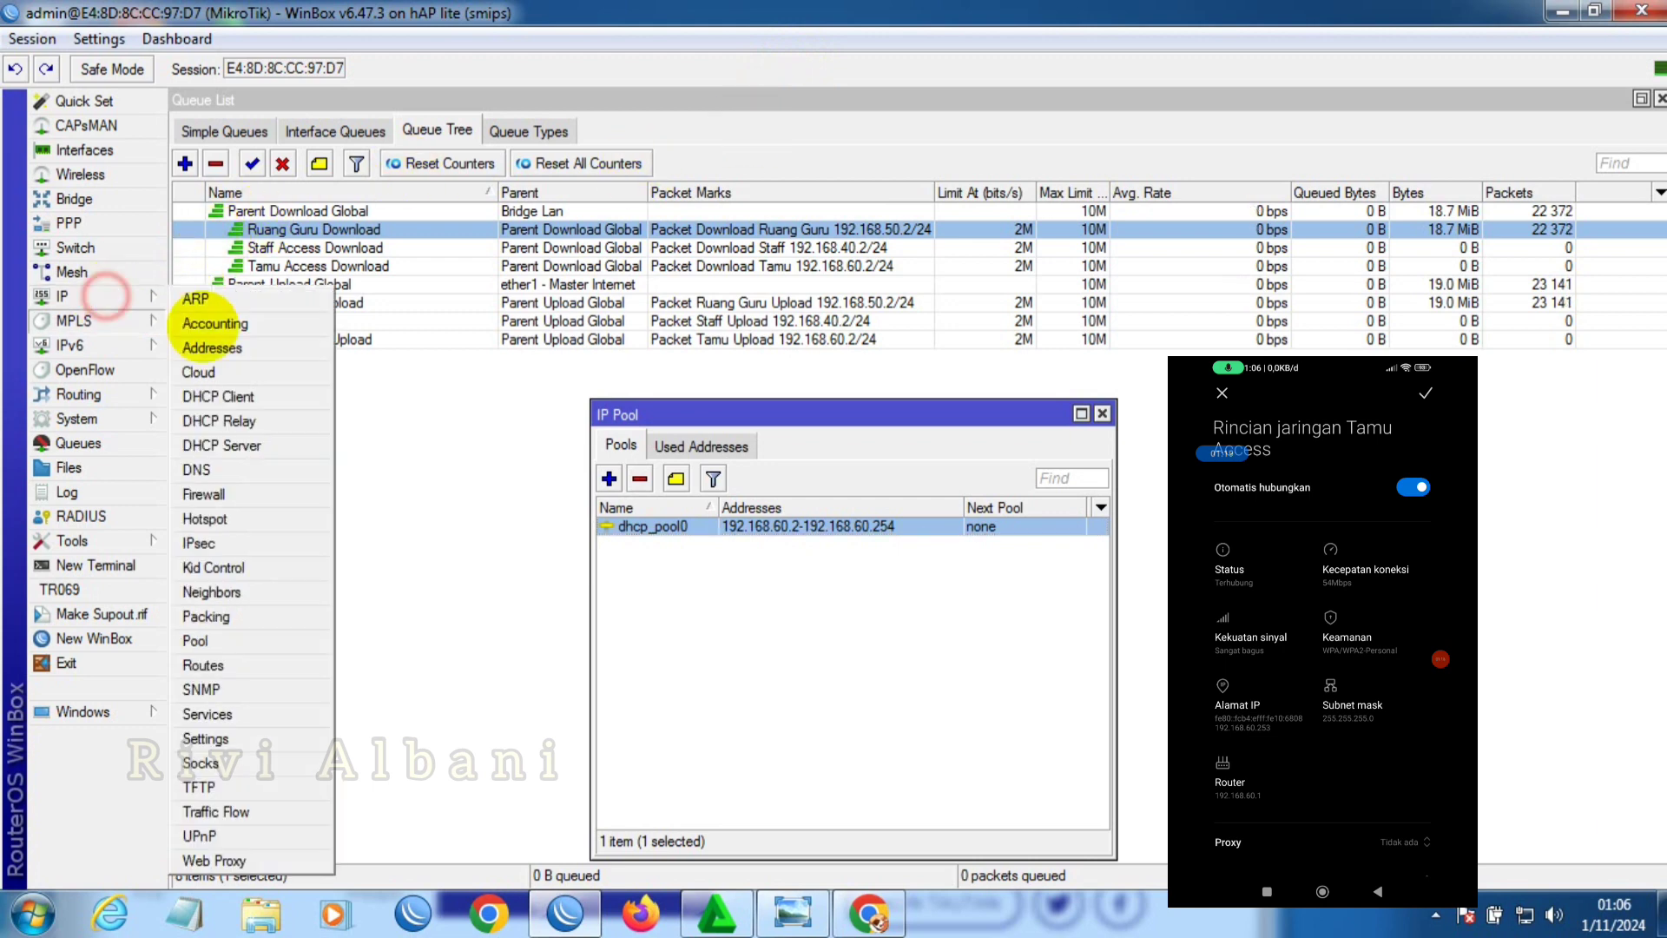
{"action": "left_click", "coordinate": [204, 494]}
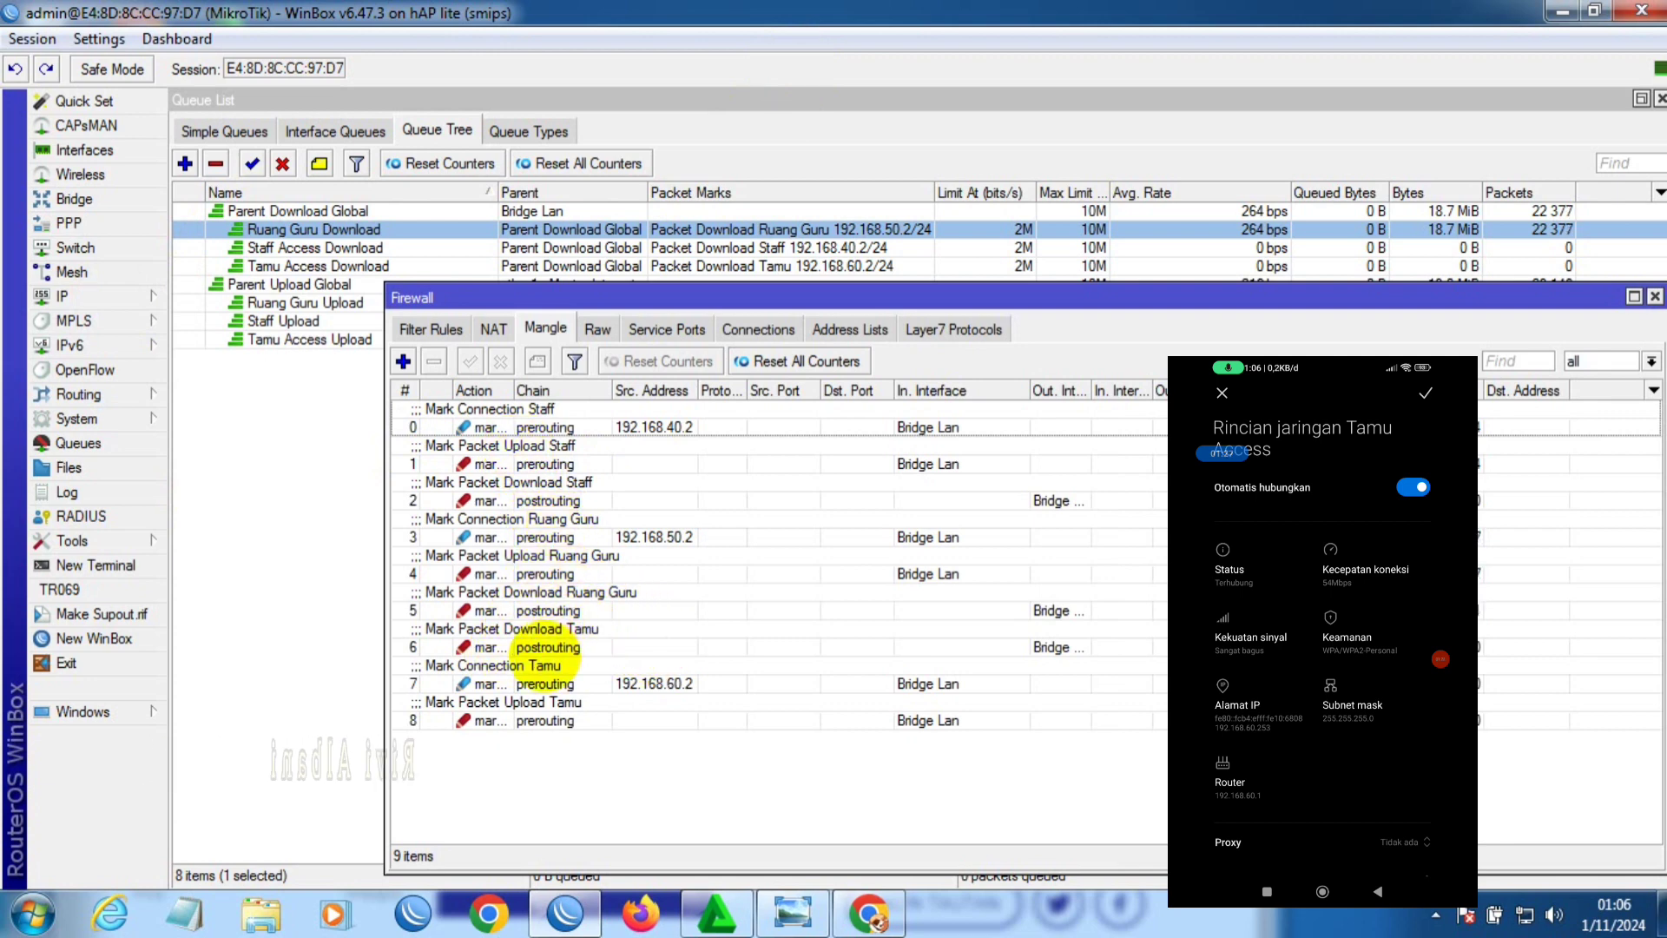
{"action": "left_click", "coordinate": [519, 672]}
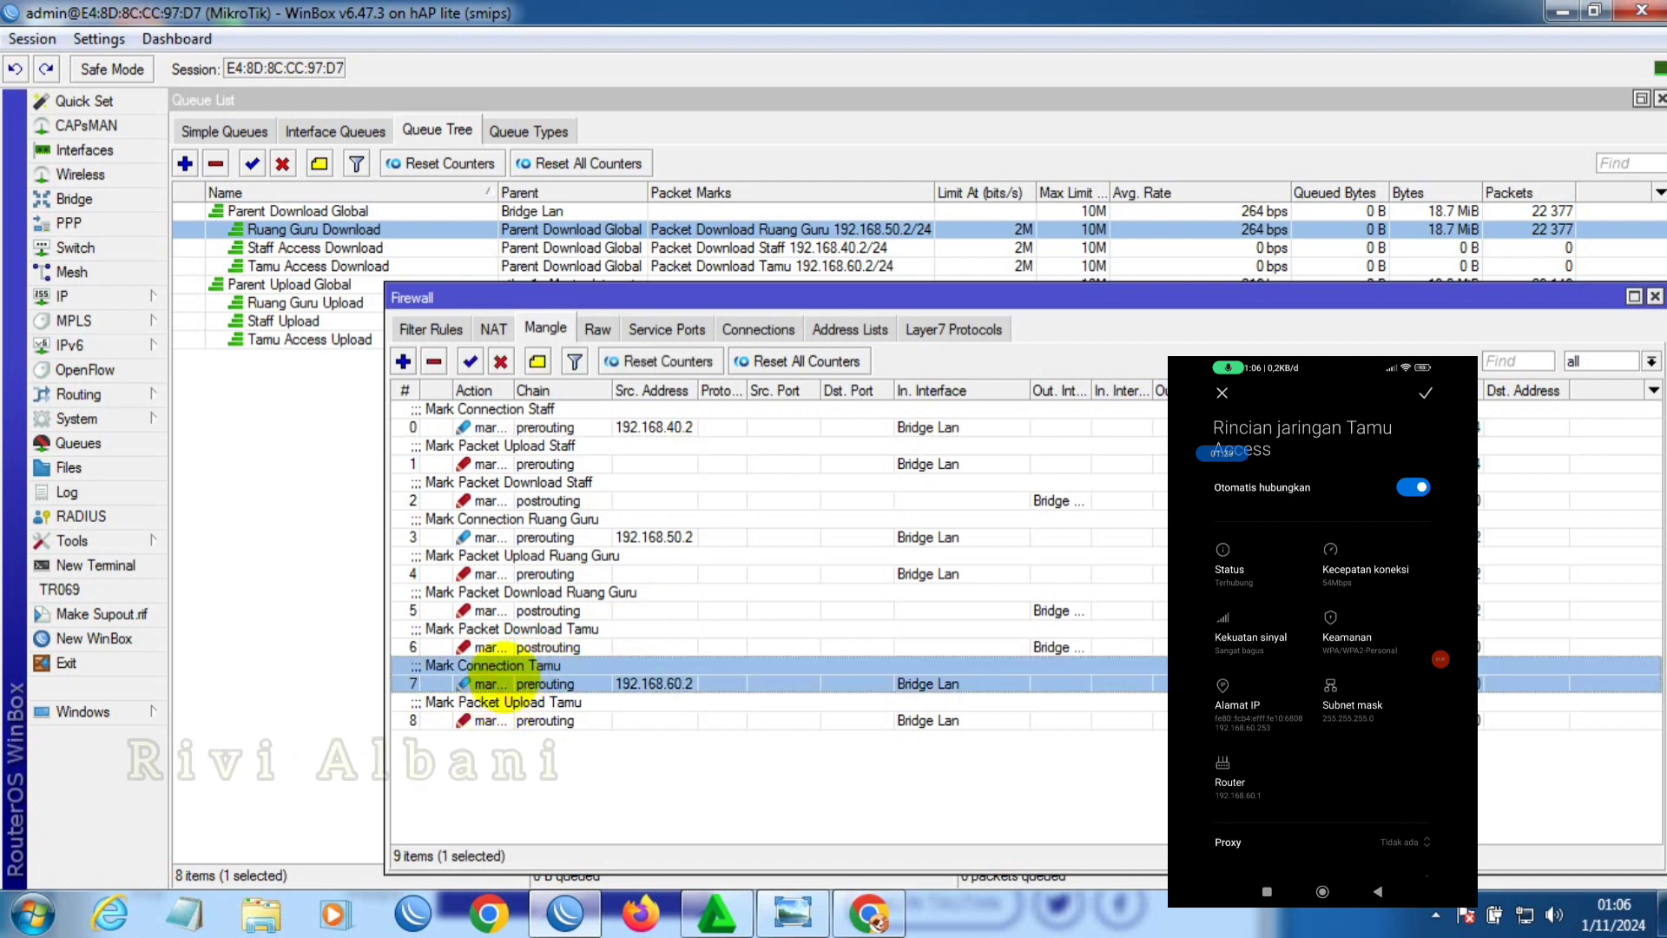
{"action": "left_click", "coordinate": [532, 632]}
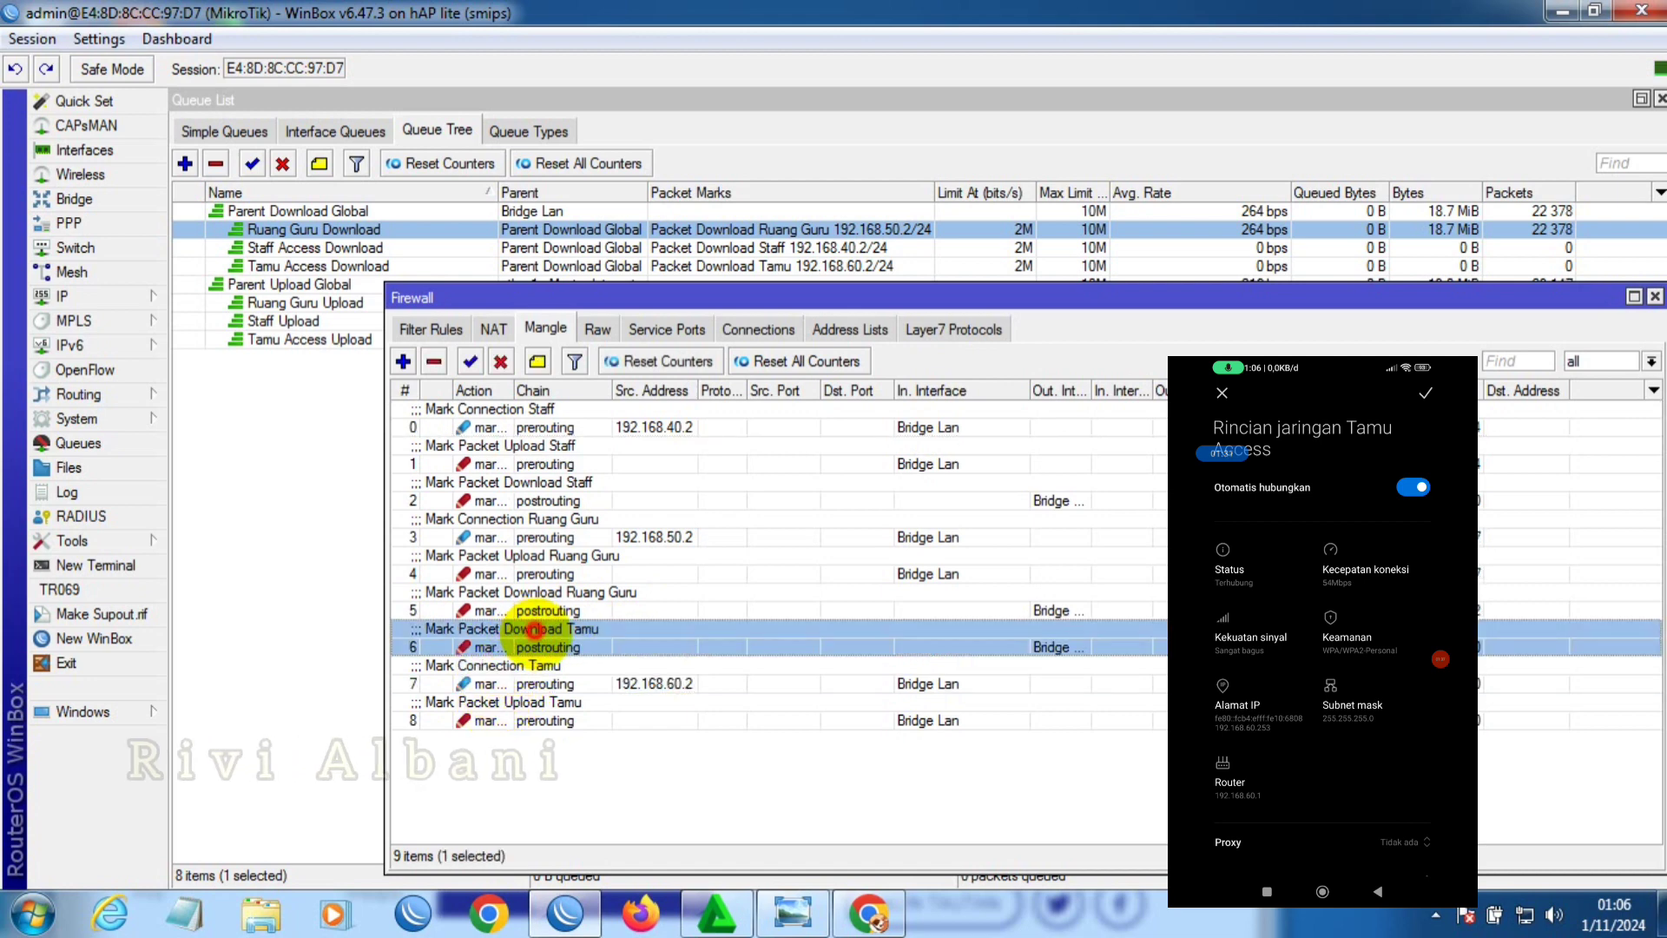
{"action": "left_click_drag", "start_coordinate": [532, 632], "coordinate": [521, 726]}
- Set the source address of the Mark Connection Tamu rule to 192.168.60.0/24 and save the rule
{"action": "left_click", "coordinate": [608, 647]}
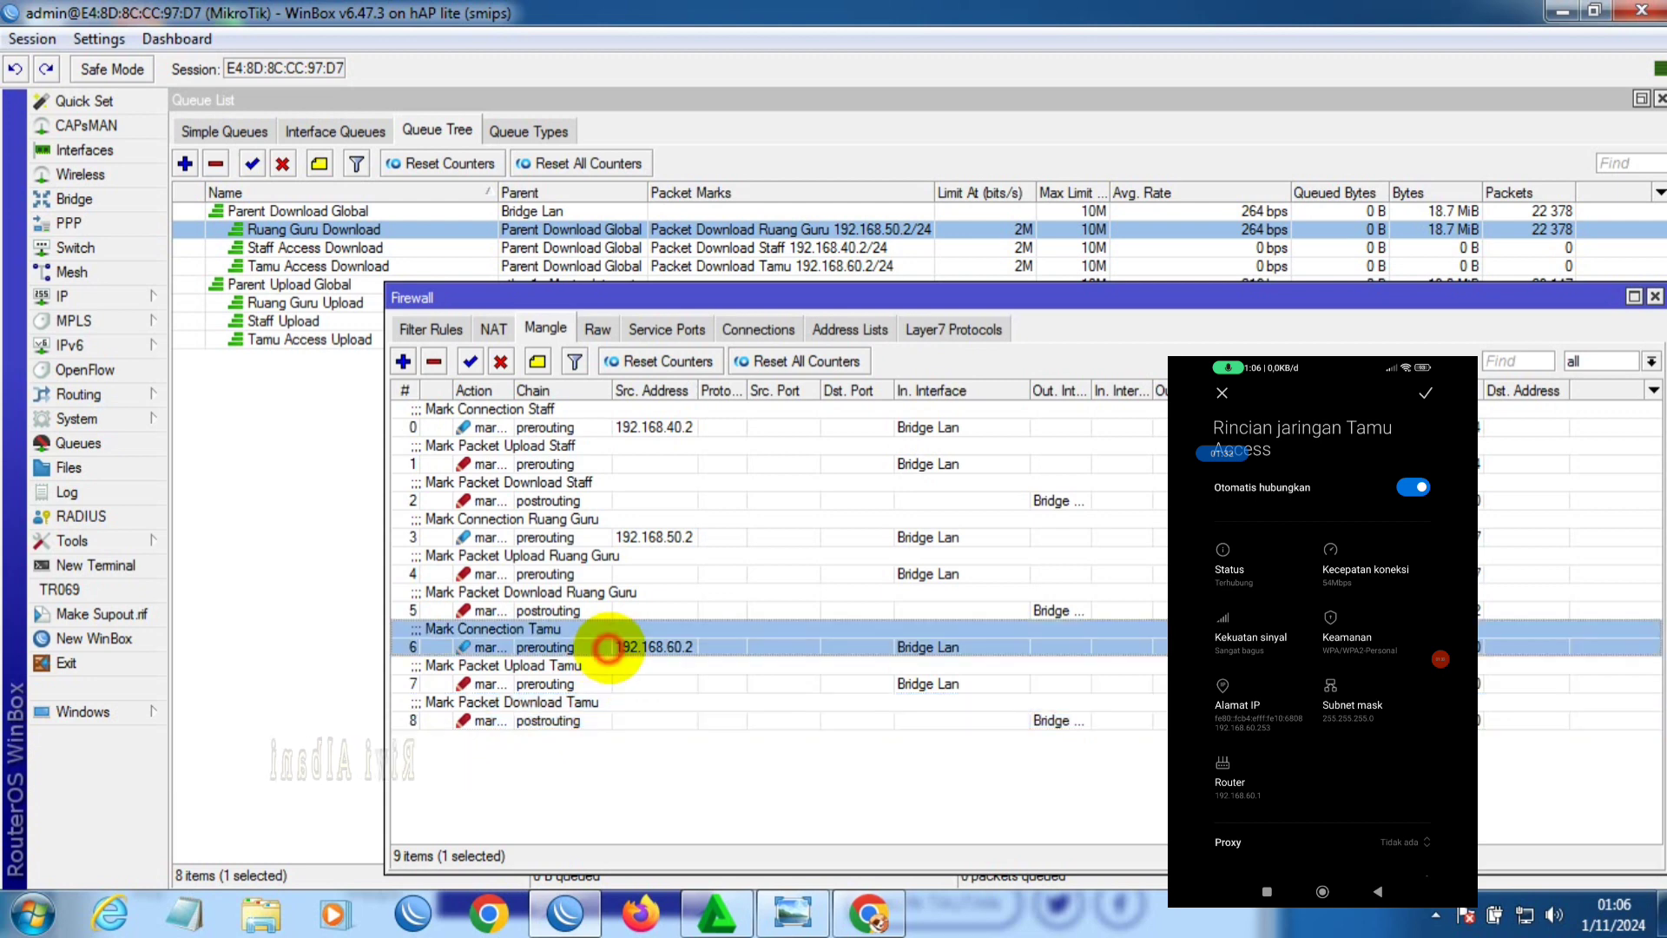
{"action": "double_click", "coordinate": [607, 647]}
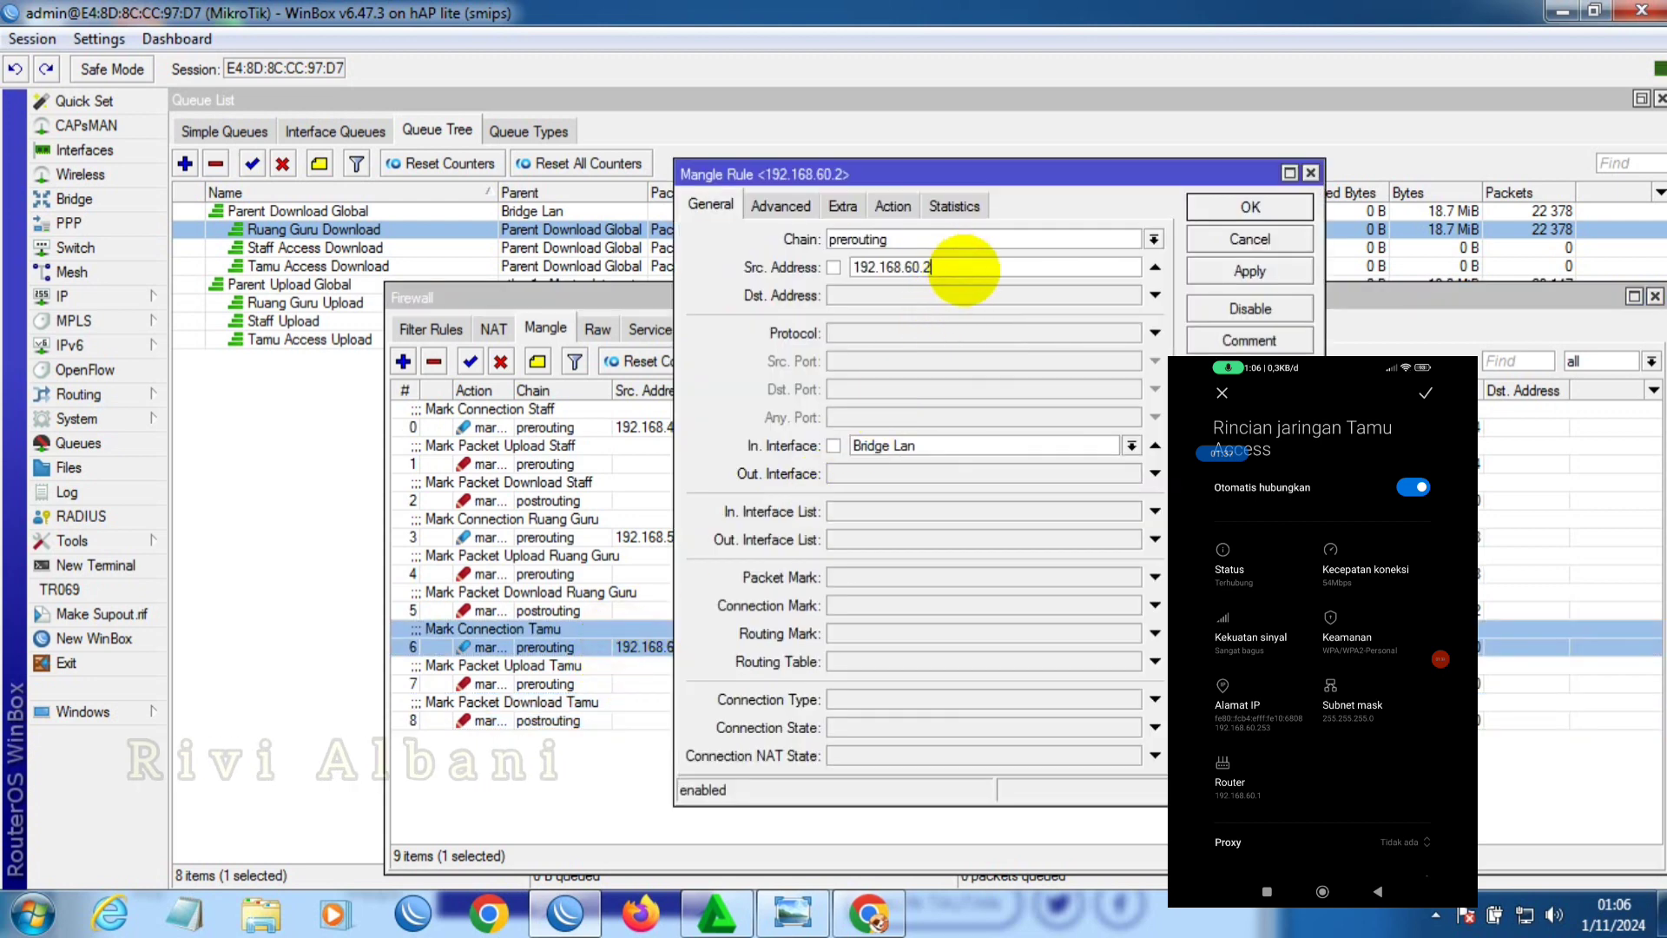
{"action": "key", "text": "BackSpace"}
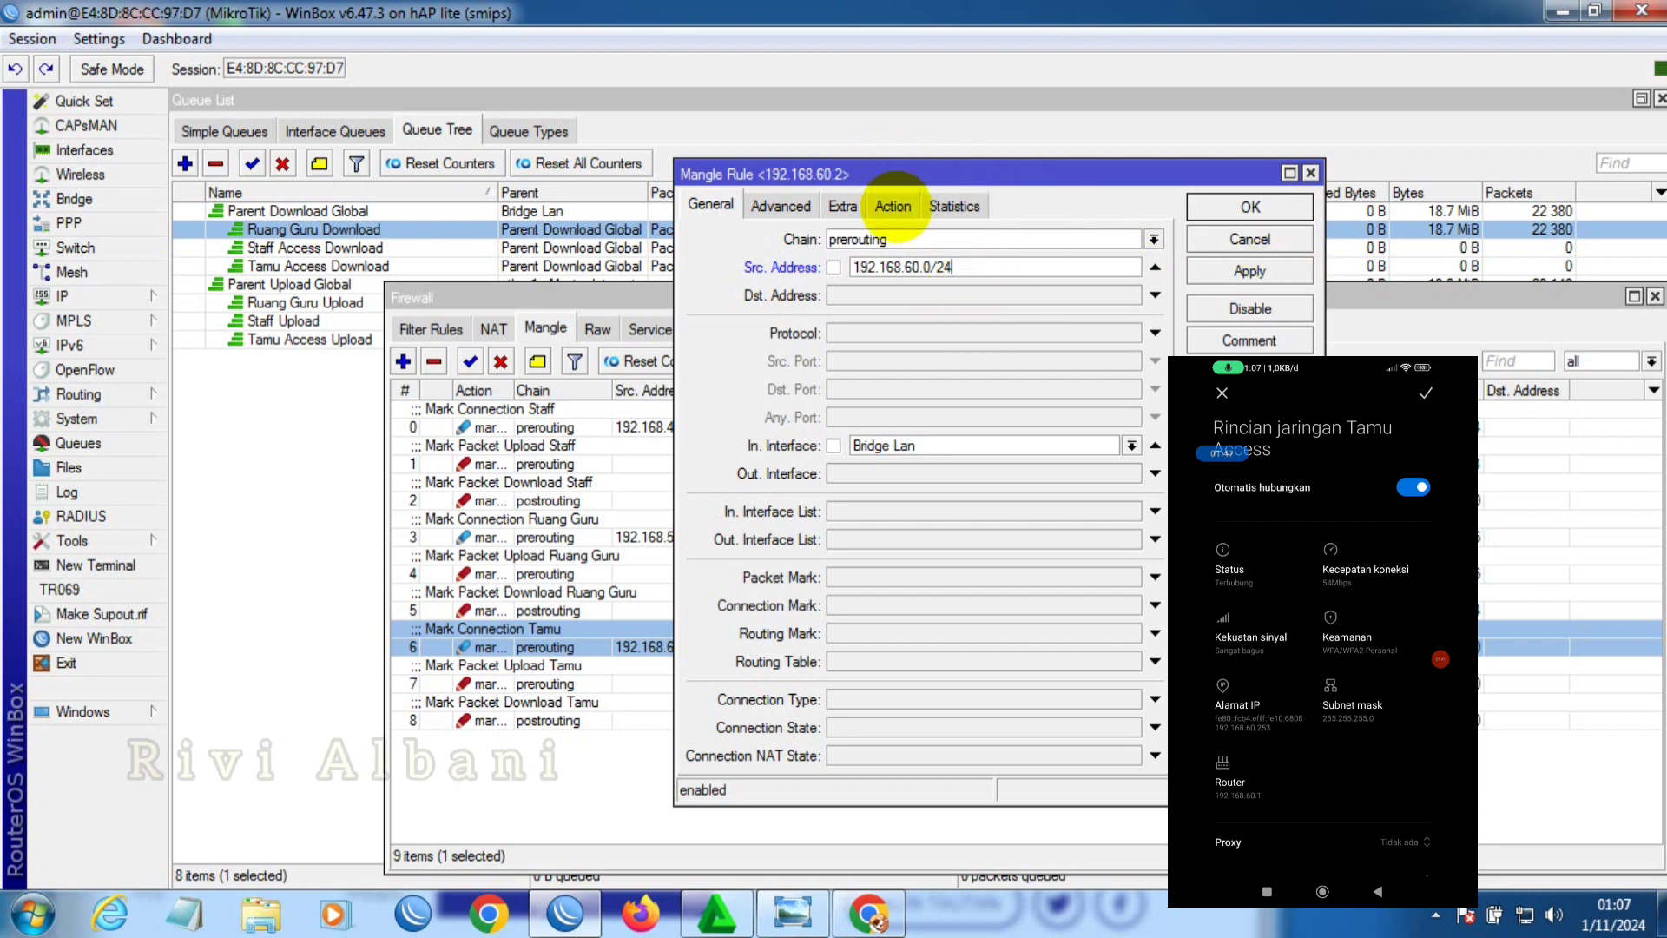
{"action": "left_click", "coordinate": [892, 206]}
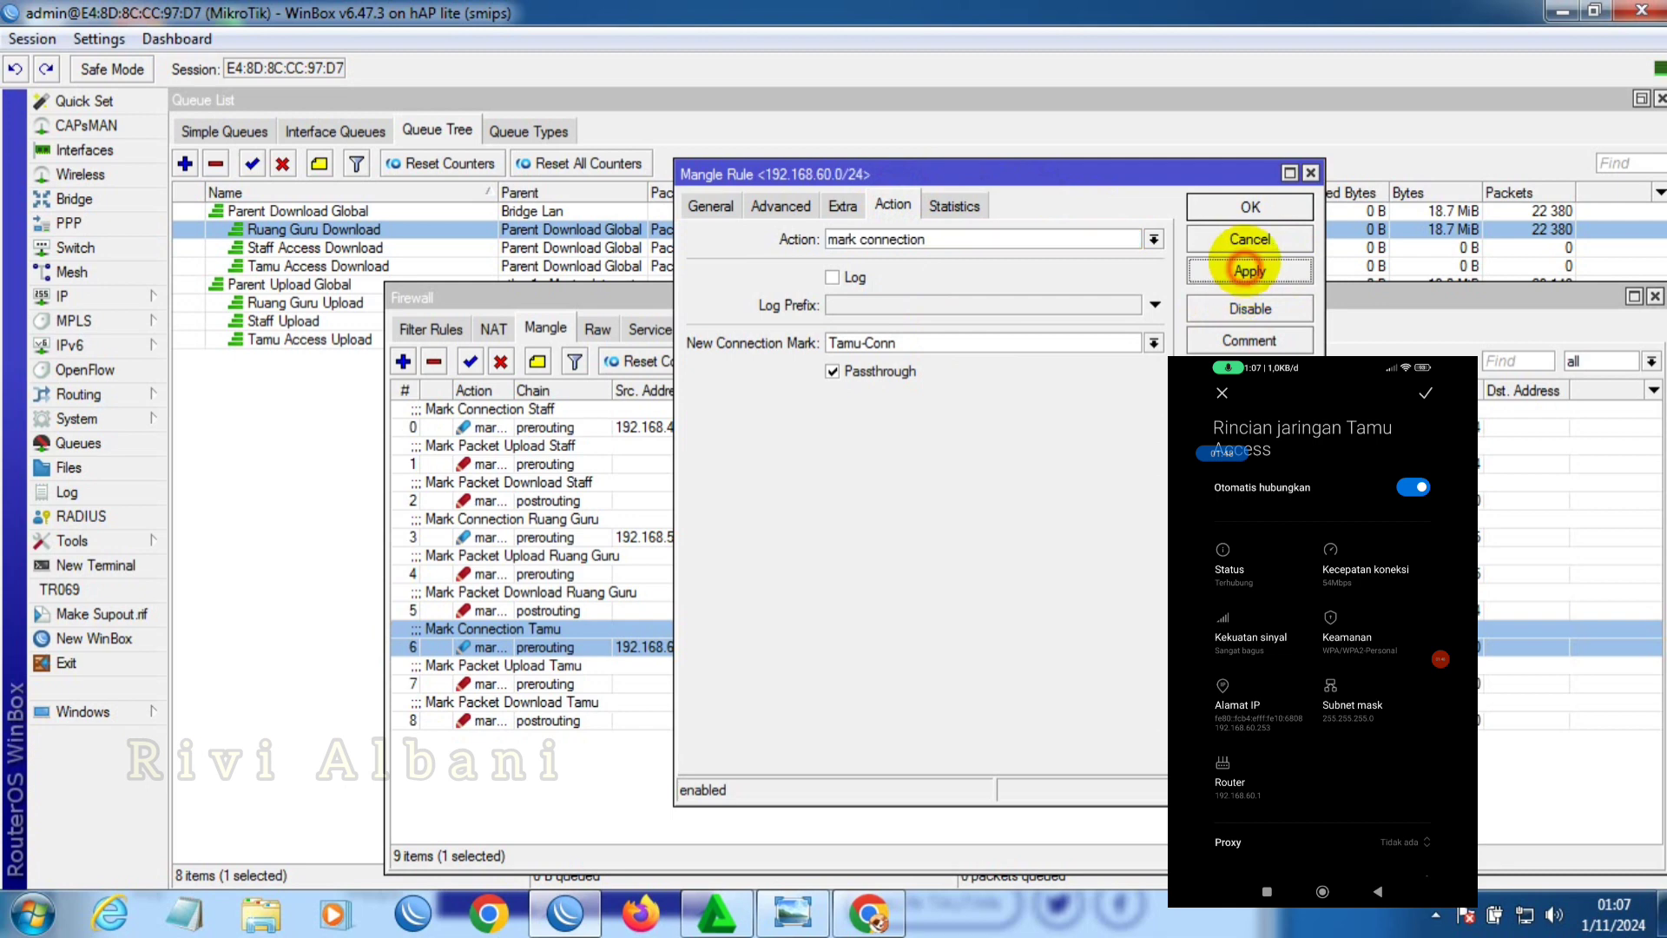
{"action": "left_click", "coordinate": [1251, 206]}
- Rename the new packet mark of the Mark Packet Upload Tamu rule to "Packet Tamu Upload 192.168.60.0/24"
{"action": "double_click", "coordinate": [483, 683]}
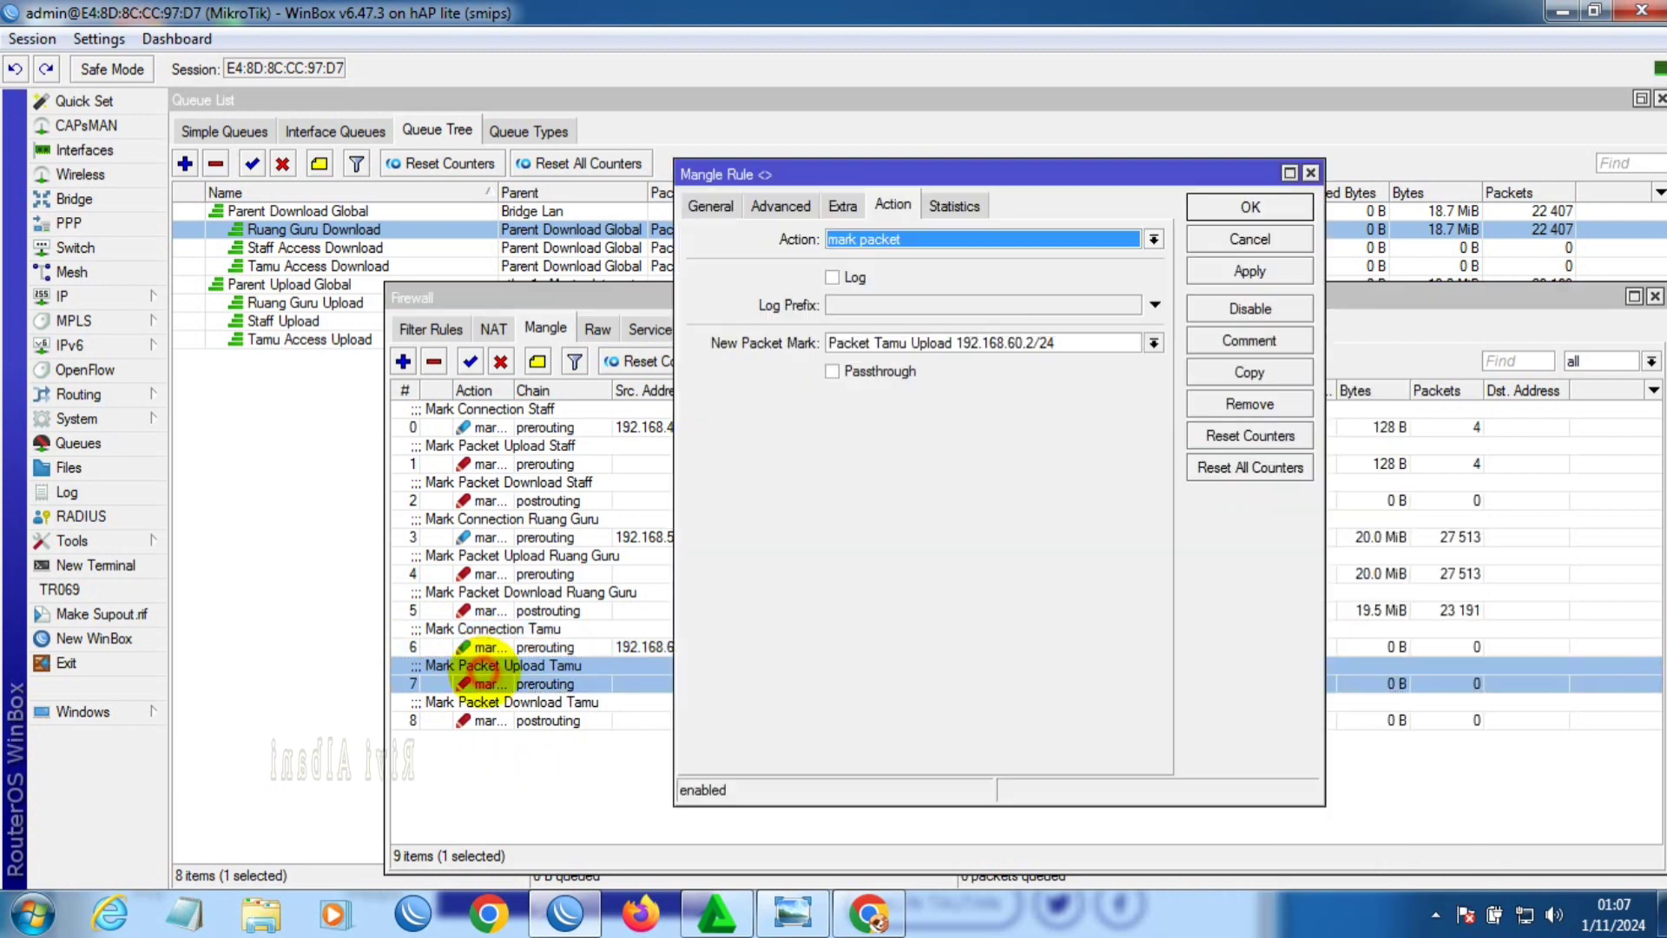
{"action": "left_click", "coordinate": [701, 206]}
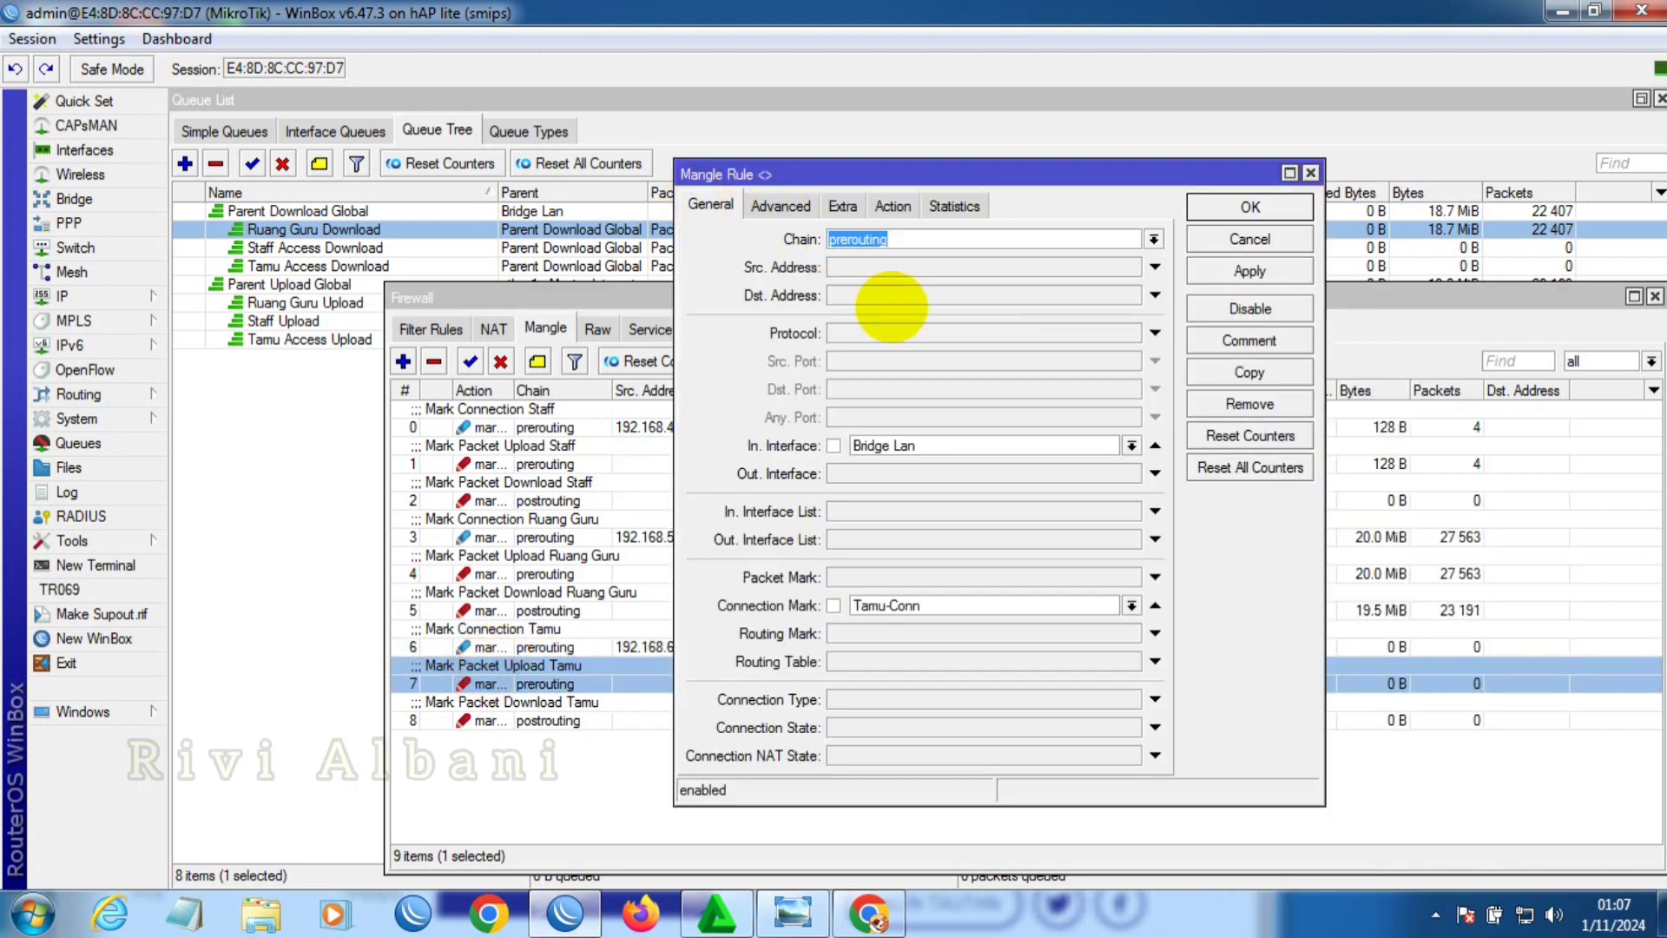
{"action": "left_click", "coordinate": [892, 206]}
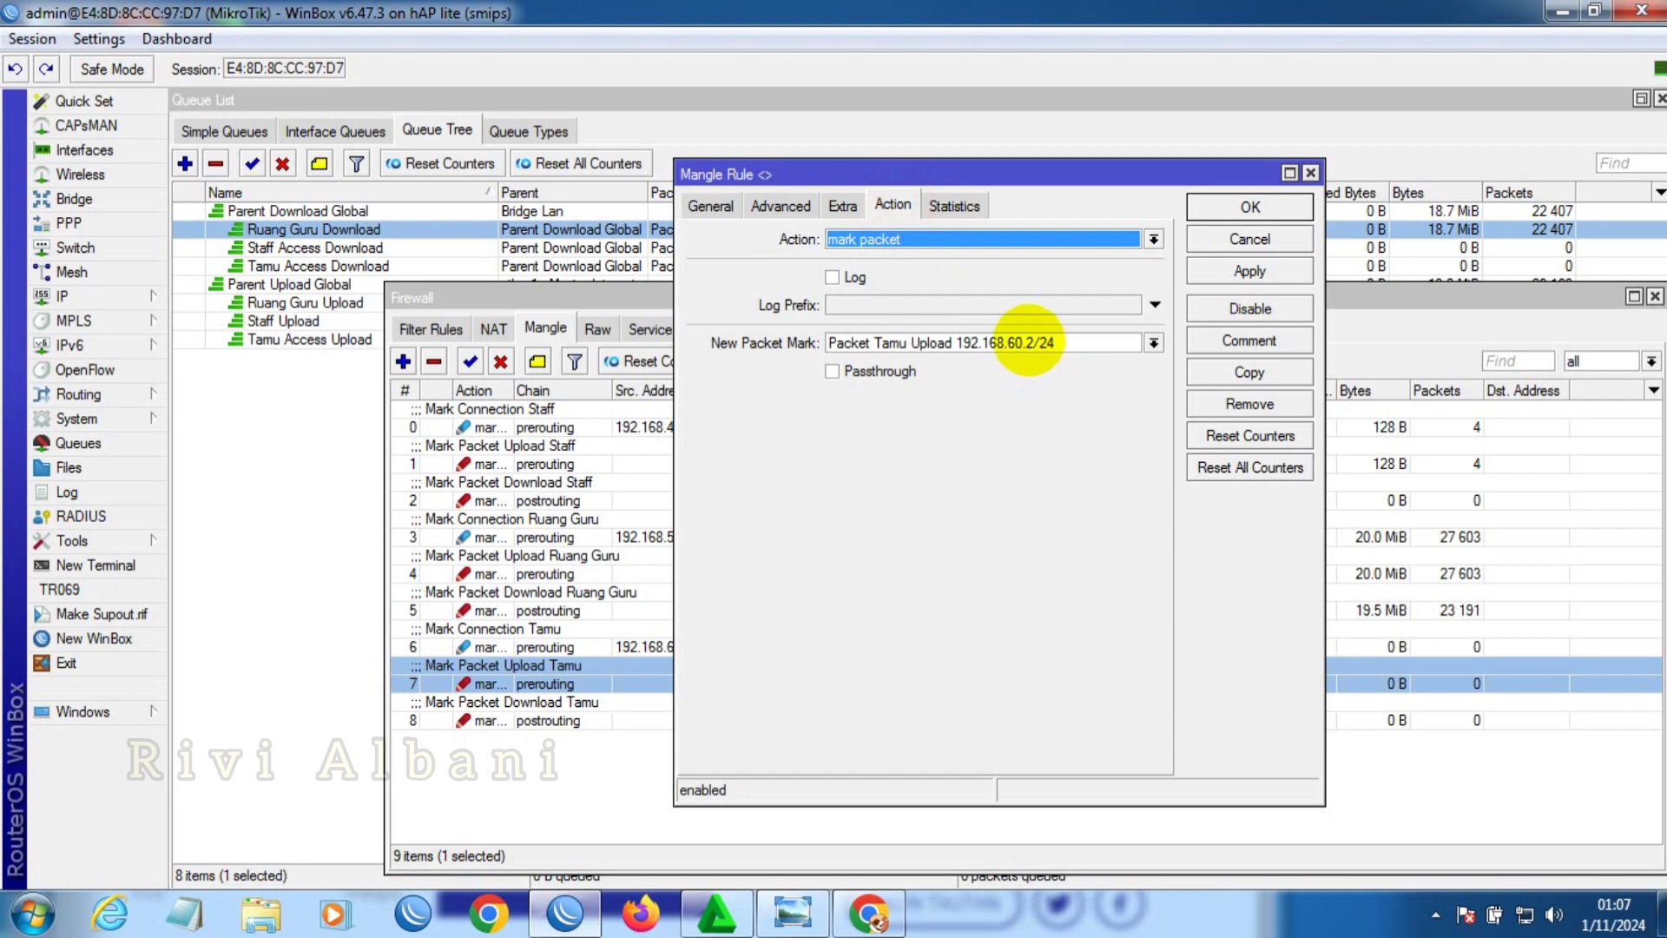
{"action": "left_click", "coordinate": [1025, 341]}
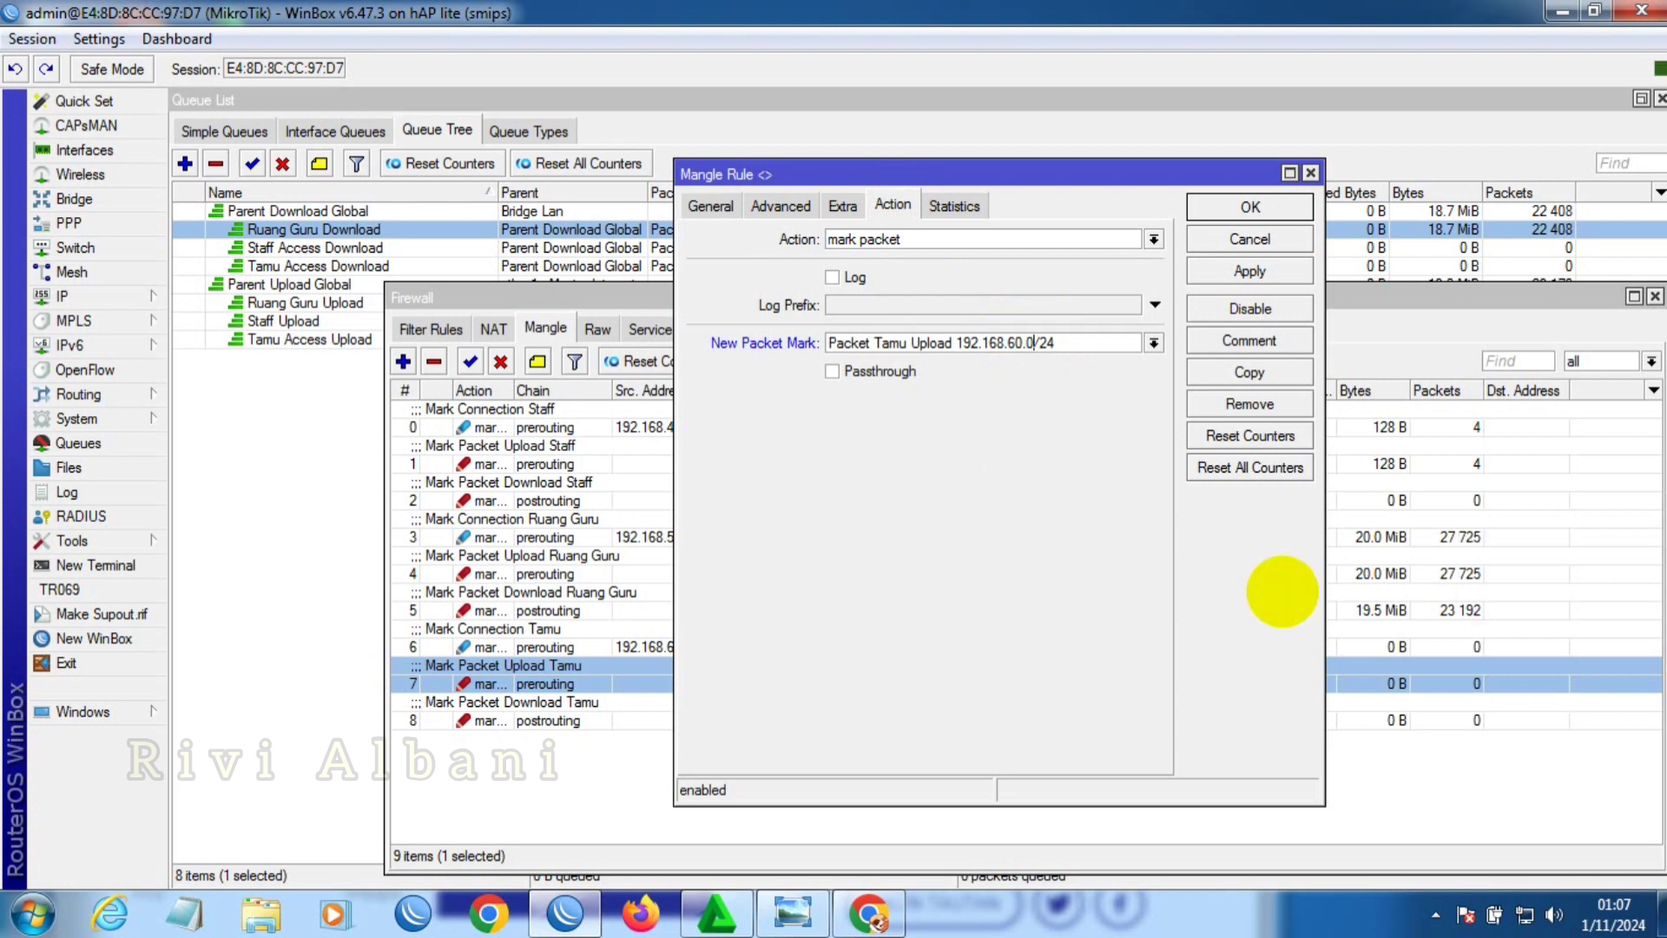
{"action": "left_click", "coordinate": [1238, 271]}
{"action": "left_click", "coordinate": [1250, 207]}
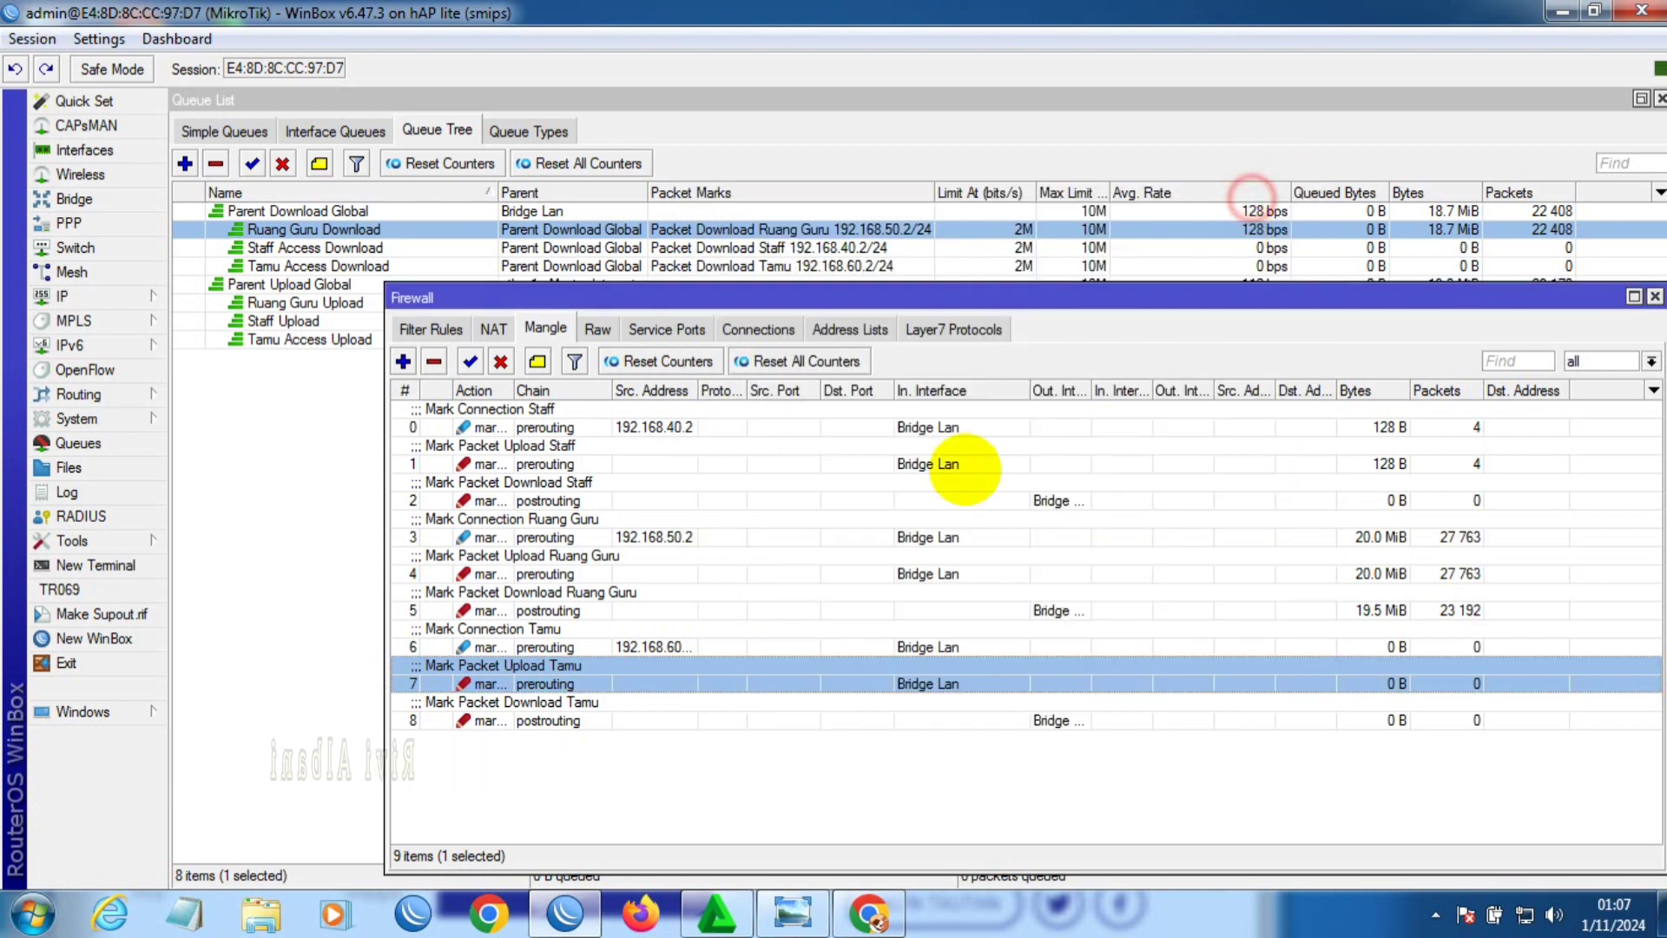
- Rename the new packet mark of the Mark Packet Download Tamu rule to "Packet Download Tamu 192.168.60.0/24" and close the firewall rules
{"action": "left_click", "coordinate": [712, 720]}
{"action": "double_click", "coordinate": [726, 709]}
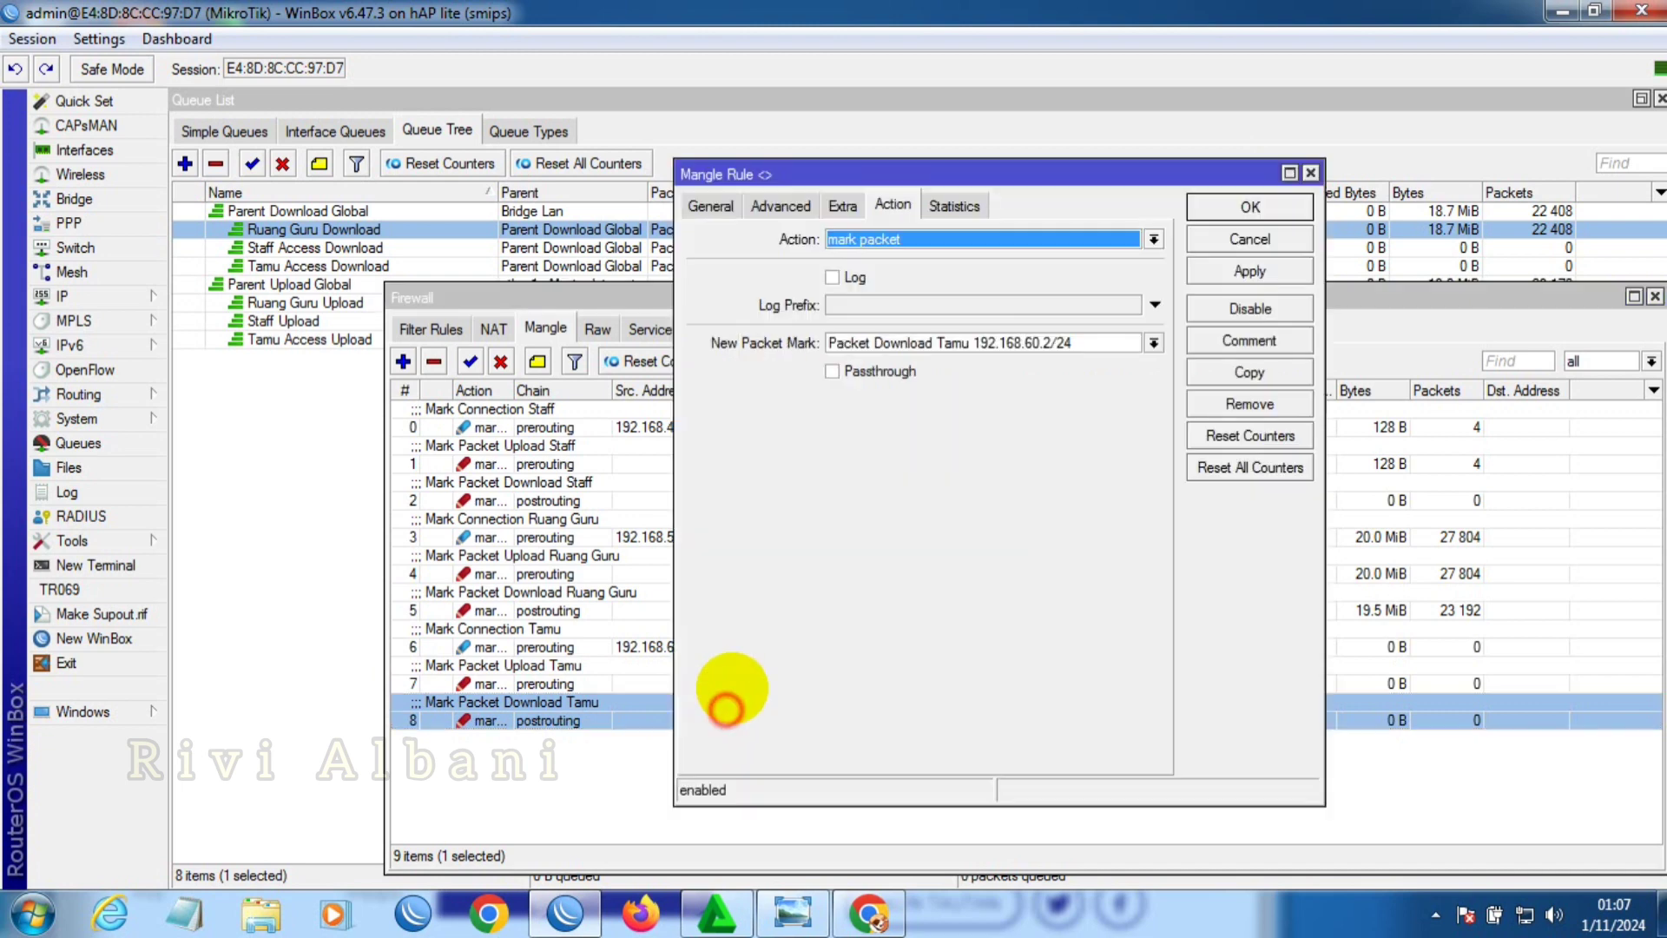
{"action": "left_click", "coordinate": [695, 209]}
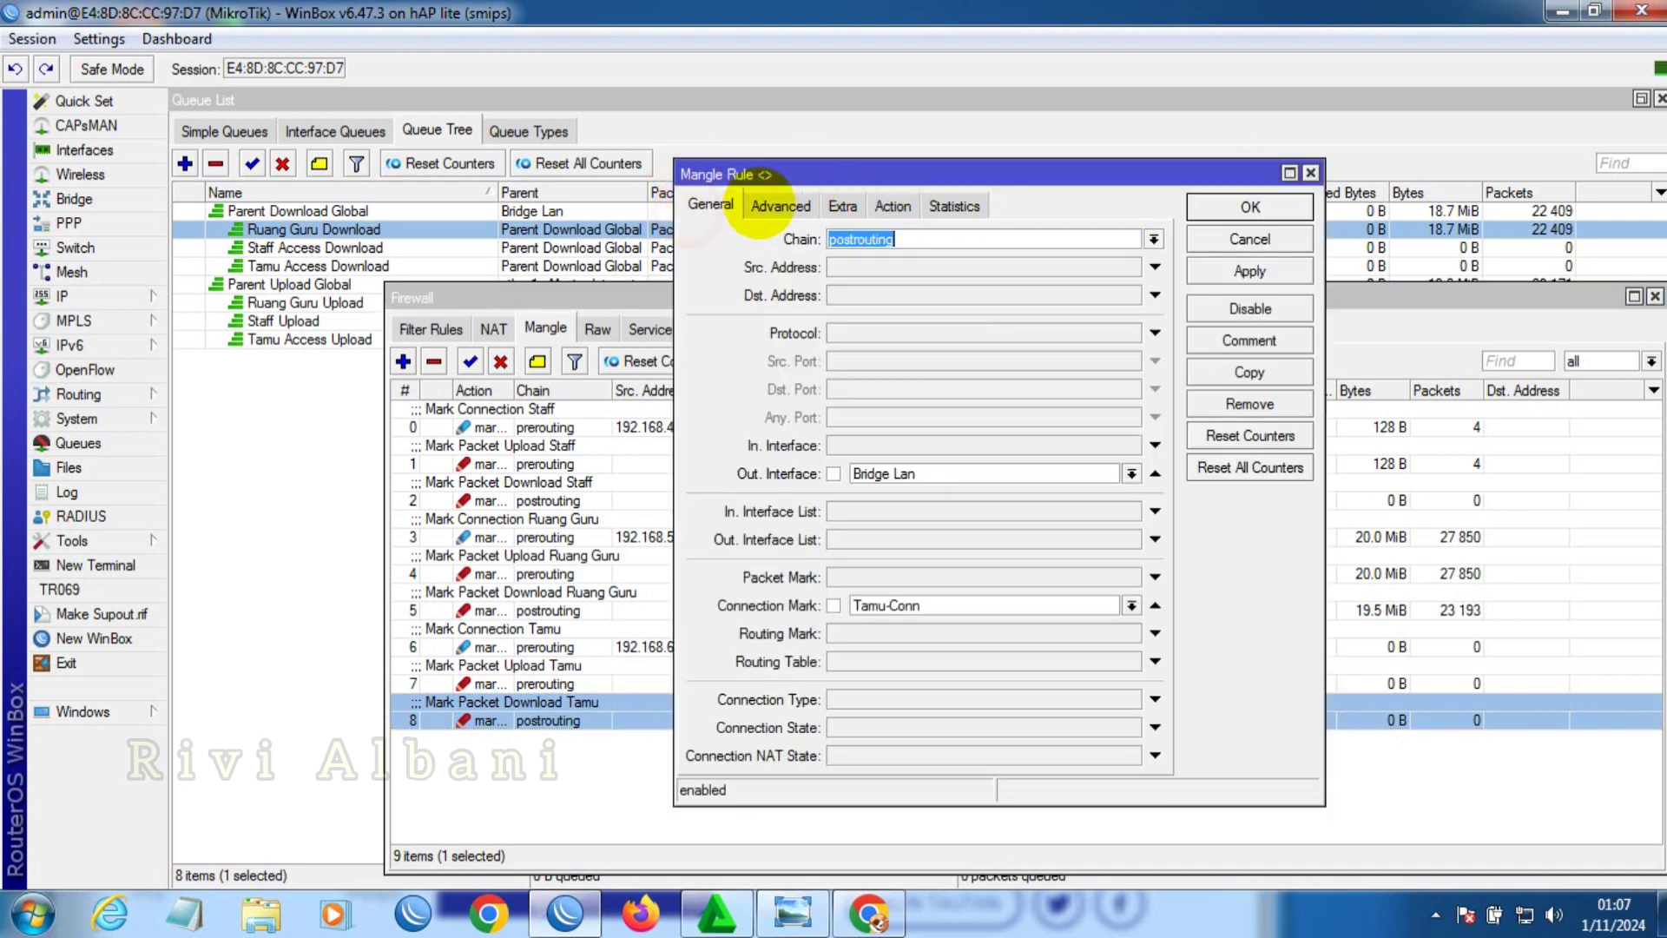
{"action": "left_click", "coordinate": [893, 206]}
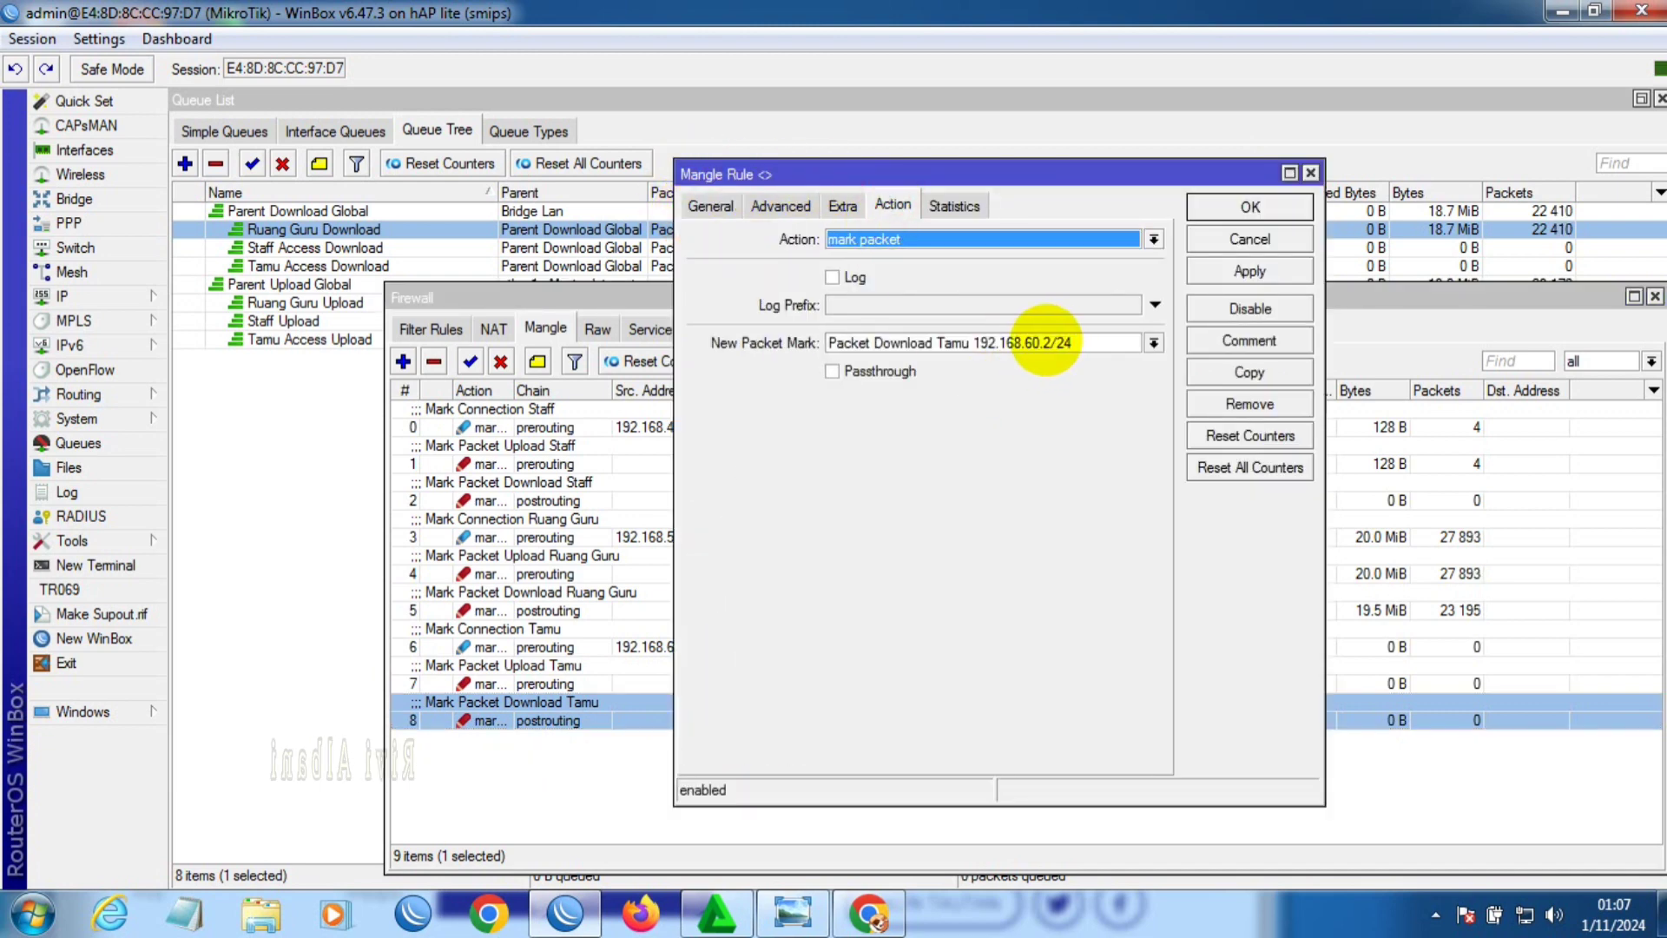
{"action": "left_click", "coordinate": [1047, 340]}
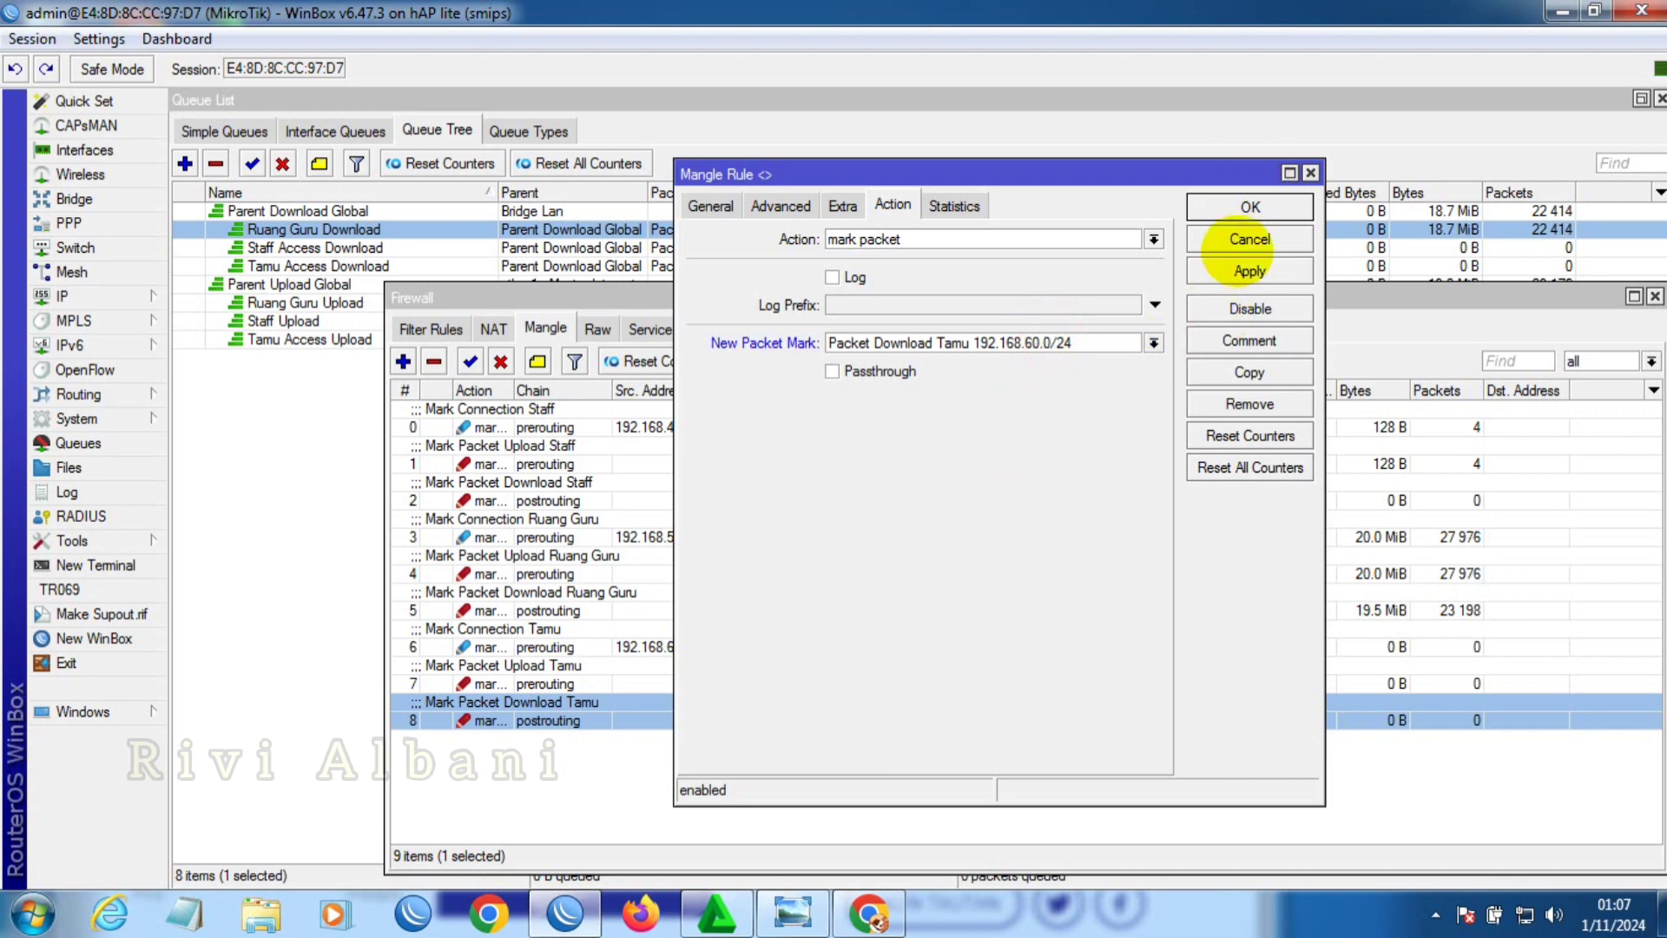
{"action": "left_click", "coordinate": [1248, 206]}
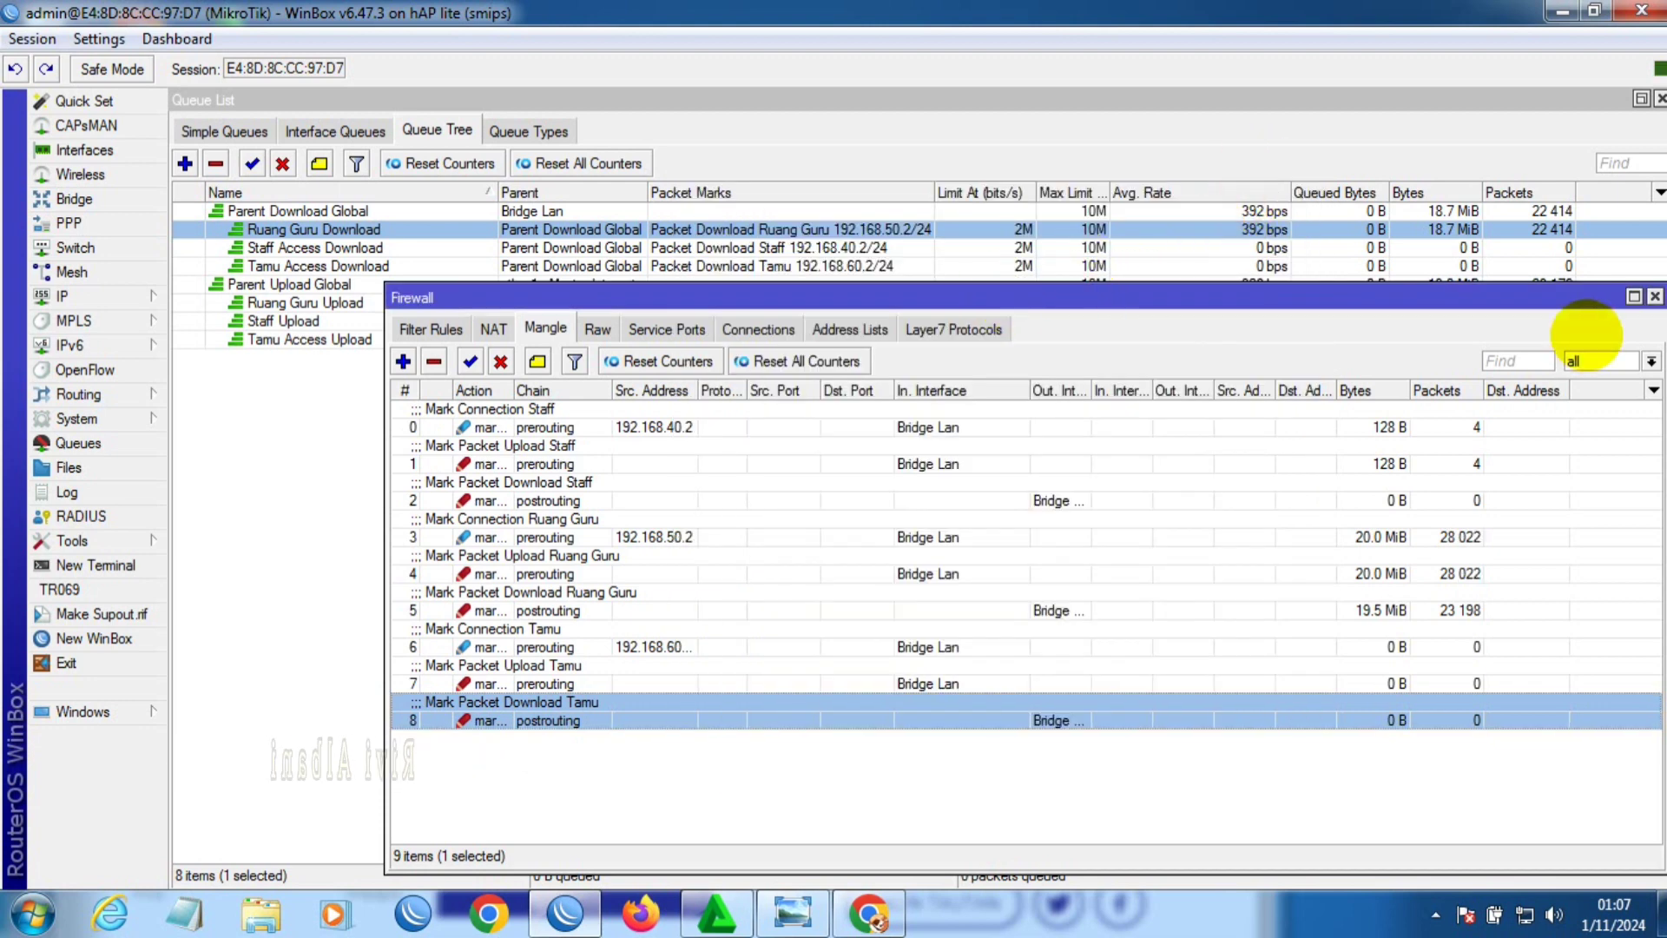
{"action": "left_click", "coordinate": [1655, 296]}
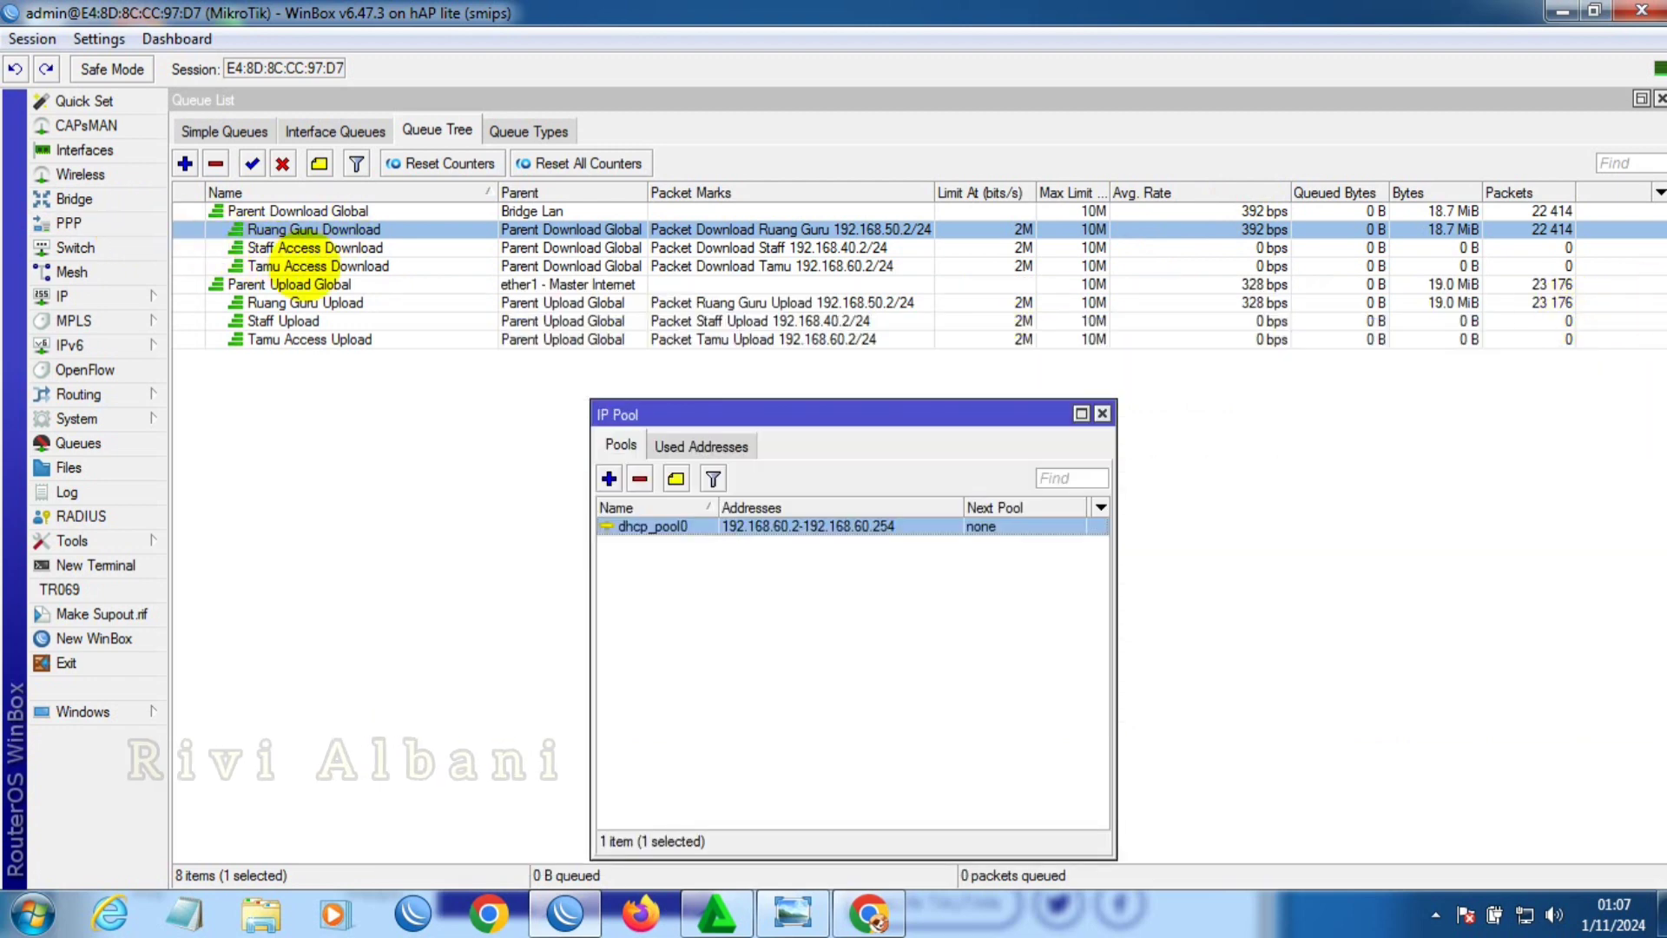
- Assign the packet mark "Packet Download Tamu 192.168.60.0/24" to the Tamu Access Download queue
{"action": "double_click", "coordinate": [304, 266]}
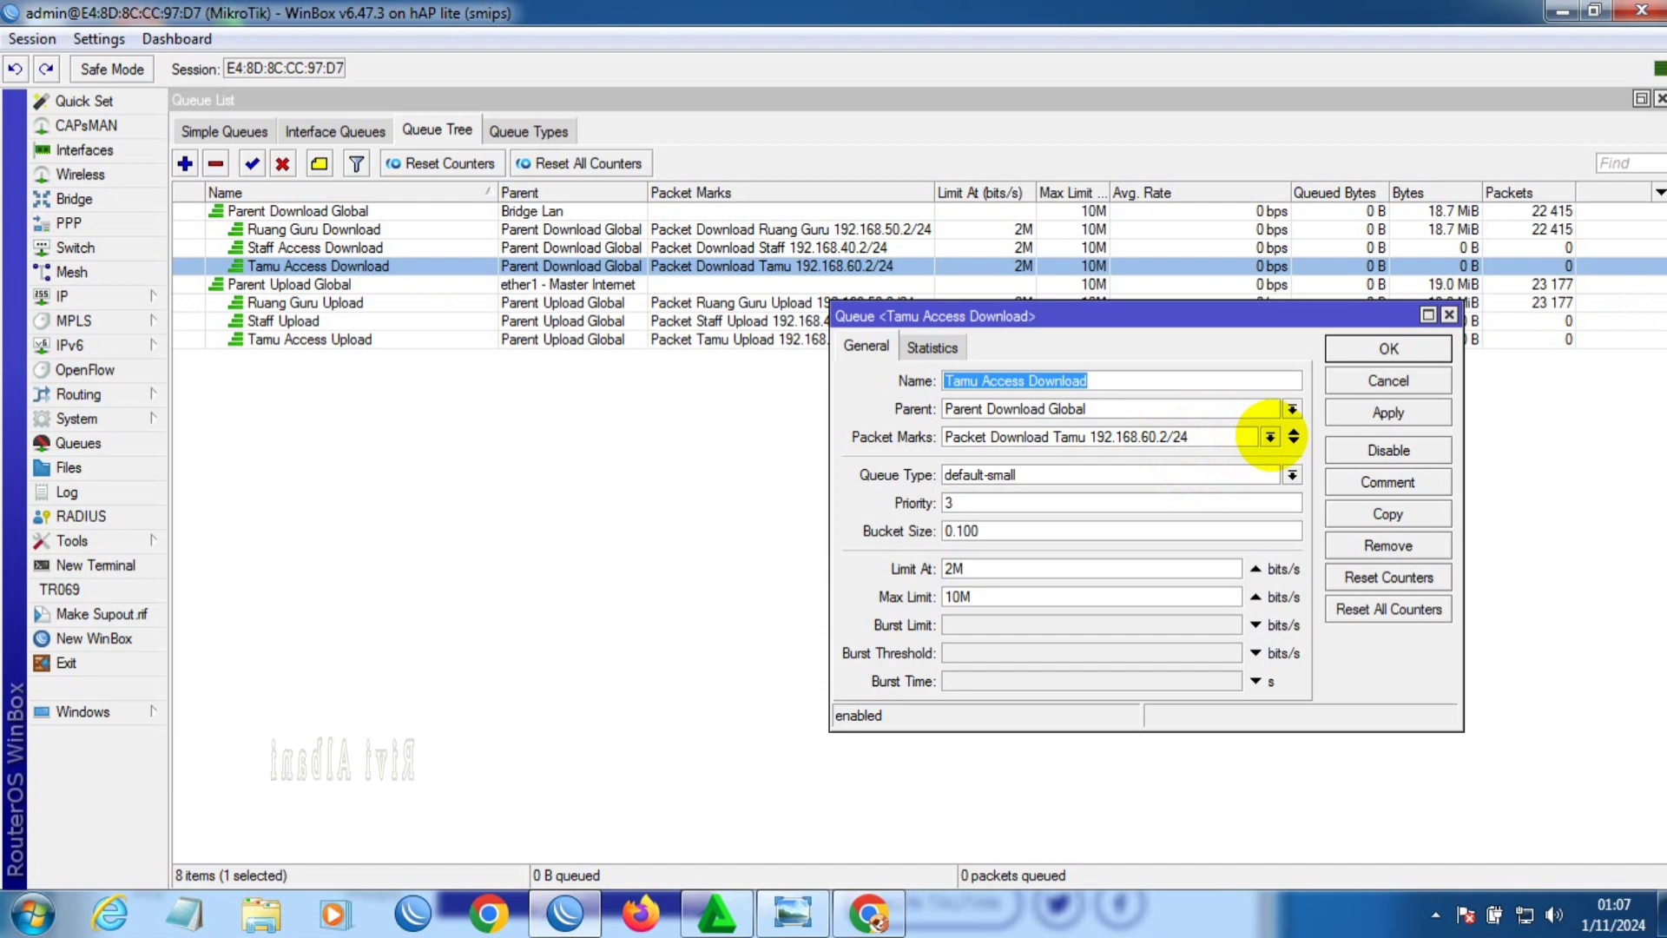
{"action": "left_click", "coordinate": [1270, 437]}
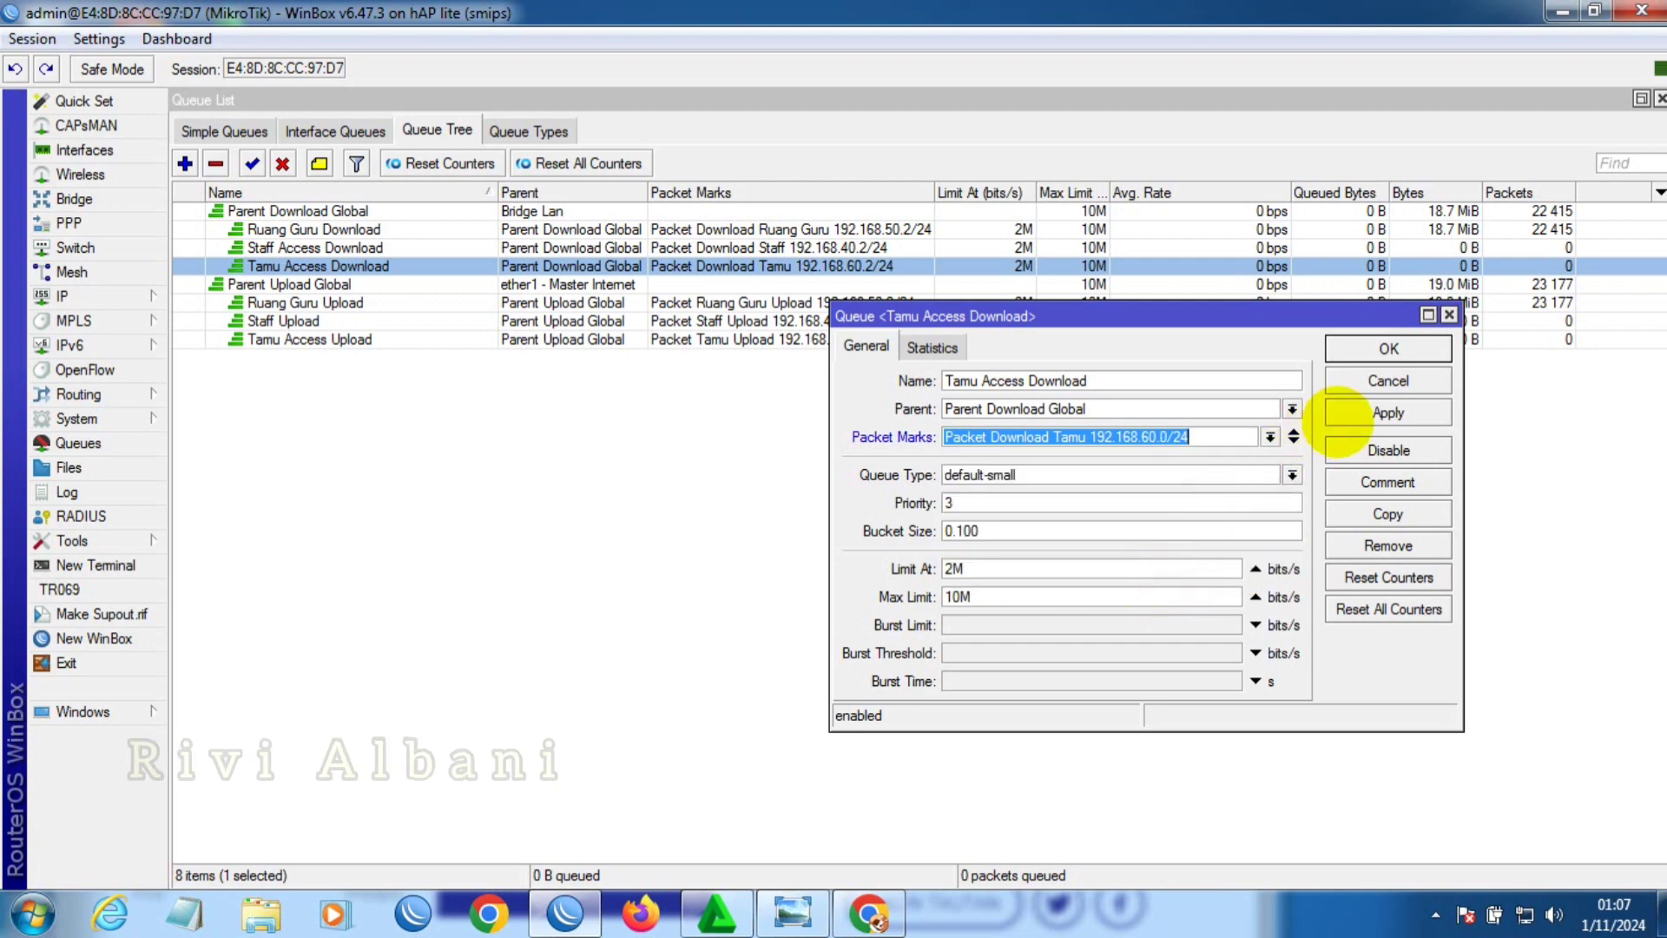
{"action": "left_click", "coordinate": [1350, 413]}
{"action": "left_click", "coordinate": [1388, 348]}
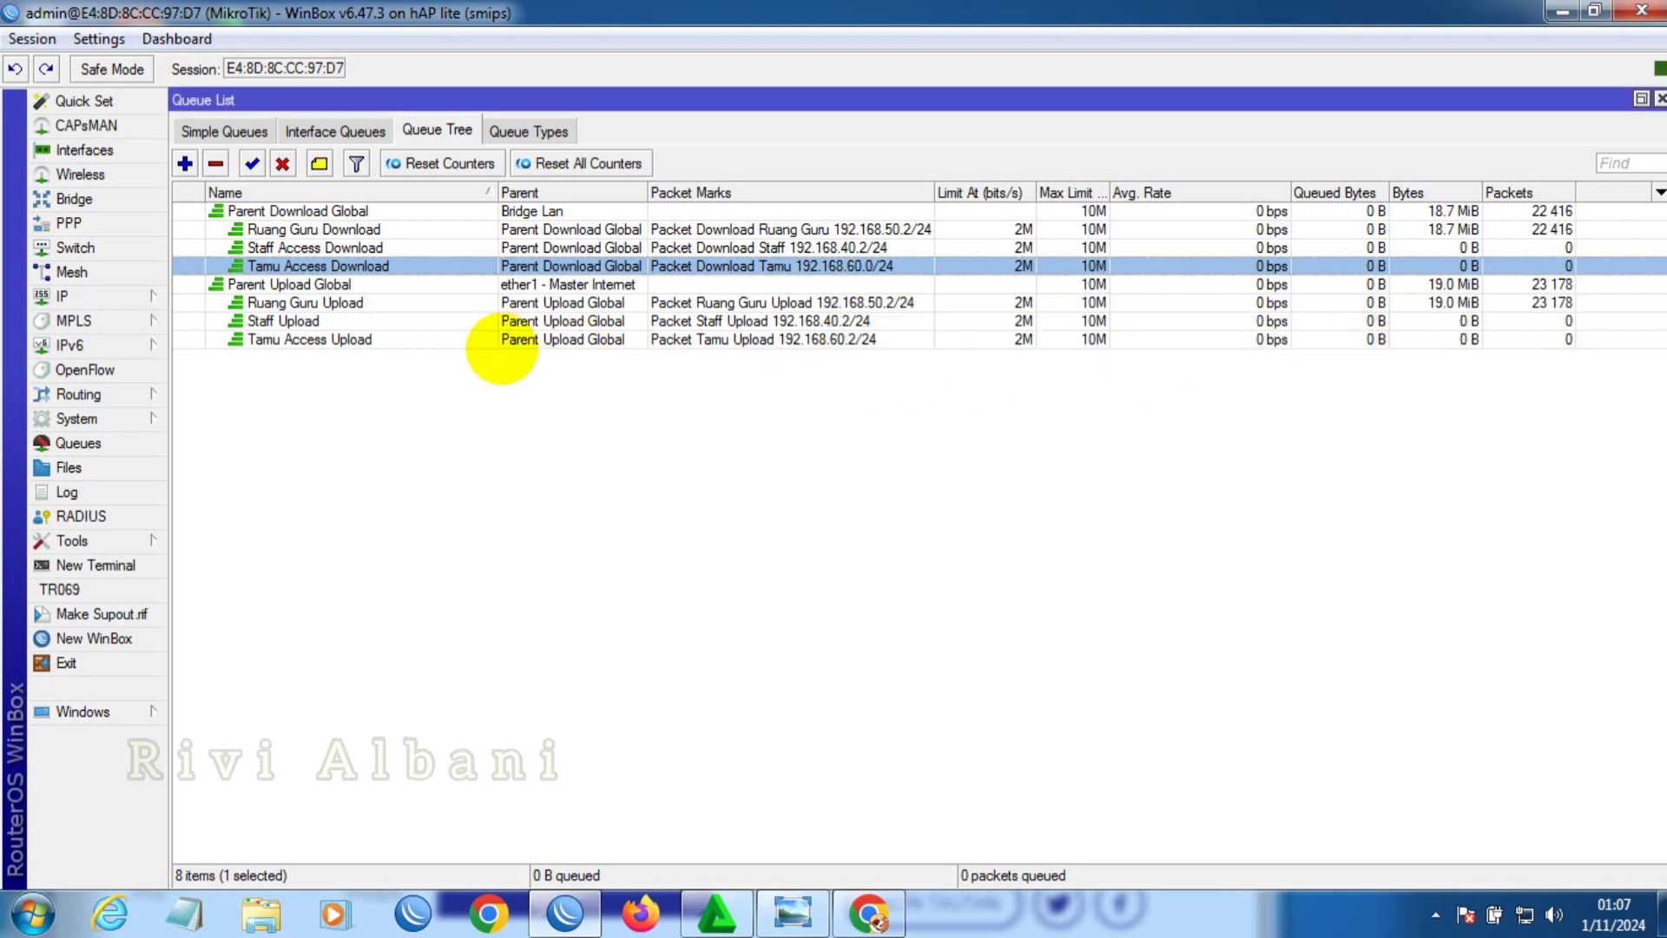
- Assign the packet mark "Packet Tamu Upload 192.168.60.0/24" to the Tamu Access Upload queue
{"action": "double_click", "coordinate": [431, 339]}
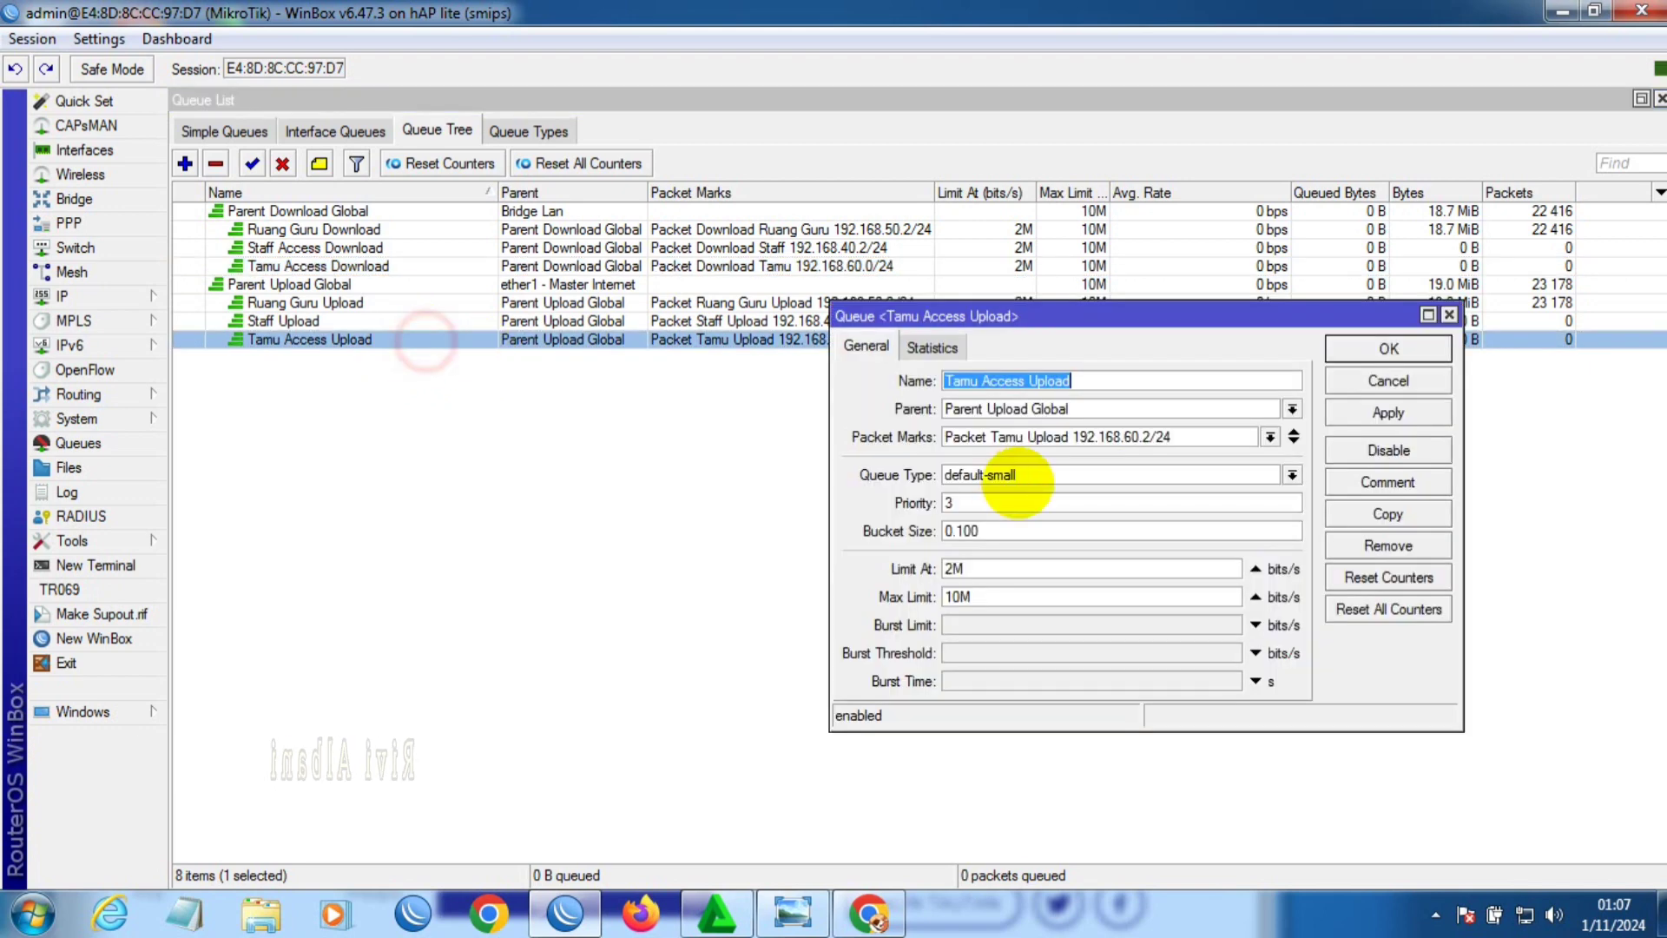
{"action": "left_click", "coordinate": [1270, 437]}
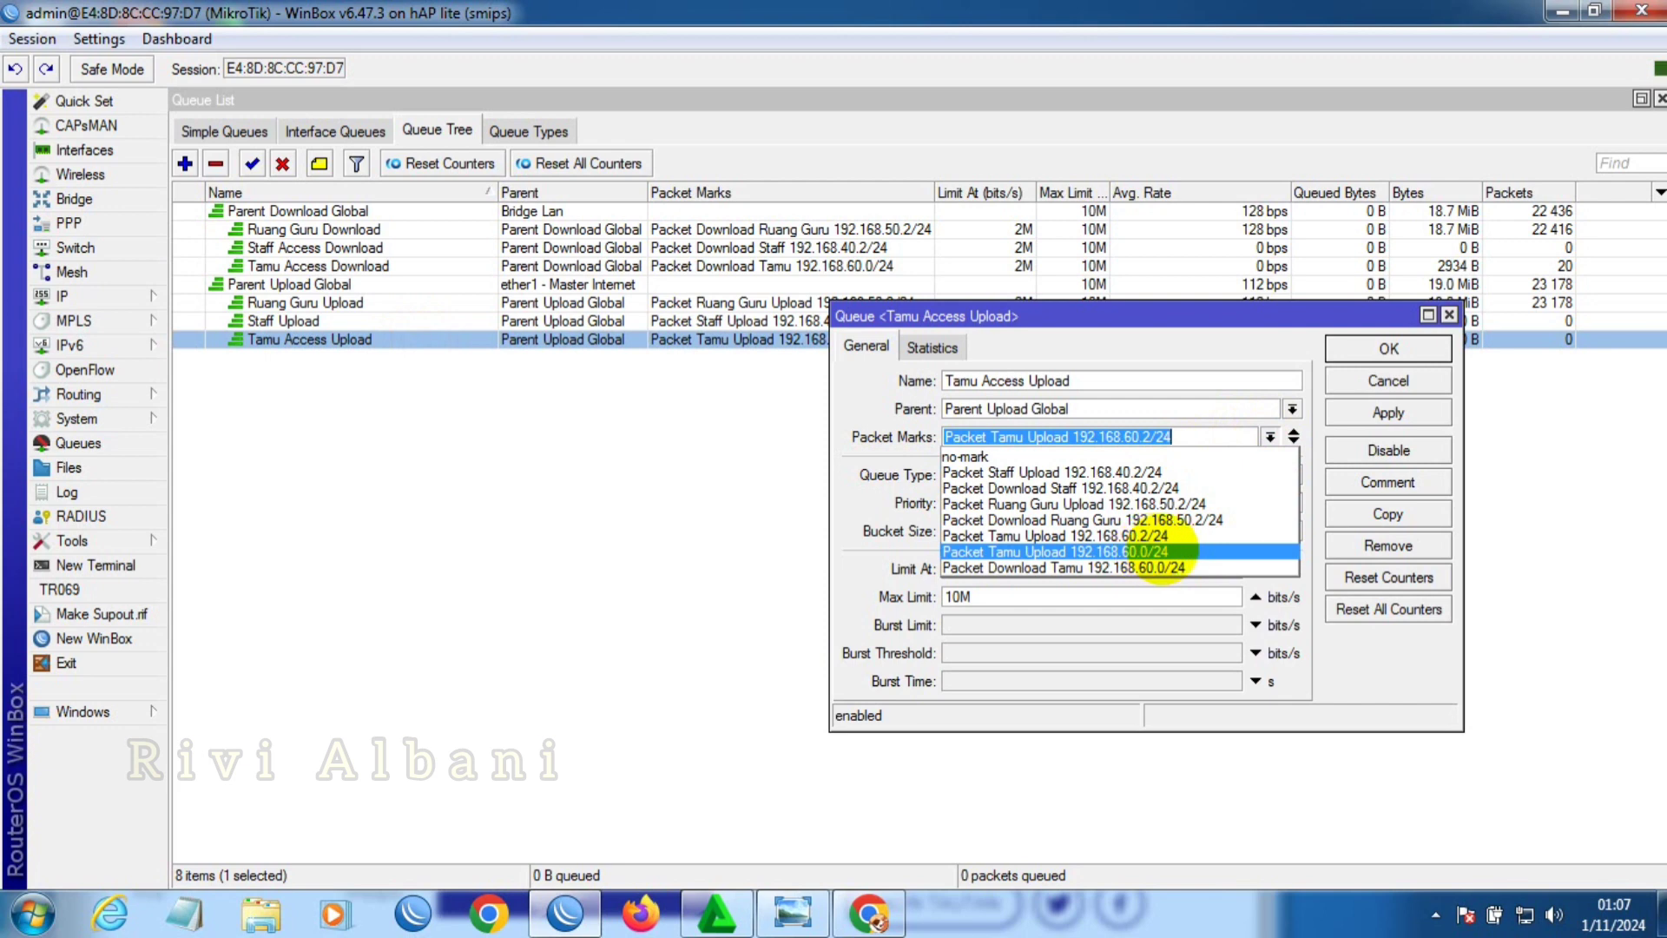
{"action": "left_click", "coordinate": [1164, 552]}
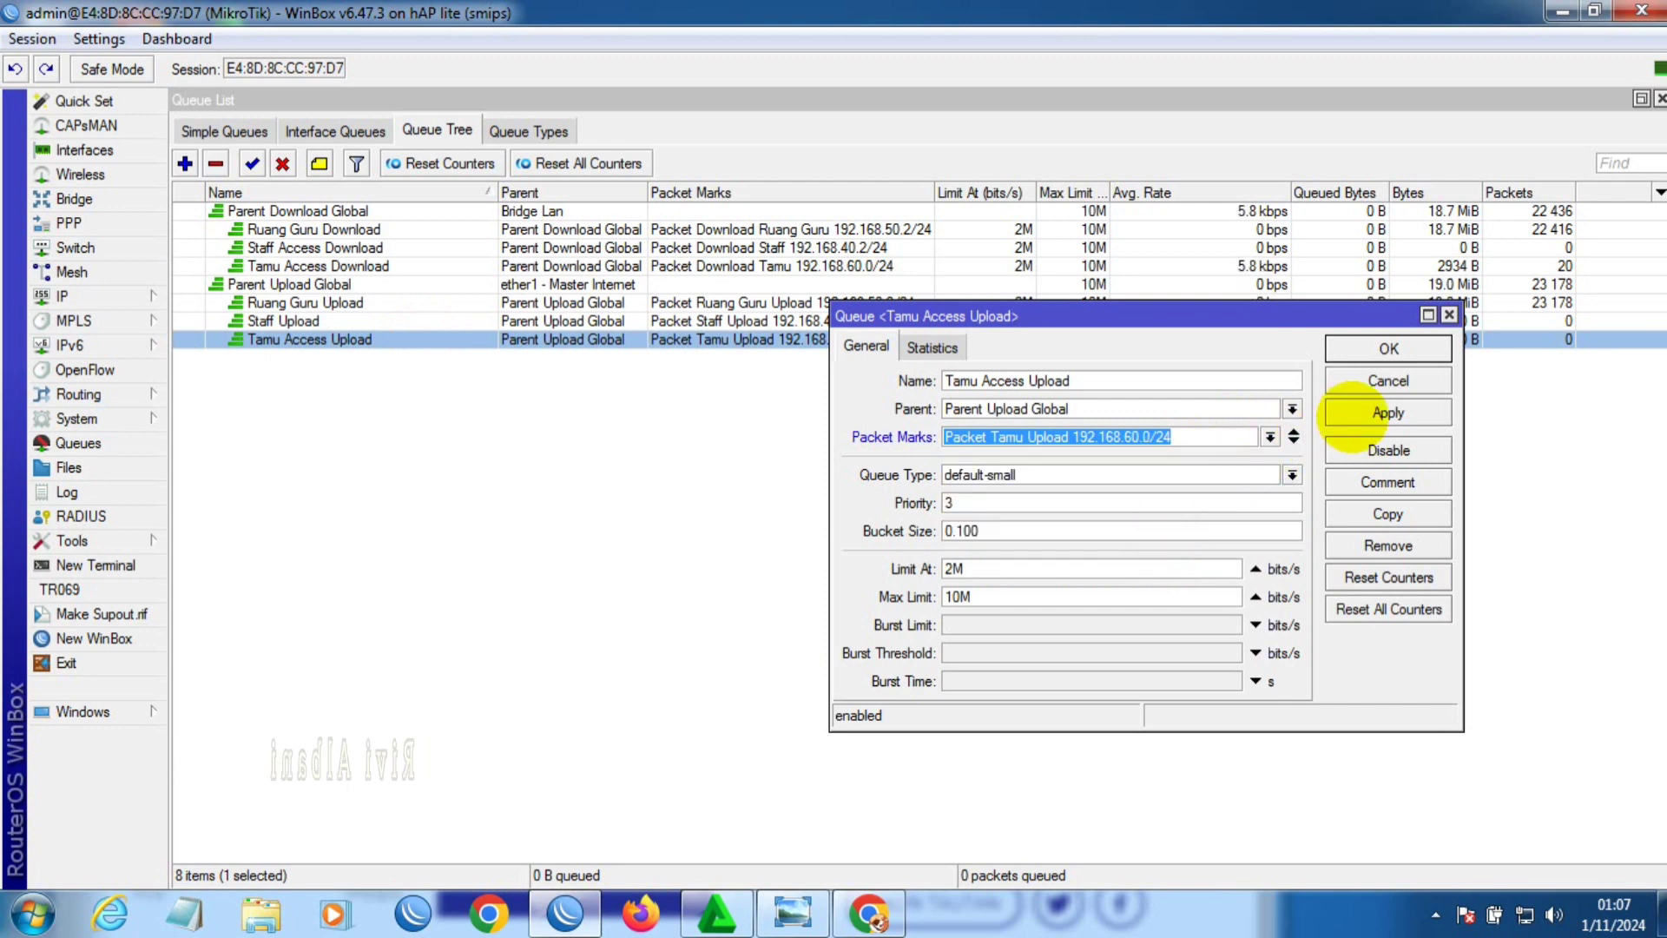
{"action": "left_click", "coordinate": [1342, 413]}
{"action": "left_click", "coordinate": [1389, 348]}
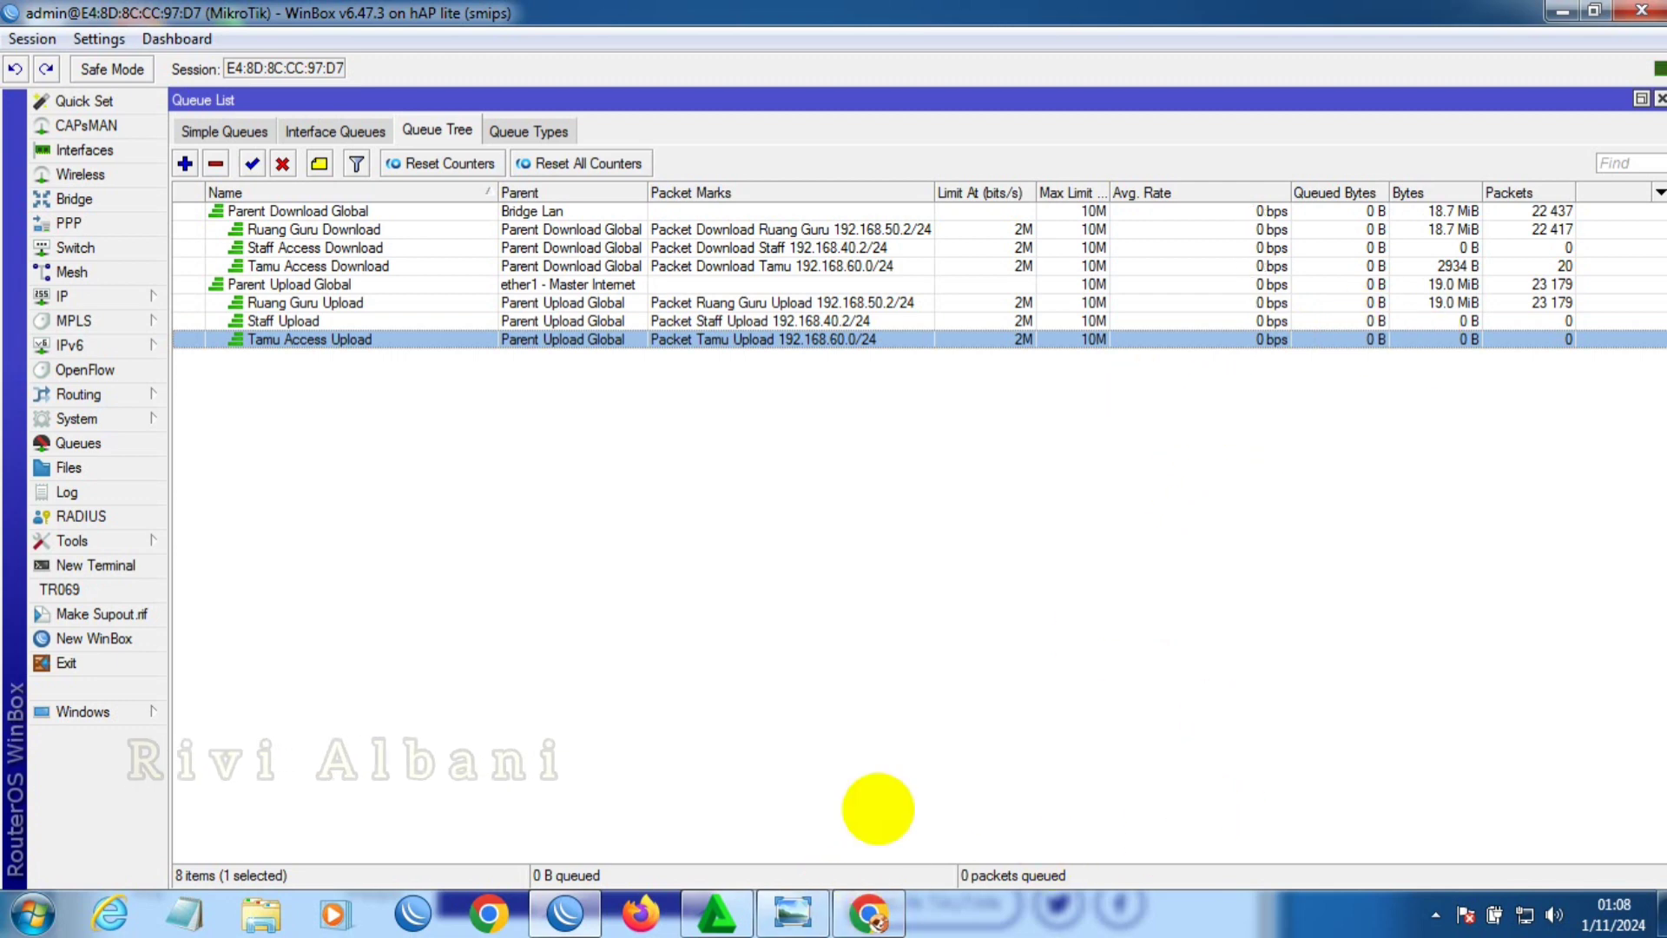
- Switch to the speedtest.cbn.id page in Google Chrome and position its window below the queue tree rows
{"action": "left_click", "coordinate": [866, 912]}
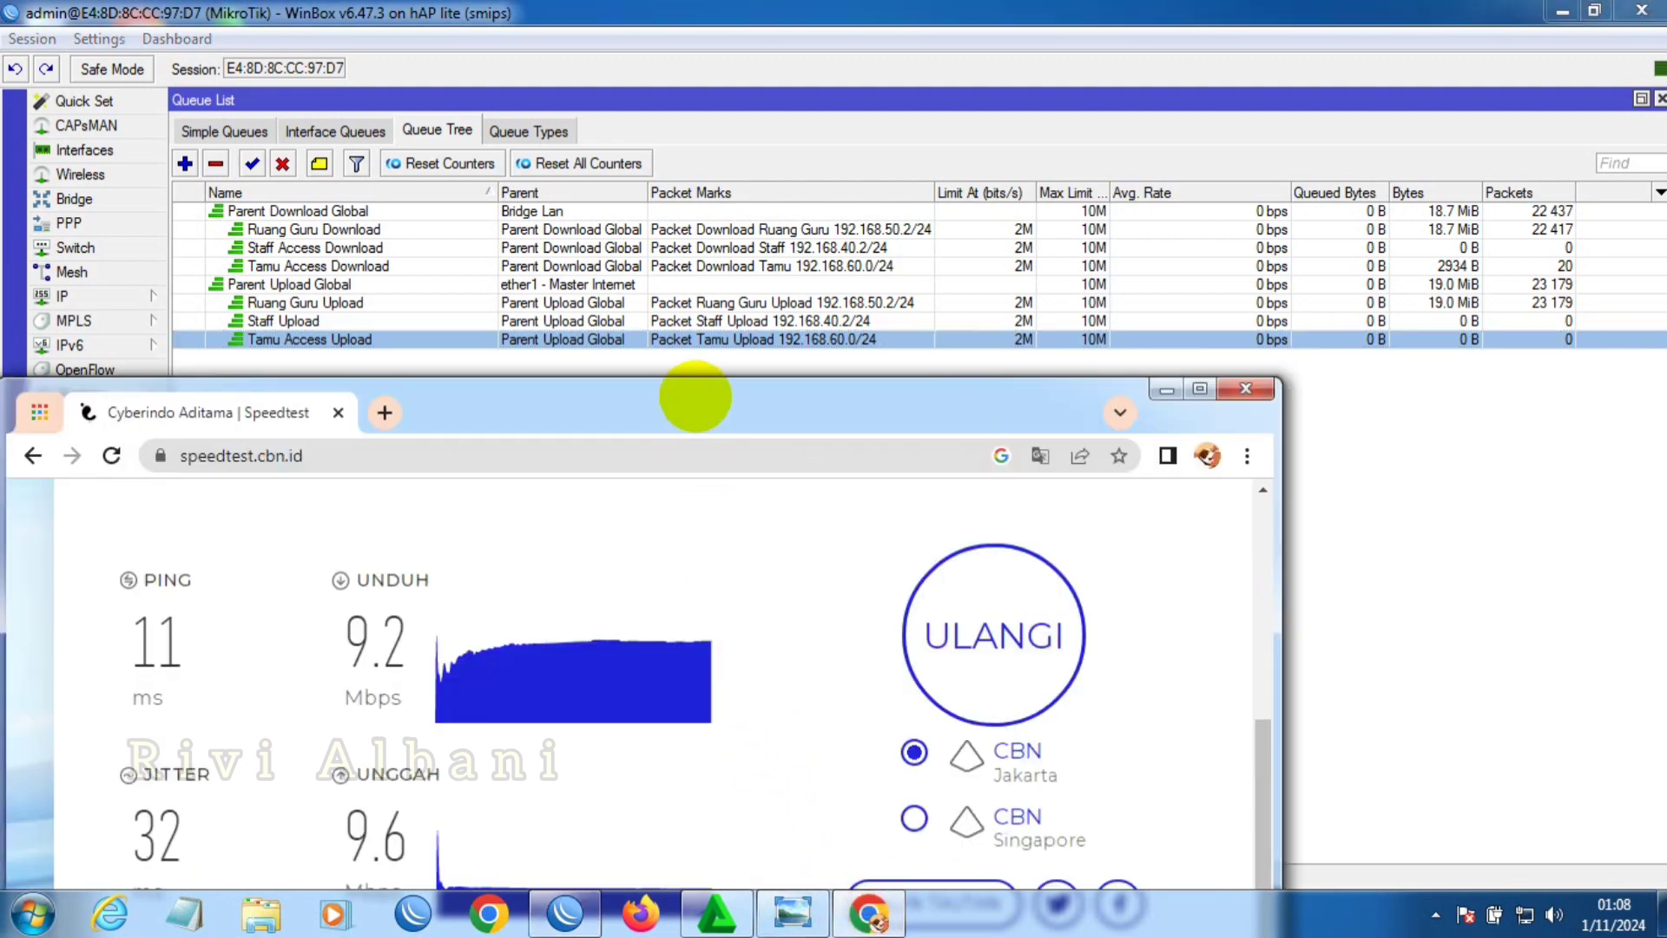
{"action": "left_click_drag", "start_coordinate": [692, 404], "coordinate": [577, 395]}
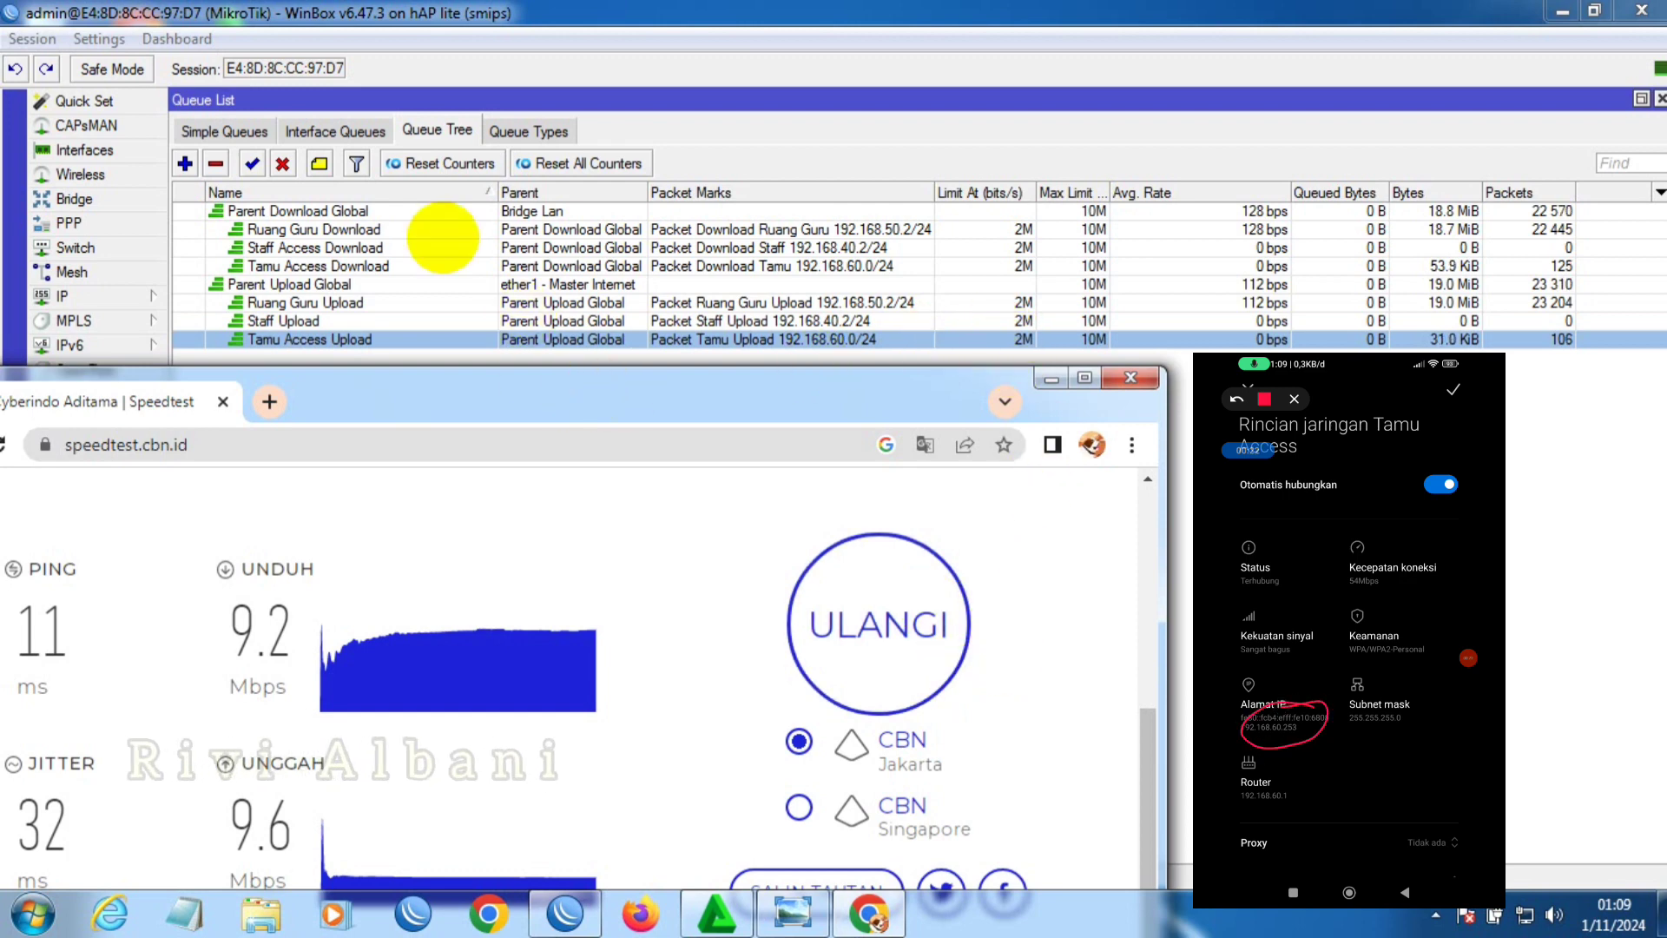
- Check the dhcp_pool0 address range in WinBox's IP pool list against the phone's IP address, then close the list
{"action": "left_click", "coordinate": [54, 296]}
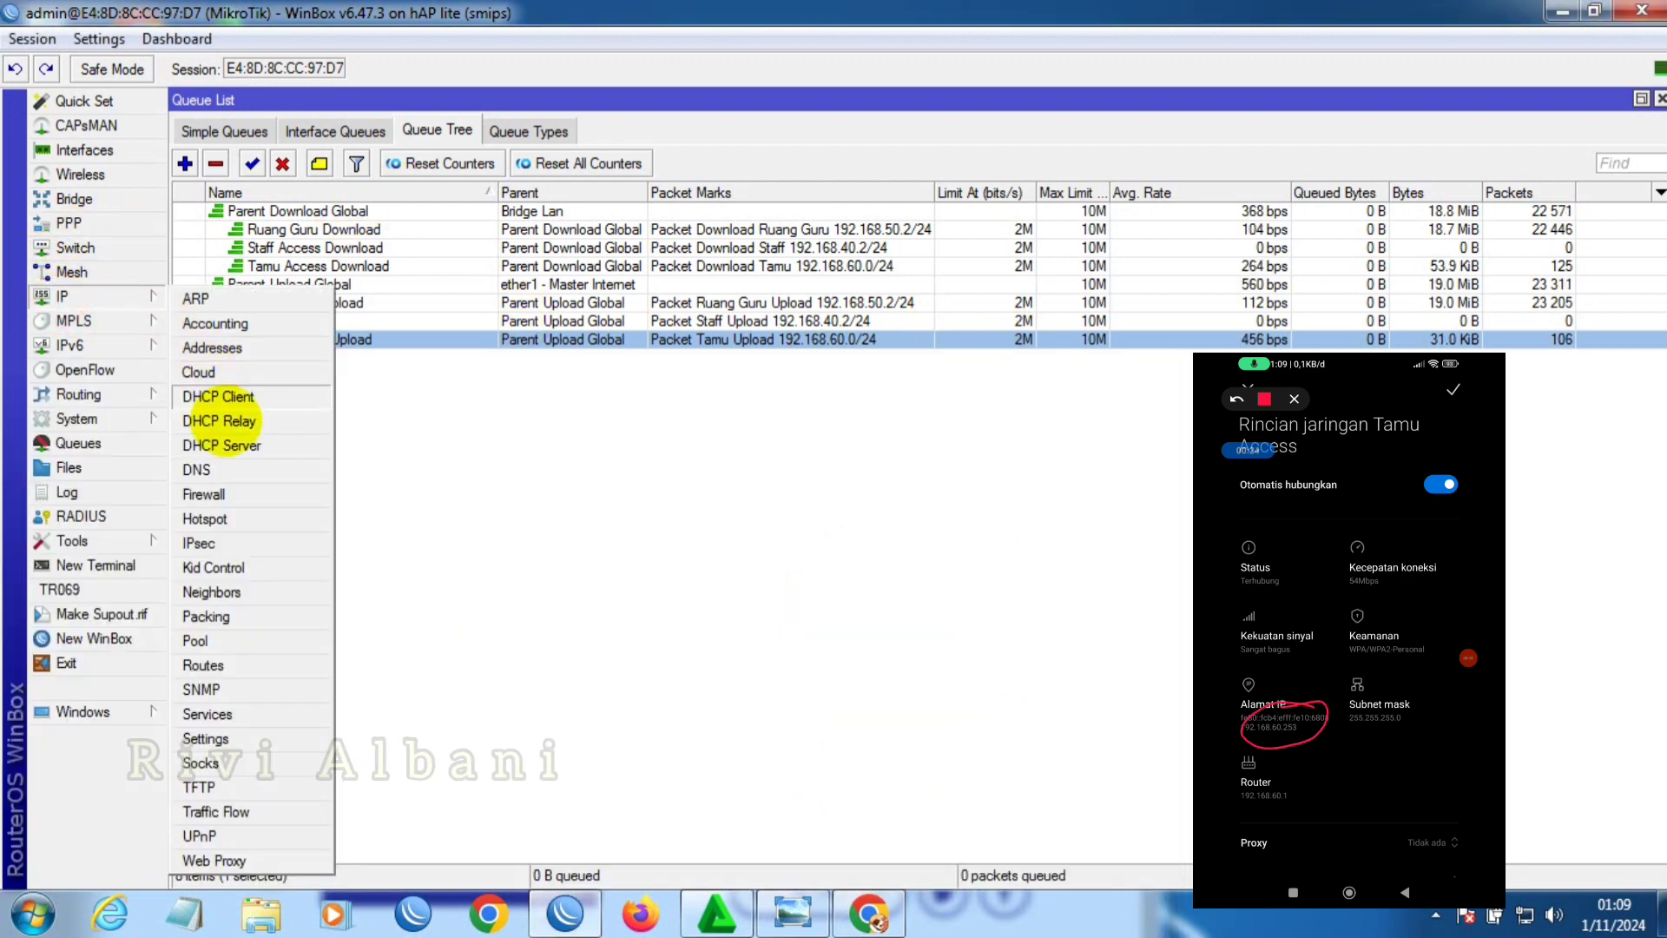
{"action": "left_click", "coordinate": [271, 641]}
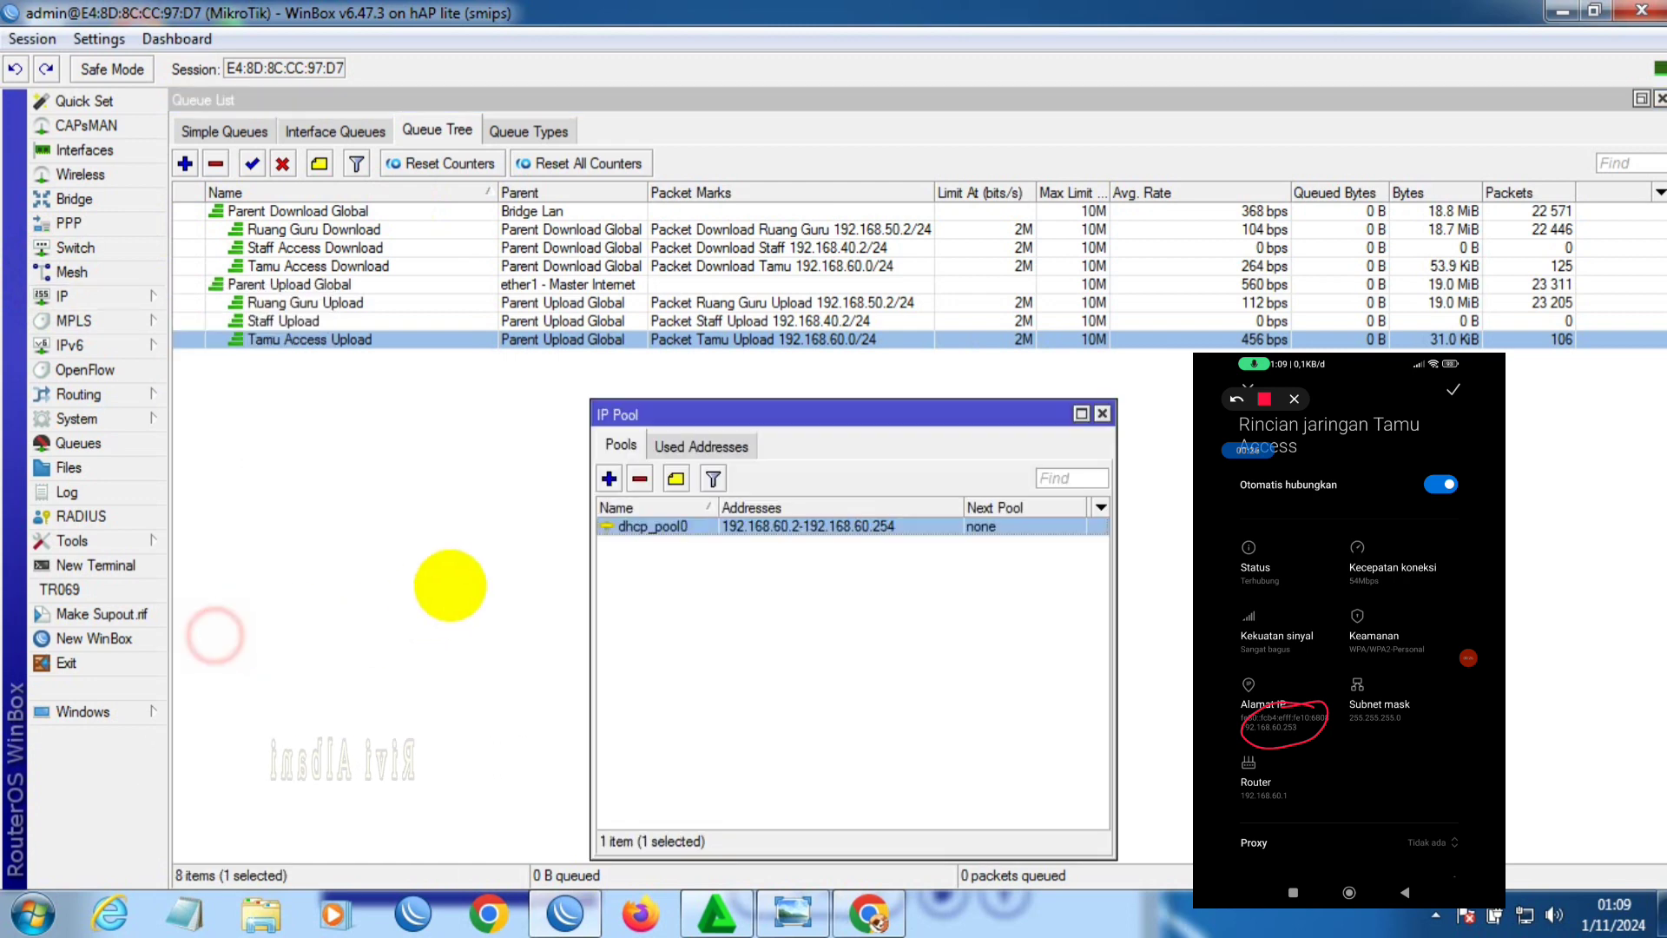
{"action": "left_click", "coordinate": [807, 528]}
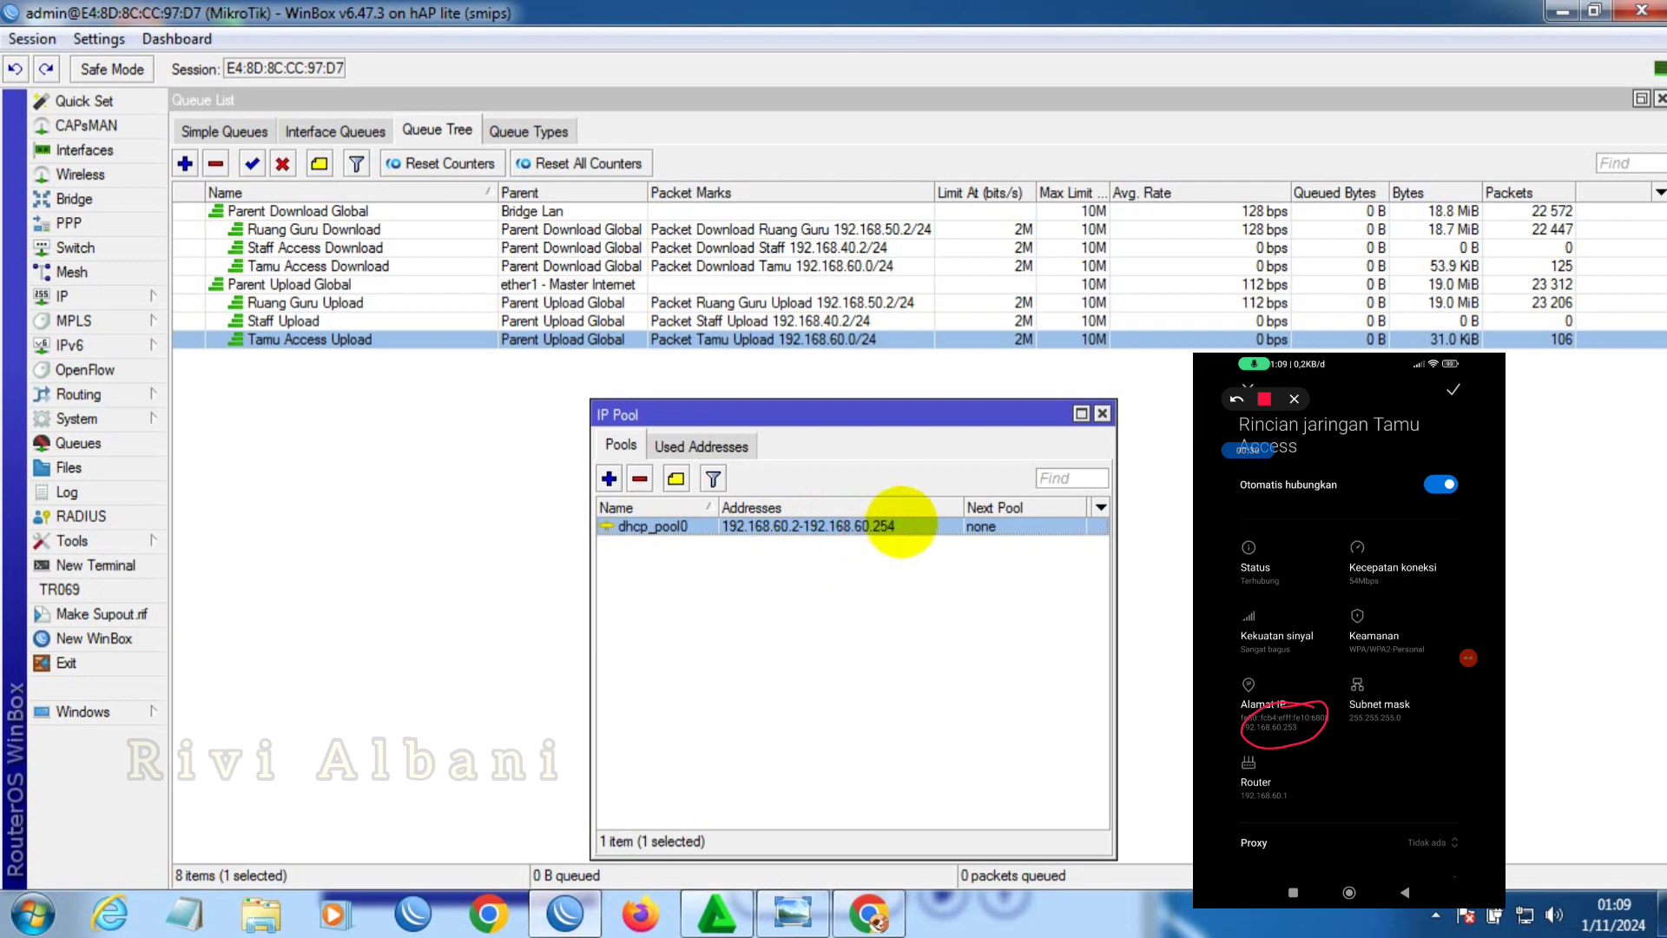
{"action": "left_click", "coordinate": [1102, 414]}
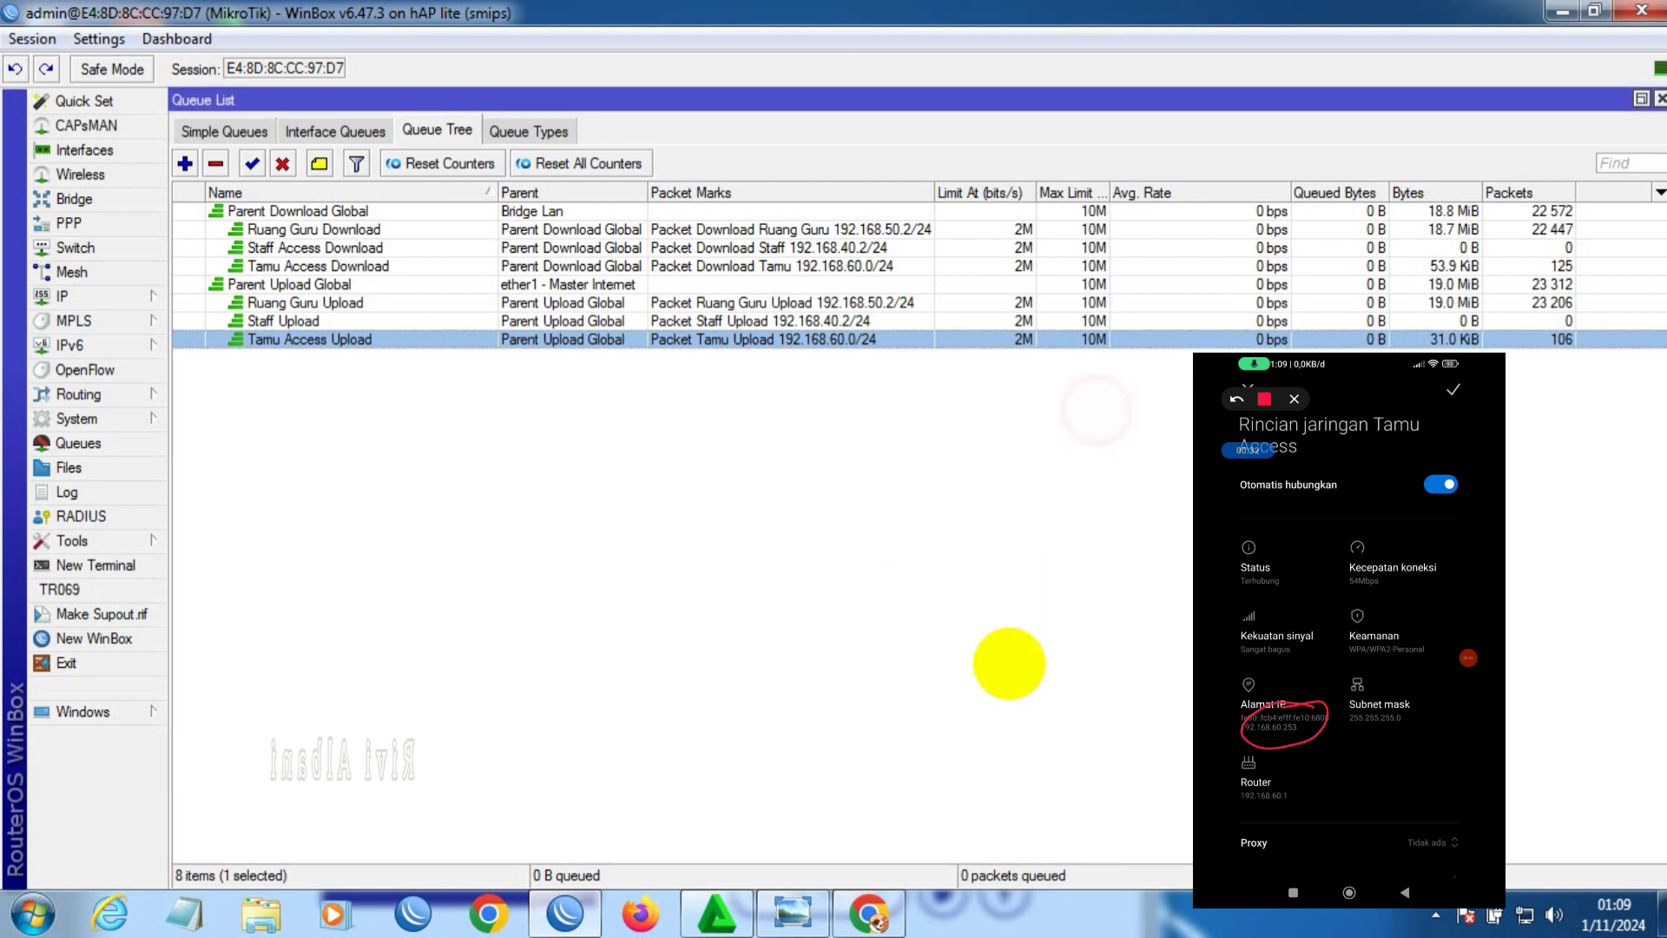
- Switch to the speedtest.cbn.id page in Google Chrome and move its window slightly lower, clear of the queue tree rows
{"action": "left_click", "coordinate": [877, 912]}
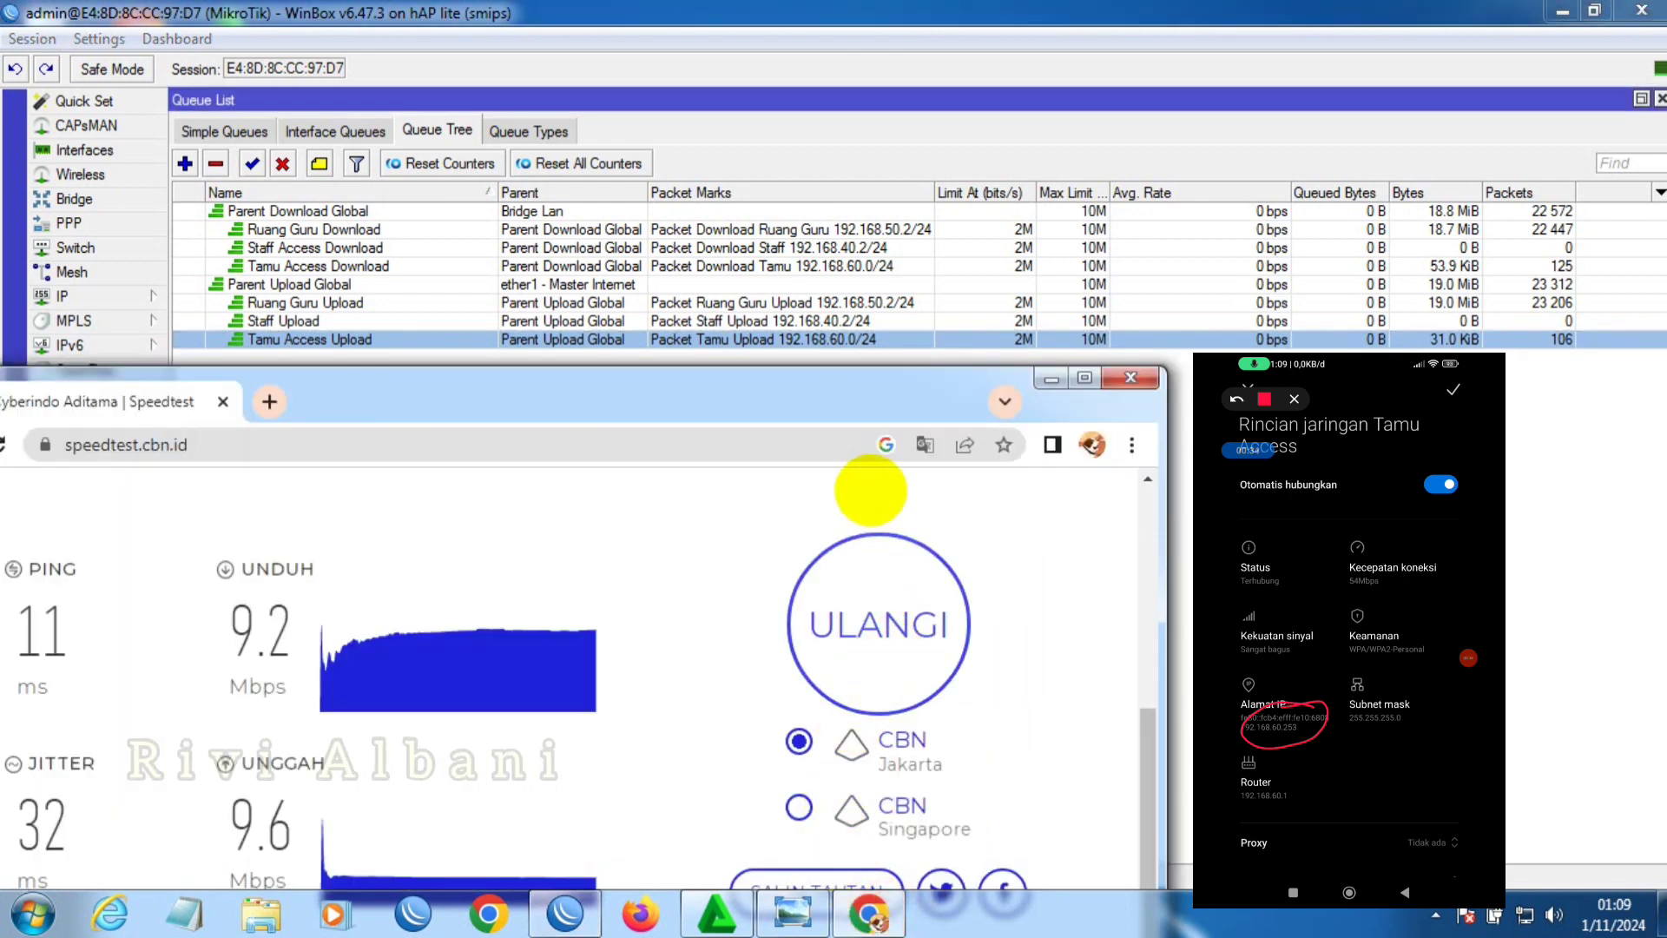
{"action": "left_click_drag", "start_coordinate": [836, 393], "coordinate": [846, 434]}
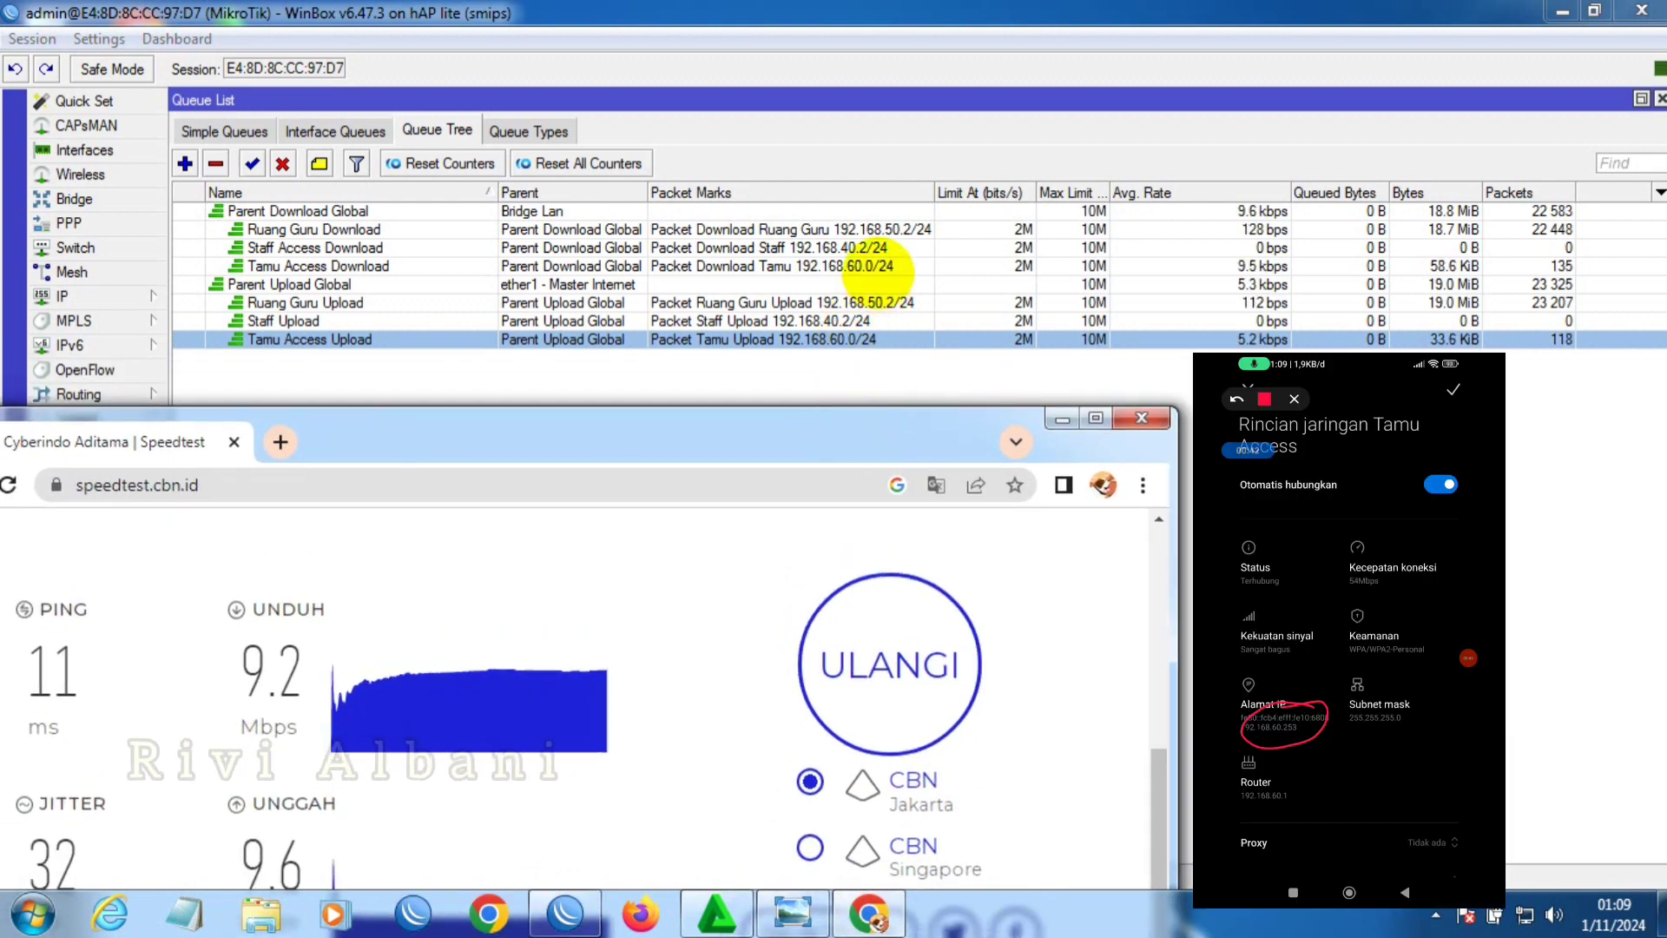
- Check the priority settings of the Ruang Guru Download and Tamu Access Upload queues in WinBox, closing each queue's settings
{"action": "double_click", "coordinate": [903, 229]}
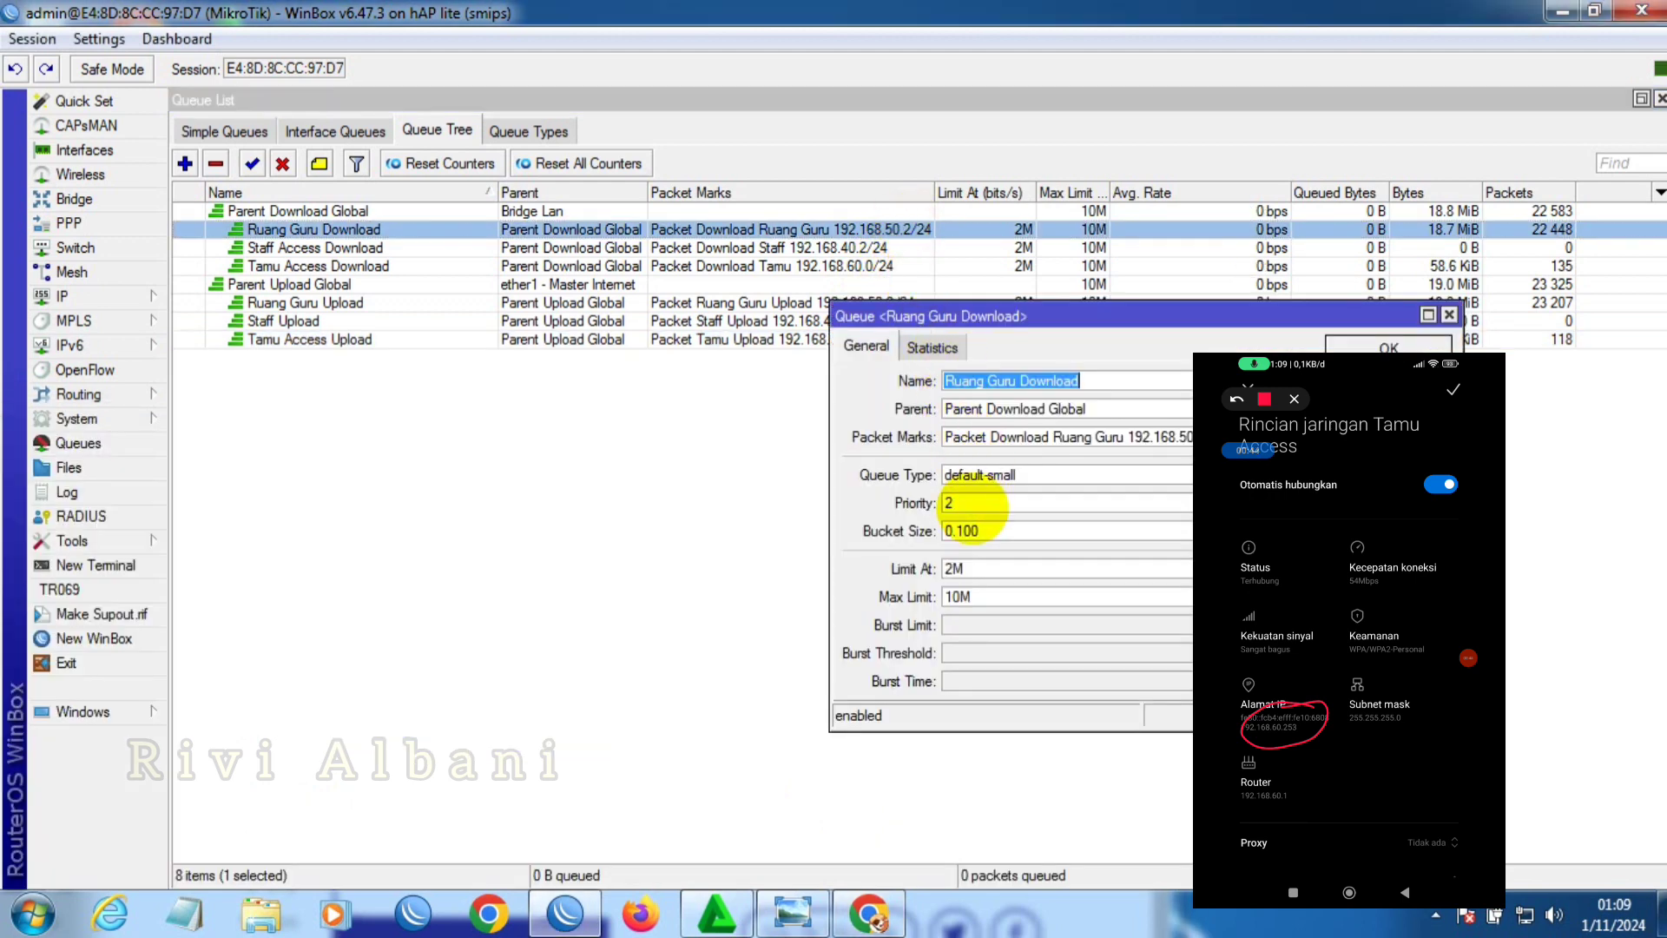
{"action": "double_click", "coordinate": [971, 504]}
{"action": "type", "text": "2"}
{"action": "left_click", "coordinate": [1389, 347]}
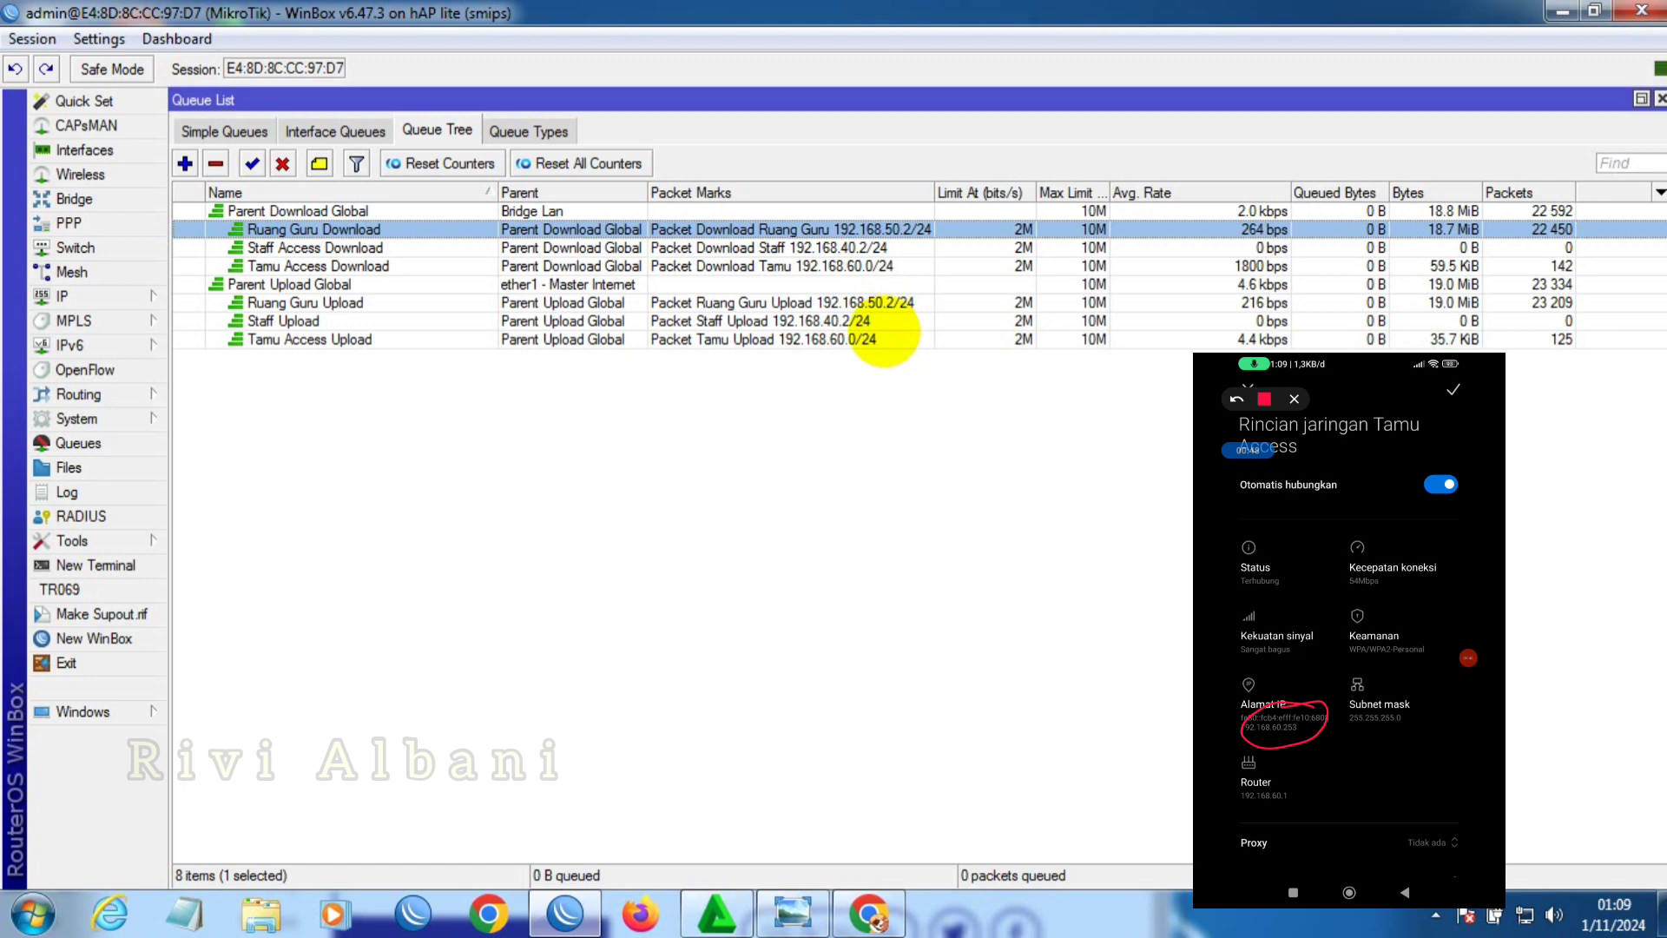
{"action": "double_click", "coordinate": [881, 338]}
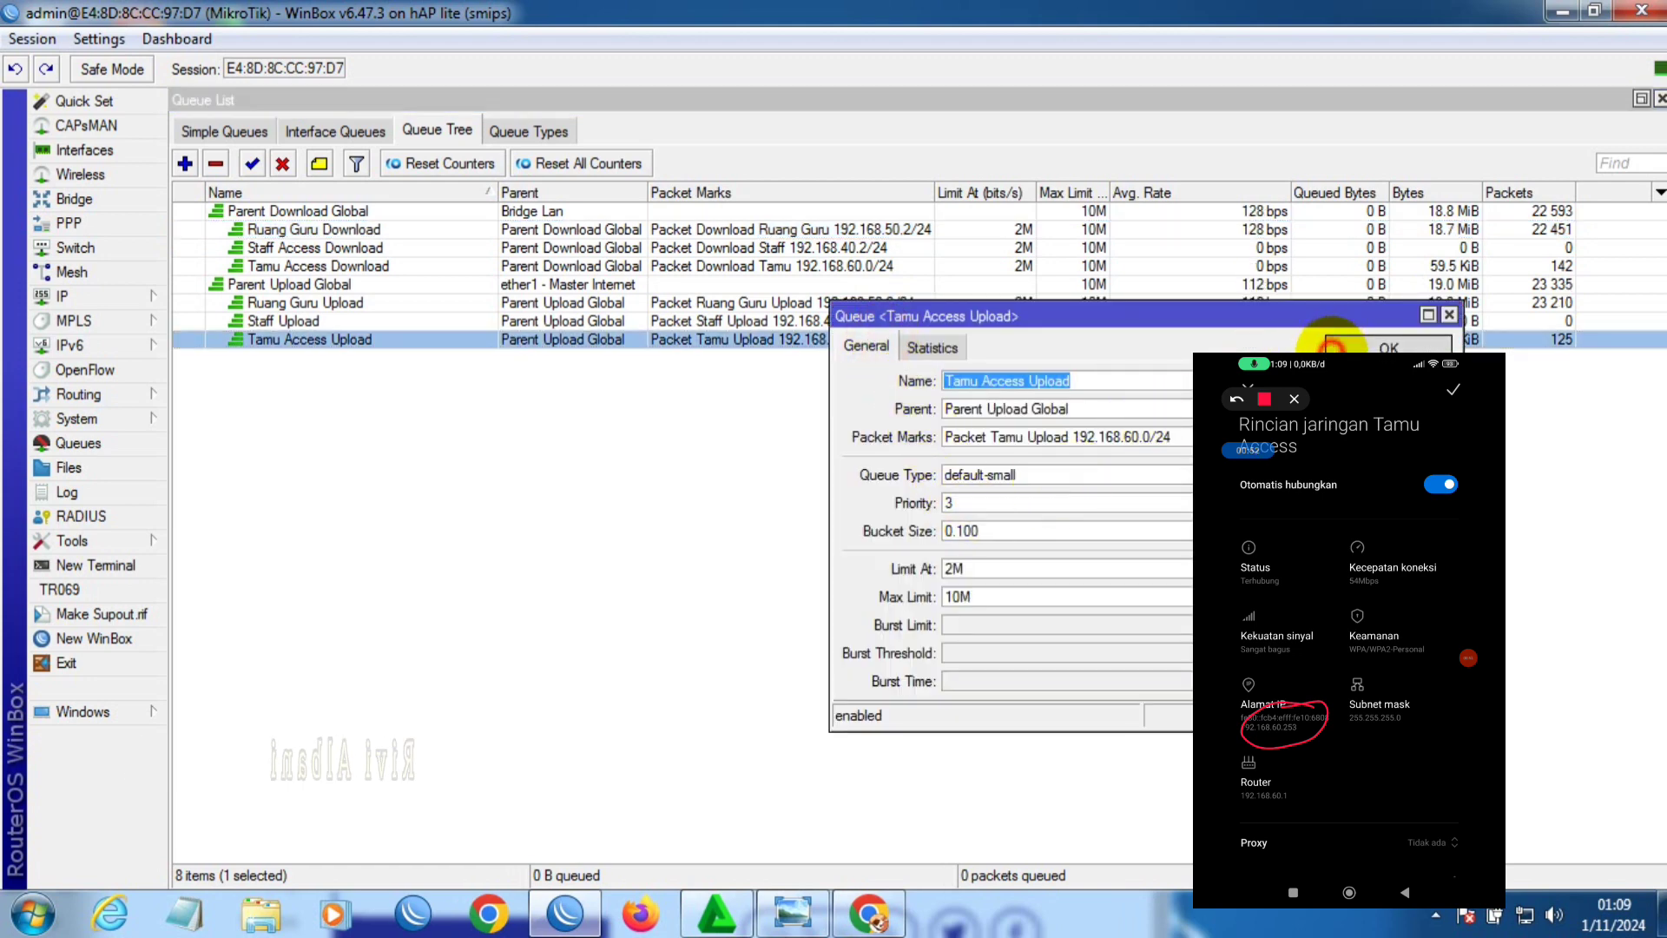
{"action": "left_click", "coordinate": [1389, 345]}
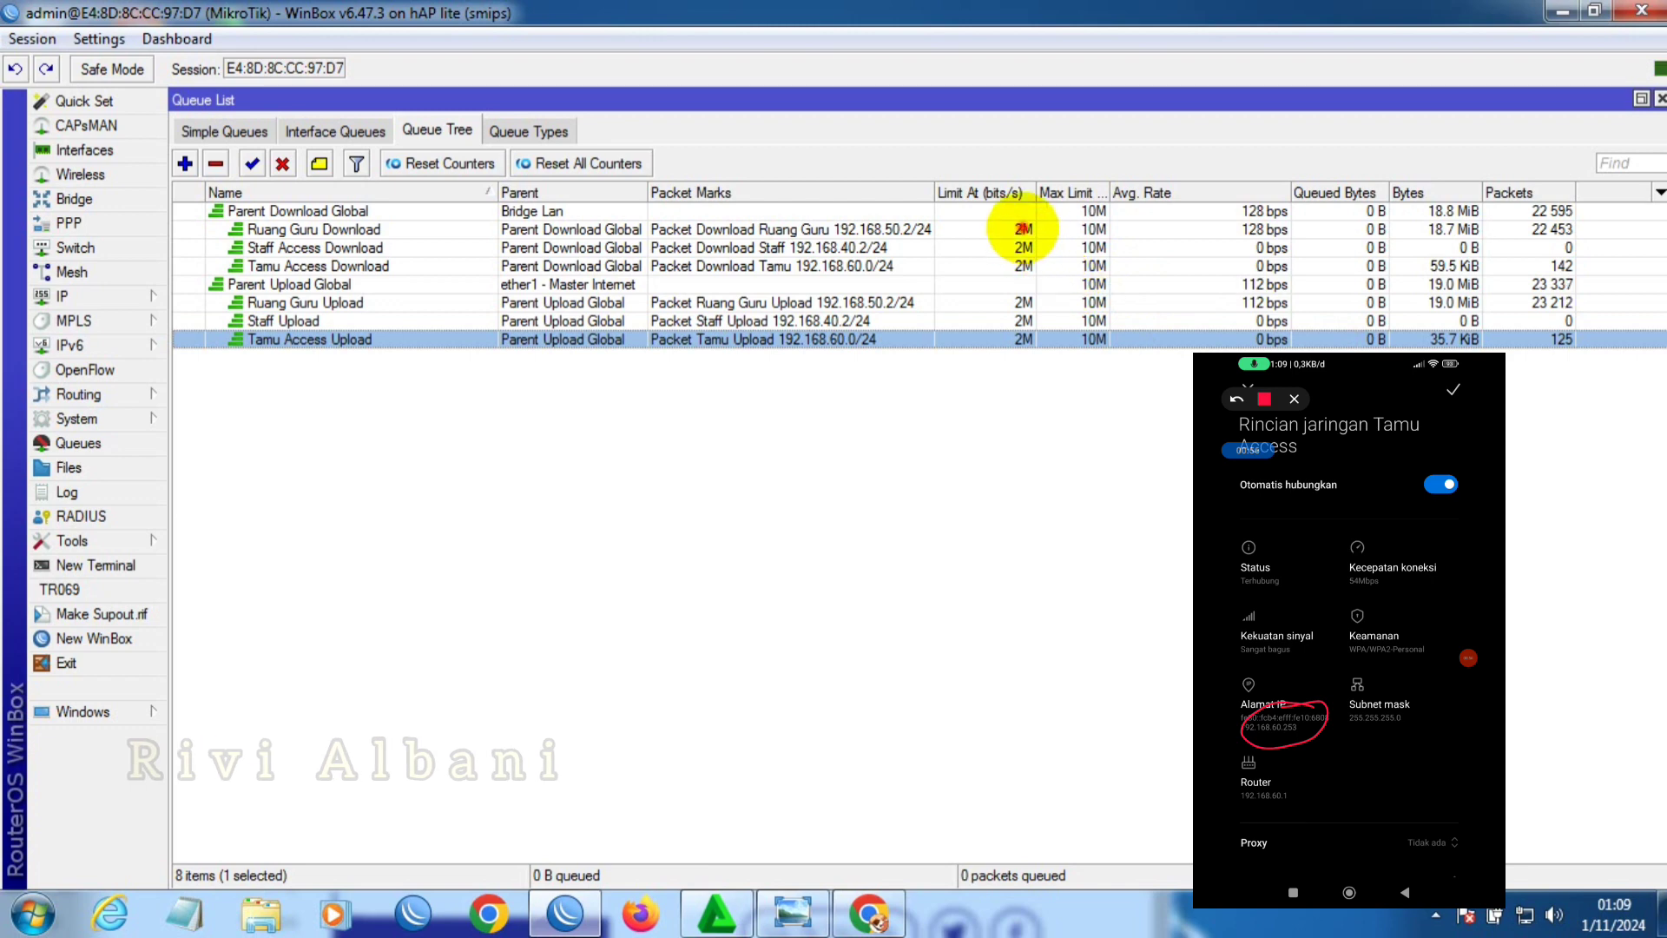
- Highlight the Ruang Guru and Tamu Access queues together, under both the download and upload parents
{"action": "left_click", "coordinate": [1023, 229]}
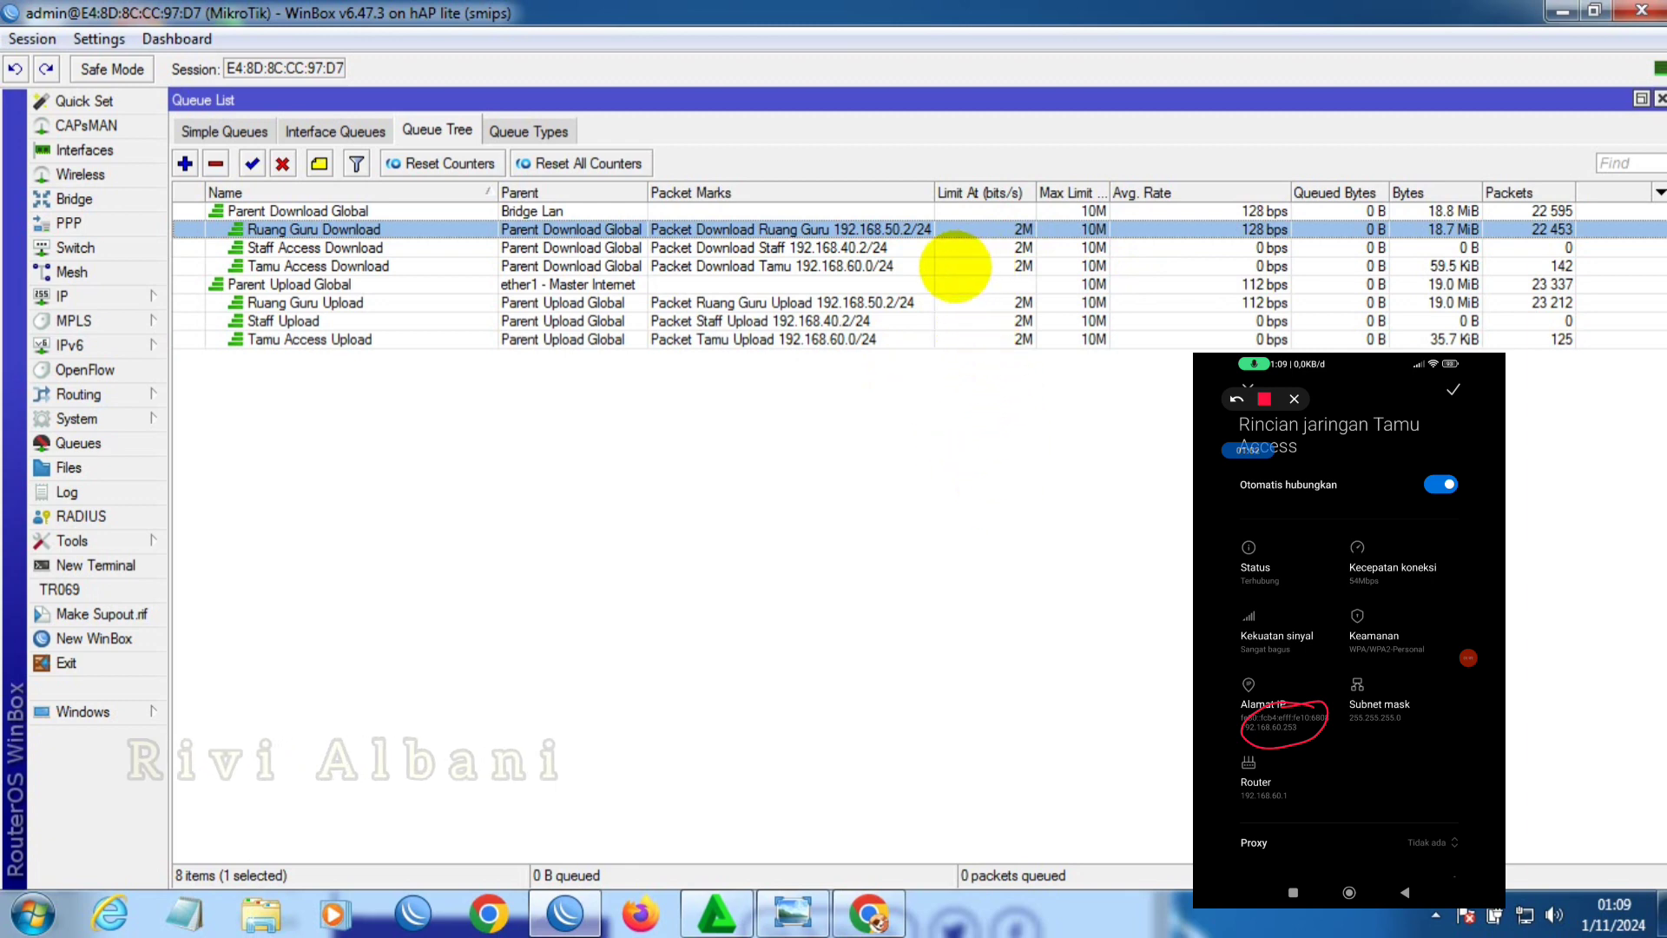
{"action": "left_click", "coordinate": [966, 265]}
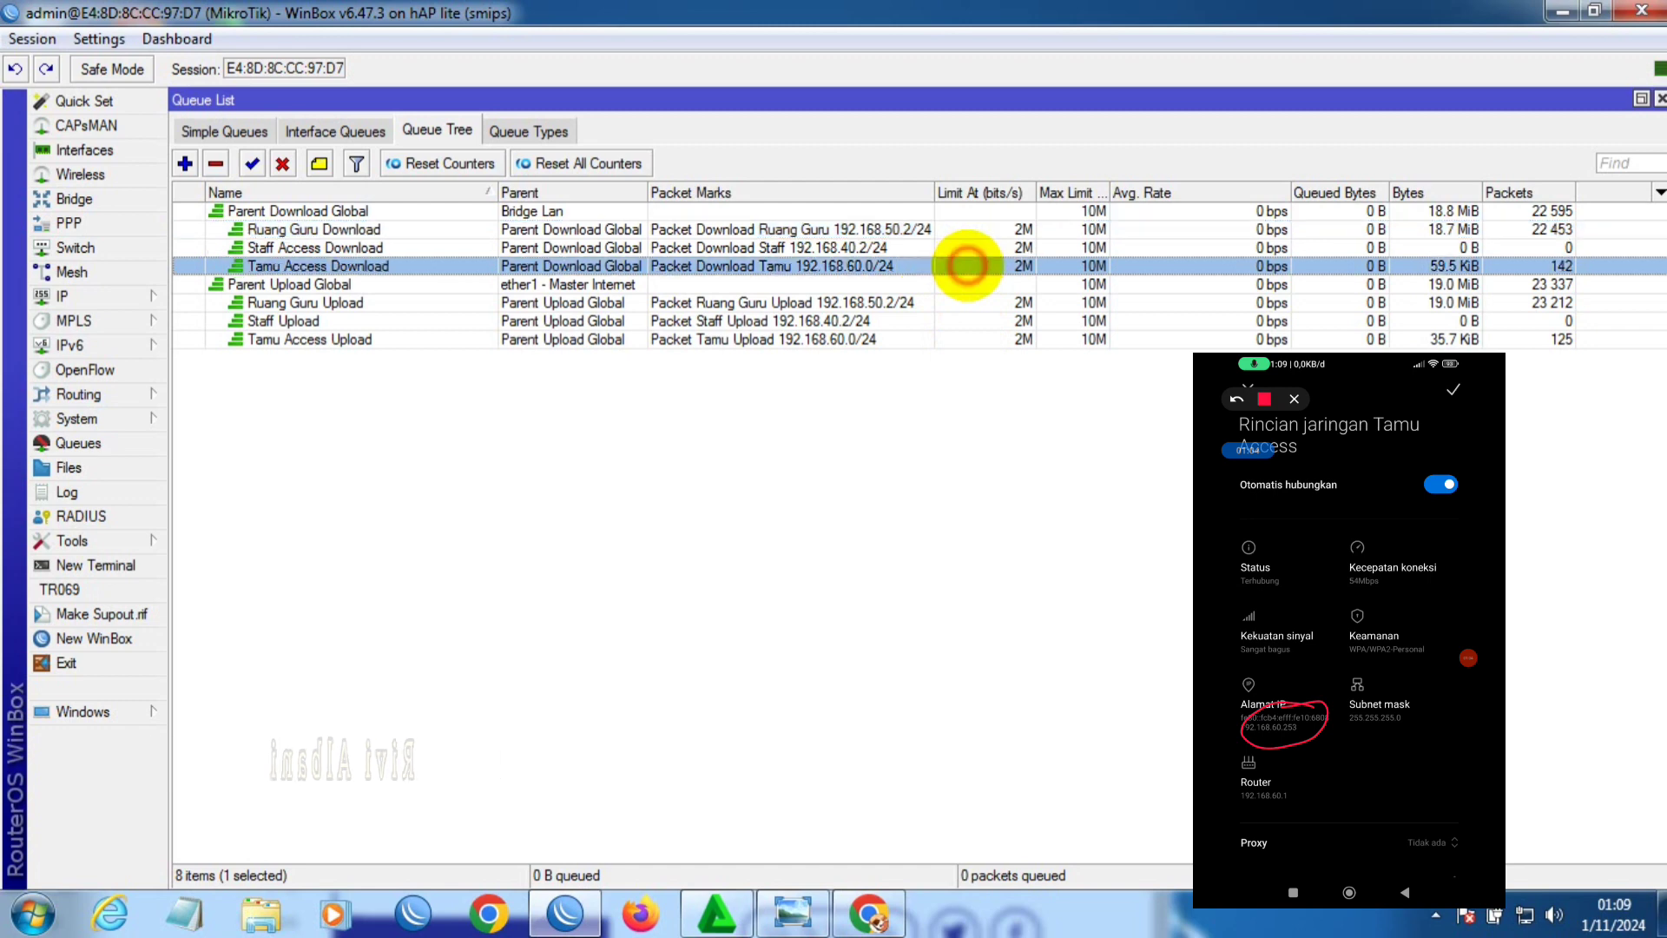
{"action": "left_click", "coordinate": [973, 230]}
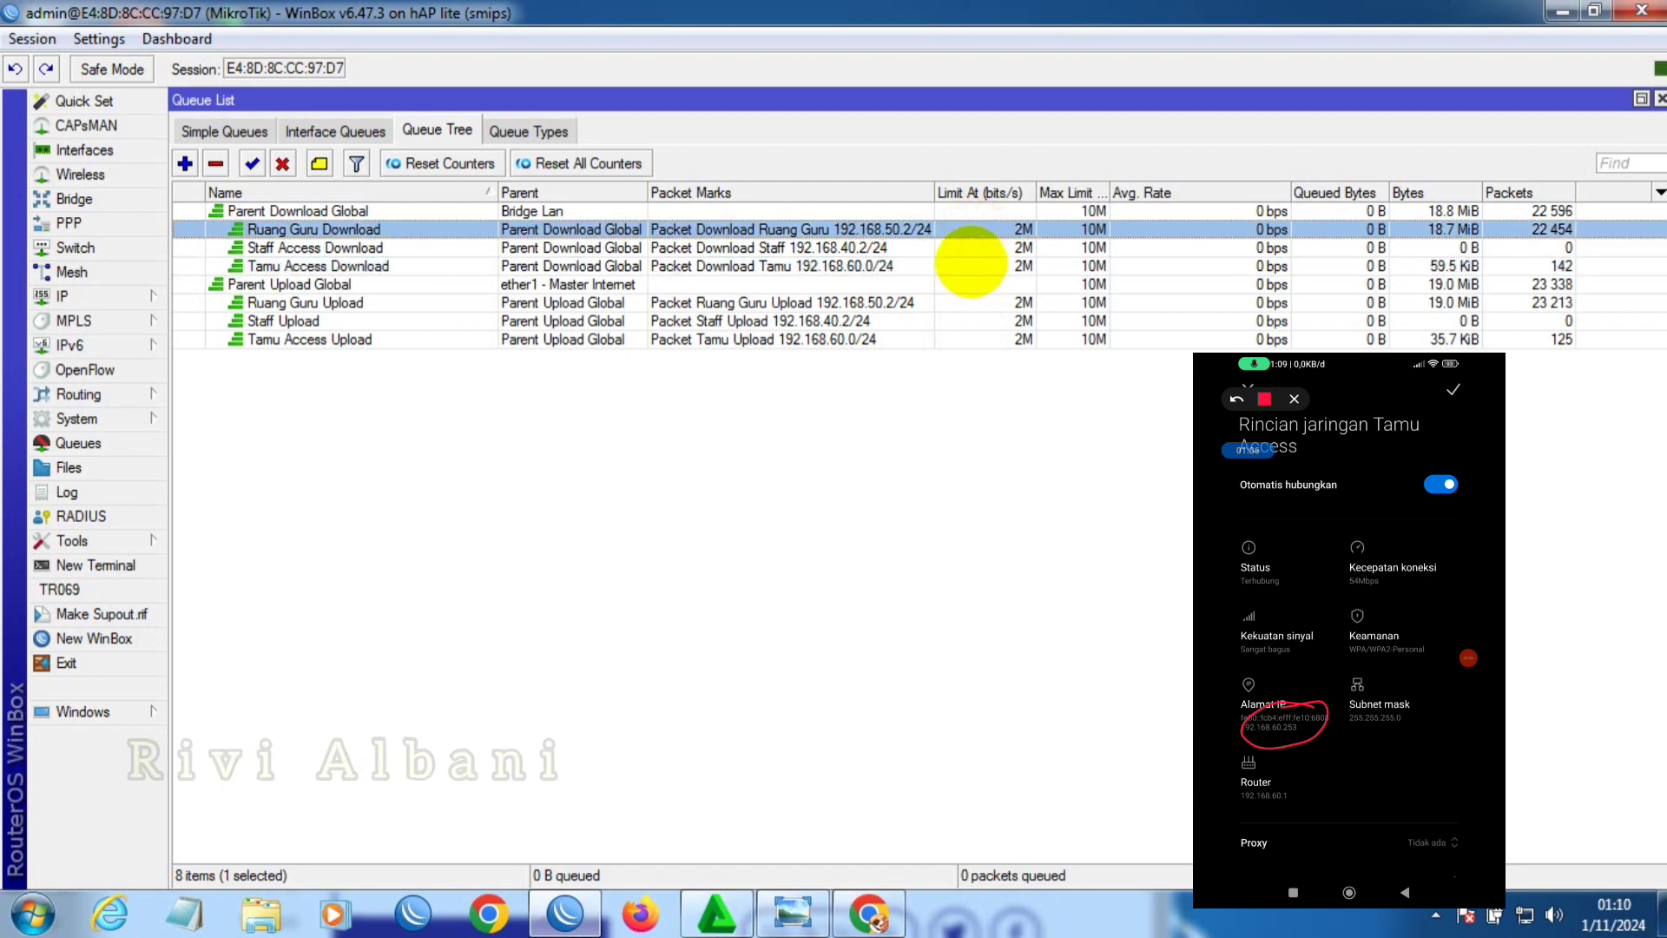
{"action": "left_click", "coordinate": [973, 265], "text": "ctrl"}
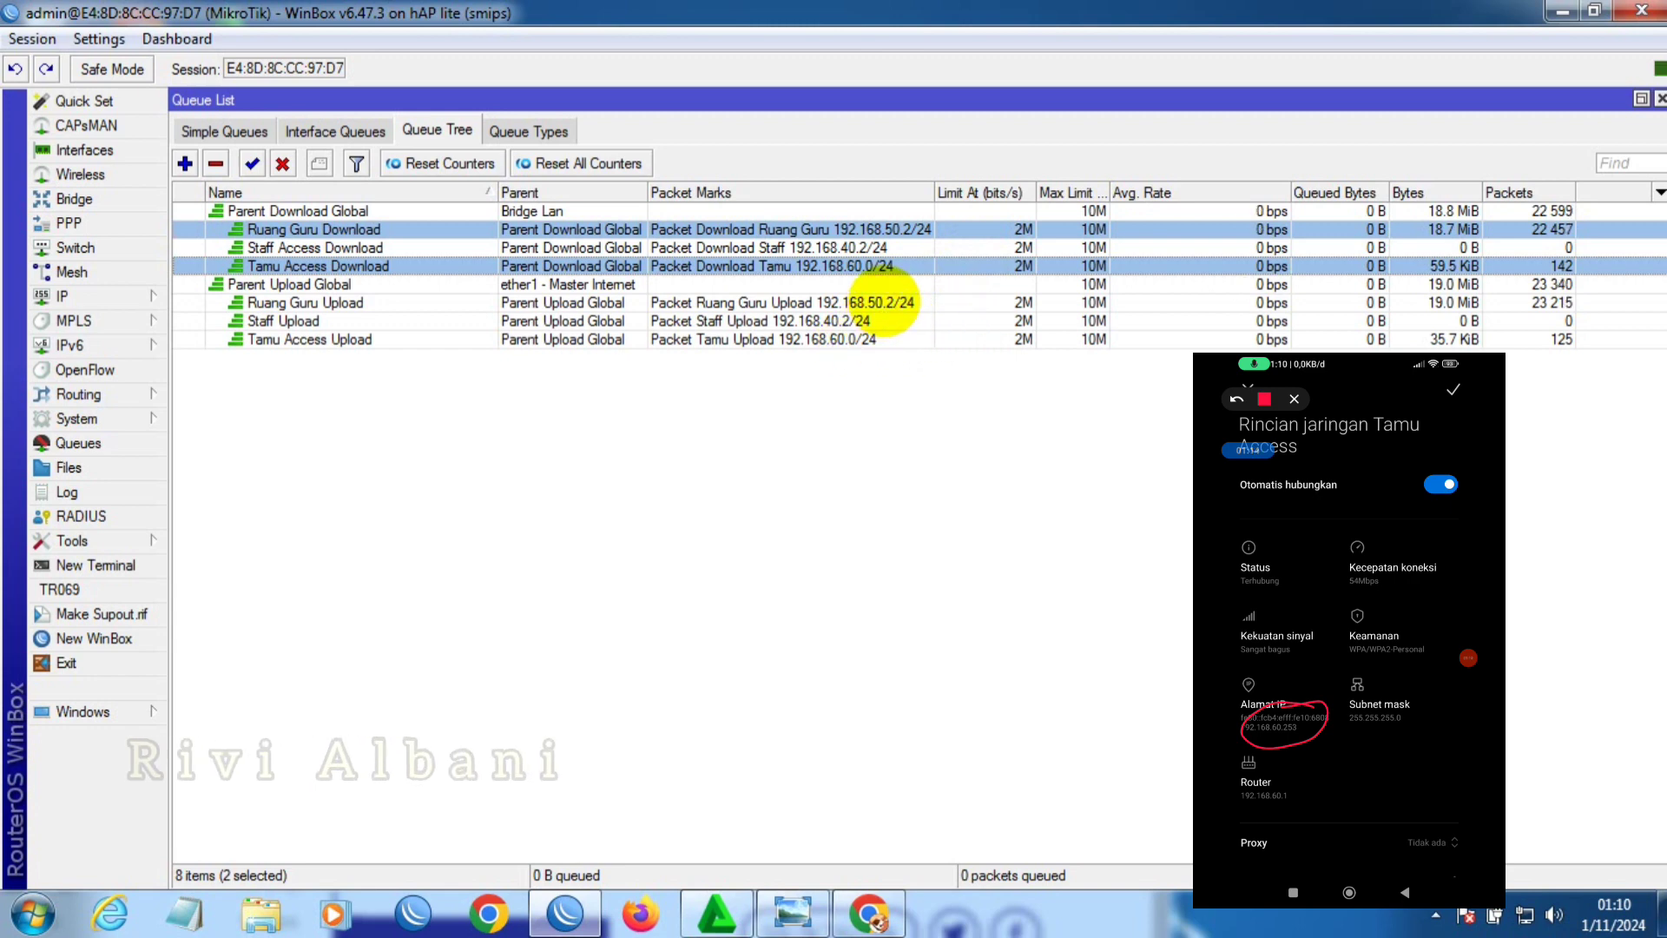
{"action": "left_click", "coordinate": [873, 303], "text": "ctrl"}
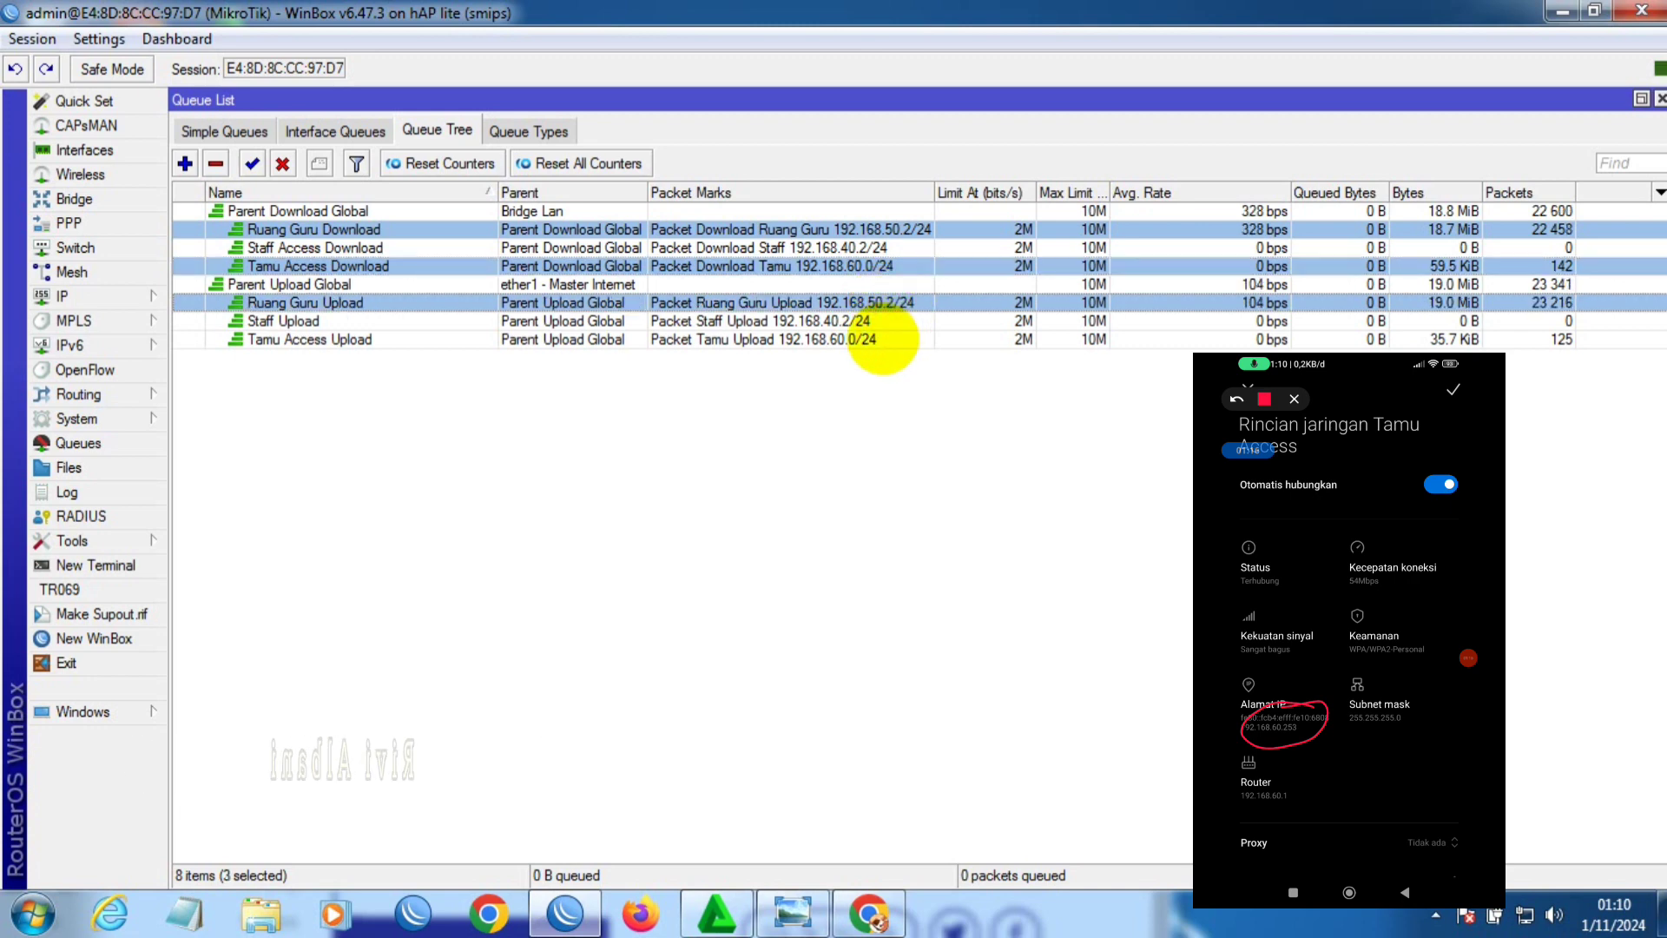
{"action": "left_click", "coordinate": [877, 340], "text": "ctrl"}
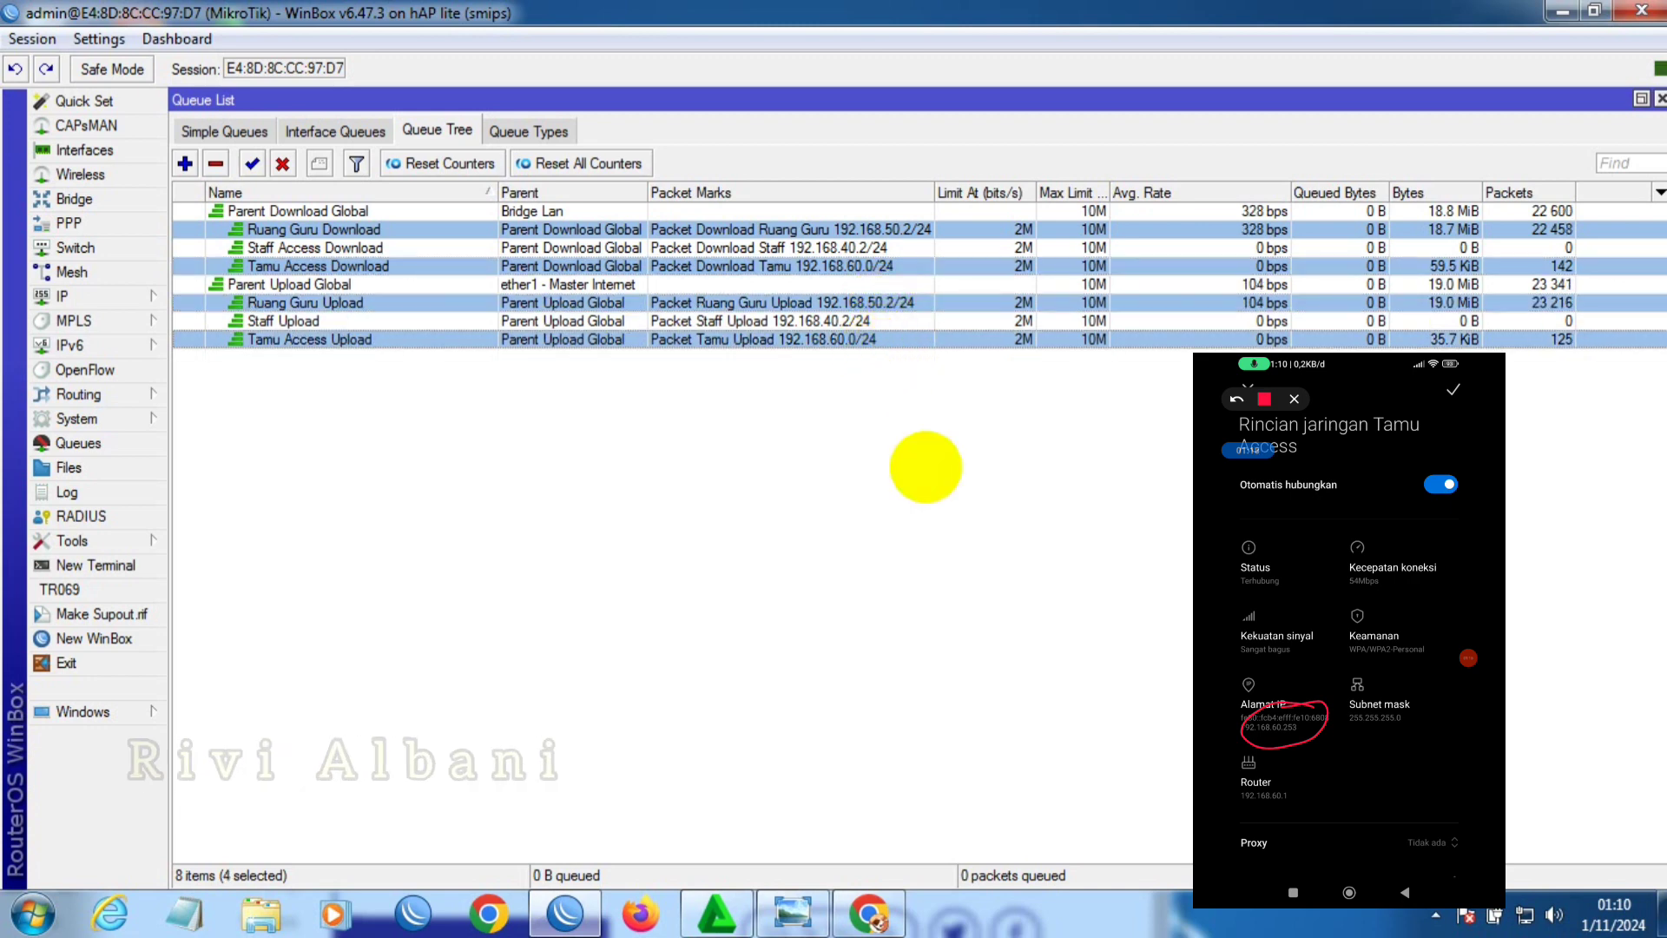
- Switch to the speedtest.cbn.id page in Google Chrome and rerun the speed test against CBN Jakarta
{"action": "left_click", "coordinate": [869, 912]}
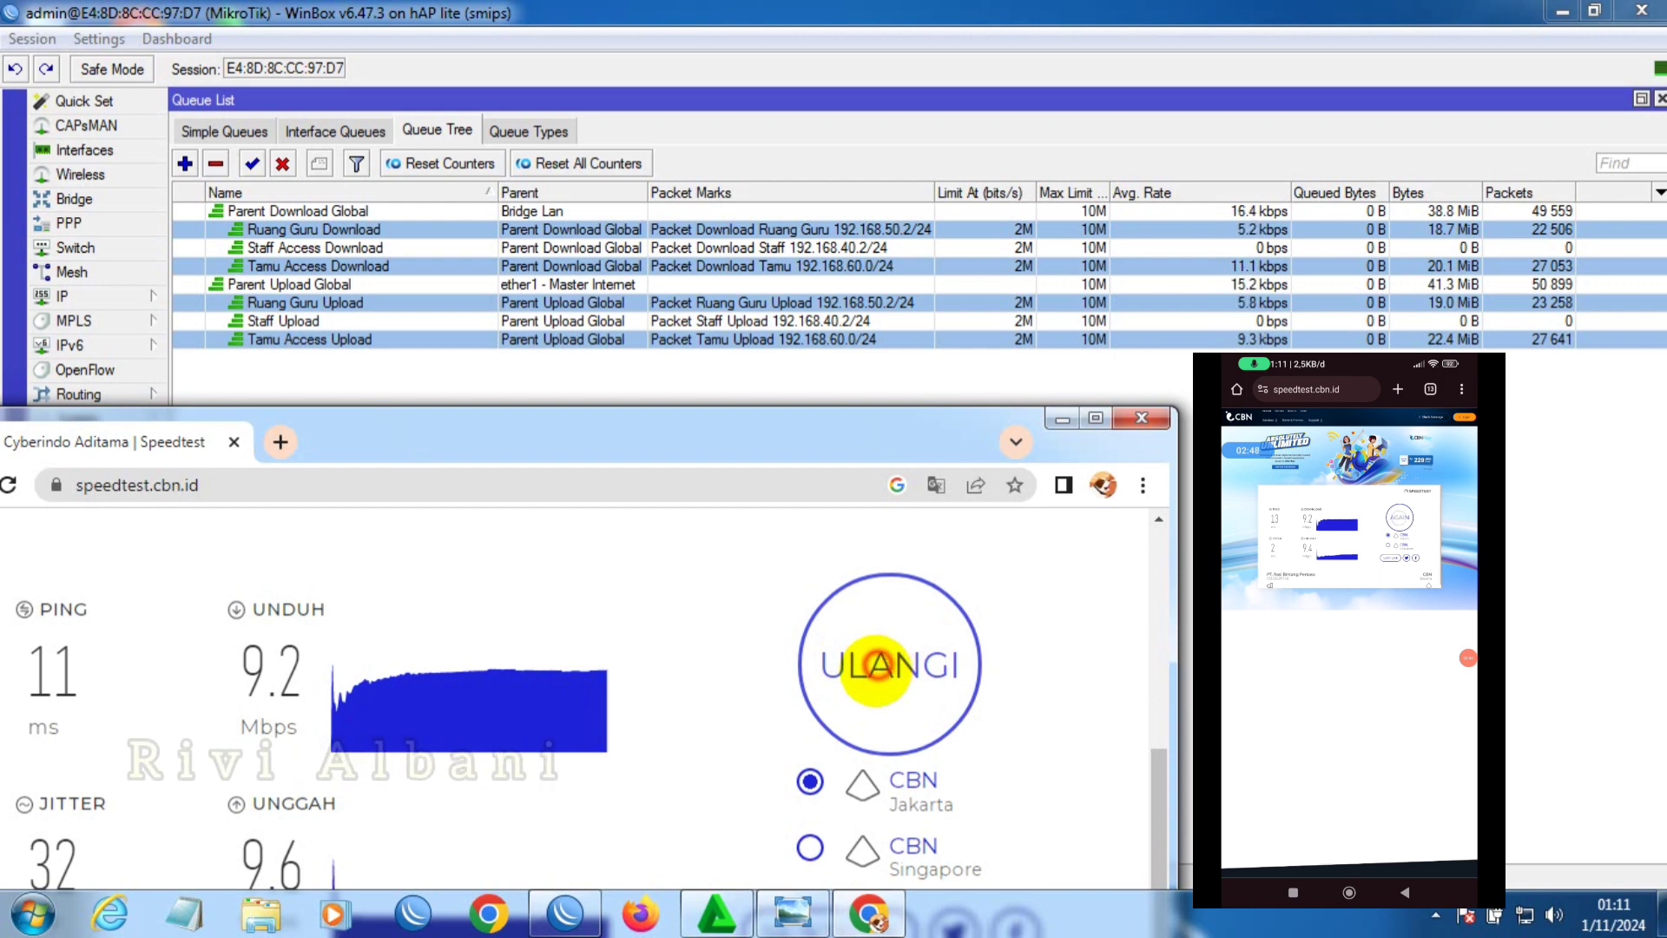
{"action": "left_click", "coordinate": [877, 667]}
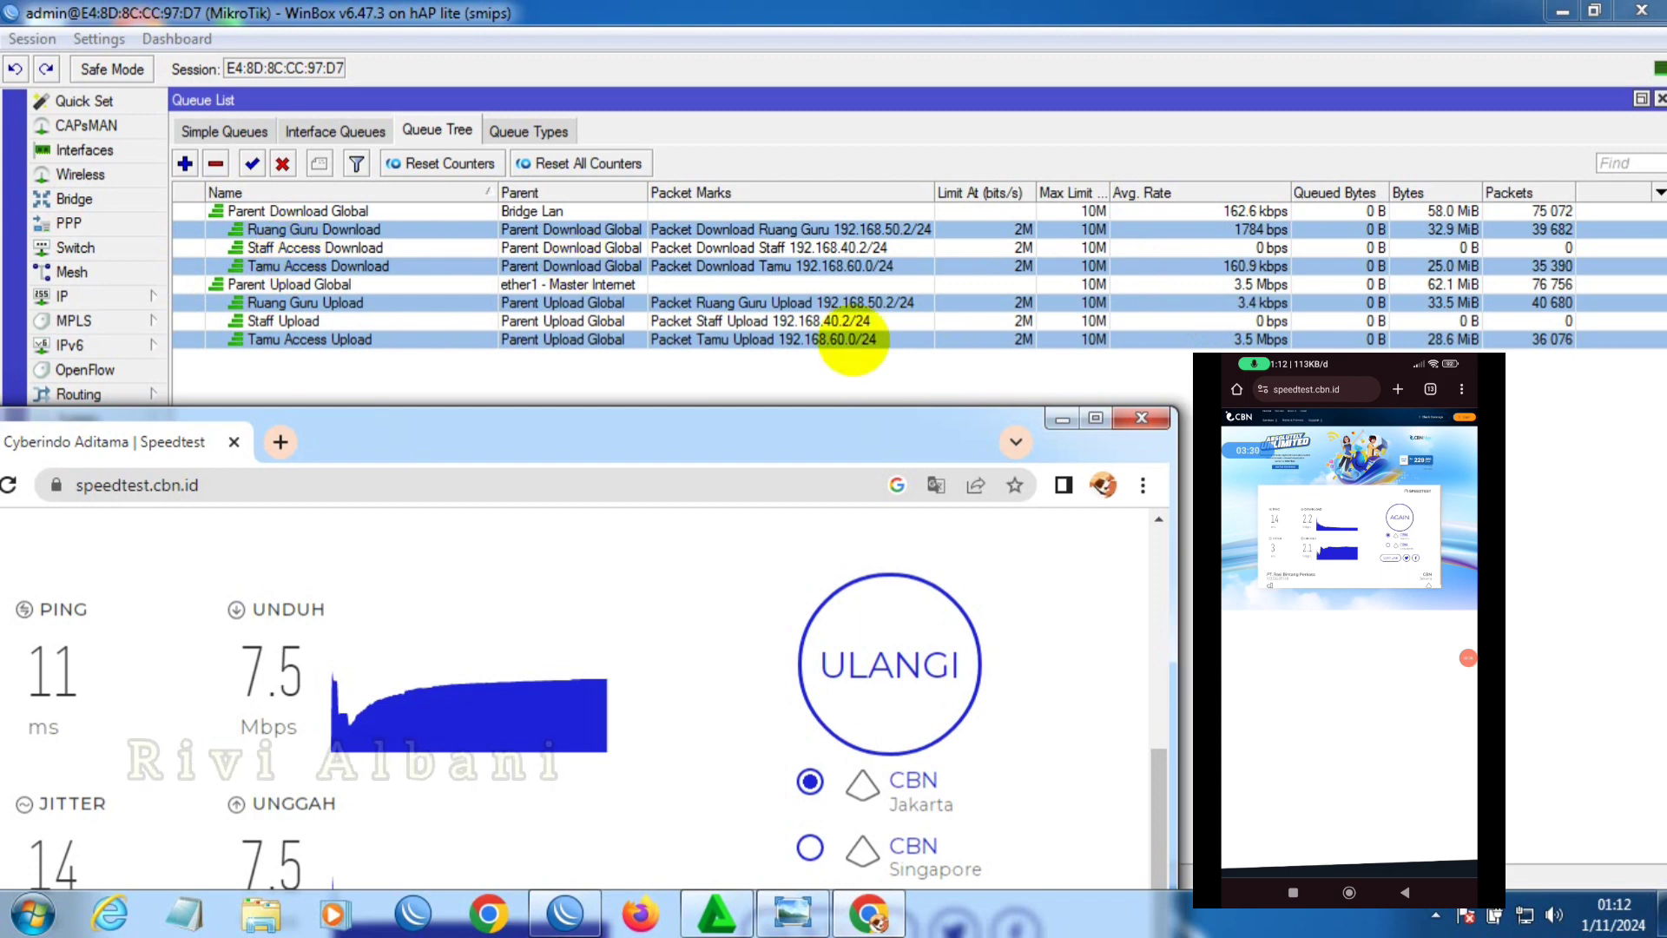
- Connect the computer to the Staff Access wireless network
{"action": "left_click", "coordinate": [1525, 912]}
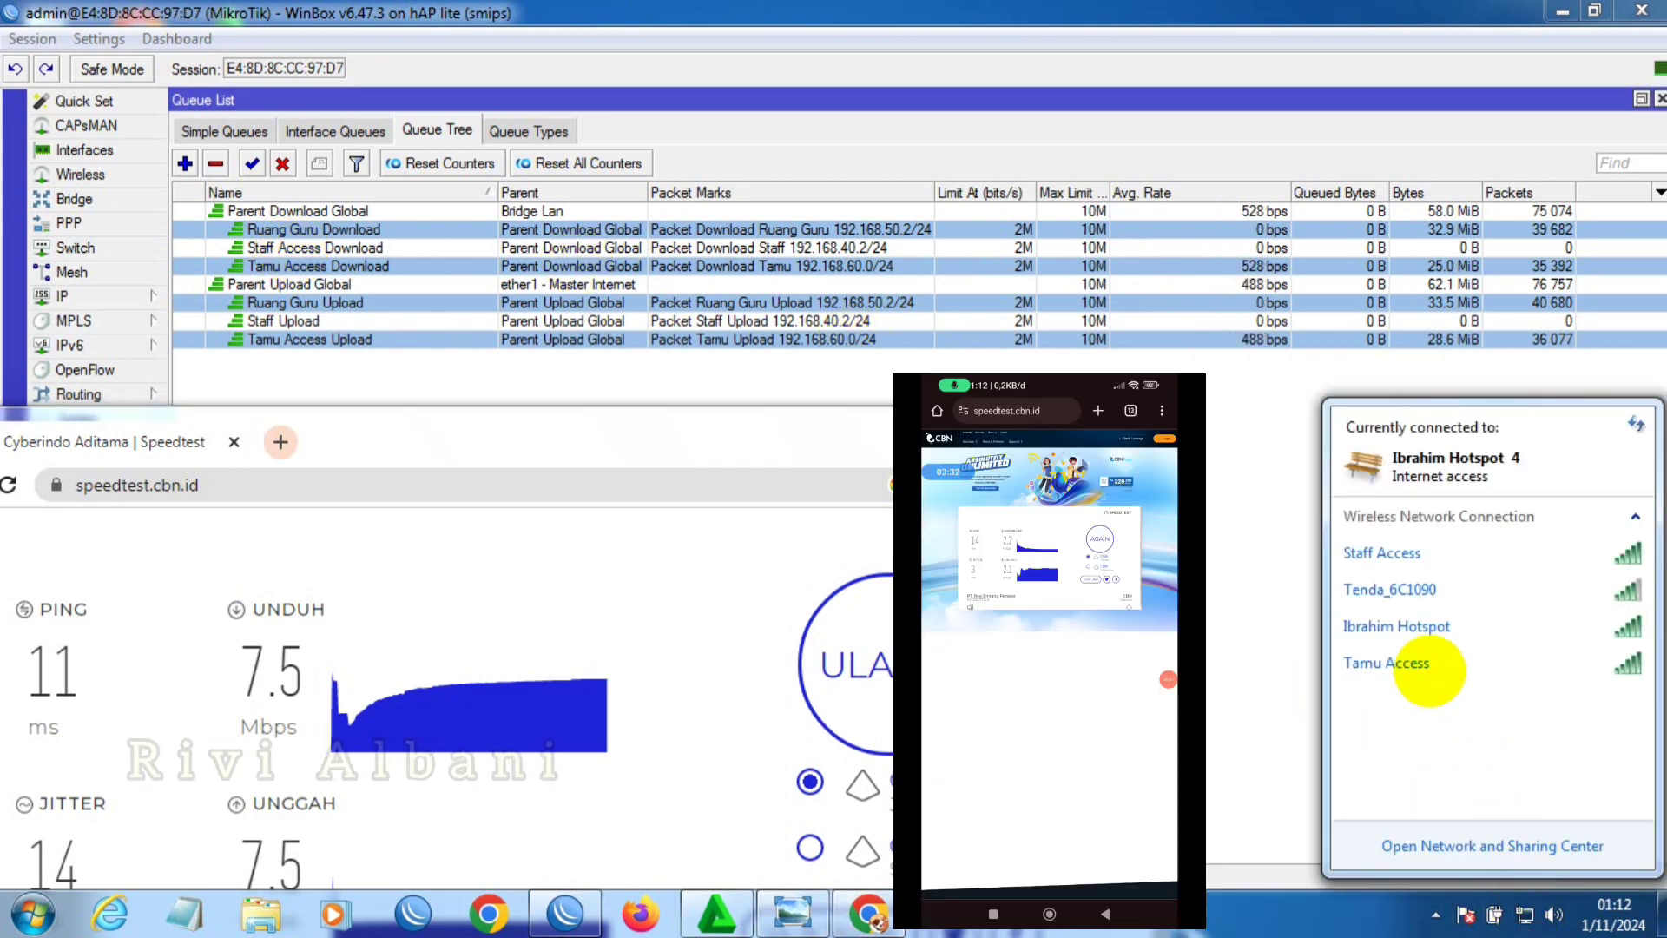
{"action": "mouse_move", "coordinate": [1376, 558]}
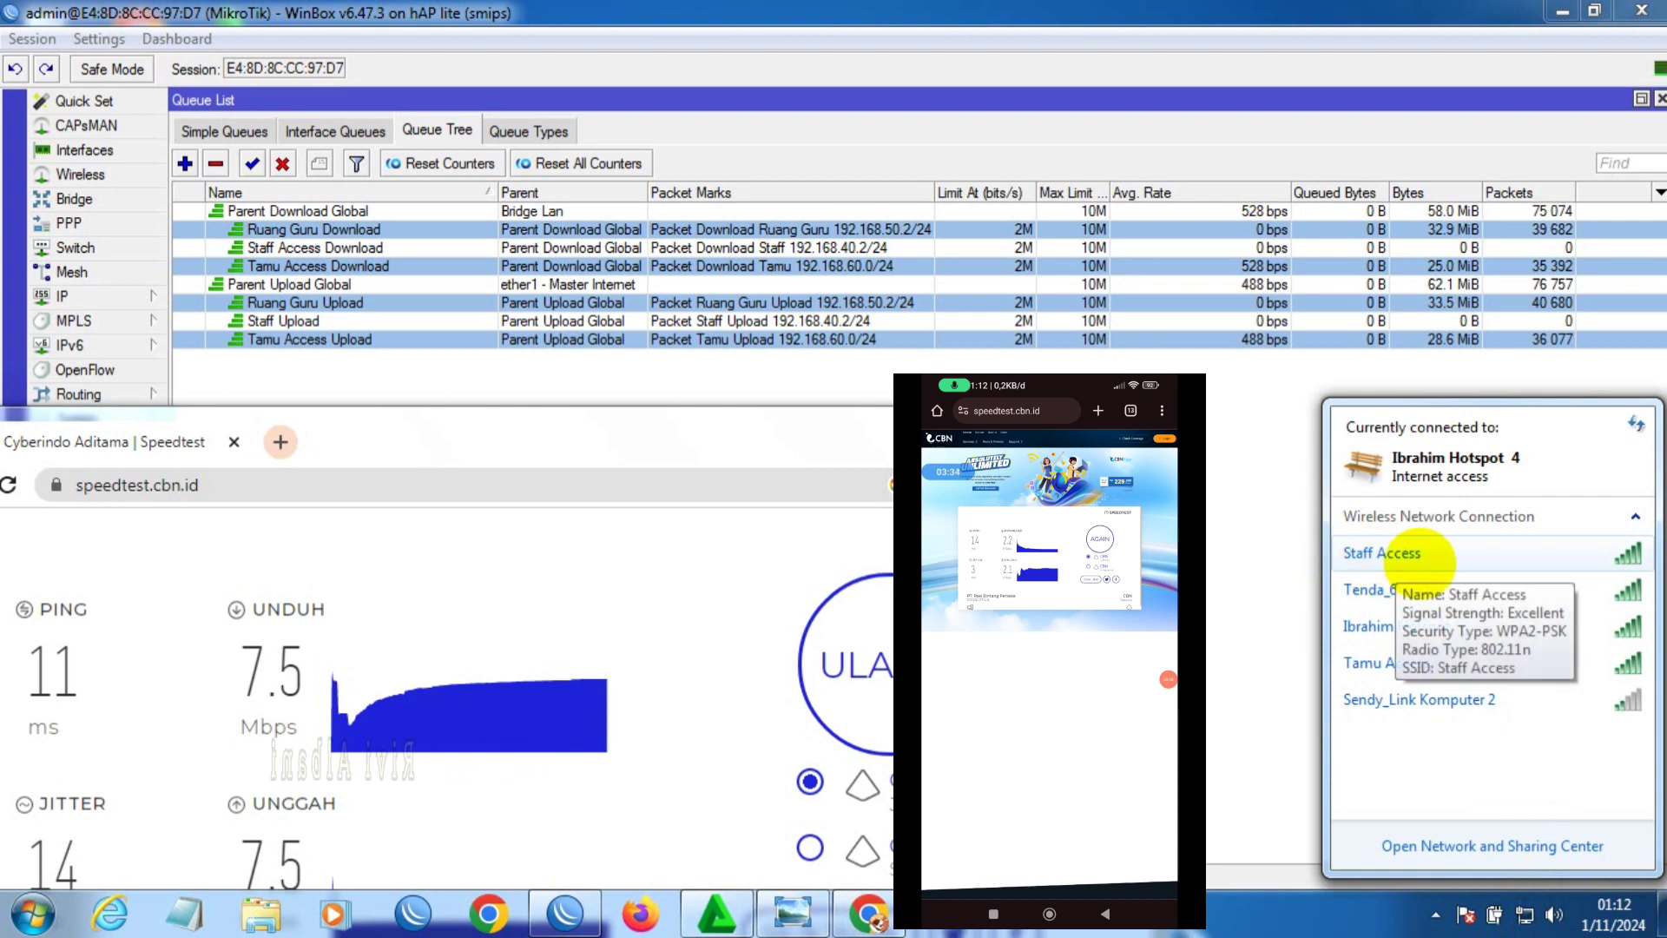
{"action": "left_click", "coordinate": [1380, 554]}
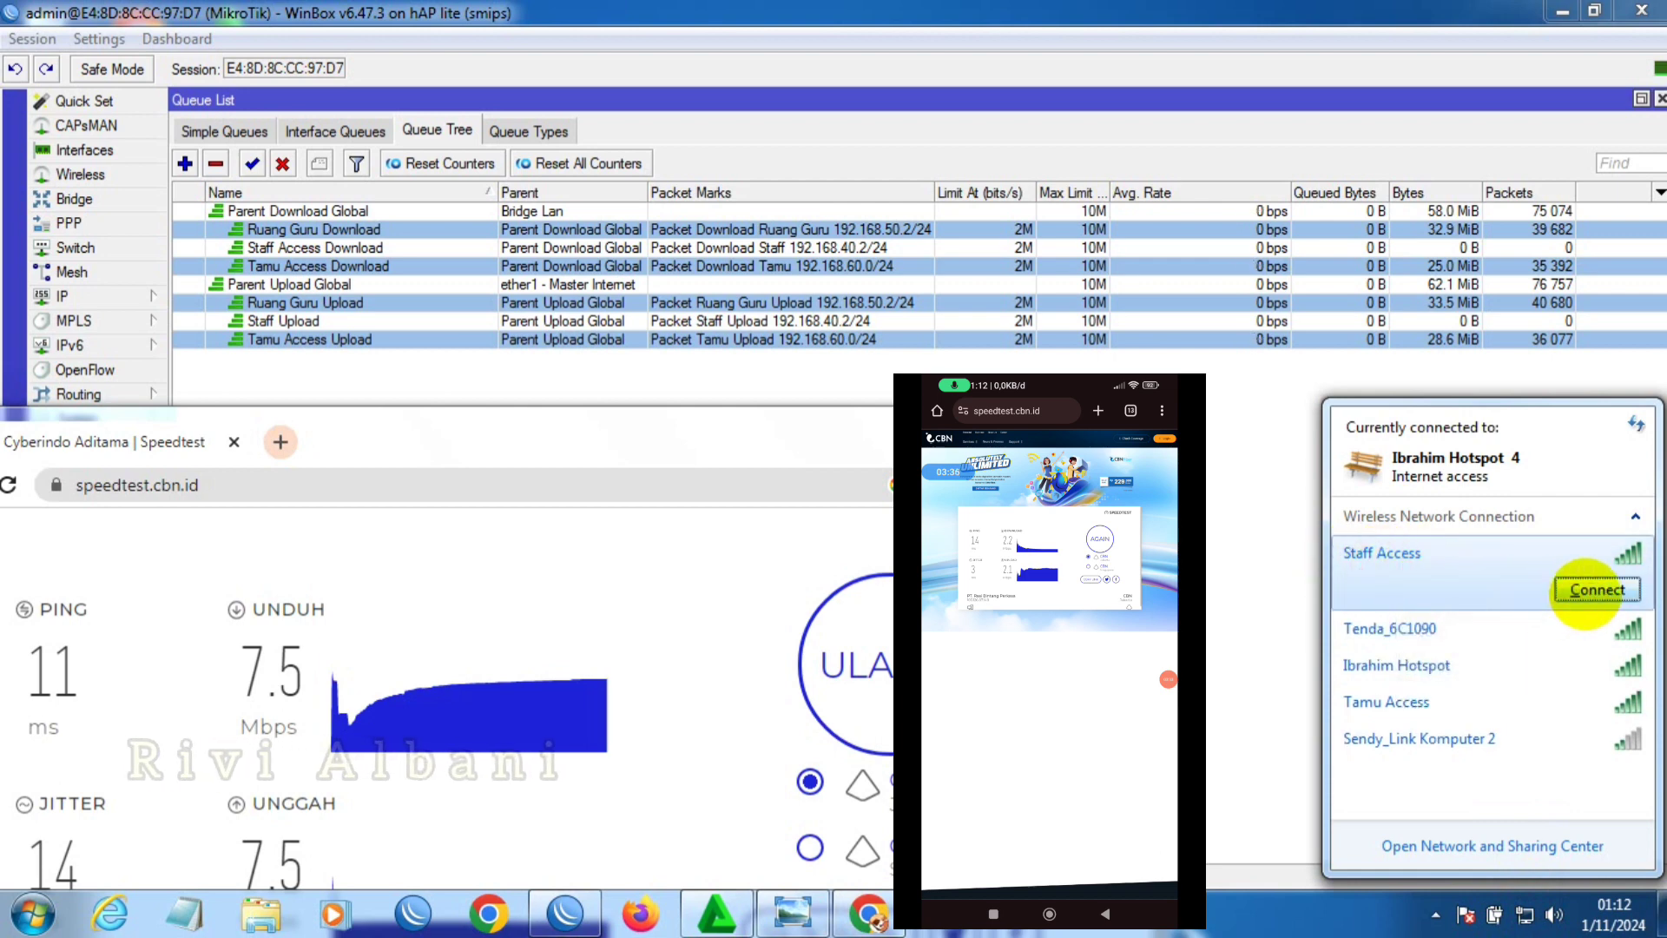
{"action": "left_click", "coordinate": [1586, 591]}
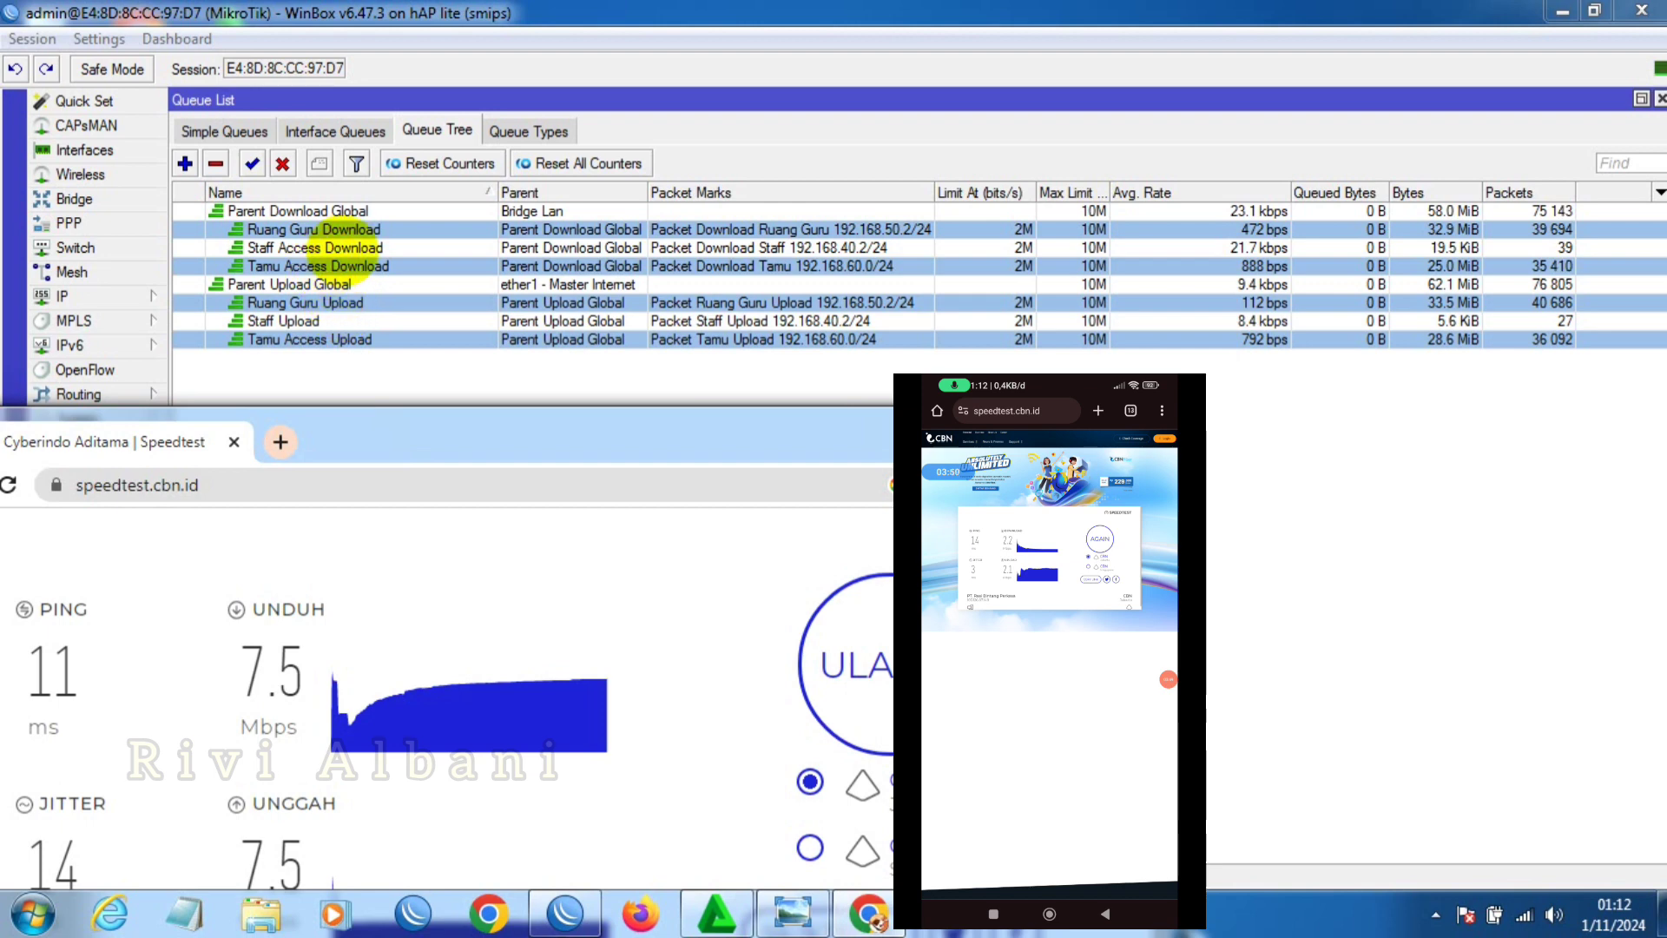
- Highlight the Staff and Tamu Access queues together in WinBox, under both the download and upload parents
{"action": "left_click", "coordinate": [351, 248]}
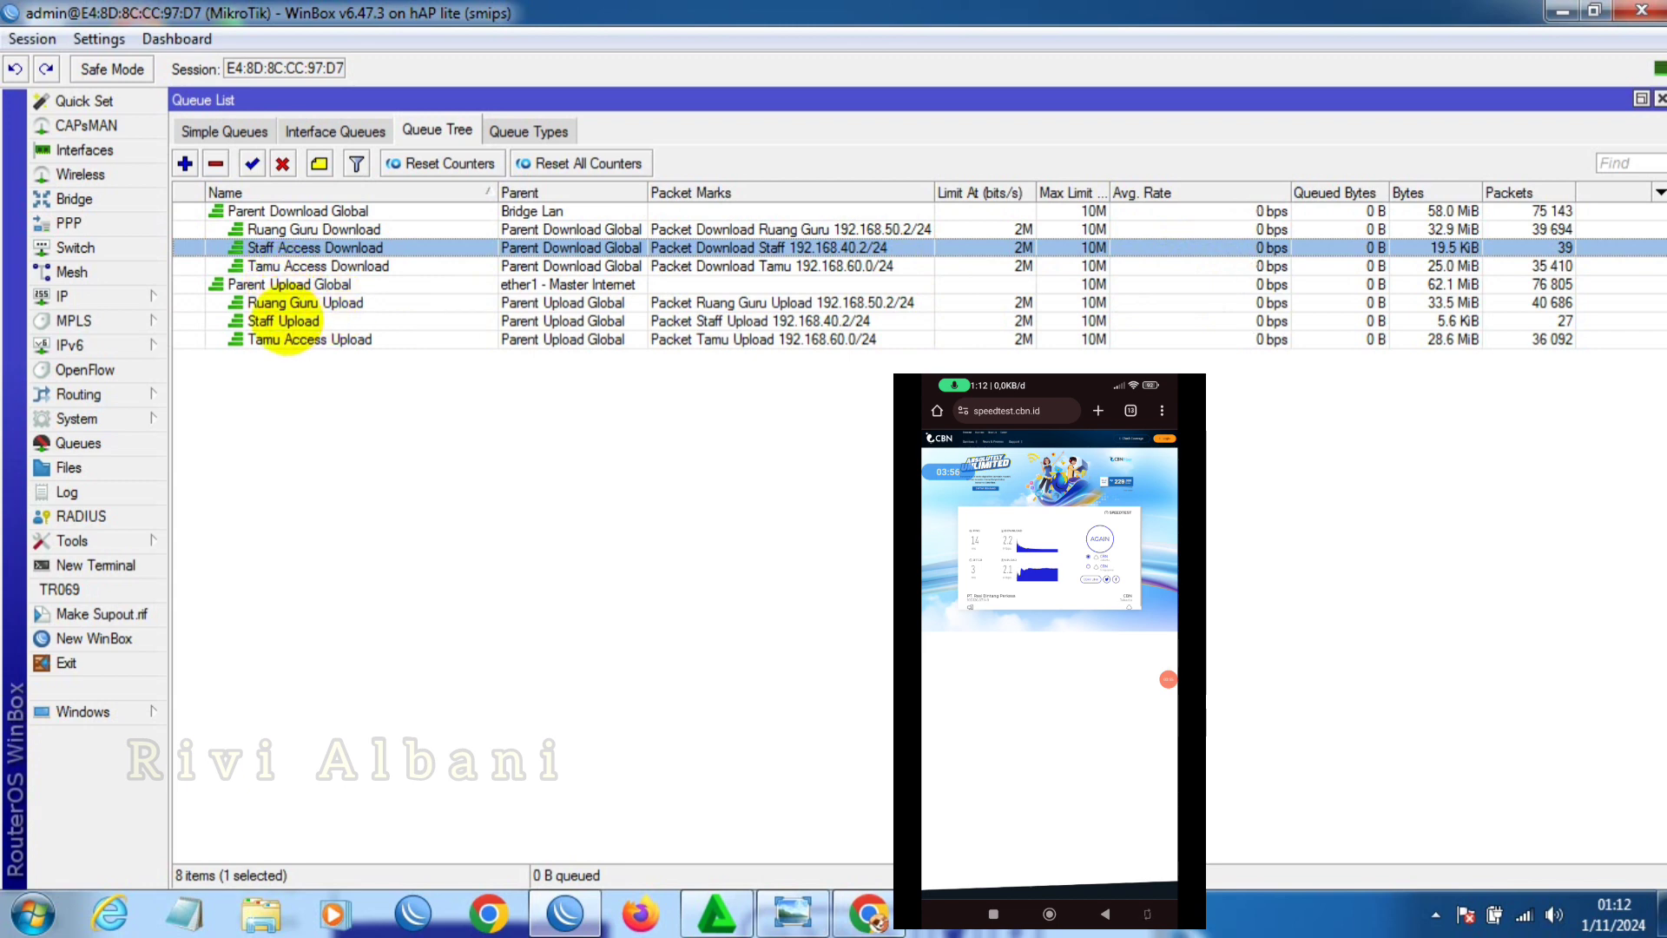
{"action": "left_click", "coordinate": [294, 263], "text": "ctrl"}
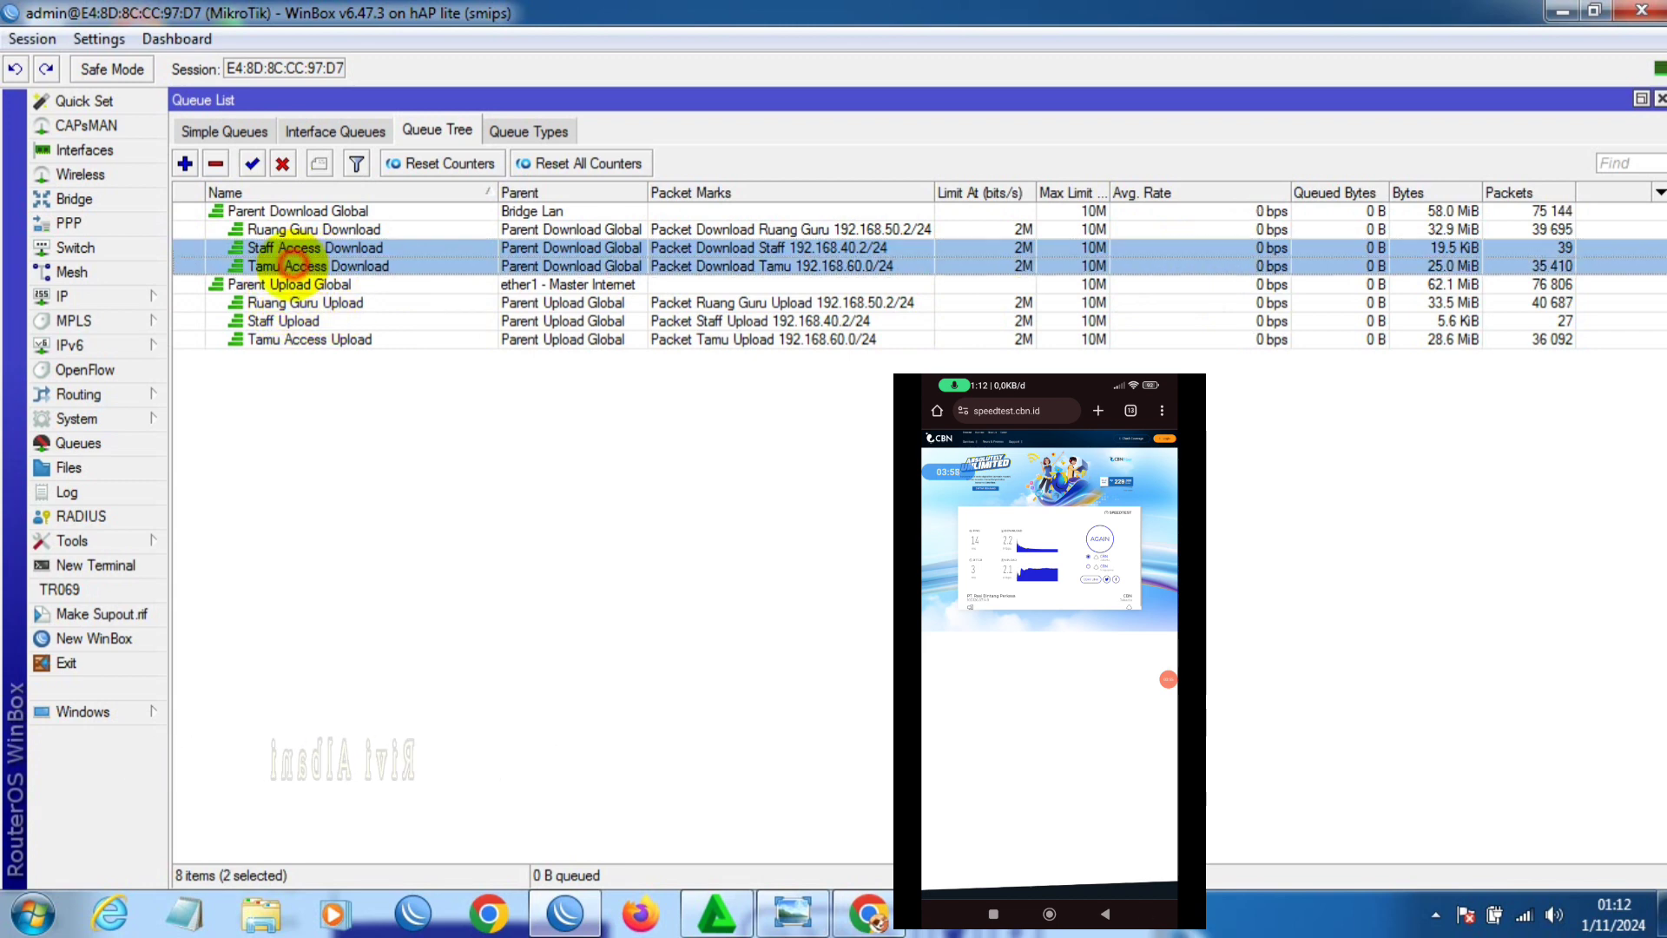
{"action": "left_click", "coordinate": [294, 320]}
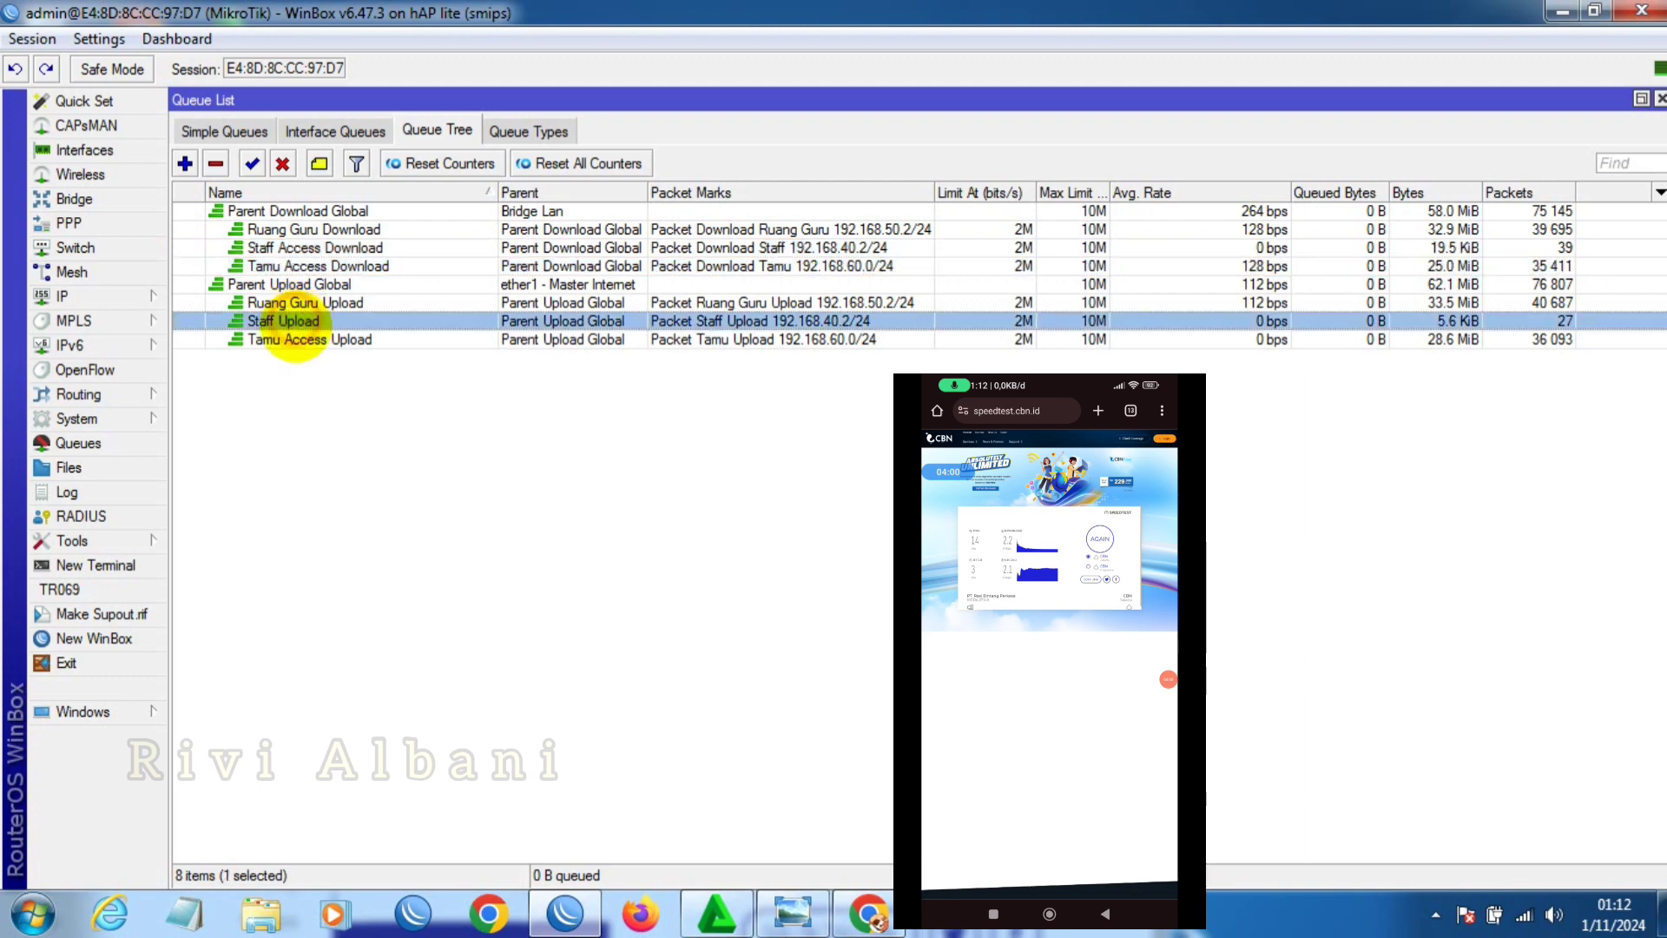
{"action": "left_click", "coordinate": [296, 339]}
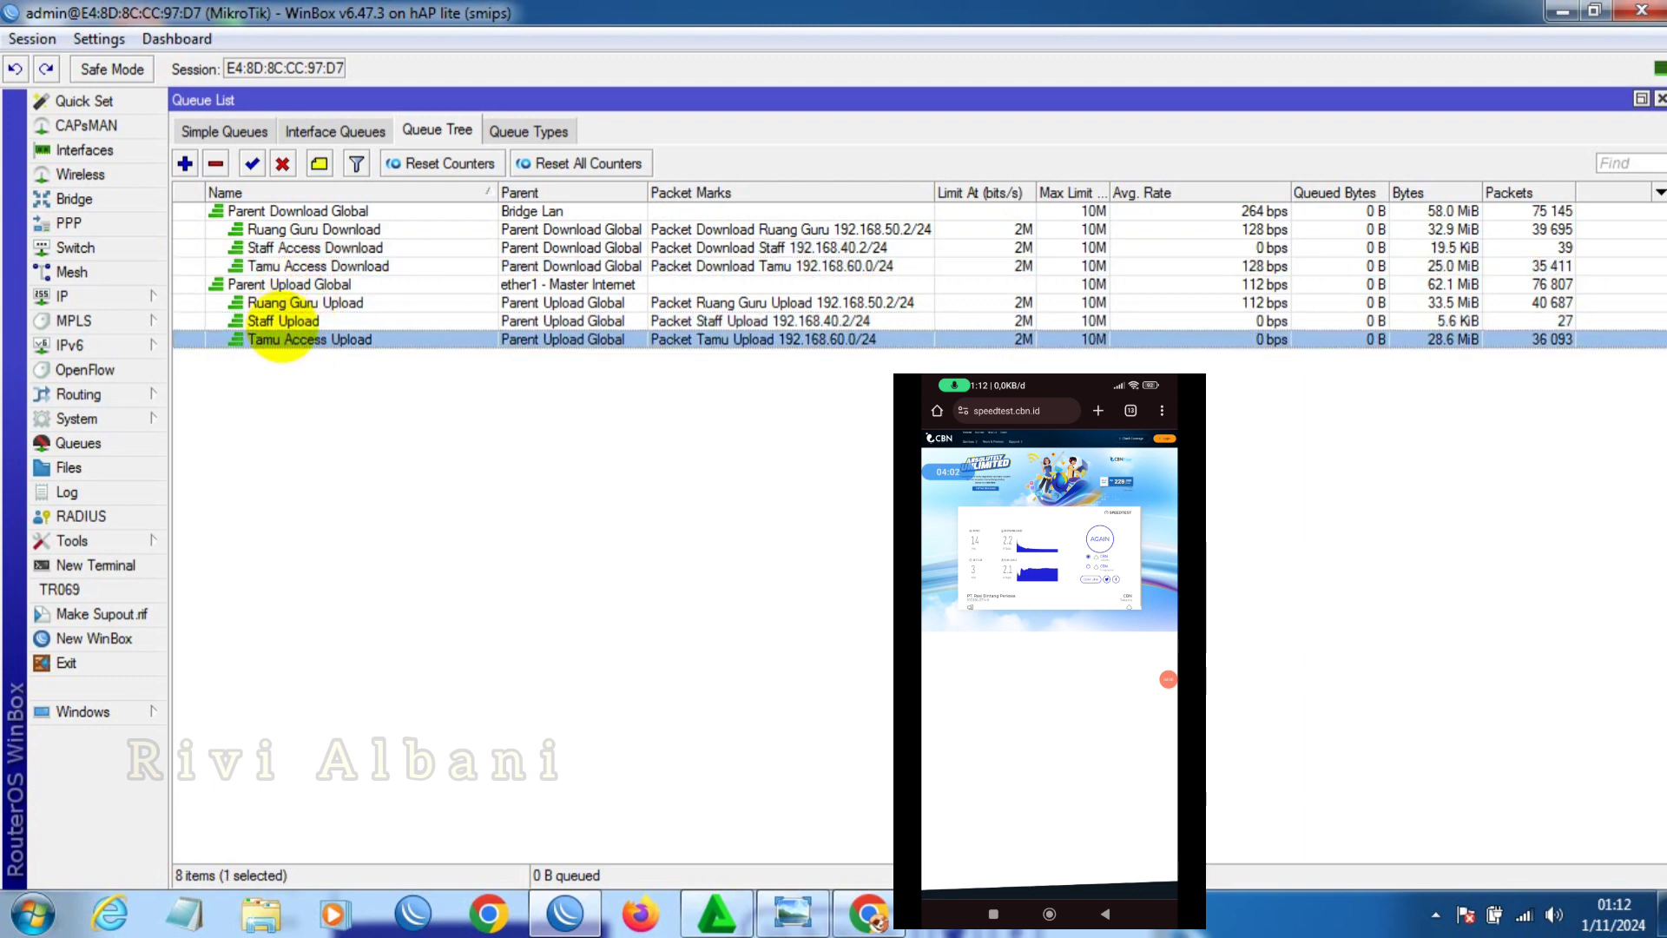
{"action": "left_click", "coordinate": [280, 320], "text": "ctrl"}
{"action": "left_click", "coordinate": [282, 266], "text": "ctrl"}
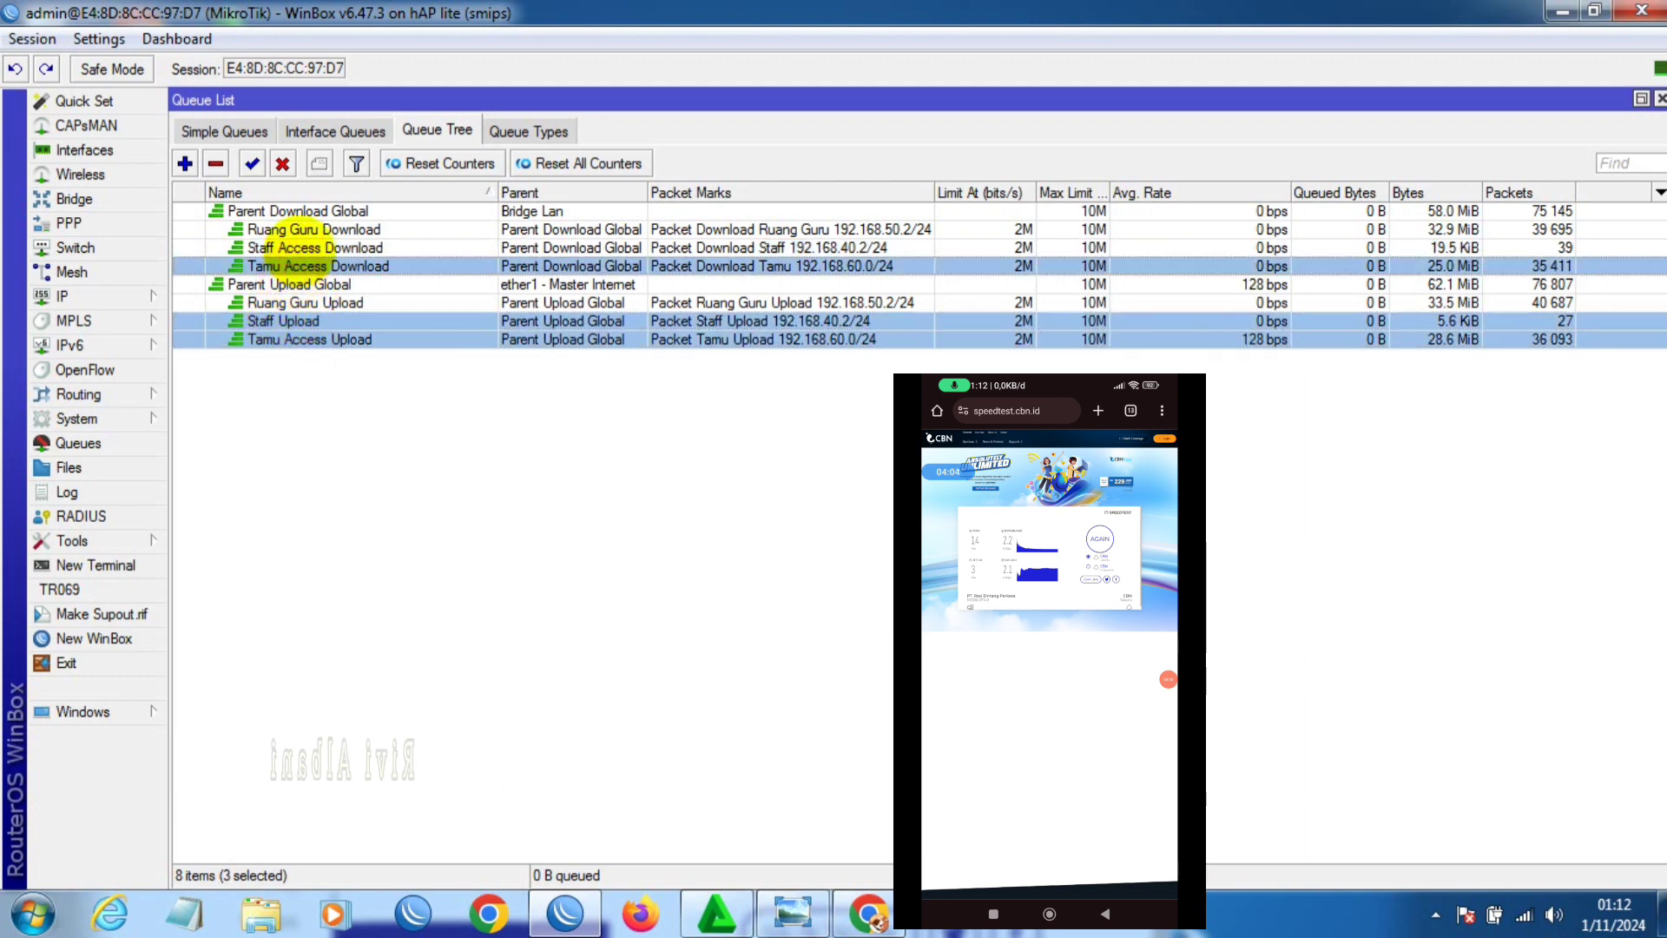
{"action": "left_click", "coordinate": [291, 248], "text": "ctrl"}
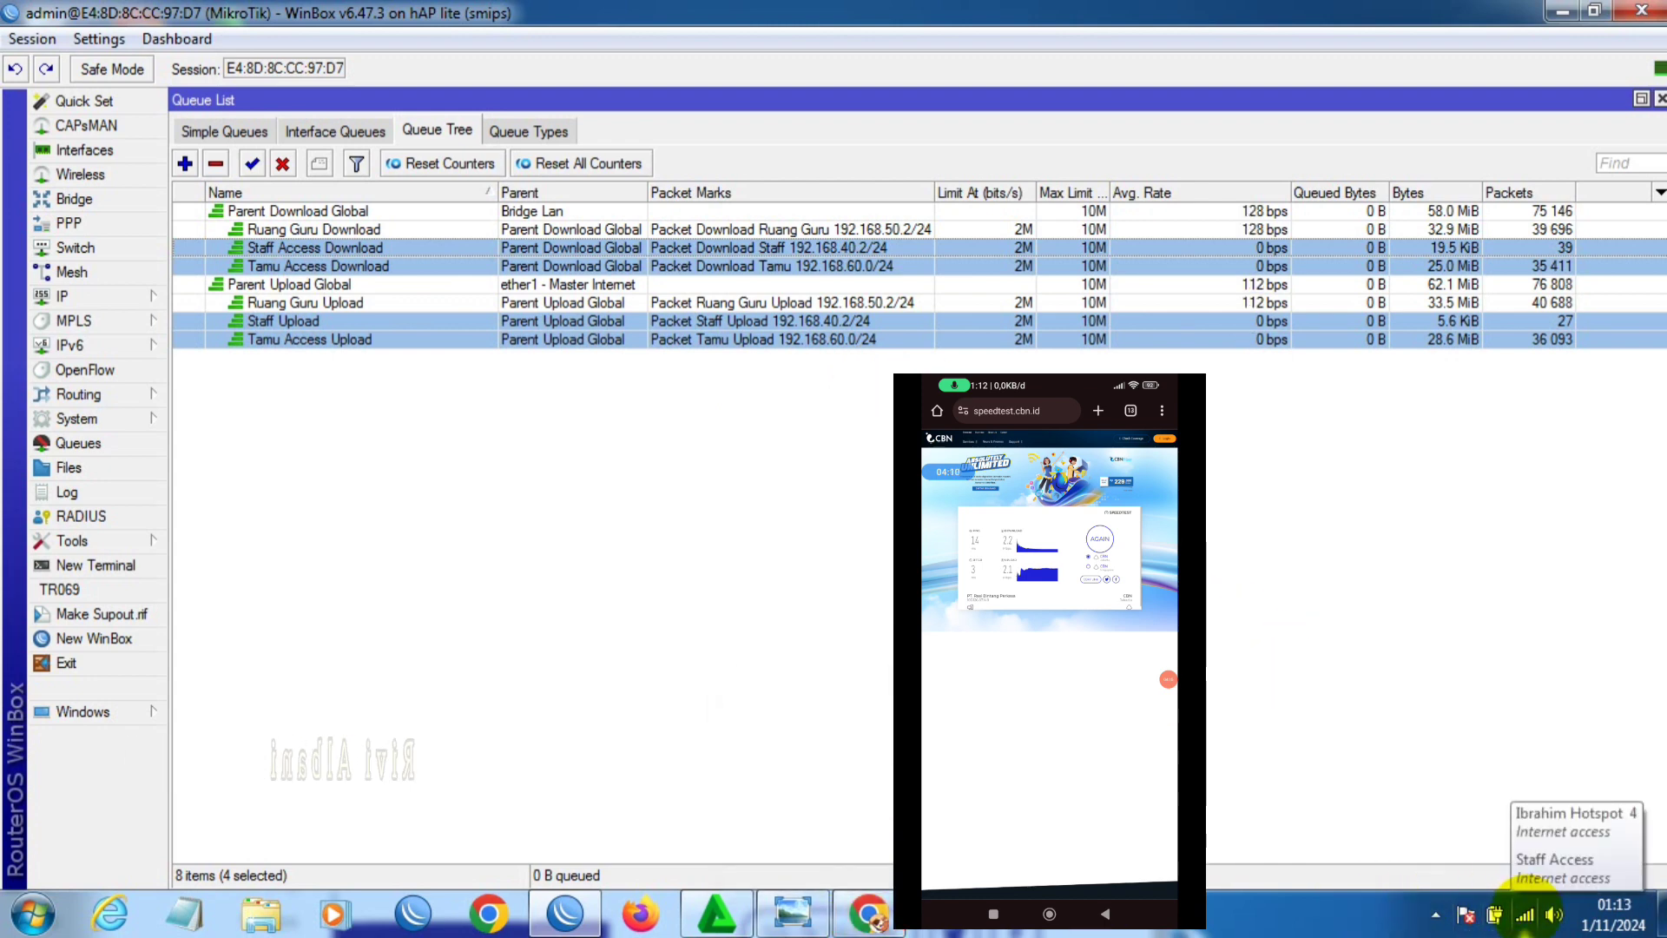
- Disable the Local Area Connection in Windows' network adapter settings and minimise the Network Connections window
{"action": "left_click", "coordinate": [1524, 916]}
{"action": "left_click", "coordinate": [1463, 845]}
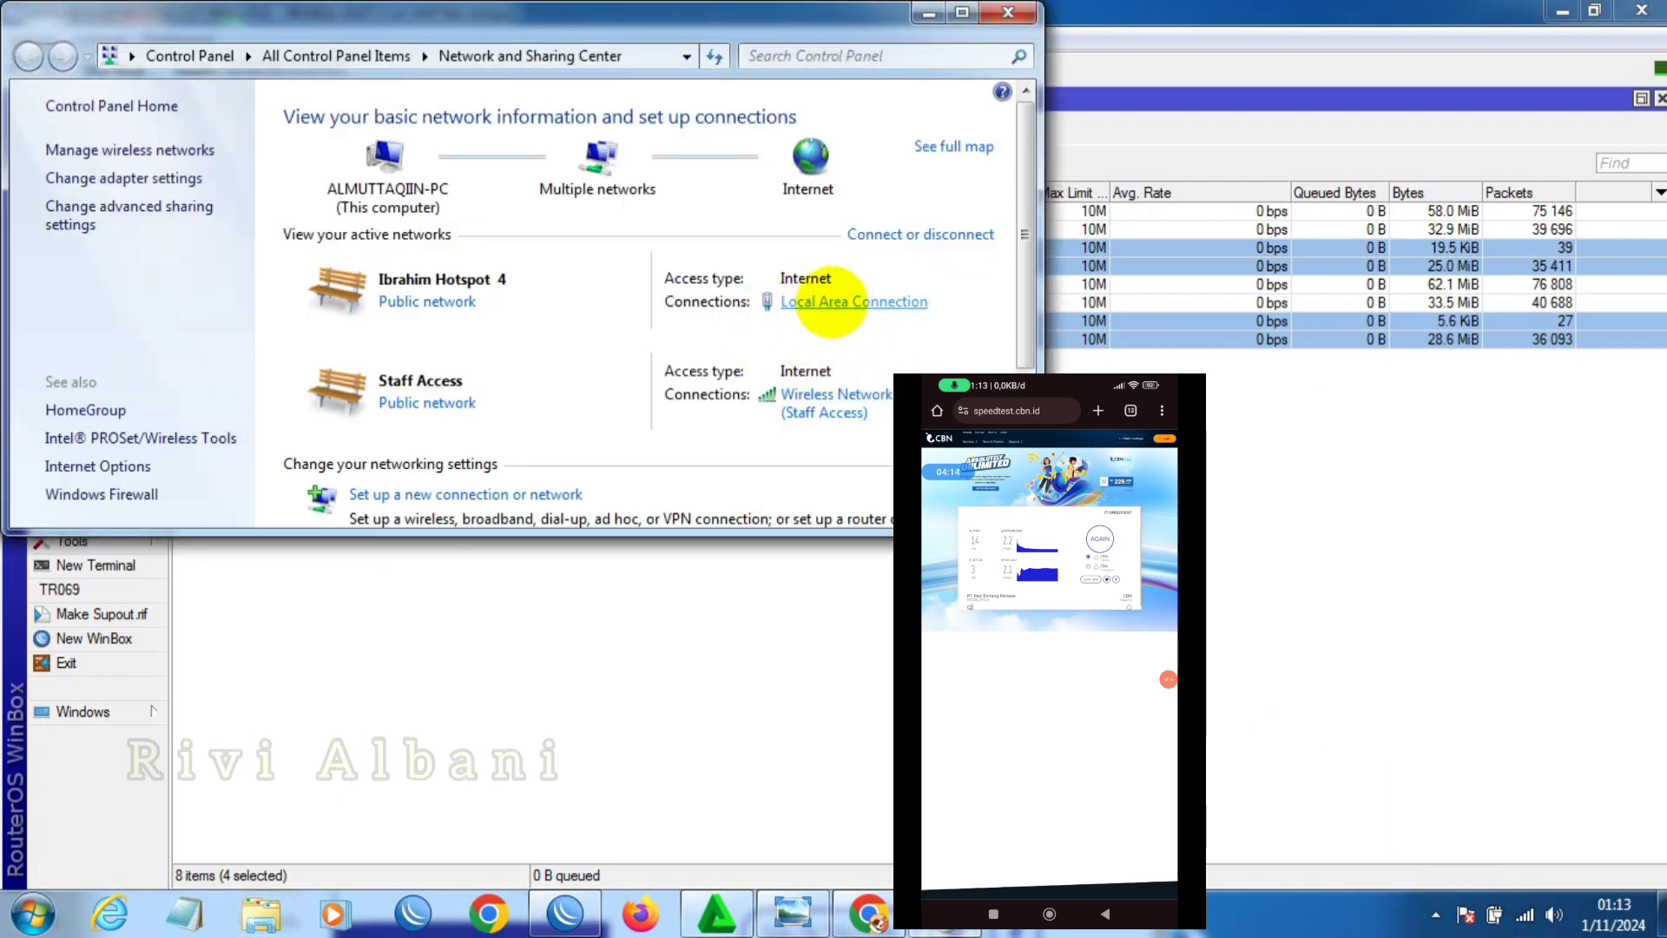
{"action": "left_click", "coordinate": [109, 178]}
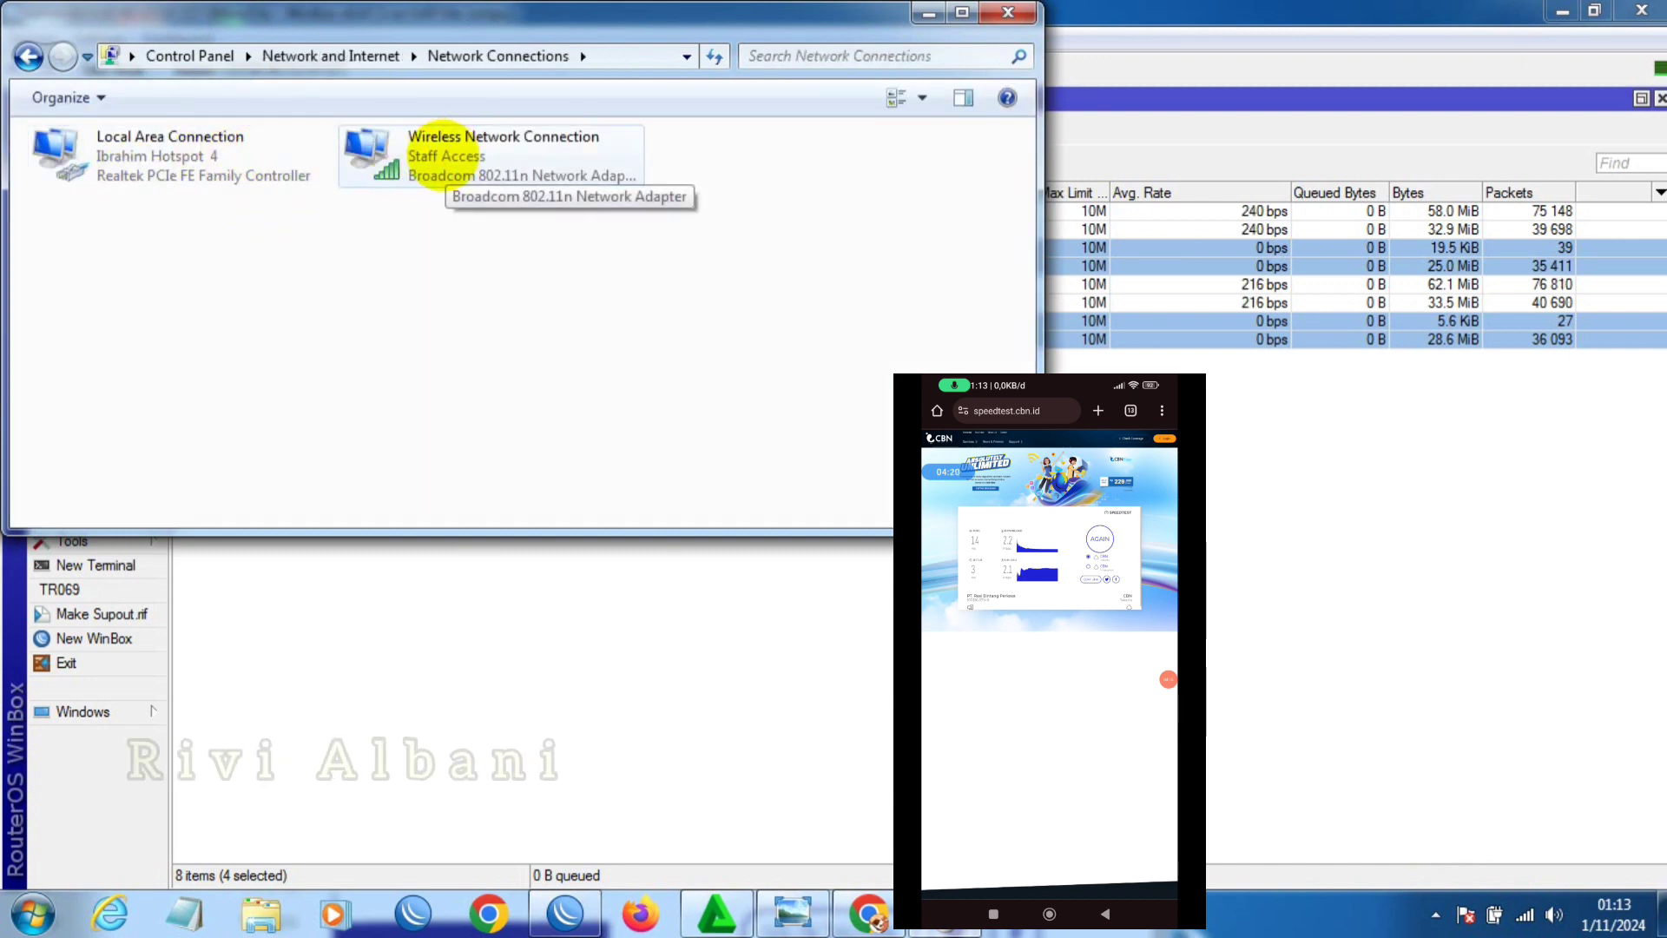
{"action": "right_click", "coordinate": [188, 159]}
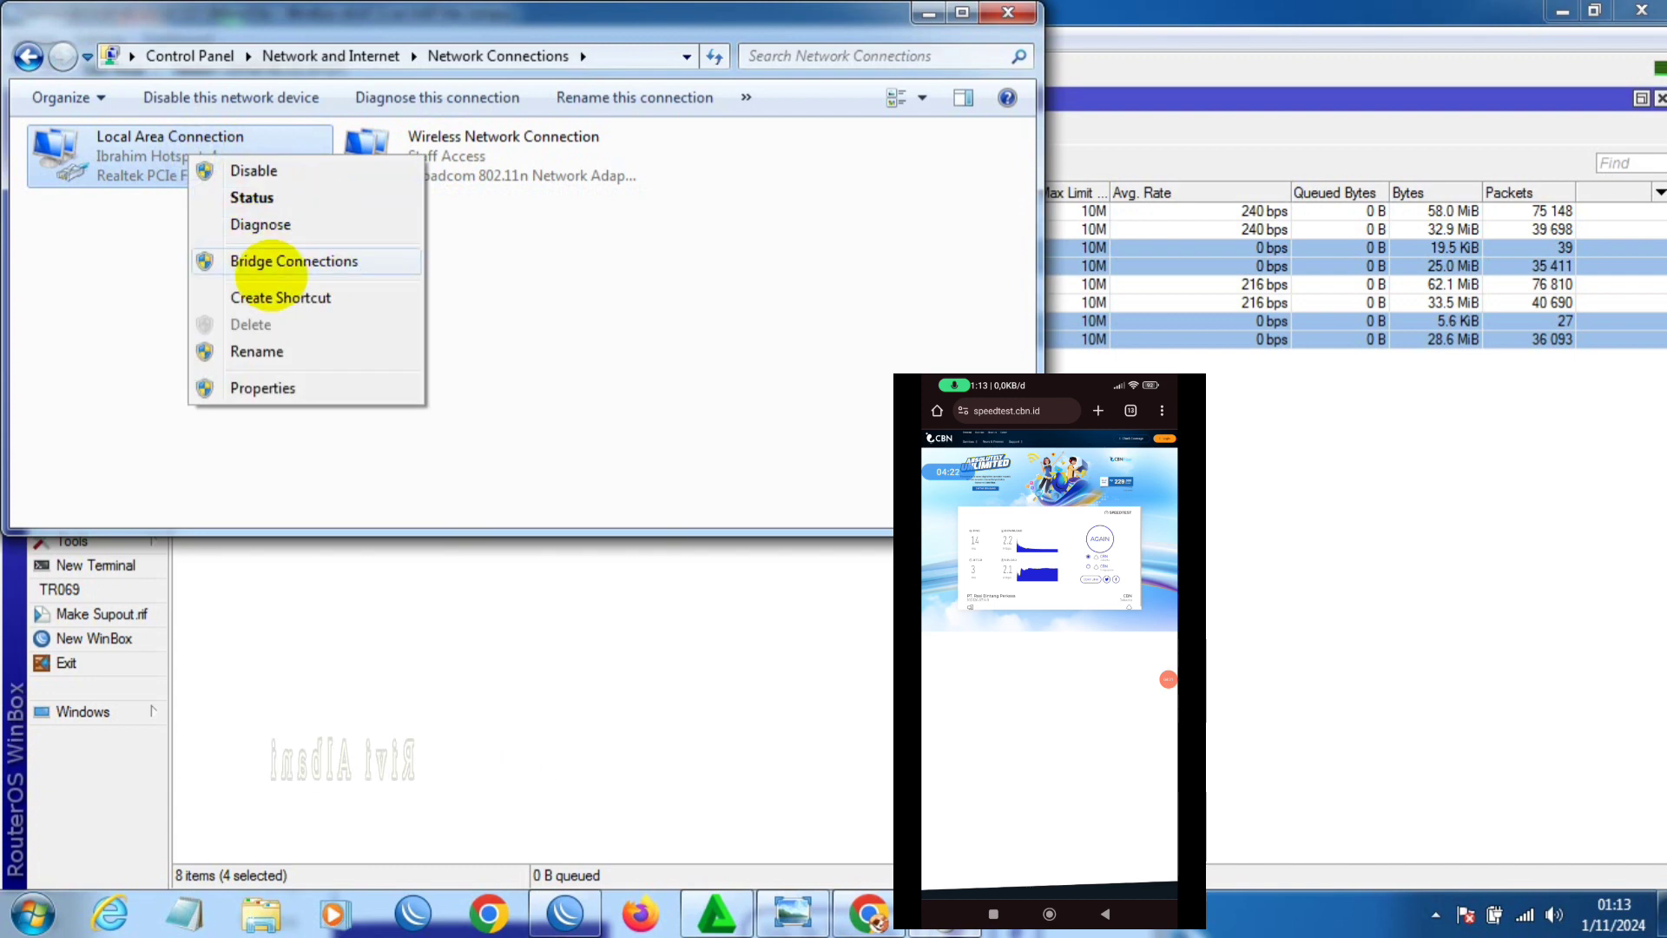
{"action": "left_click", "coordinate": [255, 170]}
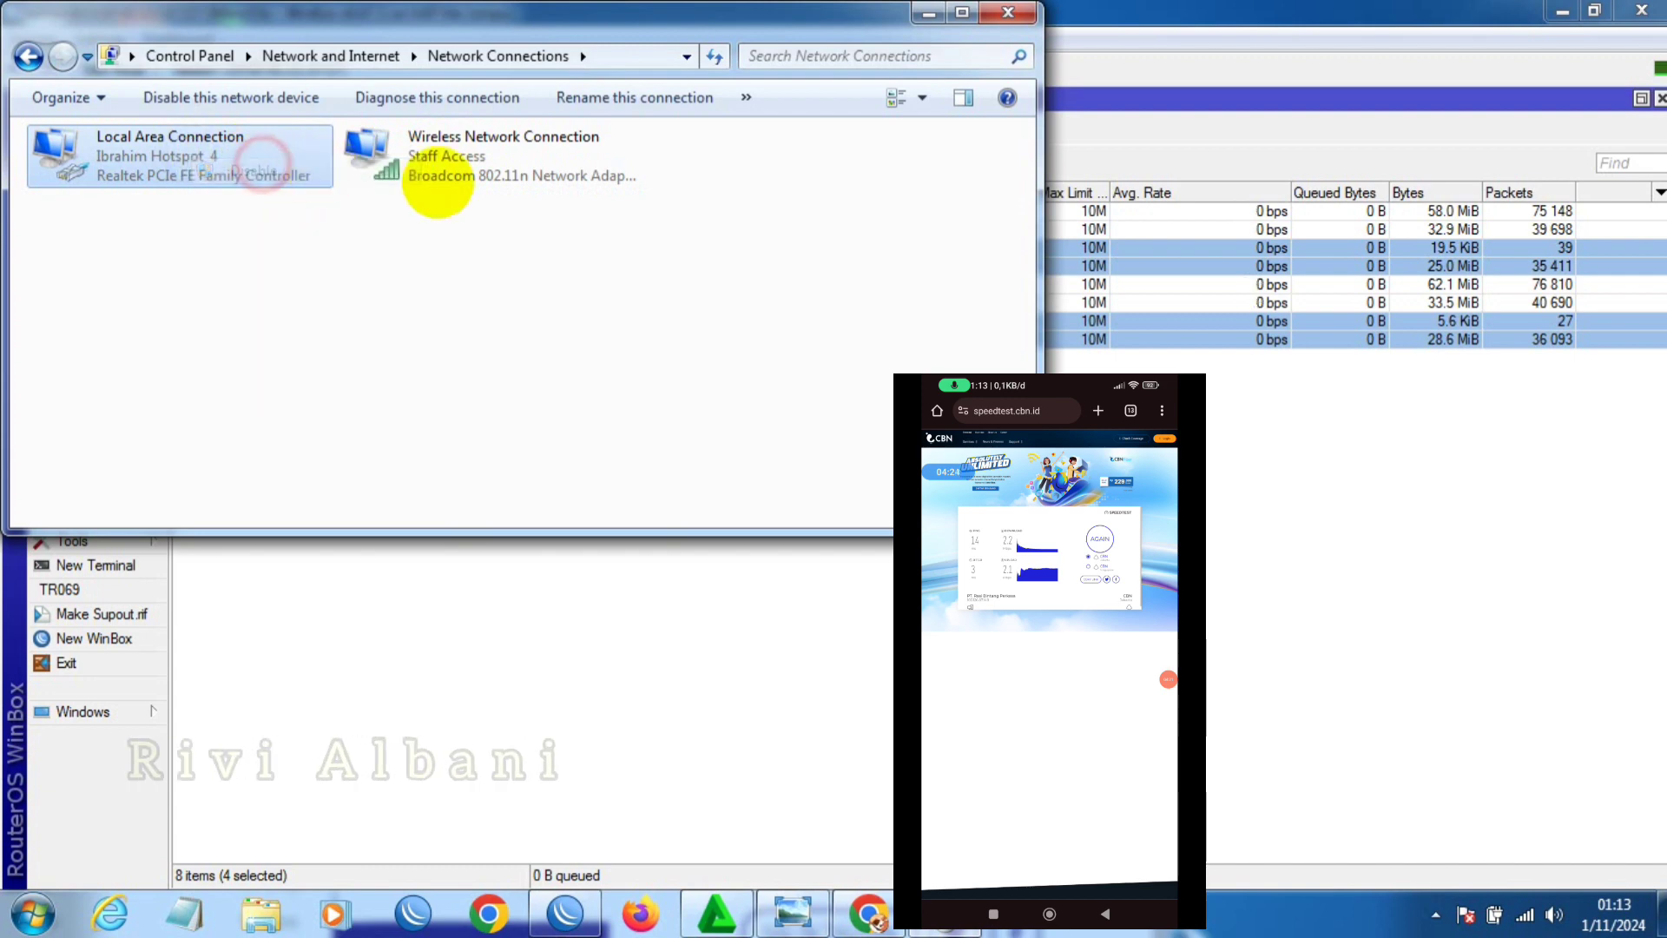
{"action": "left_click", "coordinate": [928, 14]}
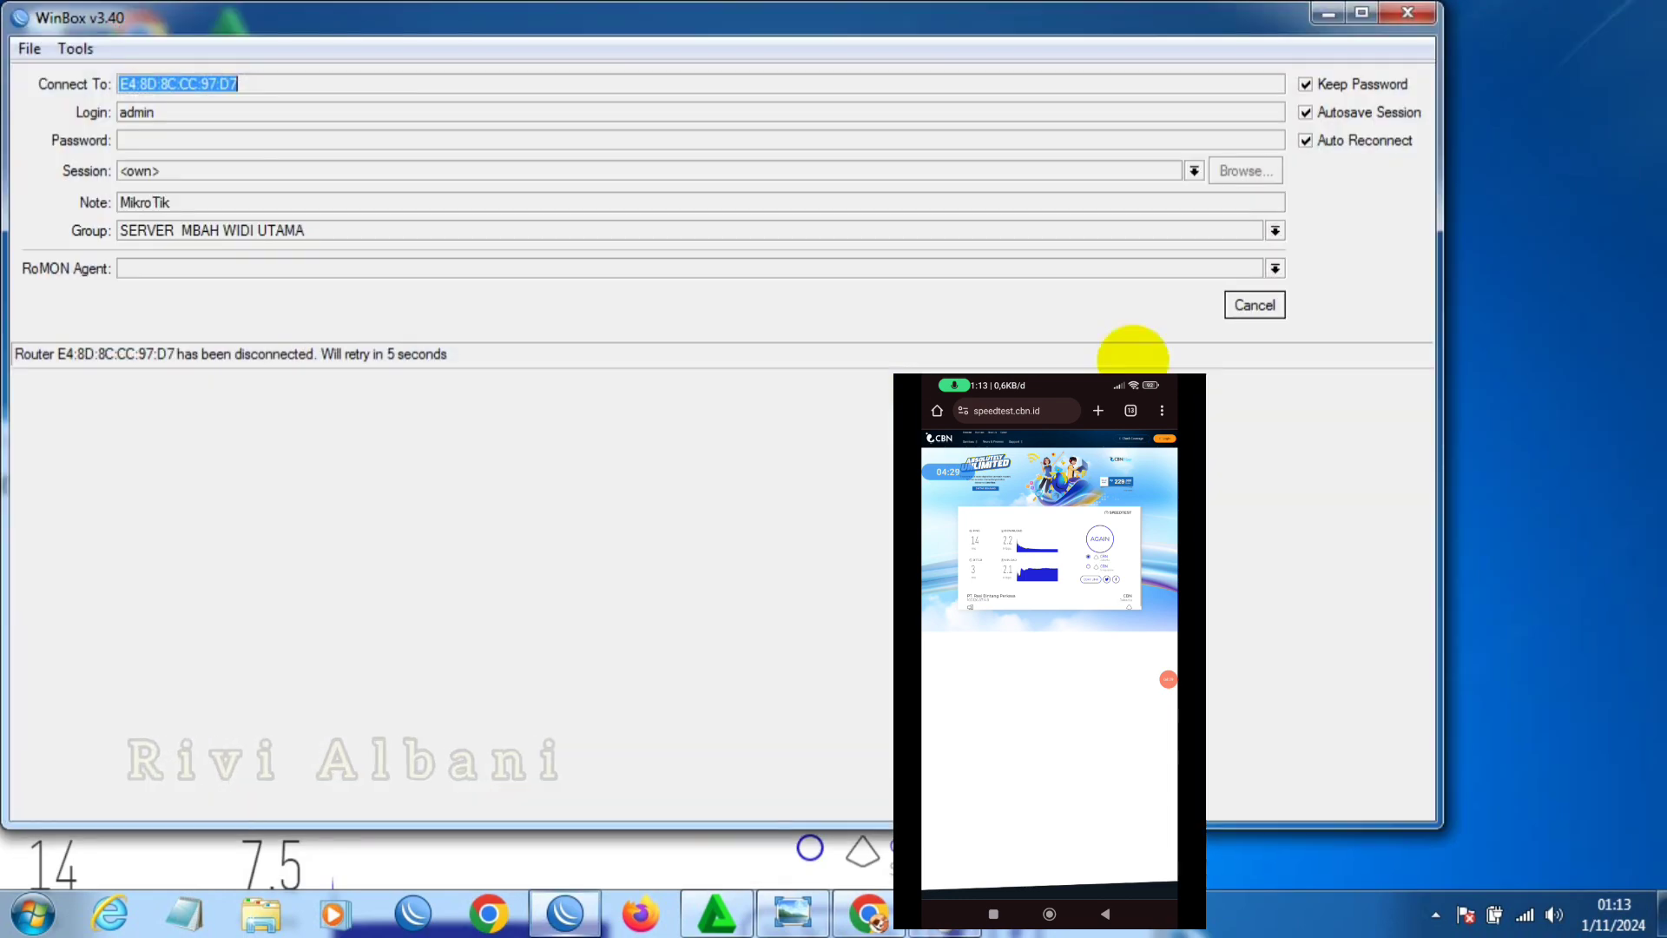
- Cancel WinBox's automatic reconnection to the router and refresh the list of neighbouring routers
{"action": "left_click", "coordinate": [1252, 305]}
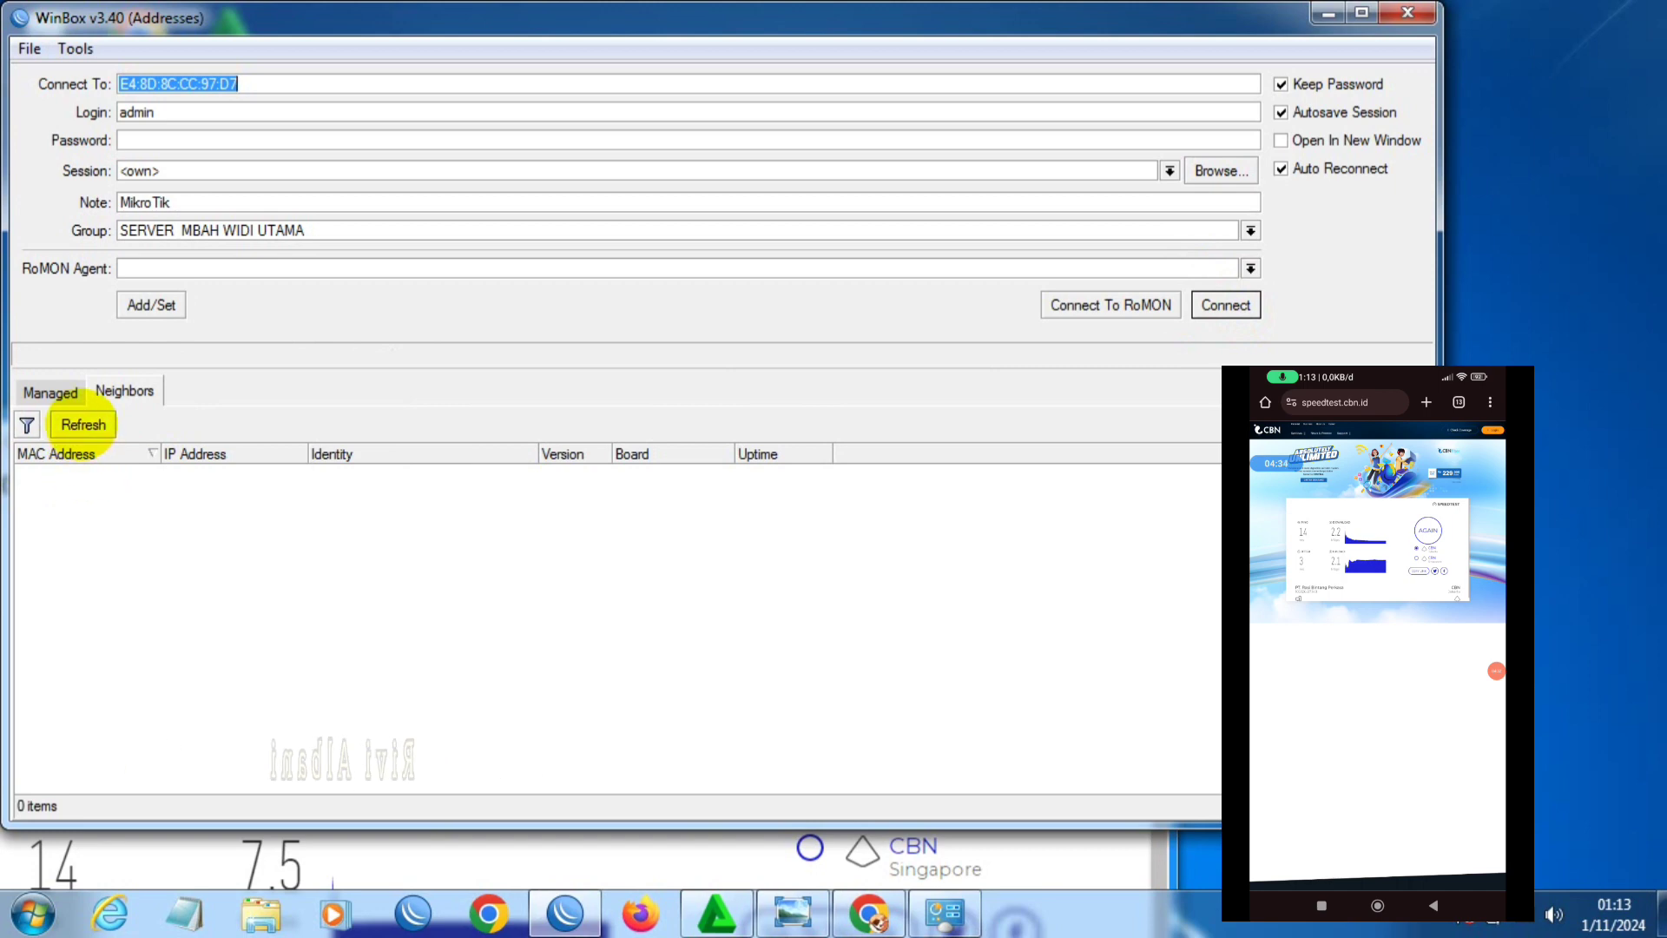
{"action": "left_click", "coordinate": [84, 424]}
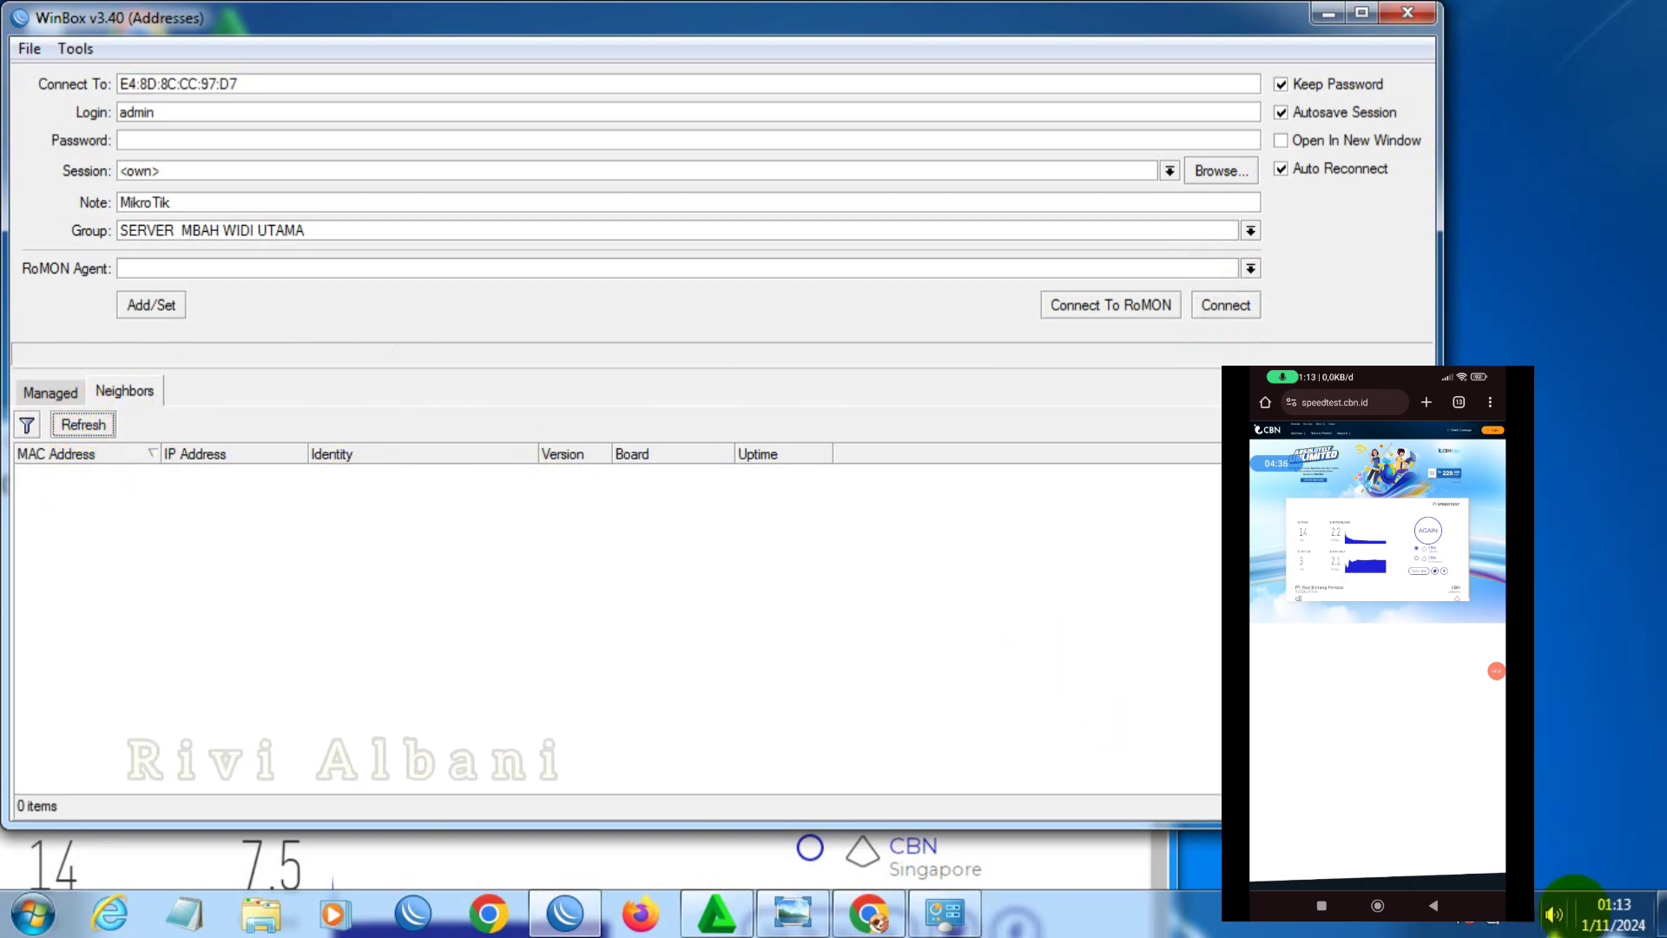
{"action": "left_click", "coordinate": [1528, 914]}
{"action": "left_click", "coordinate": [1528, 914]}
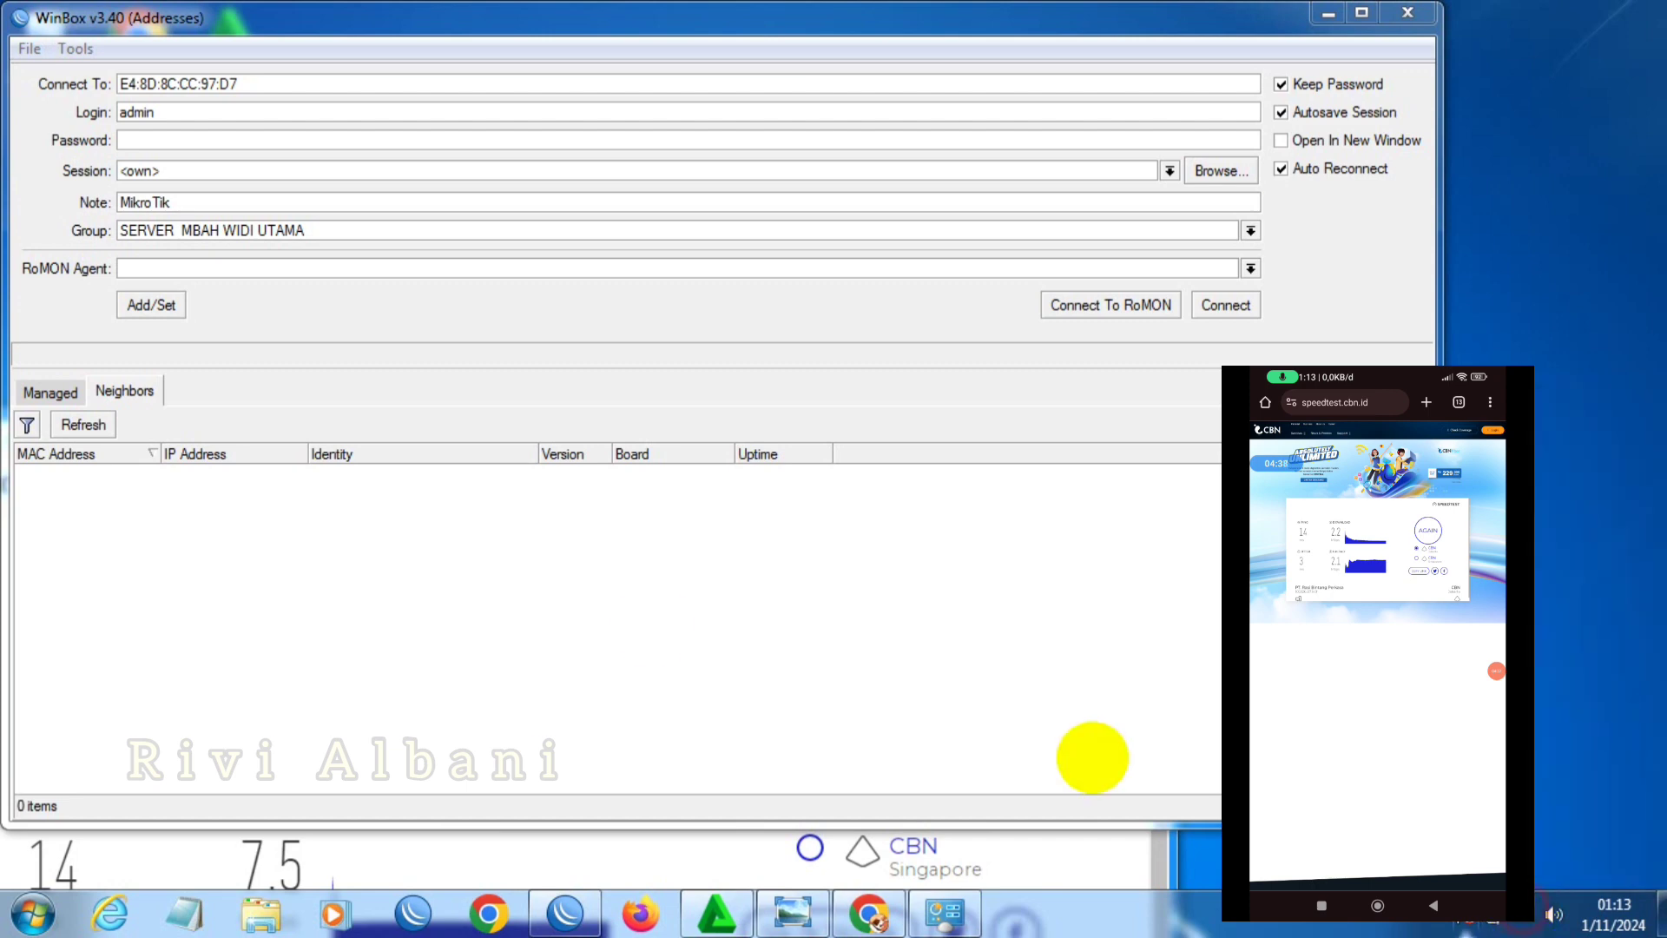
- Connect WinBox to the router at address 192.168.40.1 with the admin login
{"action": "left_click_drag", "start_coordinate": [256, 76], "coordinate": [59, 65]}
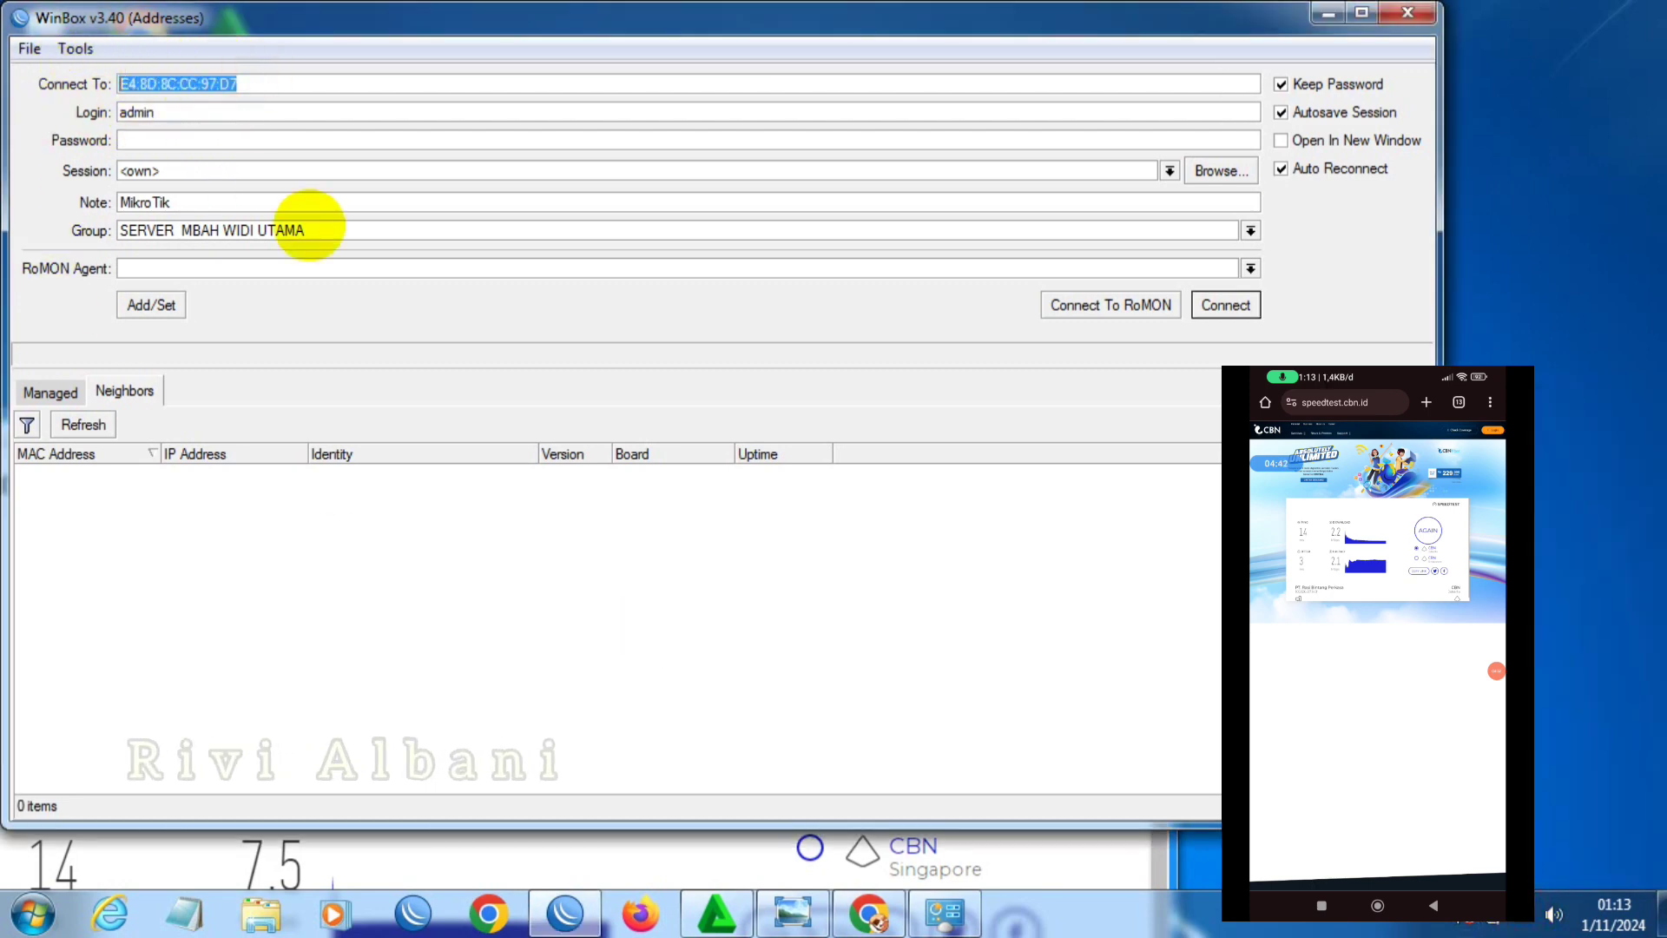
{"action": "type", "text": "1"}
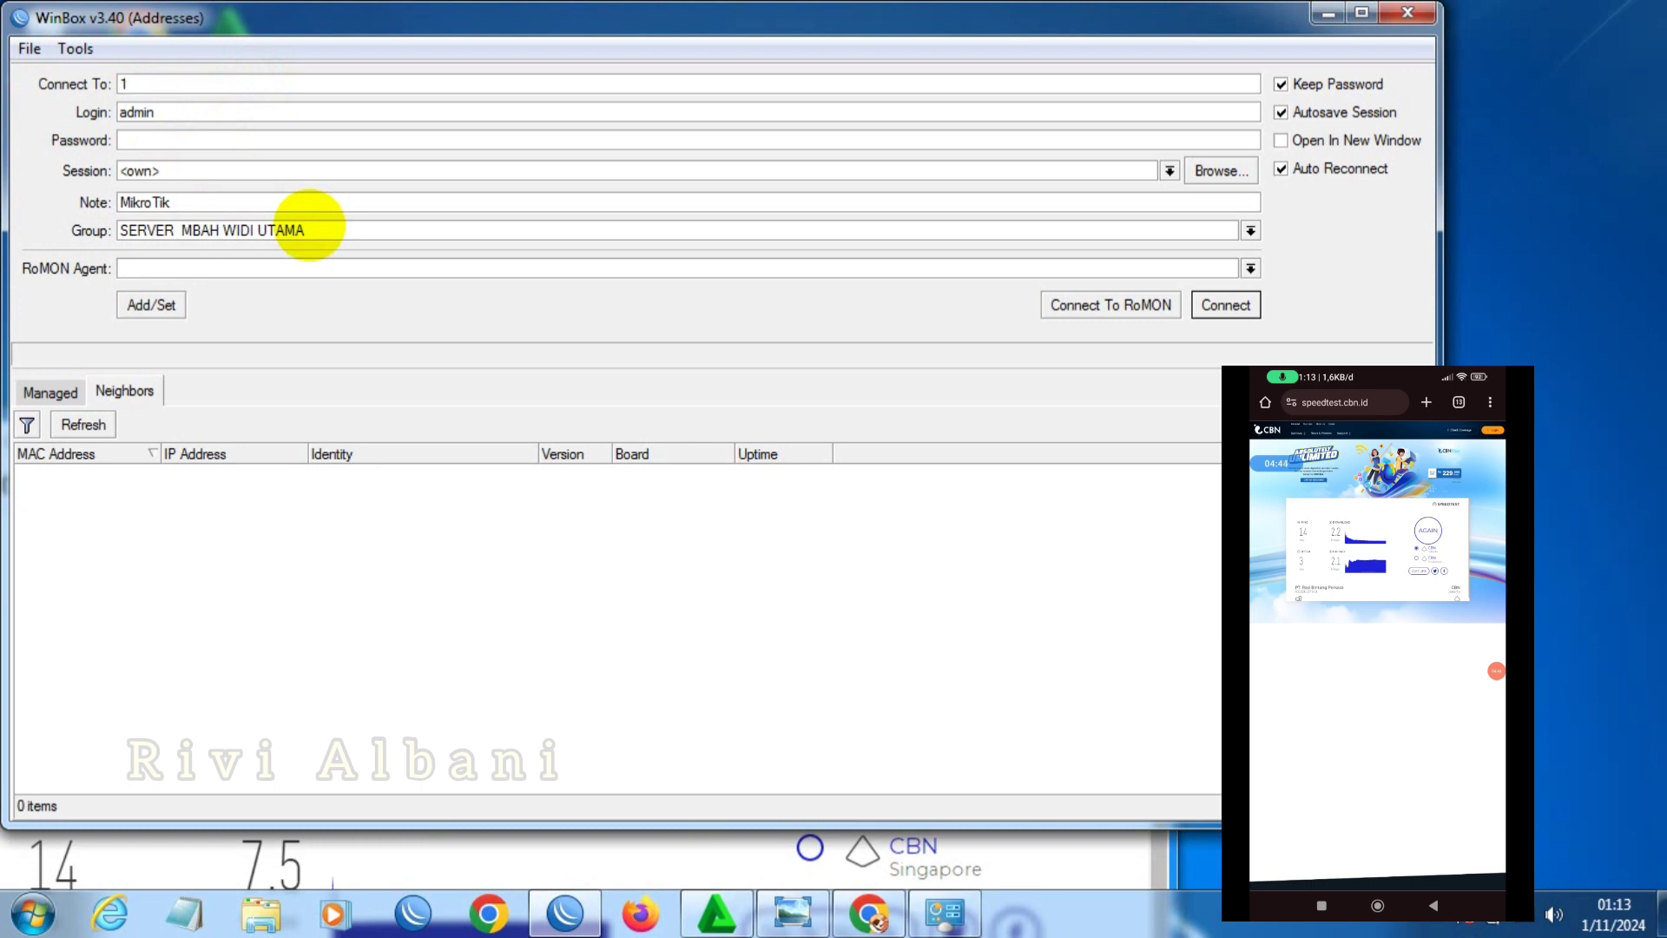
{"action": "type", "text": "92.1"}
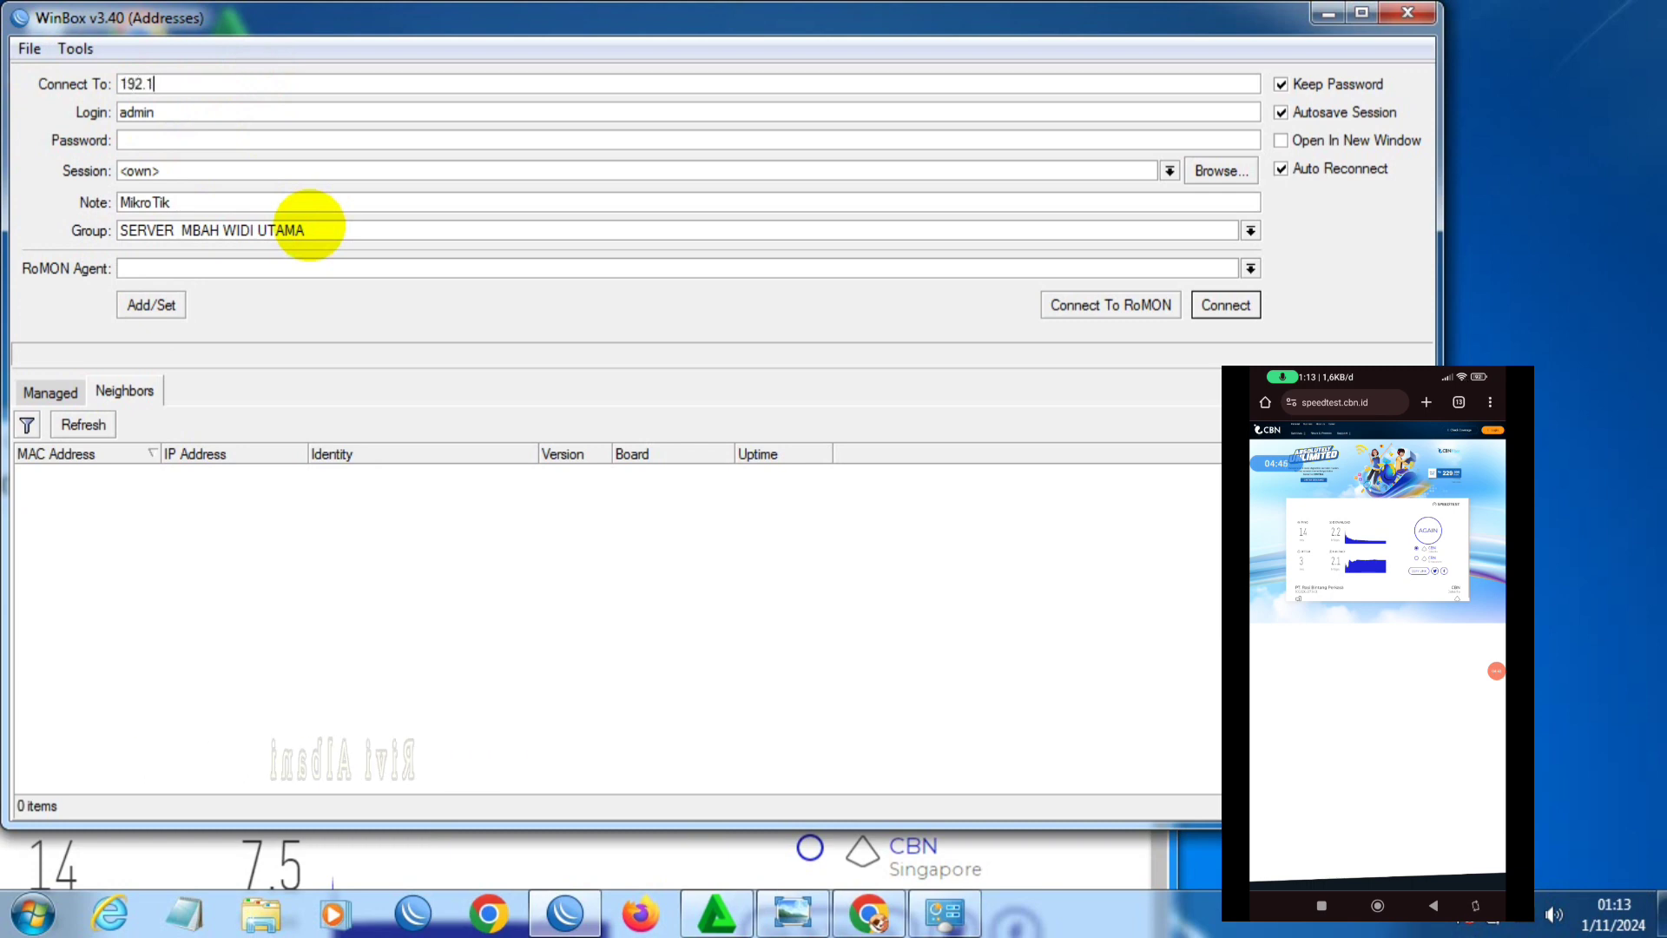
{"action": "type", "text": "55"}
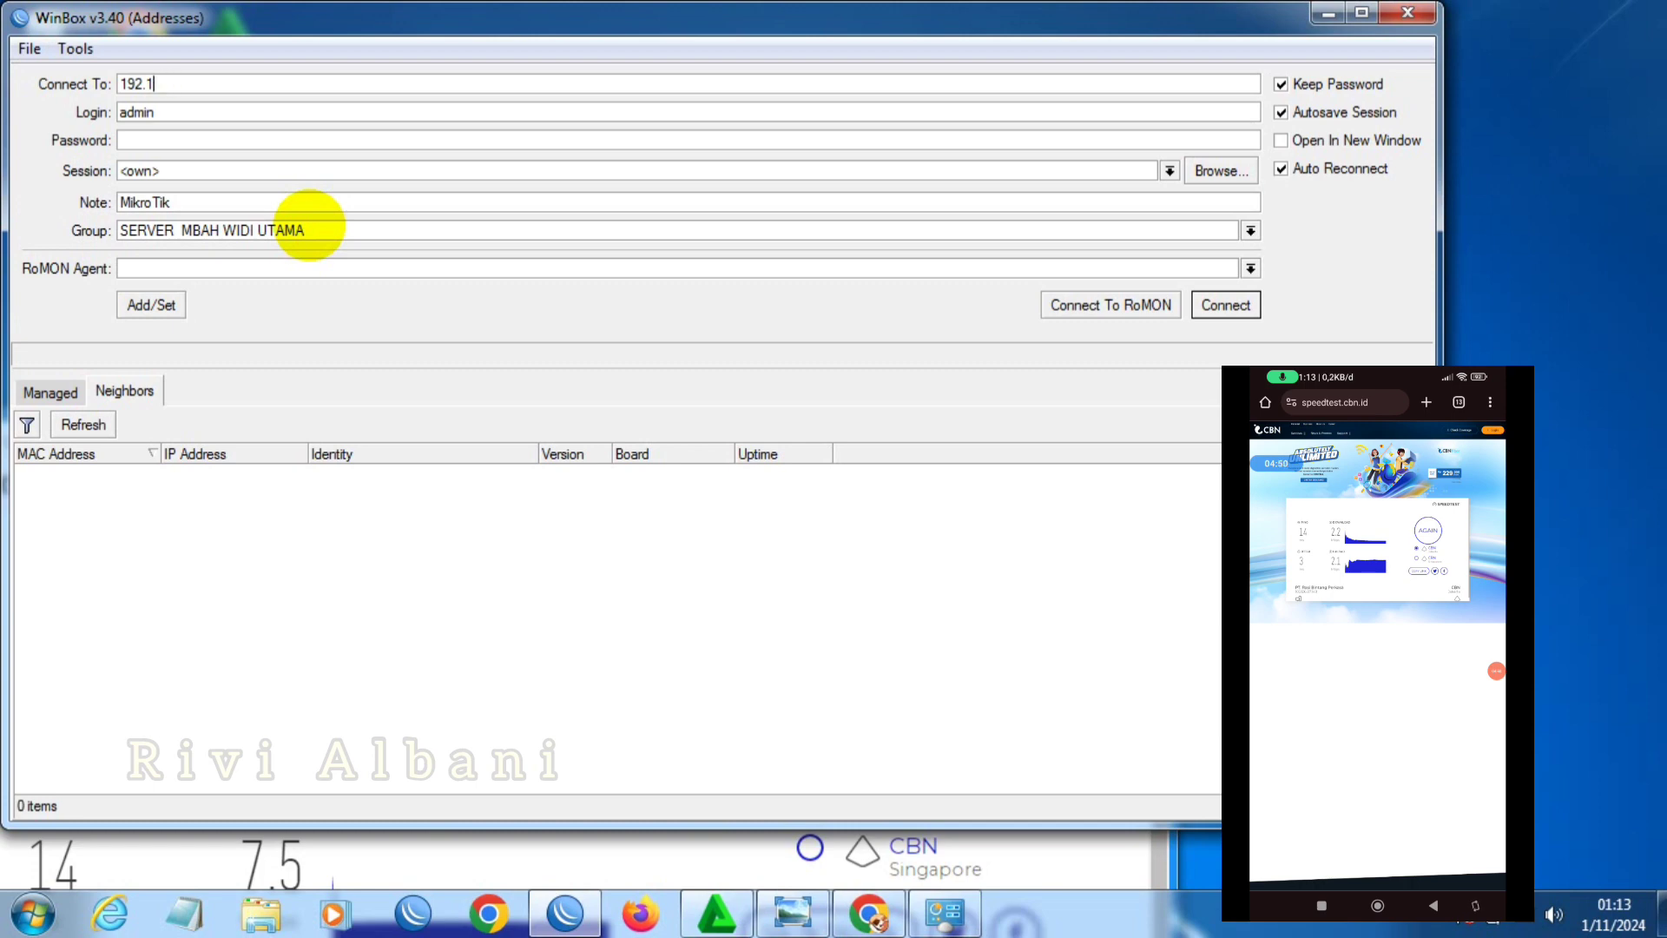
{"action": "type", "text": "8."}
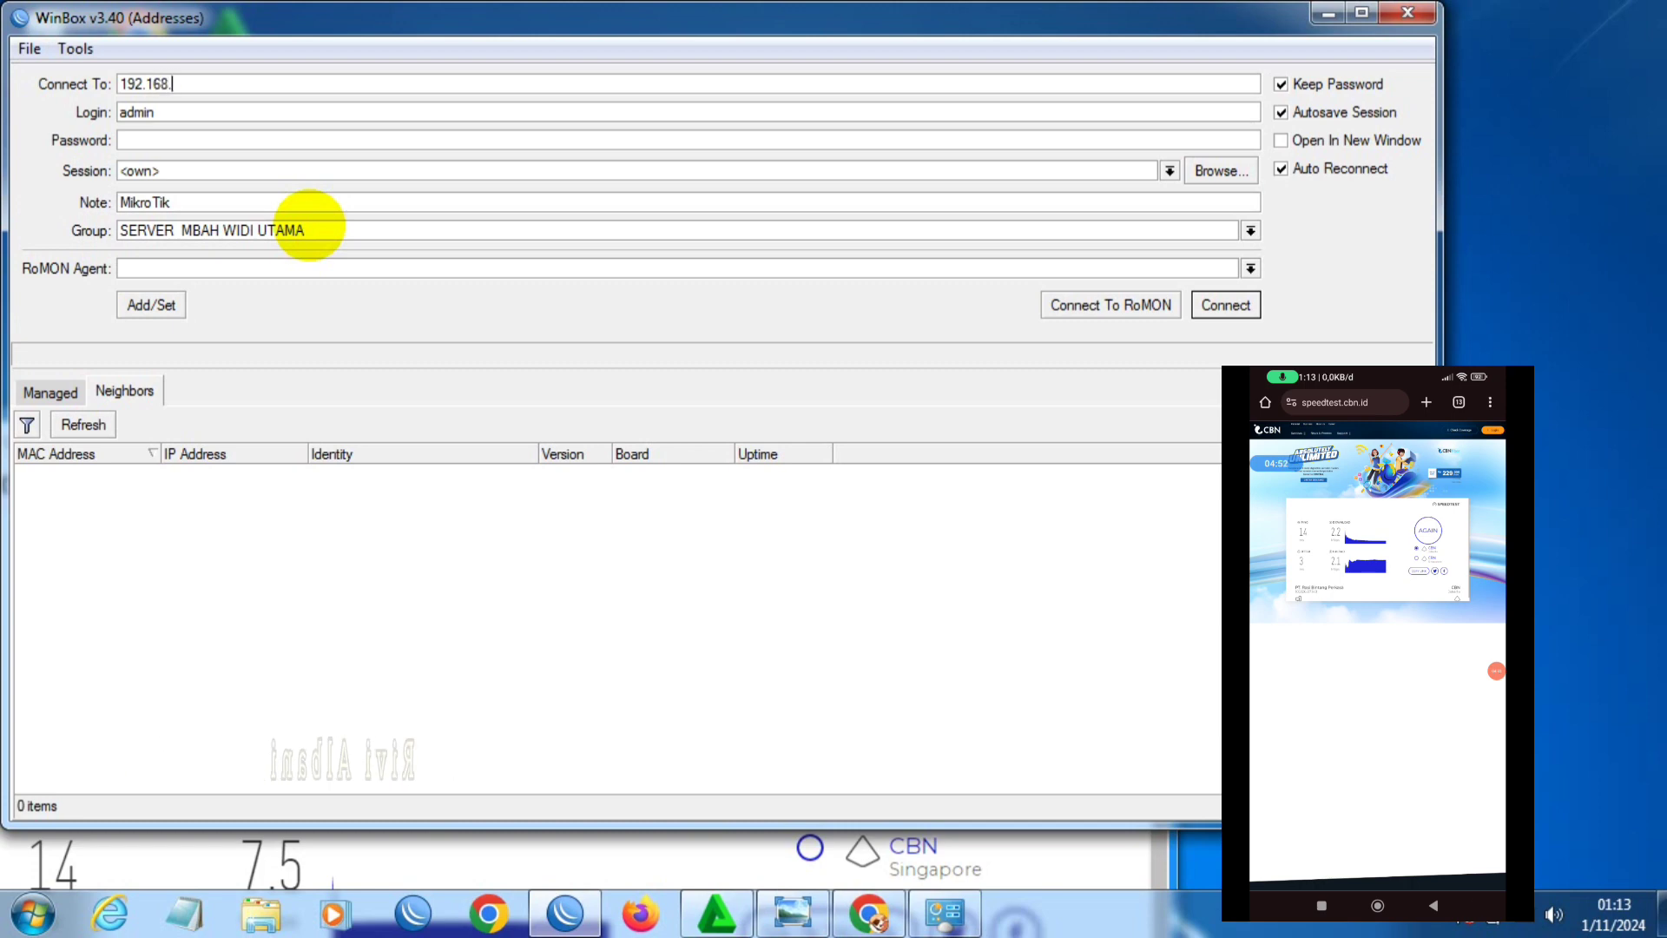
{"action": "type", "text": "40.1"}
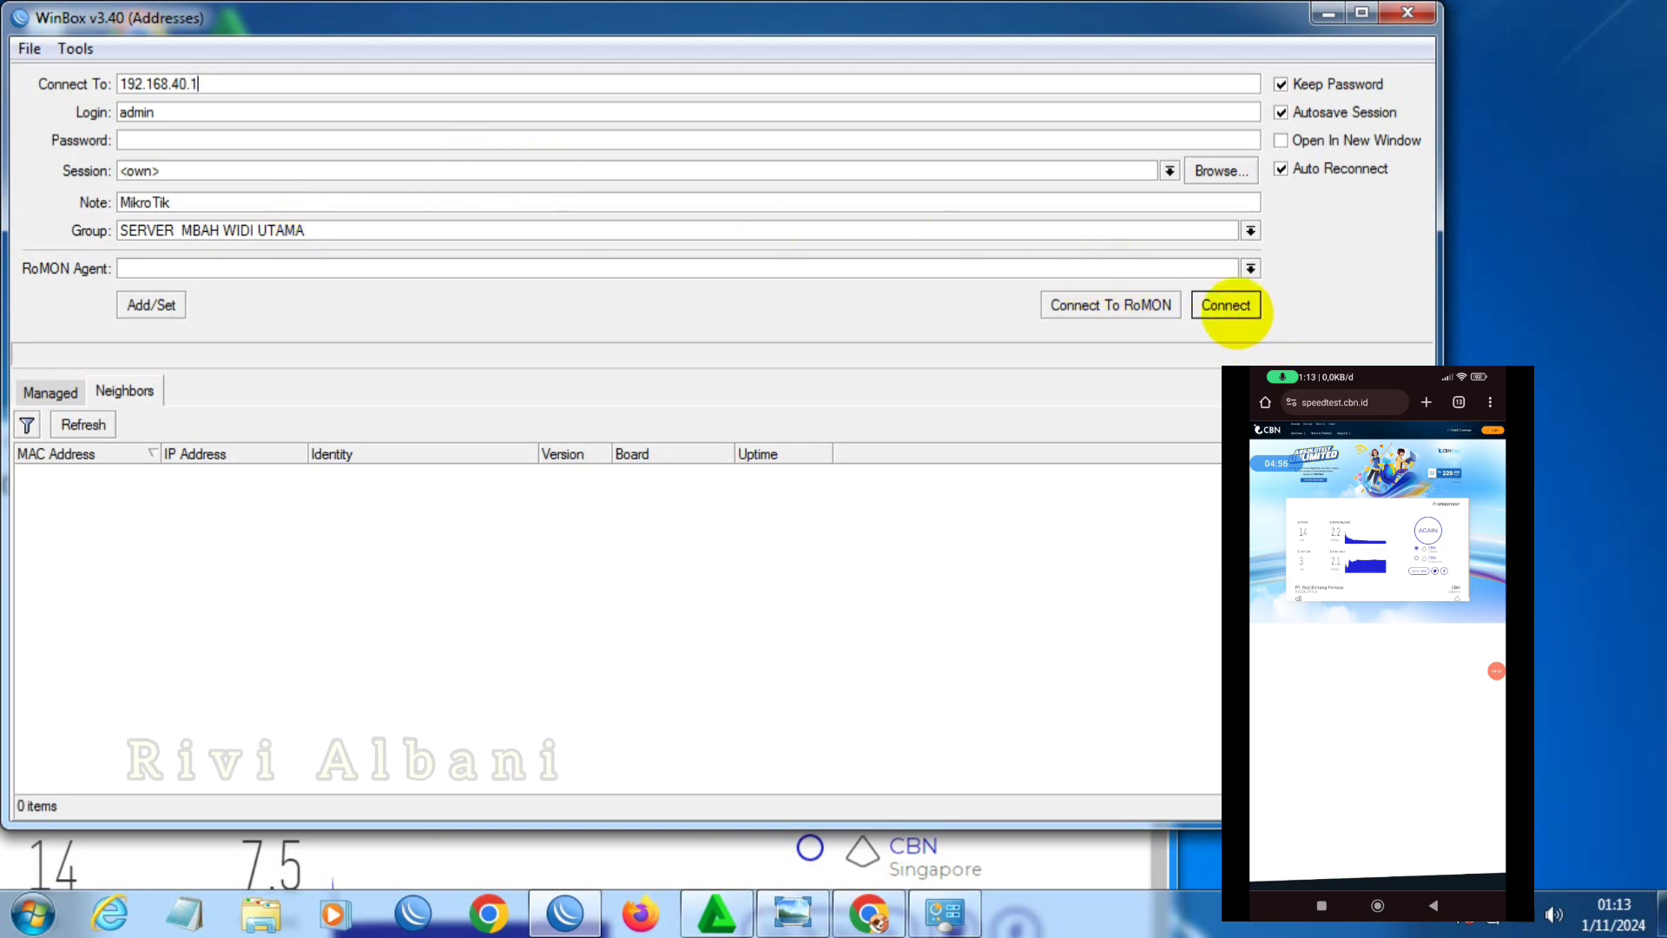
{"action": "left_click", "coordinate": [1225, 306]}
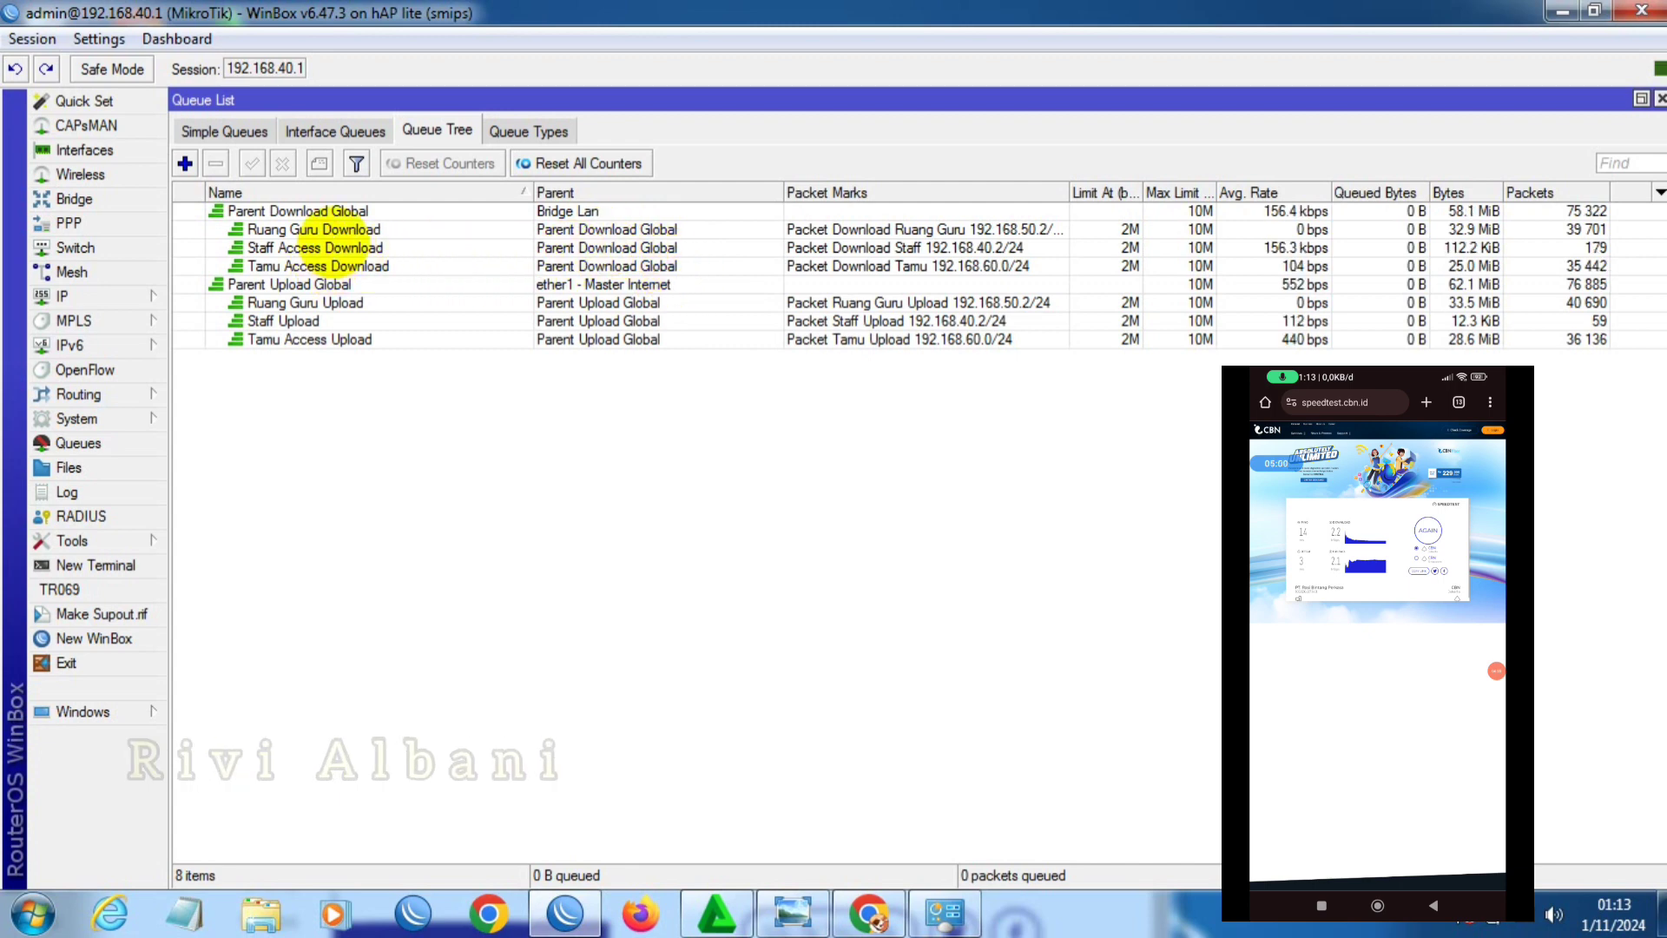
- Highlight the Staff and Tamu queues under both the download and upload parents in the queue tree
{"action": "left_click", "coordinate": [331, 246]}
{"action": "left_click", "coordinate": [326, 265], "text": "ctrl"}
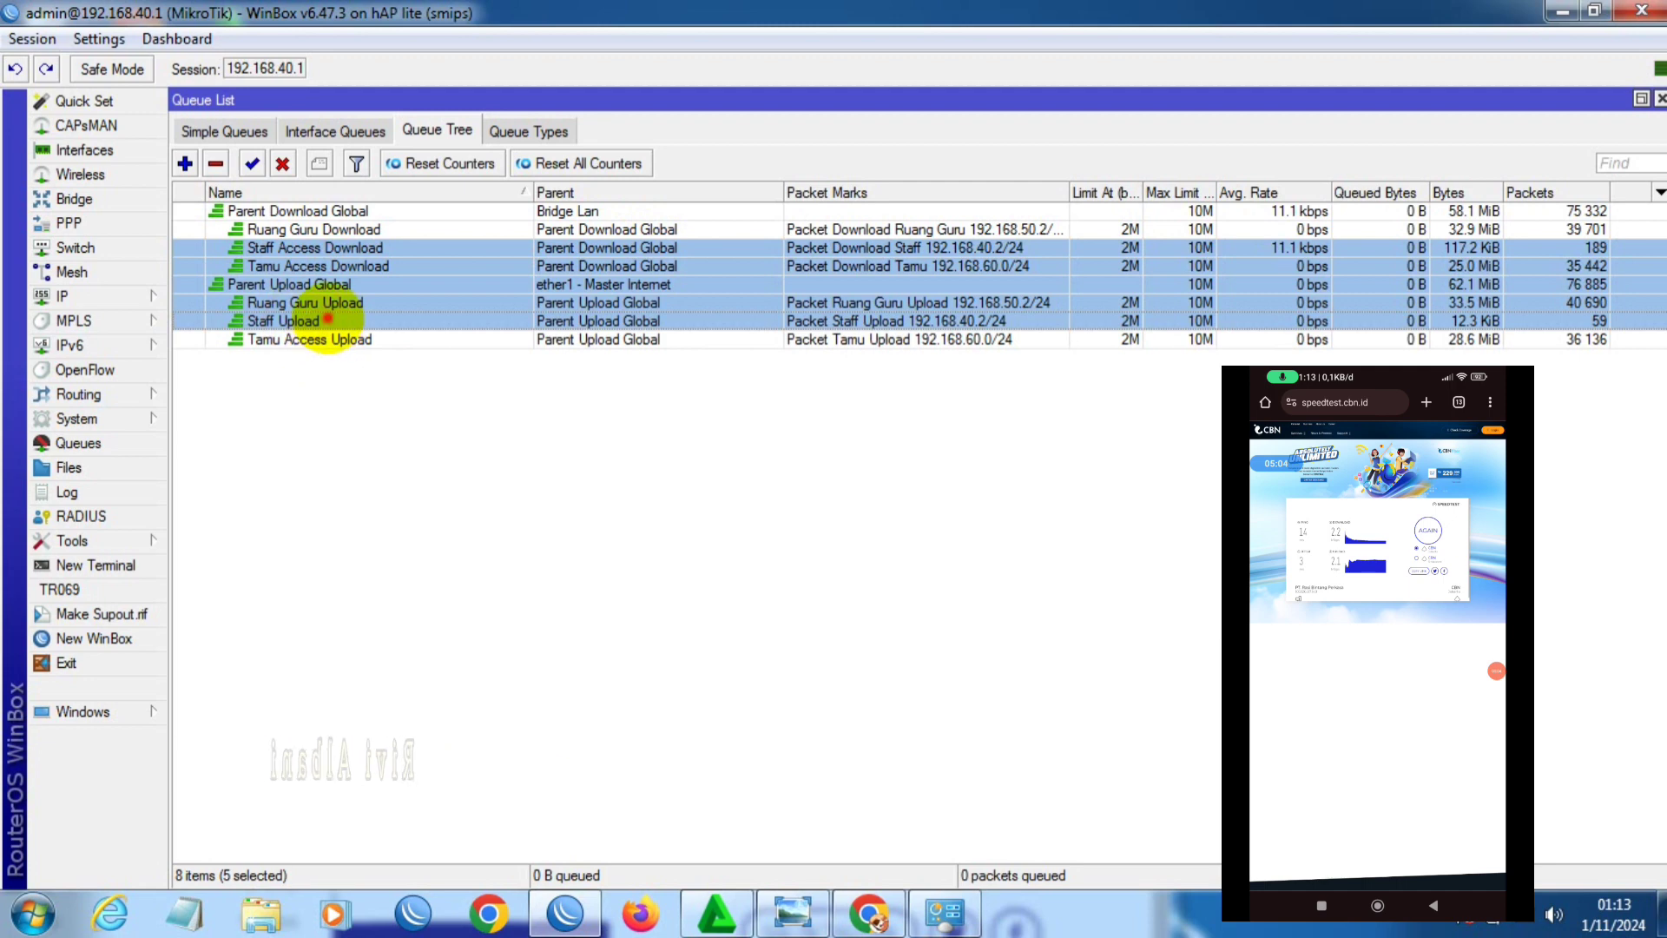
{"action": "left_click", "coordinate": [297, 321]}
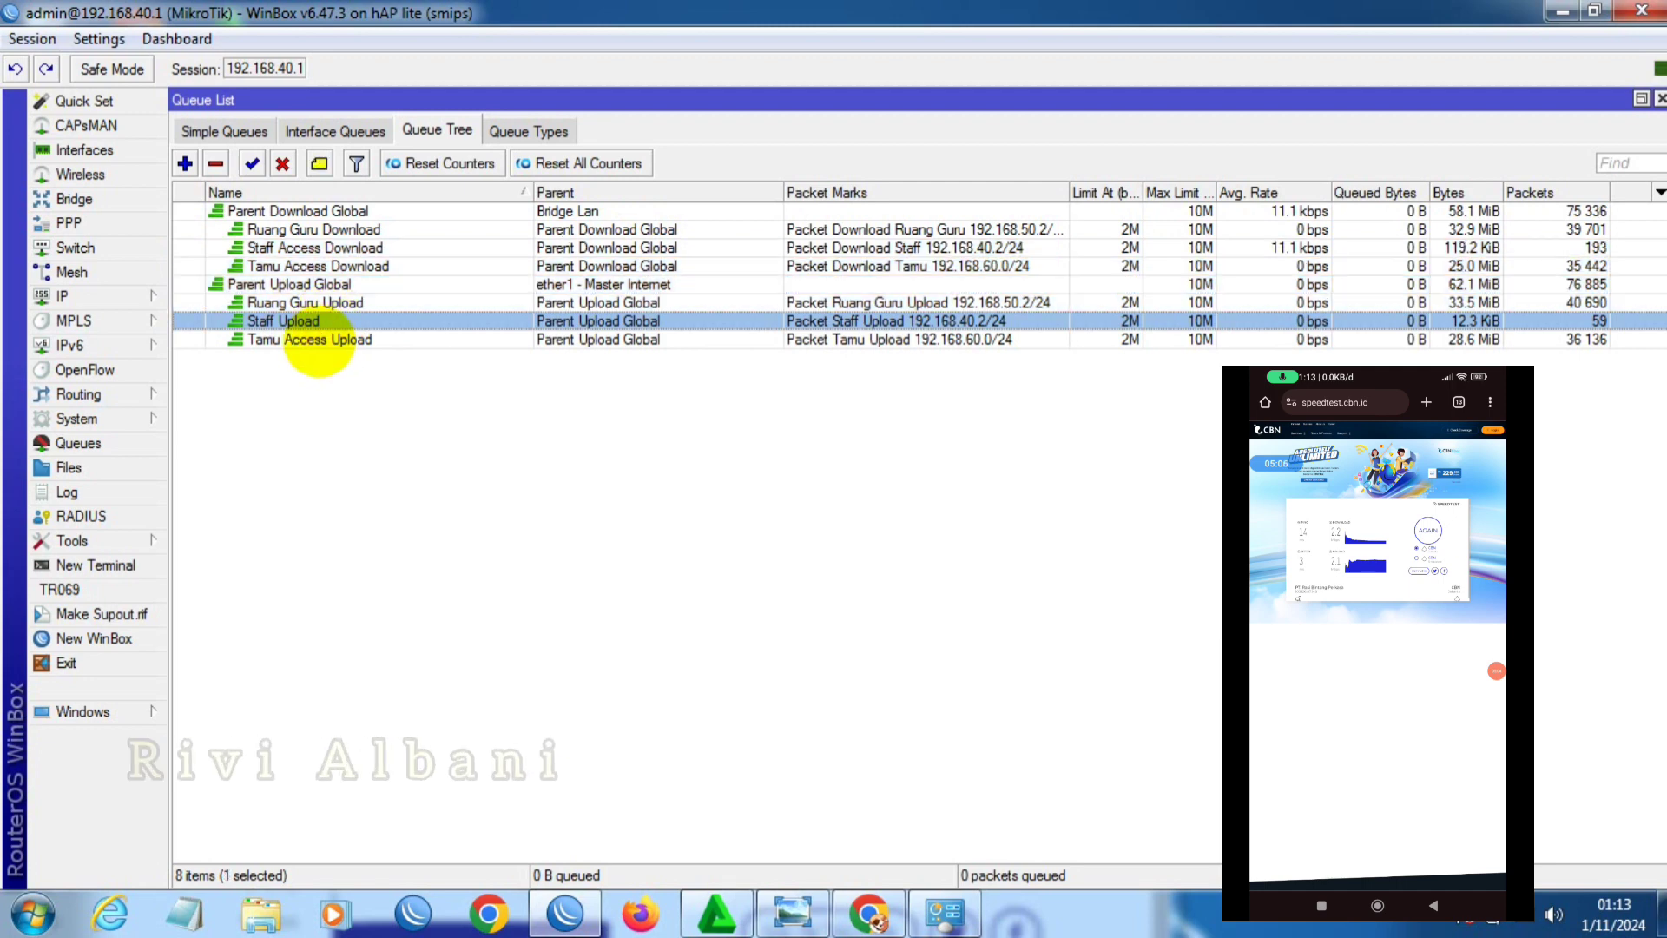
{"action": "left_click", "coordinate": [319, 341], "text": "ctrl"}
{"action": "left_click", "coordinate": [343, 266], "text": "ctrl"}
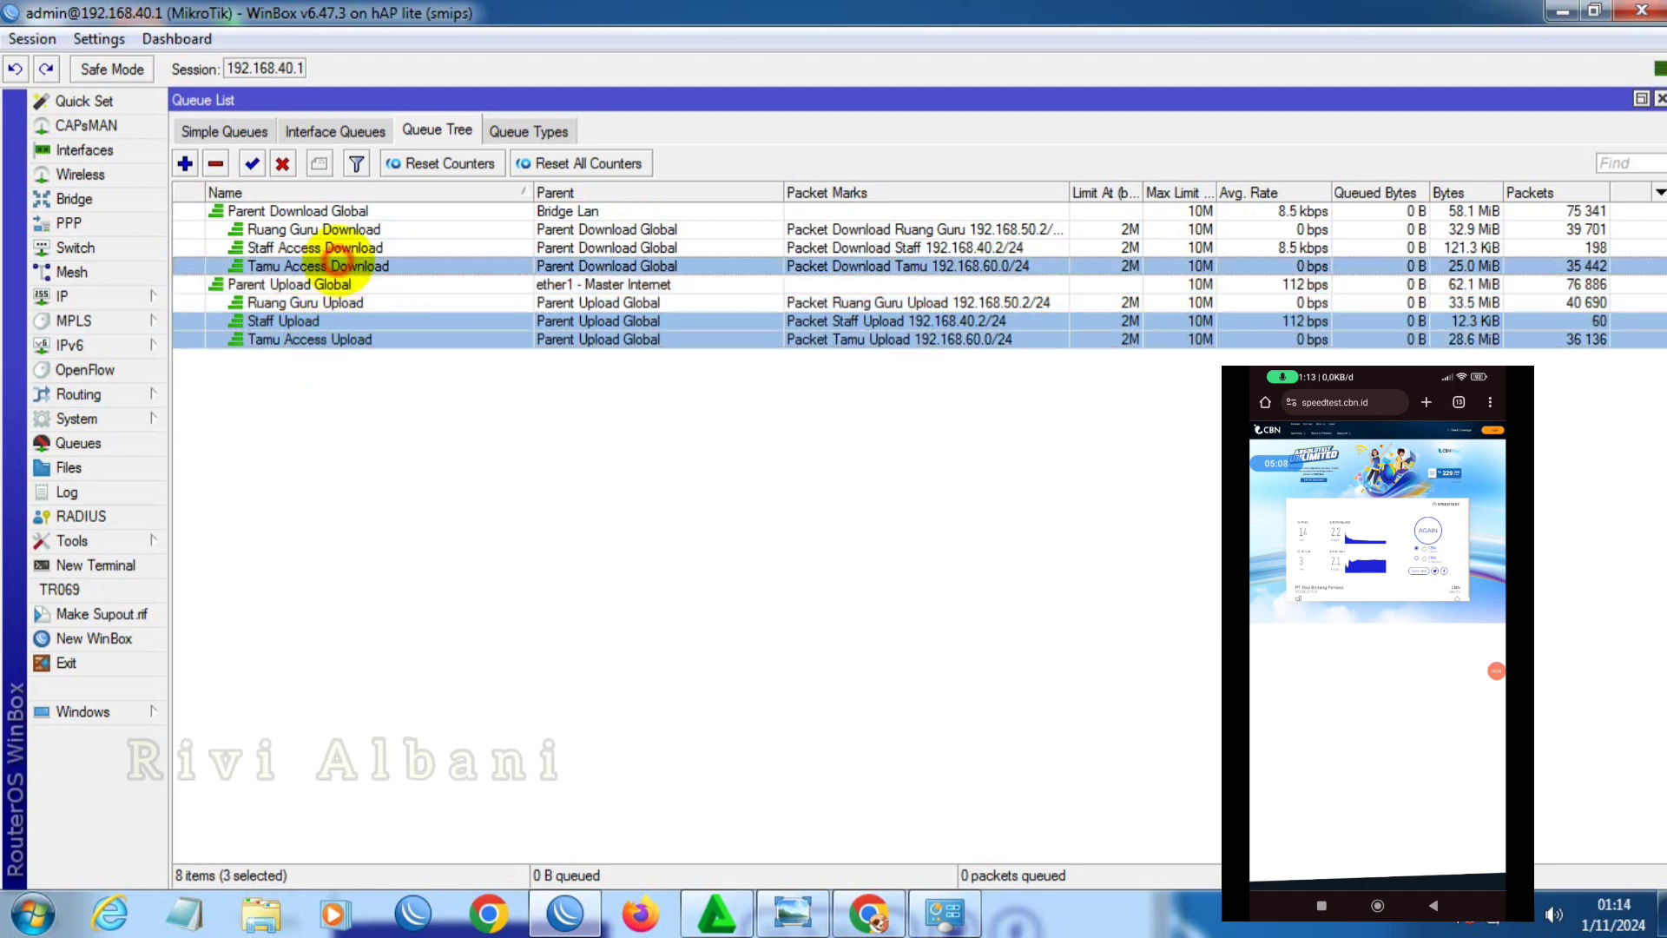
{"action": "left_click", "coordinate": [352, 248], "text": "ctrl"}
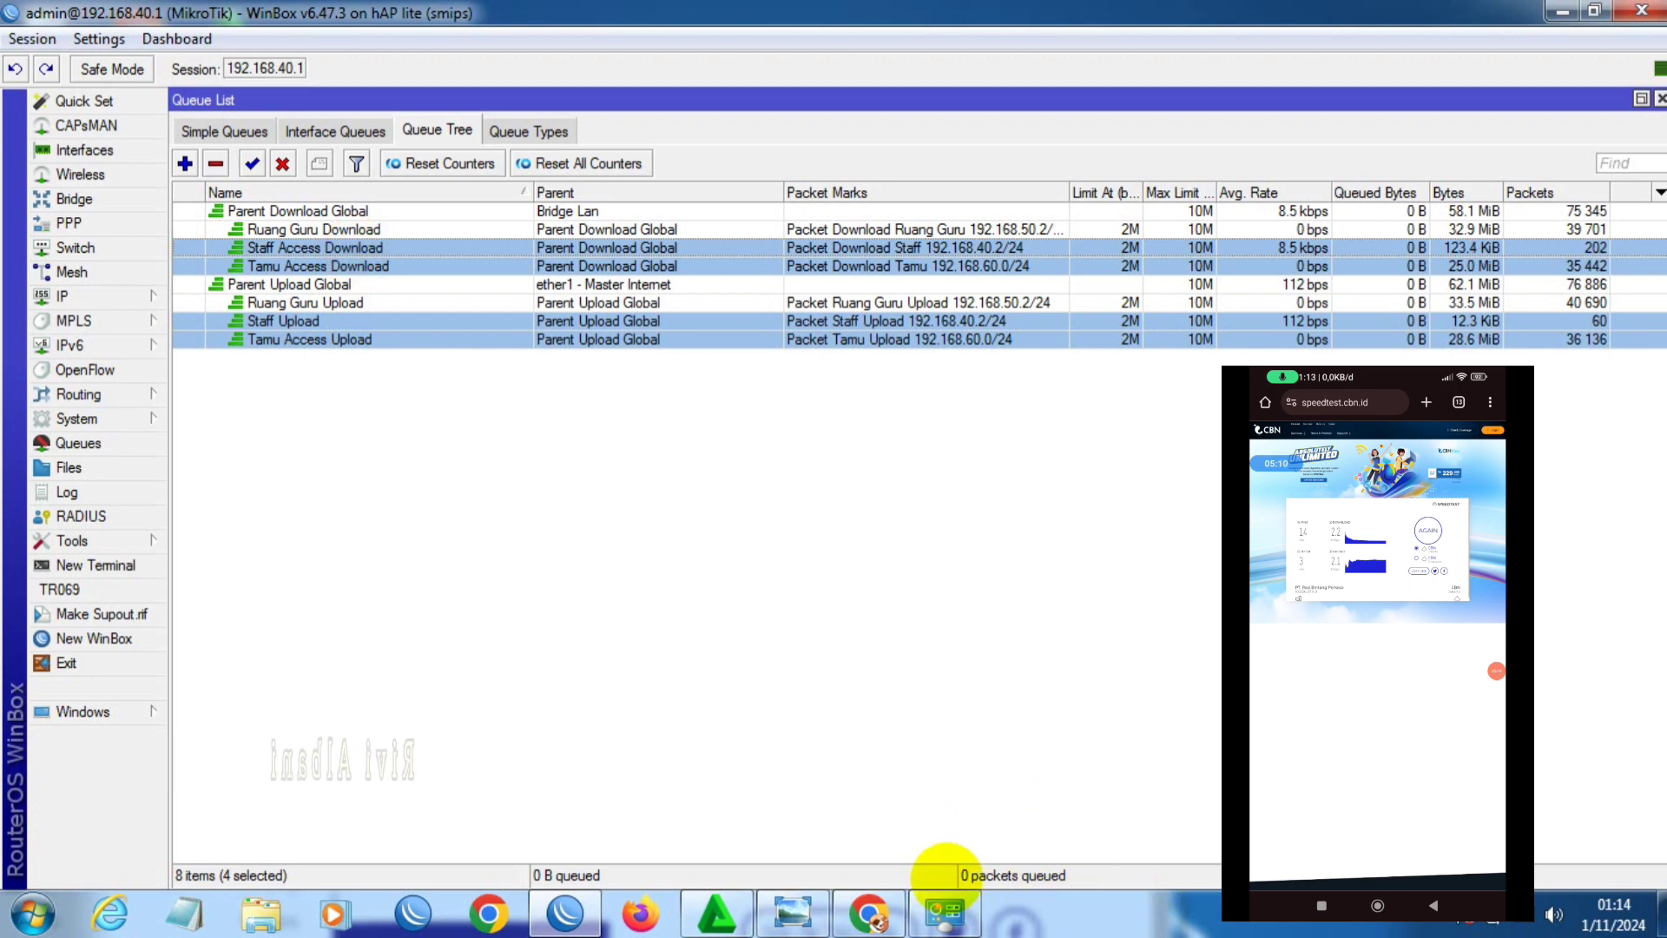
- Switch to Chrome and run the CBN speed test twice over the Staff connection, keeping the queue rates in view
{"action": "left_click", "coordinate": [867, 912]}
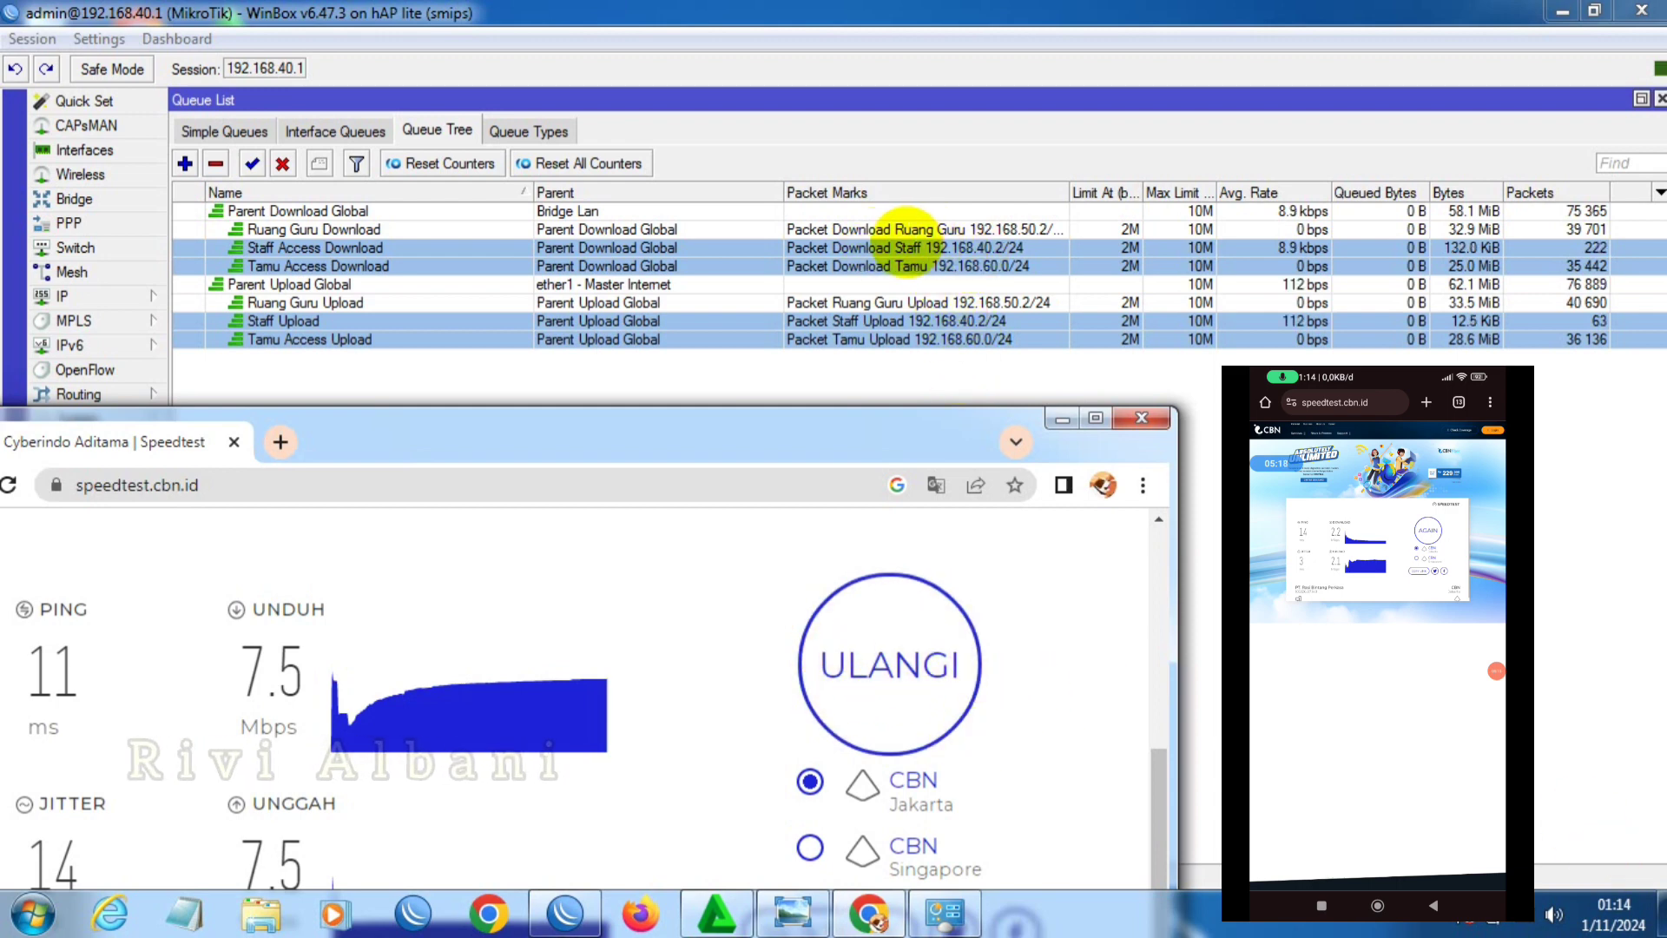
{"action": "left_click", "coordinate": [930, 625]}
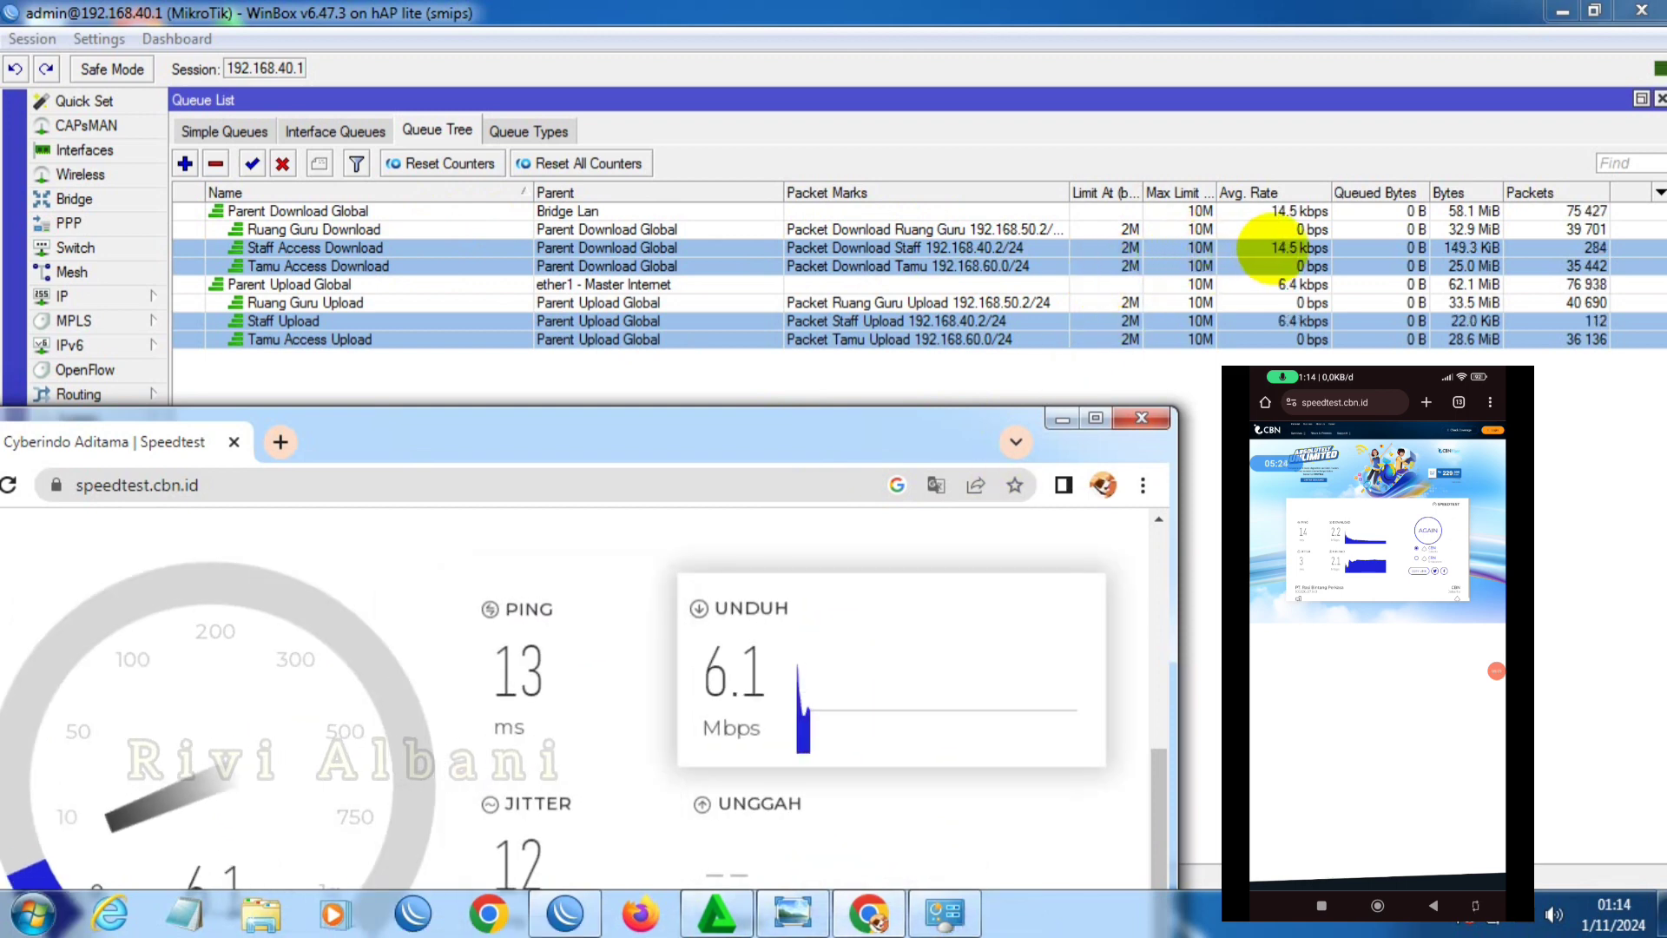
{"action": "left_click_drag", "start_coordinate": [794, 441], "coordinate": [819, 409]}
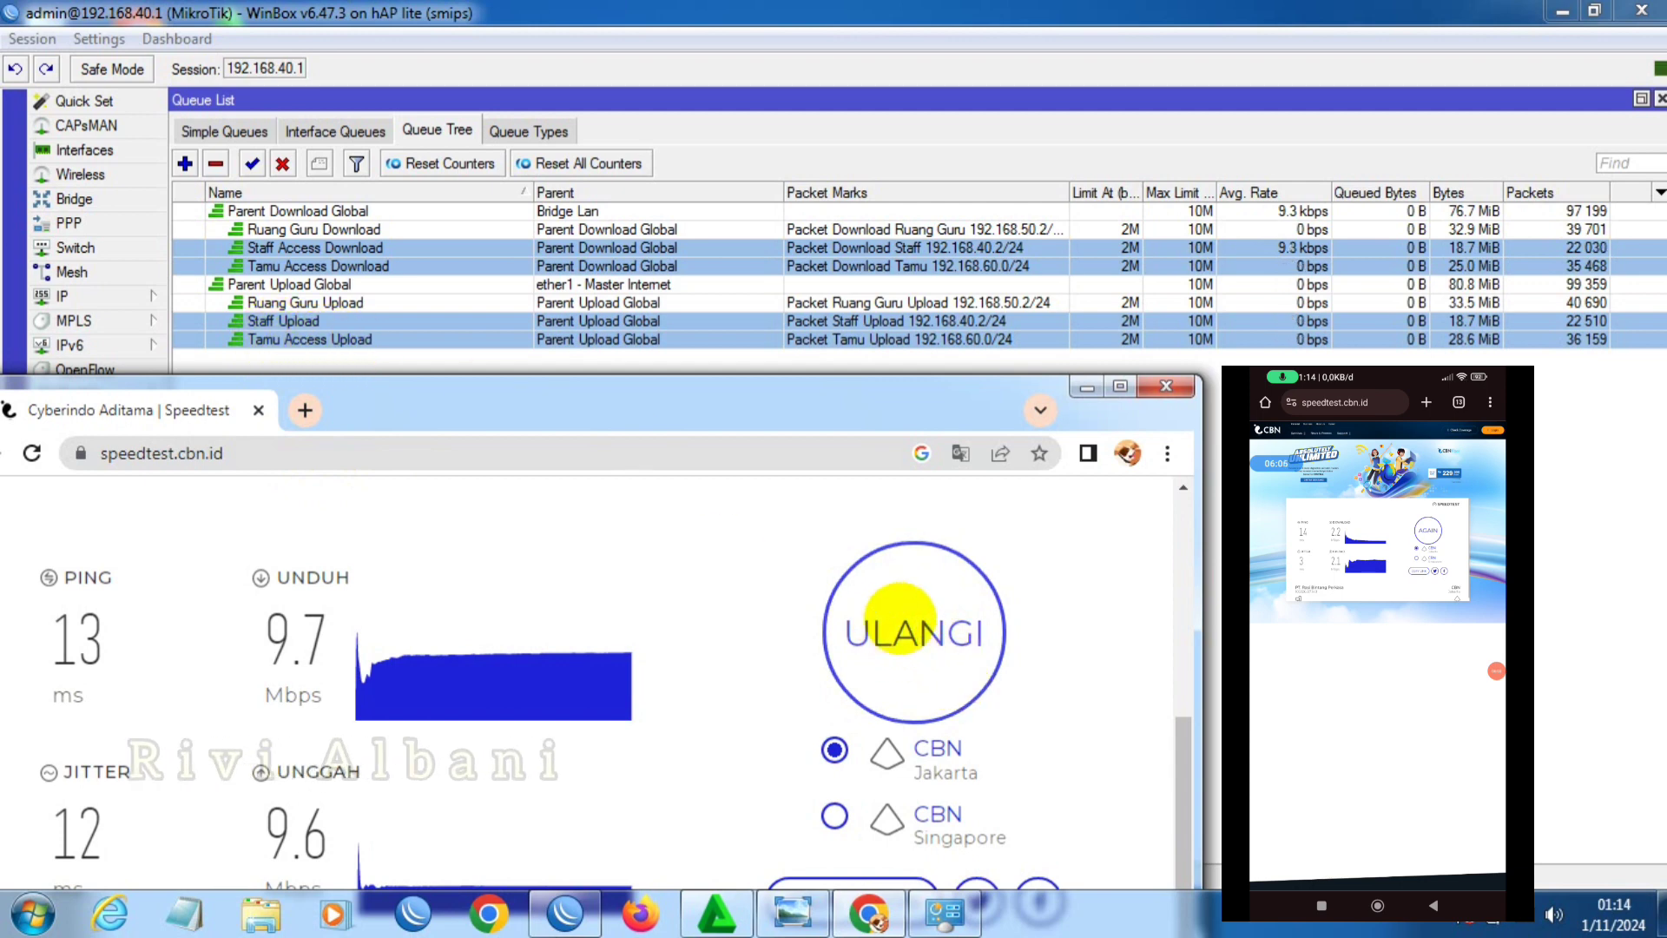
{"action": "left_click", "coordinate": [905, 618]}
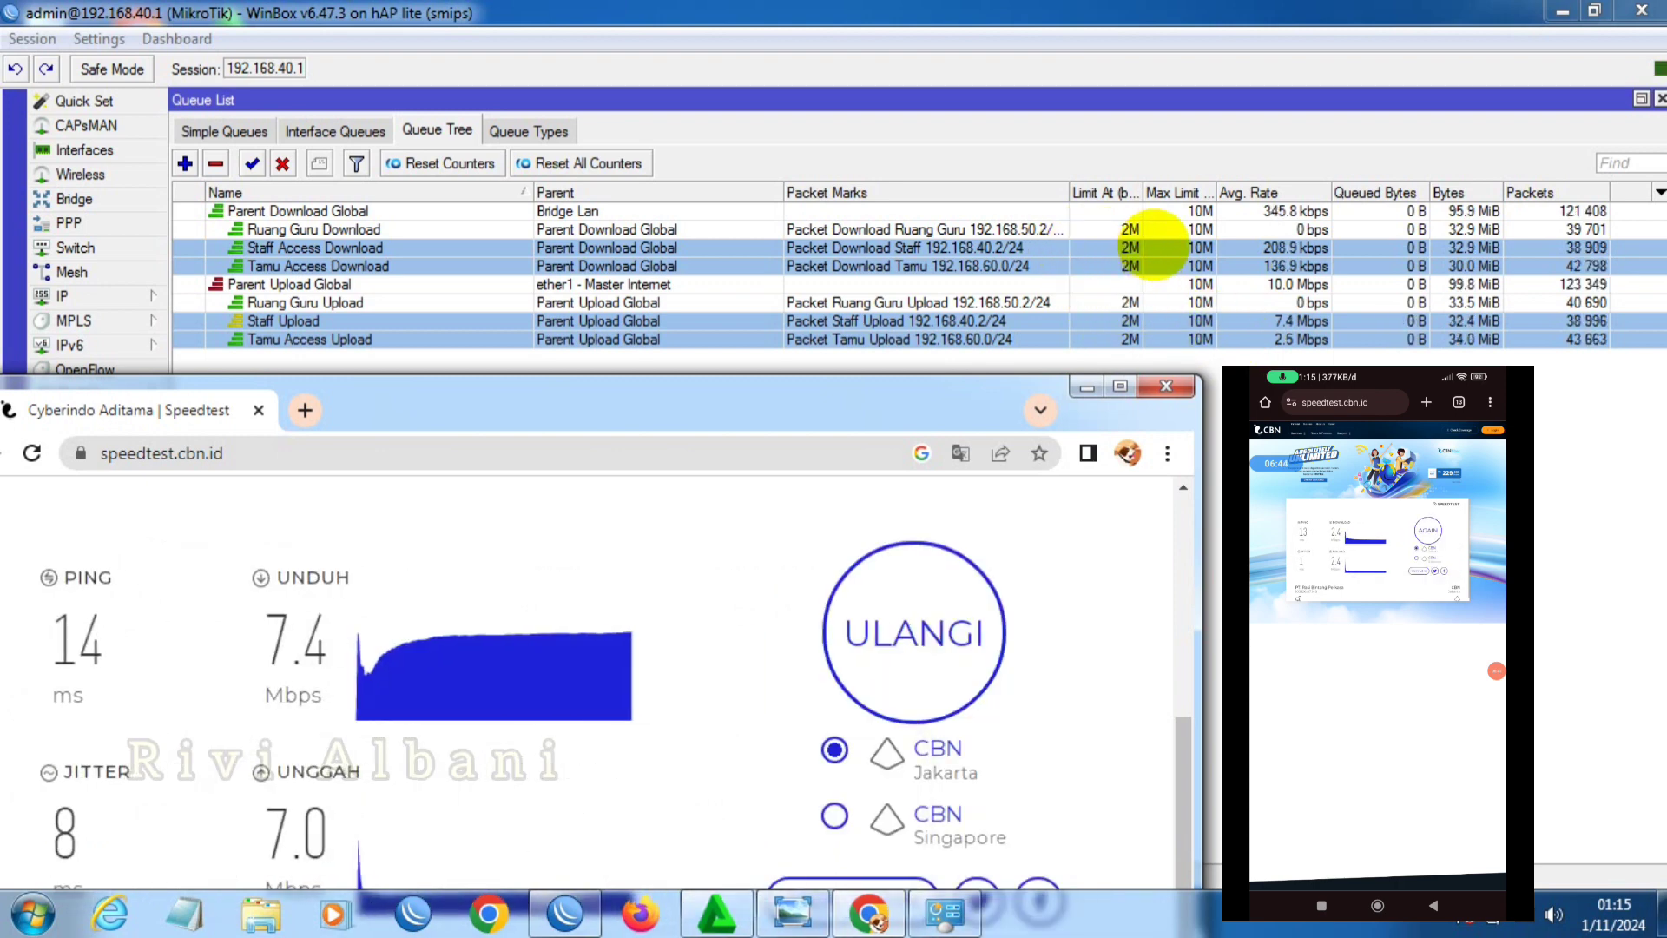
- Set the priority of the Staff Access Download queue to 4 in WinBox
{"action": "double_click", "coordinate": [1154, 247]}
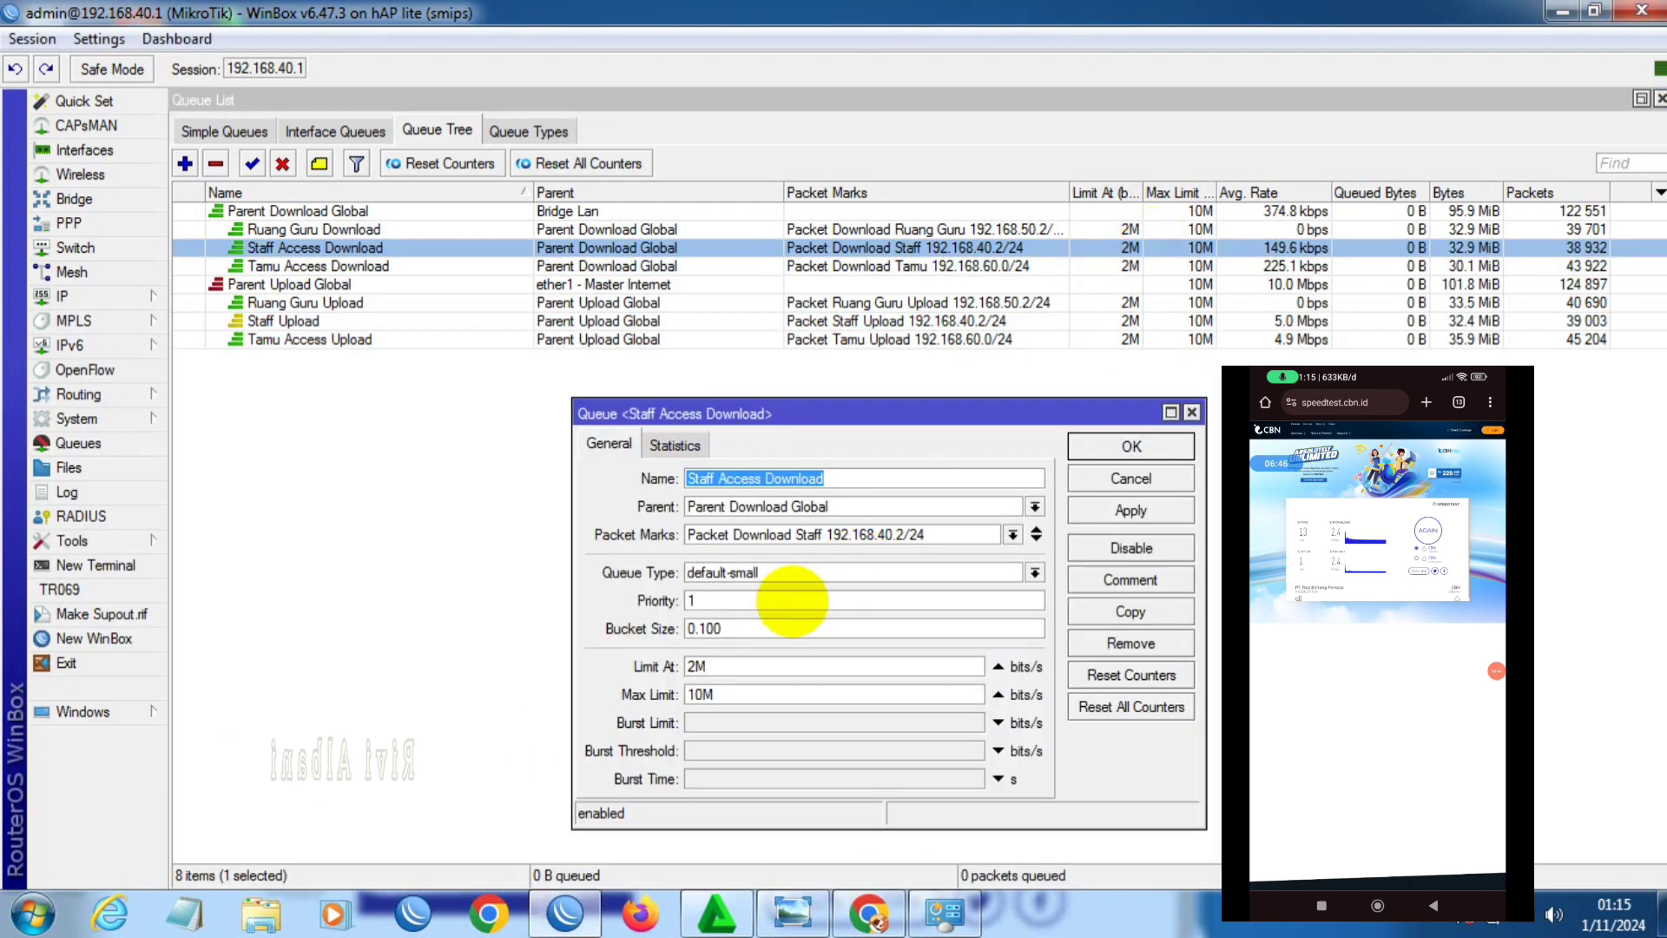
{"action": "double_click", "coordinate": [730, 600]}
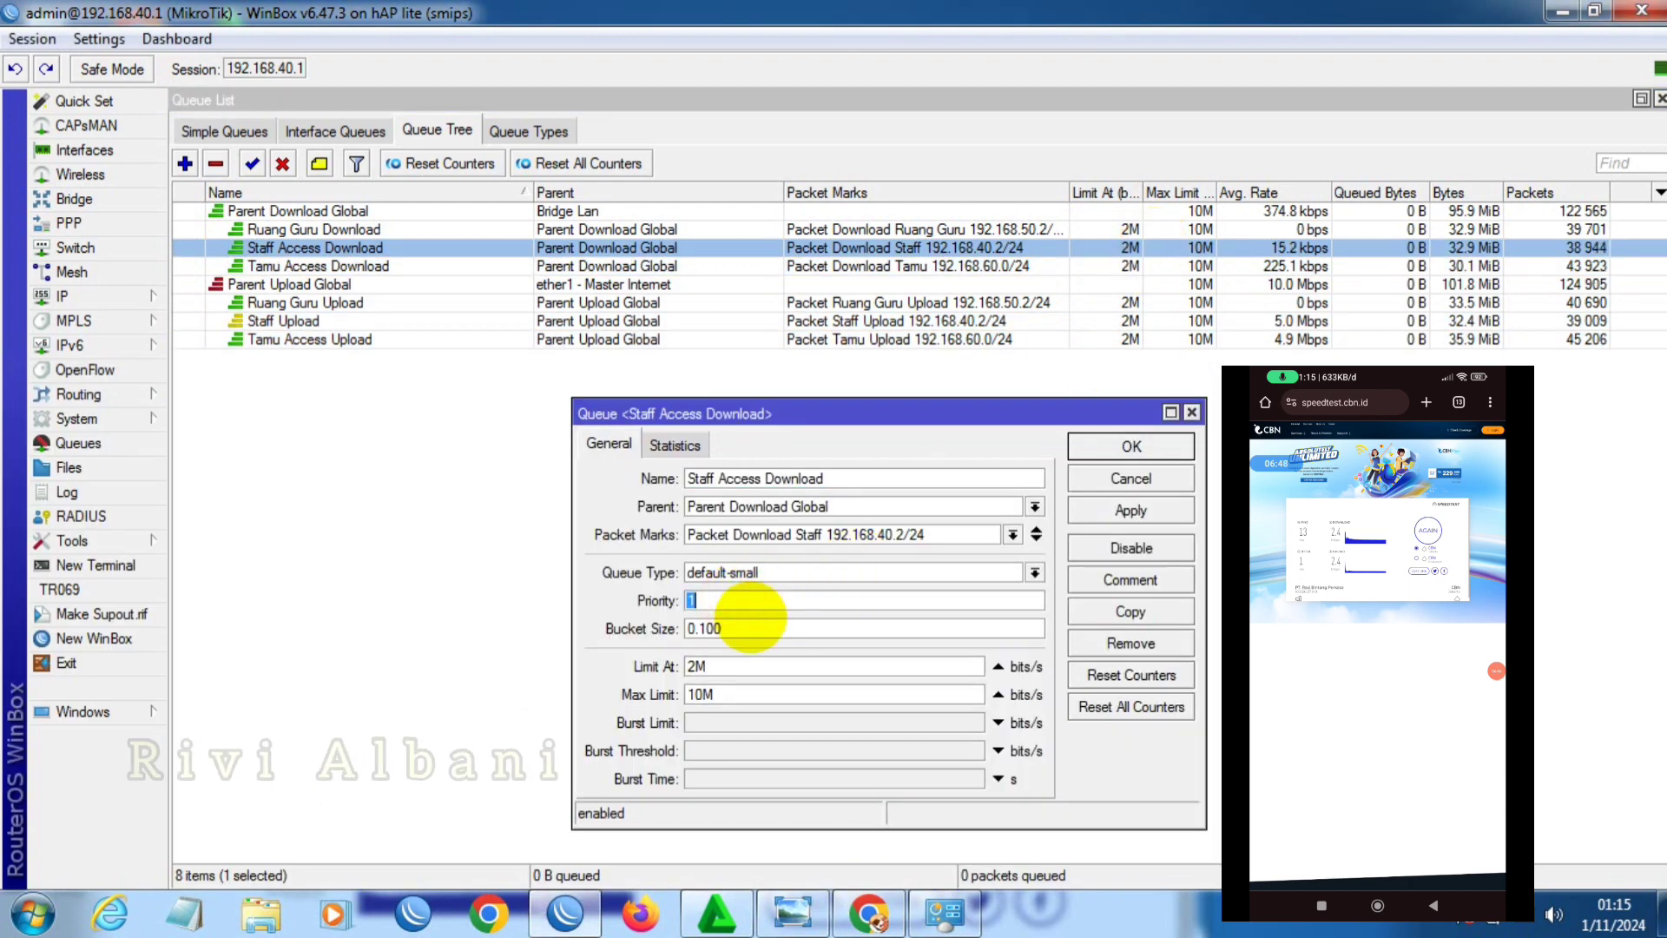
{"action": "type", "text": "4"}
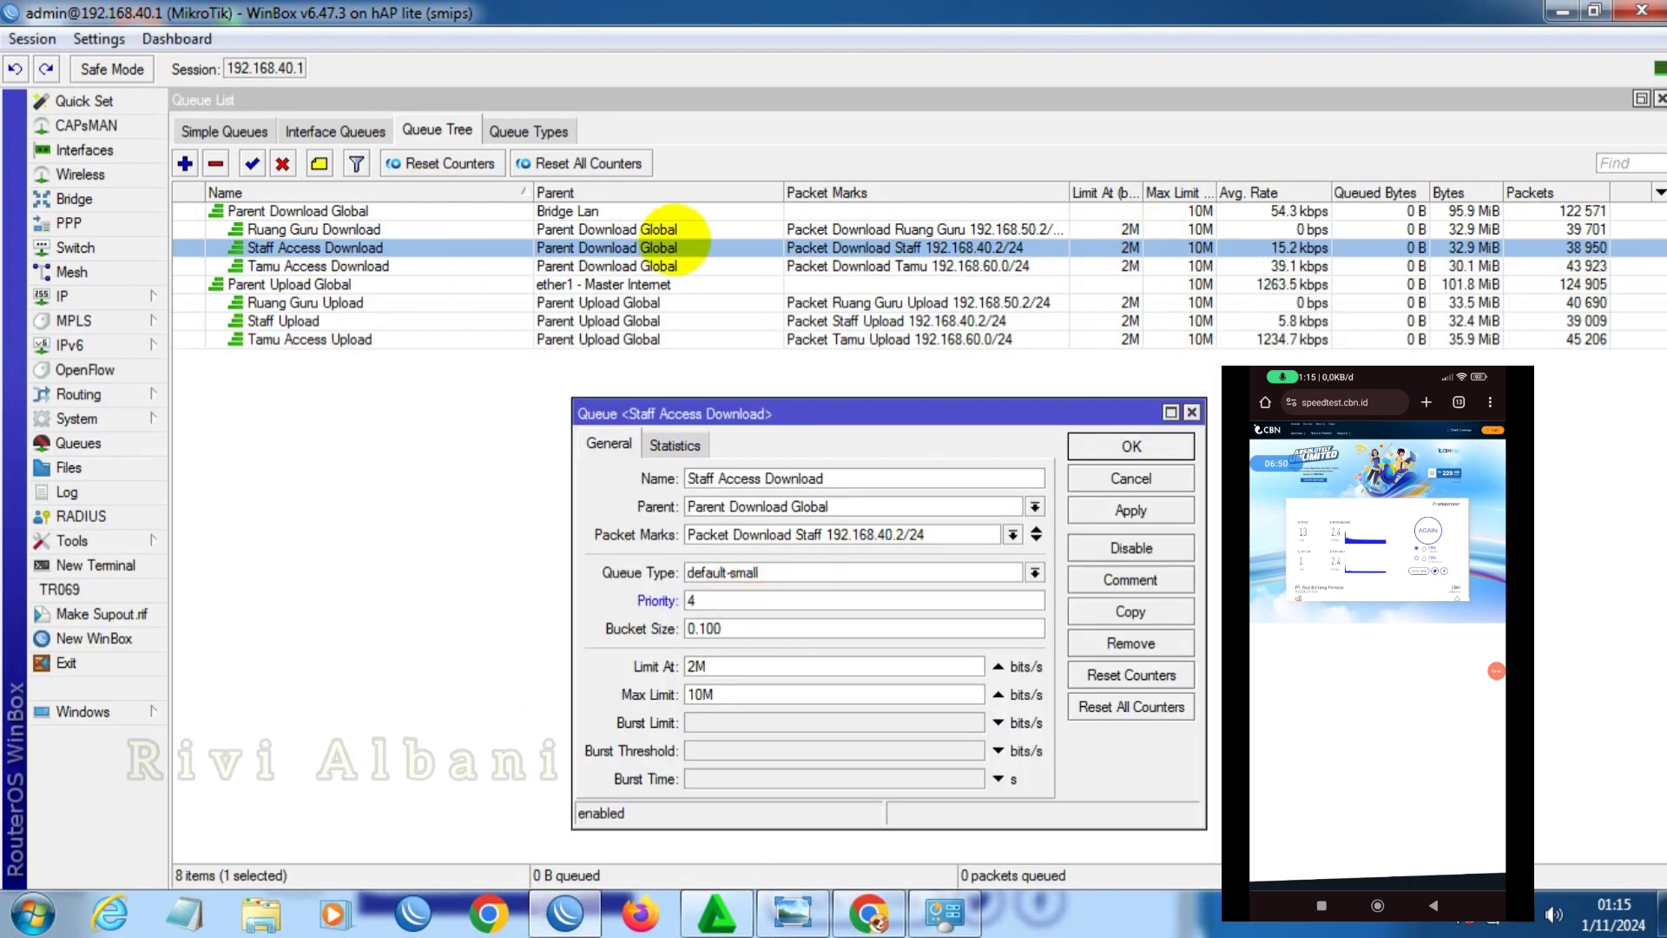
{"action": "left_click", "coordinate": [1092, 509]}
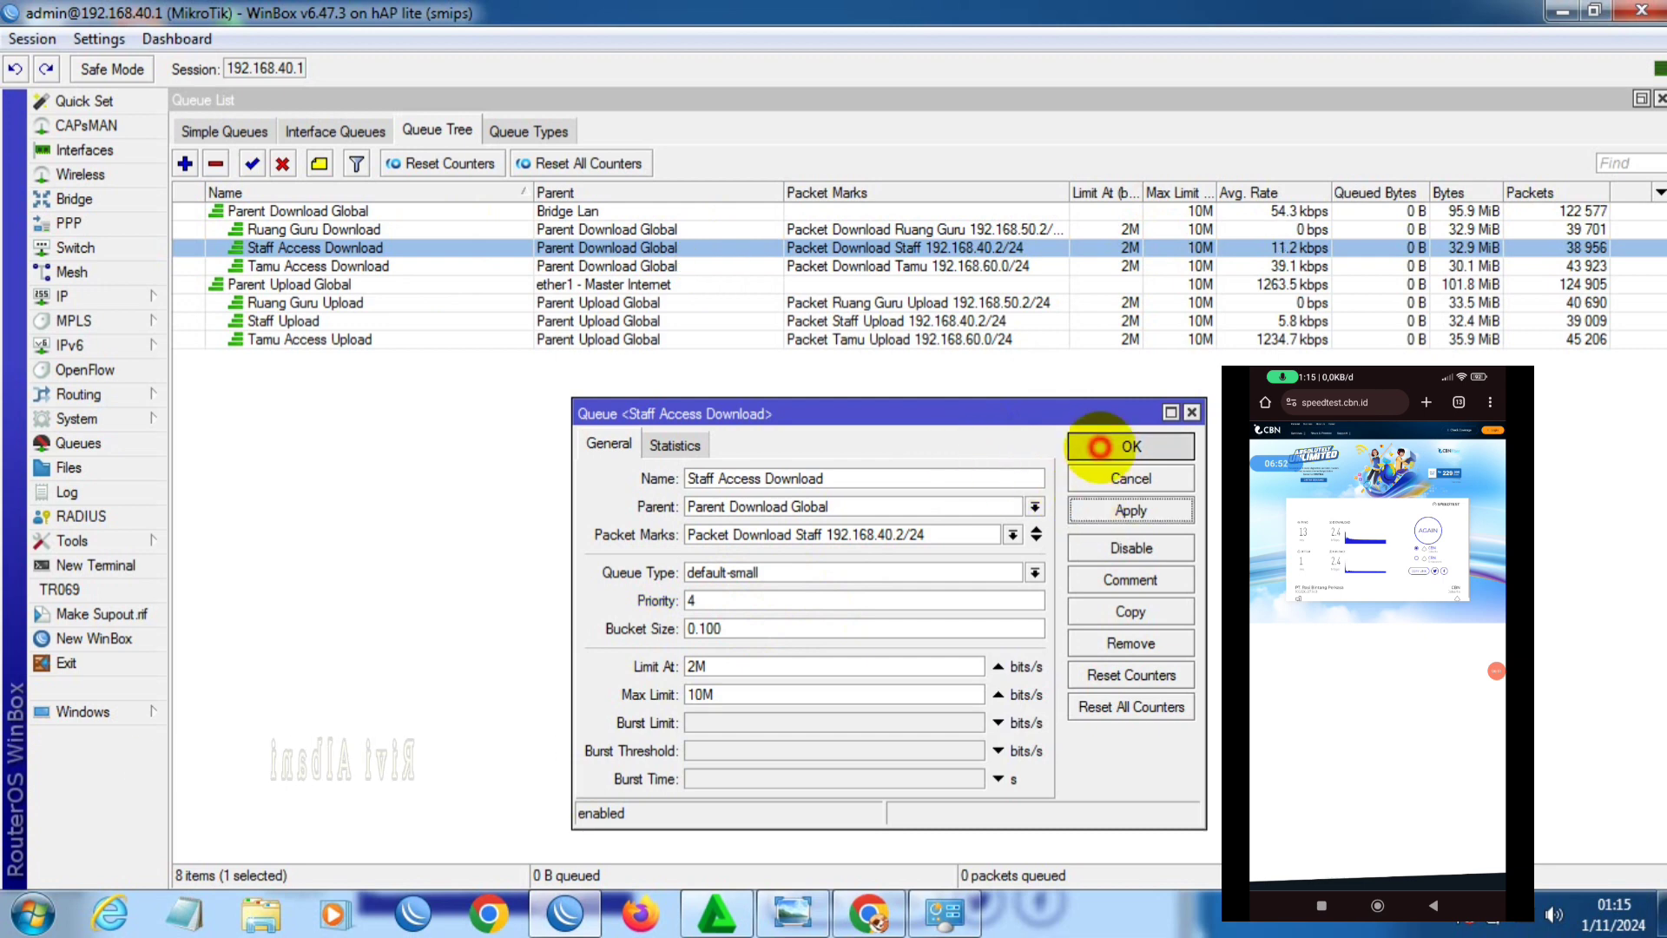
{"action": "left_click", "coordinate": [1127, 445]}
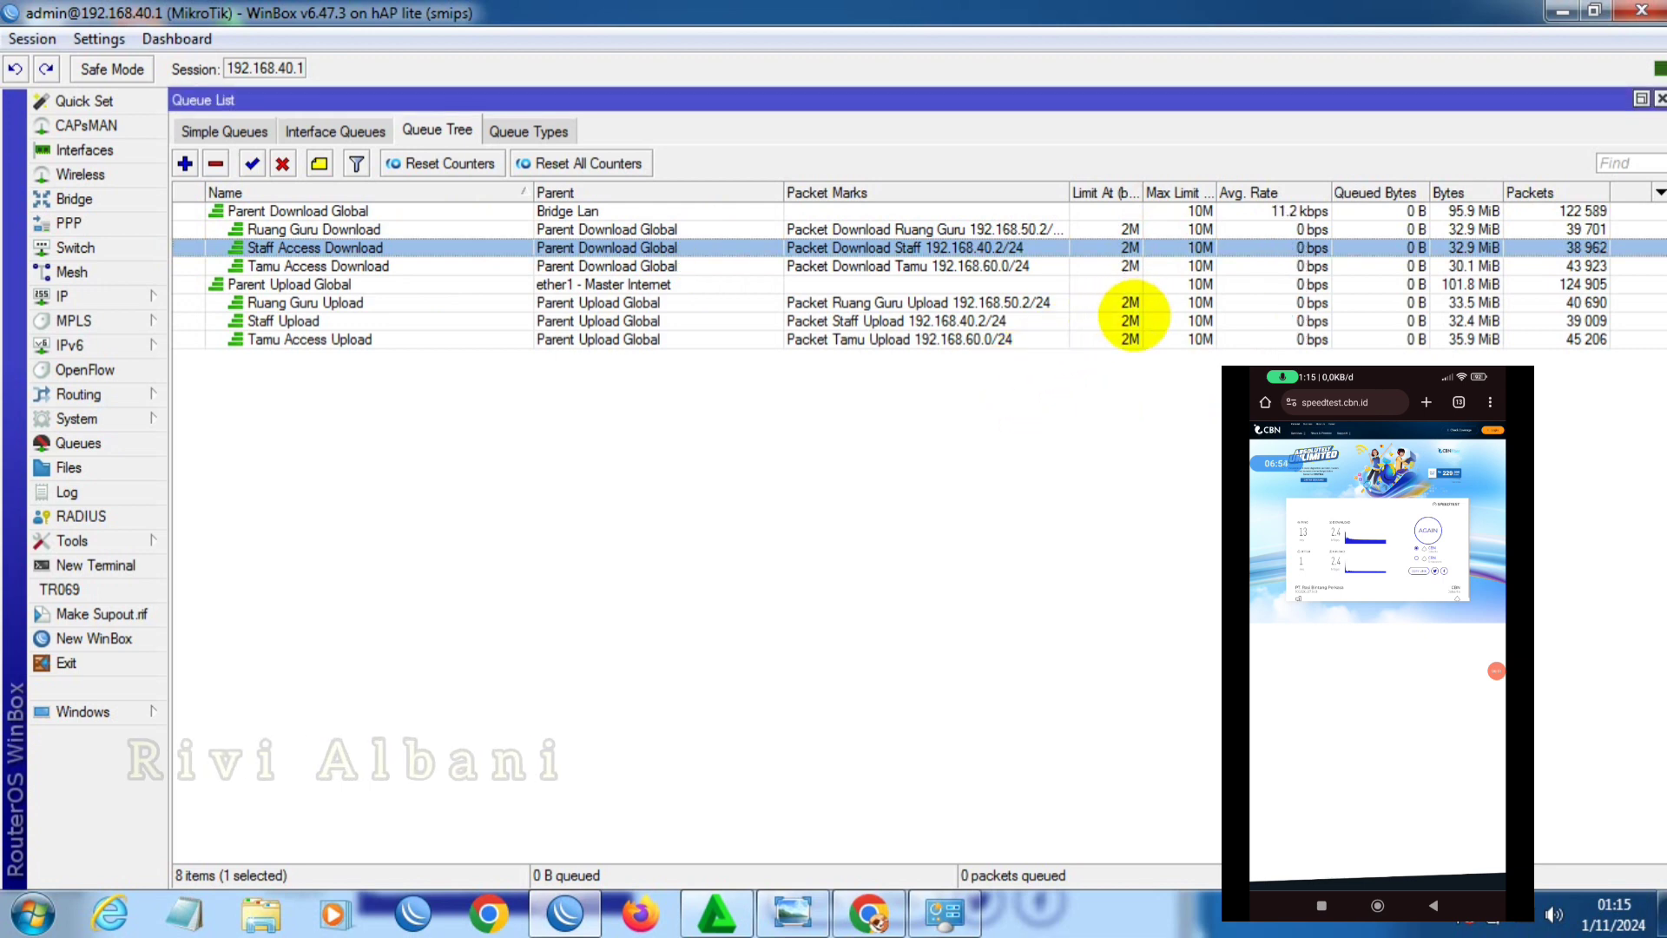
- Set the priority of the Staff Upload queue to 4
{"action": "double_click", "coordinate": [1130, 321]}
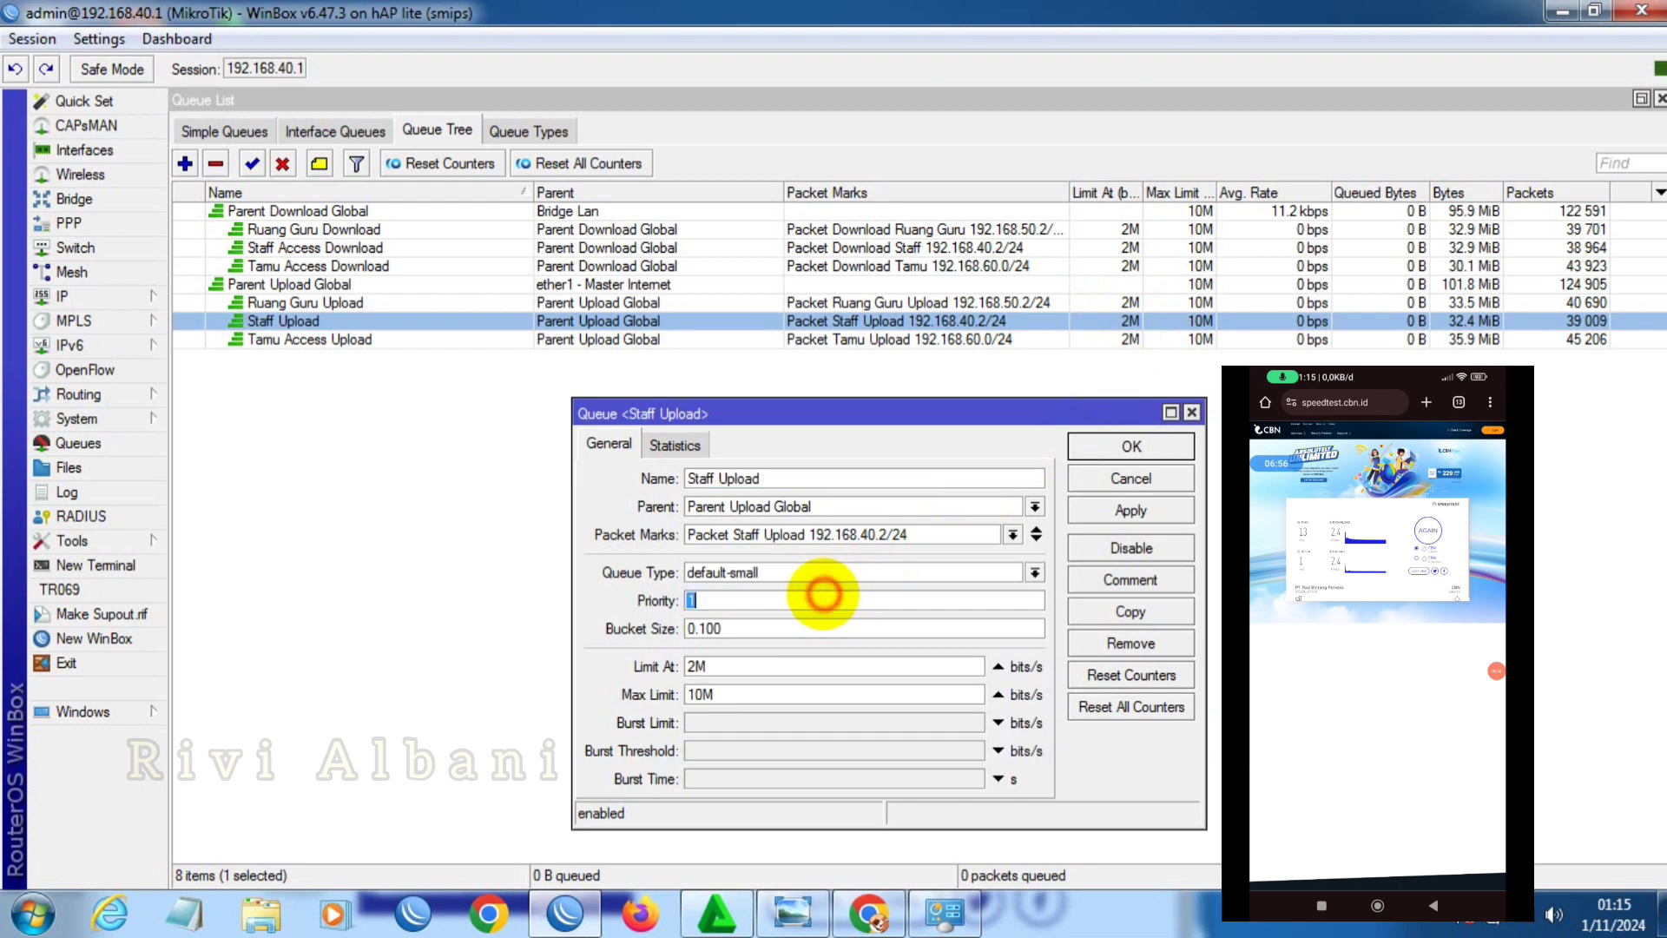
{"action": "type", "text": "4"}
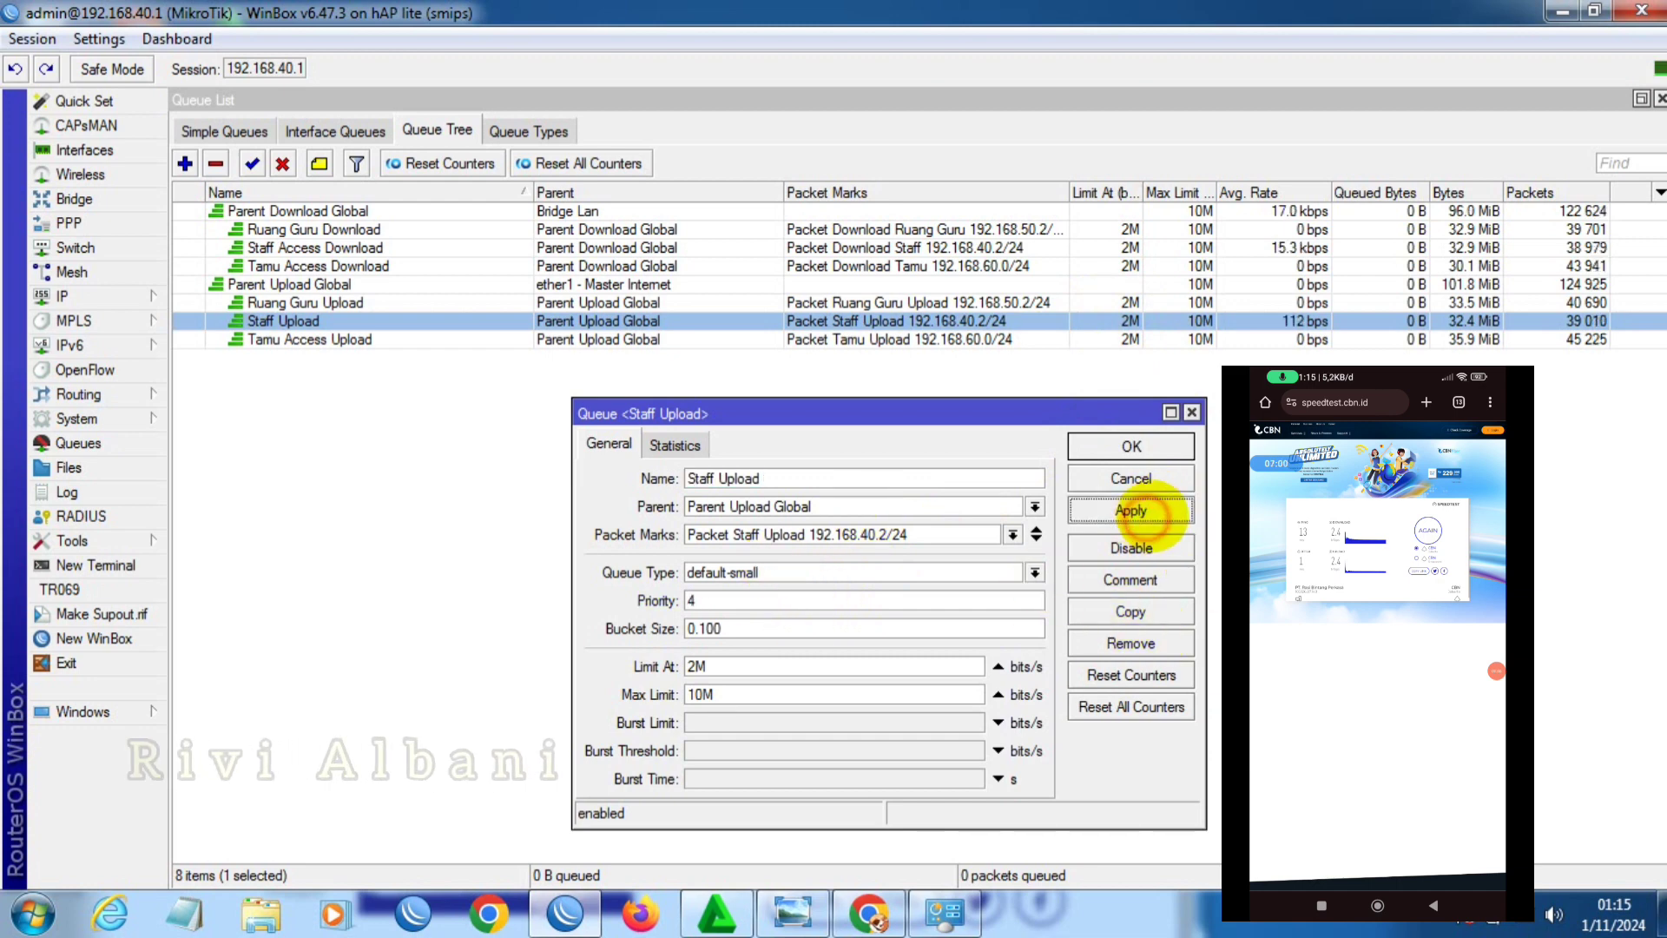
{"action": "left_click", "coordinate": [1132, 446]}
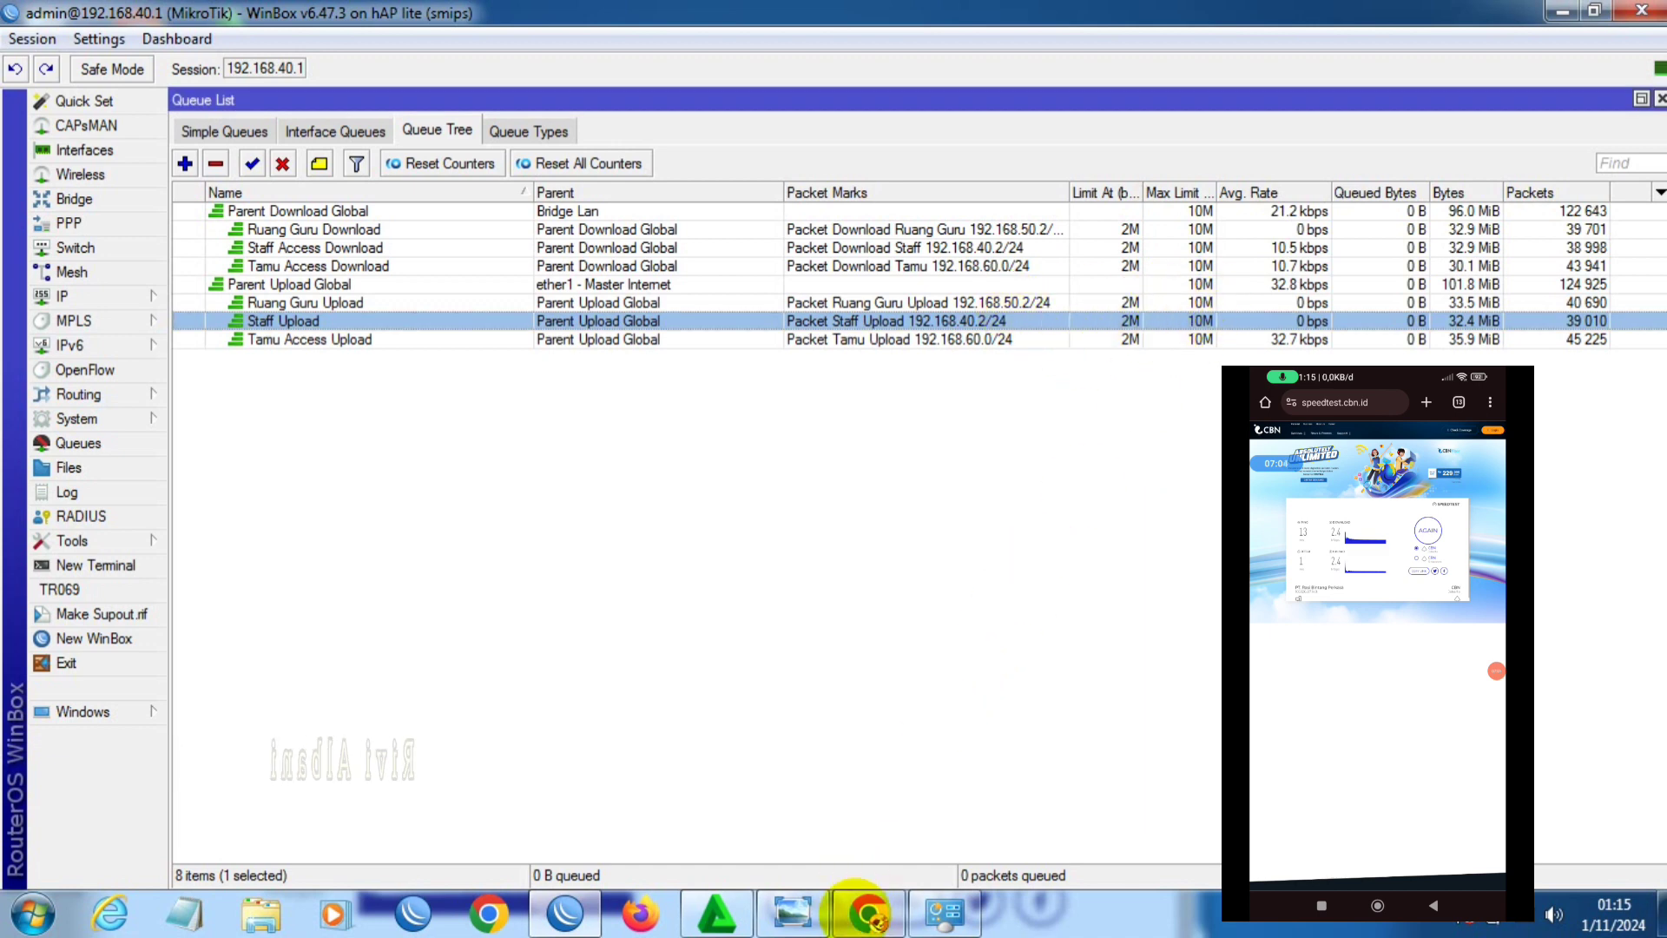
- Repeat the CBN speed test in Chrome and highlight the Staff and Tamu download and upload queues in WinBox while it runs
{"action": "left_click", "coordinate": [866, 911]}
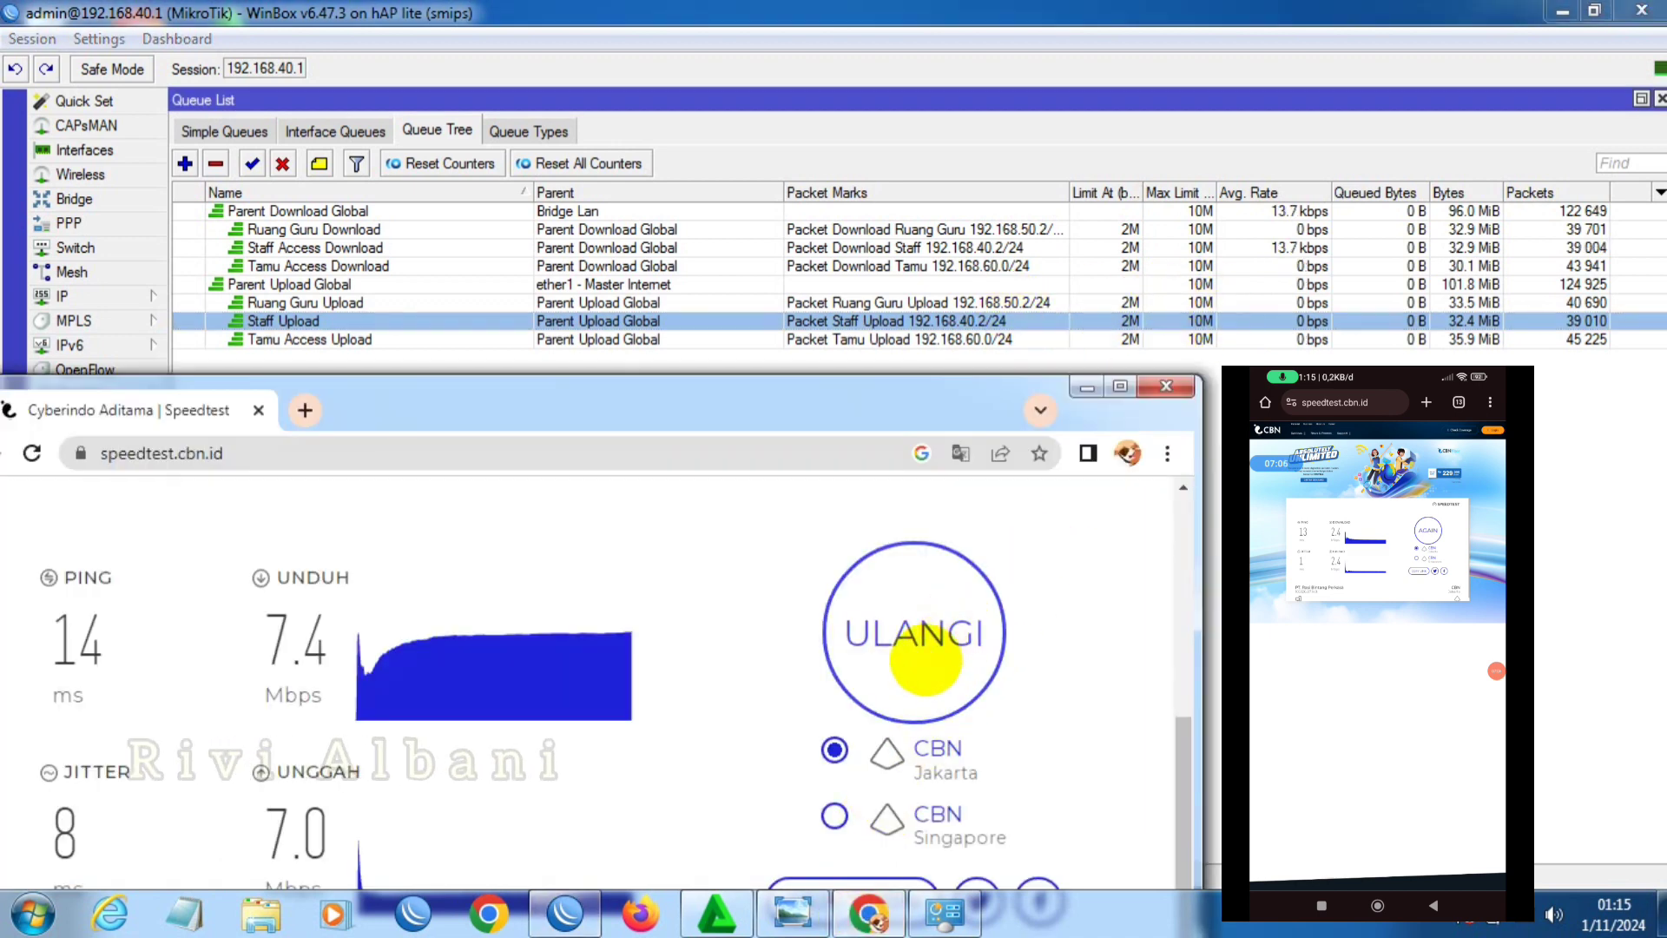
{"action": "left_click", "coordinate": [923, 658]}
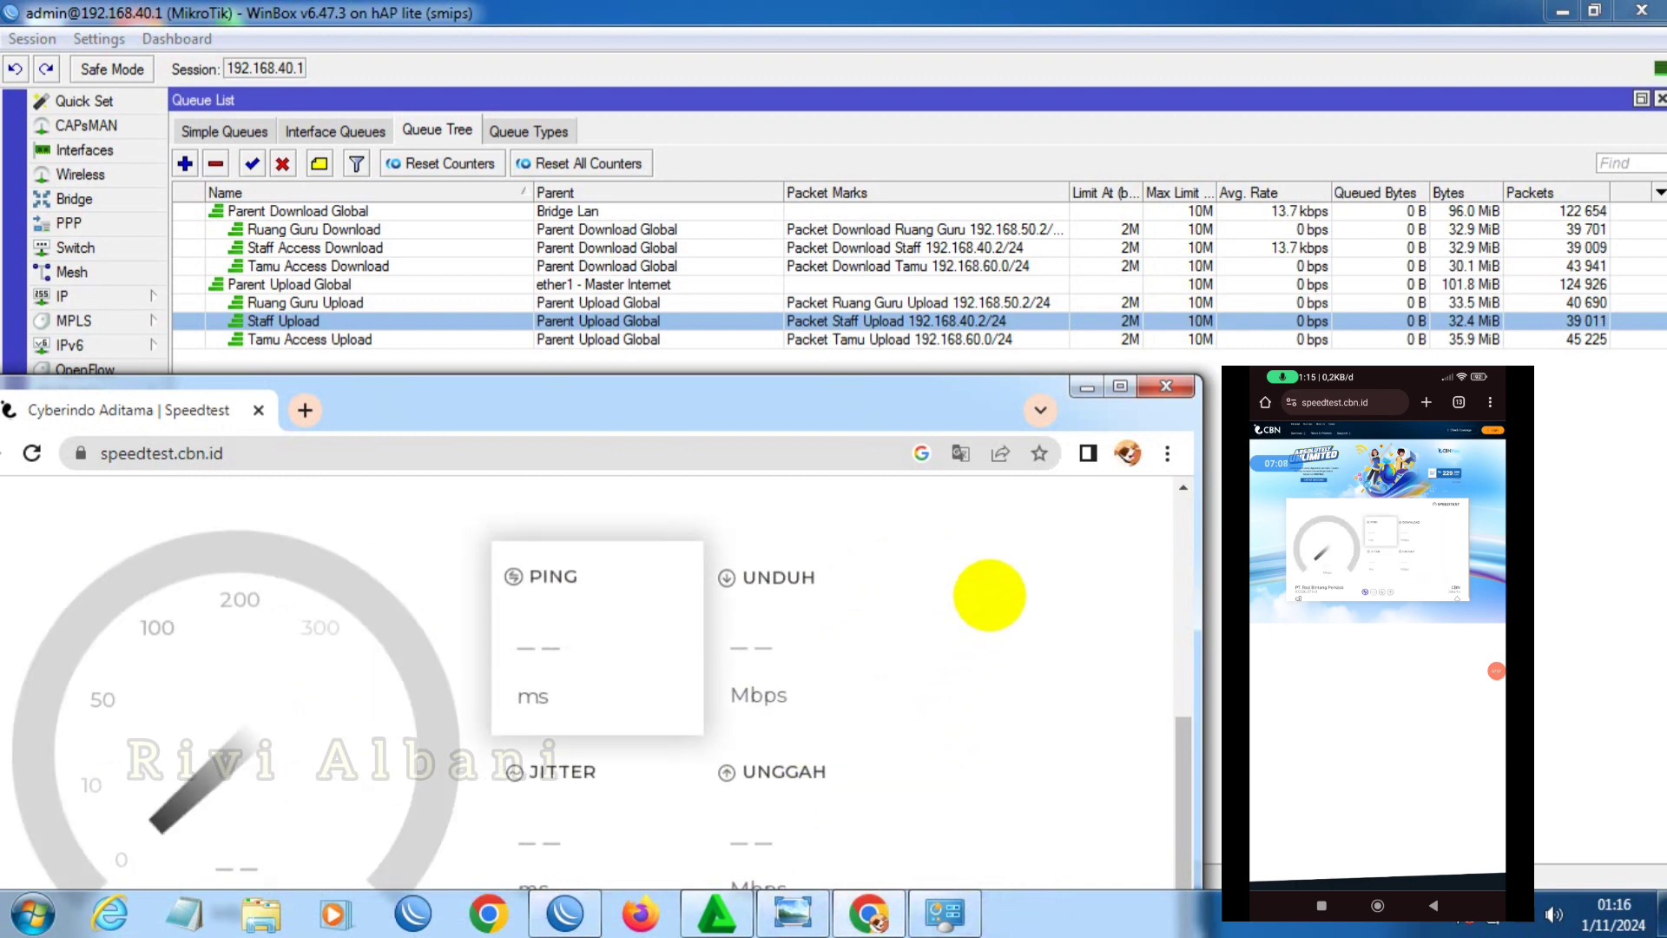
{"action": "left_click", "coordinate": [1201, 339]}
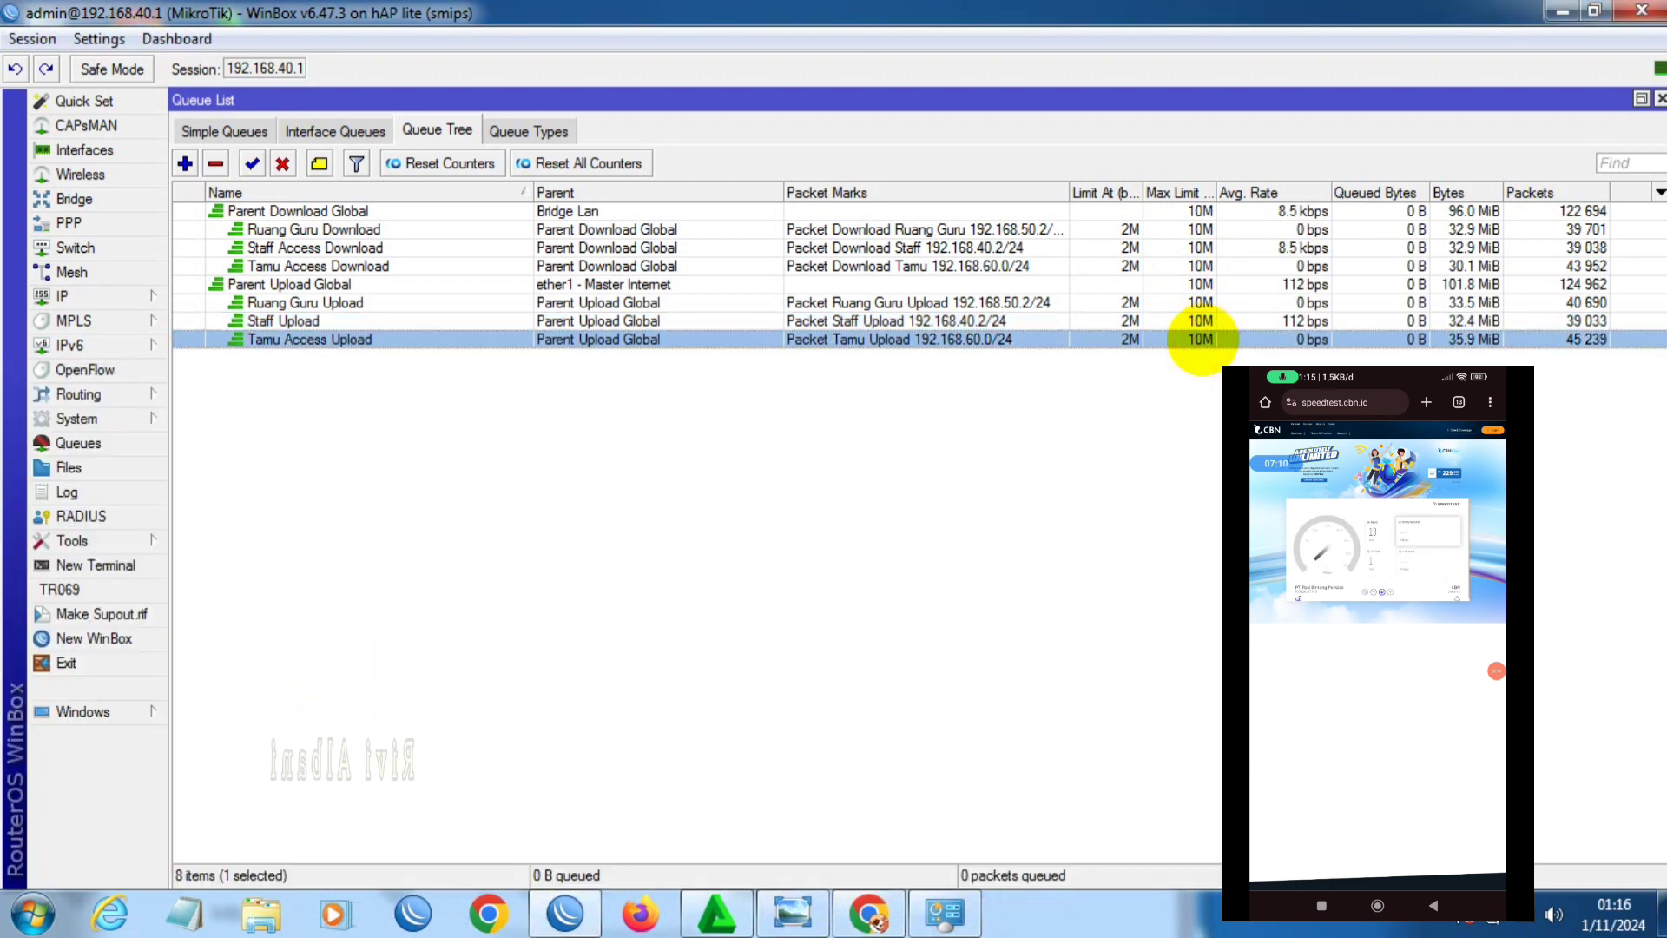
{"action": "left_click", "coordinate": [1213, 321], "text": "ctrl"}
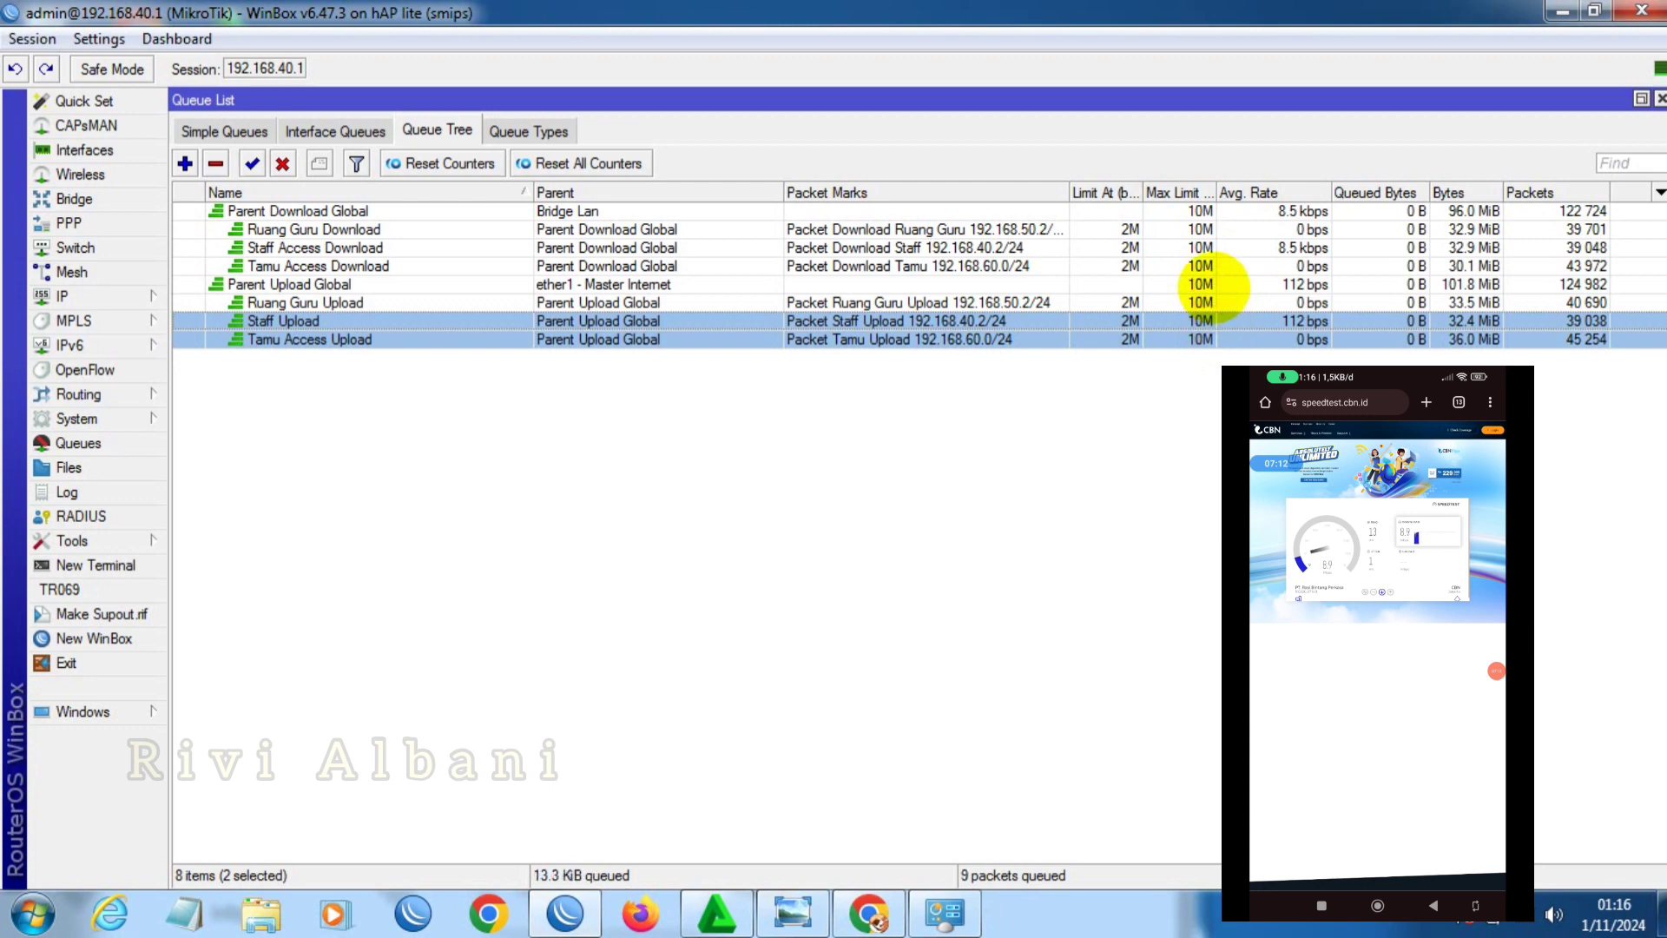
{"action": "left_click", "coordinate": [1218, 266], "text": "ctrl"}
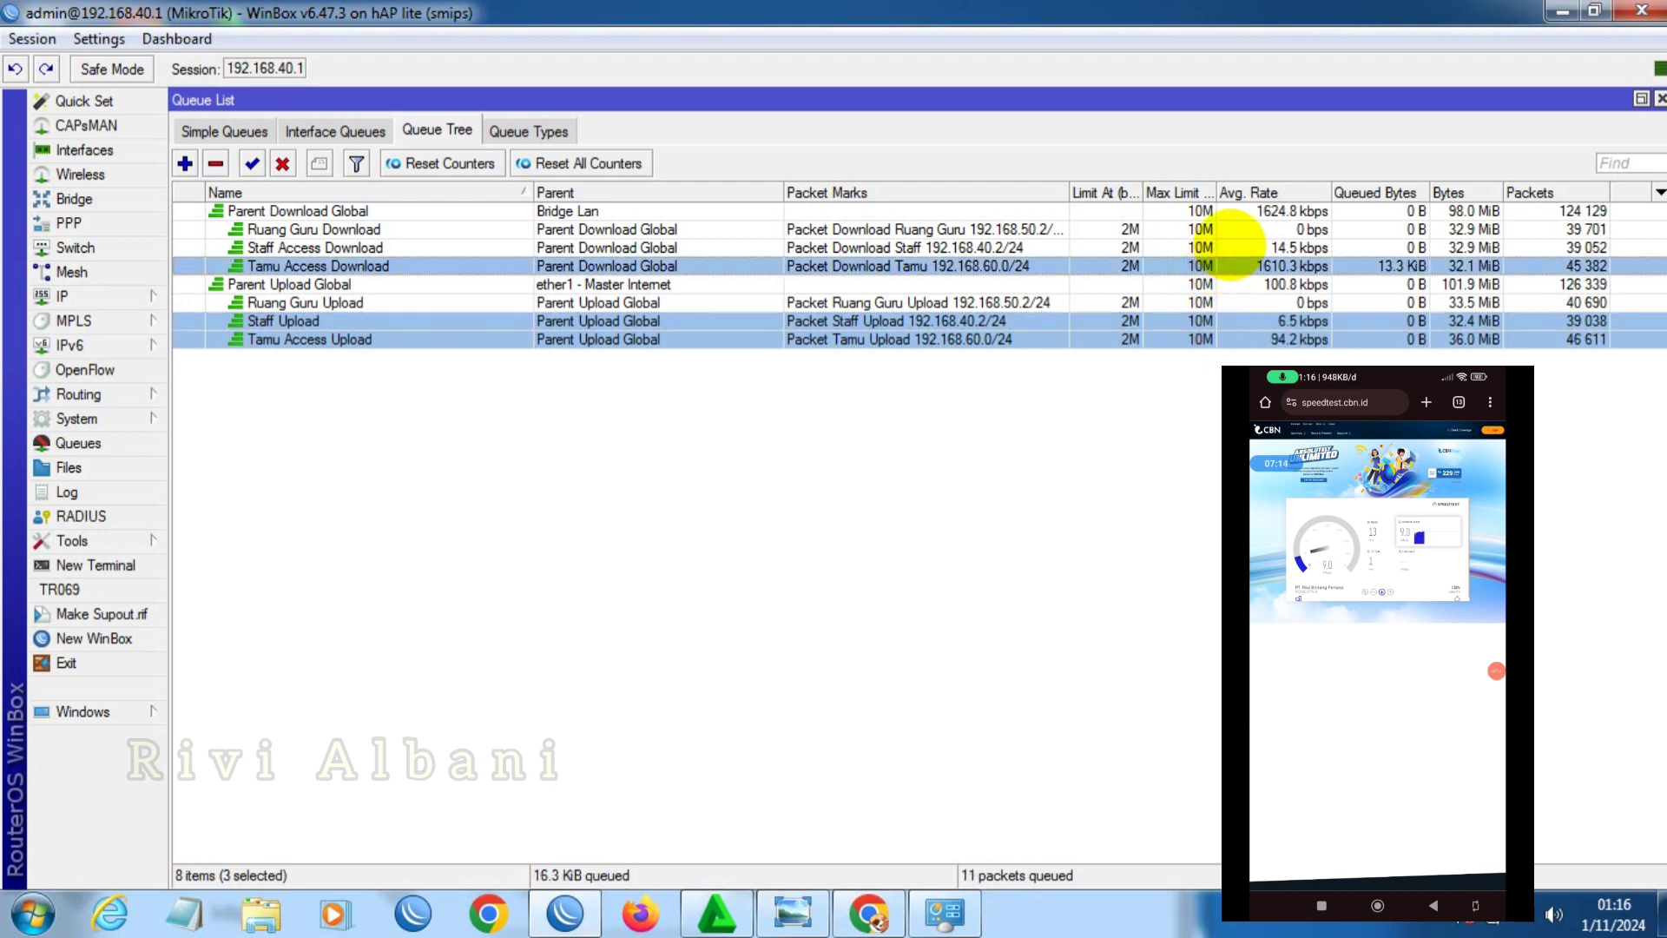
{"action": "left_click", "coordinate": [1231, 247], "text": "ctrl"}
- Review the speed test results in Chrome and the priorities in the "my htb methode" network diagram, and minimise the diagram
{"action": "left_click", "coordinate": [869, 912]}
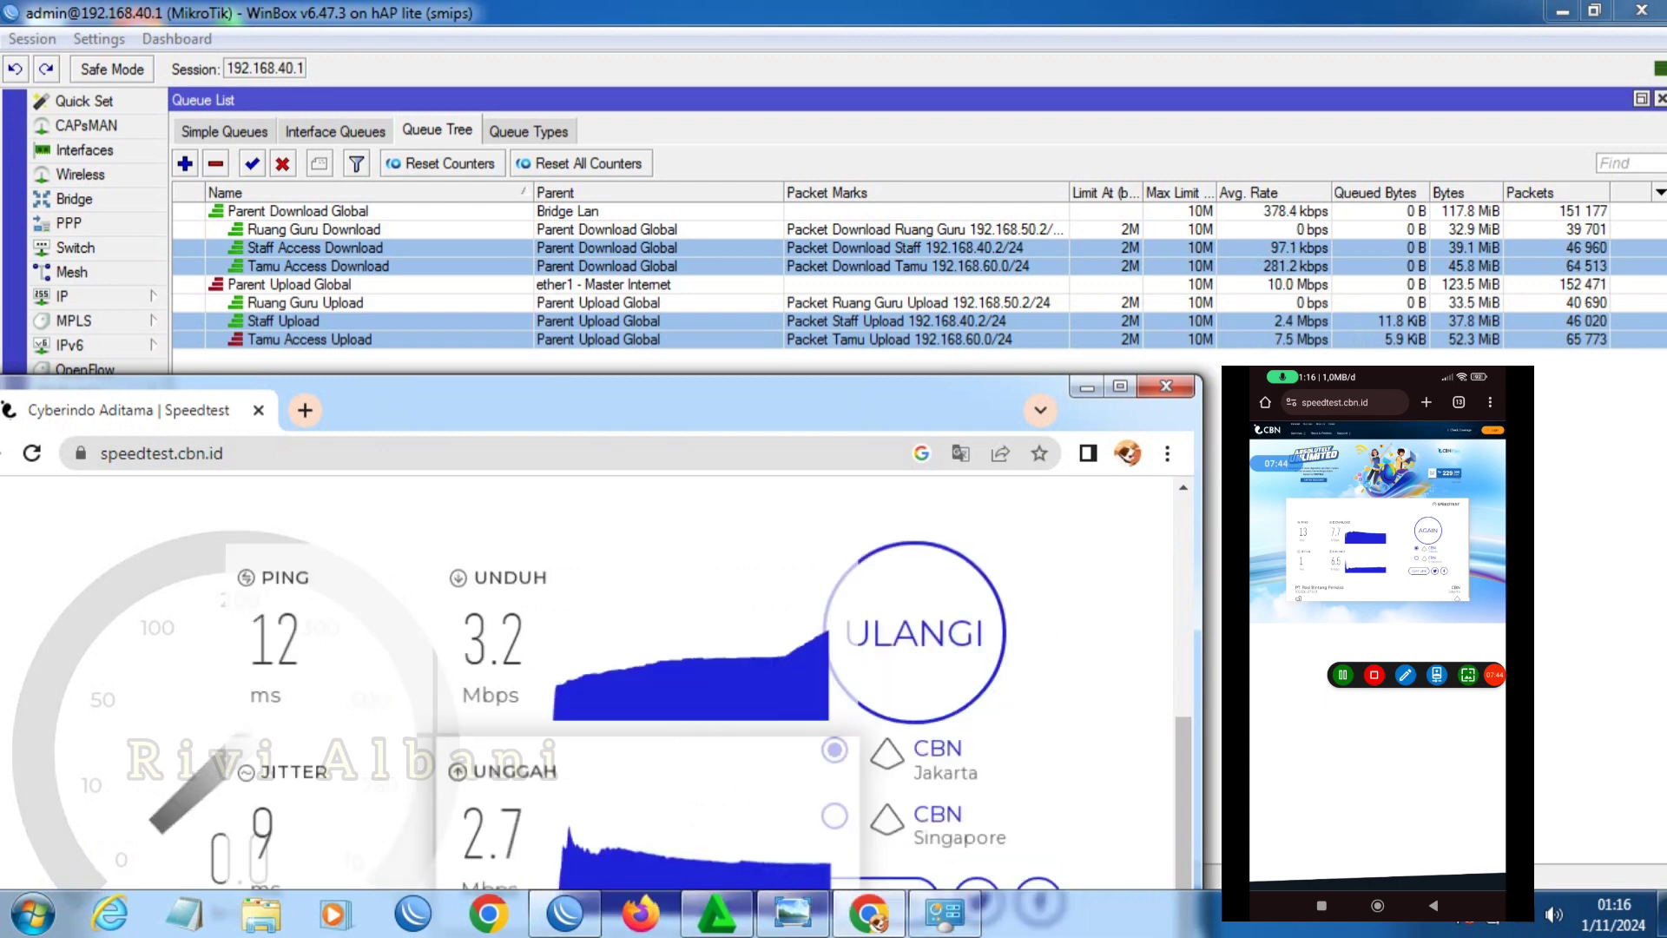
{"action": "left_click", "coordinate": [793, 912]}
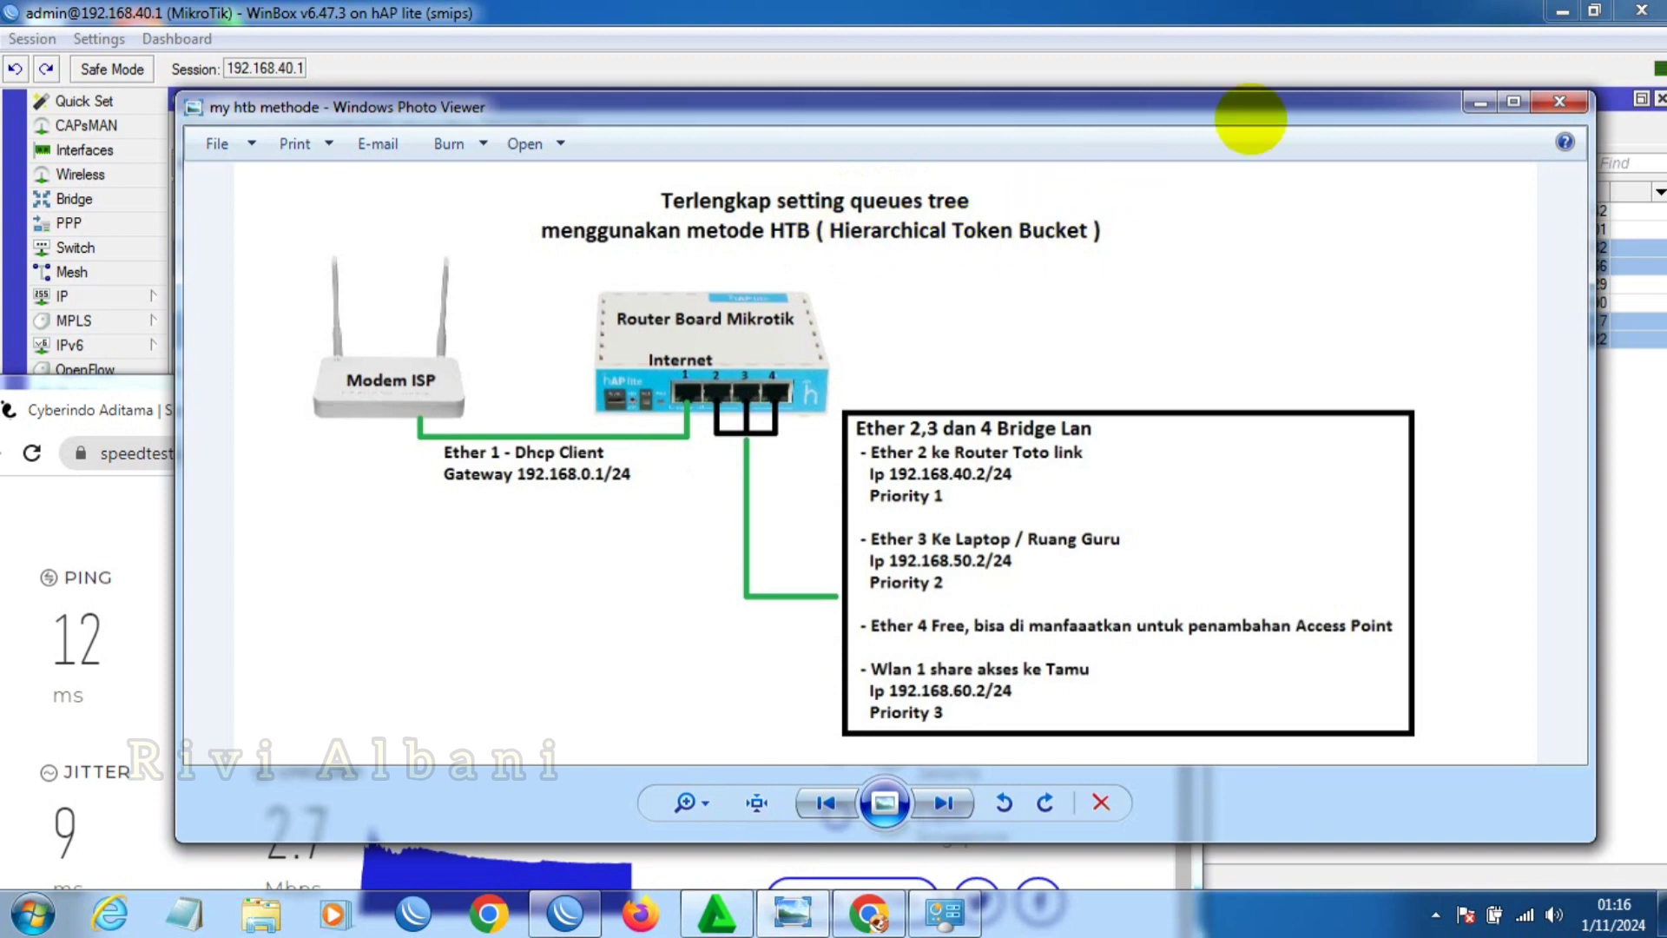
{"action": "left_click", "coordinate": [1481, 103]}
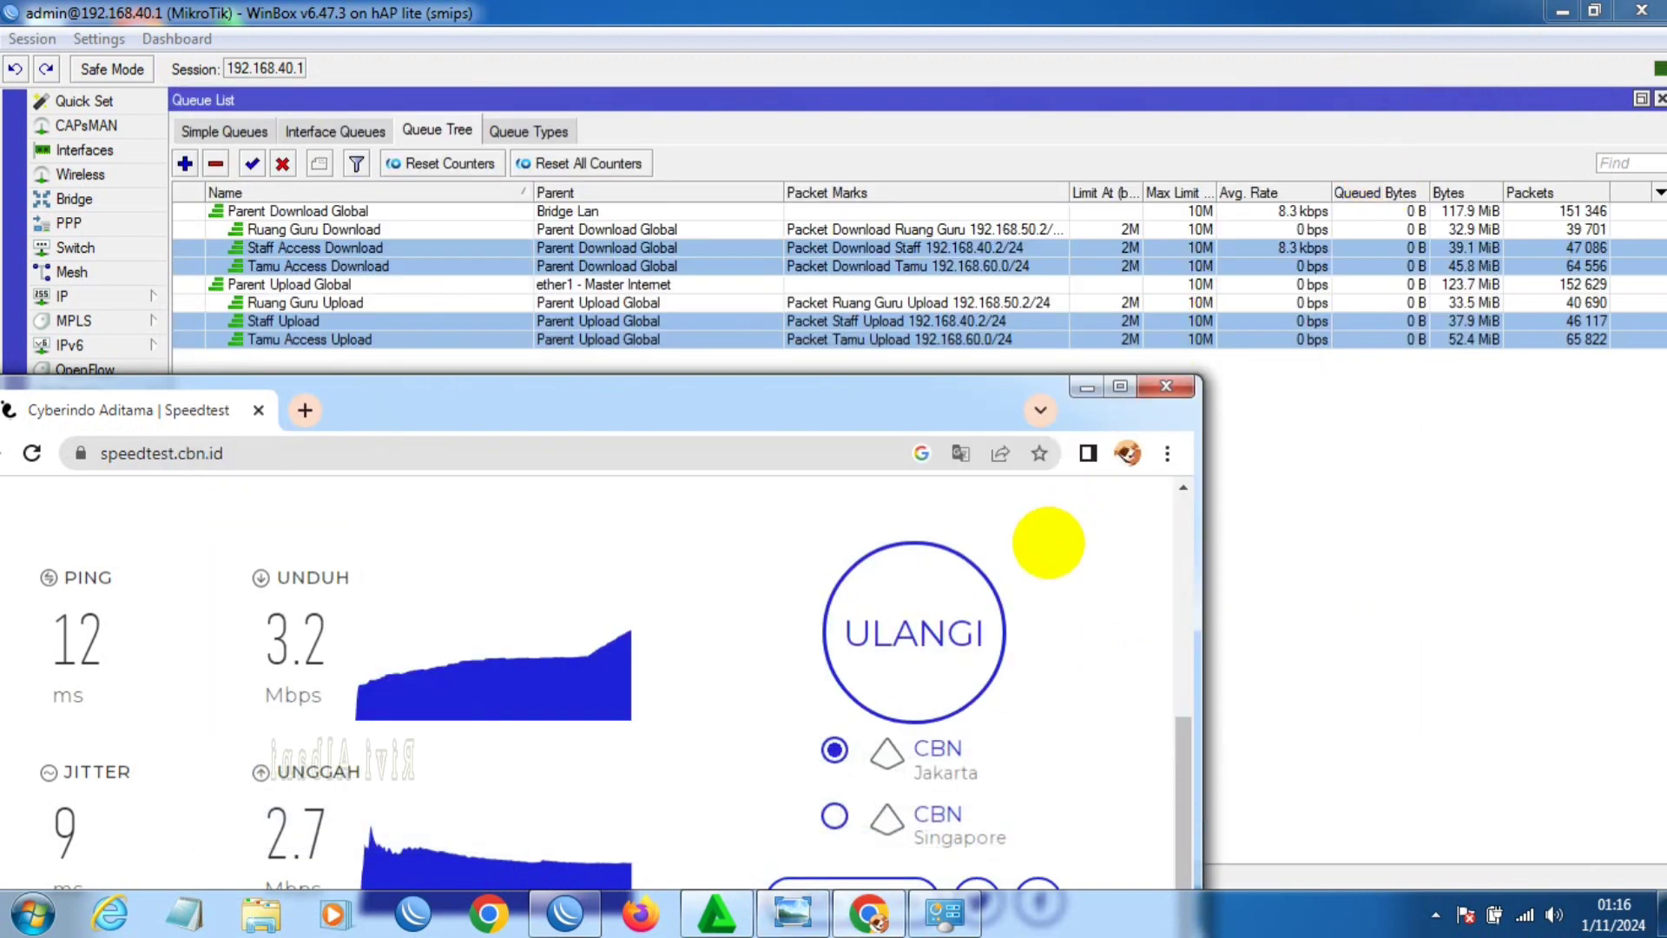